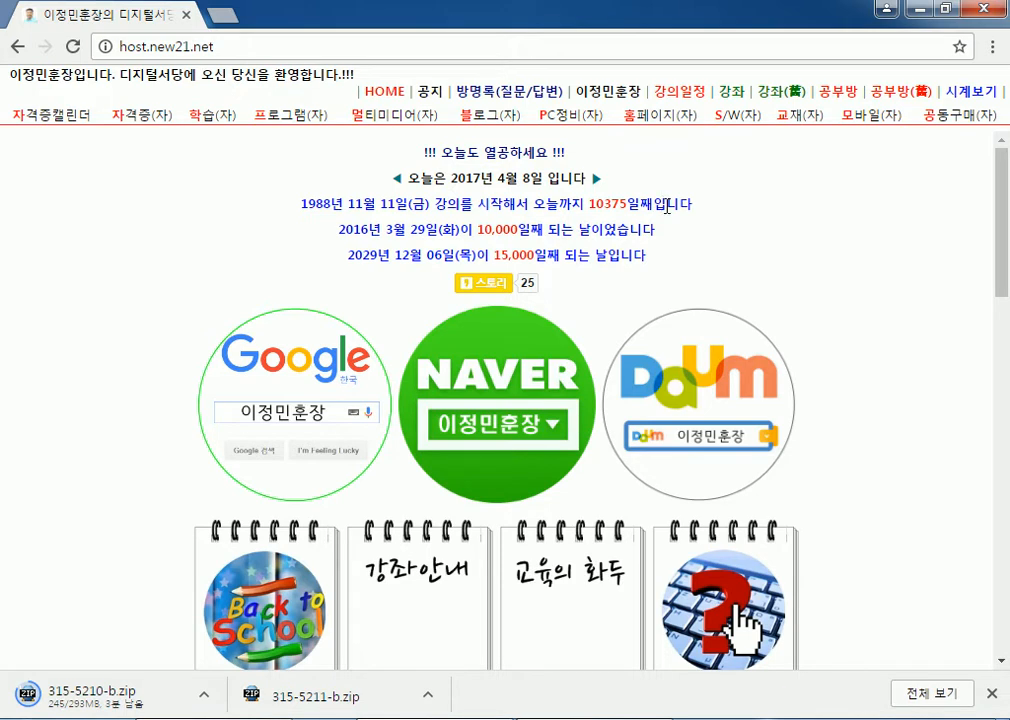
Step: Examine the teaching-day milestones on the home page, highlighting the 10375, 10,000-day and 2029 figures
{"action": "left_click_drag", "start_coordinate": [310, 205], "coordinate": [408, 200]}
{"action": "left_click", "coordinate": [540, 205]}
{"action": "left_click_drag", "start_coordinate": [593, 201], "coordinate": [625, 197]}
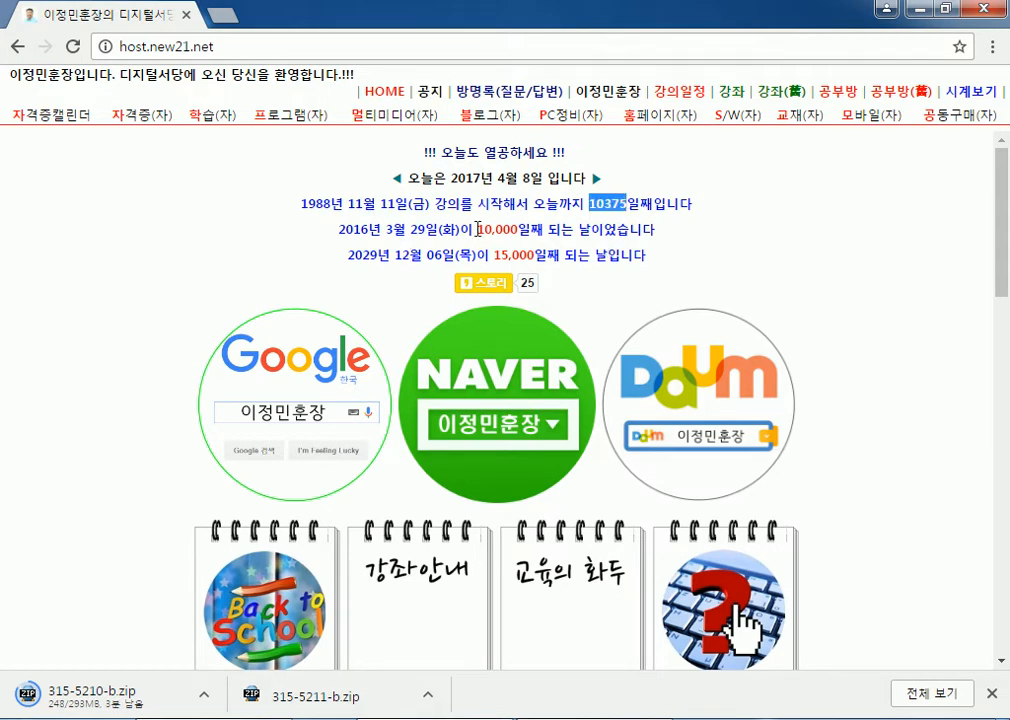
{"action": "left_click_drag", "start_coordinate": [477, 229], "coordinate": [530, 230]}
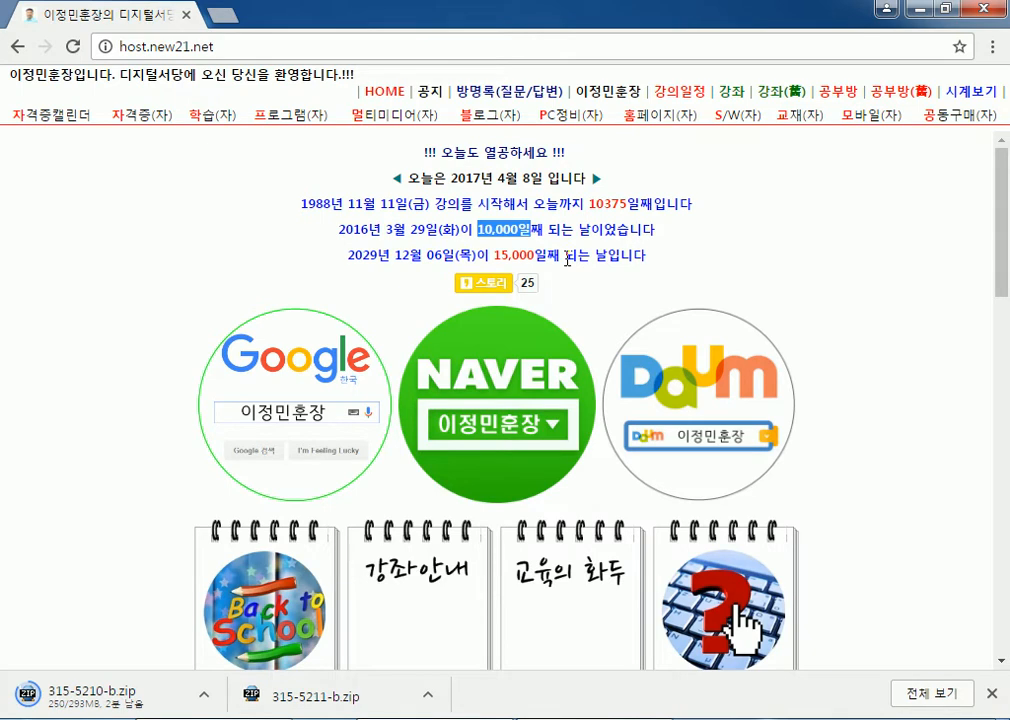
{"action": "left_click_drag", "start_coordinate": [356, 255], "coordinate": [390, 252]}
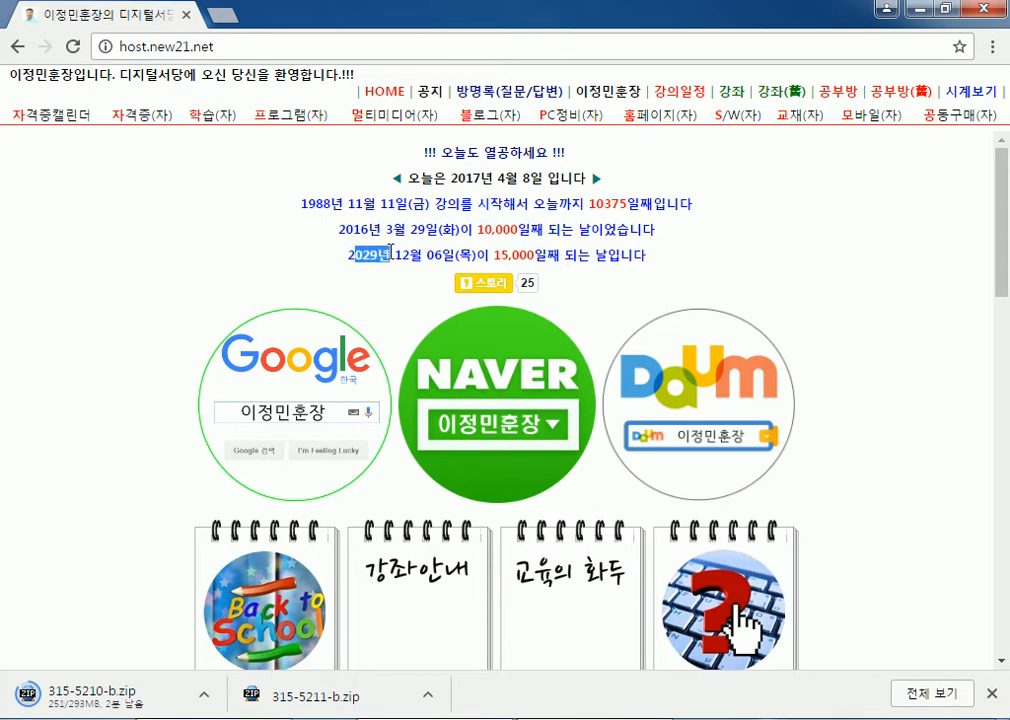
{"action": "left_click", "coordinate": [380, 263]}
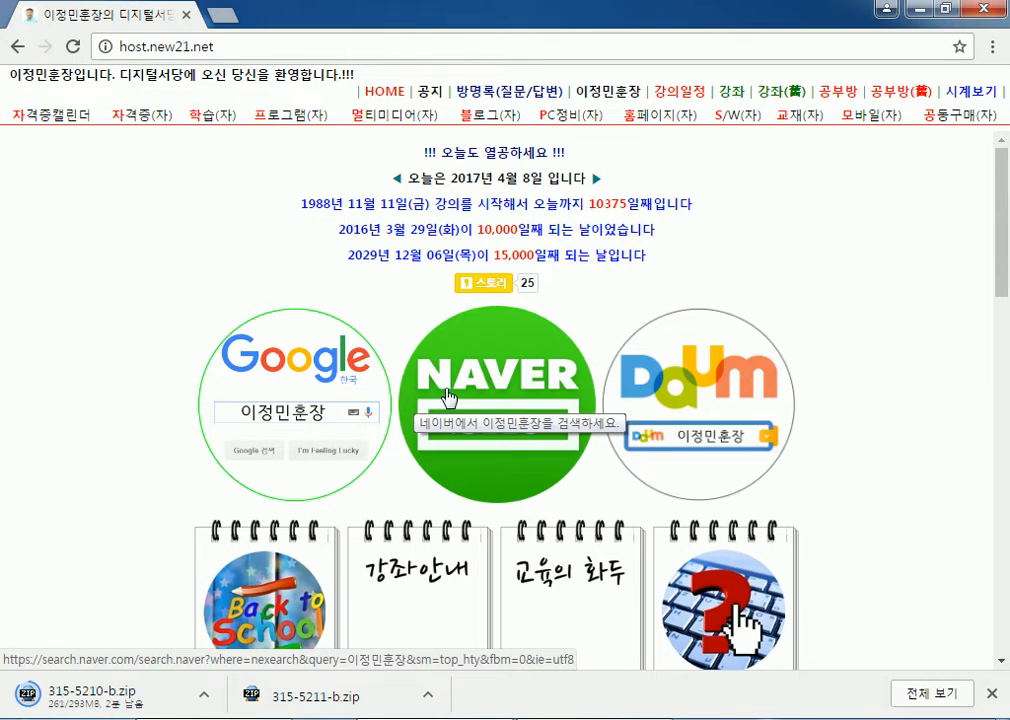
Step: View the home page's link cards and the 공부방 study board, returning to the home page
{"action": "scroll", "coordinate": [88, 308], "scroll_direction": "down", "scroll_amount": 4}
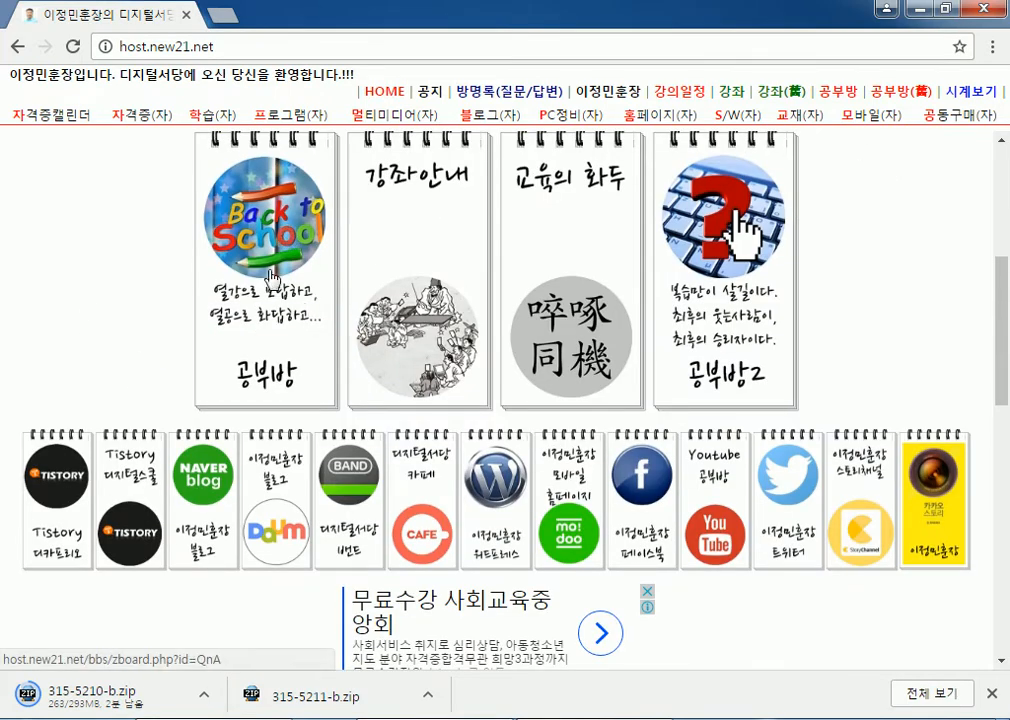
{"action": "left_click", "coordinate": [838, 92]}
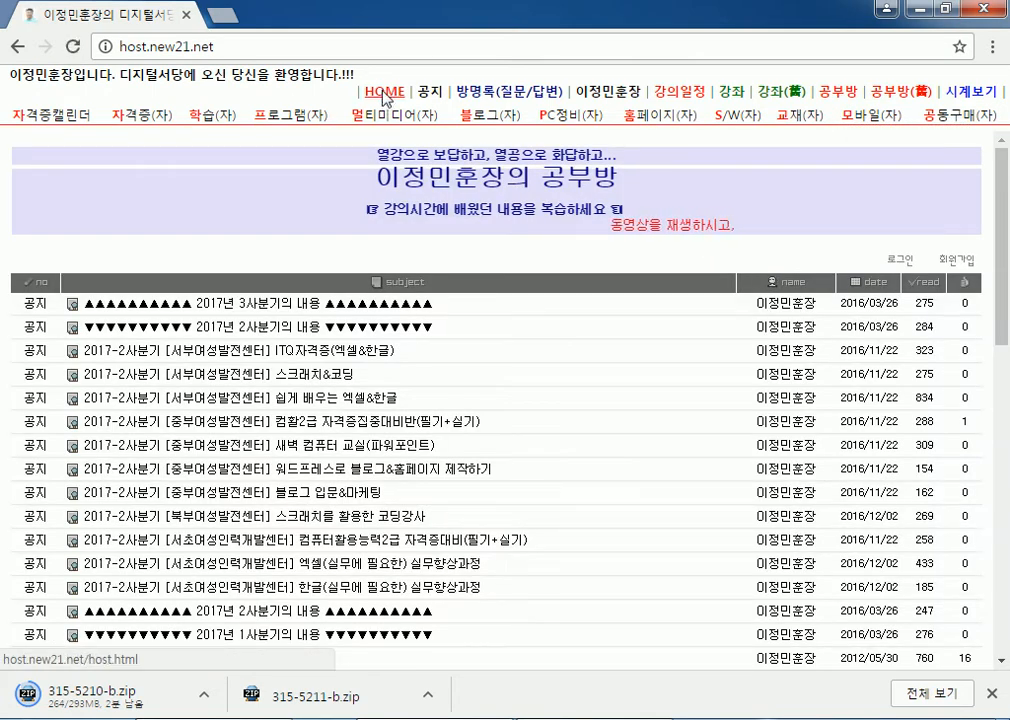
{"action": "left_click", "coordinate": [385, 91]}
{"action": "scroll", "coordinate": [272, 270], "scroll_direction": "down", "scroll_amount": 3}
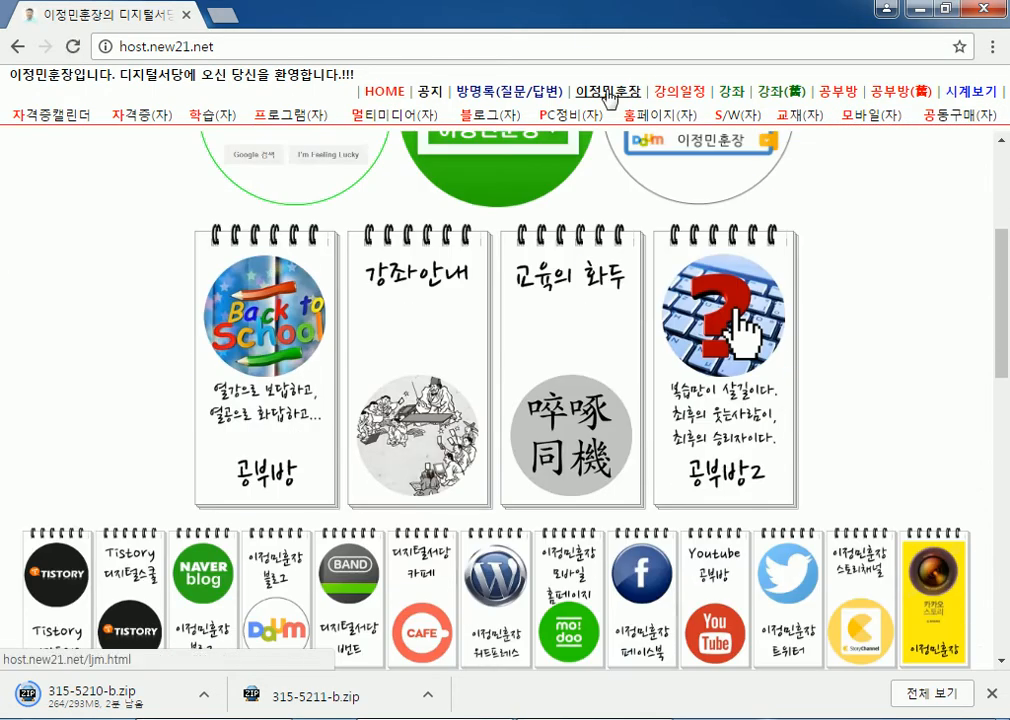
Step: Open the instructor's profile page and read through the educational mottos, career history, certifications and awards
{"action": "left_click", "coordinate": [607, 92]}
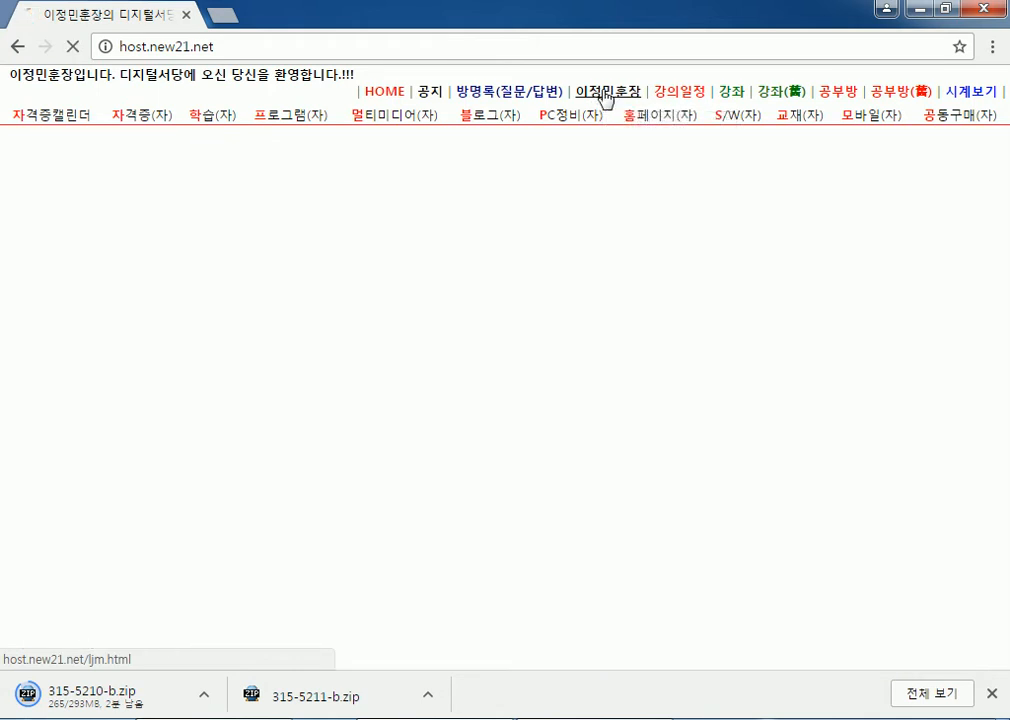
{"action": "scroll", "coordinate": [350, 285], "scroll_direction": "down", "scroll_amount": 5}
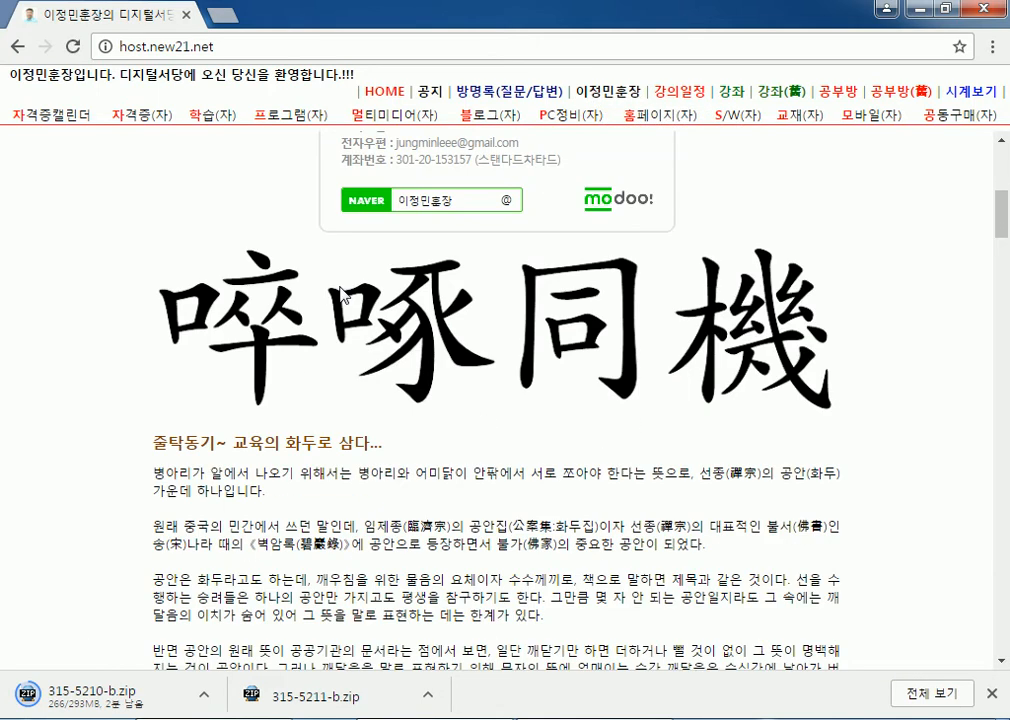
{"action": "scroll", "coordinate": [340, 293], "scroll_direction": "down", "scroll_amount": 10}
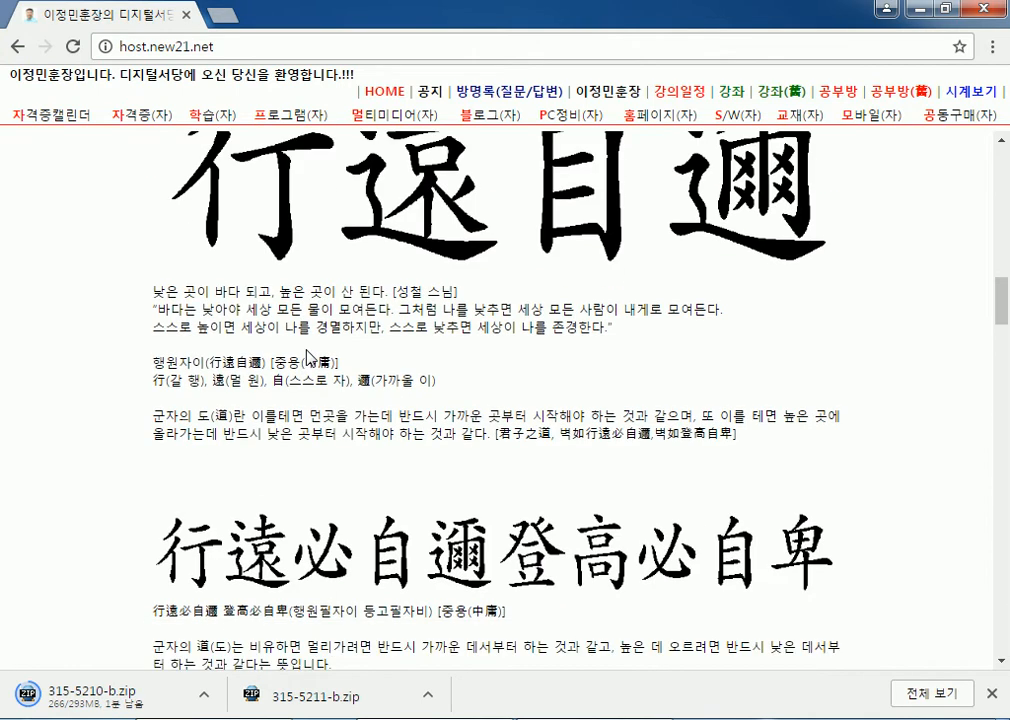
{"action": "scroll", "coordinate": [676, 358], "scroll_direction": "down", "scroll_amount": 10}
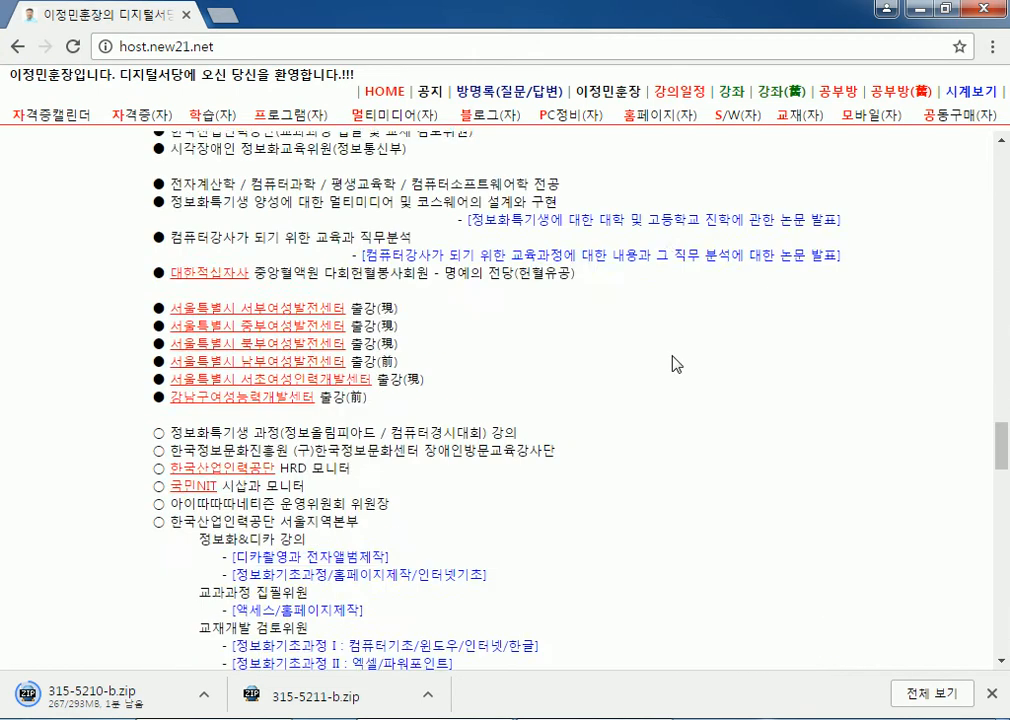
{"action": "scroll", "coordinate": [535, 345], "scroll_direction": "down", "scroll_amount": 6}
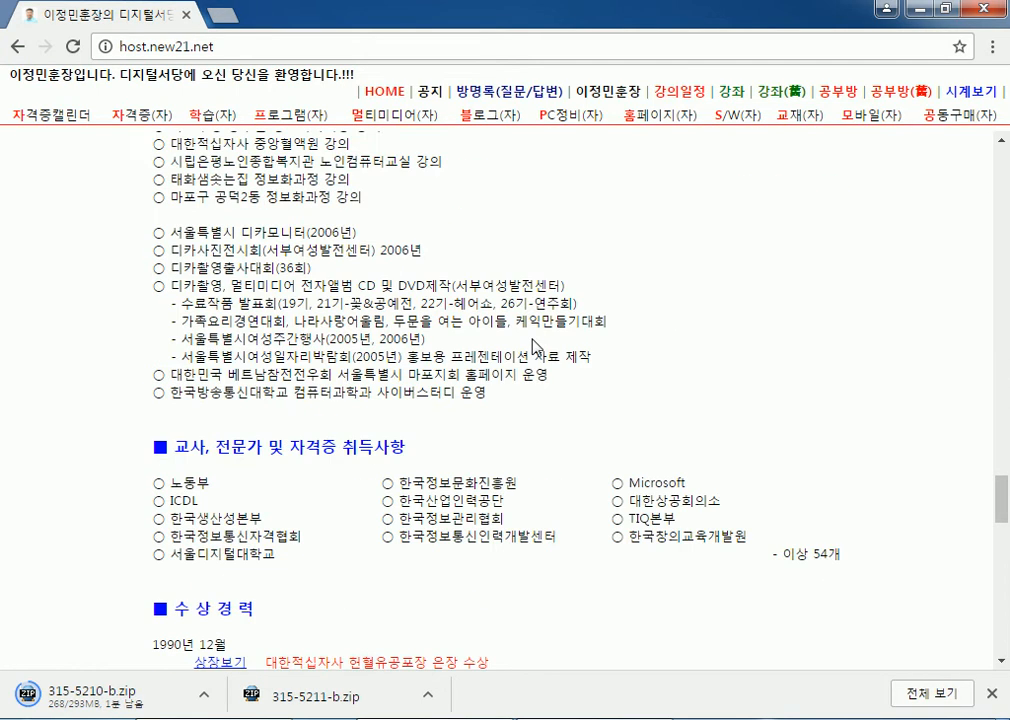
{"action": "scroll", "coordinate": [263, 393], "scroll_direction": "up", "scroll_amount": 4}
{"action": "scroll", "coordinate": [263, 392], "scroll_direction": "up", "scroll_amount": 4}
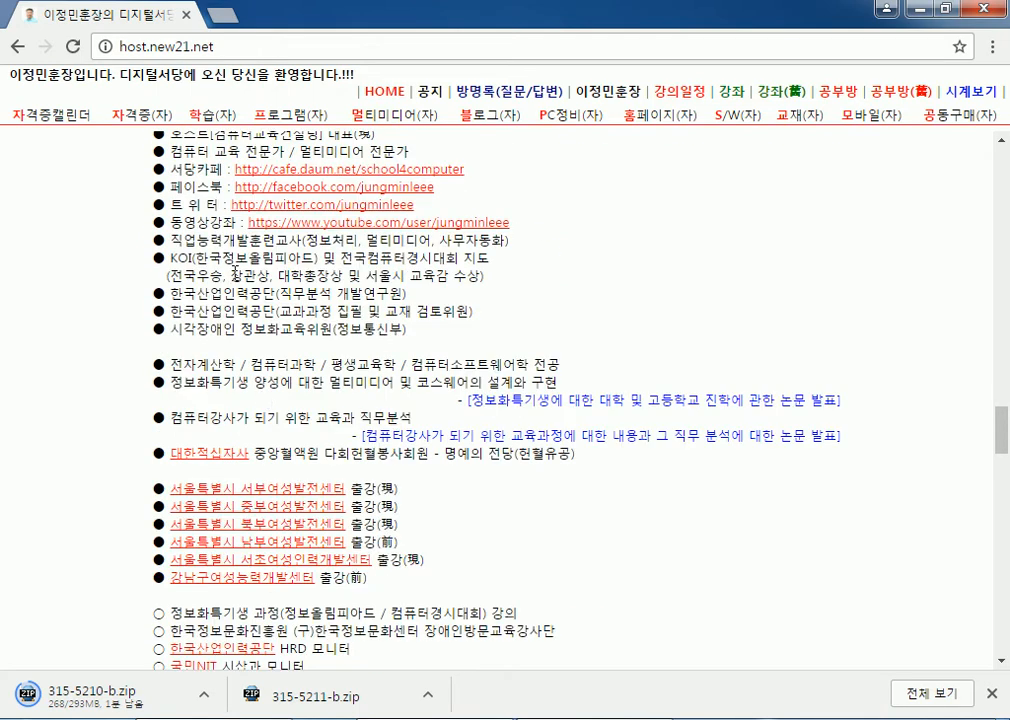
{"action": "scroll", "coordinate": [386, 347], "scroll_direction": "down", "scroll_amount": 10}
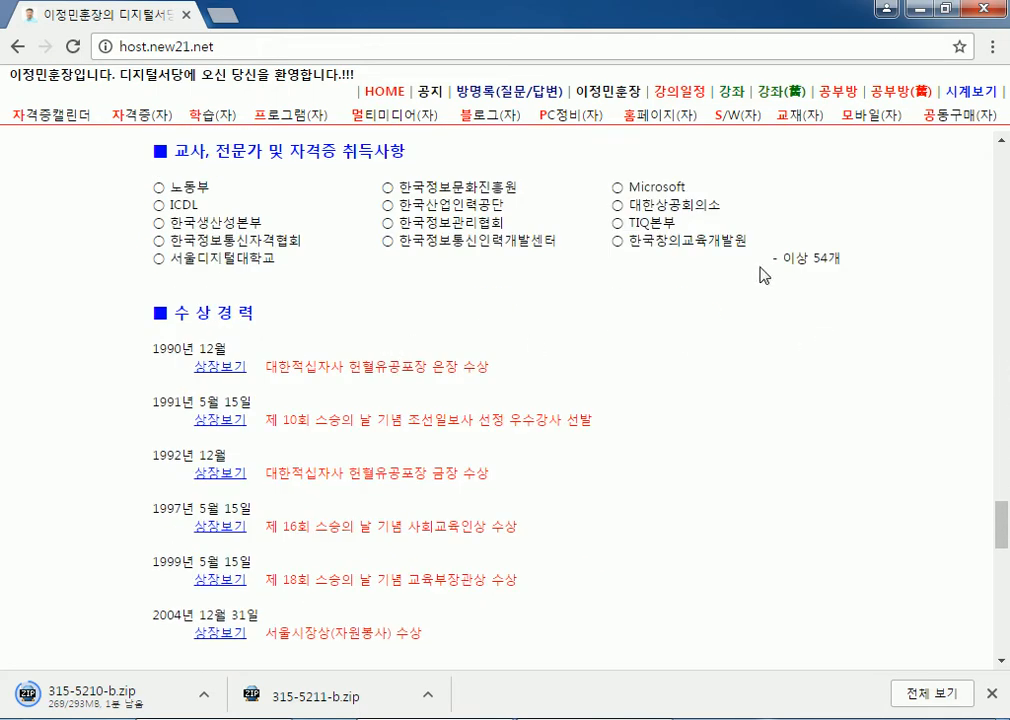
{"action": "scroll", "coordinate": [575, 338], "scroll_direction": "down", "scroll_amount": 8}
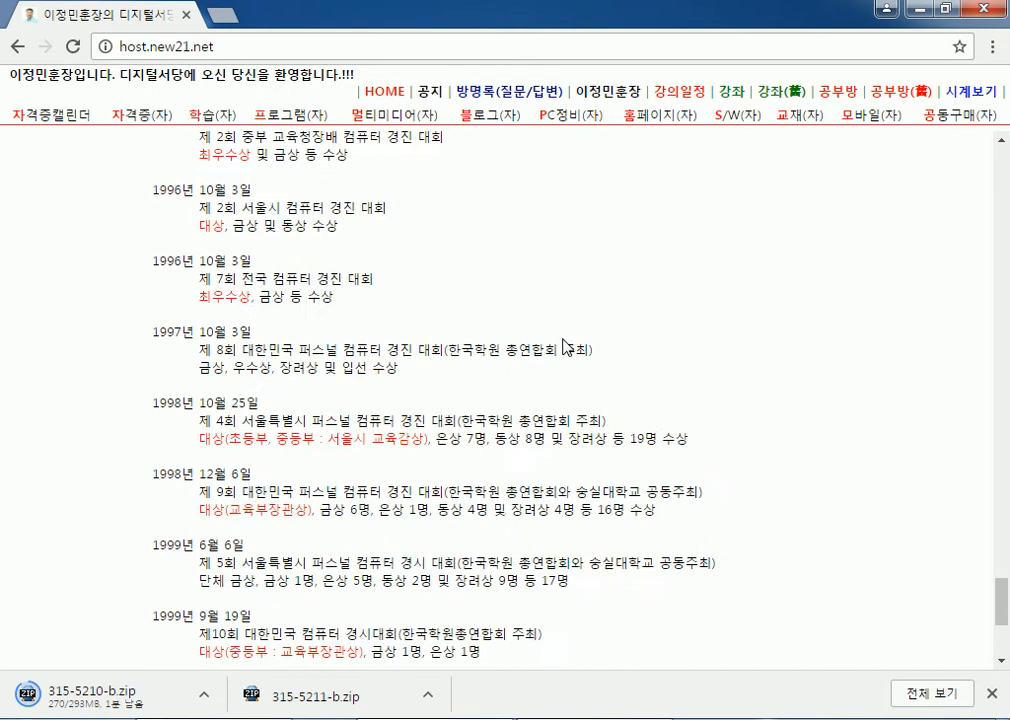
{"action": "scroll", "coordinate": [400, 200], "scroll_direction": "up", "scroll_amount": 1}
Step: Return to the home page and examine its directory of education, portal, SNS, government and library links
{"action": "left_click", "coordinate": [385, 91]}
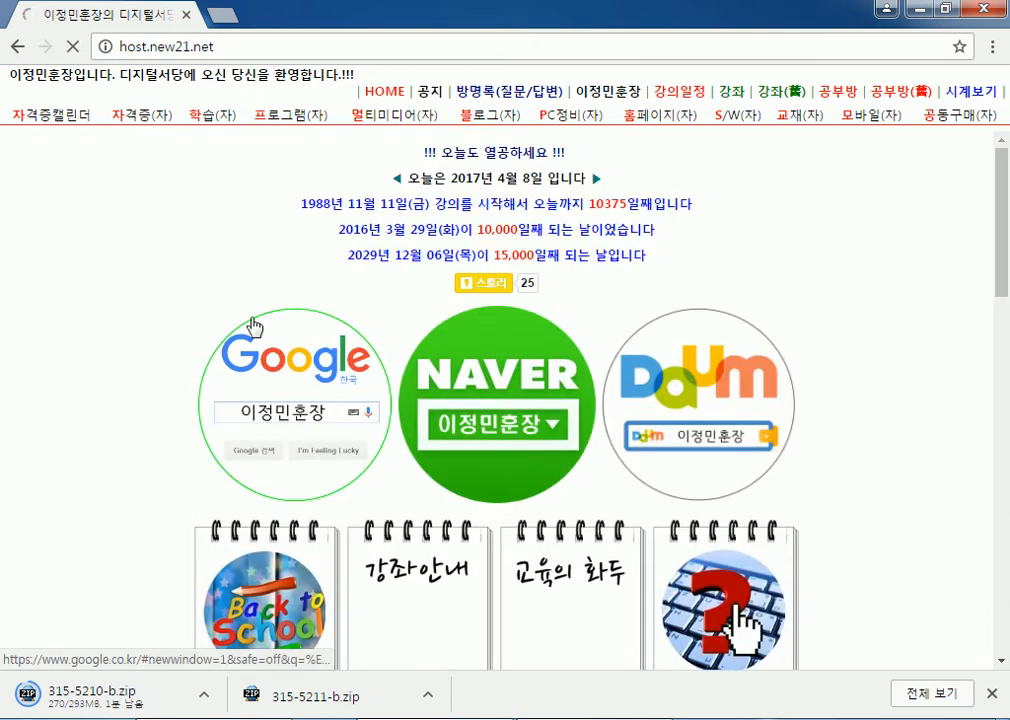
{"action": "scroll", "coordinate": [297, 308], "scroll_direction": "down", "scroll_amount": 10}
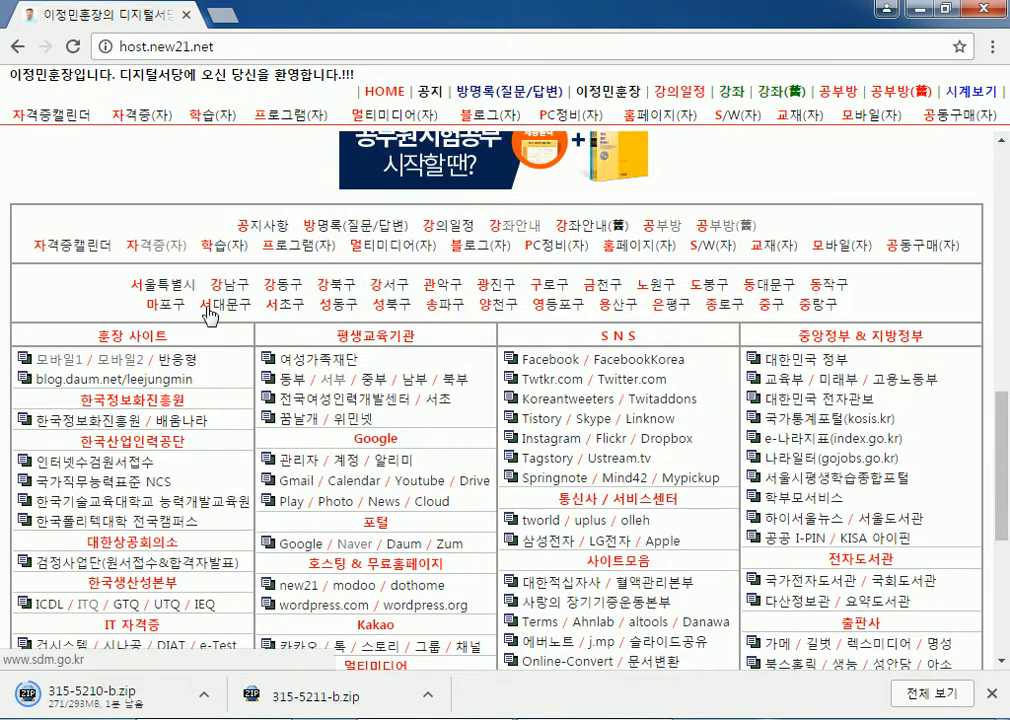
{"action": "scroll", "coordinate": [210, 313], "scroll_direction": "down", "scroll_amount": 1}
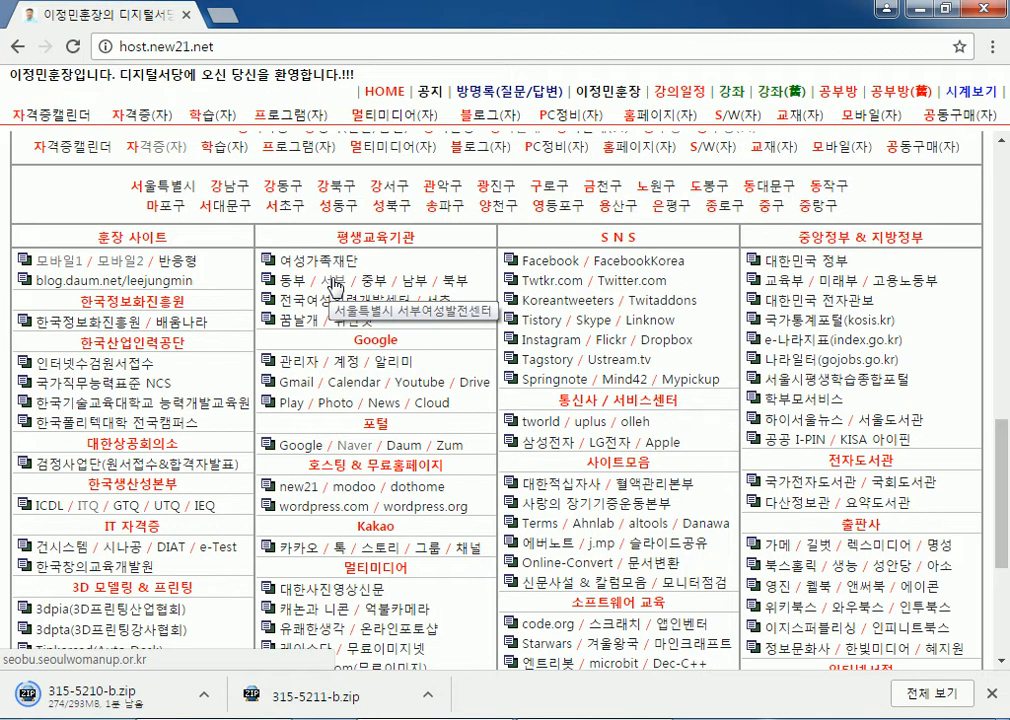
{"action": "scroll", "coordinate": [335, 287], "scroll_direction": "down", "scroll_amount": 3}
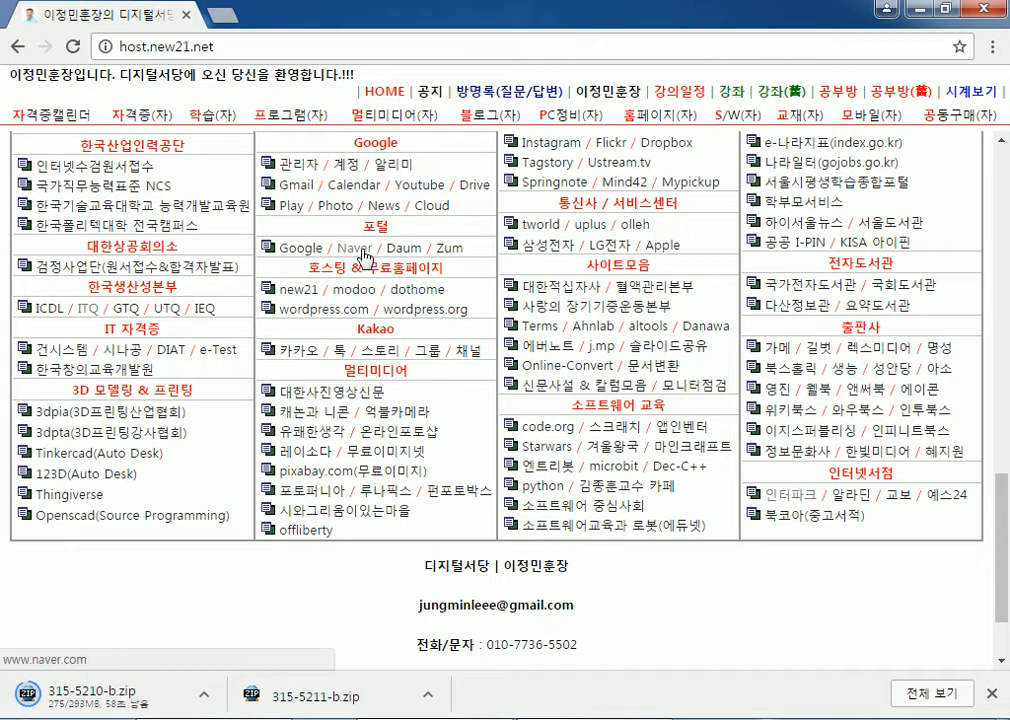
{"action": "scroll", "coordinate": [800, 300], "scroll_direction": "up", "scroll_amount": 1}
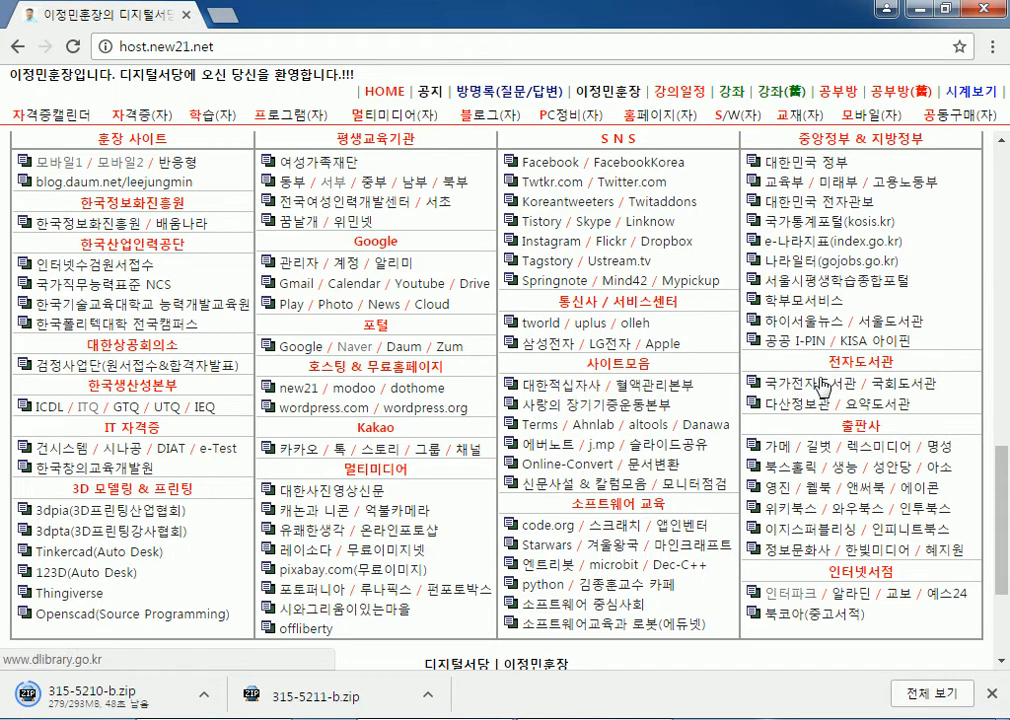
{"action": "scroll", "coordinate": [645, 326], "scroll_direction": "down", "scroll_amount": 2}
{"action": "scroll", "coordinate": [211, 333], "scroll_direction": "up", "scroll_amount": 1}
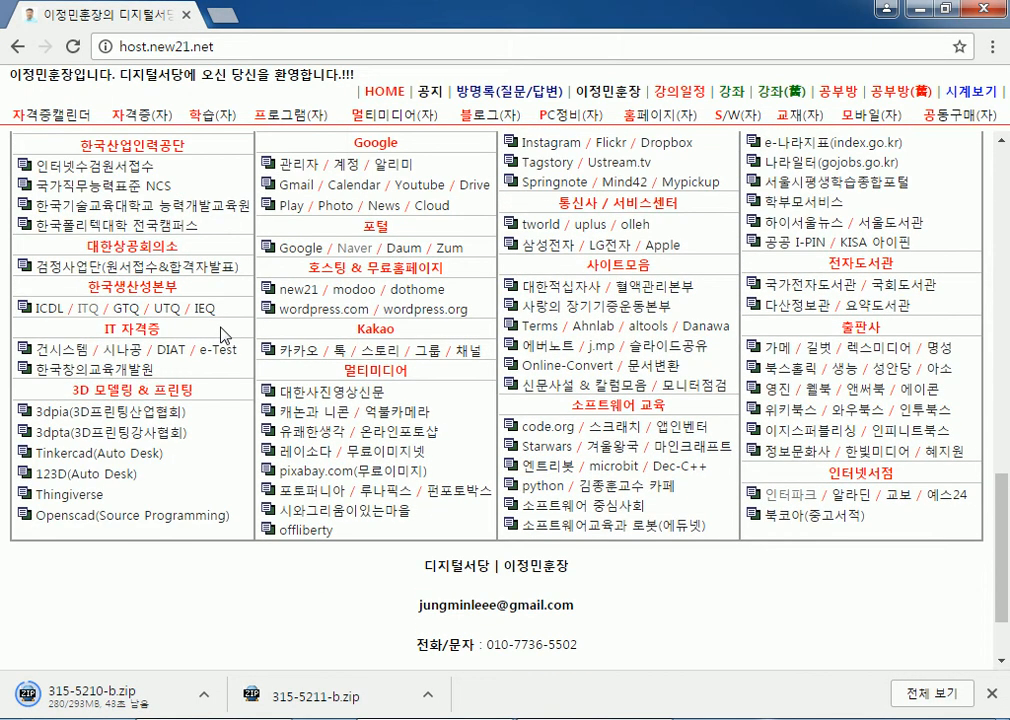
{"action": "scroll", "coordinate": [612, 270], "scroll_direction": "up", "scroll_amount": 4}
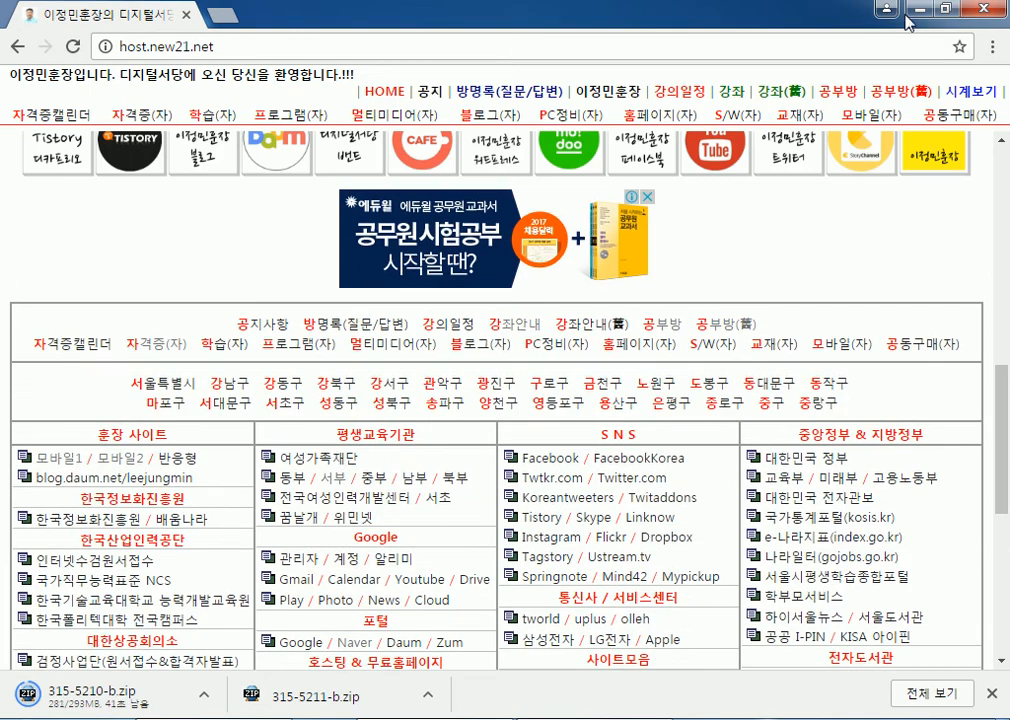
Step: Minimize the browser to show the desktop and launch Microsoft Excel 2010 from the Microsoft Office program group
{"action": "left_click", "coordinate": [919, 10]}
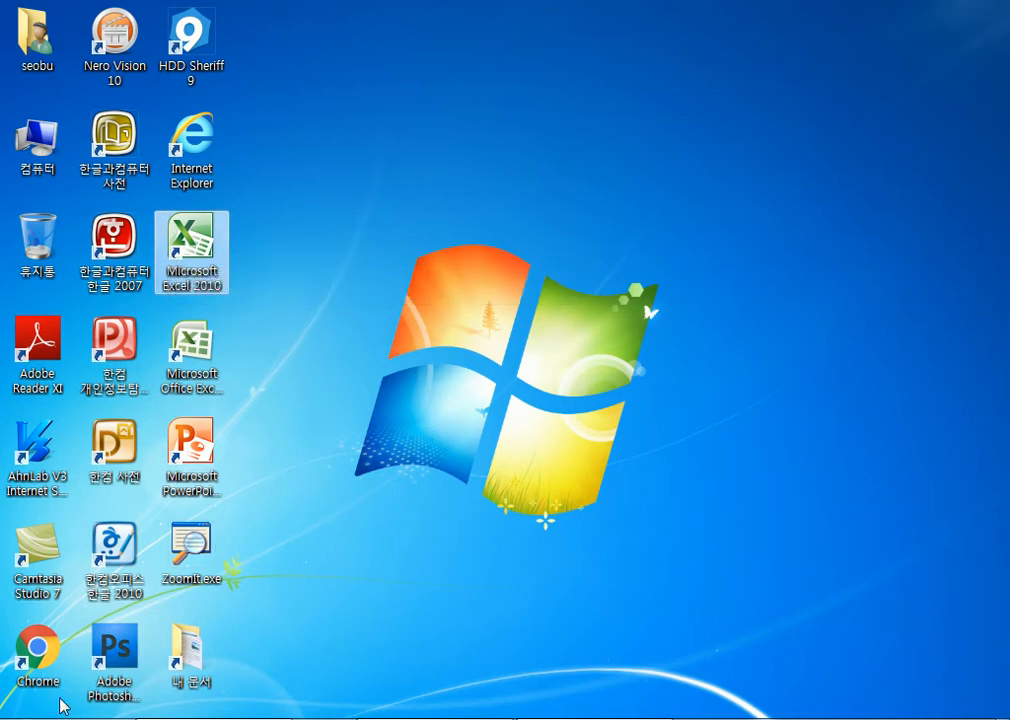
{"action": "left_click", "coordinate": [20, 716]}
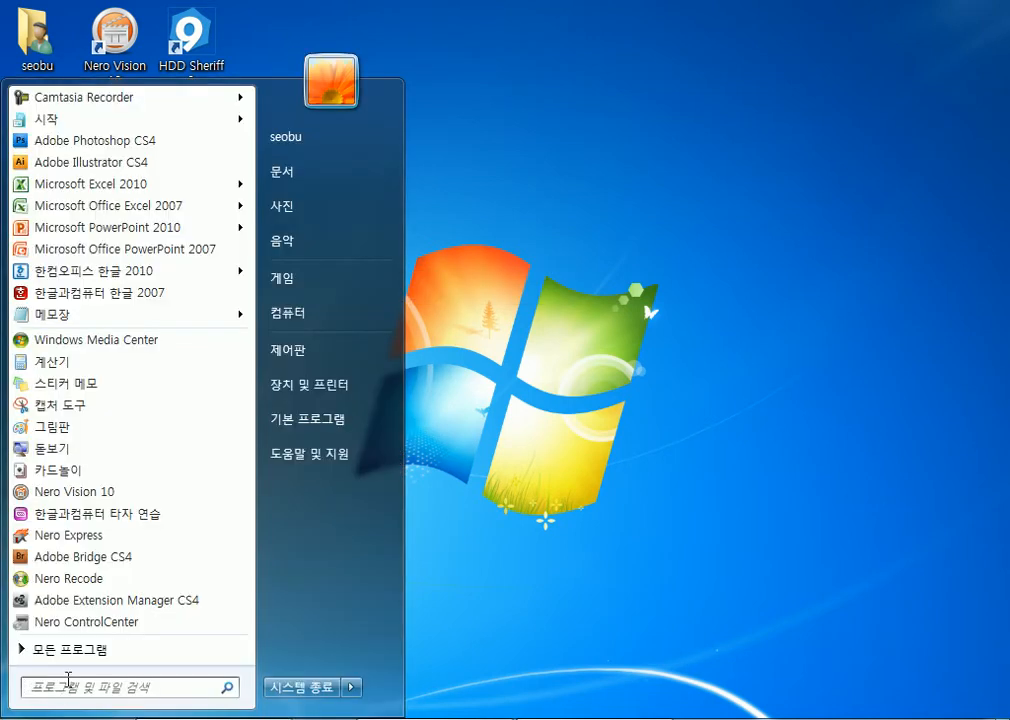
{"action": "left_click", "coordinate": [72, 651]}
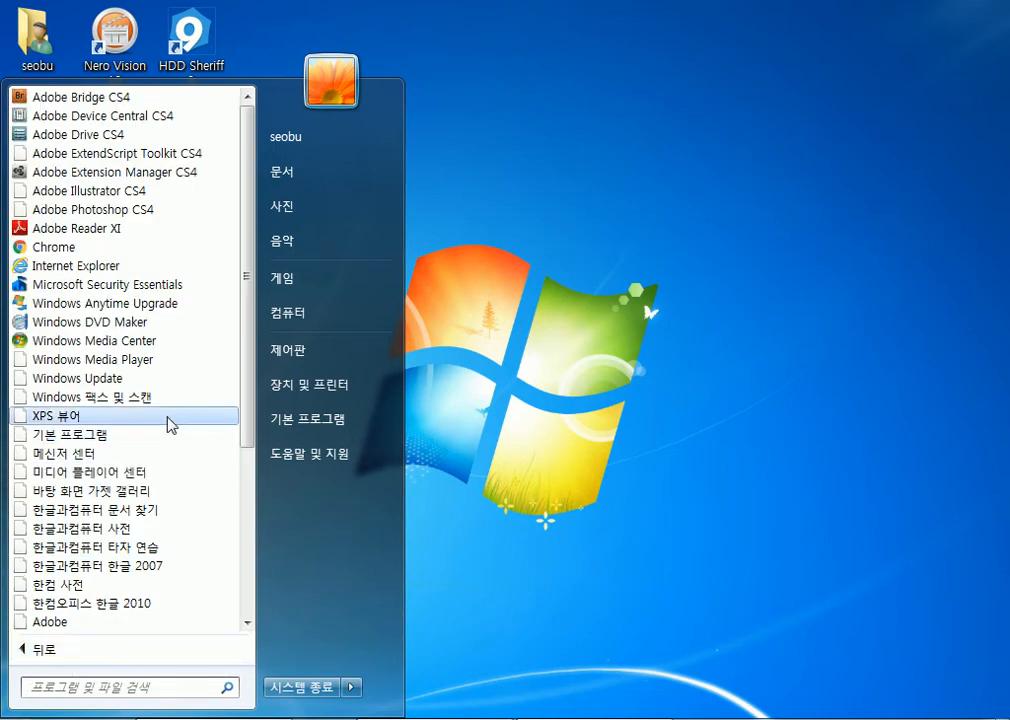
{"action": "scroll", "coordinate": [165, 399], "scroll_direction": "down", "scroll_amount": 5}
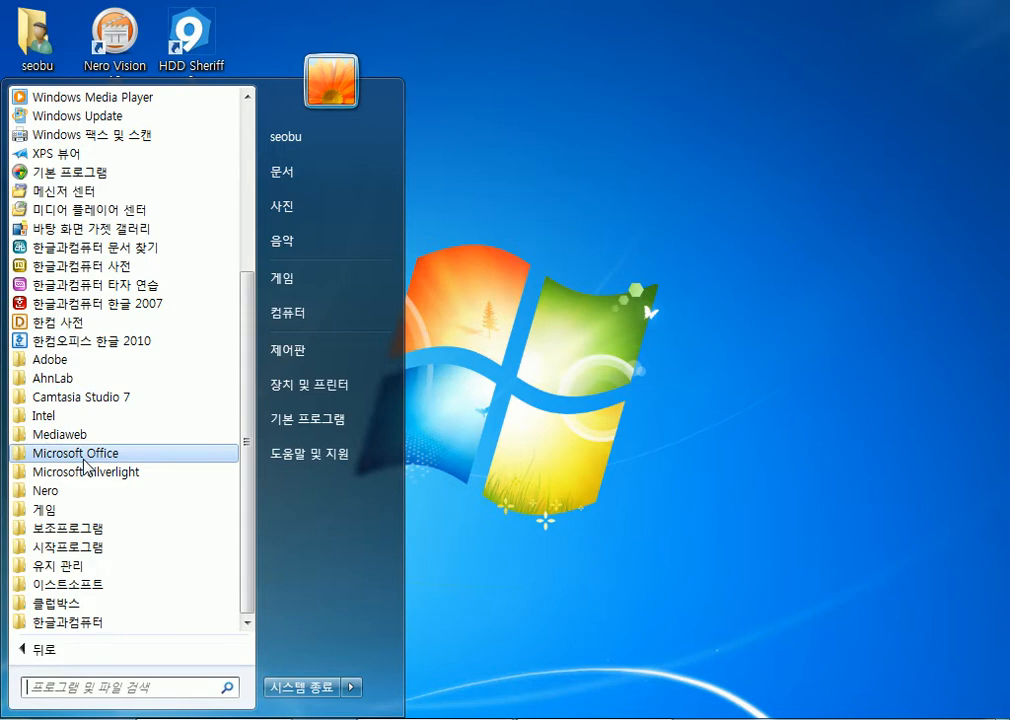
{"action": "left_click", "coordinate": [77, 438]}
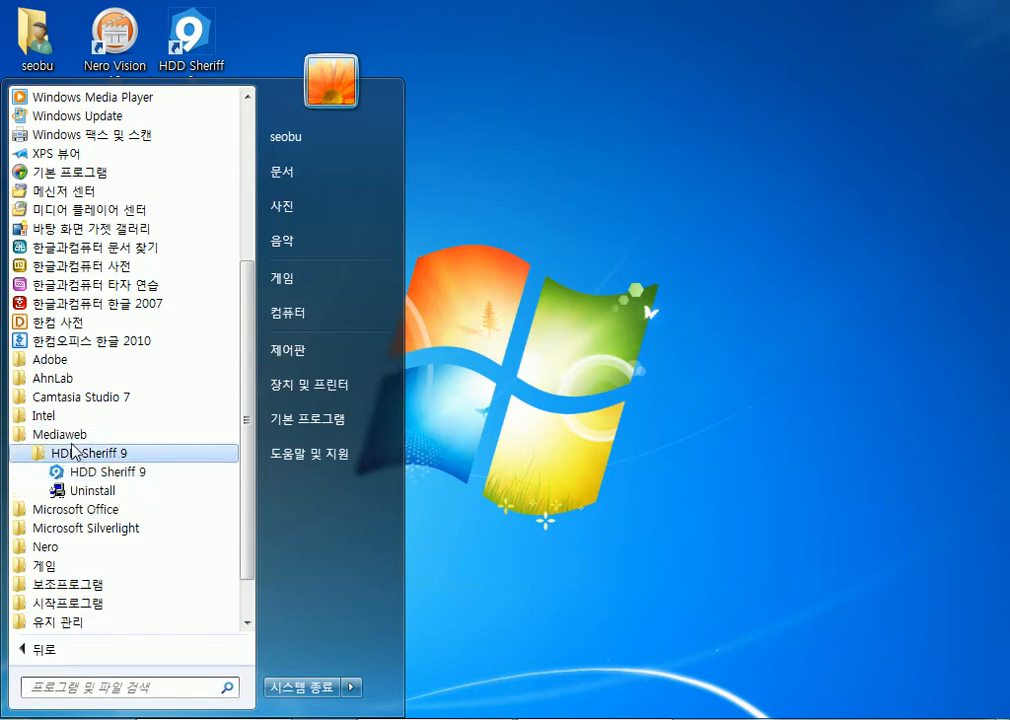
{"action": "left_click", "coordinate": [74, 438]}
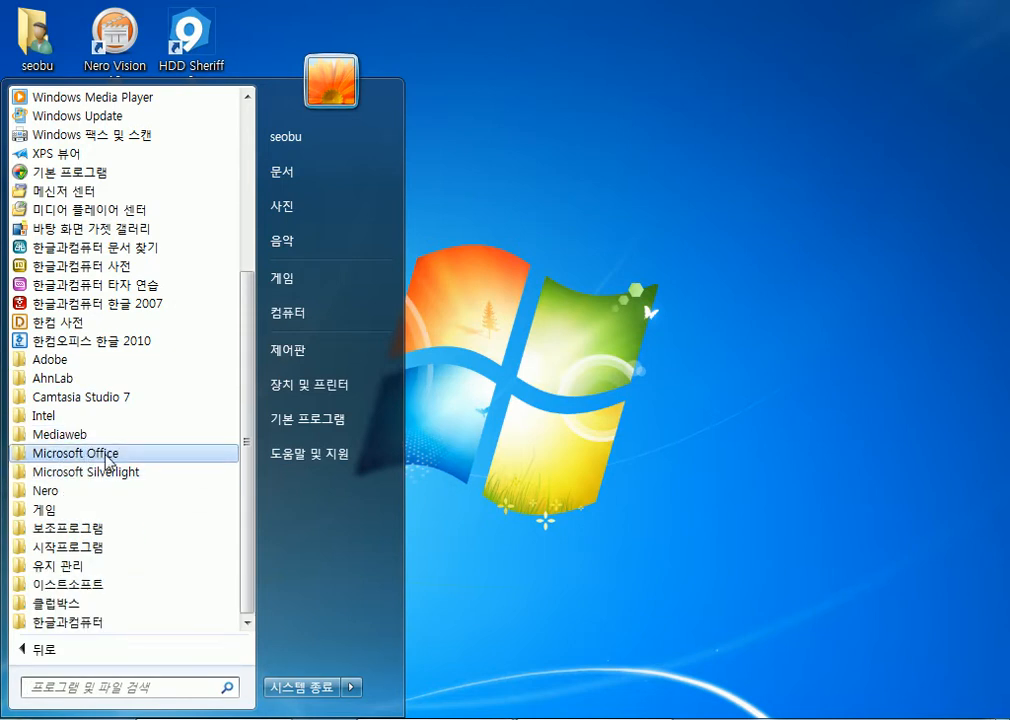
{"action": "left_click", "coordinate": [108, 458]}
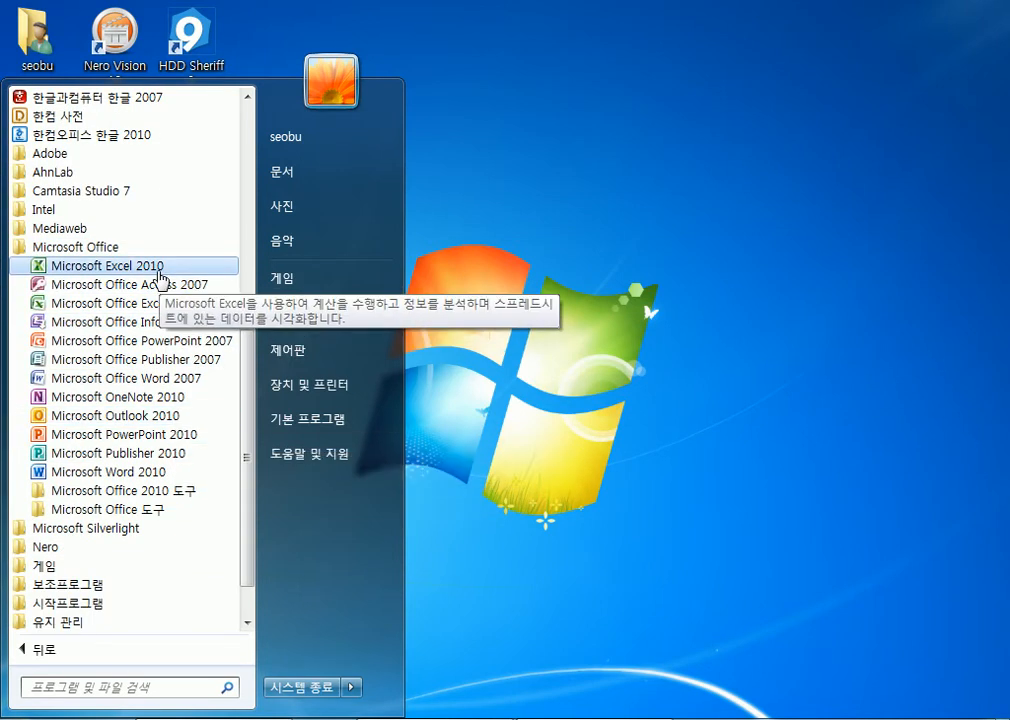
{"action": "left_click", "coordinate": [158, 267]}
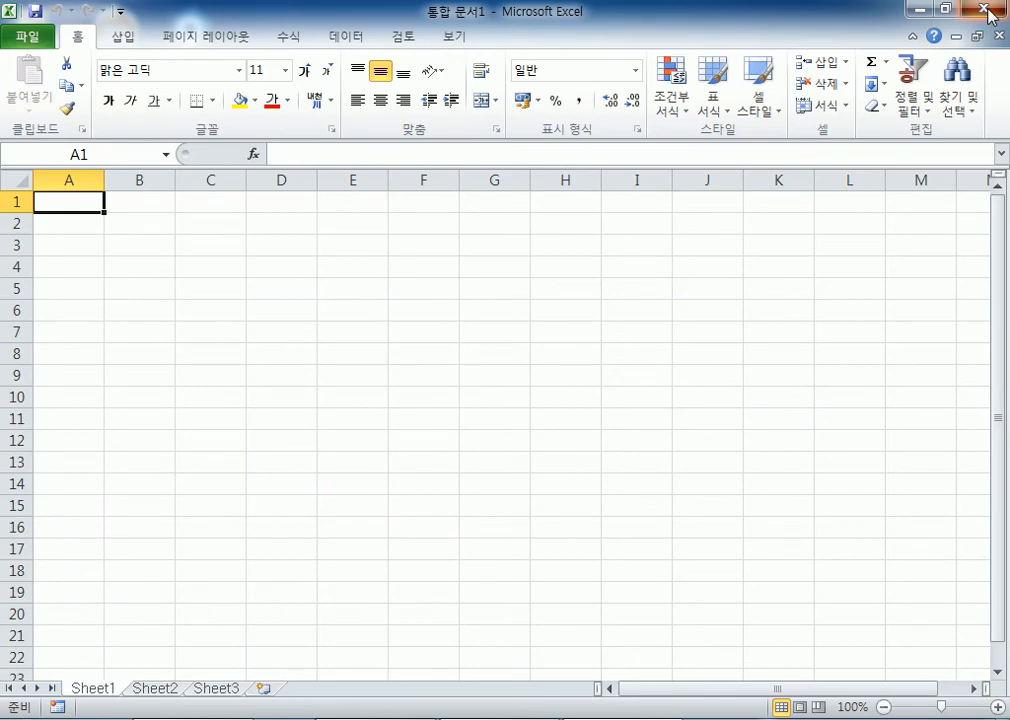
Step: Close Excel and view the list of recent workbooks attached to Microsoft Excel 2010 among the frequently used programs
{"action": "left_click", "coordinate": [986, 10]}
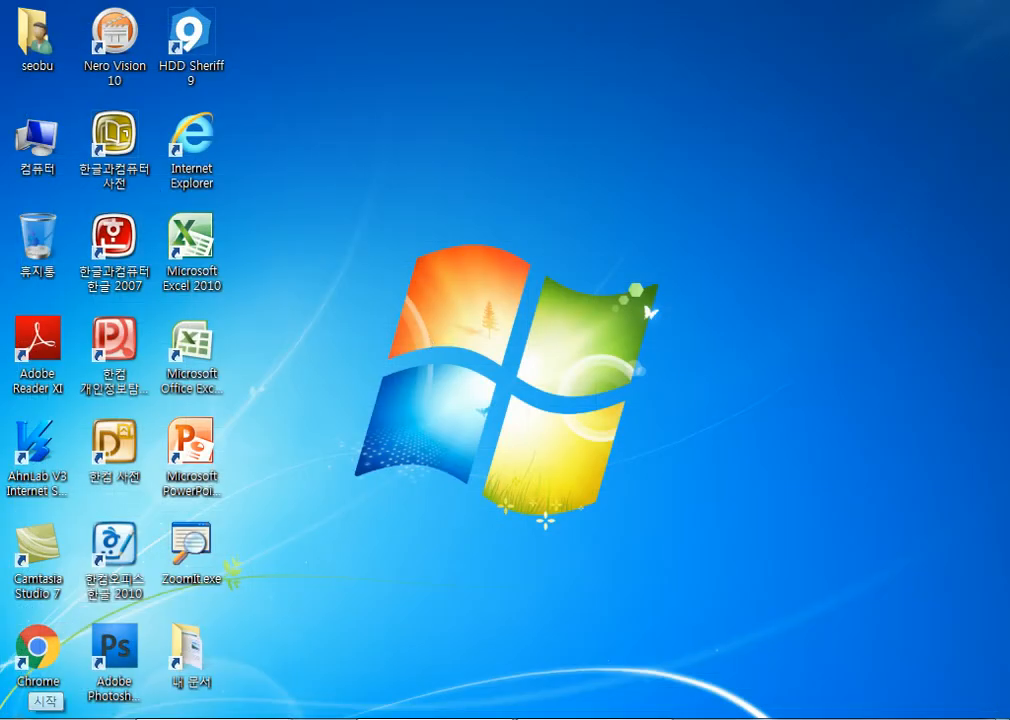
{"action": "left_click", "coordinate": [25, 712]}
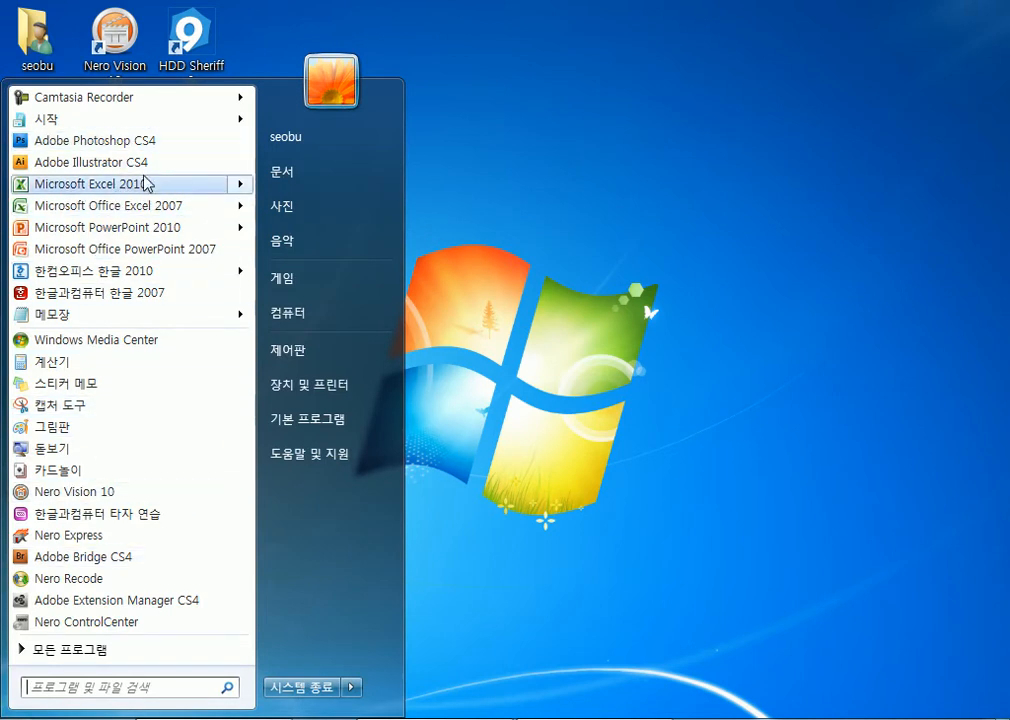
{"action": "mouse_move", "coordinate": [147, 183]}
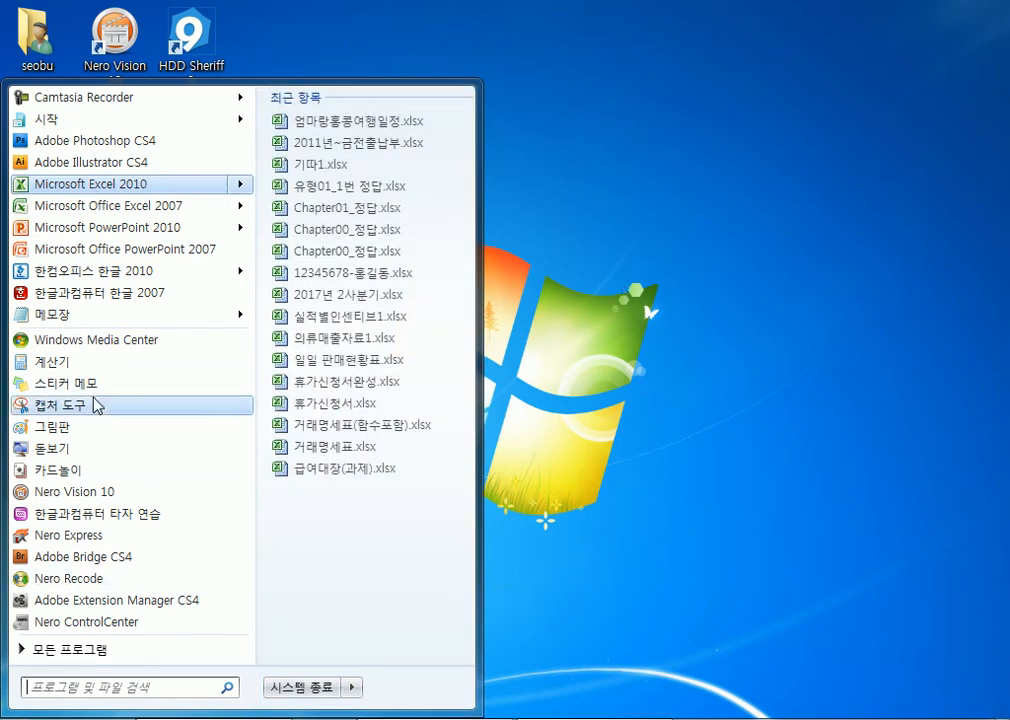
{"action": "left_click", "coordinate": [721, 503]}
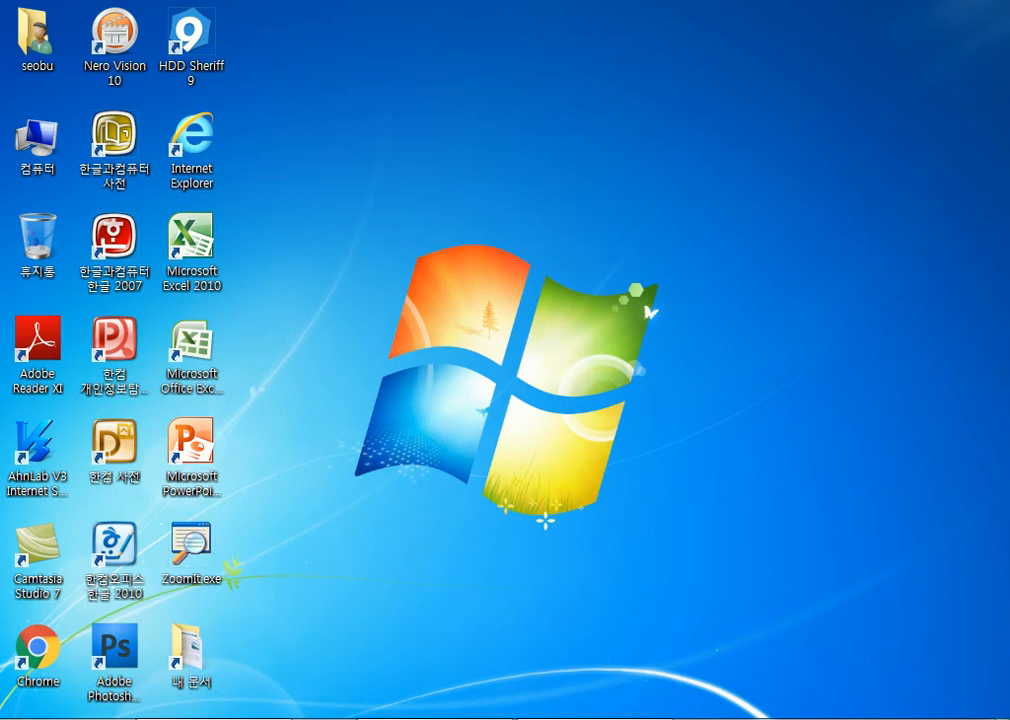
Step: Launch Microsoft Excel 2010 from the frequently used programs and close the blank workbook
{"action": "left_click", "coordinate": [25, 717]}
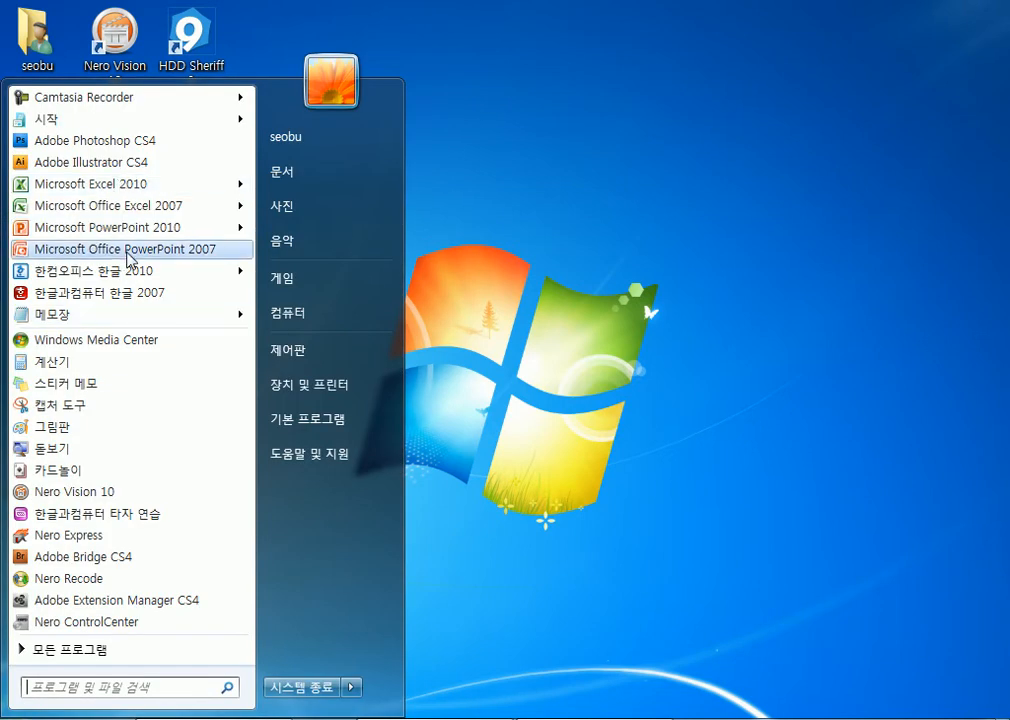
{"action": "left_click", "coordinate": [643, 219]}
{"action": "left_click", "coordinate": [192, 248]}
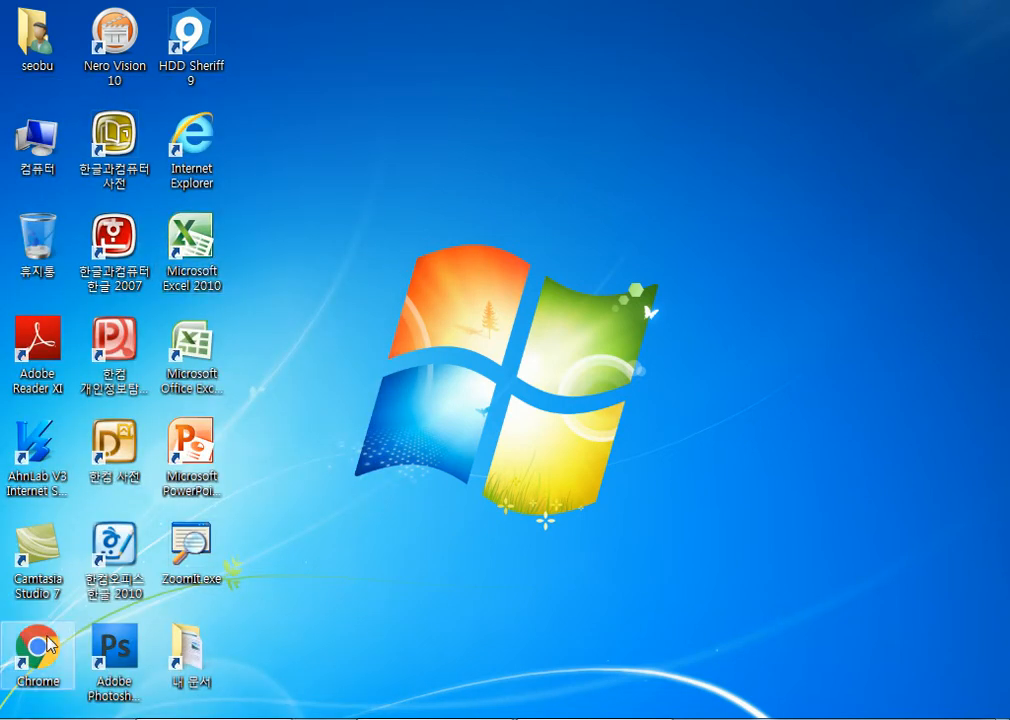
{"action": "left_click", "coordinate": [25, 717]}
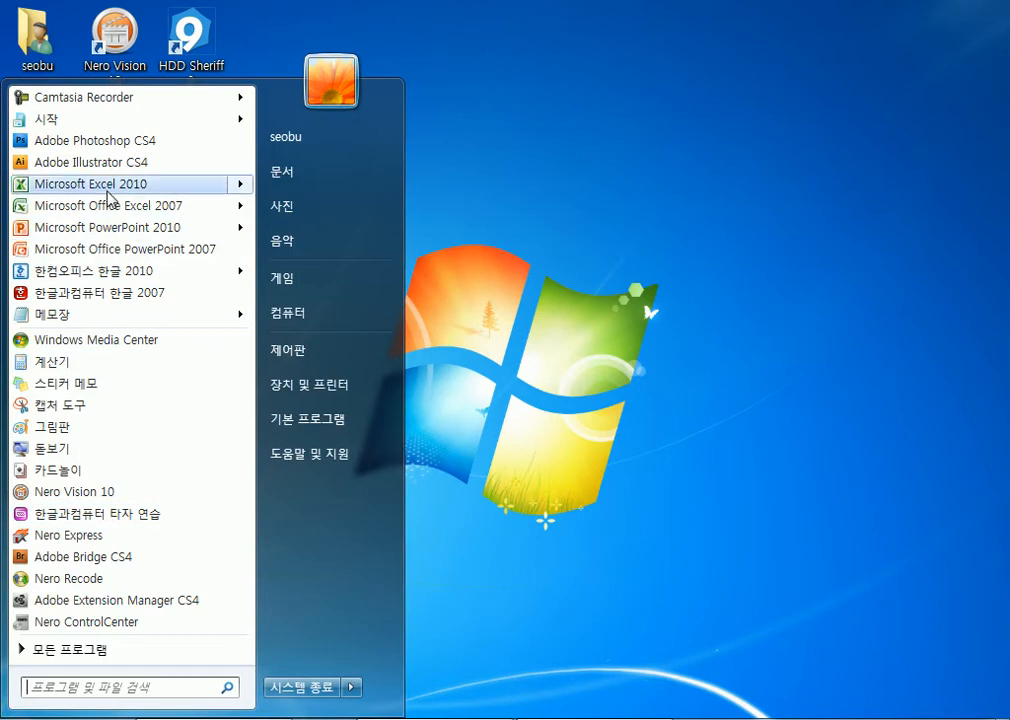
{"action": "mouse_move", "coordinate": [110, 196]}
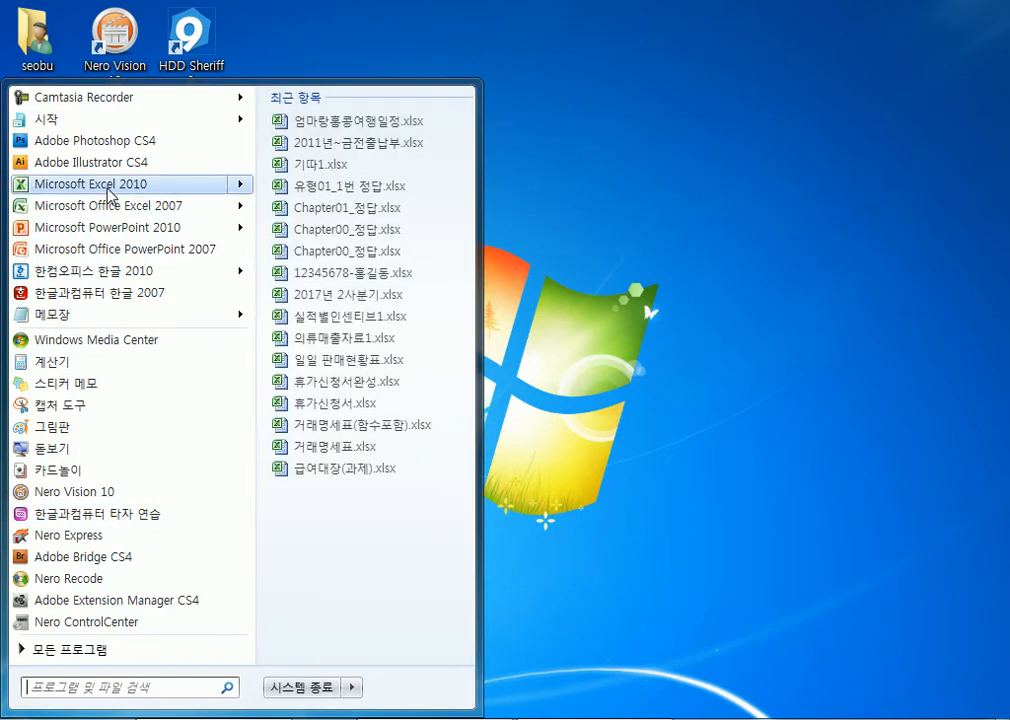
{"action": "left_click", "coordinate": [110, 184]}
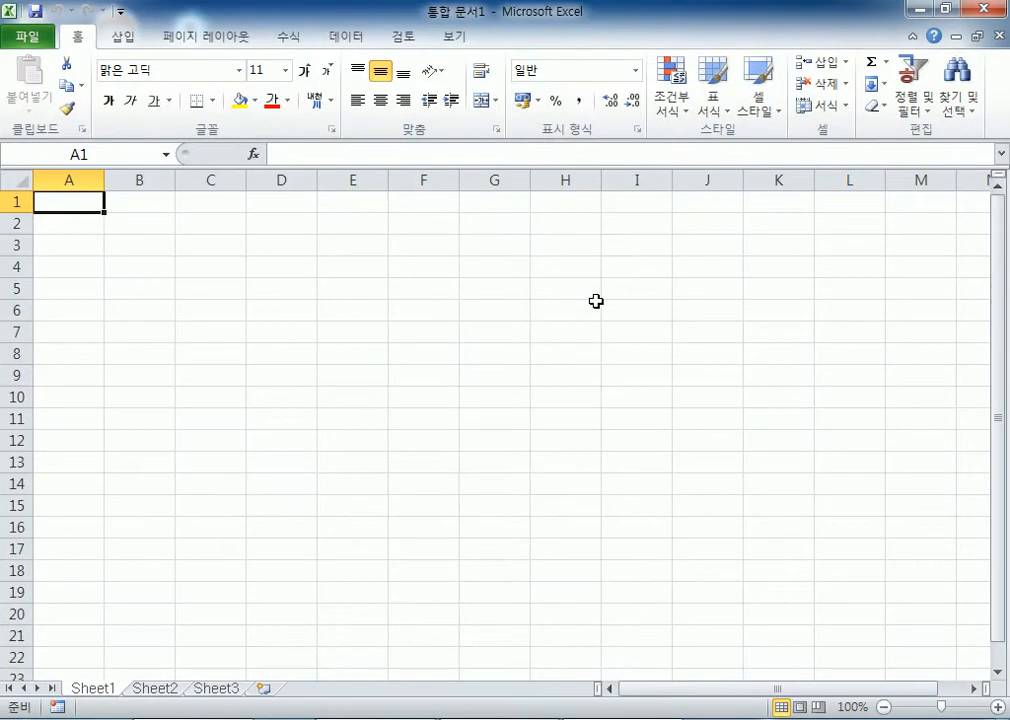
{"action": "left_click", "coordinate": [987, 8]}
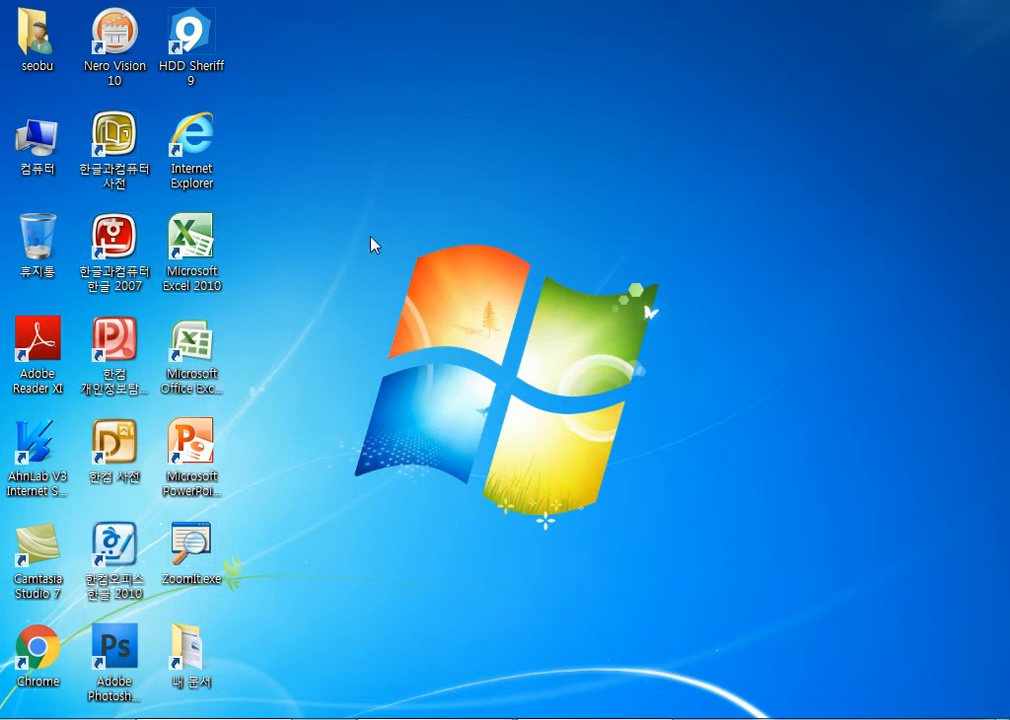
Step: Locate the 315-5210-b.zip and 315-5211-b.zip archives in the user's Downloads folder, view the Documents library, and close the window
{"action": "left_click_drag", "start_coordinate": [367, 80], "coordinate": [587, 212]}
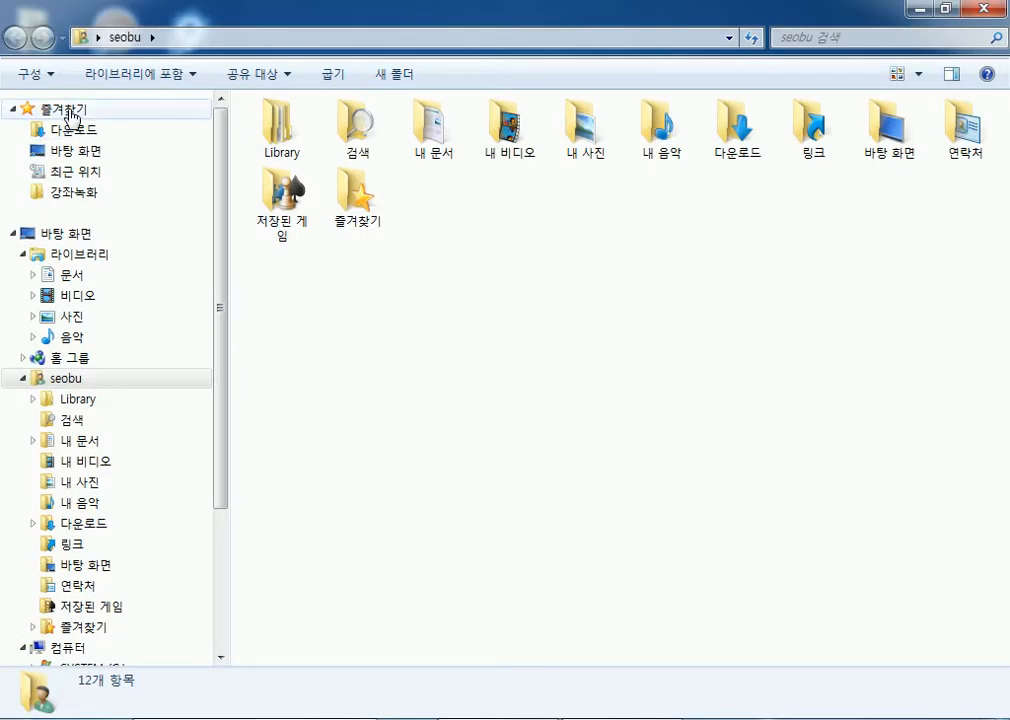
{"action": "left_click", "coordinate": [68, 138]}
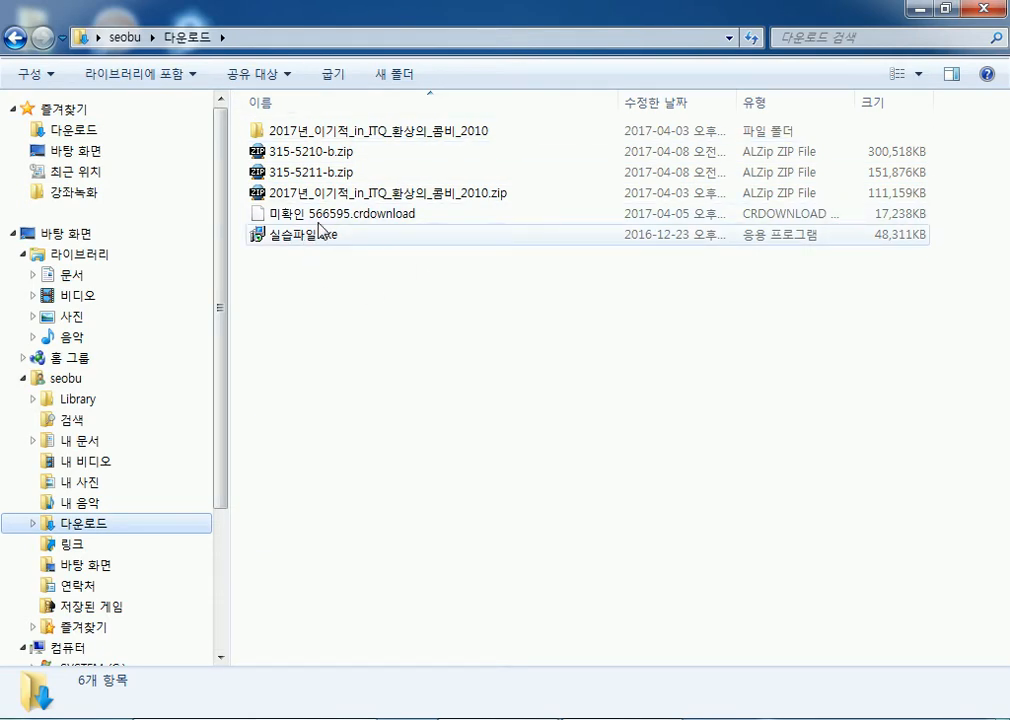
{"action": "left_click", "coordinate": [321, 155]}
{"action": "left_click", "coordinate": [327, 169]}
{"action": "left_click", "coordinate": [327, 157]}
{"action": "left_click", "coordinate": [327, 169]}
{"action": "left_click", "coordinate": [328, 157]}
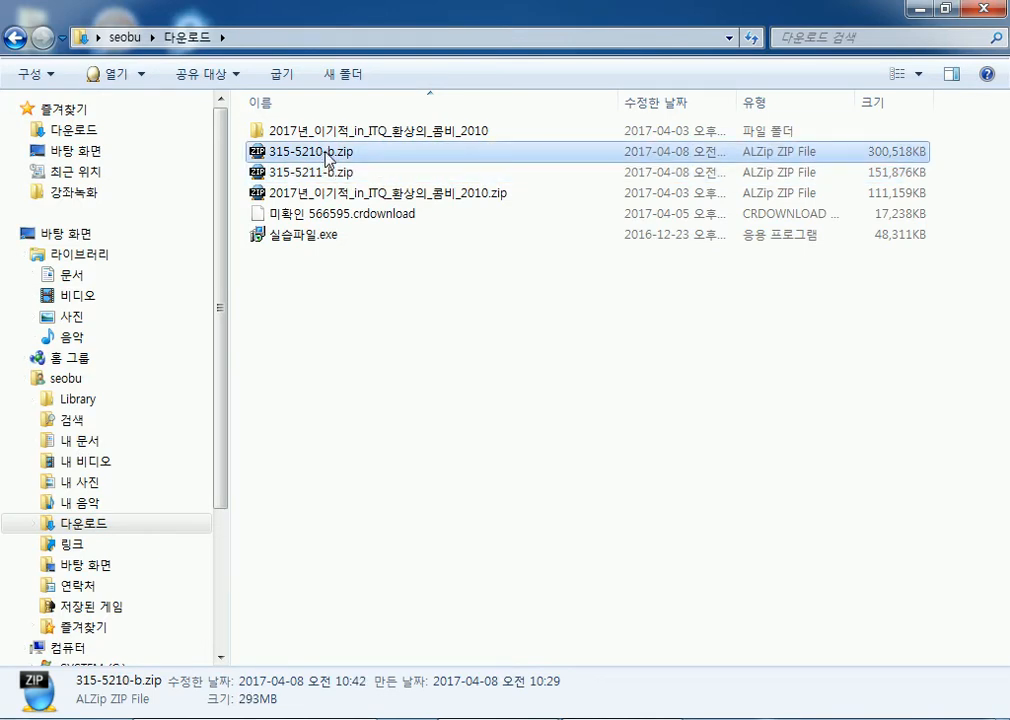
{"action": "left_click", "coordinate": [72, 274]}
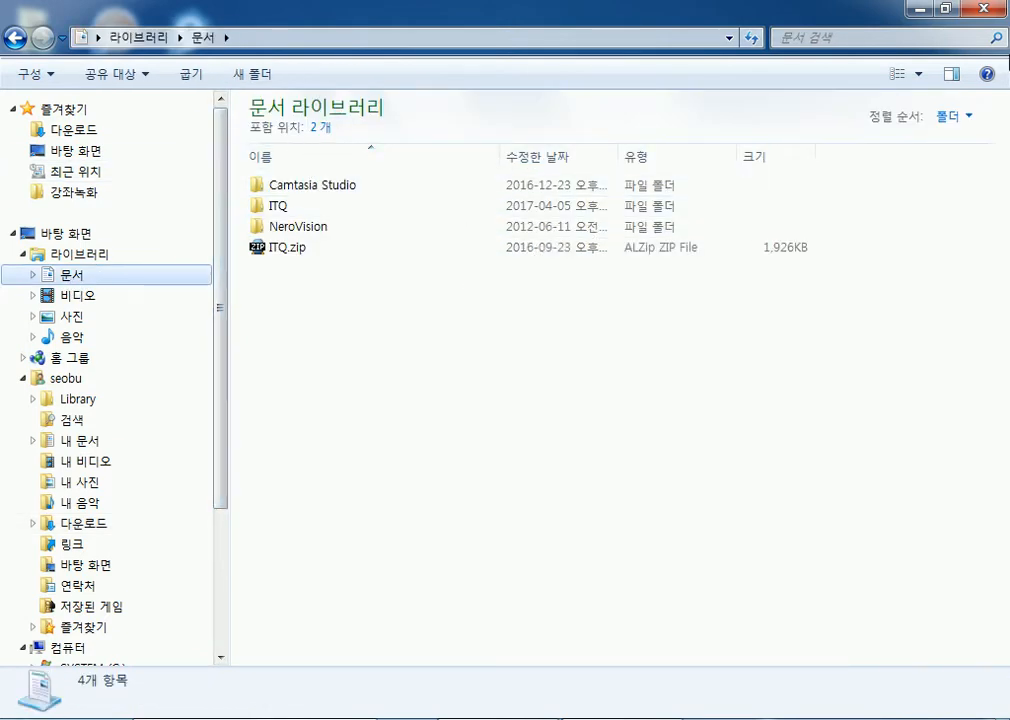
{"action": "left_click", "coordinate": [989, 10]}
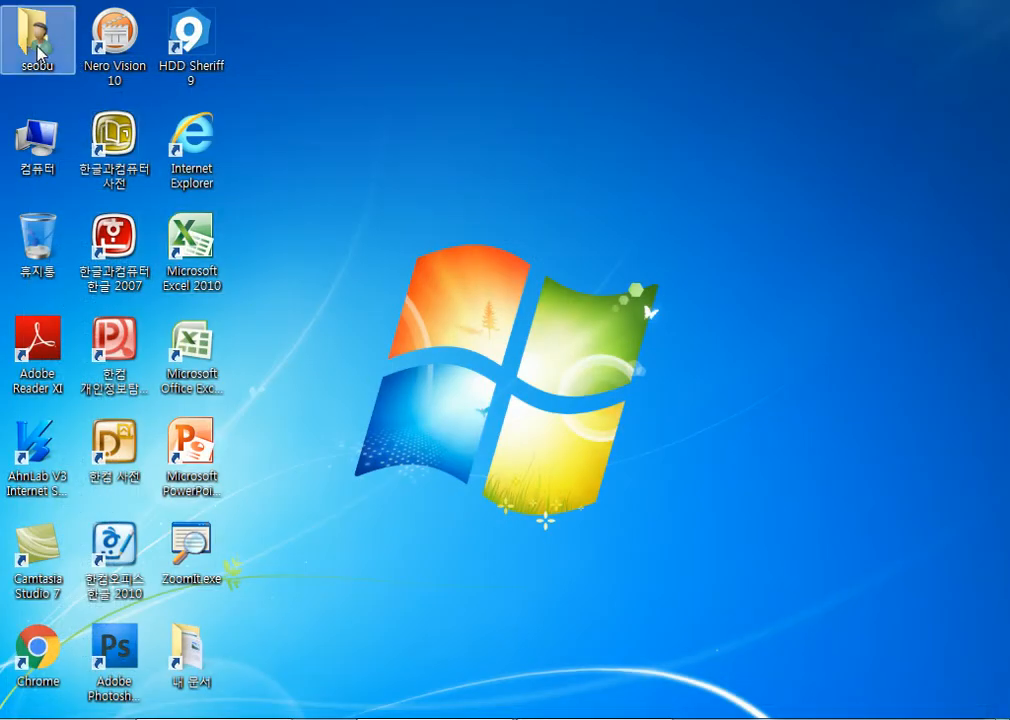
Step: Open the Computer window and switch the drive display from large icons to the tile layout
{"action": "double_click", "coordinate": [45, 160]}
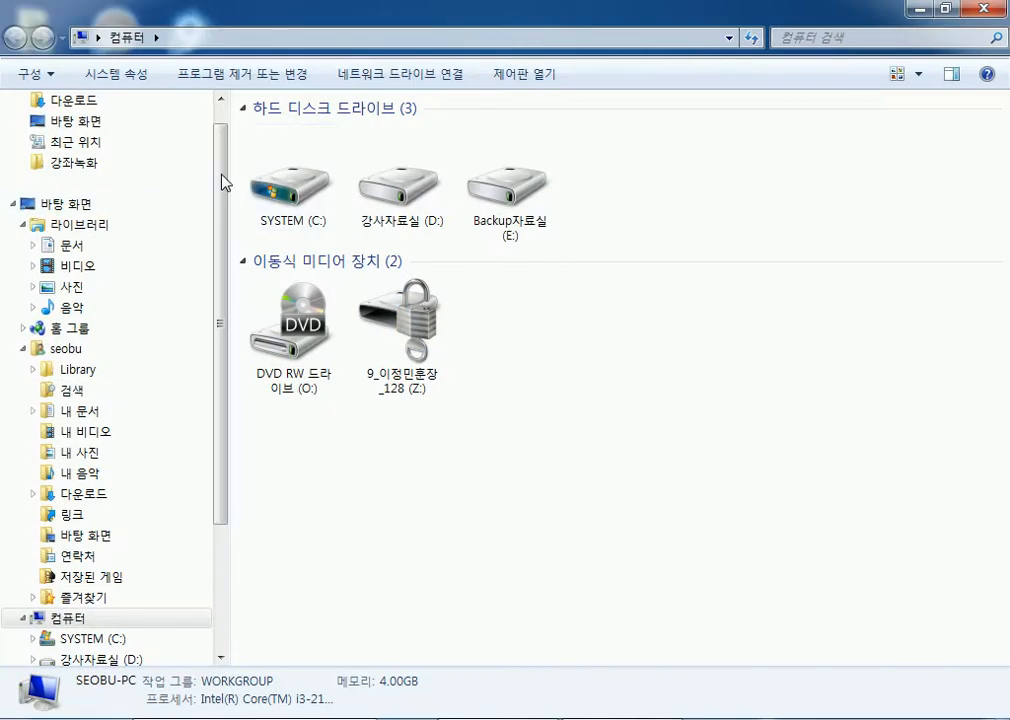
{"action": "left_click", "coordinate": [898, 74]}
{"action": "left_click", "coordinate": [898, 74]}
{"action": "left_click", "coordinate": [898, 74]}
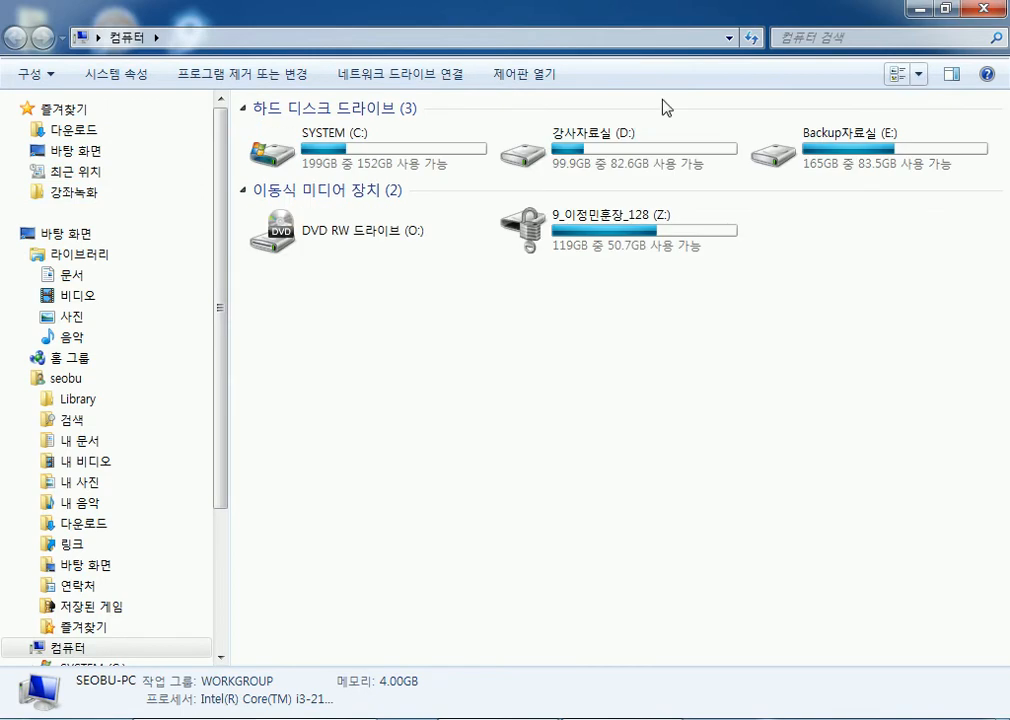
{"action": "left_click", "coordinate": [898, 74]}
Step: Collapse and expand the Favorites group in the folder tree and open its Downloads shortcut
{"action": "left_click", "coordinate": [55, 108]}
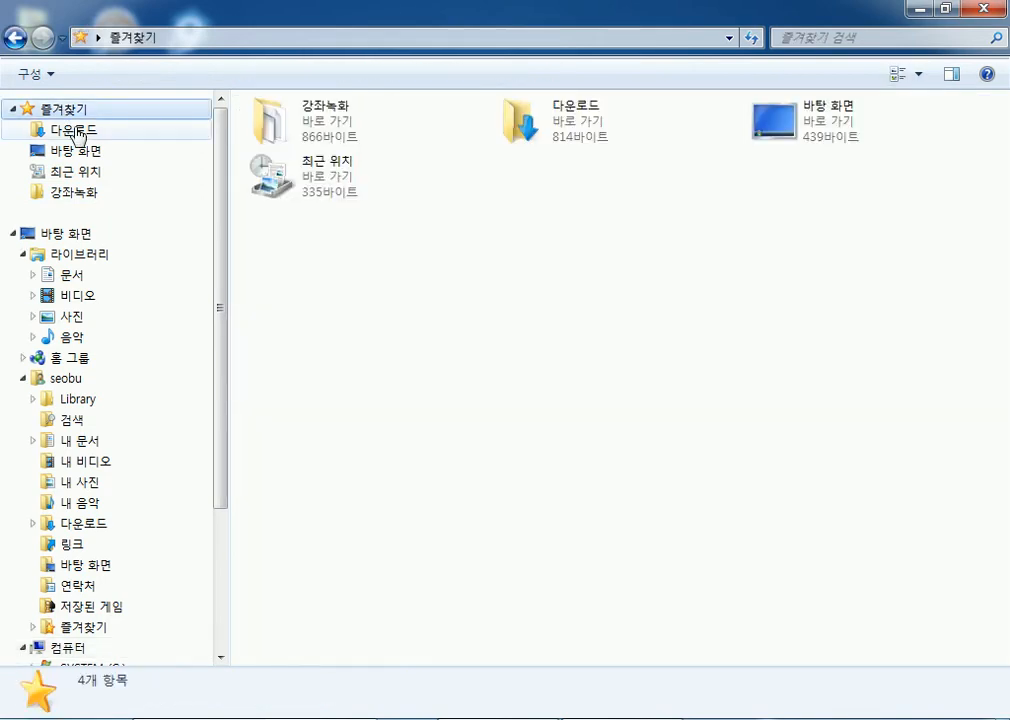
{"action": "double_click", "coordinate": [38, 107]}
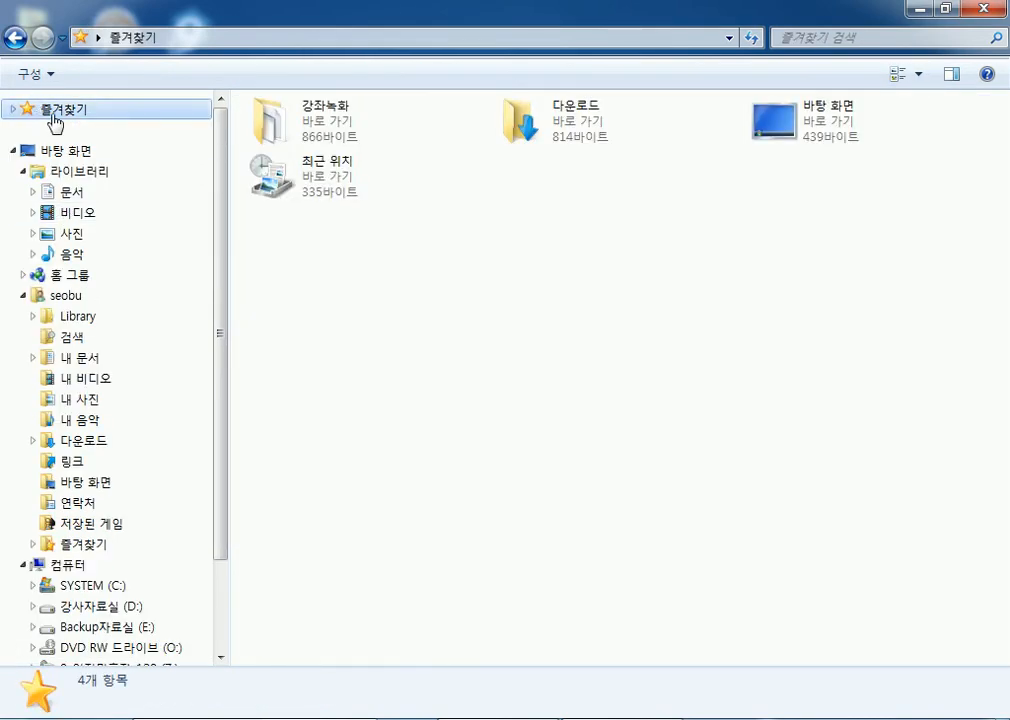
{"action": "double_click", "coordinate": [77, 113]}
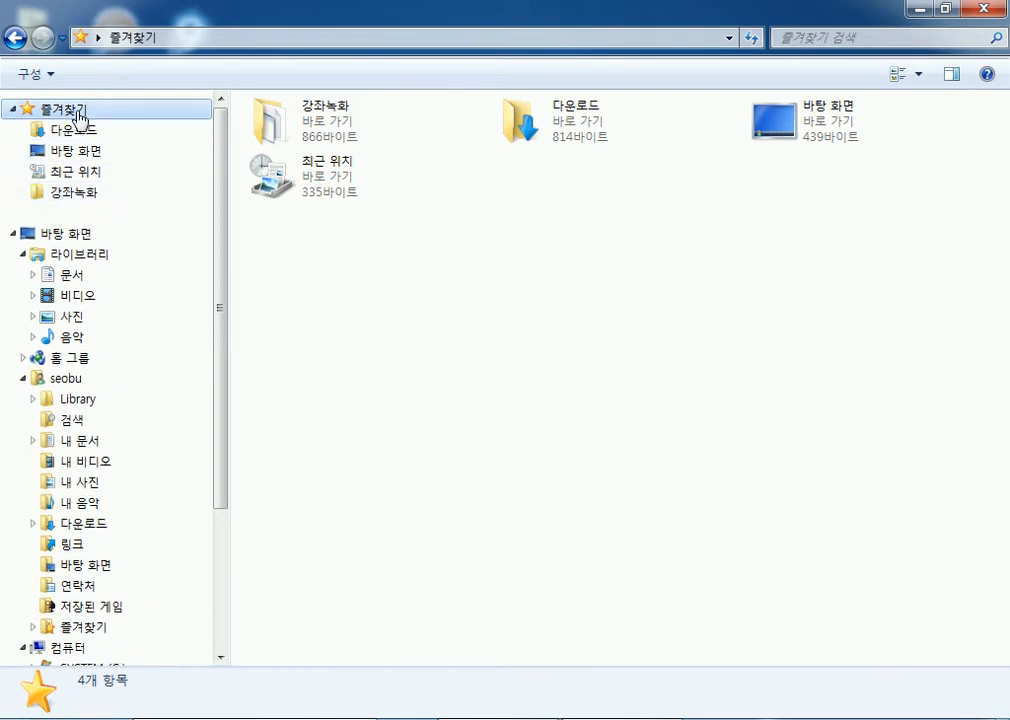
{"action": "double_click", "coordinate": [77, 113]}
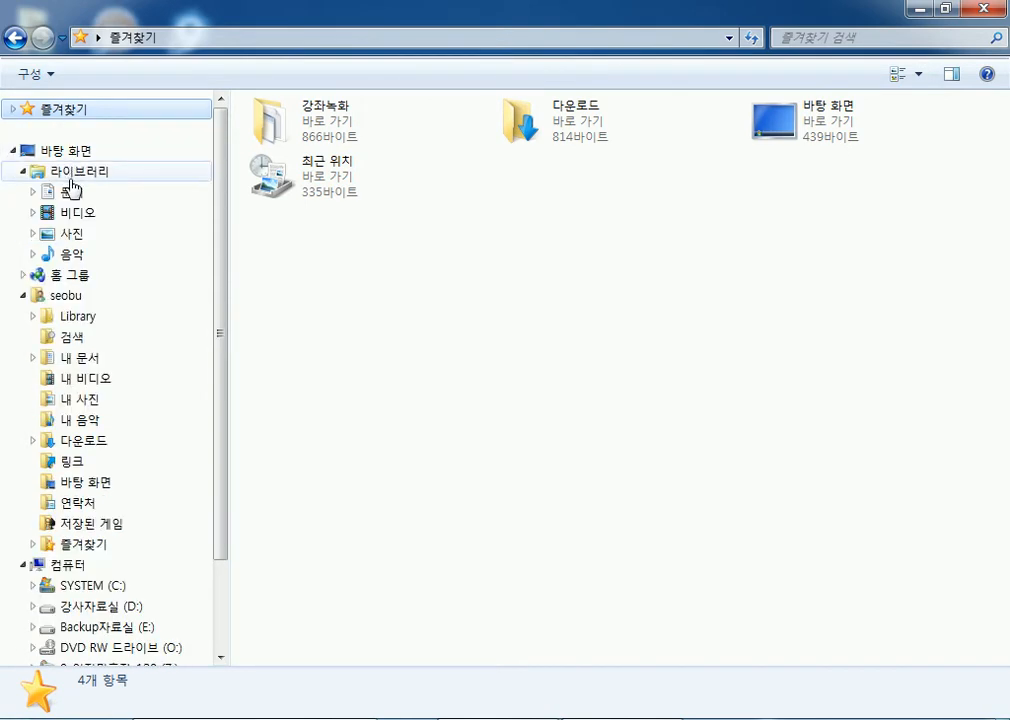
{"action": "double_click", "coordinate": [87, 113]}
{"action": "double_click", "coordinate": [87, 113]}
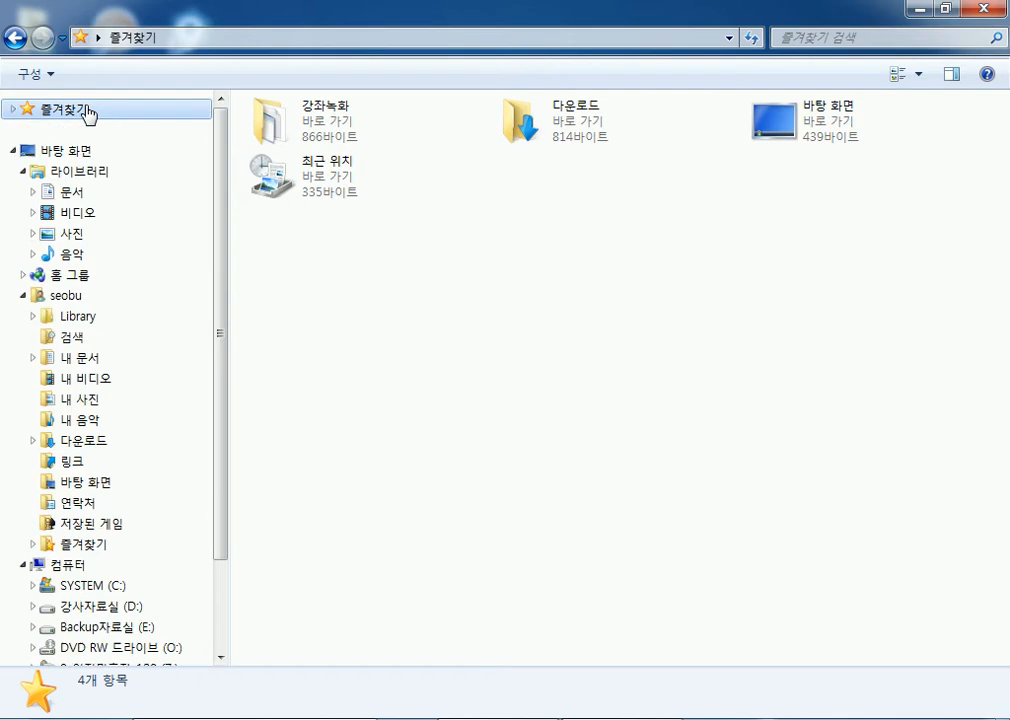
{"action": "double_click", "coordinate": [87, 113]}
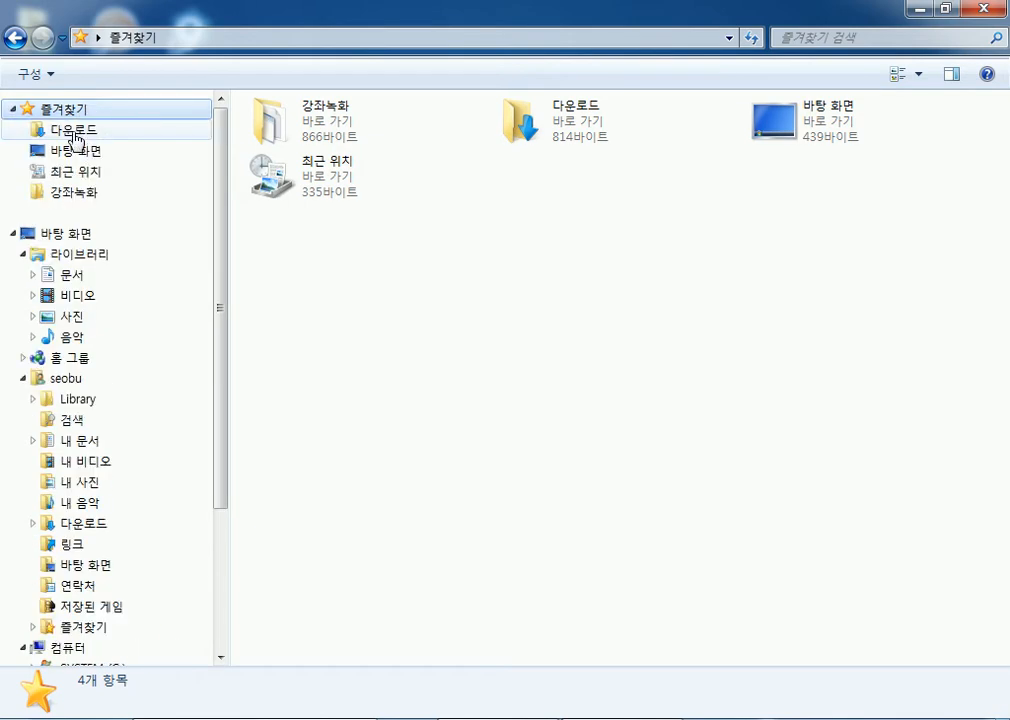
{"action": "left_click", "coordinate": [75, 134]}
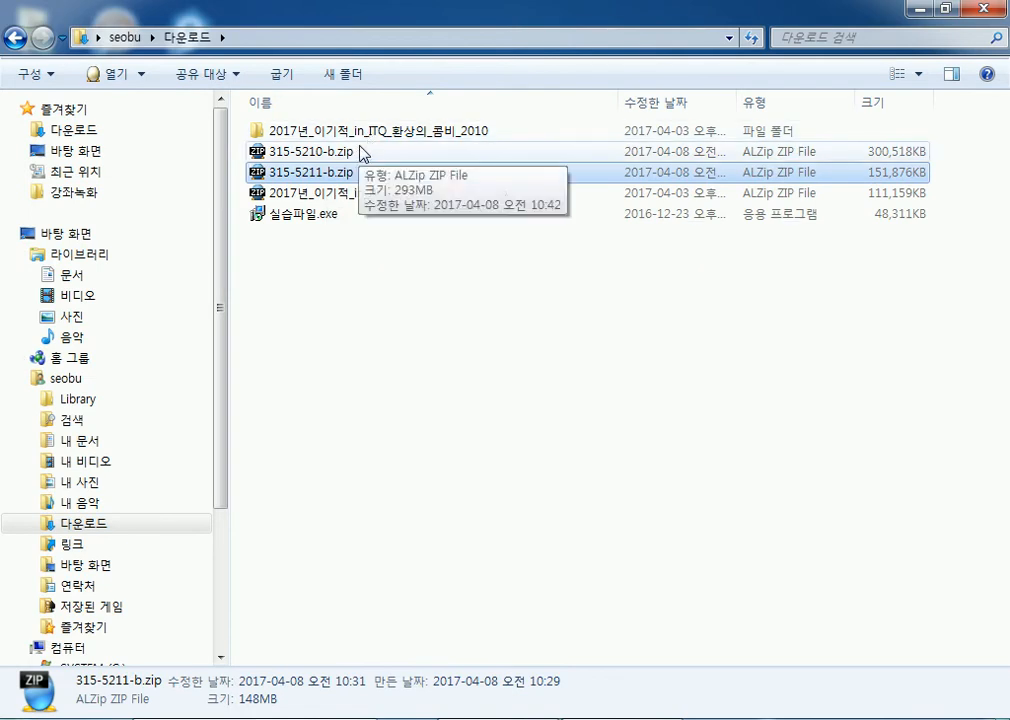
Step: Try selecting the 315-5210-b.zip and 315-5211-b.zip archives together, marquee-select the files below the folder, and clear the selection
{"action": "left_click", "coordinate": [344, 152], "text": "ctrl"}
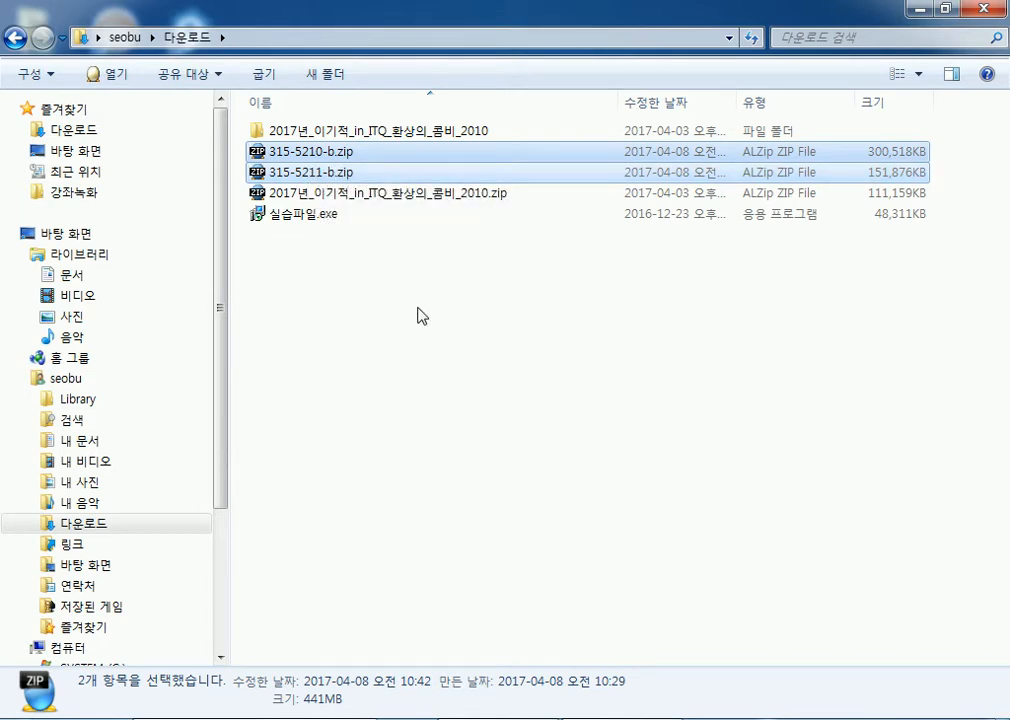
{"action": "left_click_drag", "start_coordinate": [519, 383], "coordinate": [334, 176]}
{"action": "left_click", "coordinate": [449, 379]}
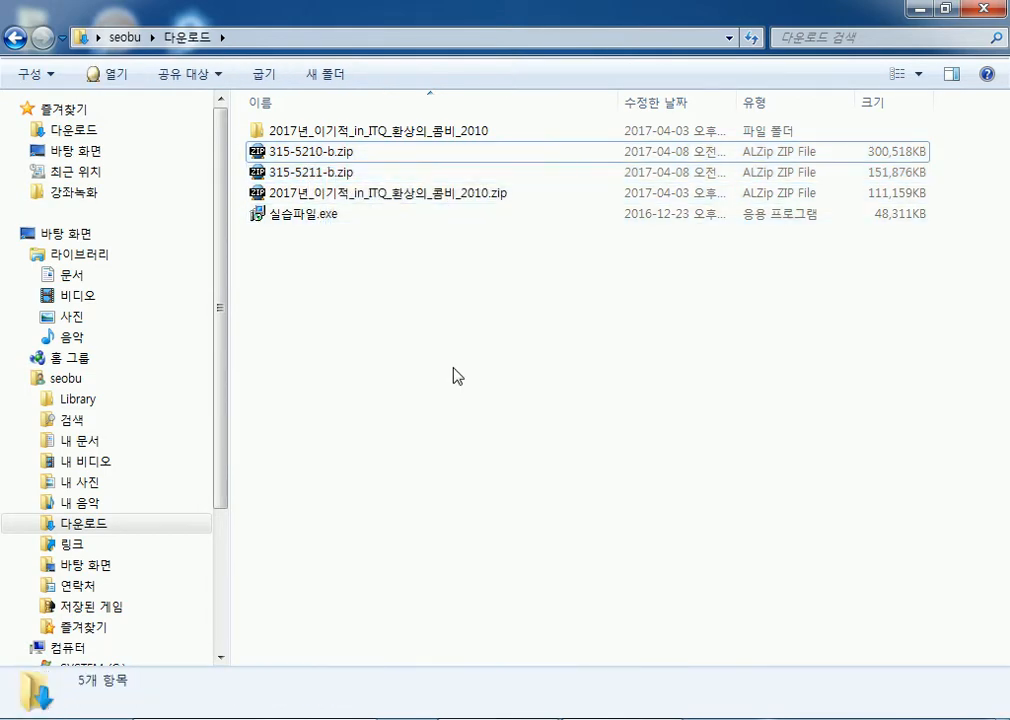
{"action": "left_click_drag", "start_coordinate": [494, 316], "coordinate": [322, 140]}
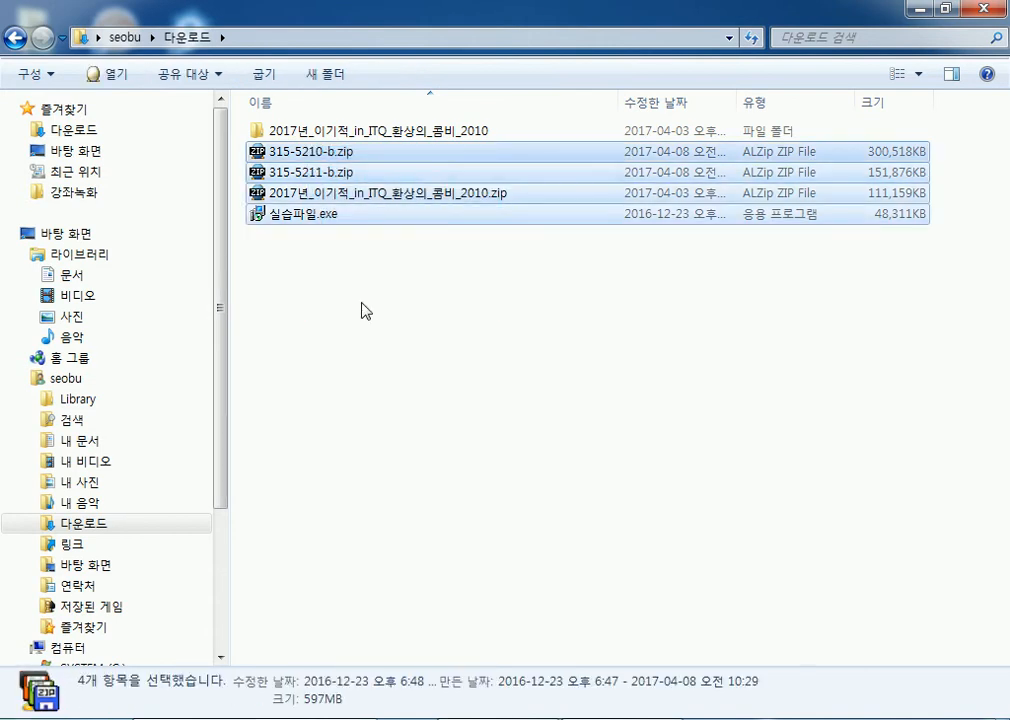
{"action": "left_click", "coordinate": [365, 311]}
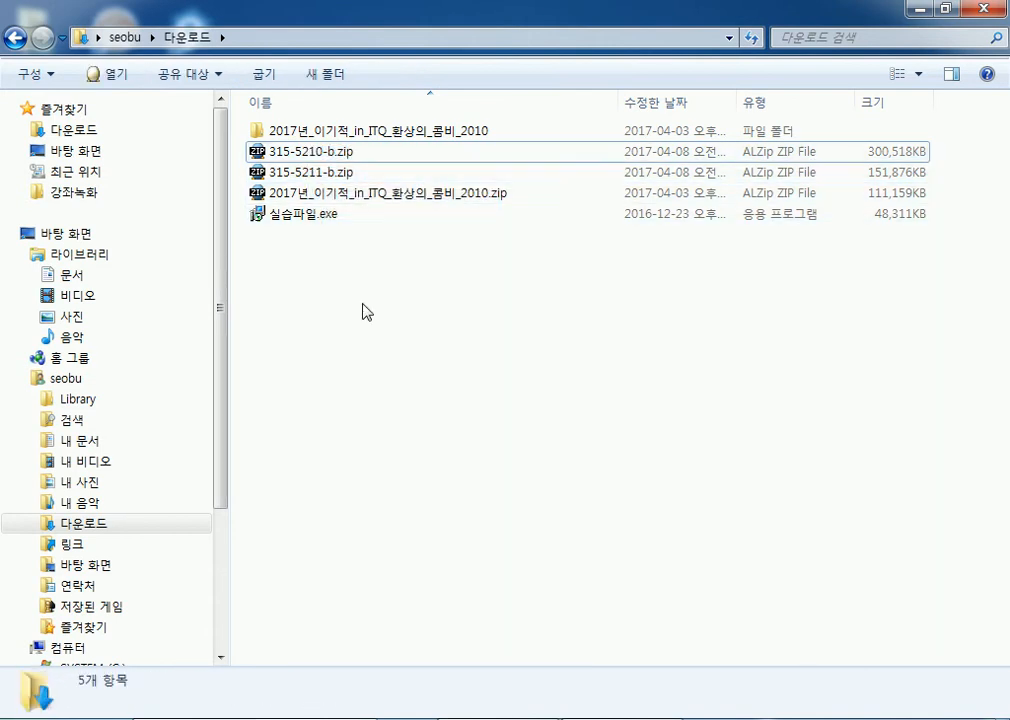
Step: Sort the Downloads files by modified date and select both 315-5211-b.zip and 315-5210-b.zip
{"action": "left_click", "coordinate": [765, 101]}
{"action": "left_click", "coordinate": [665, 101]}
{"action": "left_click_drag", "start_coordinate": [464, 277], "coordinate": [336, 200]}
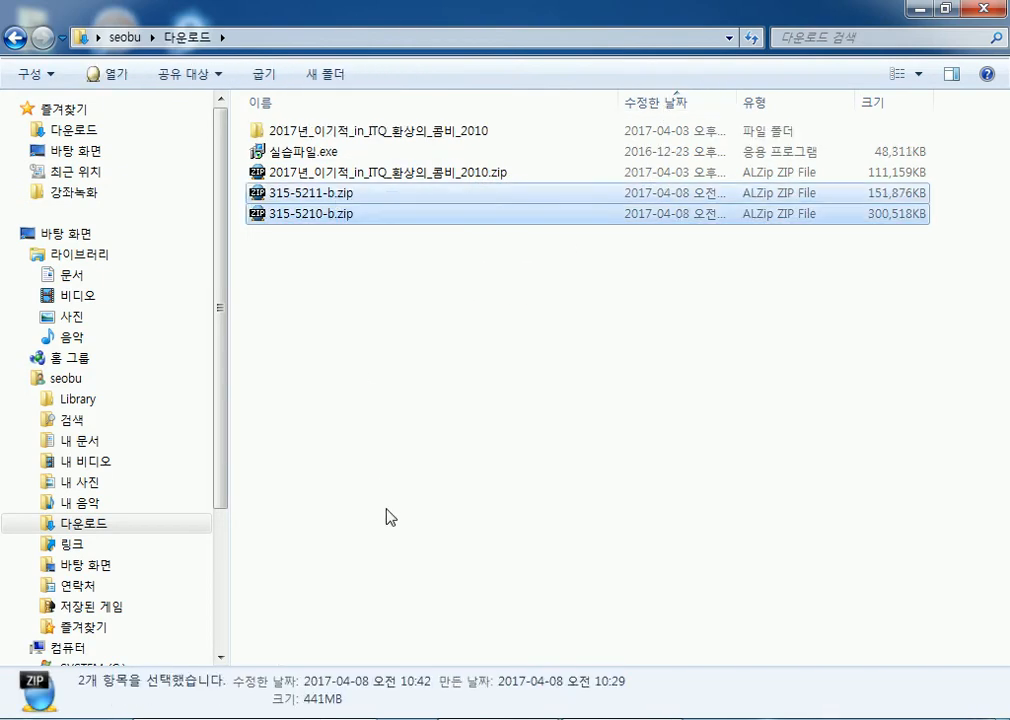
{"action": "left_click", "coordinate": [318, 194]}
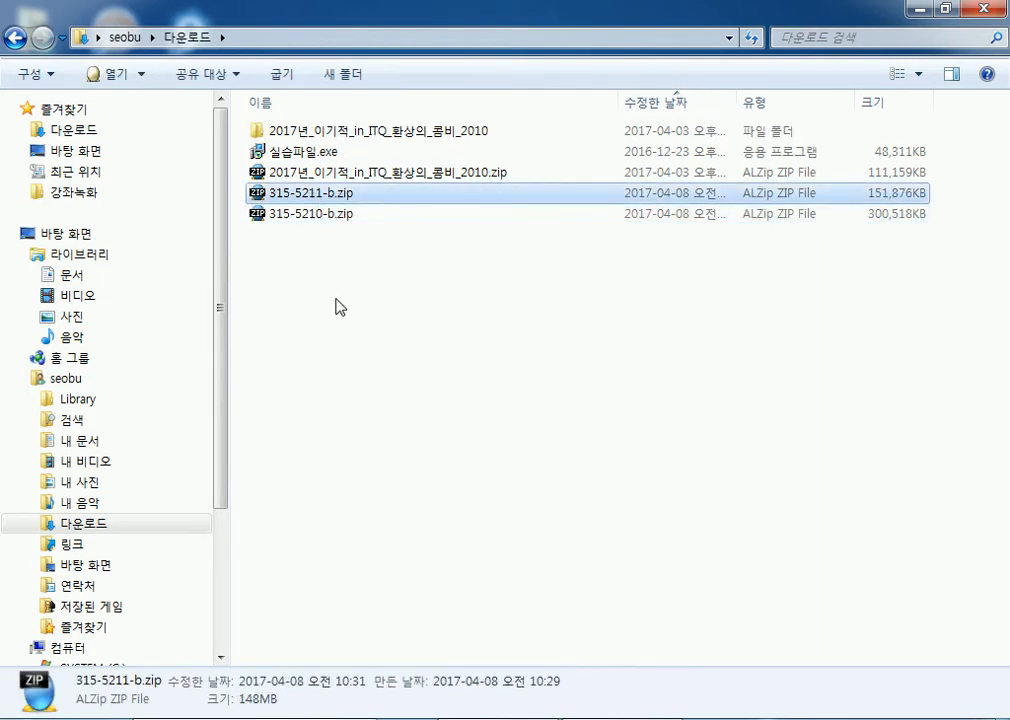
{"action": "left_click", "coordinate": [338, 216], "text": "ctrl"}
{"action": "left_click_drag", "start_coordinate": [411, 317], "coordinate": [329, 200]}
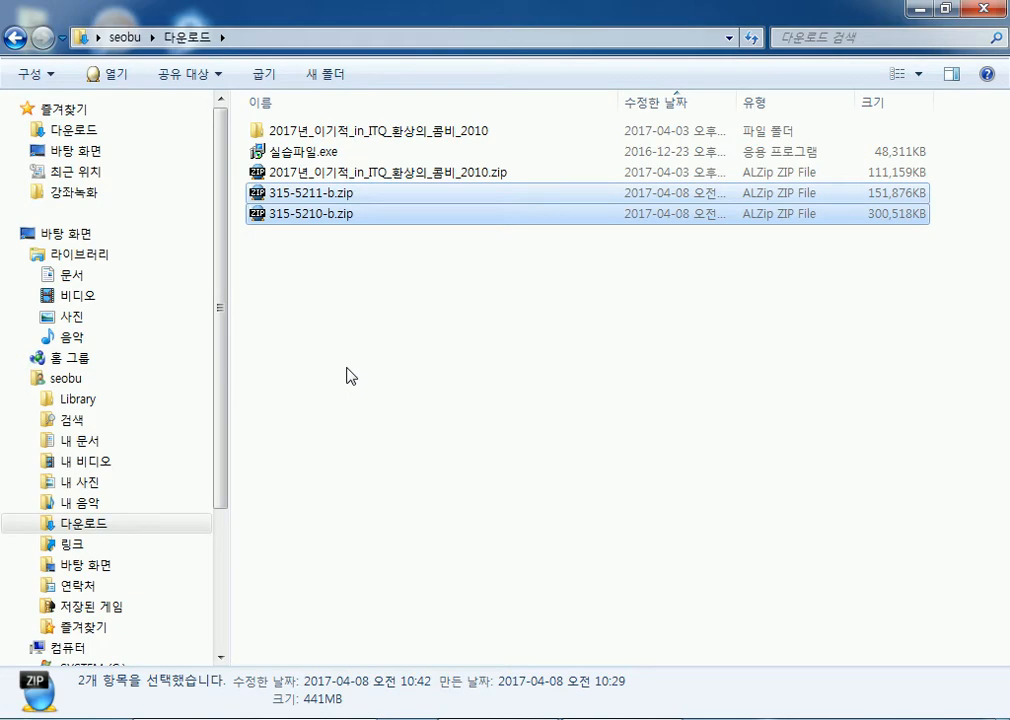
Step: Extract both selected archives with ALZip, each into its own folder, and close the extraction window once it completes
{"action": "right_click", "coordinate": [319, 199]}
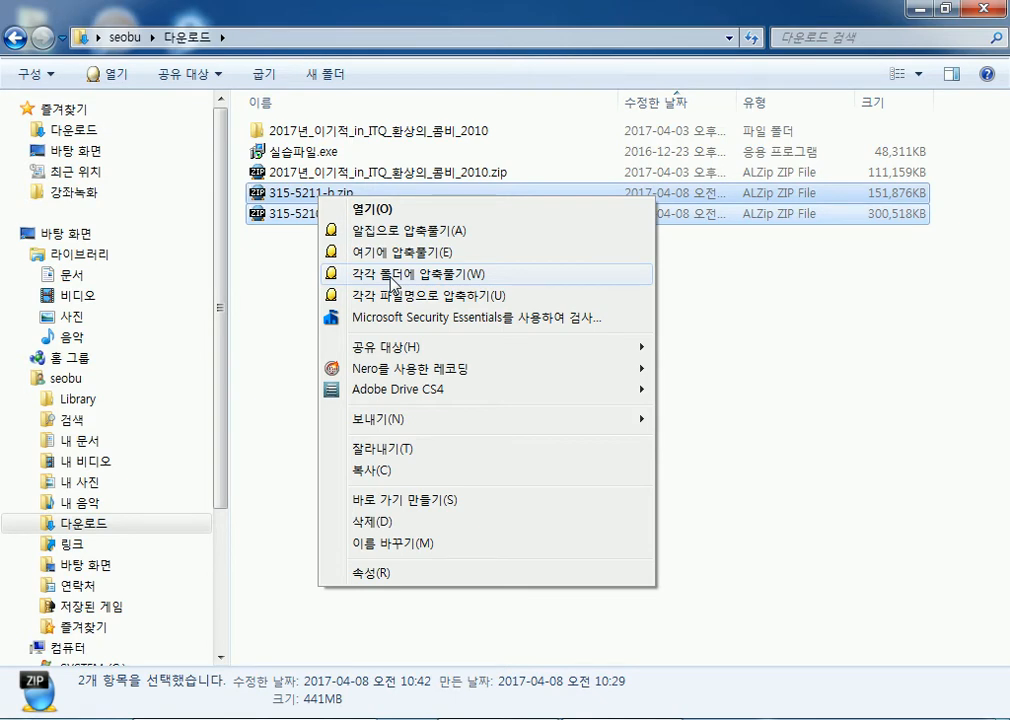
{"action": "left_click", "coordinate": [393, 274]}
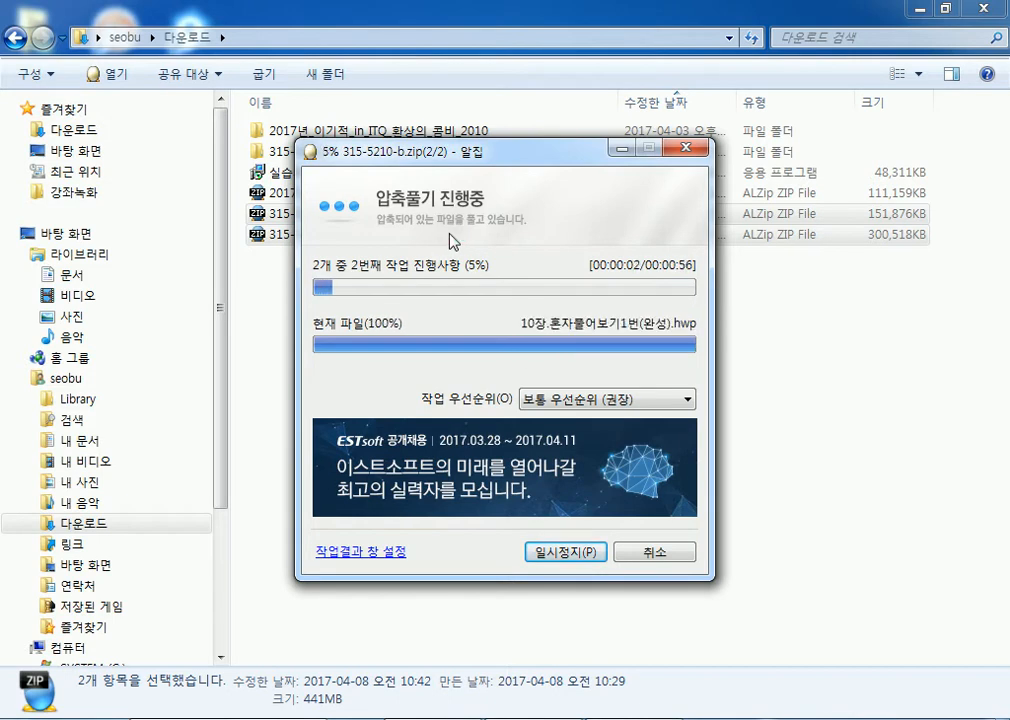
{"action": "left_click_drag", "start_coordinate": [489, 153], "coordinate": [644, 150]}
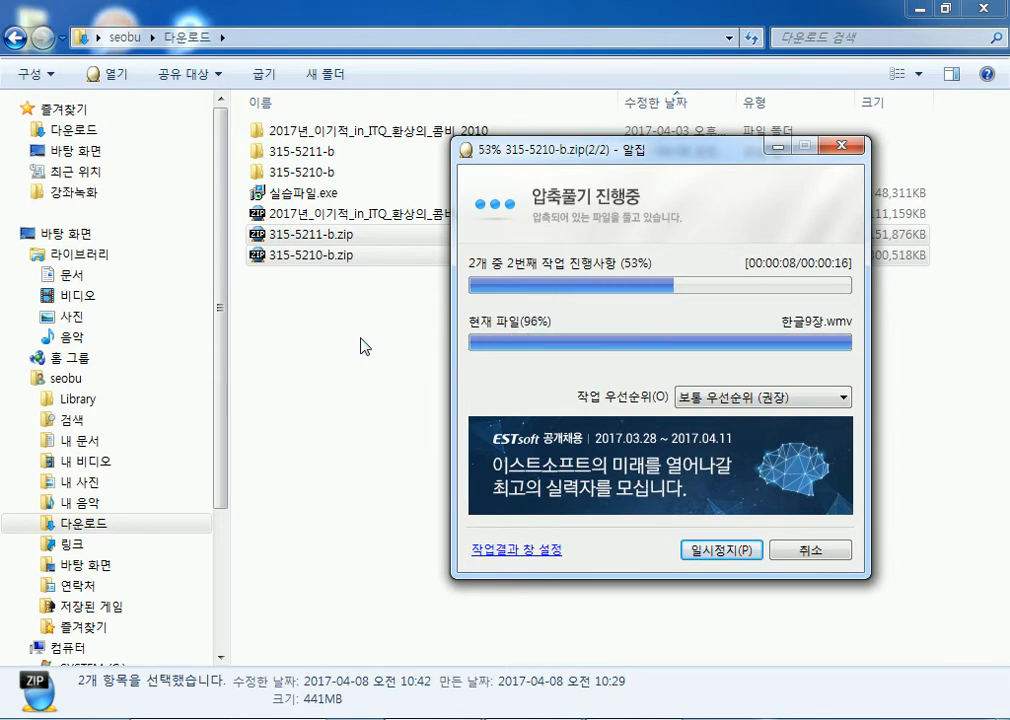
{"action": "left_click_drag", "start_coordinate": [629, 160], "coordinate": [572, 162]}
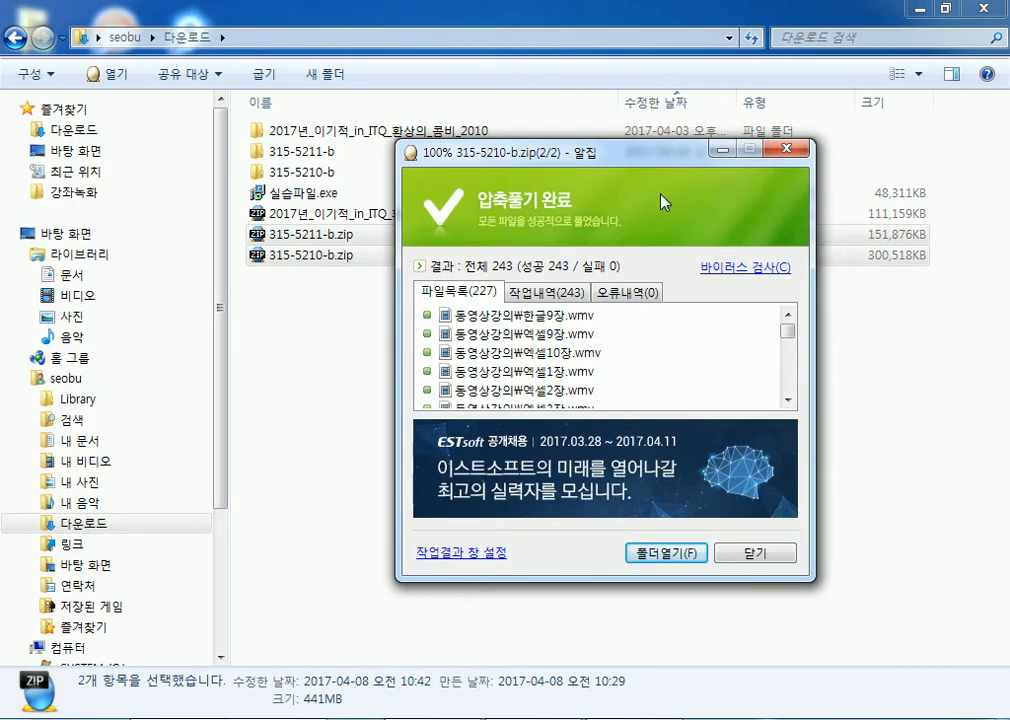
{"action": "left_click", "coordinate": [743, 555]}
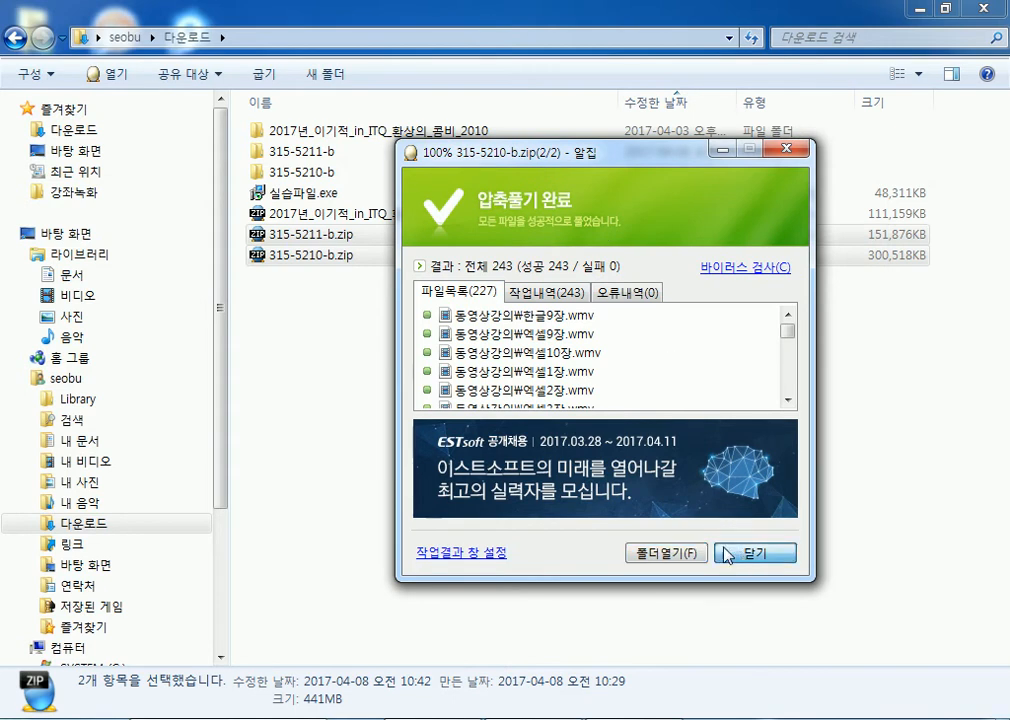
Step: Check the extracted 315-5211-b and 315-5210-b folders in Downloads
{"action": "left_click", "coordinate": [325, 155]}
{"action": "left_click", "coordinate": [295, 172]}
{"action": "left_click", "coordinate": [293, 151]}
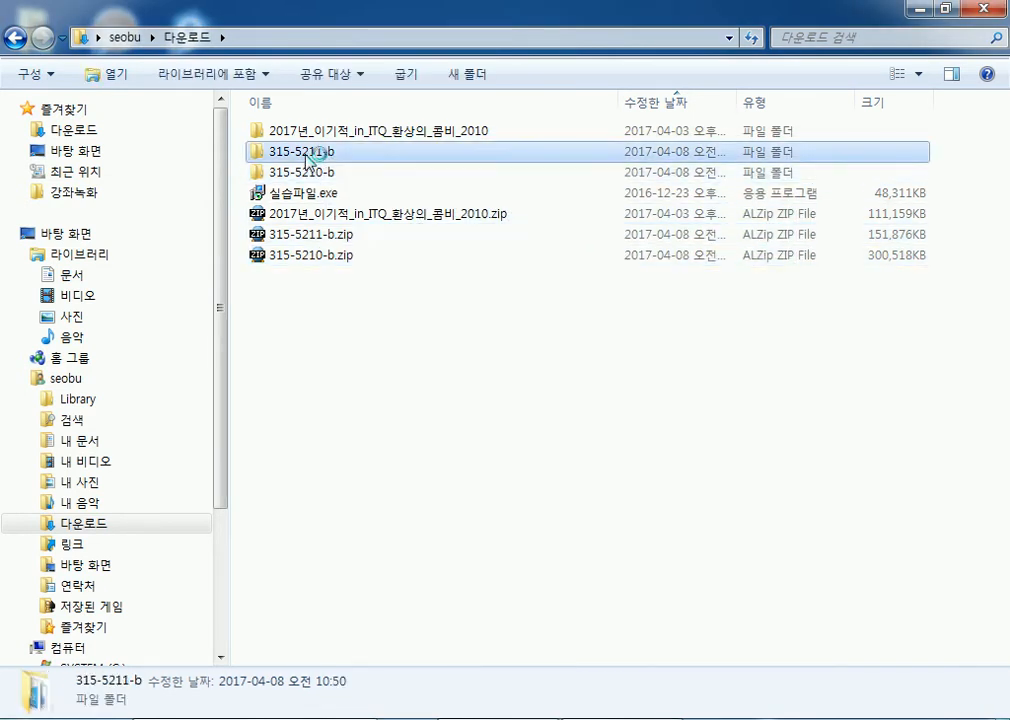
Step: Review the extraction options for 315-5210-b.zip and 315-5211-b.zip individually, and select both archives together
{"action": "right_click", "coordinate": [307, 258]}
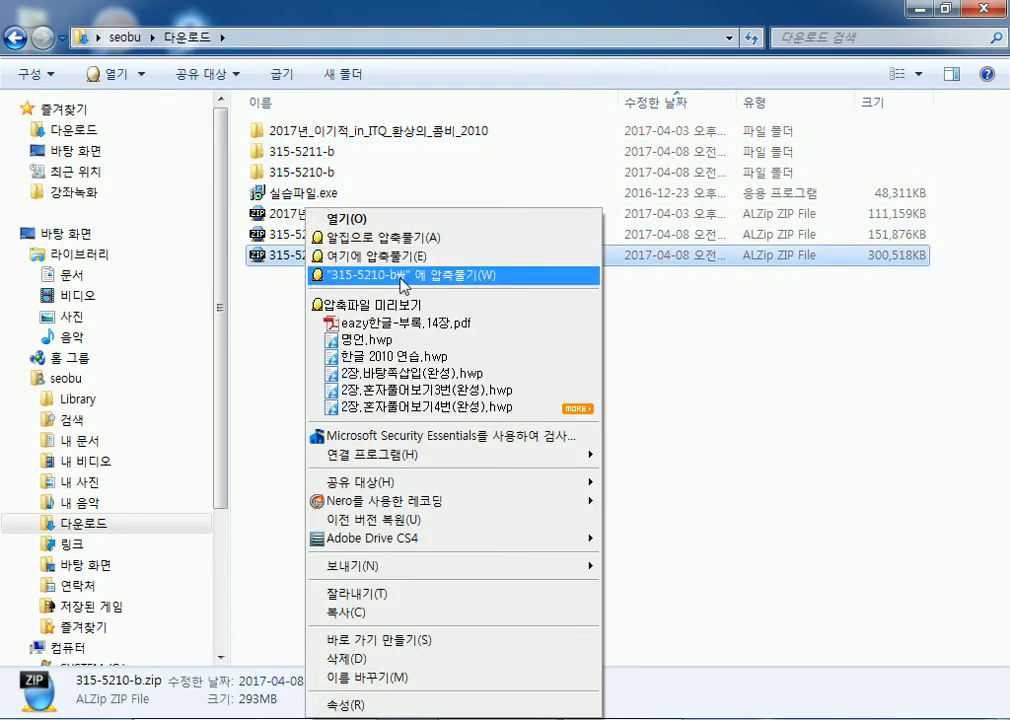
{"action": "left_click", "coordinate": [299, 304]}
{"action": "right_click", "coordinate": [302, 235]}
{"action": "left_click", "coordinate": [264, 299]}
{"action": "left_click_drag", "start_coordinate": [388, 300], "coordinate": [275, 228]}
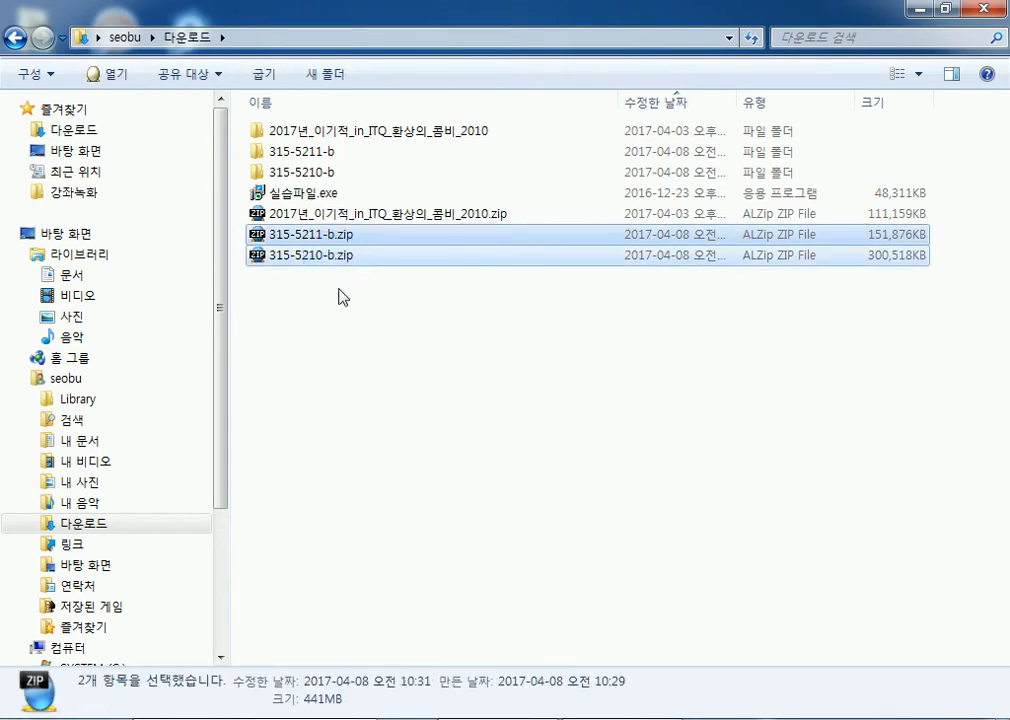
Step: Sort the Downloads files by name and select the extracted 315-5210-b folder
{"action": "left_click", "coordinate": [311, 104]}
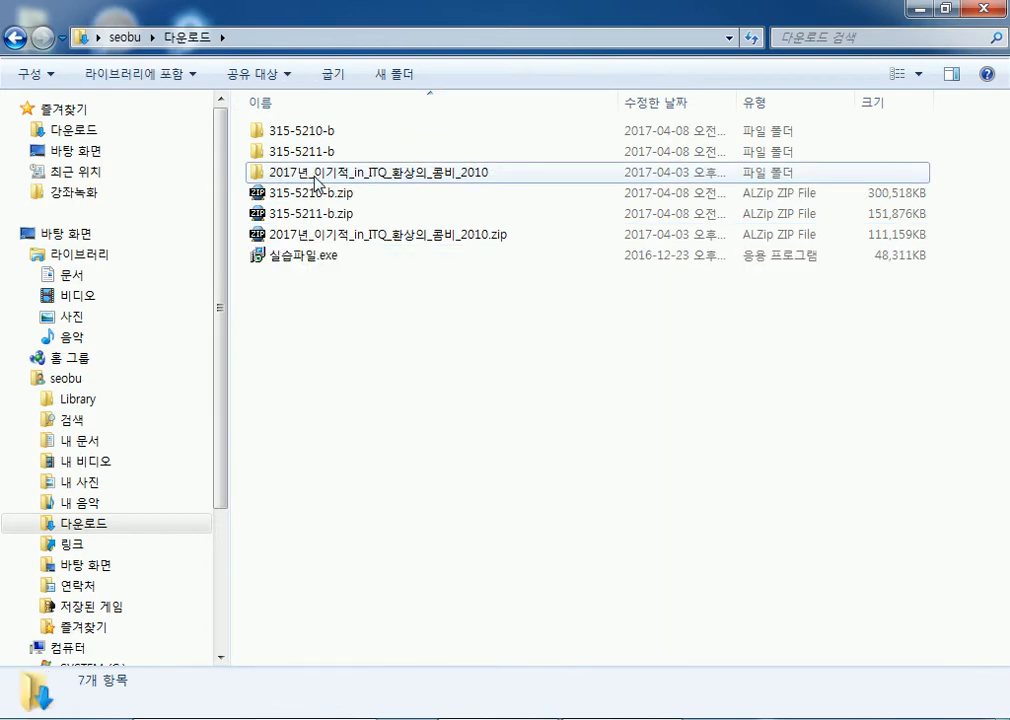
{"action": "left_click", "coordinate": [280, 131]}
{"action": "left_click", "coordinate": [322, 147]}
{"action": "left_click", "coordinate": [295, 131]}
{"action": "left_click", "coordinate": [336, 216]}
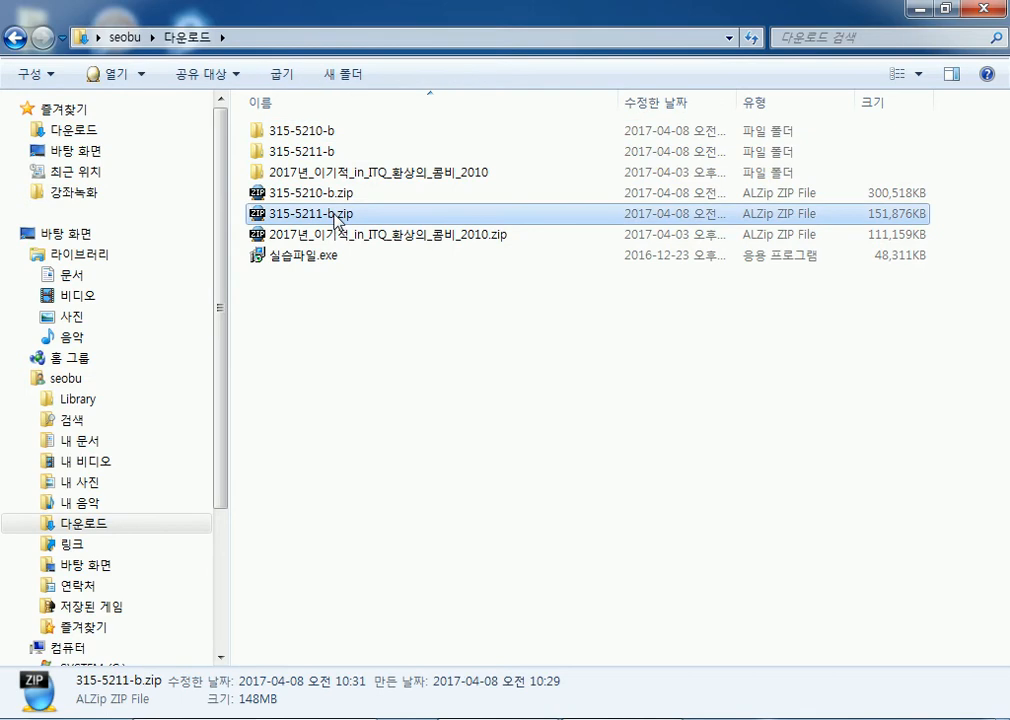
{"action": "left_click", "coordinate": [327, 134]}
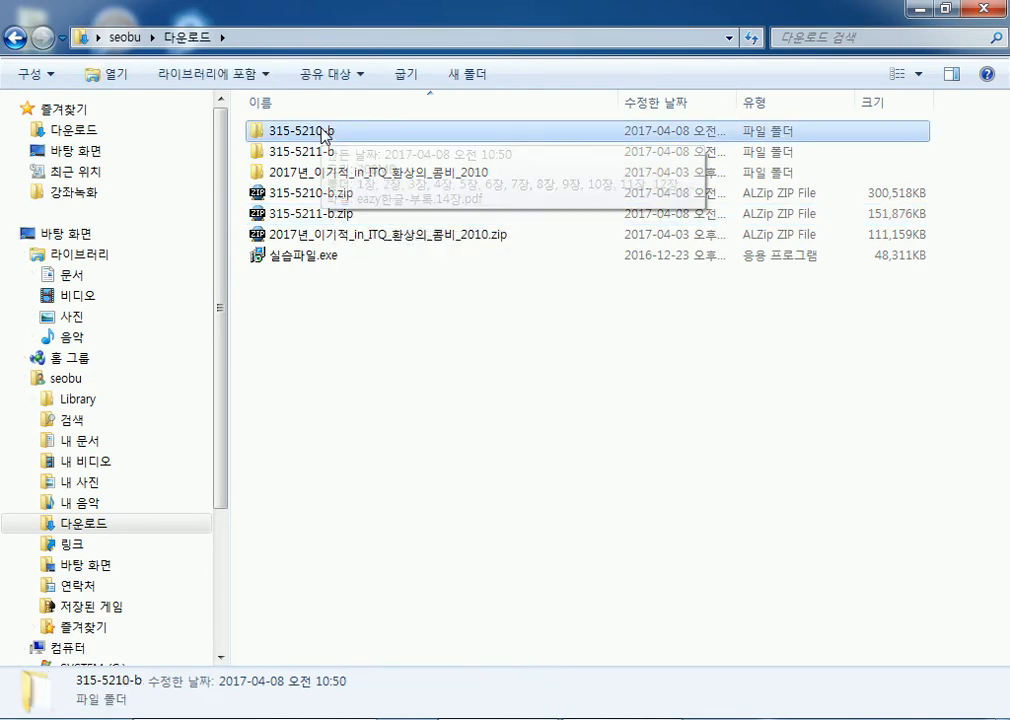
Step: Copy the 315-5210-b and 315-5211-b folders from Downloads to the D: drive and check the copies there
{"action": "left_click", "coordinate": [22, 378]}
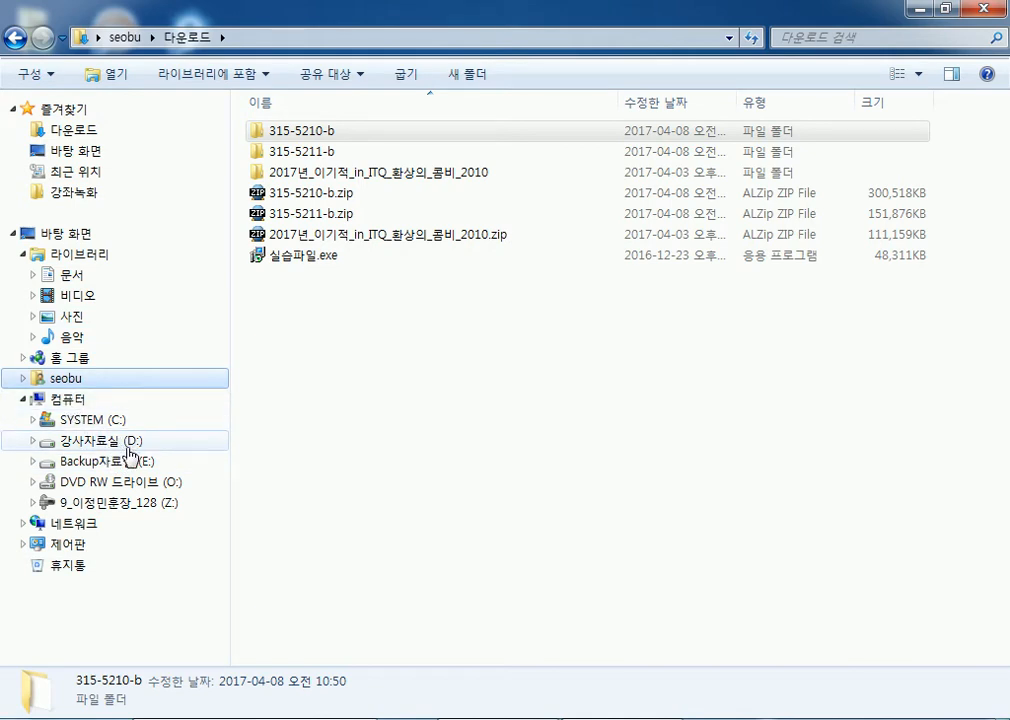
{"action": "left_click_drag", "start_coordinate": [313, 133], "coordinate": [151, 446]}
{"action": "left_click", "coordinate": [285, 155]}
{"action": "left_click_drag", "start_coordinate": [285, 155], "coordinate": [113, 442]}
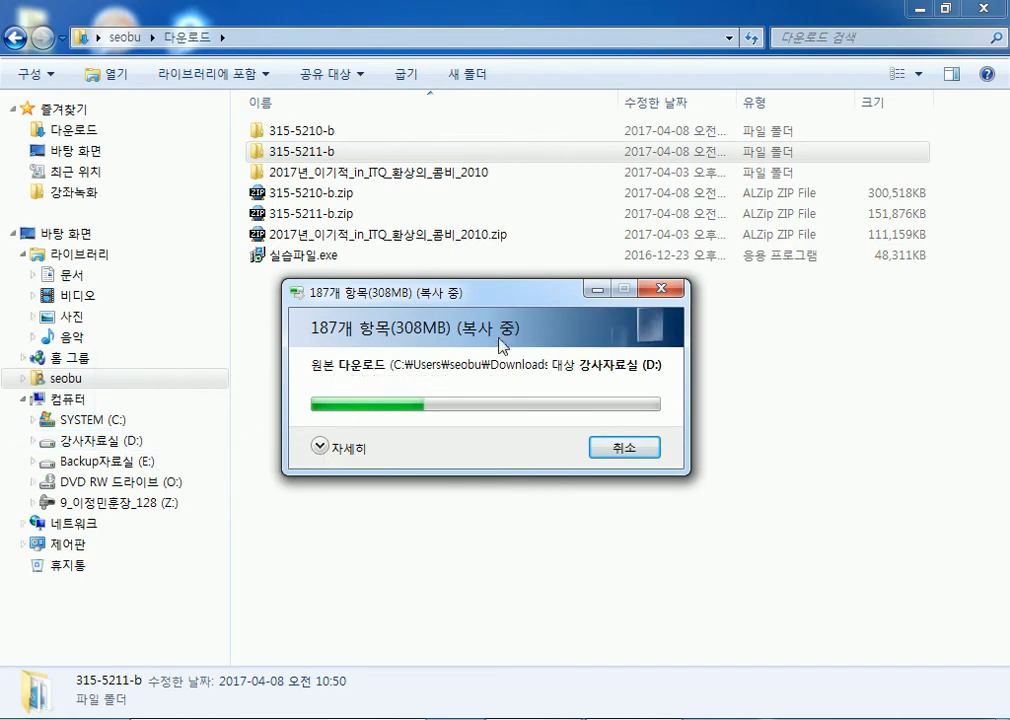
{"action": "left_click_drag", "start_coordinate": [475, 298], "coordinate": [643, 354]}
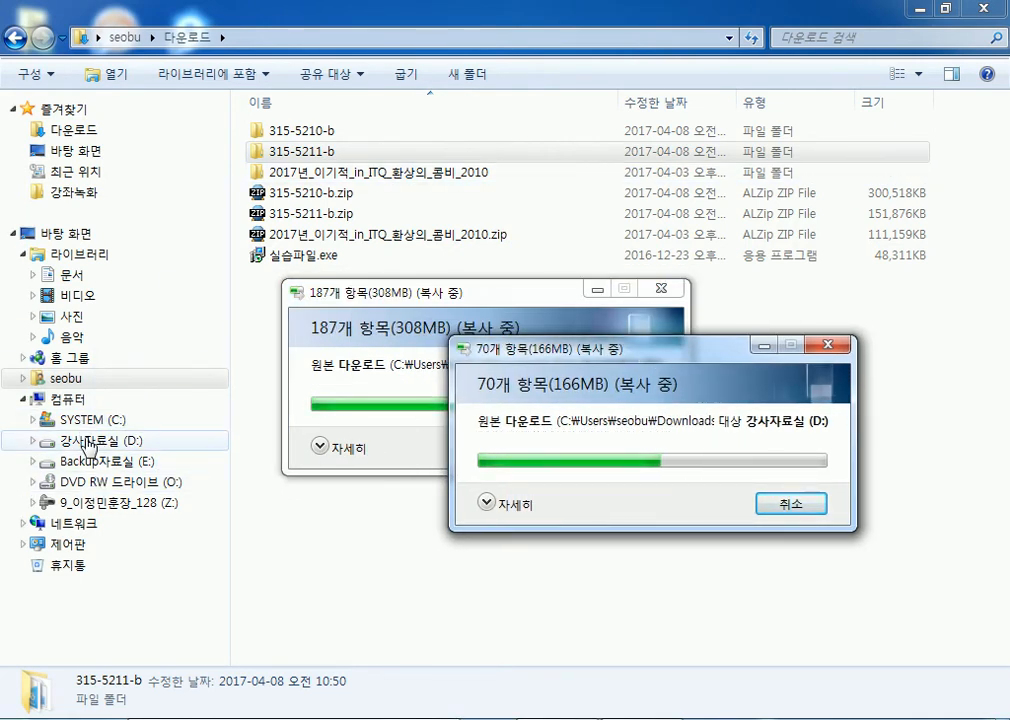
{"action": "left_click", "coordinate": [88, 441]}
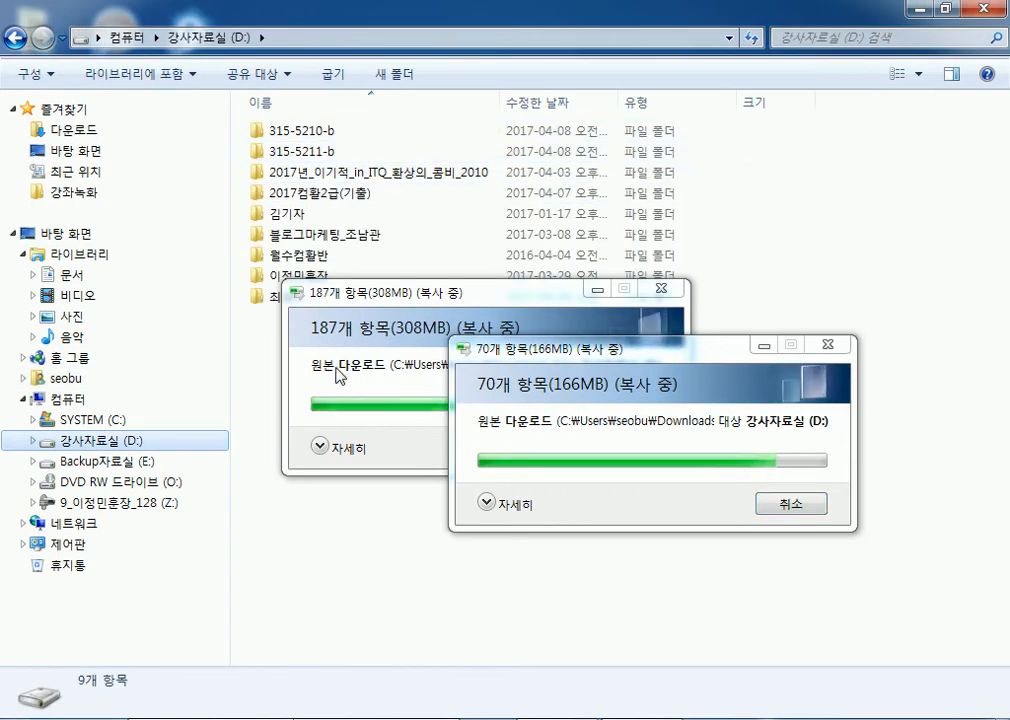
{"action": "left_click_drag", "start_coordinate": [395, 293], "coordinate": [482, 270]}
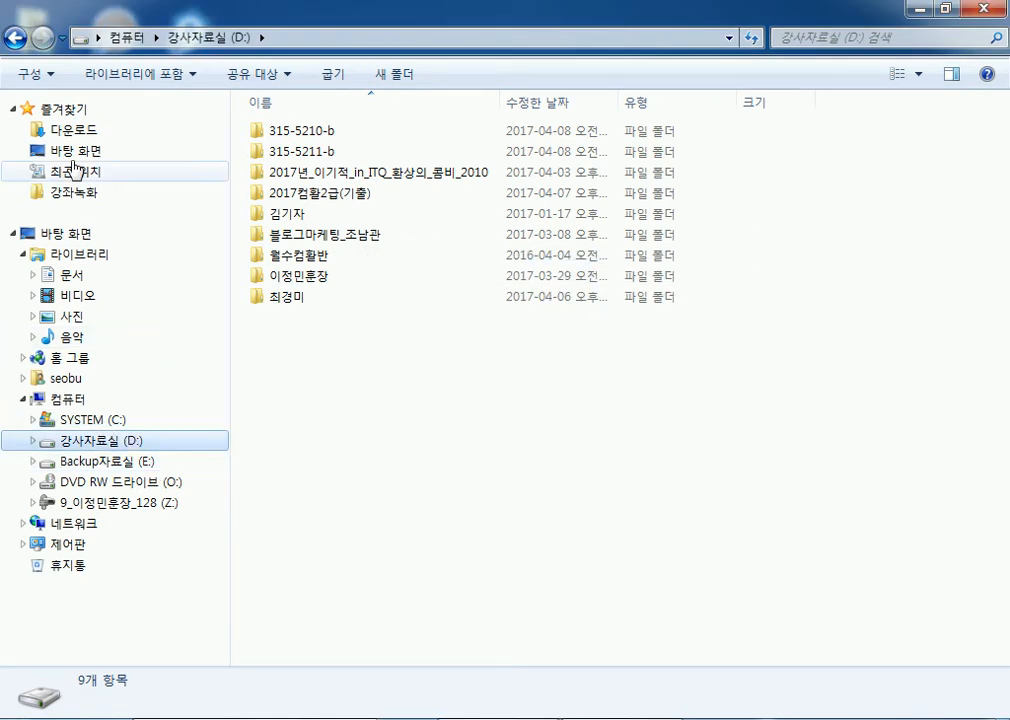
Step: Return to Downloads, restore the Explorer window to a smaller size, and reposition it on the desktop
{"action": "left_click", "coordinate": [95, 130]}
{"action": "left_click_drag", "start_coordinate": [222, 229], "coordinate": [219, 438]}
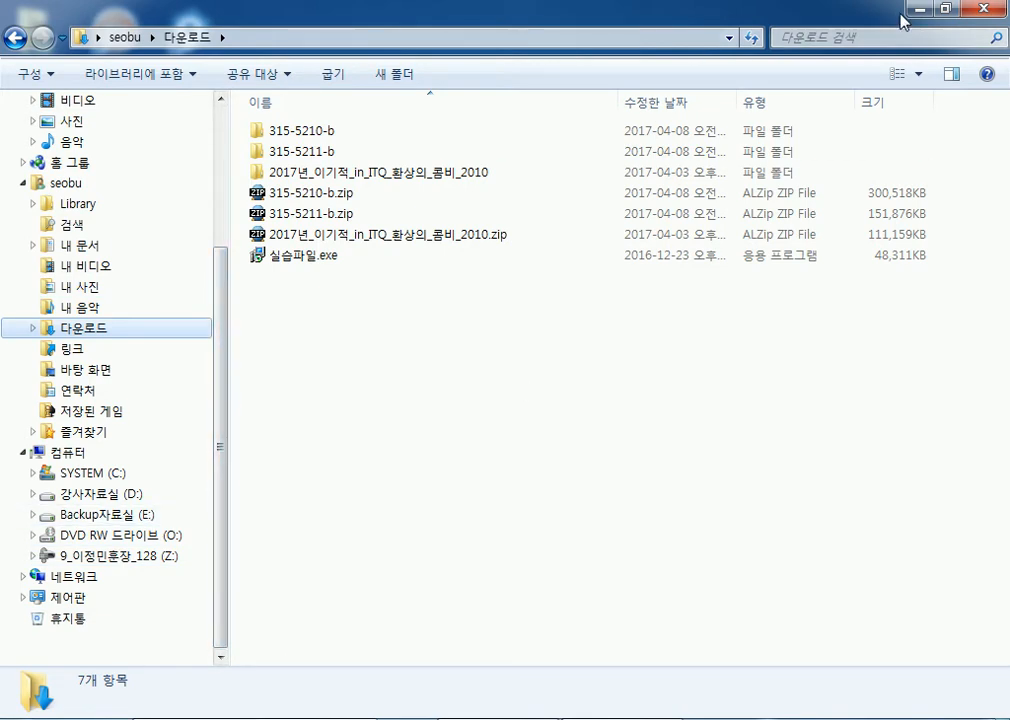
{"action": "double_click", "coordinate": [740, 10]}
{"action": "left_click_drag", "start_coordinate": [478, 110], "coordinate": [281, 37]}
{"action": "scroll", "coordinate": [210, 313], "scroll_direction": "down", "scroll_amount": 4}
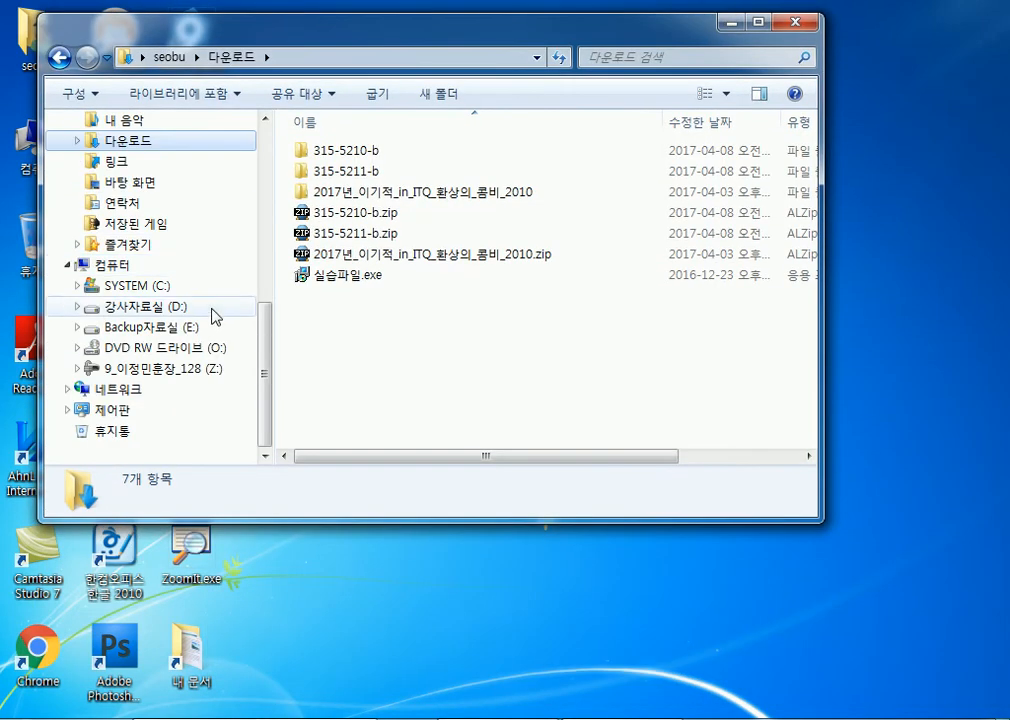
Step: Look at the contents of the removable Z: drive and copy the 315-5210-b folder from Downloads onto it
{"action": "left_click", "coordinate": [203, 370]}
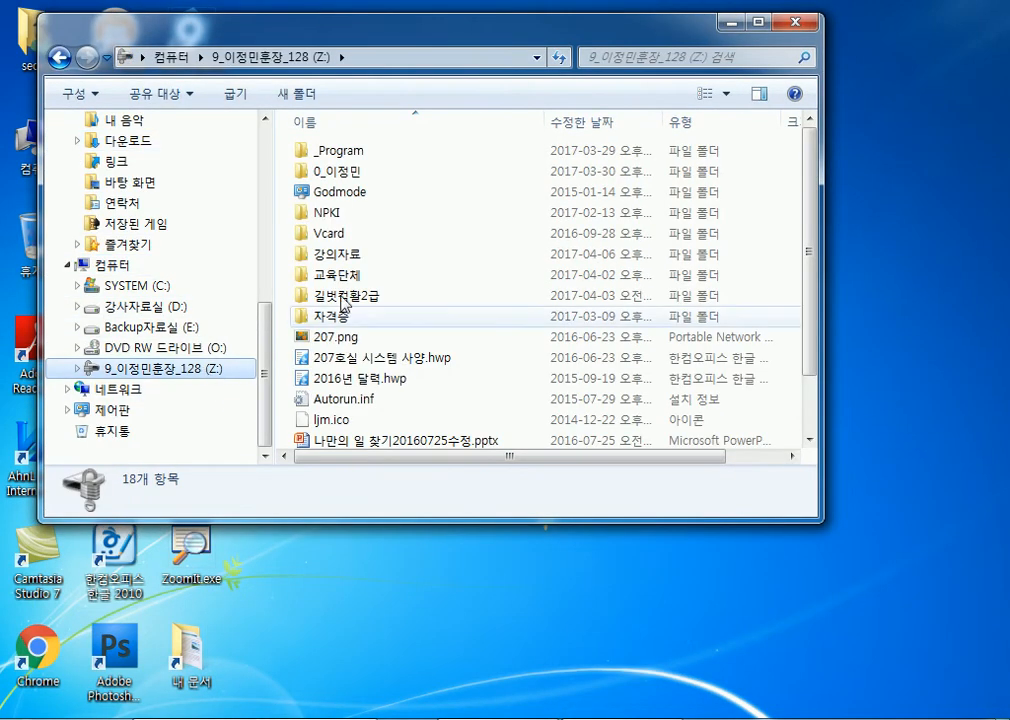
{"action": "scroll", "coordinate": [235, 318], "scroll_direction": "up", "scroll_amount": 2}
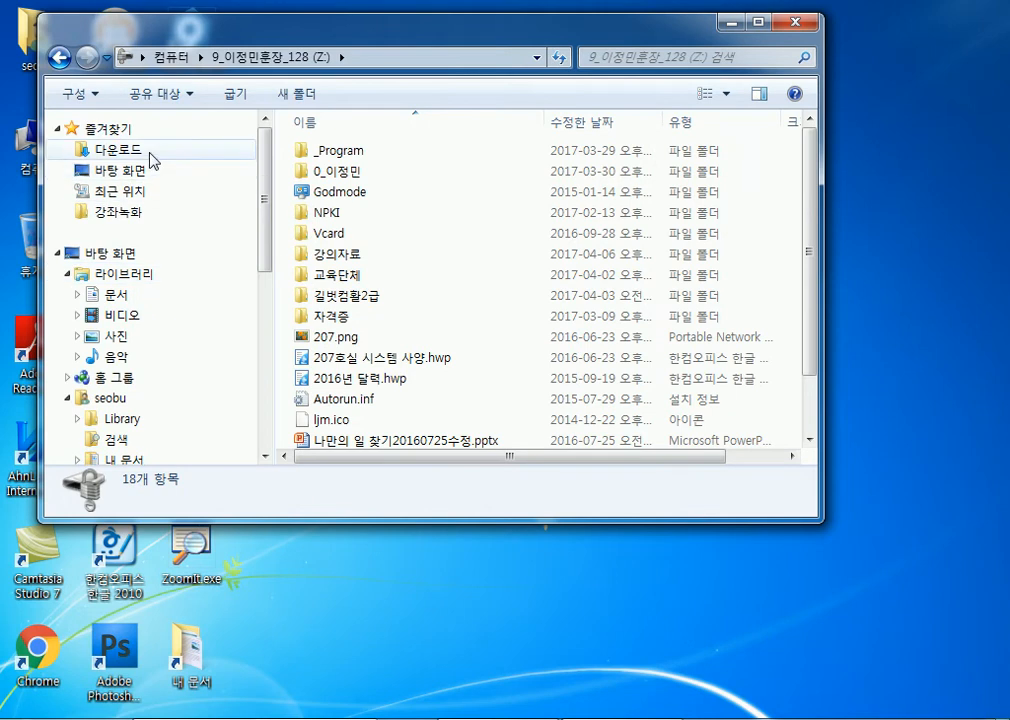
{"action": "left_click", "coordinate": [130, 149]}
{"action": "left_click_drag", "start_coordinate": [266, 203], "coordinate": [268, 367]}
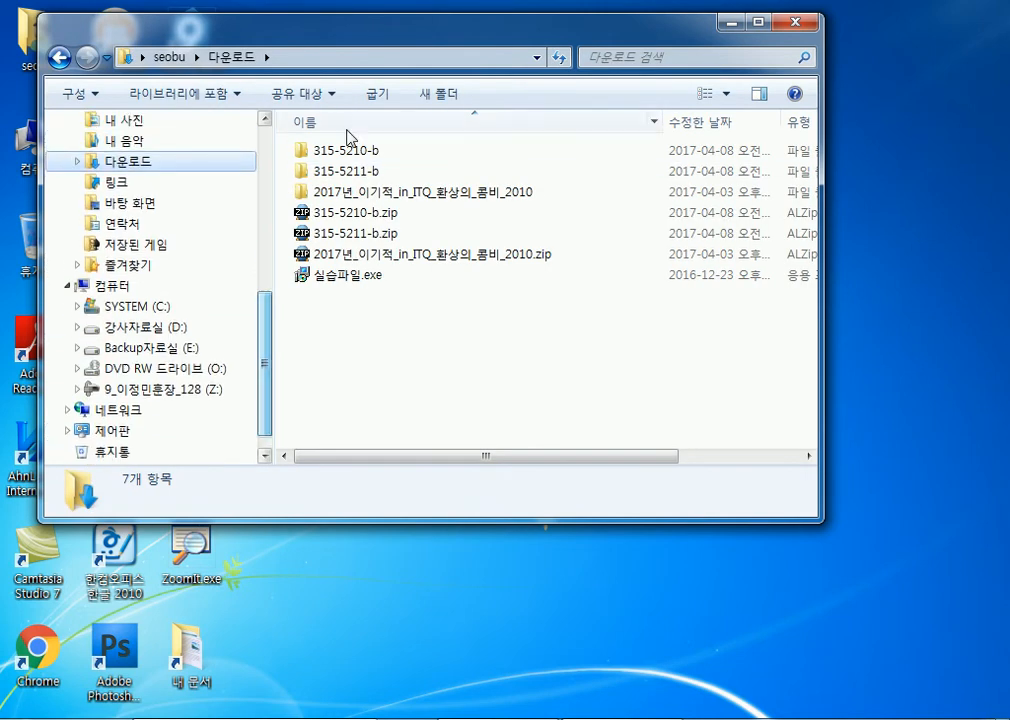
{"action": "left_click", "coordinate": [318, 155]}
{"action": "left_click_drag", "start_coordinate": [318, 155], "coordinate": [213, 394]}
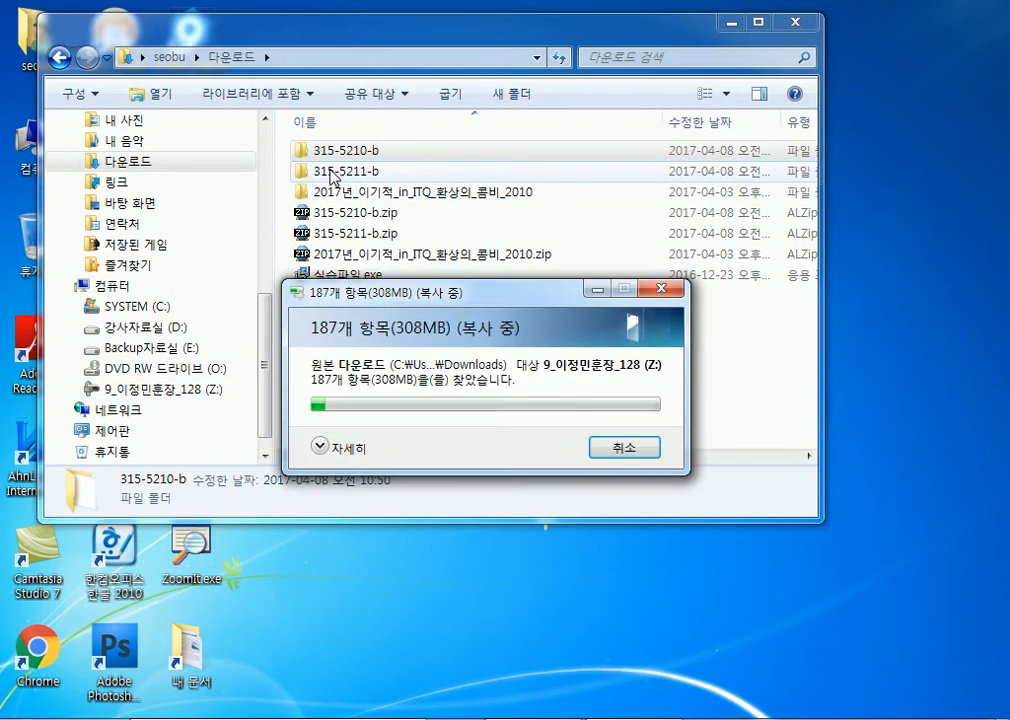
{"action": "left_click_drag", "start_coordinate": [333, 178], "coordinate": [428, 136]}
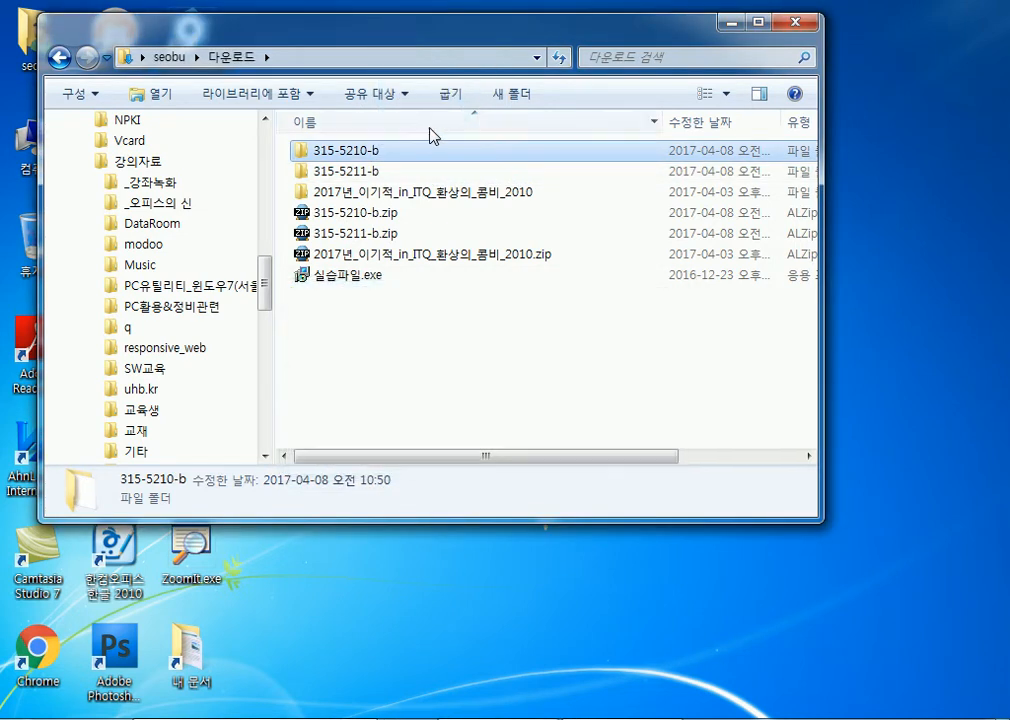
Step: Collapse the expanded 강의자료 and Z: drive branches in the folder tree
{"action": "left_click_drag", "start_coordinate": [266, 287], "coordinate": [120, 265]}
{"action": "left_click", "coordinate": [79, 265]}
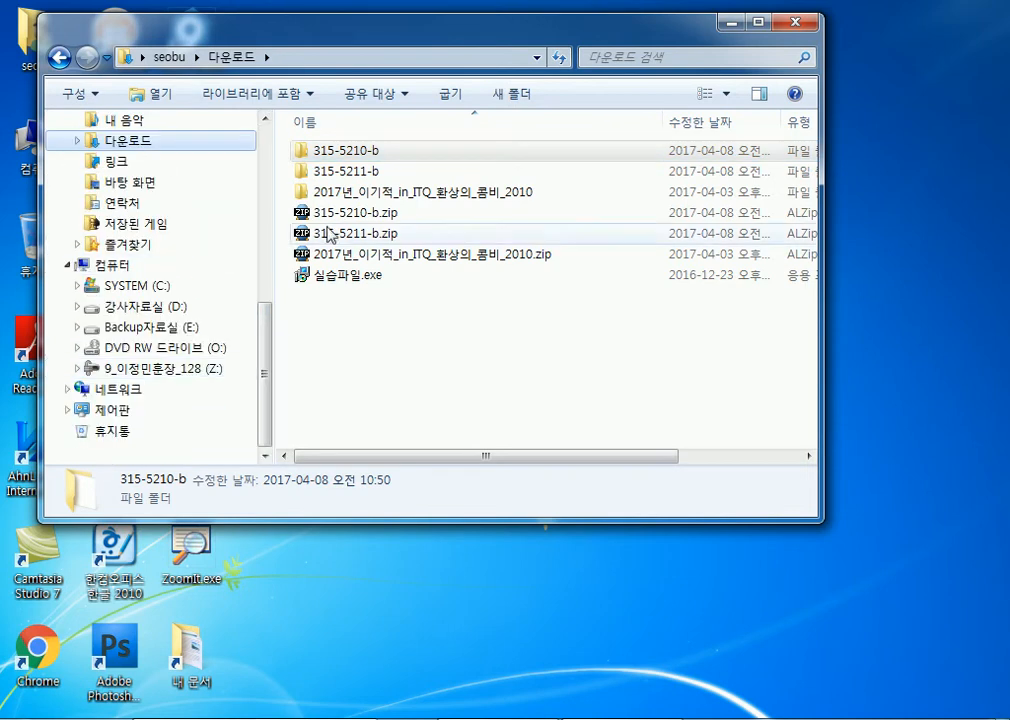
{"action": "left_click_drag", "start_coordinate": [343, 156], "coordinate": [403, 428]}
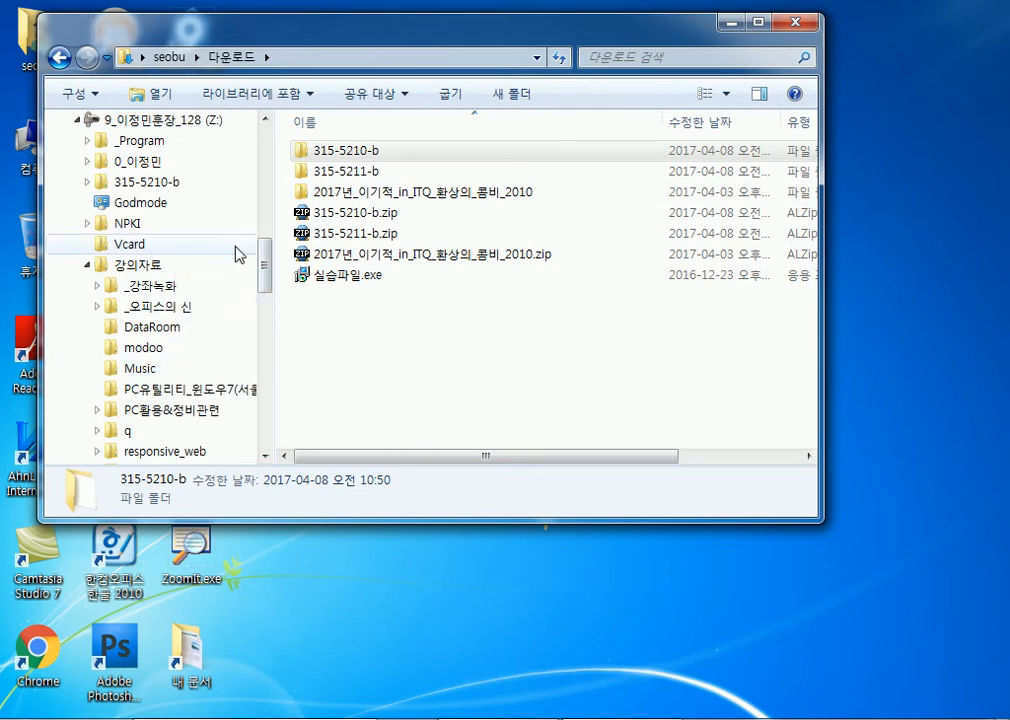
{"action": "left_click", "coordinate": [87, 264]}
{"action": "left_click", "coordinate": [87, 285]}
{"action": "left_click", "coordinate": [70, 121]}
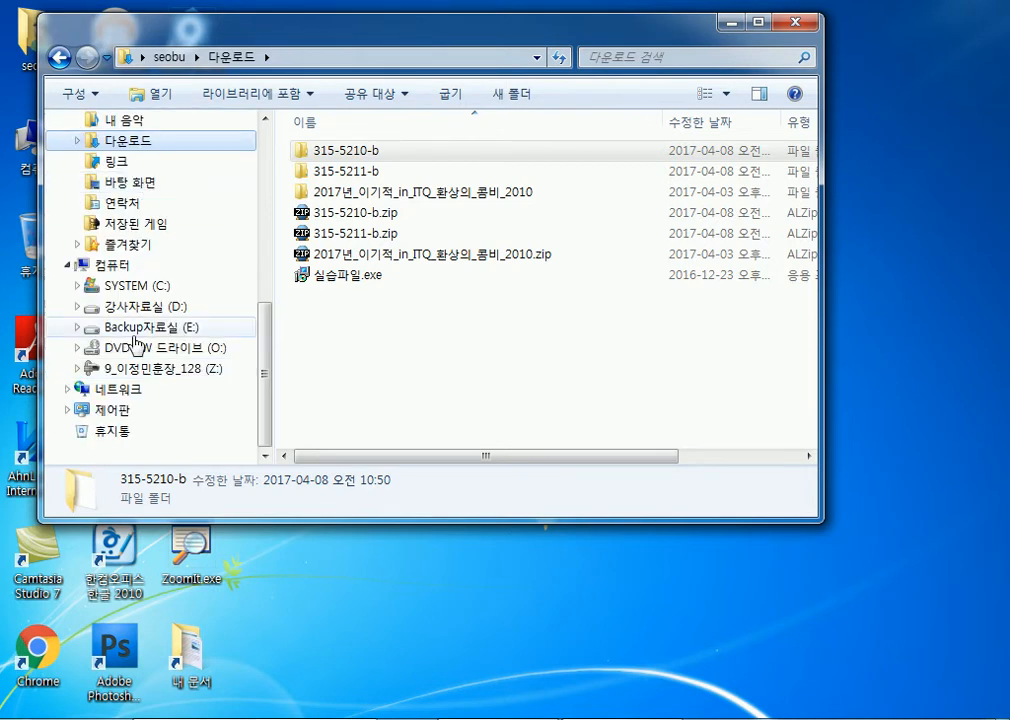
Step: Transfer the 315-5210-b and 315-5211-b folders individually from Downloads to the removable Z: drive
{"action": "left_click_drag", "start_coordinate": [330, 160], "coordinate": [235, 367]}
{"action": "left_click", "coordinate": [660, 562]}
{"action": "left_click_drag", "start_coordinate": [355, 170], "coordinate": [243, 372]}
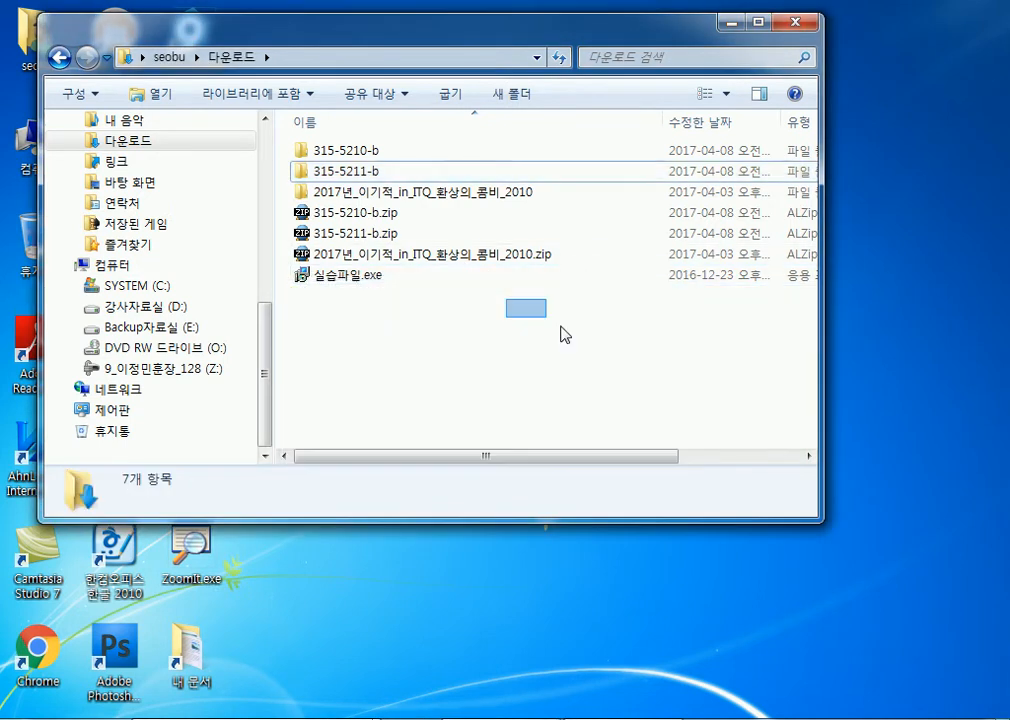
Step: View the computer's hard disks and removable drives, and return to the Downloads folder
{"action": "left_click", "coordinate": [113, 265]}
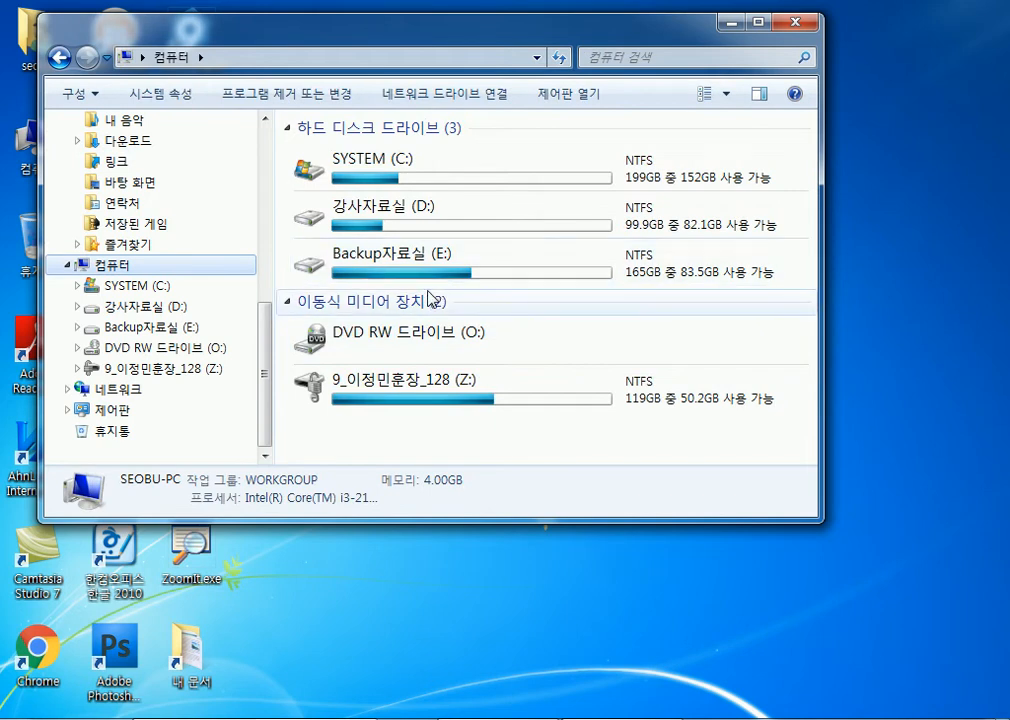
{"action": "left_click_drag", "start_coordinate": [266, 345], "coordinate": [265, 302]}
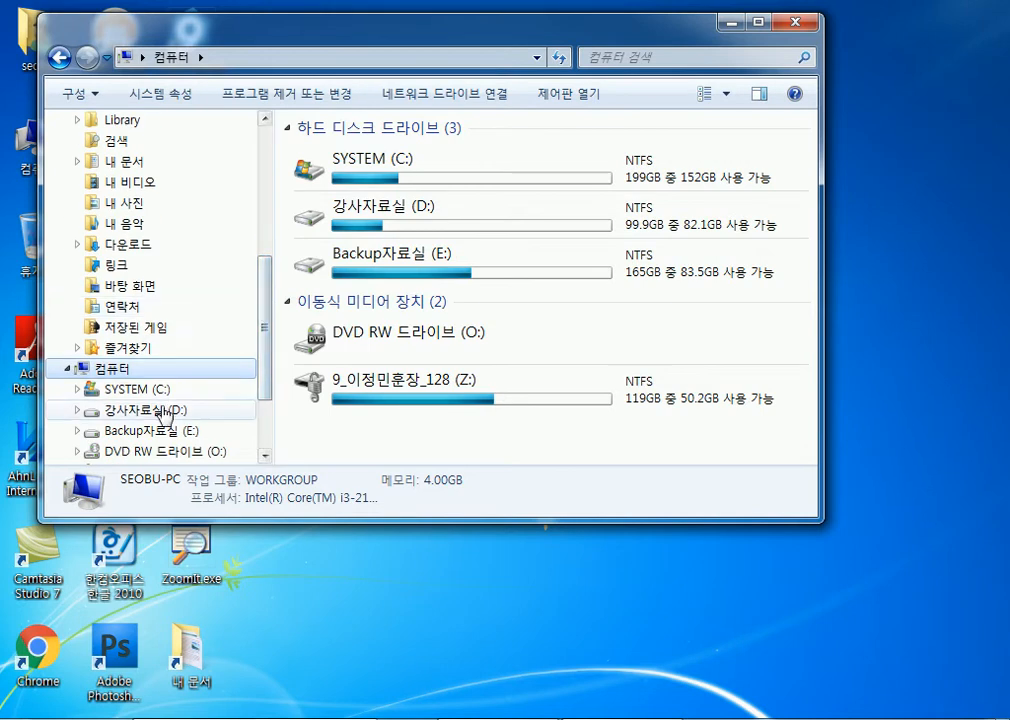
{"action": "left_click_drag", "start_coordinate": [262, 241], "coordinate": [264, 356]}
{"action": "scroll", "coordinate": [237, 158], "scroll_direction": "up", "scroll_amount": 1}
{"action": "left_click", "coordinate": [105, 147]}
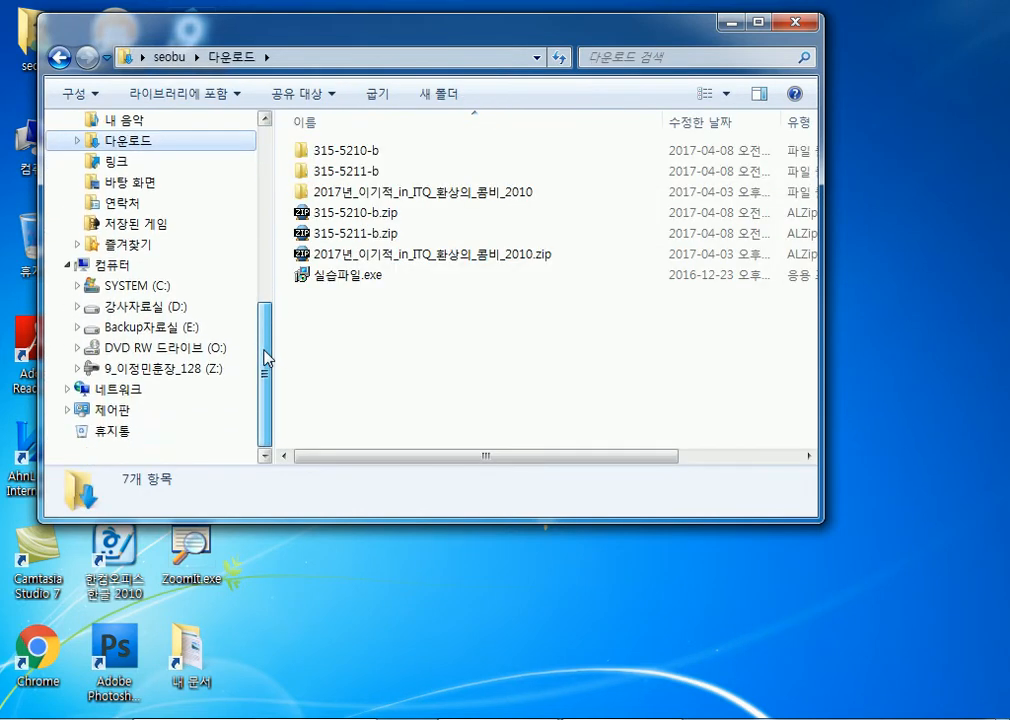
Step: Check the copied folders on the D: drive and look inside the instructor's own folder there
{"action": "left_click", "coordinate": [183, 314]}
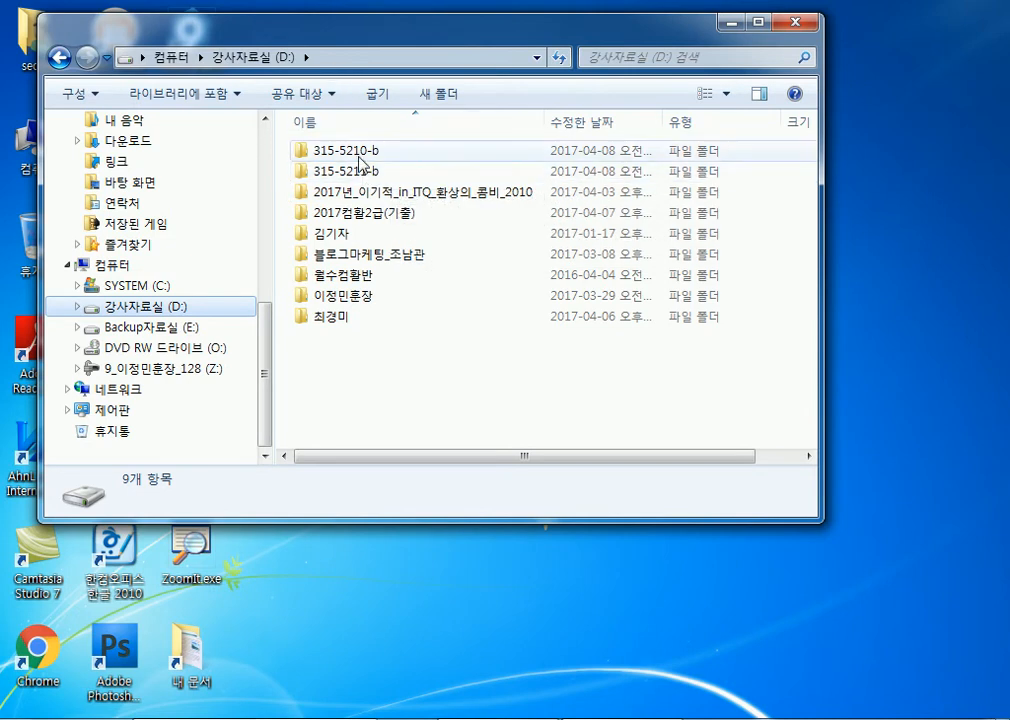
{"action": "double_click", "coordinate": [368, 306]}
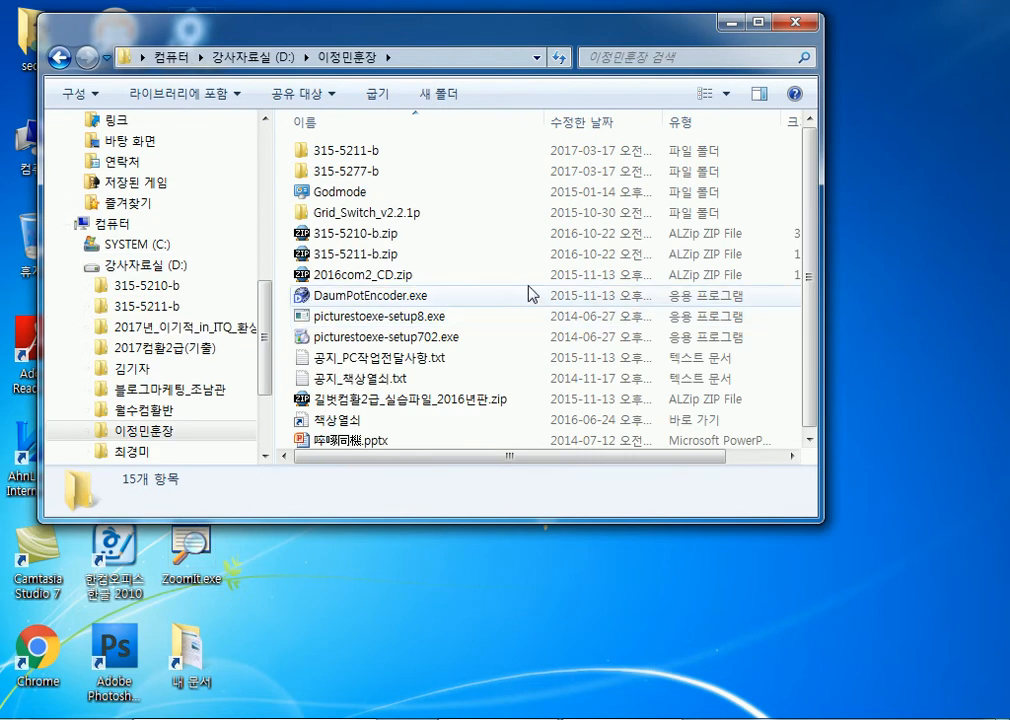
{"action": "key", "text": "BackSpace"}
Step: Move 315-5210-b, 315-5211-b and 2017년_이기적_in_ITQ_환상의_콤비_2010 into the instructor's folder on D:, overwriting files with the same names
{"action": "left_click", "coordinate": [366, 152]}
{"action": "left_click", "coordinate": [367, 171], "text": "shift"}
{"action": "left_click", "coordinate": [370, 195], "text": "shift"}
{"action": "left_click_drag", "start_coordinate": [370, 195], "coordinate": [383, 296]}
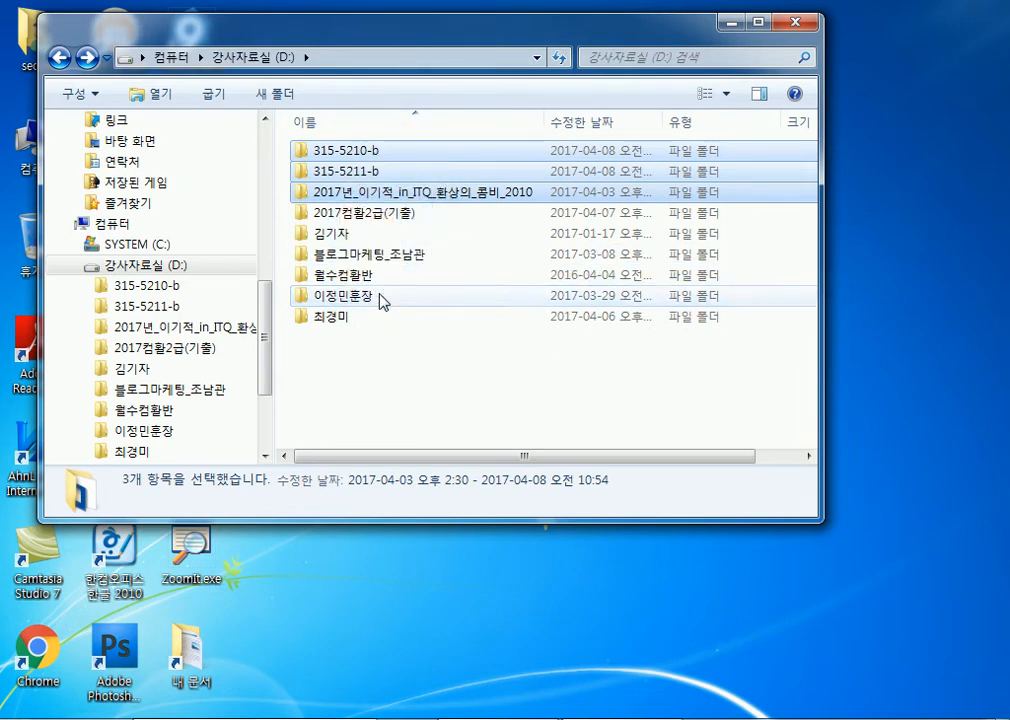
{"action": "left_click", "coordinate": [497, 548]}
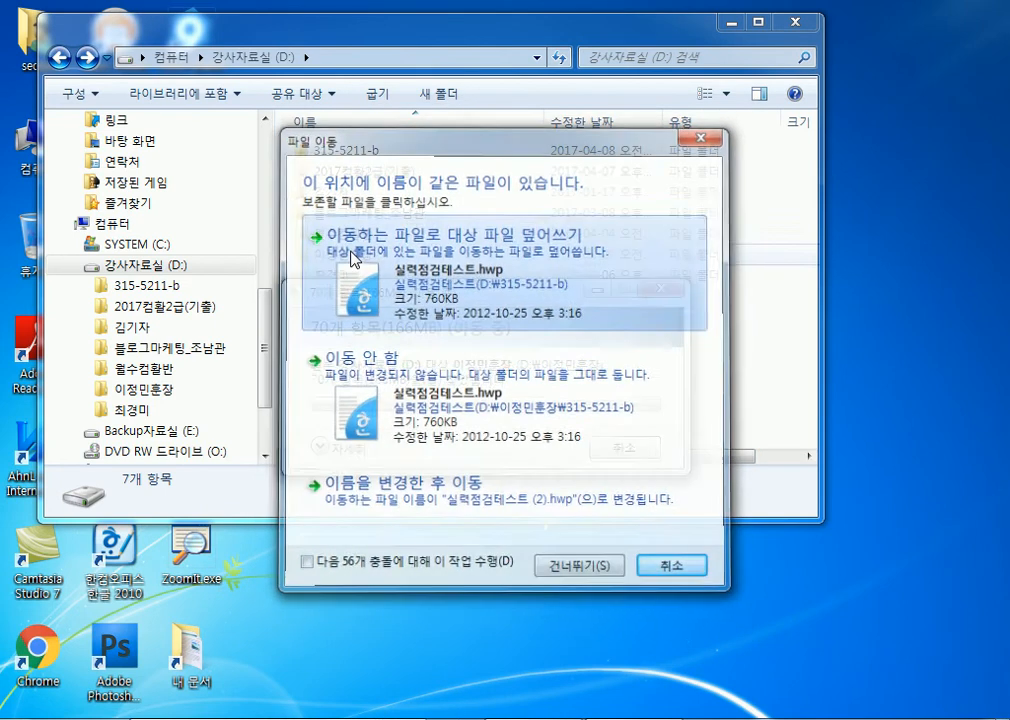
{"action": "left_click", "coordinate": [354, 257]}
{"action": "left_click", "coordinate": [360, 240]}
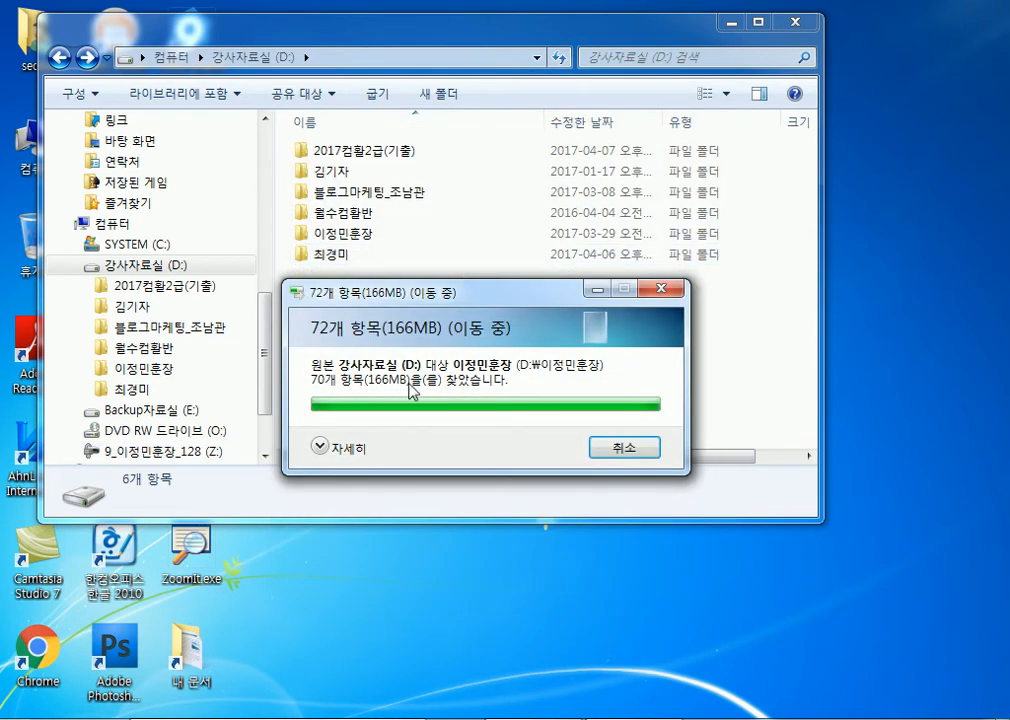
Step: Review the practice folders in the instructor's folder on D: and the original files in Downloads
{"action": "double_click", "coordinate": [366, 234]}
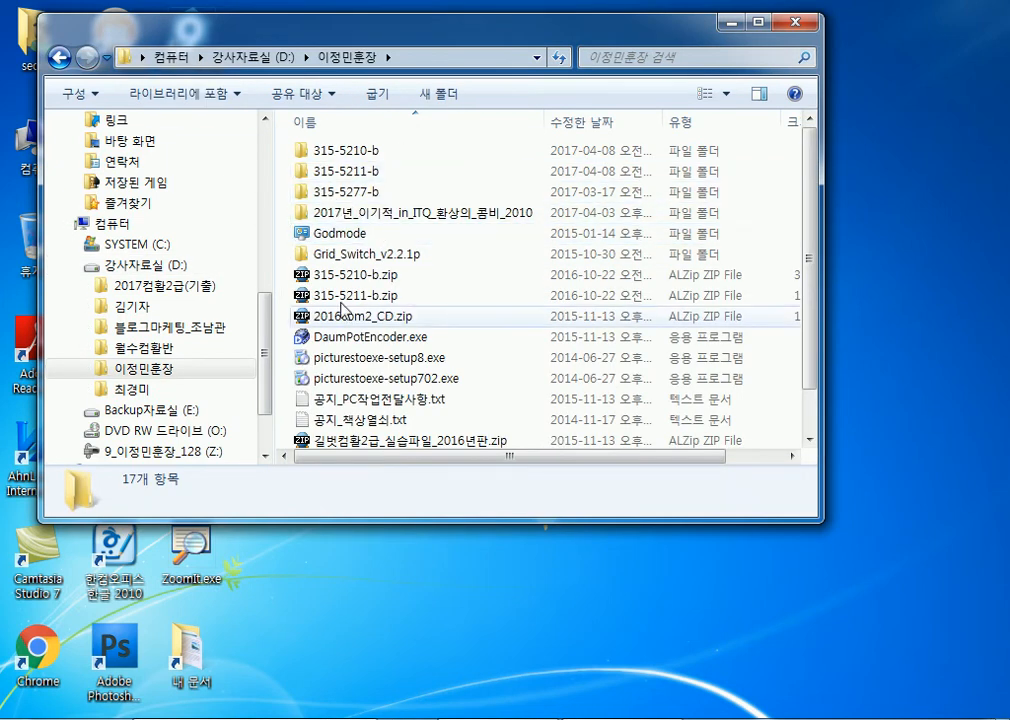
{"action": "scroll", "coordinate": [266, 337], "scroll_direction": "up", "scroll_amount": 7}
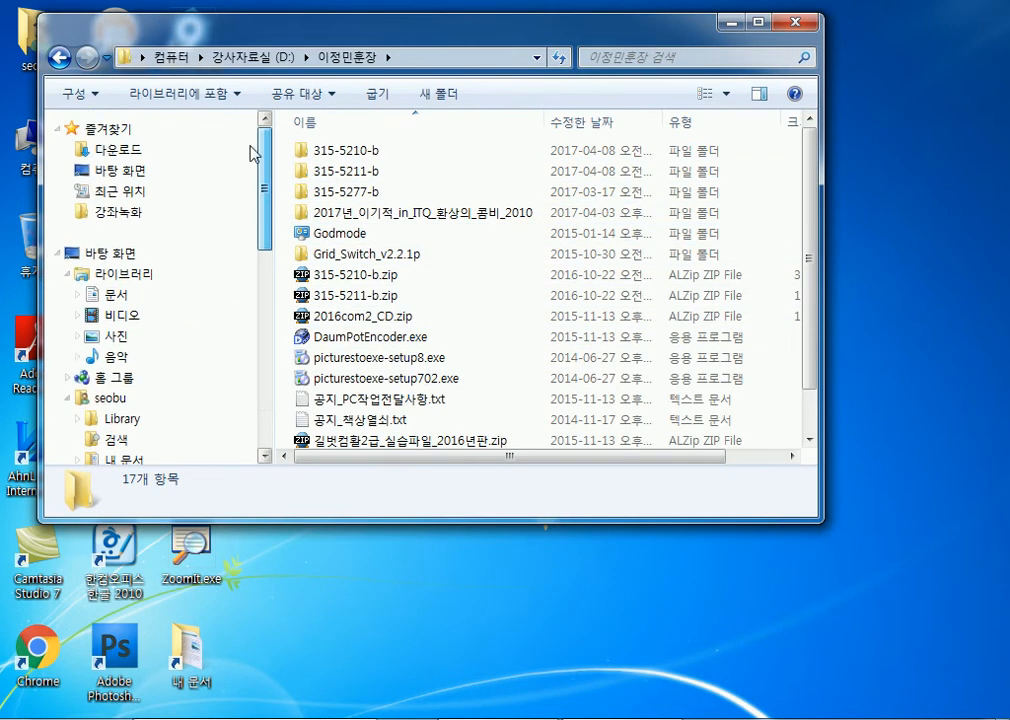
{"action": "left_click", "coordinate": [155, 153]}
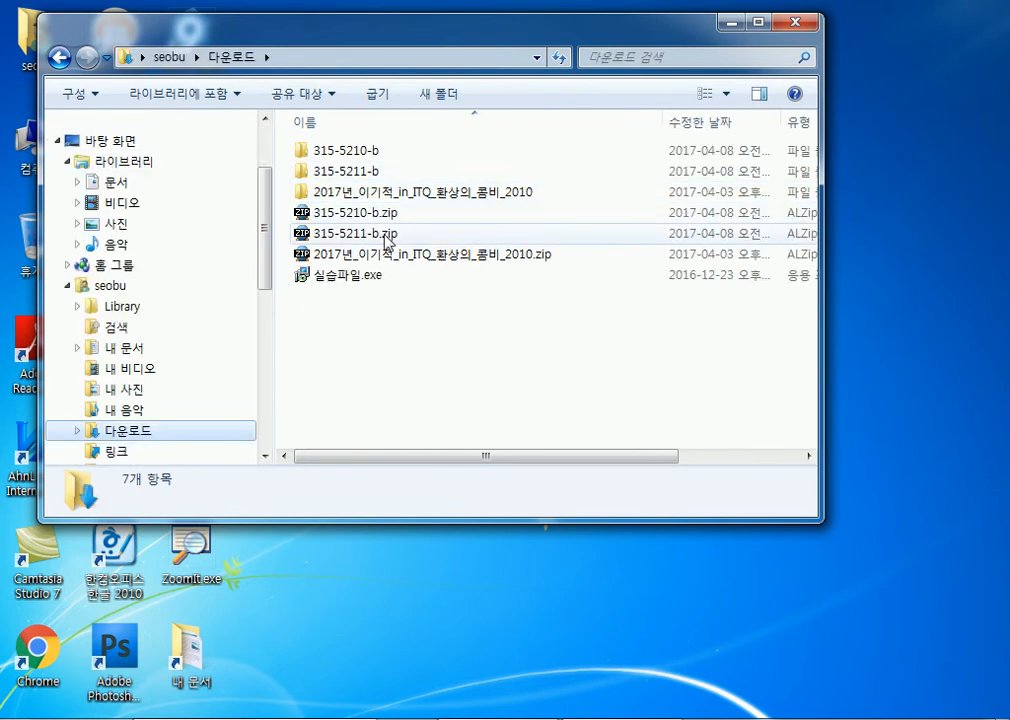
{"action": "scroll", "coordinate": [255, 243], "scroll_direction": "down", "scroll_amount": 6}
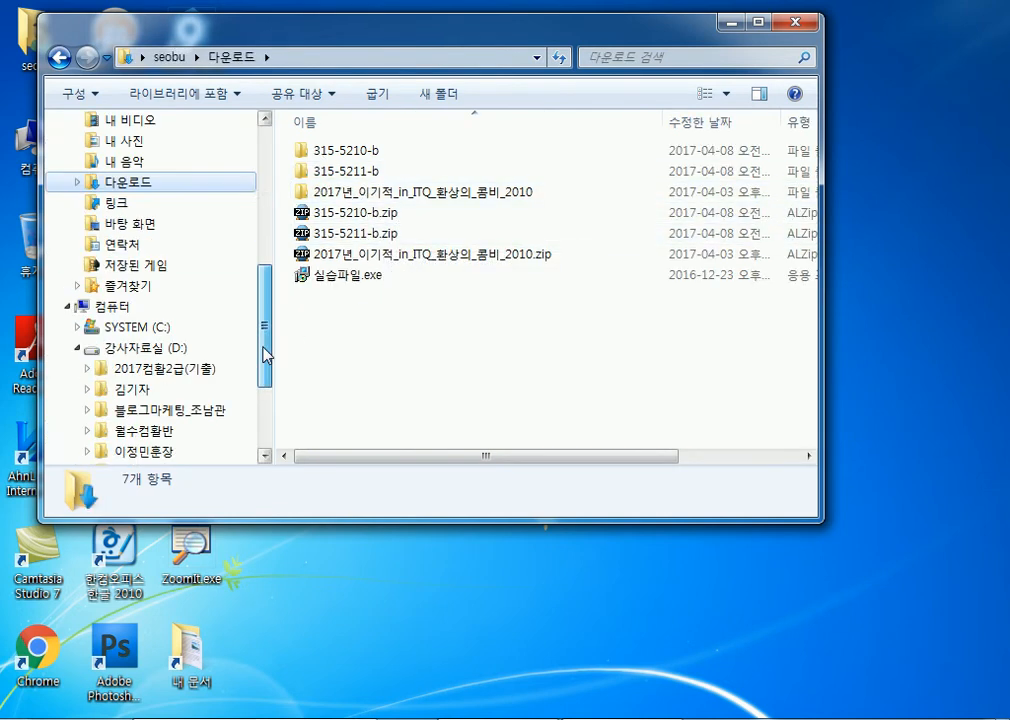
{"action": "left_click", "coordinate": [175, 244]}
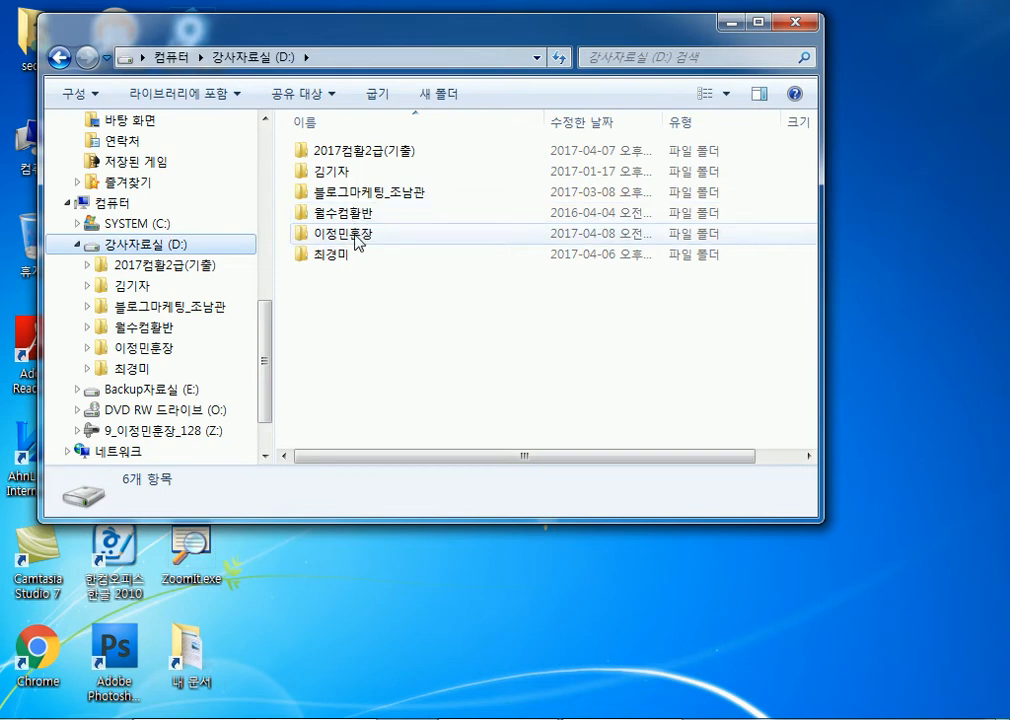
{"action": "double_click", "coordinate": [350, 233]}
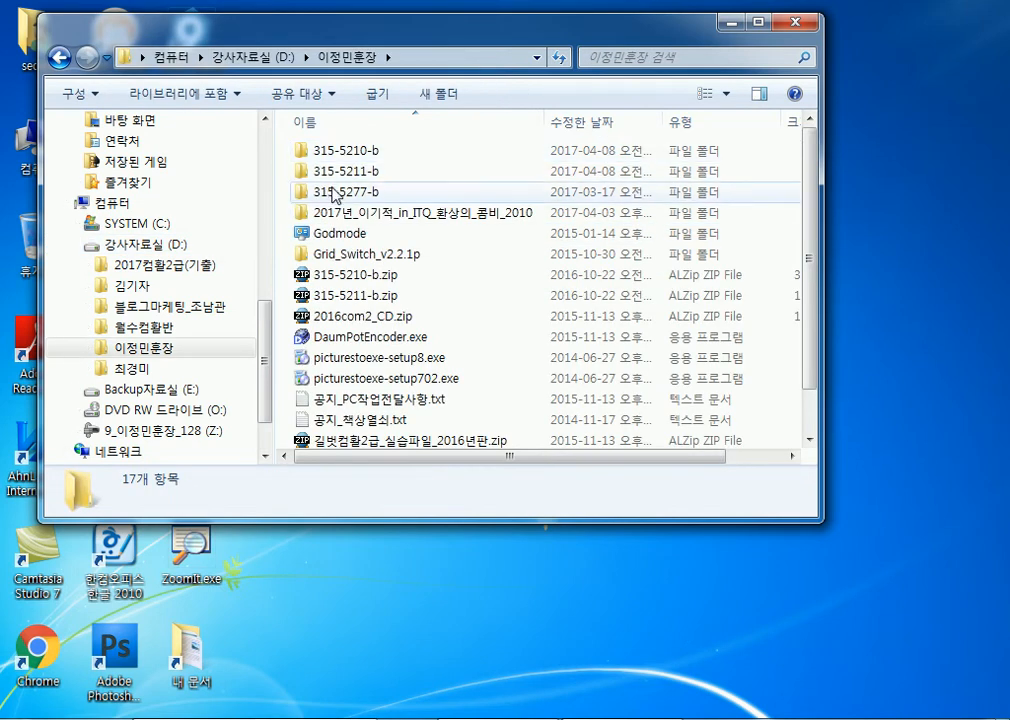
Step: Minimize the Explorer window and bring up the other one showing the 2017-2 folder on the Z: drive
{"action": "left_click", "coordinate": [729, 21]}
{"action": "left_click", "coordinate": [381, 322]}
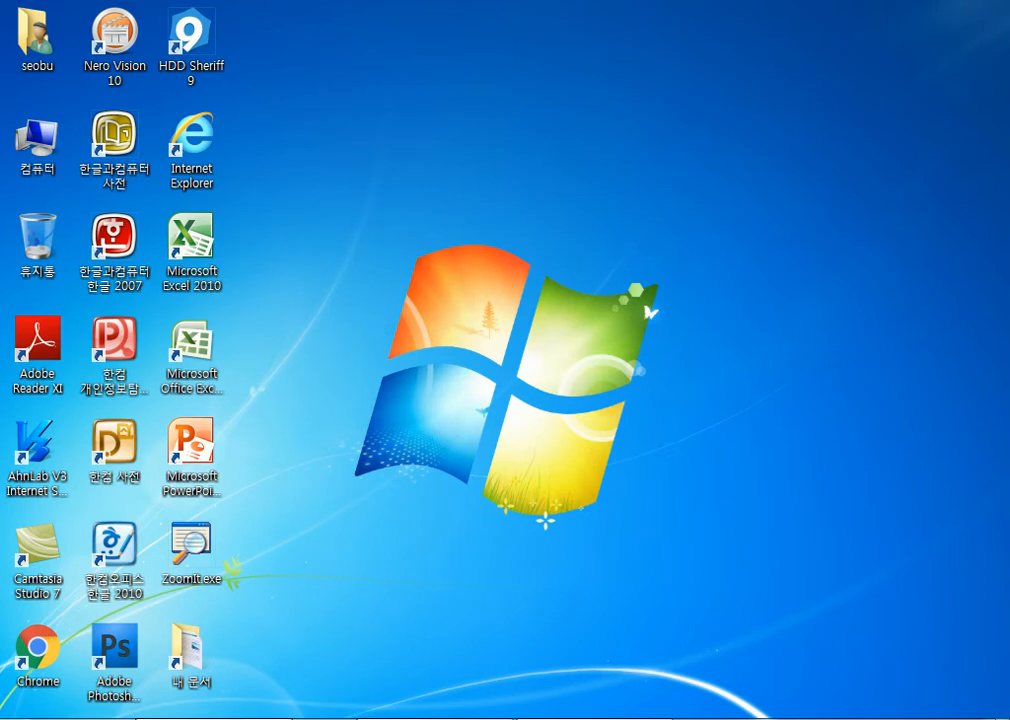
{"action": "left_click", "coordinate": [268, 719]}
{"action": "left_click_drag", "start_coordinate": [221, 272], "coordinate": [227, 80]}
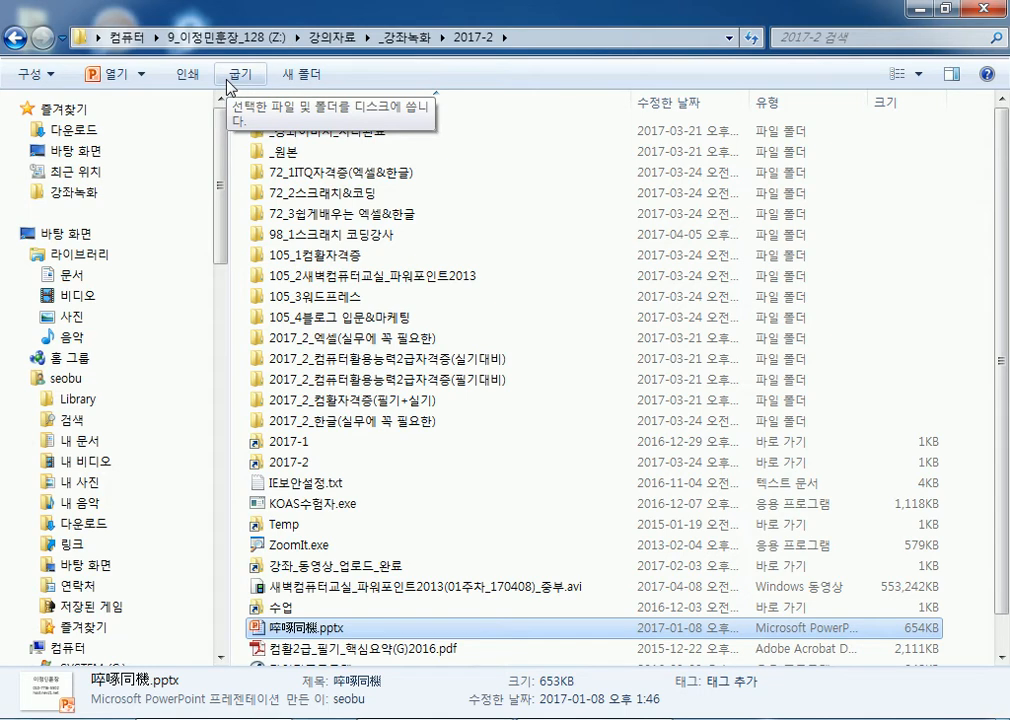
Step: In Downloads, look through the 소스-정답파일 folder inside 315-5211-b, and open the neighbouring 동영상강의 folder
{"action": "left_click", "coordinate": [80, 130]}
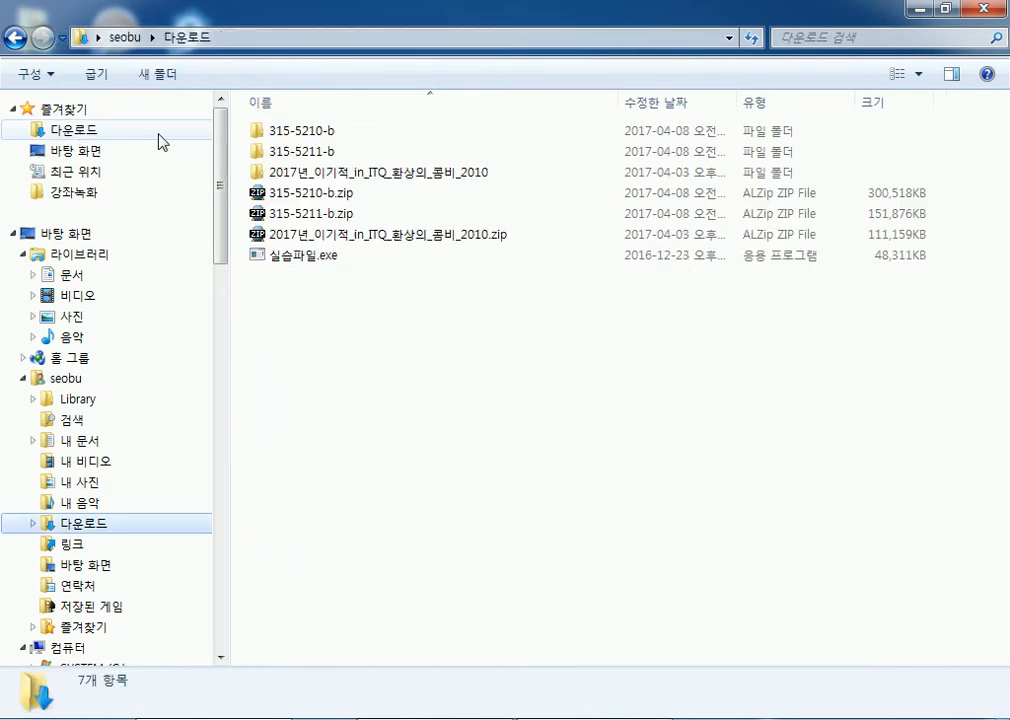
{"action": "left_click", "coordinate": [306, 134]}
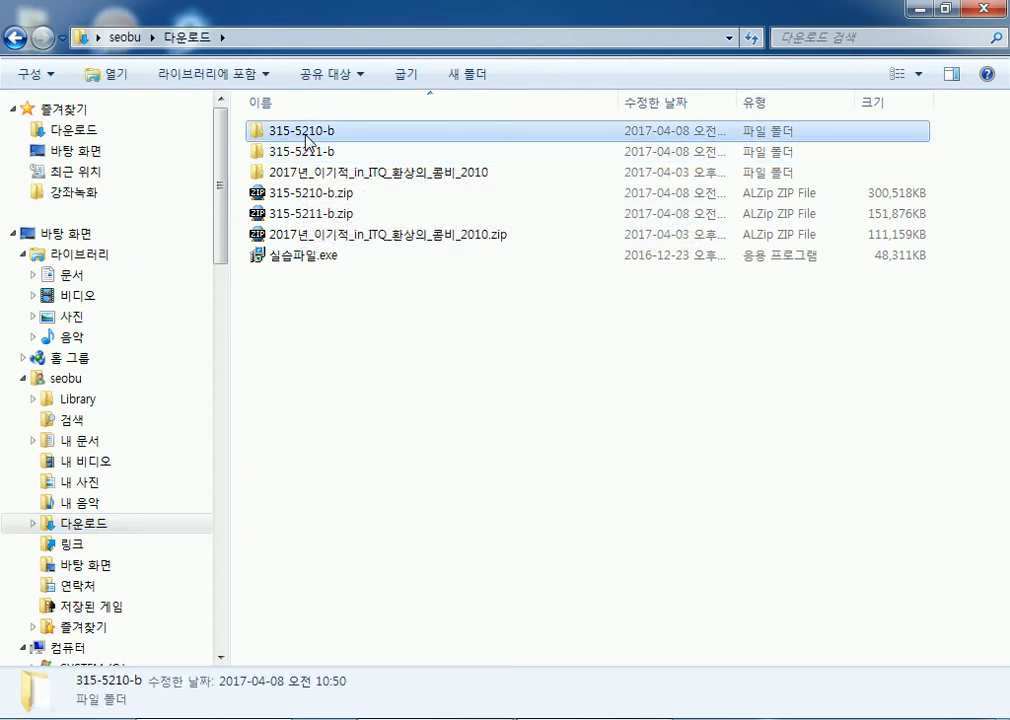
{"action": "double_click", "coordinate": [306, 155]}
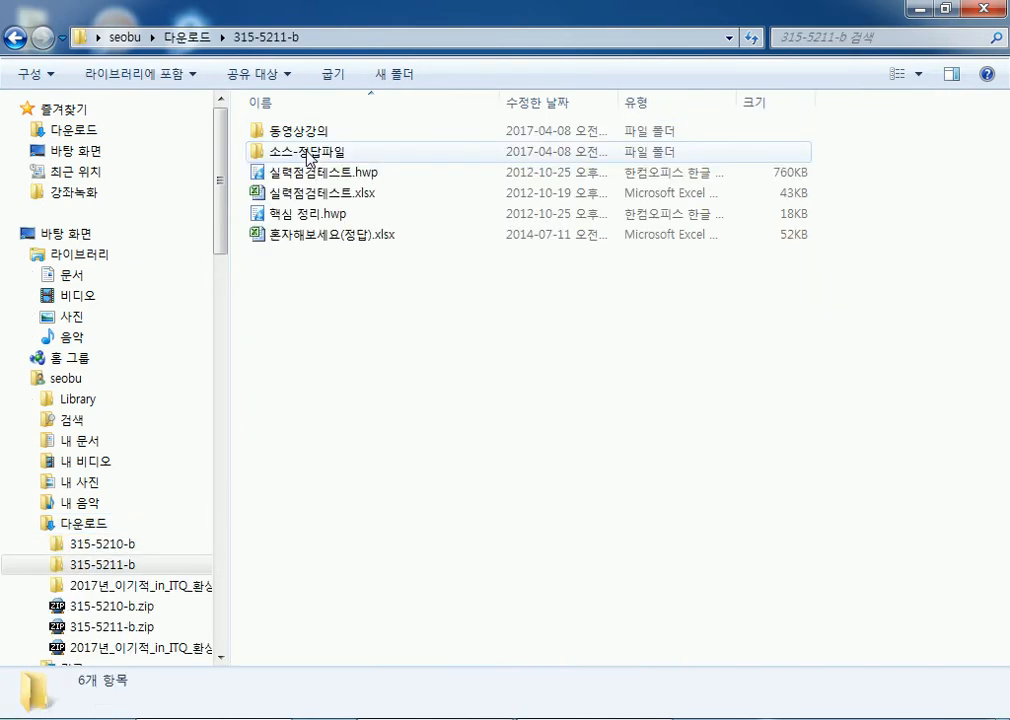
{"action": "double_click", "coordinate": [302, 152]}
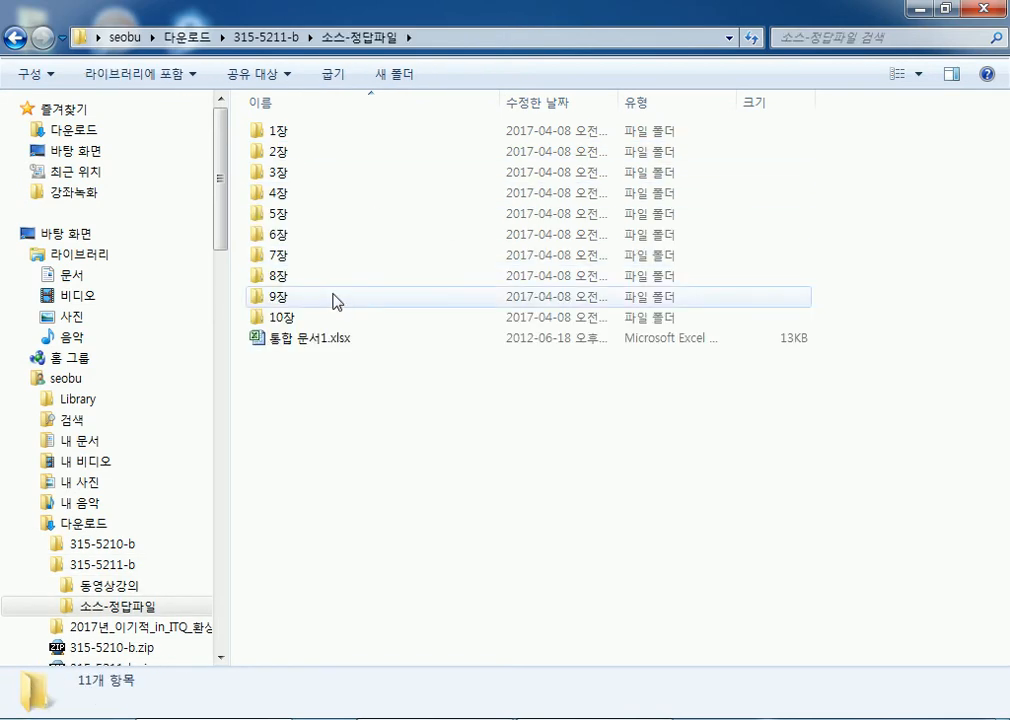
{"action": "left_click", "coordinate": [30, 40]}
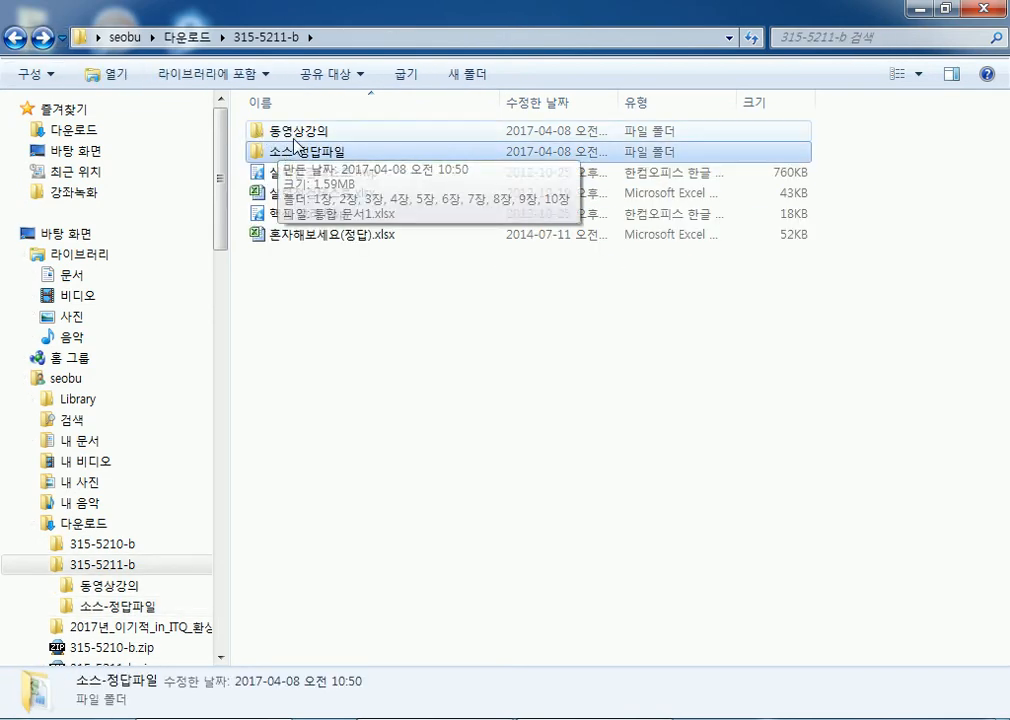
{"action": "double_click", "coordinate": [272, 129]}
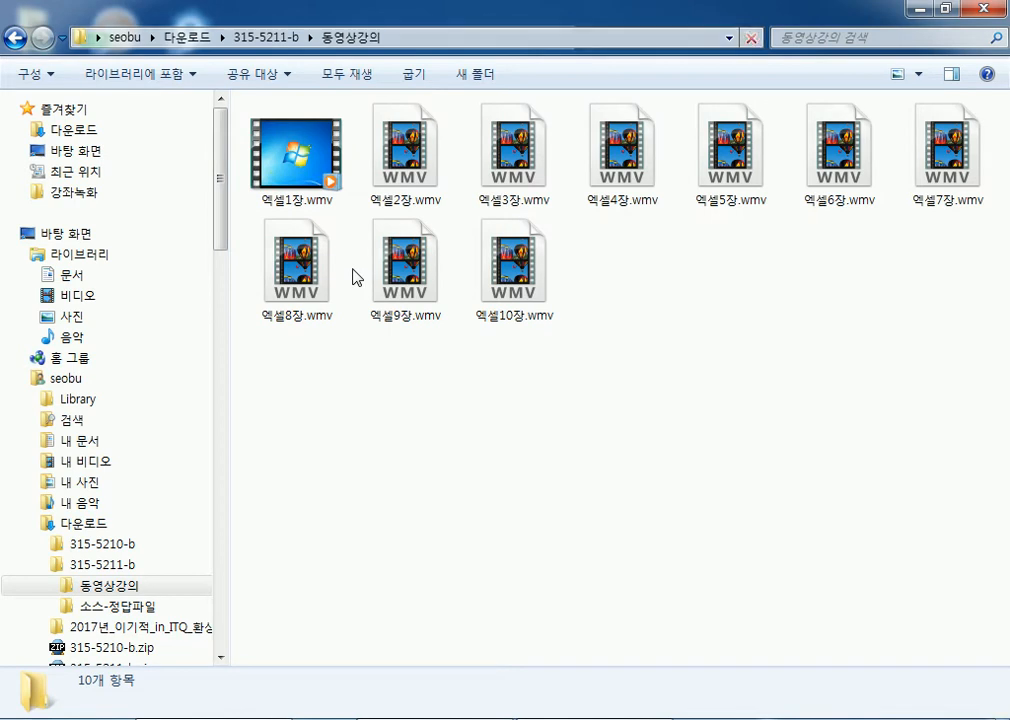
Step: Play 엑셀1장.wmv in Windows Media Player after completing its initial setup, enlarge the player, skip ahead, and close it
{"action": "double_click", "coordinate": [293, 176]}
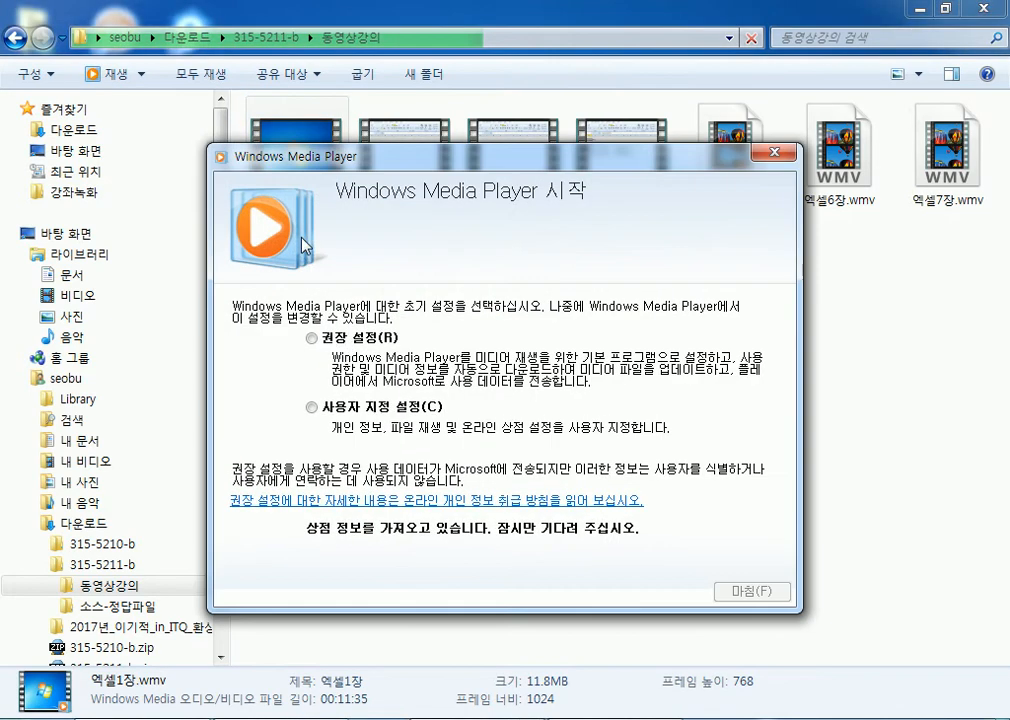
{"action": "left_click", "coordinate": [741, 593]}
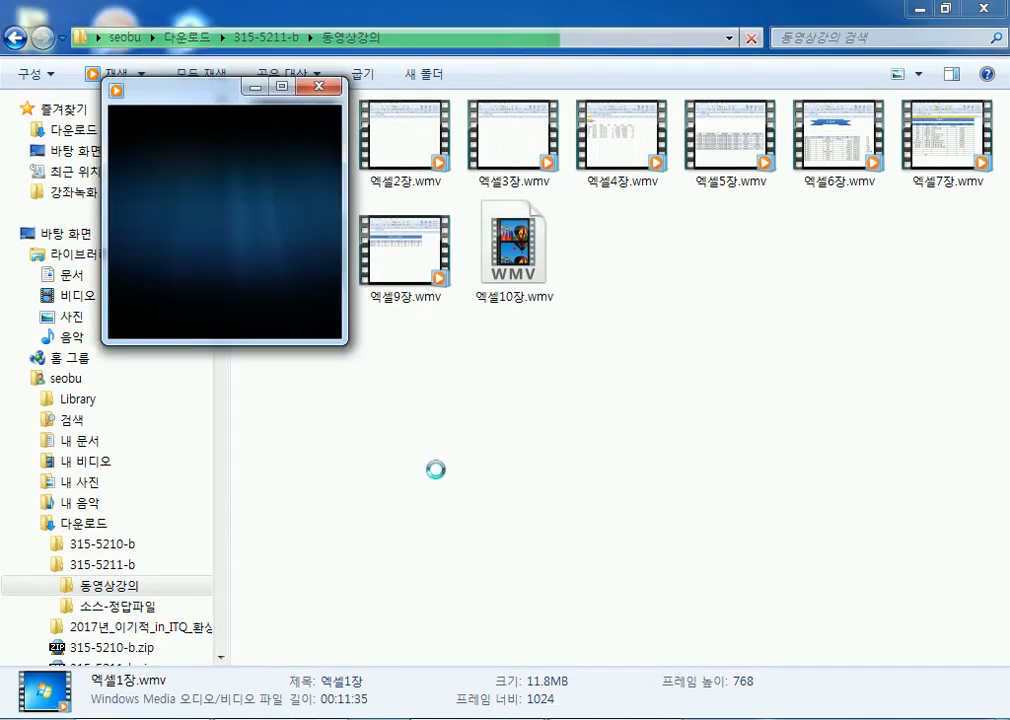
{"action": "left_click", "coordinate": [282, 87]}
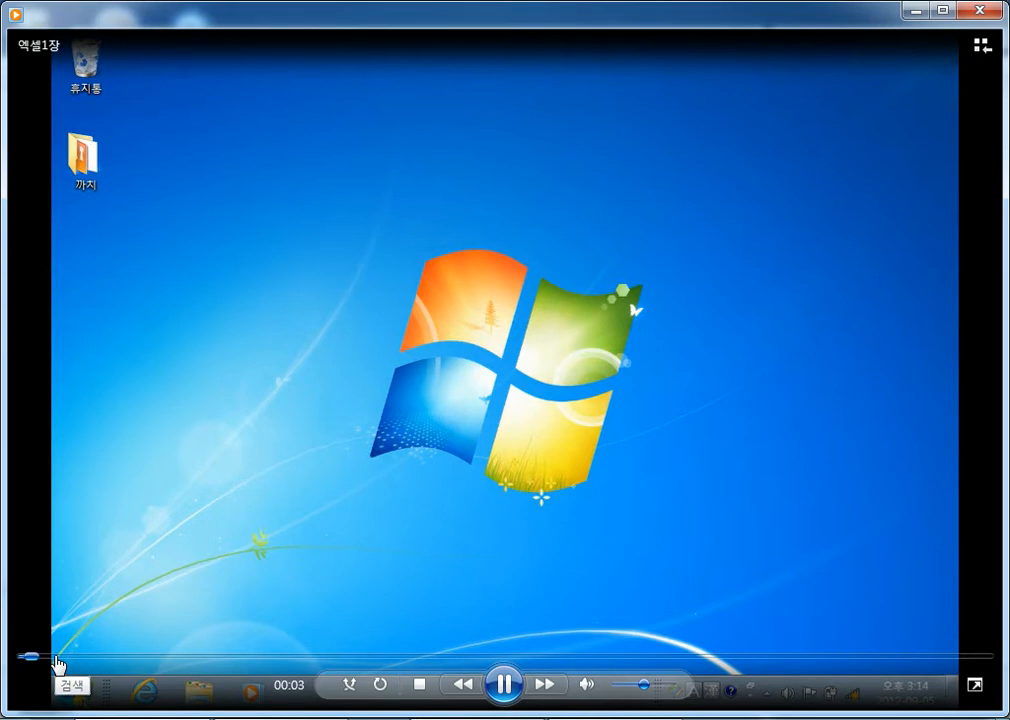
{"action": "left_click", "coordinate": [76, 657]}
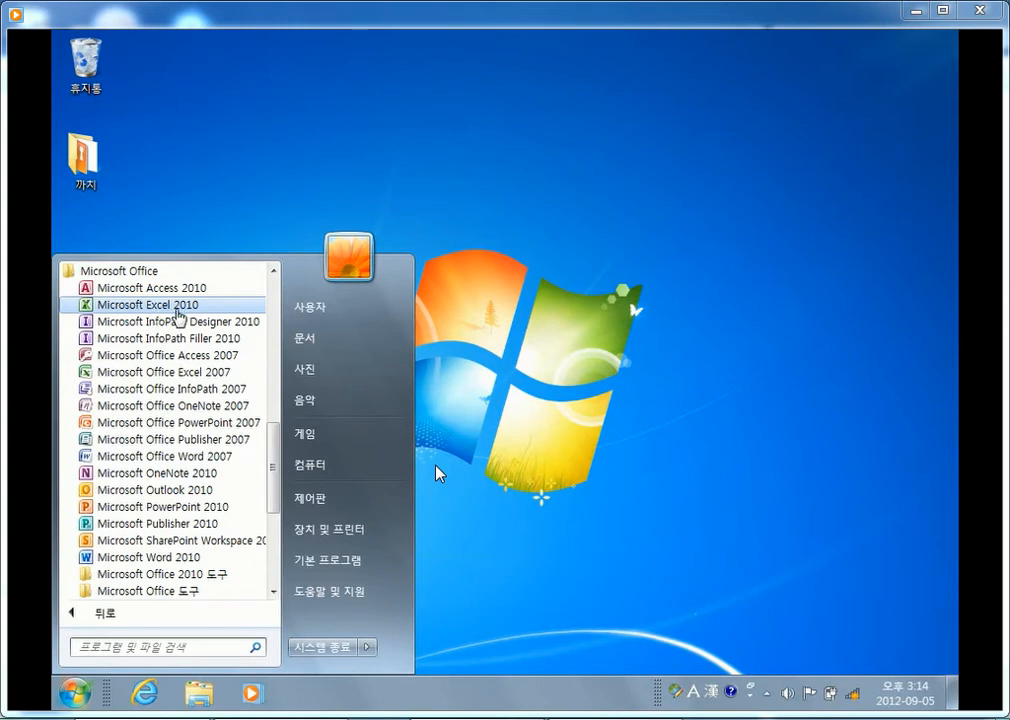
{"action": "left_click", "coordinate": [979, 12]}
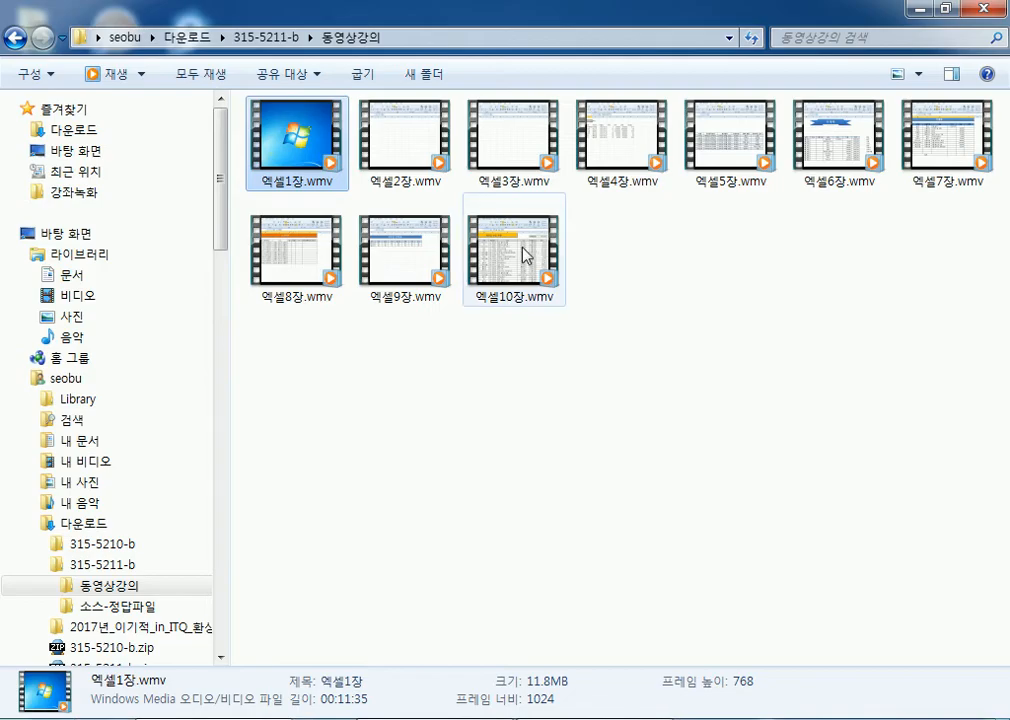
Step: Close the 동영상강의 folder window and start Excel 2010 from the desktop
{"action": "left_click", "coordinate": [979, 12]}
{"action": "double_click", "coordinate": [192, 245]}
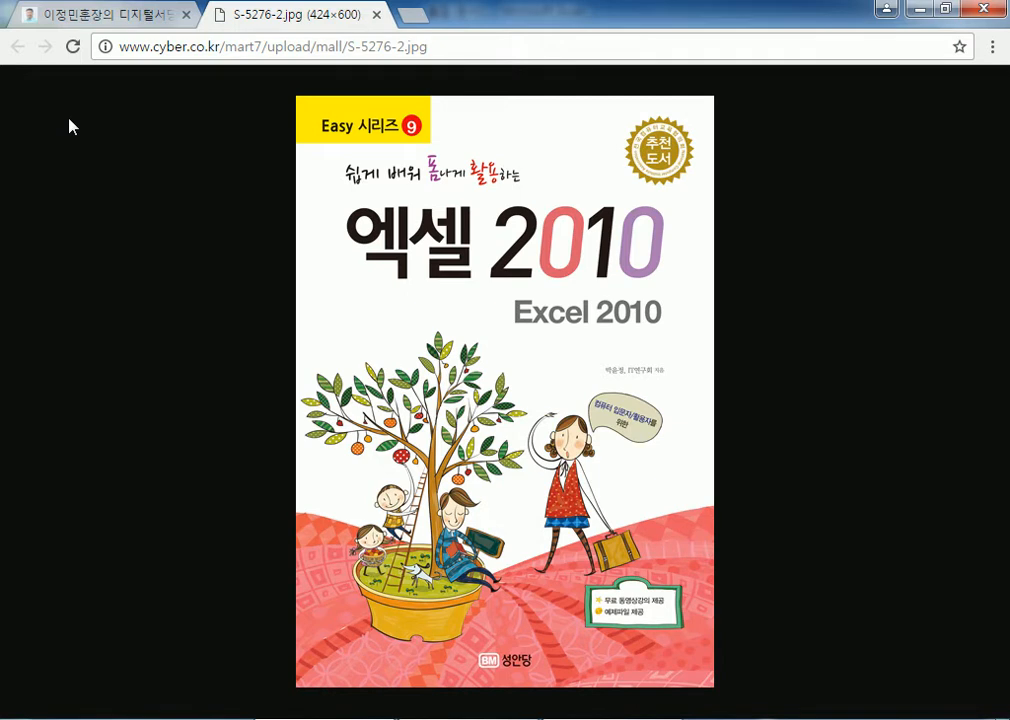
Step: Review the practice-file links on the course web page and the Excel 2010 textbook cover, and minimize the browser
{"action": "left_click", "coordinate": [105, 15]}
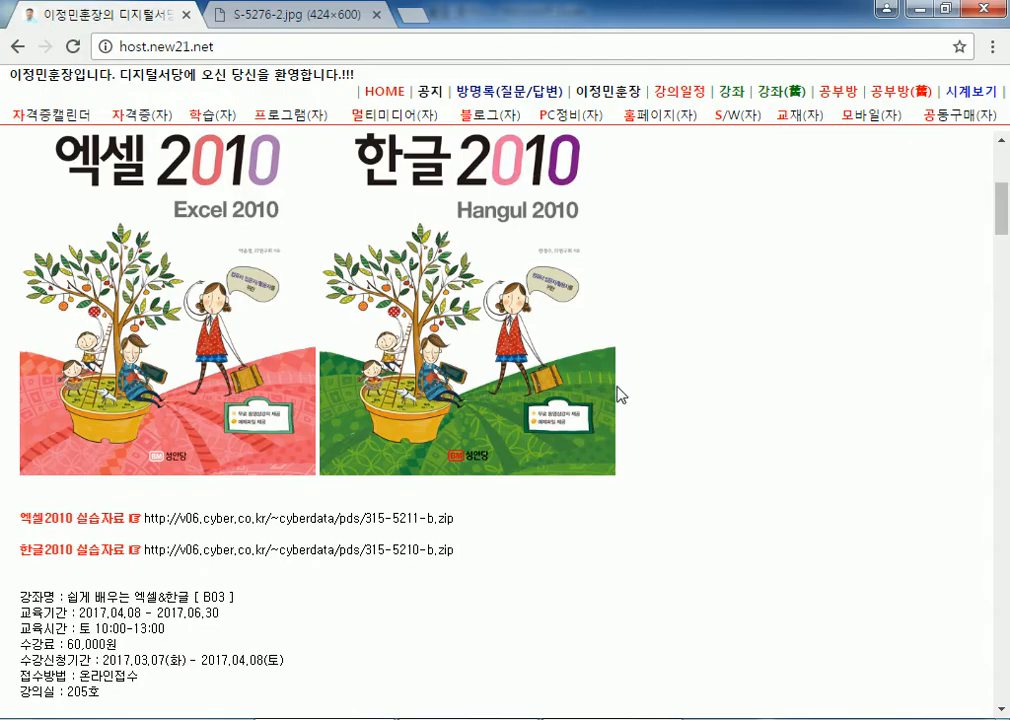
{"action": "scroll", "coordinate": [430, 280], "scroll_direction": "up", "scroll_amount": 4}
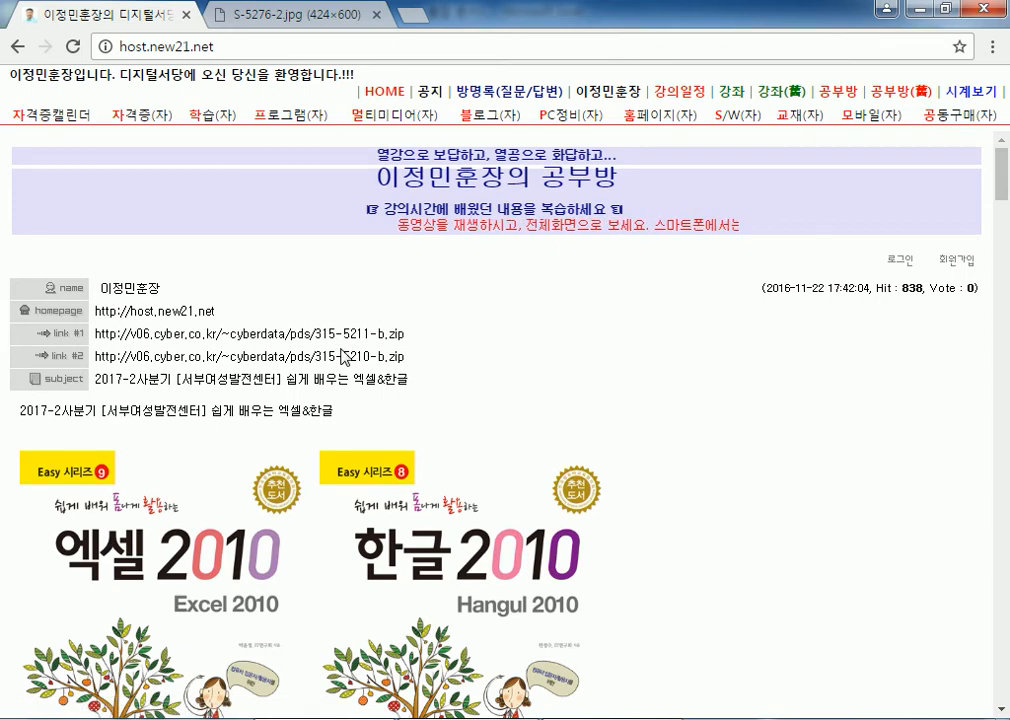
{"action": "left_click", "coordinate": [316, 24]}
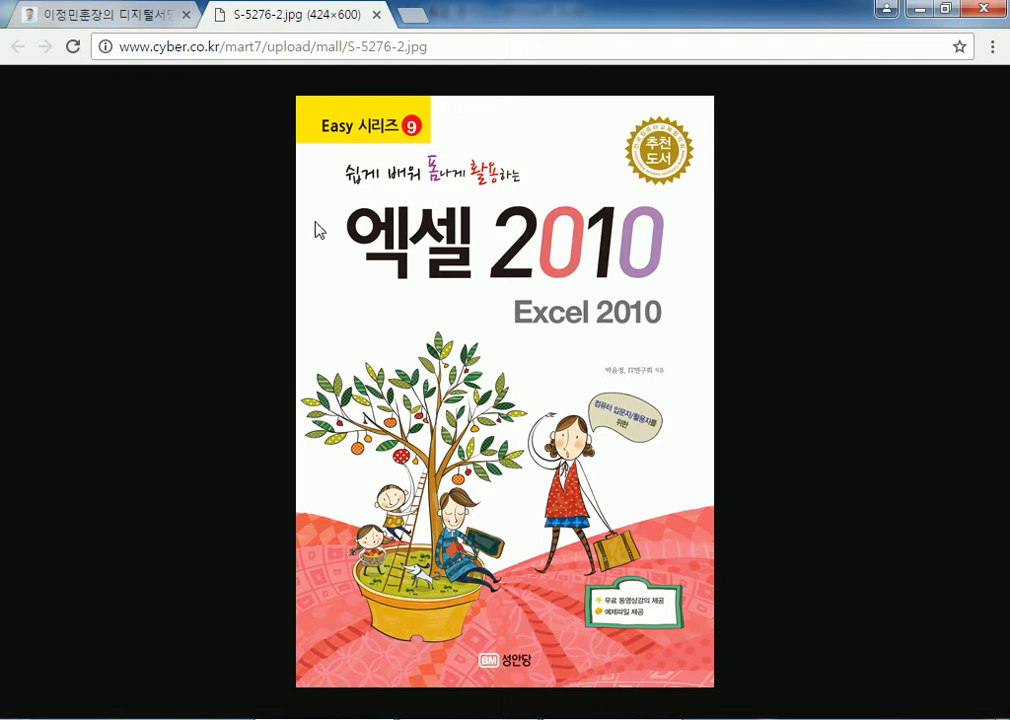
{"action": "left_click", "coordinate": [920, 9]}
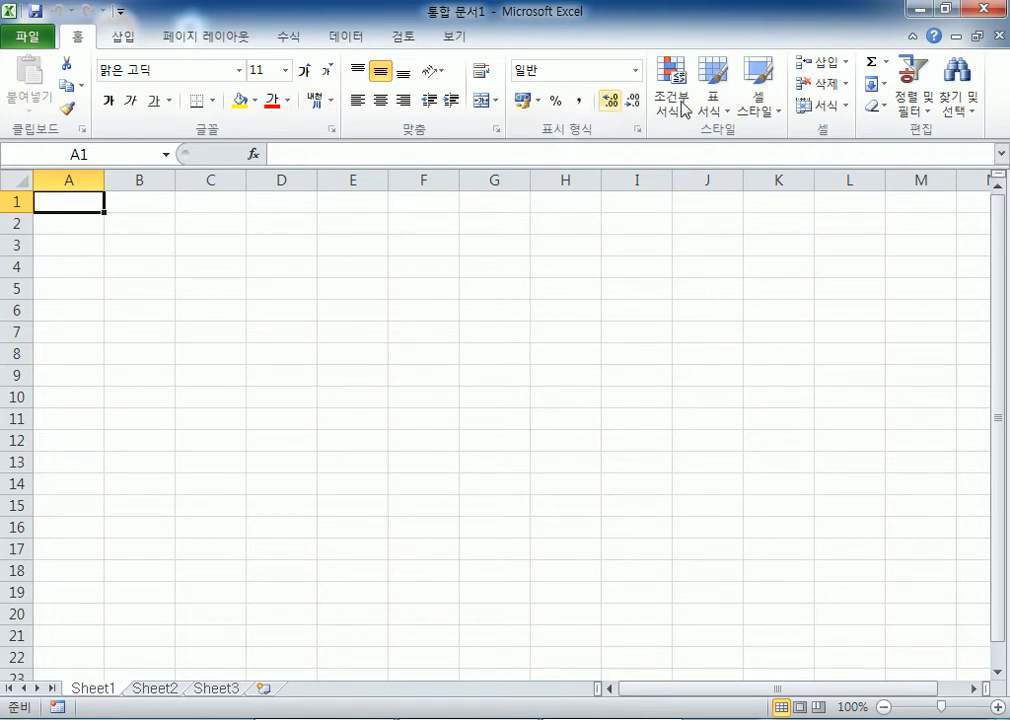
Step: Restore the maximized Excel window to a smaller size, narrow it, and move it to expose the desktop icons
{"action": "left_click", "coordinate": [946, 10]}
{"action": "left_click_drag", "start_coordinate": [4, 90], "coordinate": [291, 111]}
{"action": "left_click_drag", "start_coordinate": [440, 18], "coordinate": [263, 28]}
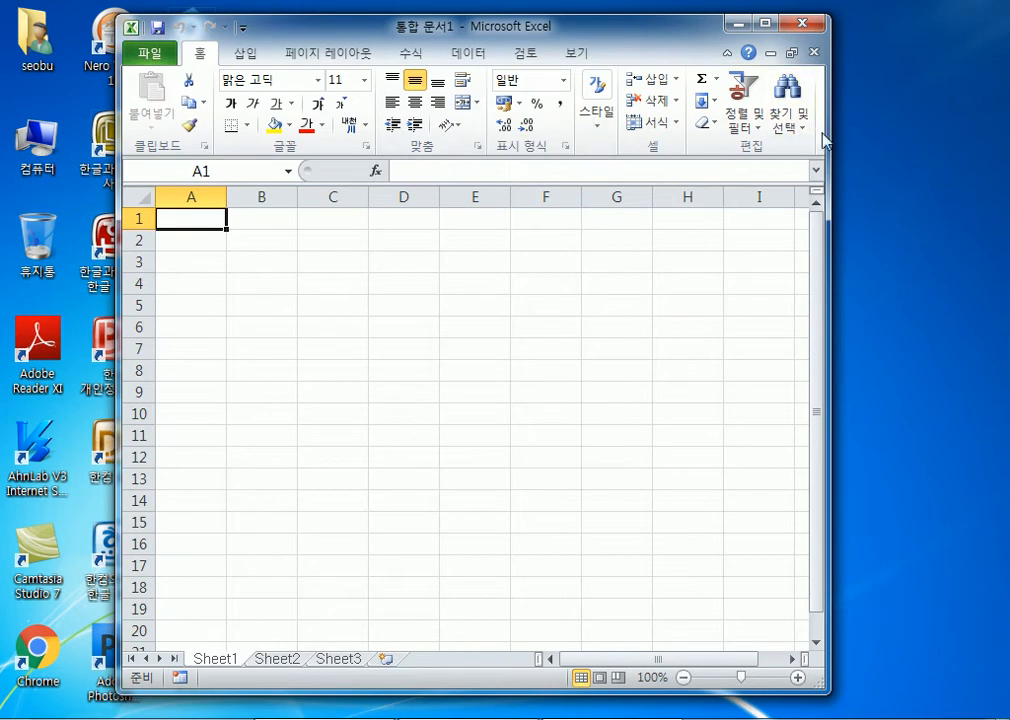
Step: Widen the Excel window across the screen so the ribbon groups expand, and maximize it
{"action": "left_click_drag", "start_coordinate": [830, 128], "coordinate": [1004, 124]}
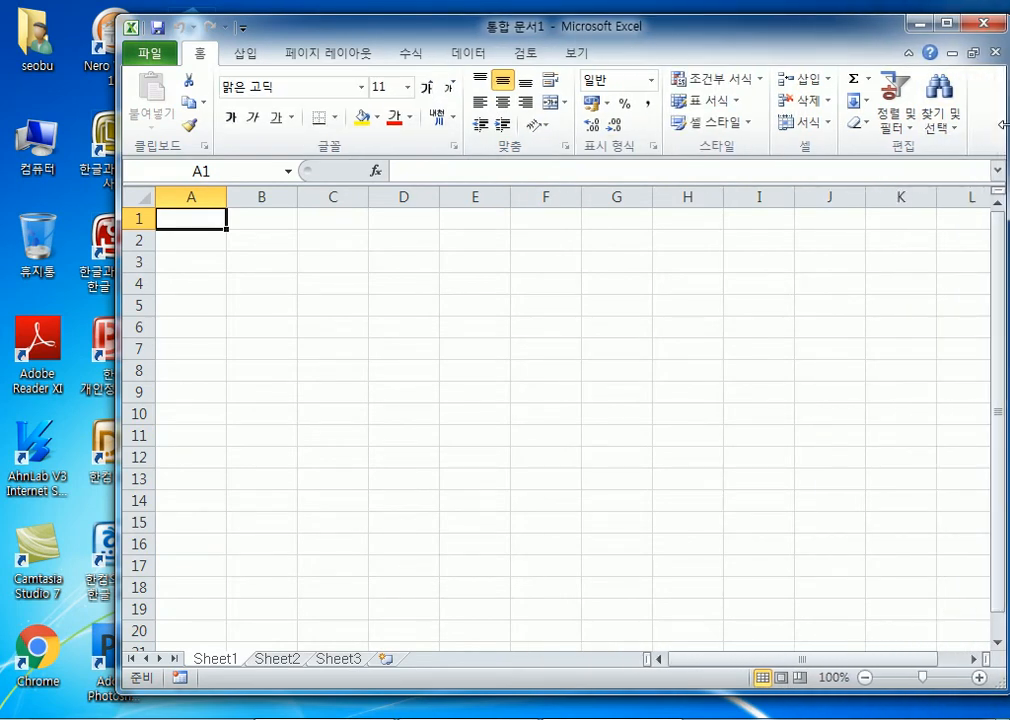
{"action": "left_click_drag", "start_coordinate": [116, 52], "coordinate": [1, 66]}
{"action": "double_click", "coordinate": [363, 34]}
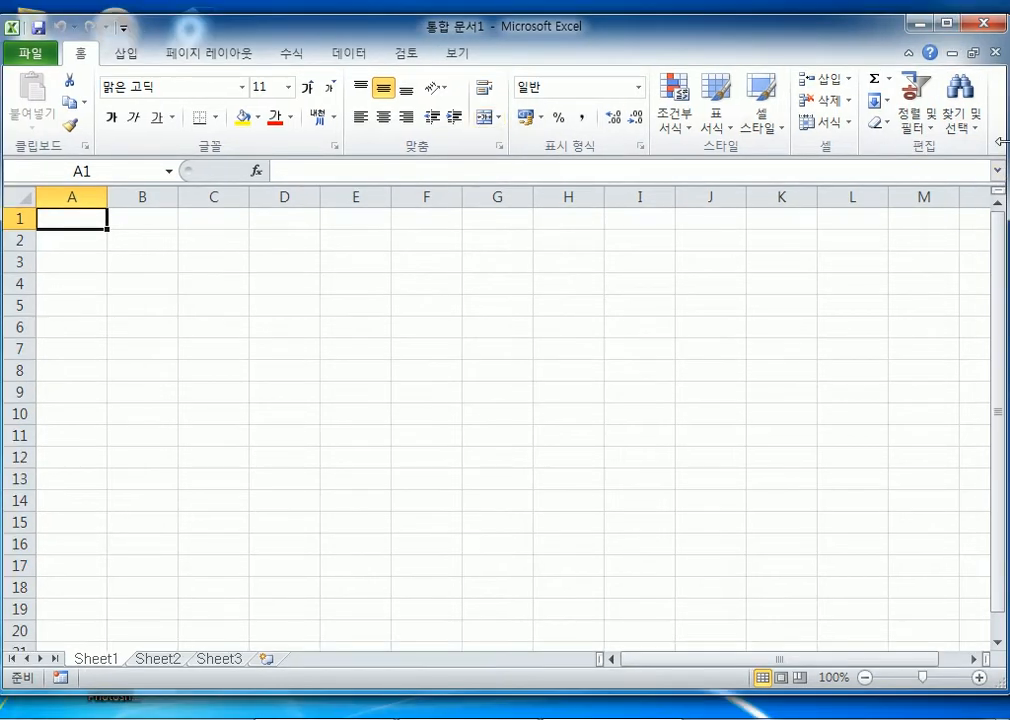
{"action": "left_click_drag", "start_coordinate": [1000, 170], "coordinate": [1005, 132]}
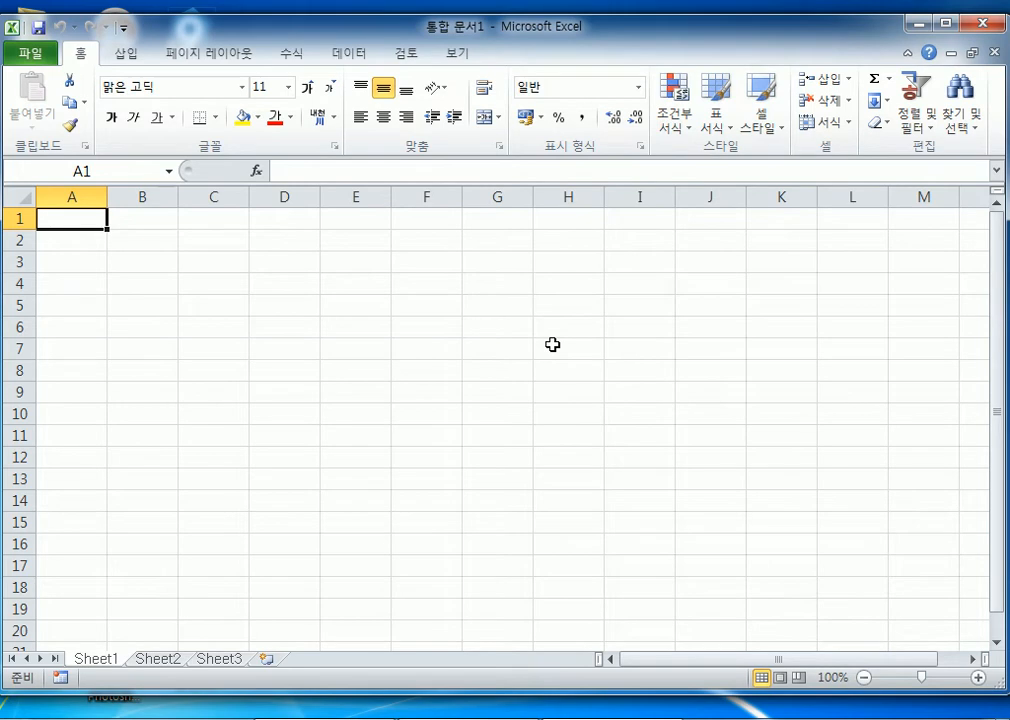
{"action": "double_click", "coordinate": [424, 30]}
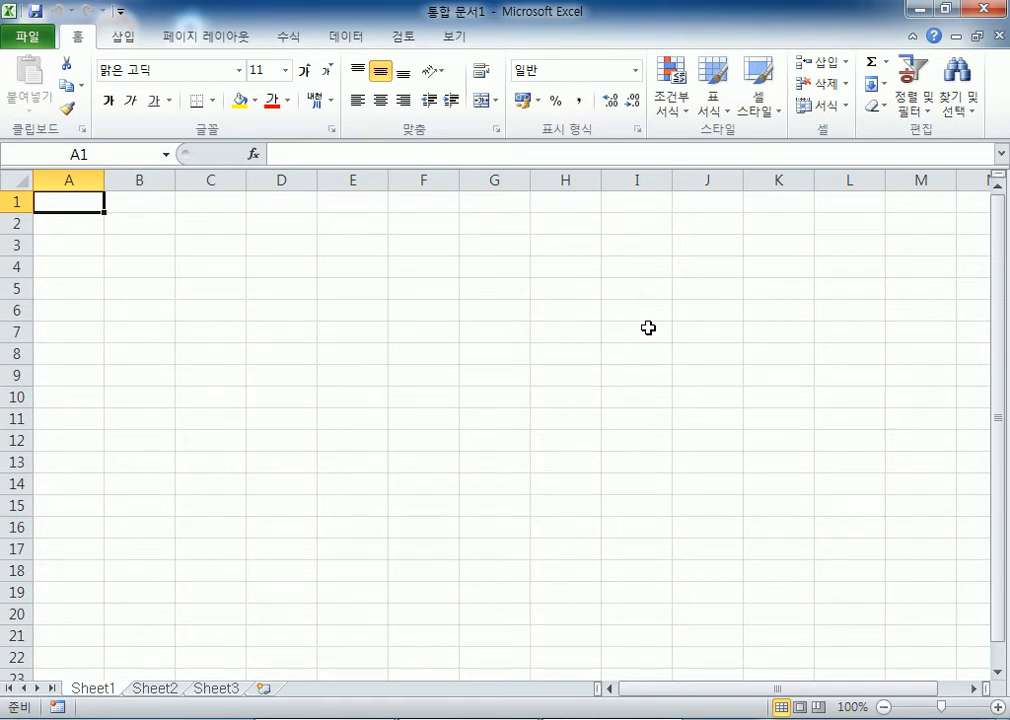
Step: Try to open 엄마랑홍콩여행일정.xlsx from the list of recent workbooks and dismiss the message
{"action": "left_click", "coordinate": [42, 40]}
{"action": "left_click", "coordinate": [35, 38]}
{"action": "left_click", "coordinate": [37, 45]}
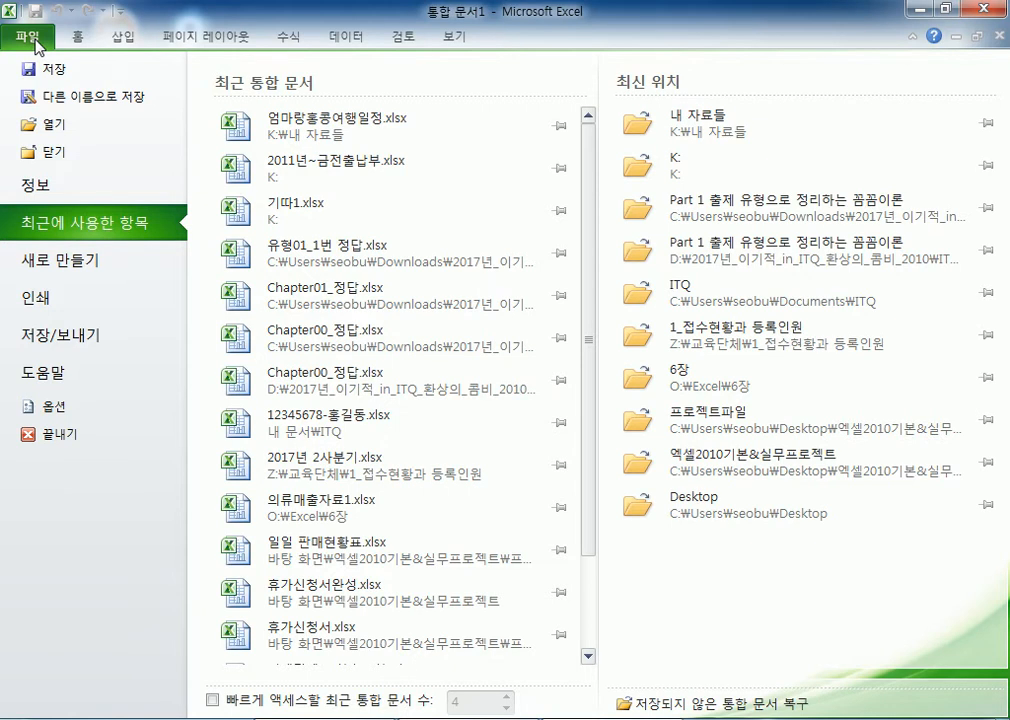
{"action": "left_click", "coordinate": [35, 40]}
{"action": "left_click", "coordinate": [35, 40]}
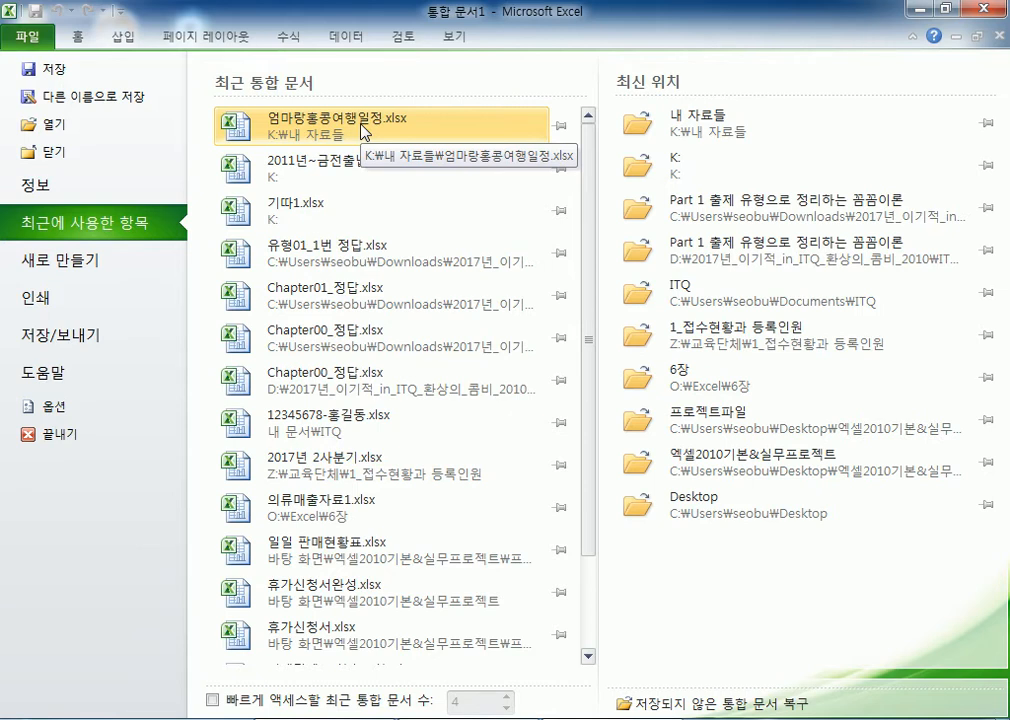
{"action": "left_click", "coordinate": [363, 132]}
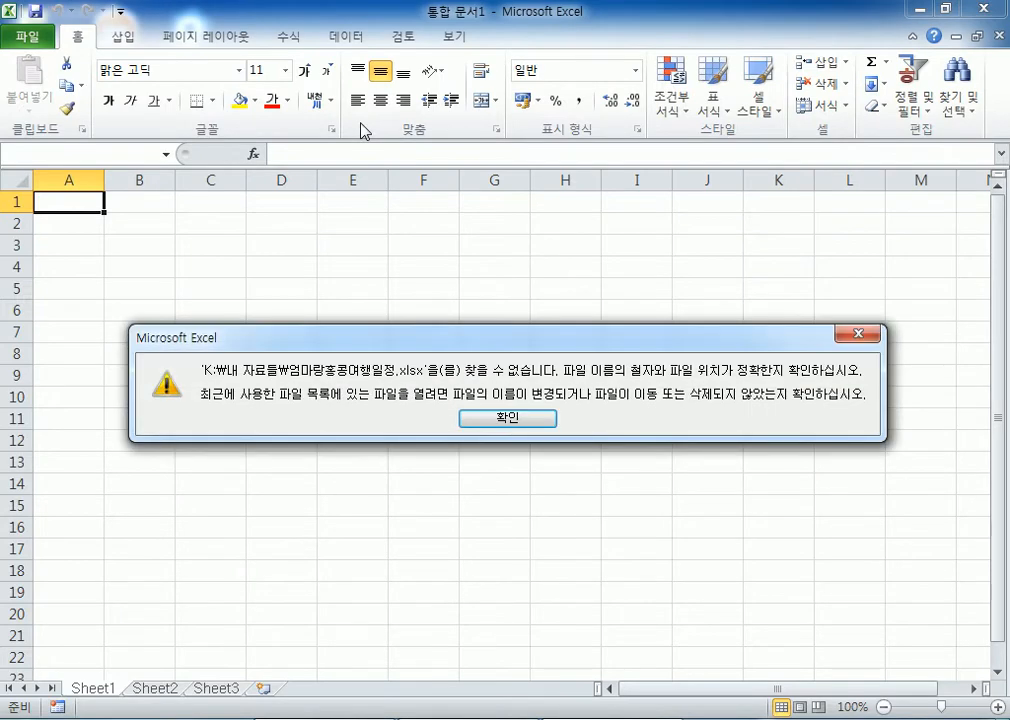
{"action": "left_click", "coordinate": [481, 424]}
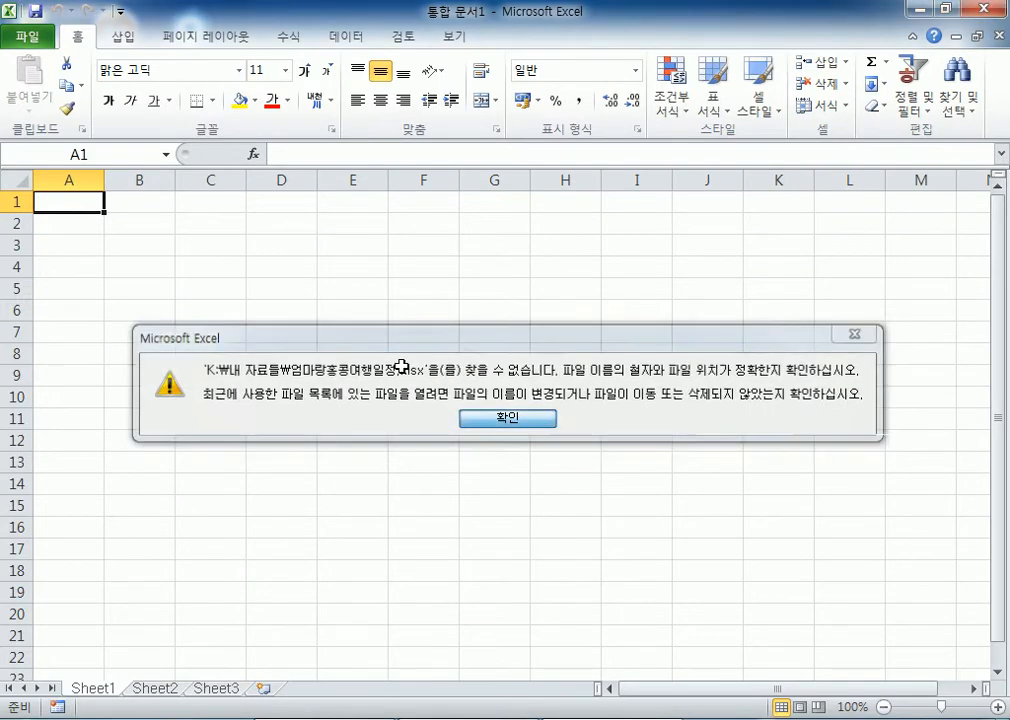
Step: Show the dialog for opening an existing workbook and dismiss it without choosing a file
{"action": "left_click", "coordinate": [25, 40]}
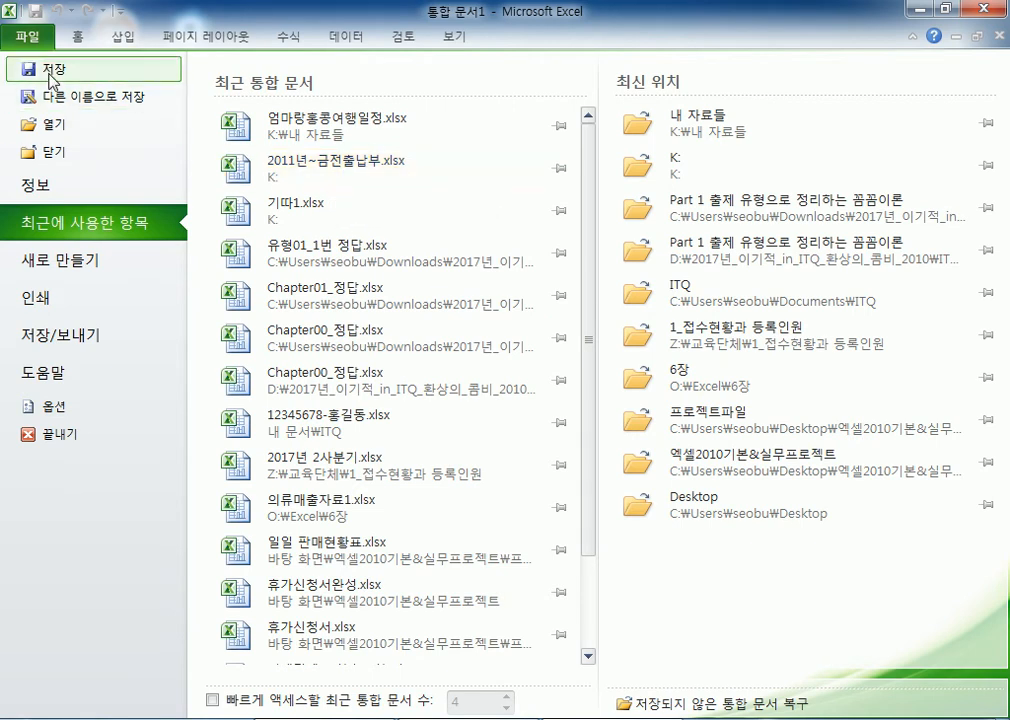
{"action": "left_click", "coordinate": [52, 128]}
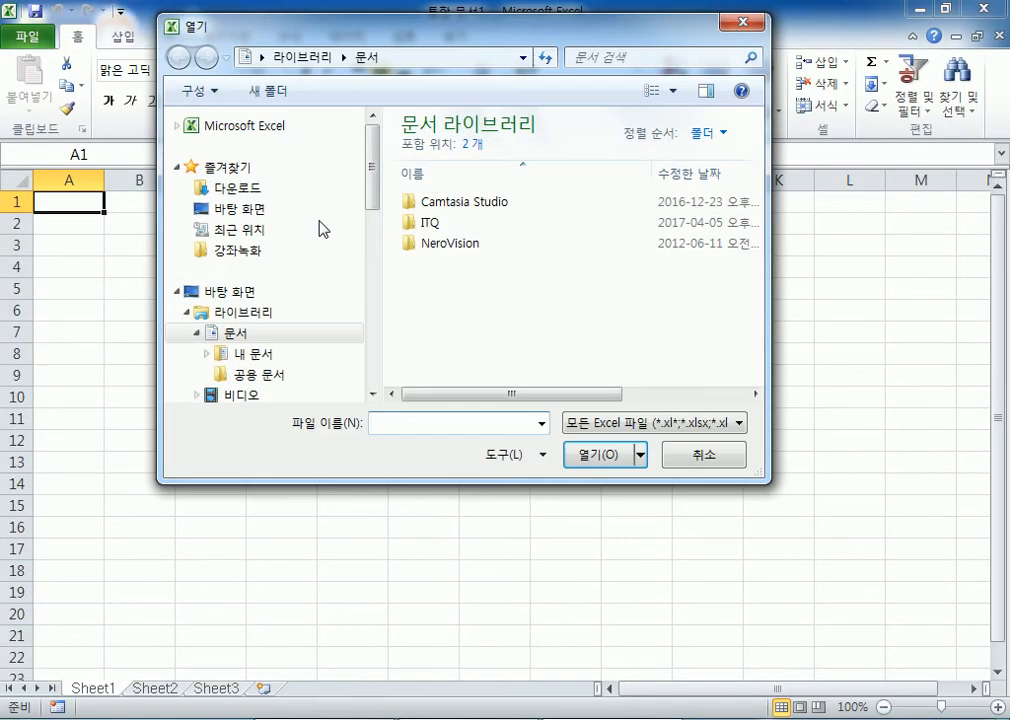
{"action": "left_click", "coordinate": [742, 26]}
Step: Toggle the File view with its recent workbooks, exit Excel, and start Excel 2010 again from the desktop
{"action": "left_click", "coordinate": [30, 35]}
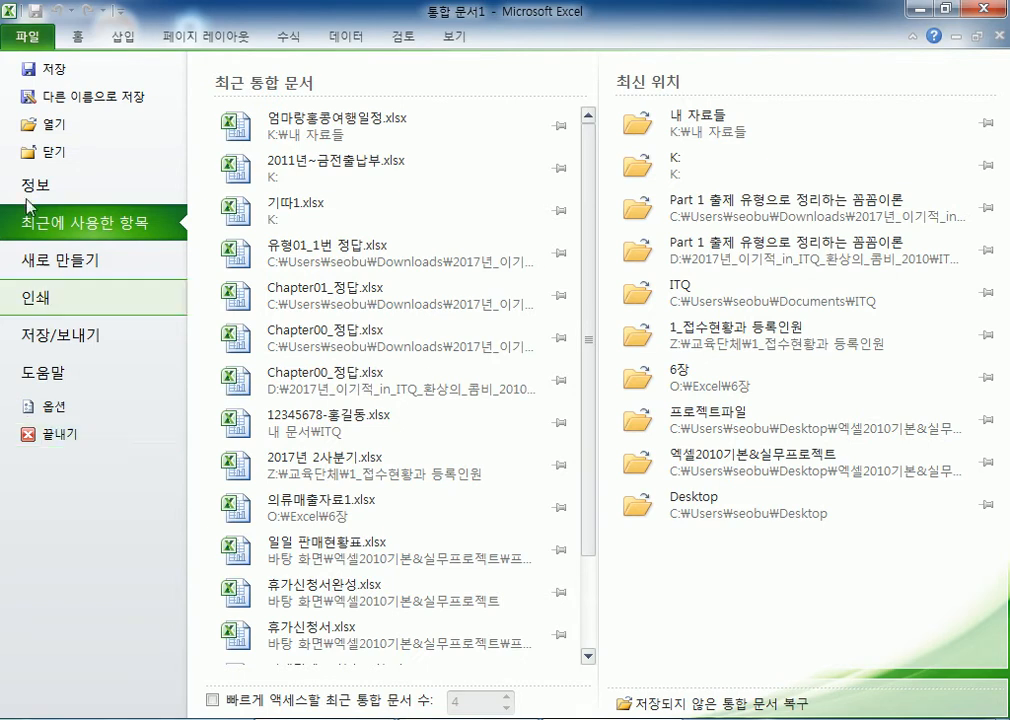
{"action": "left_click", "coordinate": [25, 36]}
{"action": "left_click", "coordinate": [25, 36]}
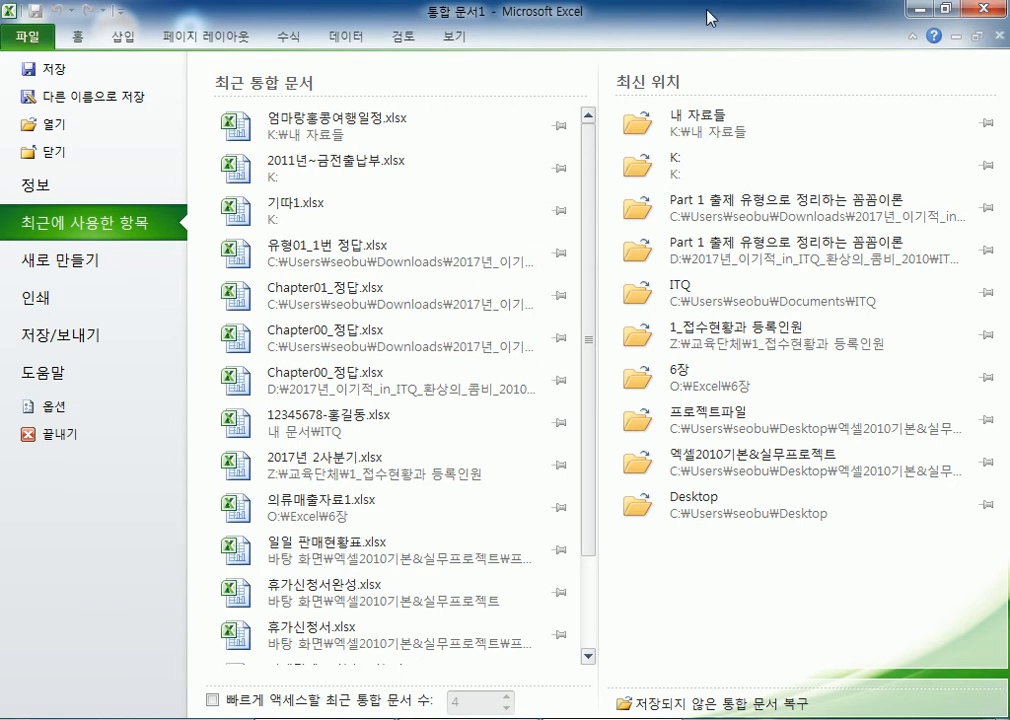
{"action": "left_click", "coordinate": [28, 37]}
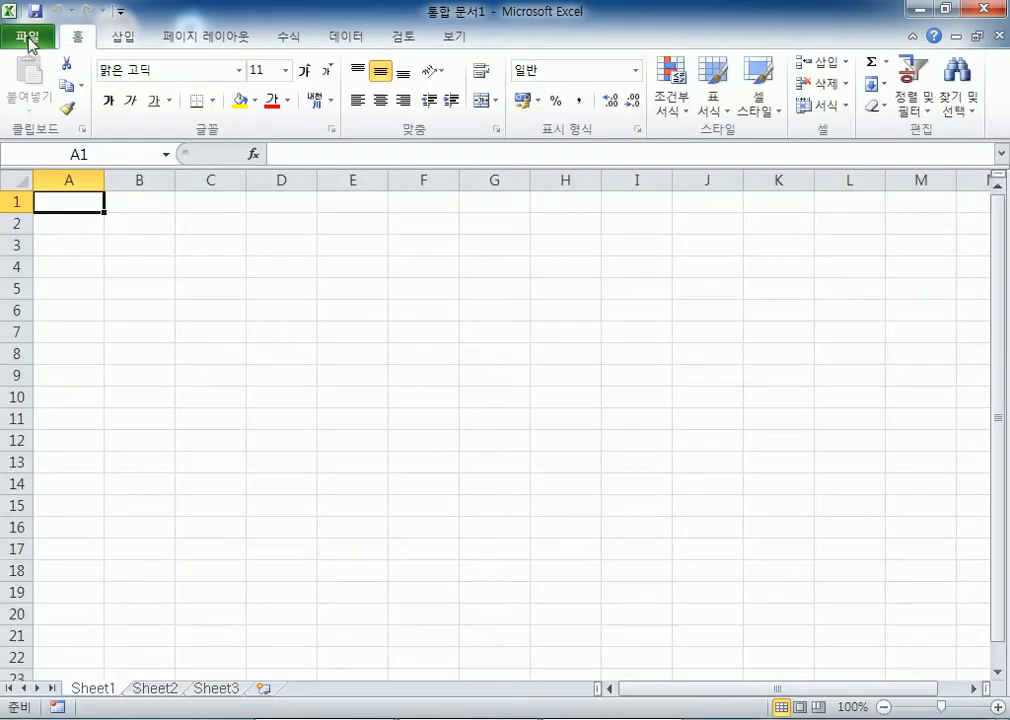
{"action": "left_click", "coordinate": [20, 32]}
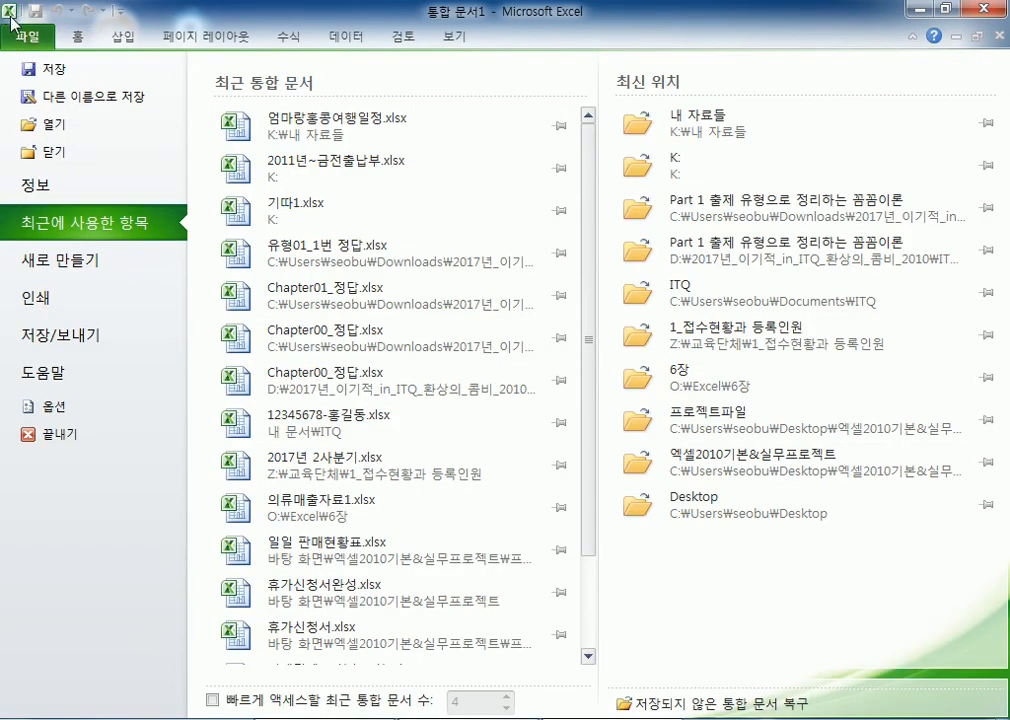
{"action": "double_click", "coordinate": [10, 18]}
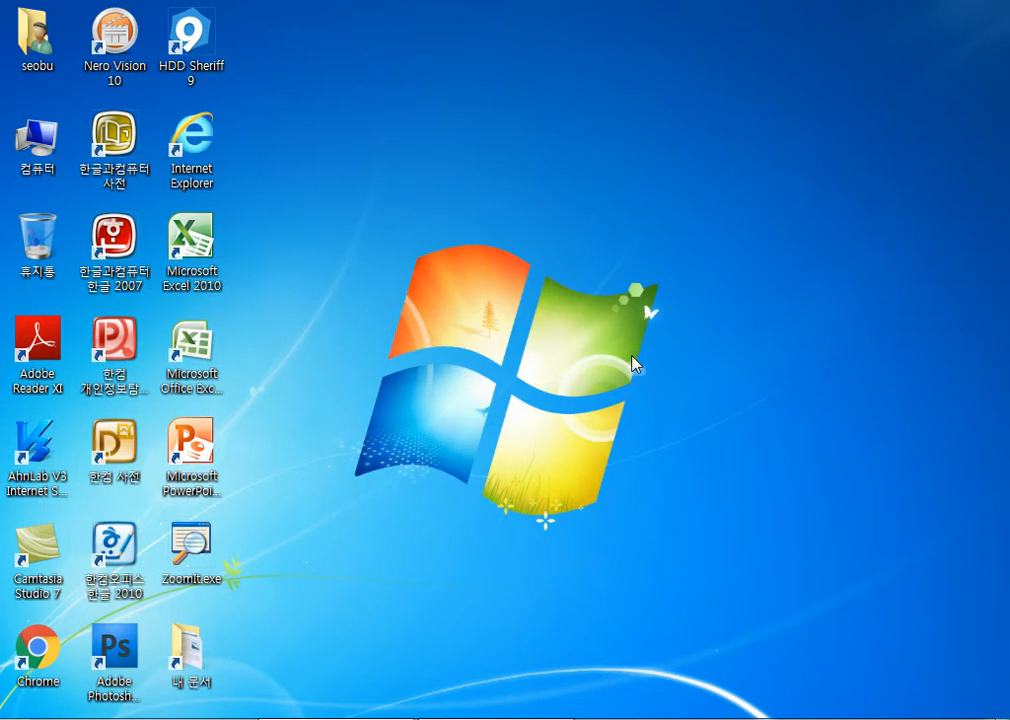
{"action": "double_click", "coordinate": [190, 240]}
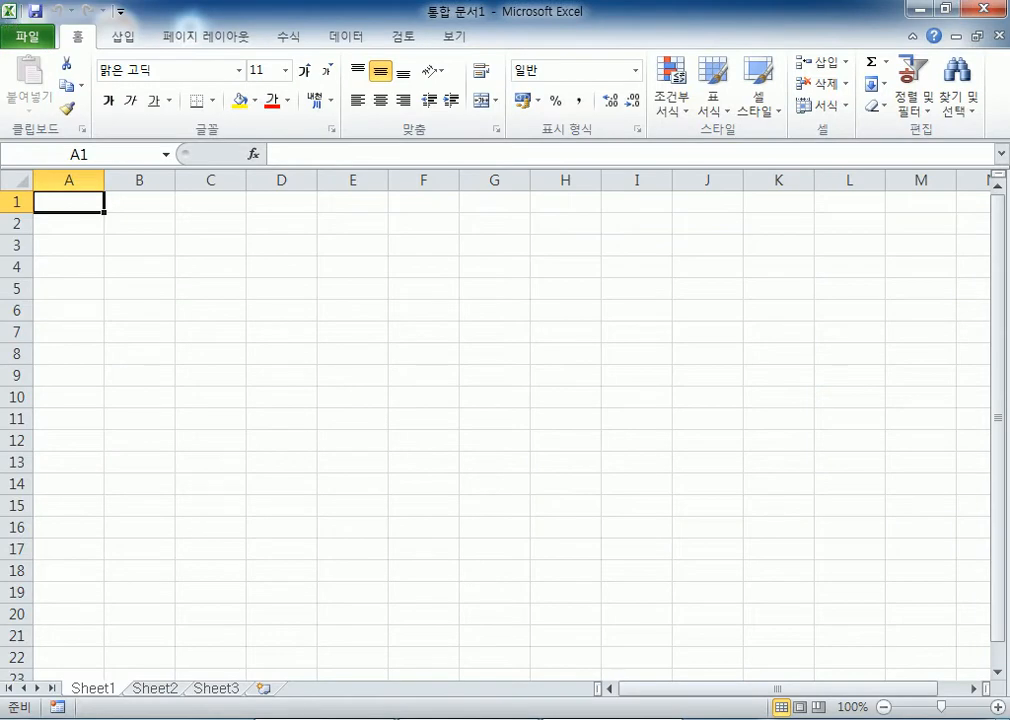
Step: Start Notepad (메모장) and Calculator (계산기) from Windows, and move each window over the Excel workbook
{"action": "key", "text": "super"}
{"action": "left_click", "coordinate": [101, 322]}
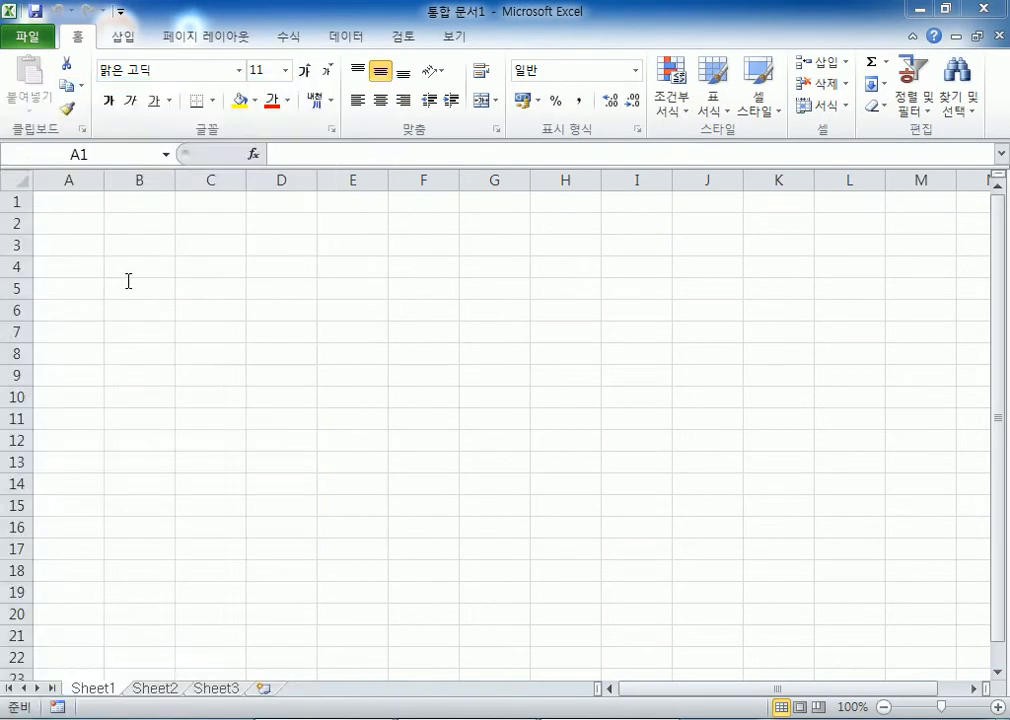
{"action": "left_click_drag", "start_coordinate": [241, 34], "coordinate": [322, 32]}
{"action": "left_click", "coordinate": [22, 718]}
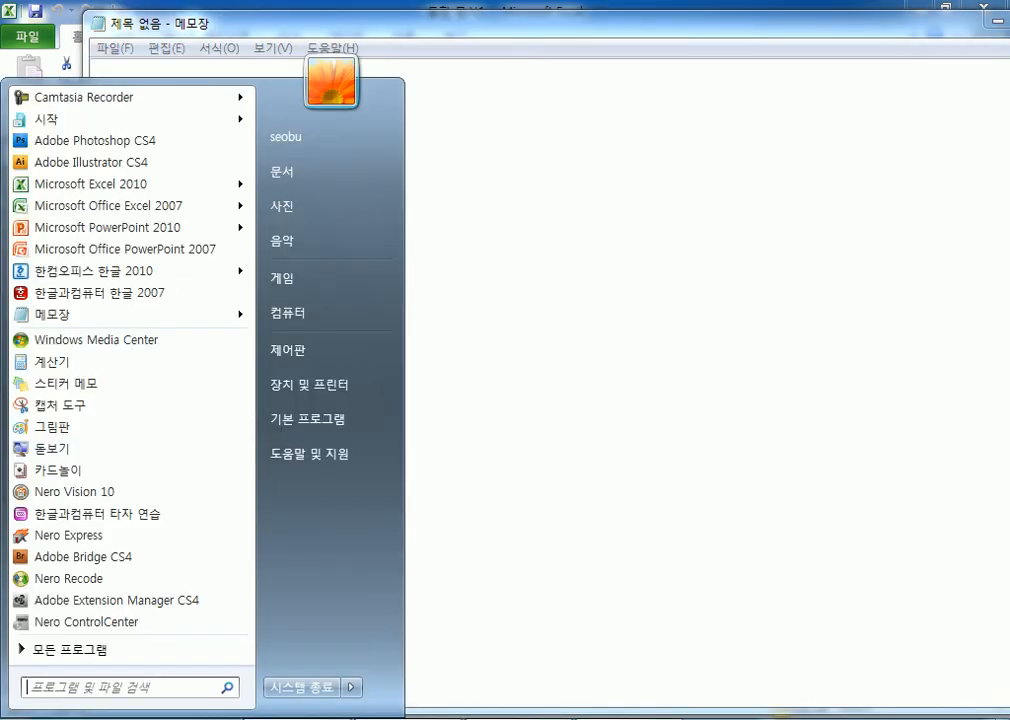
{"action": "left_click", "coordinate": [83, 360]}
{"action": "left_click_drag", "start_coordinate": [193, 123], "coordinate": [313, 92]}
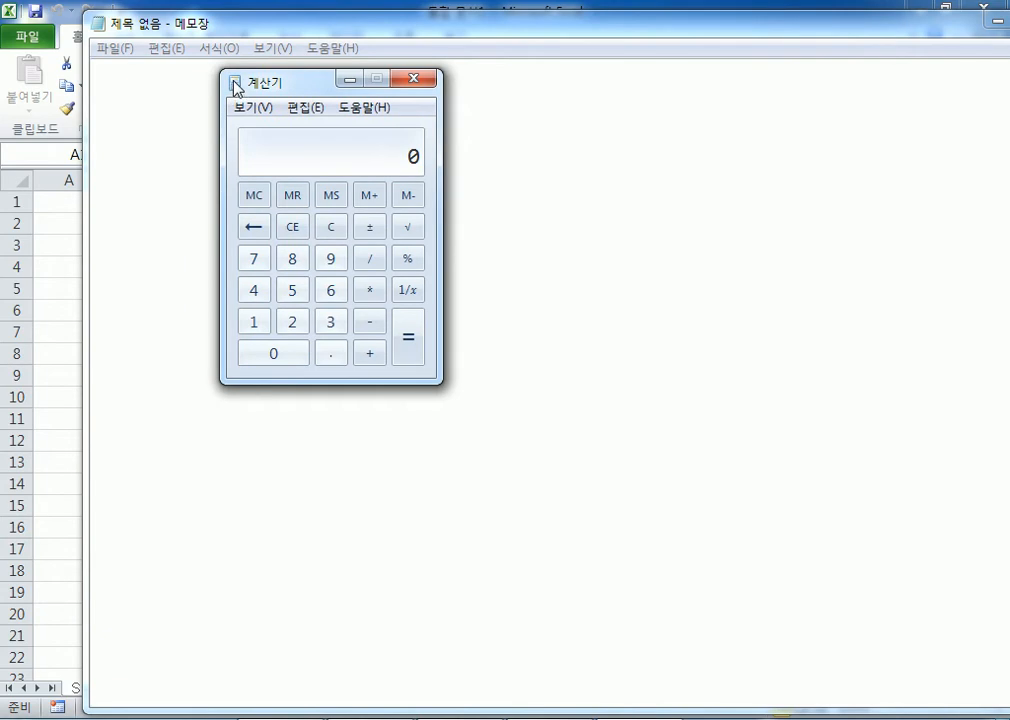
Step: Close the Calculator, Notepad and Excel windows one after another, and start Excel 2010 again from the desktop
{"action": "double_click", "coordinate": [236, 86]}
{"action": "double_click", "coordinate": [98, 23]}
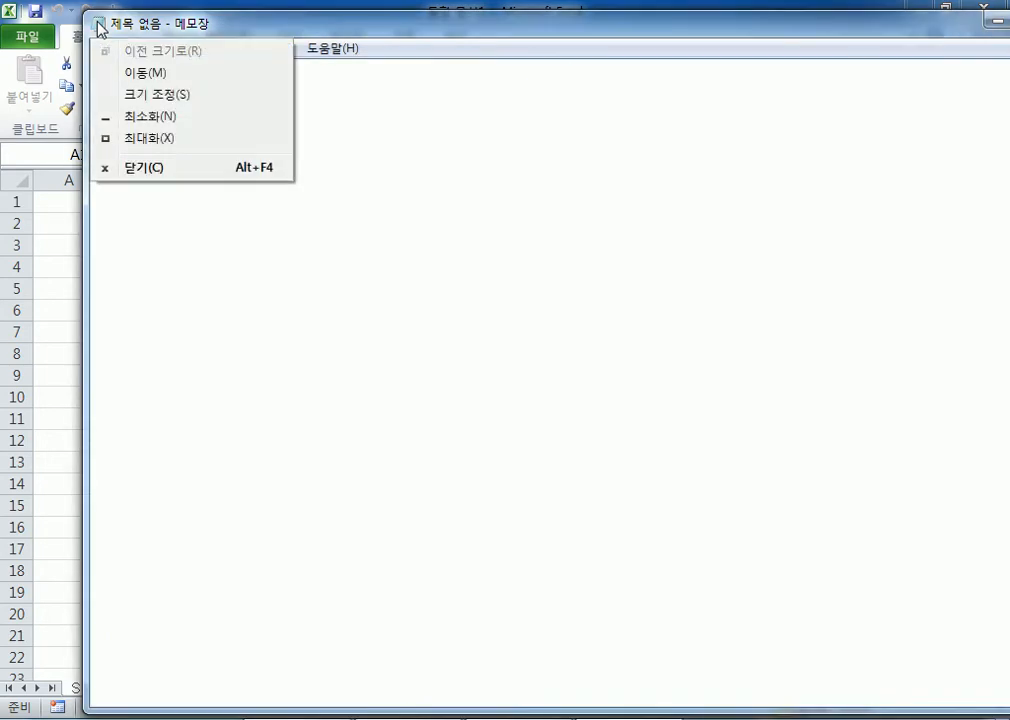
{"action": "double_click", "coordinate": [17, 14]}
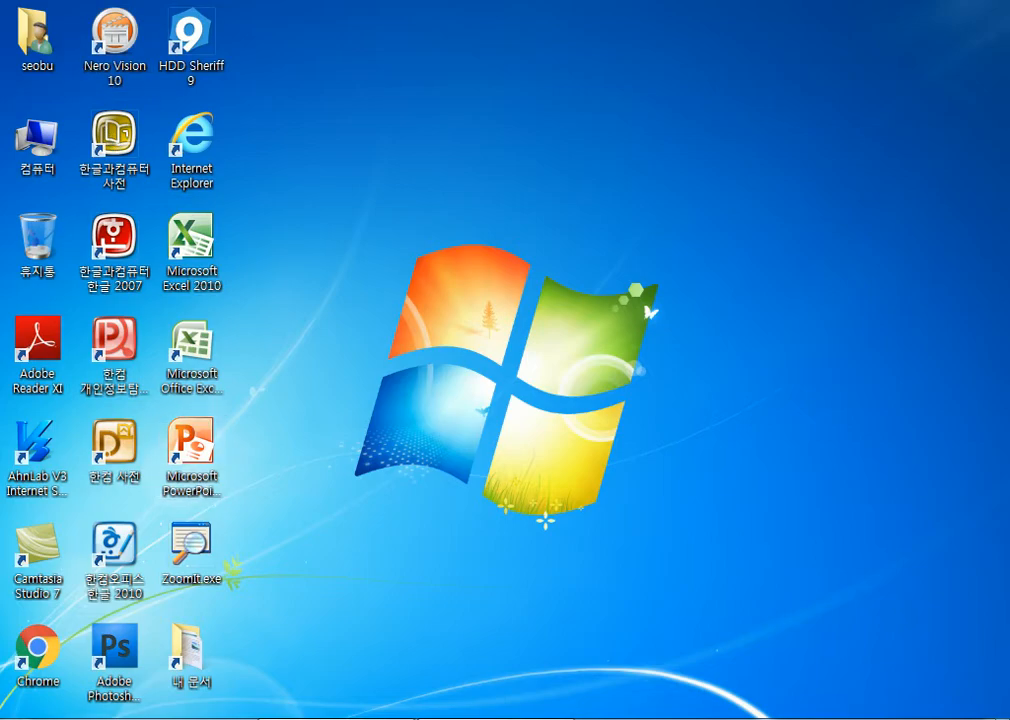
{"action": "double_click", "coordinate": [188, 240]}
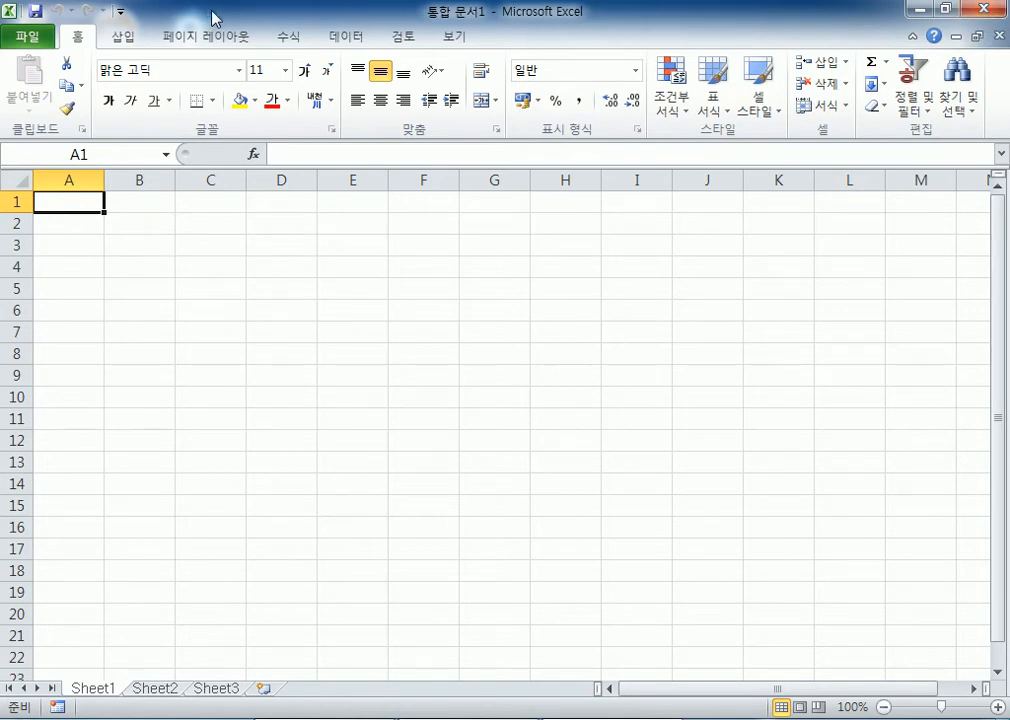
Step: Switch to the Naver browser window and the Chrome window showing the Excel 2010 book cover, and close each one
{"action": "left_click", "coordinate": [28, 718]}
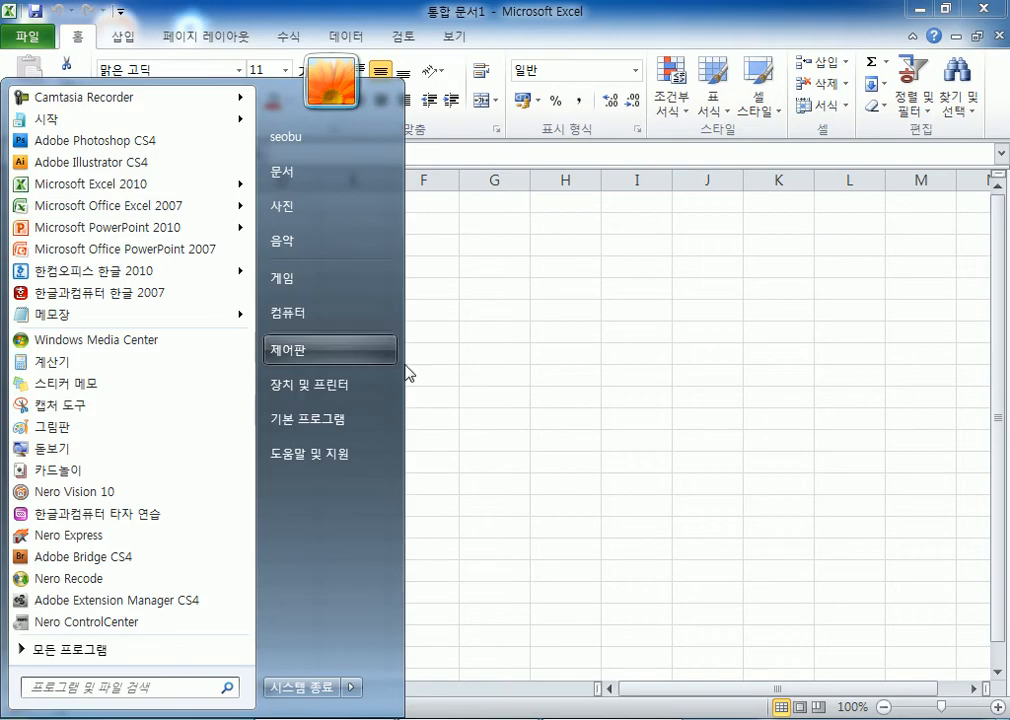
{"action": "left_click", "coordinate": [286, 718]}
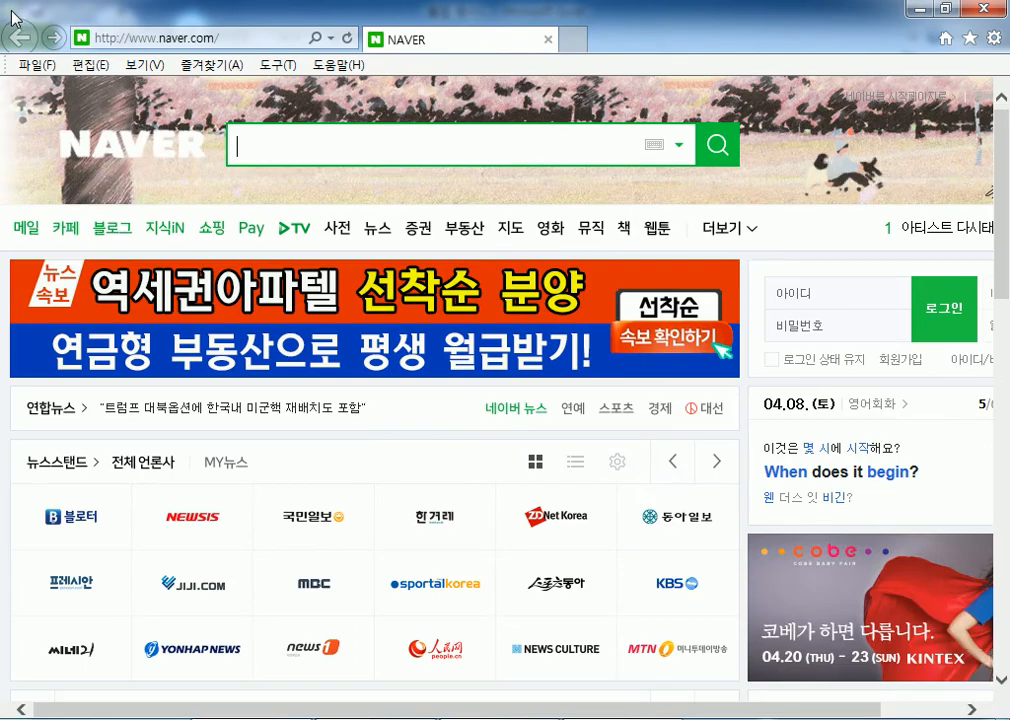
{"action": "double_click", "coordinate": [11, 15]}
{"action": "left_click", "coordinate": [356, 719]}
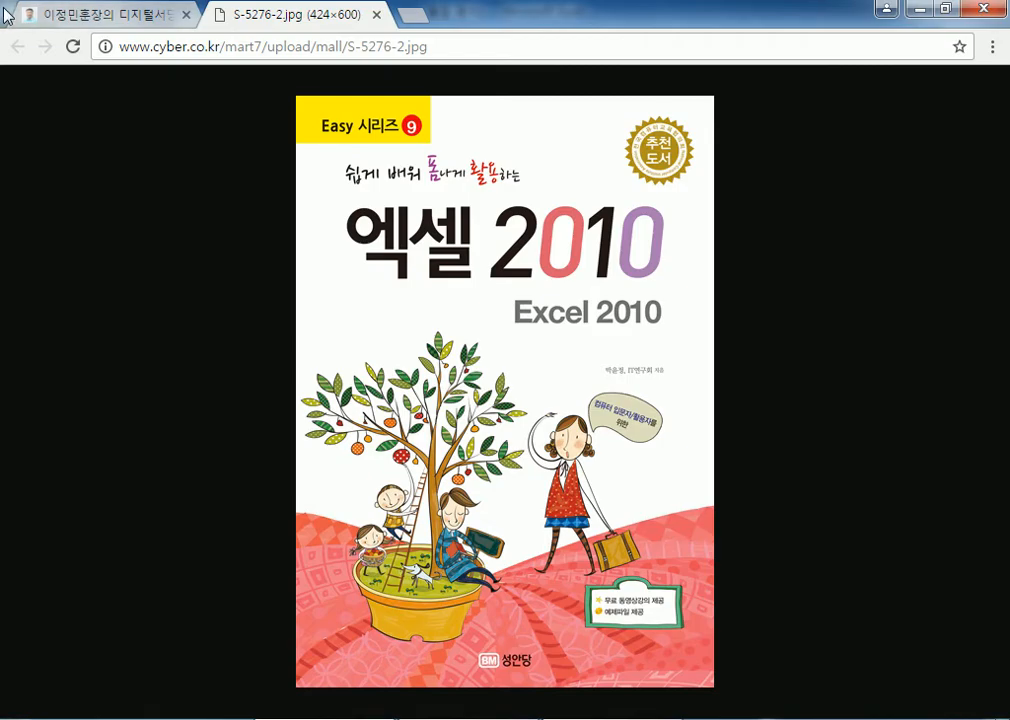
{"action": "double_click", "coordinate": [4, 15]}
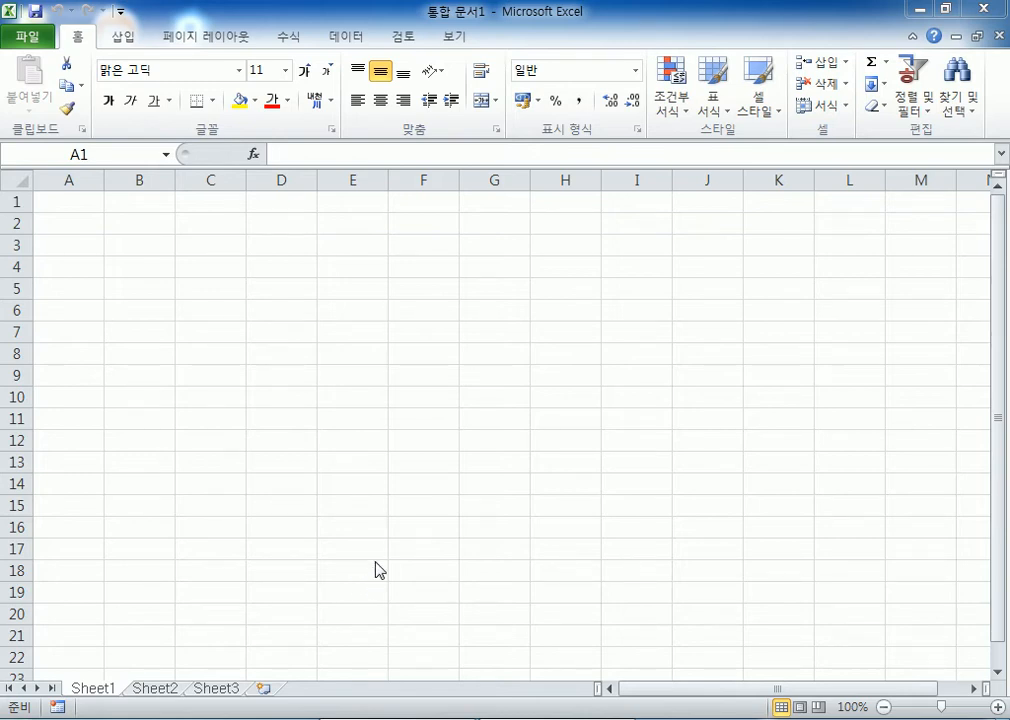
Step: Show and hide the File view, ending back on the empty worksheet
{"action": "left_click", "coordinate": [32, 39]}
{"action": "left_click", "coordinate": [30, 40]}
{"action": "left_click", "coordinate": [30, 40]}
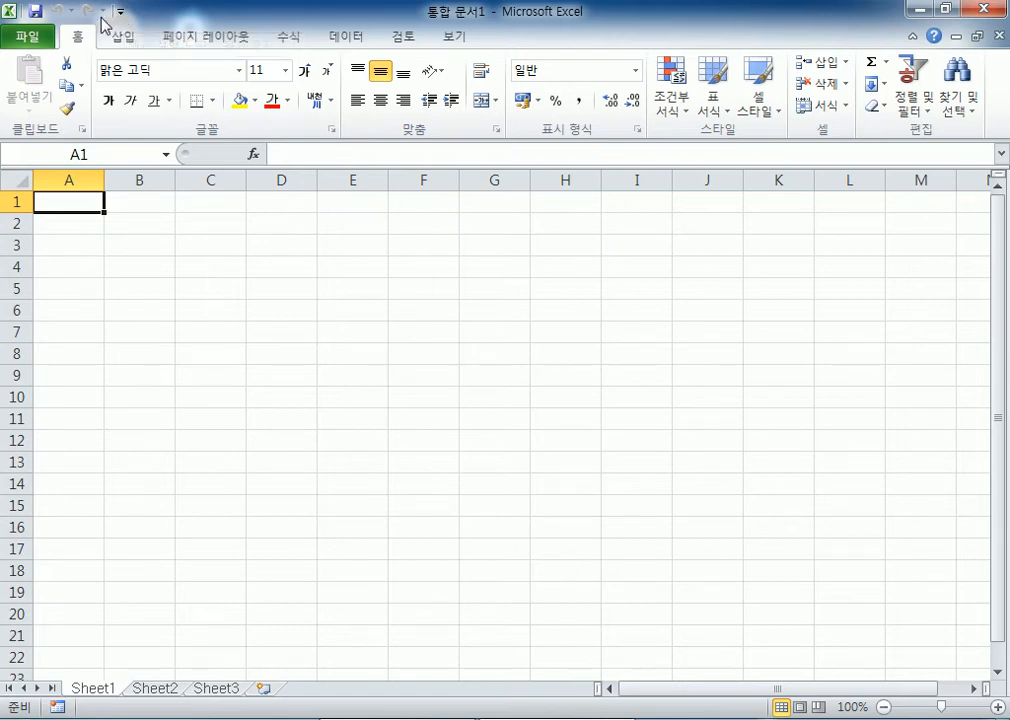
Step: Look through the font, size, underline, border, fill colour, font colour and phonetic guide choices without applying any
{"action": "left_click", "coordinate": [241, 71]}
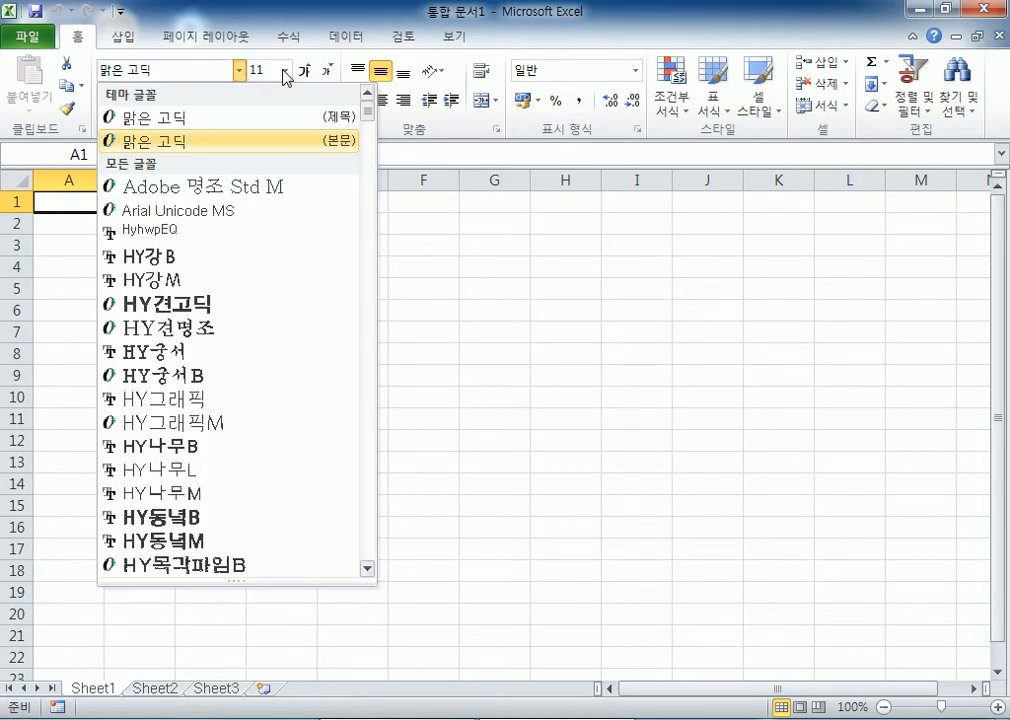
{"action": "left_click", "coordinate": [284, 72]}
{"action": "left_click", "coordinate": [285, 72]}
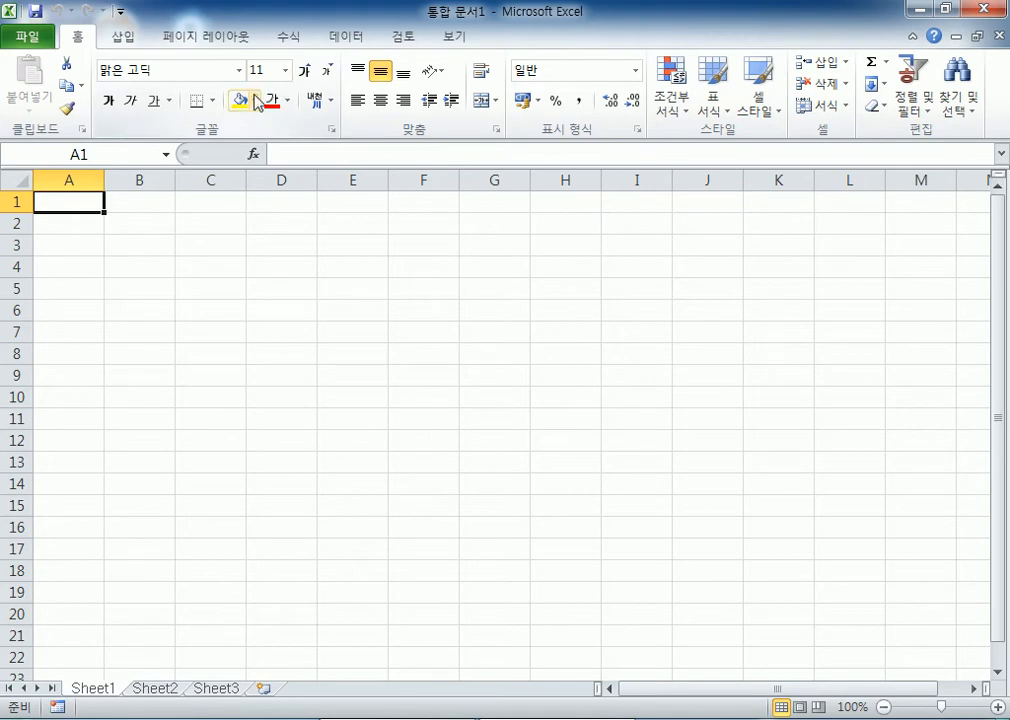
{"action": "left_click", "coordinate": [172, 102]}
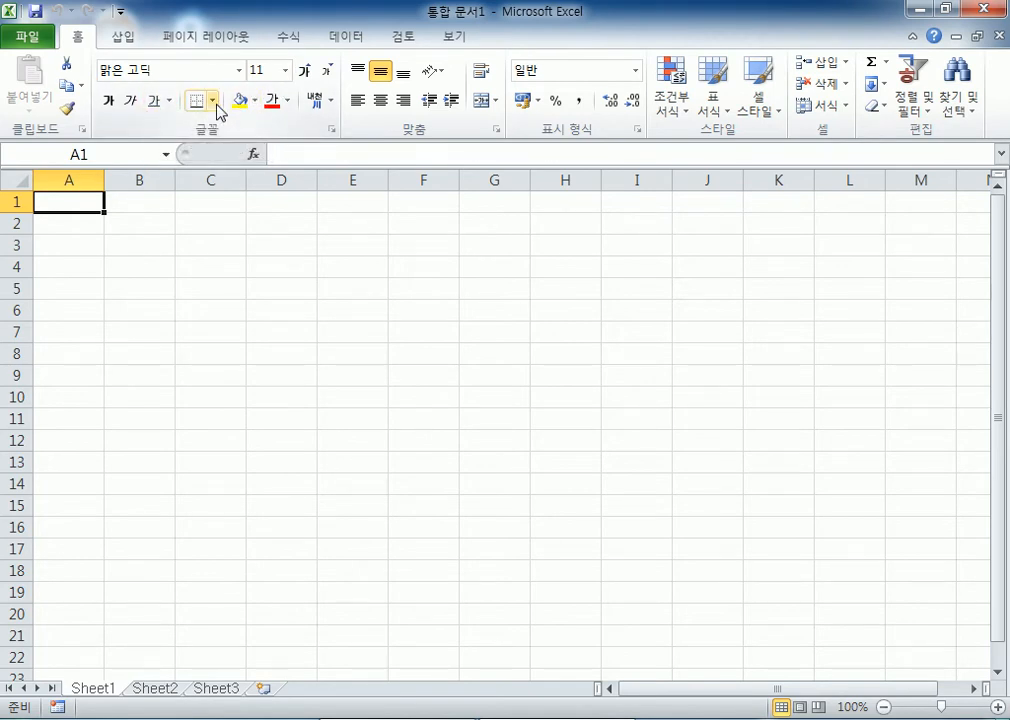
{"action": "left_click", "coordinate": [213, 101]}
{"action": "left_click", "coordinate": [215, 102]}
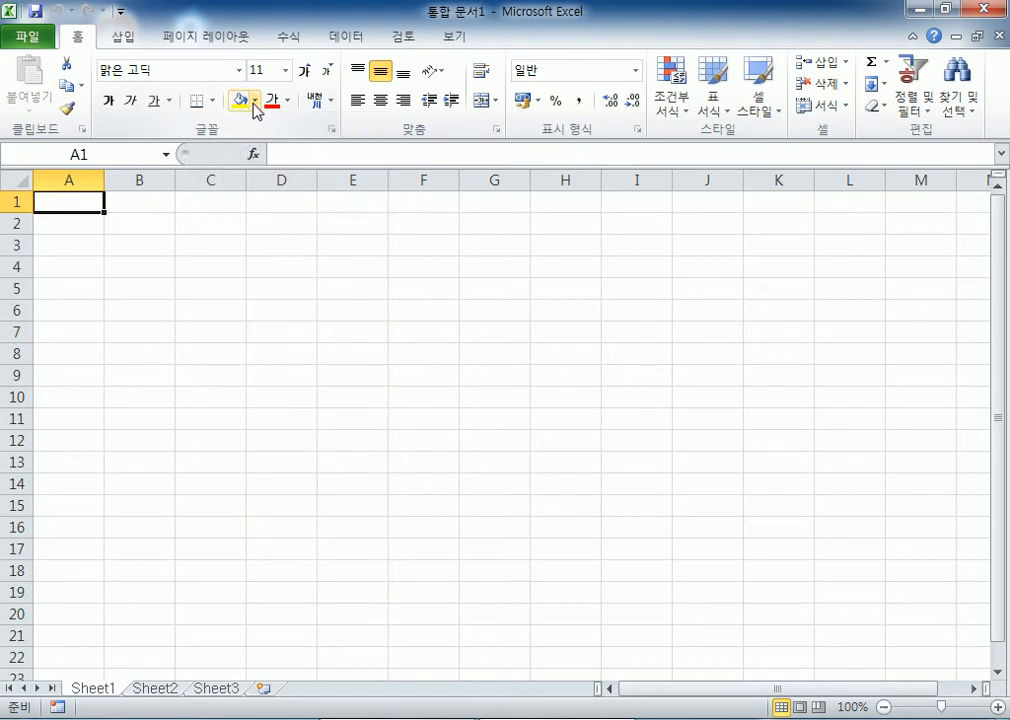
{"action": "left_click", "coordinate": [255, 101]}
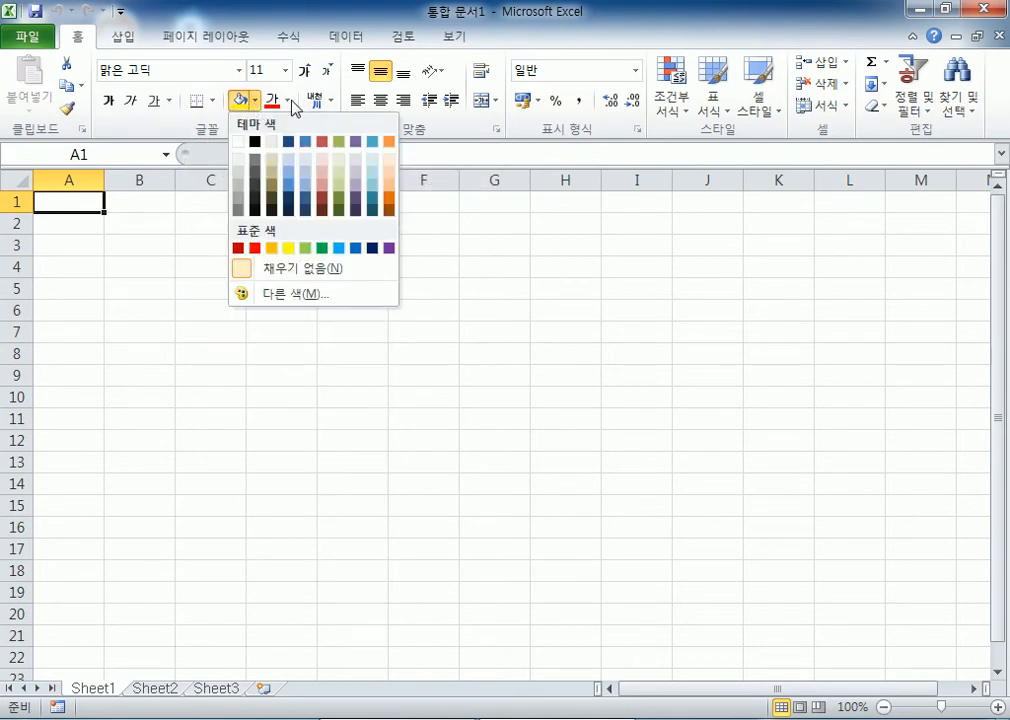
{"action": "left_click", "coordinate": [288, 101]}
{"action": "left_click", "coordinate": [330, 101]}
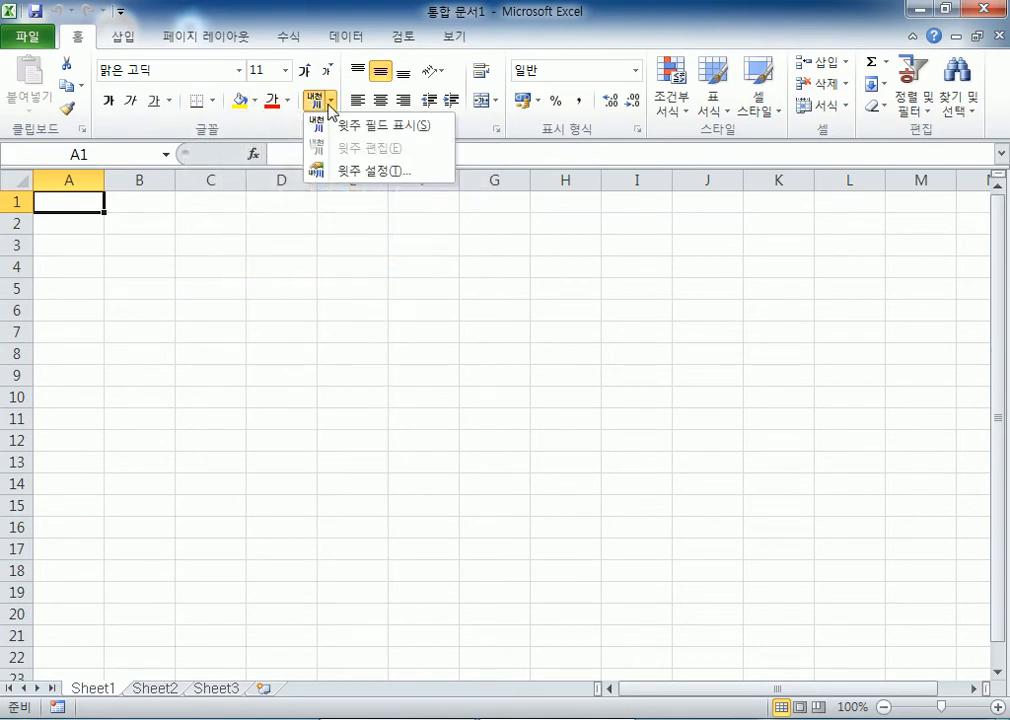
{"action": "left_click", "coordinate": [481, 22]}
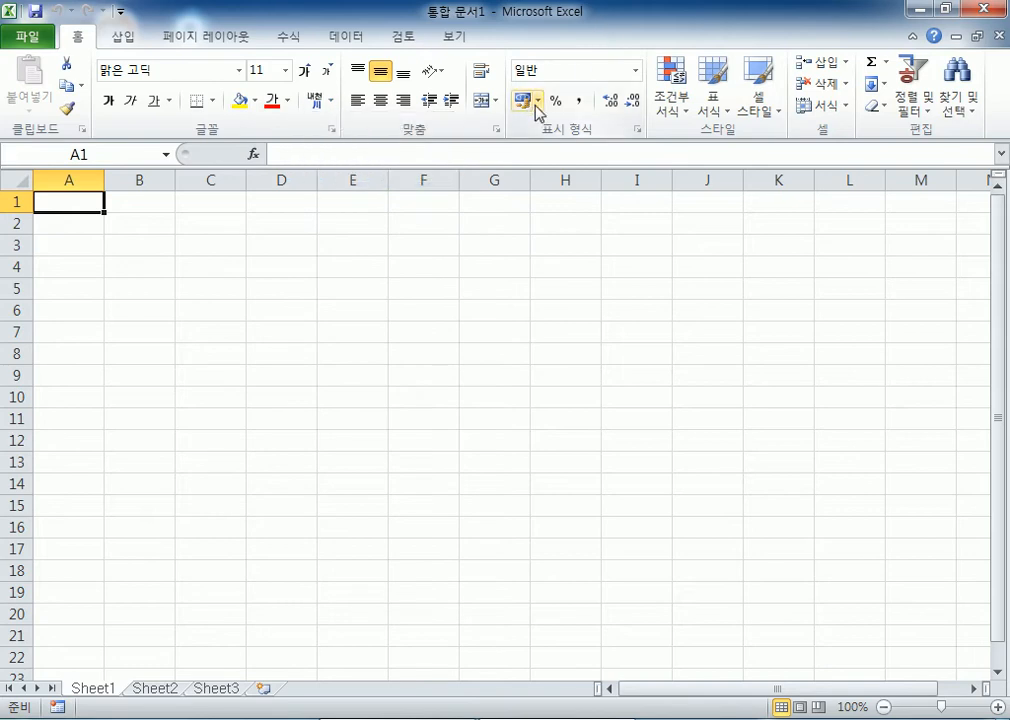
Step: Look through the accounting number format, conditional formatting and table format choices without applying any
{"action": "left_click", "coordinate": [537, 102]}
{"action": "left_click", "coordinate": [687, 96]}
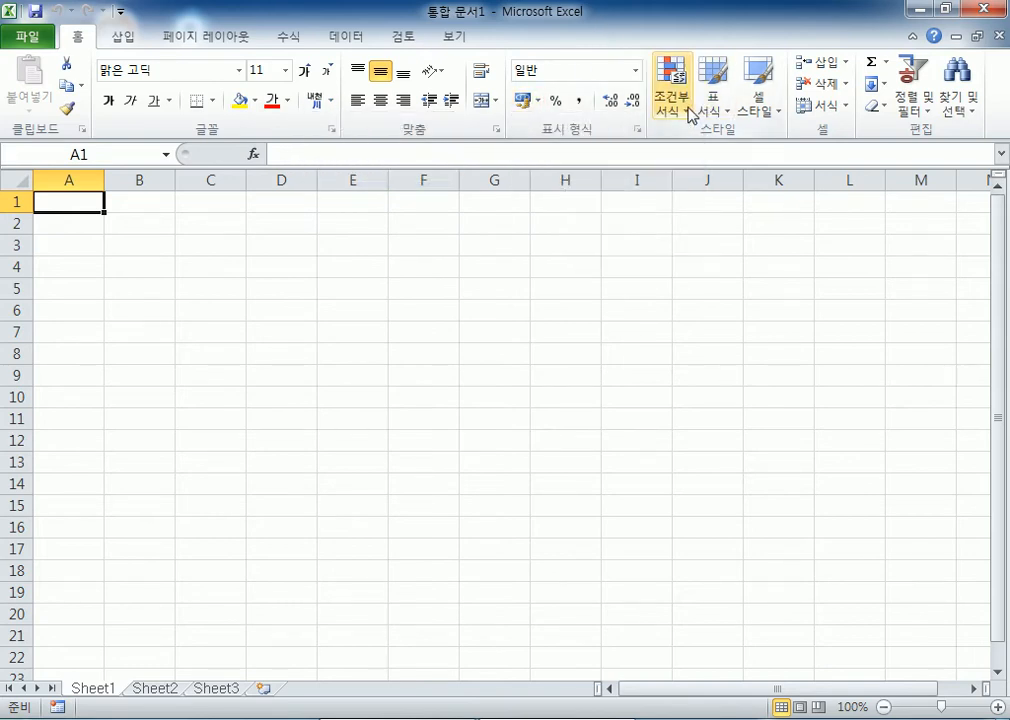
{"action": "left_click", "coordinate": [688, 108]}
{"action": "left_click", "coordinate": [721, 107]}
{"action": "left_click", "coordinate": [721, 107]}
{"action": "left_click", "coordinate": [721, 107]}
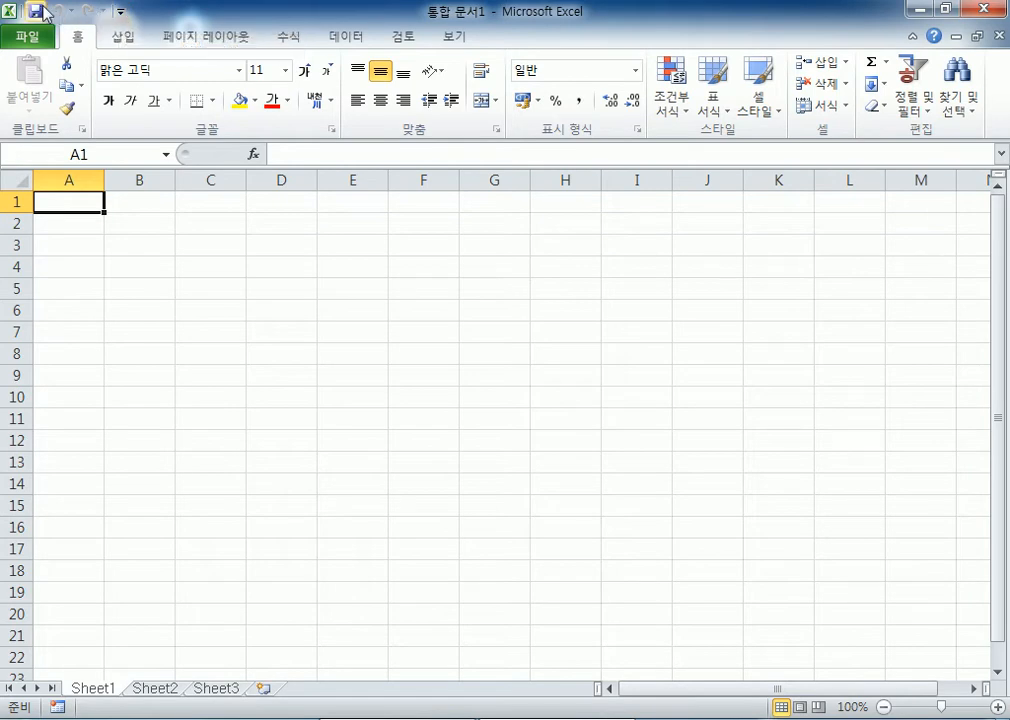
Step: Look through the File view and the Insert and View command sets, and return to the Home commands
{"action": "left_click", "coordinate": [38, 42]}
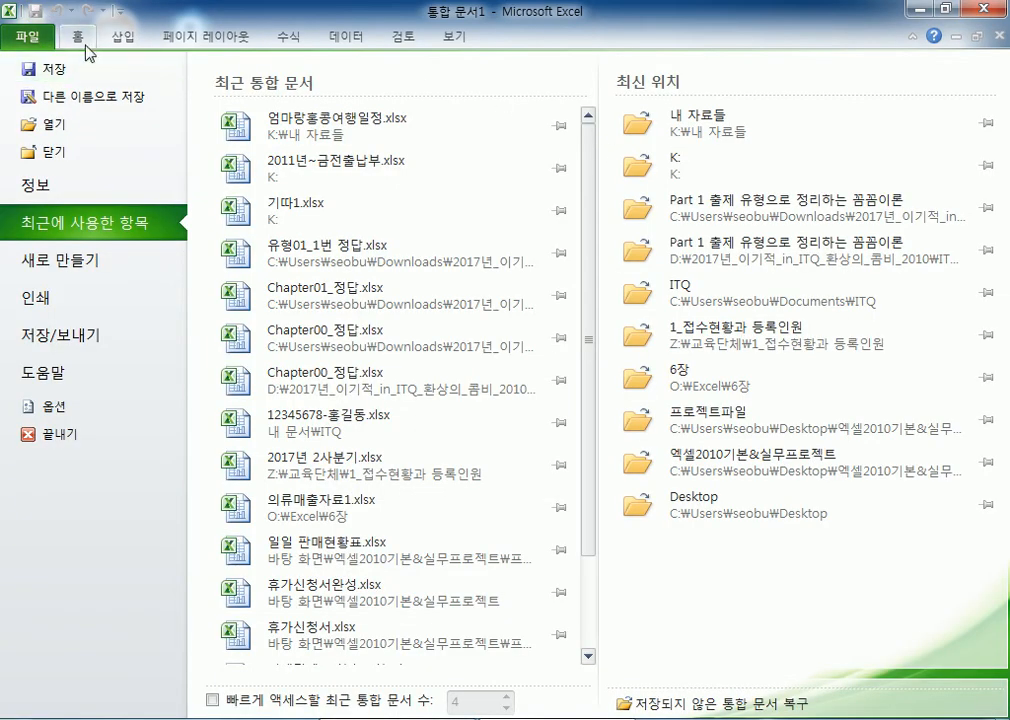
{"action": "left_click", "coordinate": [81, 43]}
{"action": "left_click", "coordinate": [123, 40]}
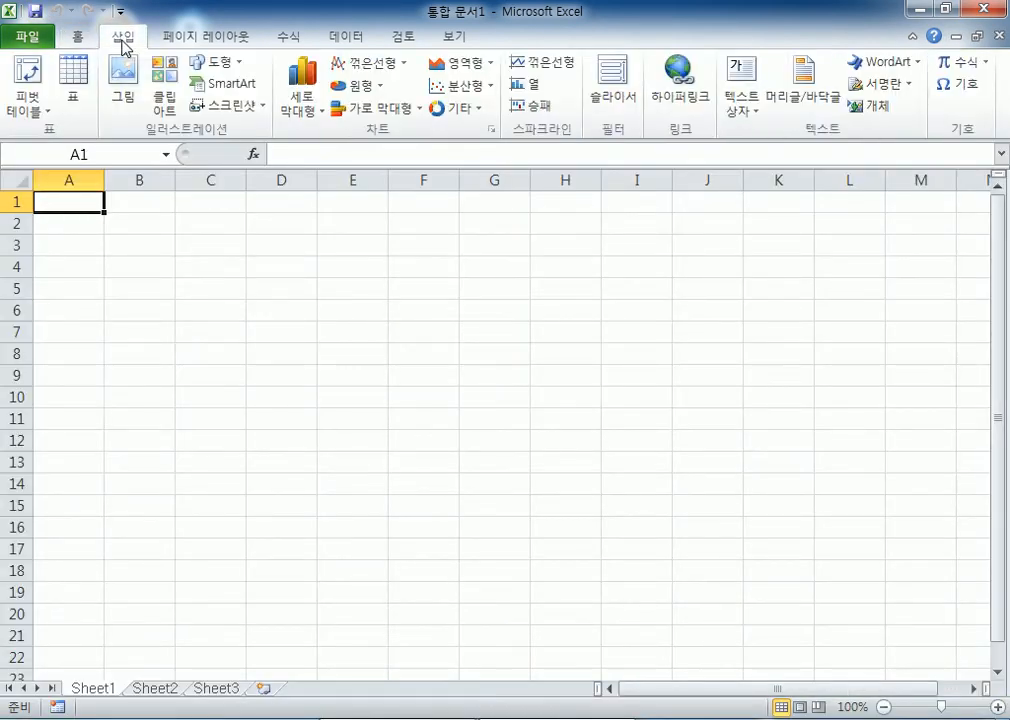
{"action": "left_click", "coordinate": [455, 40]}
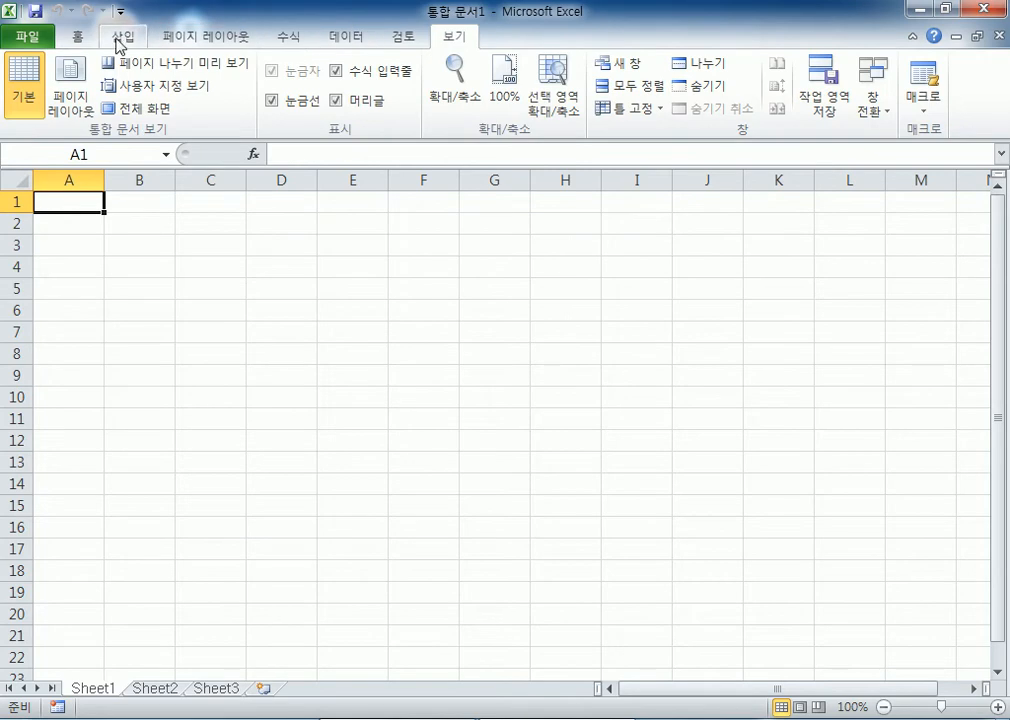
{"action": "left_click", "coordinate": [80, 38]}
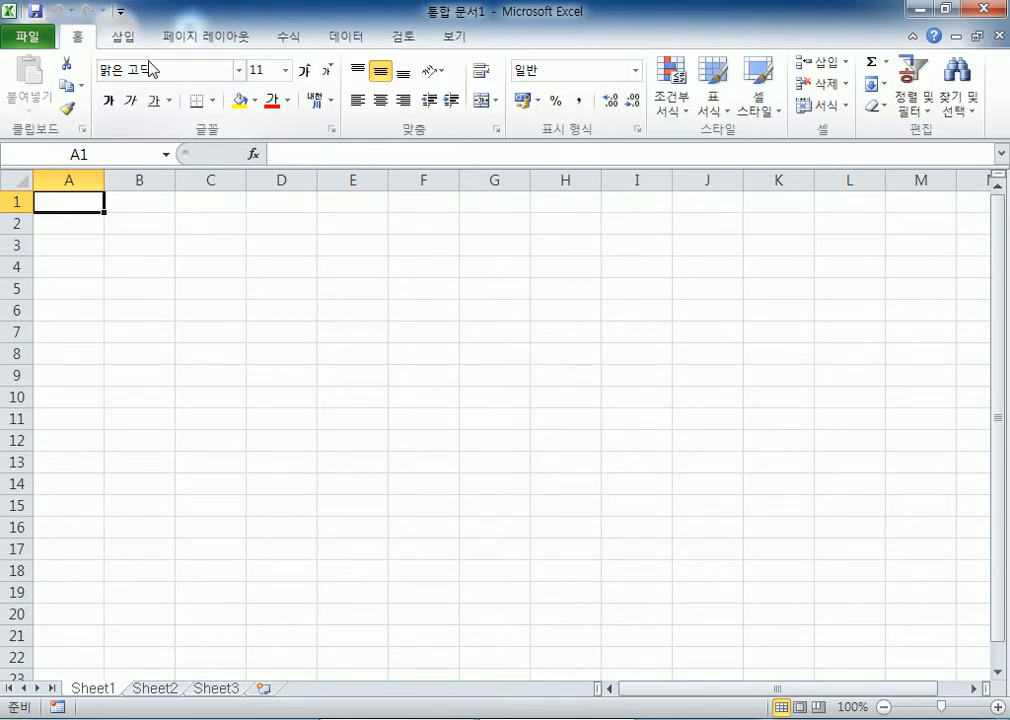
Step: Add the Open (열기) and Print Preview and Print (인쇄 미리 보기 및 인쇄) commands to the Quick Access Toolbar
{"action": "left_click", "coordinate": [120, 13]}
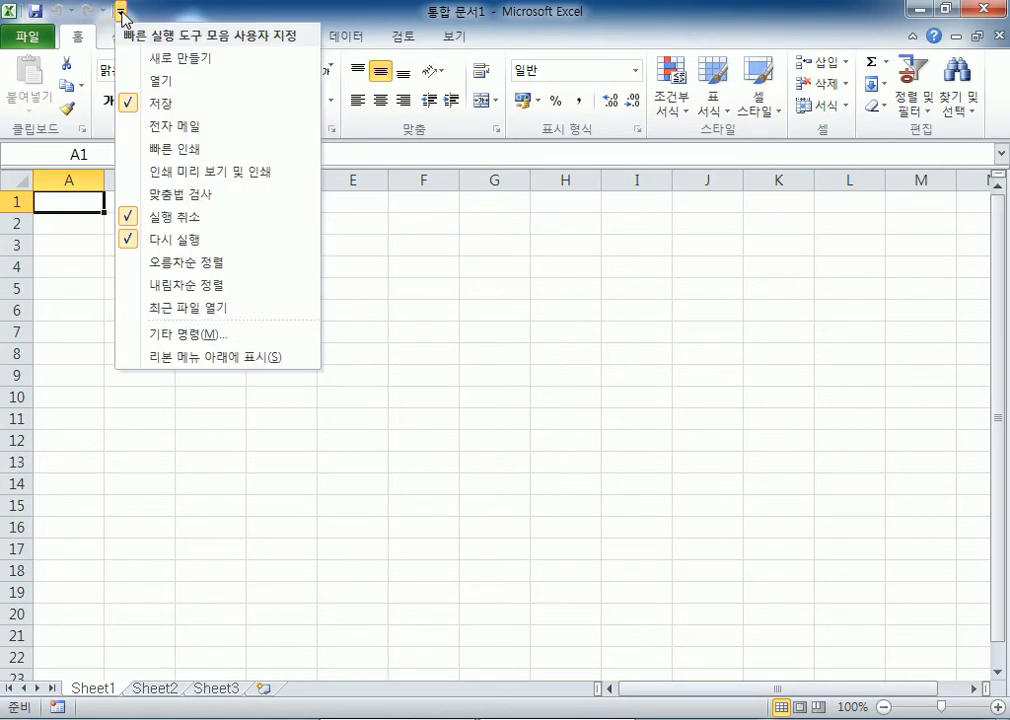
{"action": "left_click", "coordinate": [120, 13]}
{"action": "left_click", "coordinate": [120, 14]}
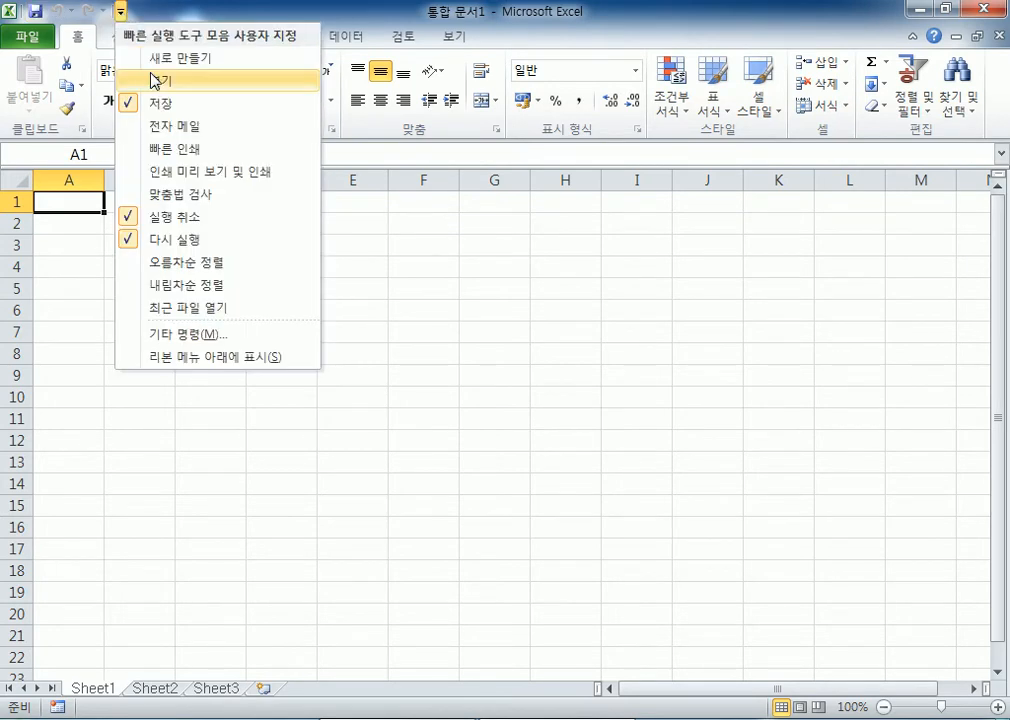
{"action": "left_click", "coordinate": [157, 82]}
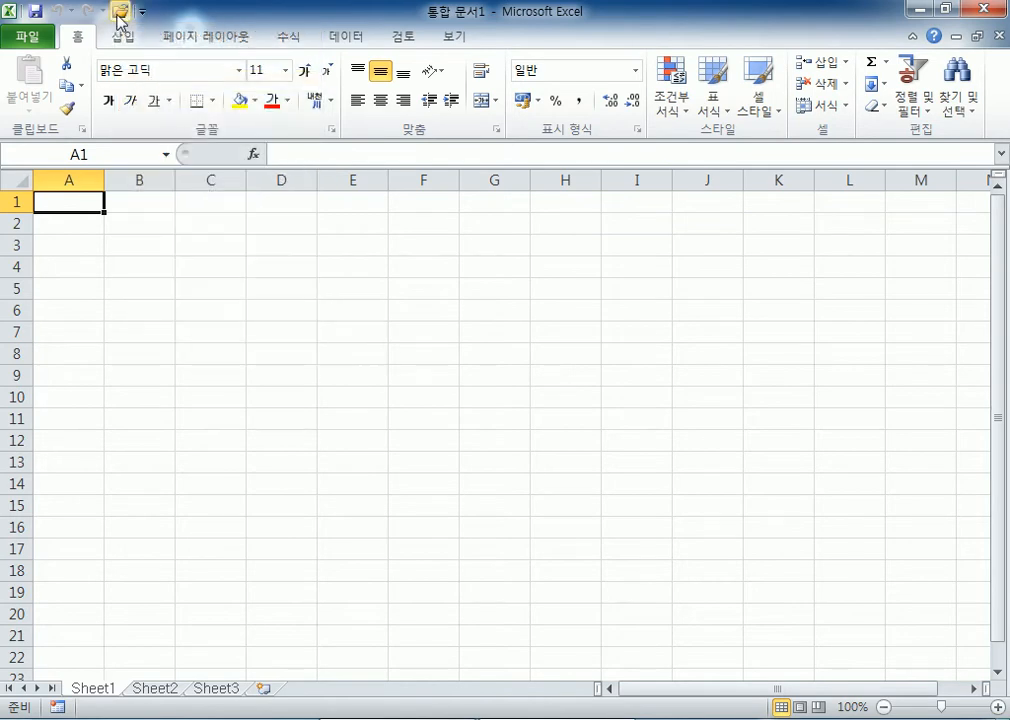
{"action": "left_click", "coordinate": [145, 14]}
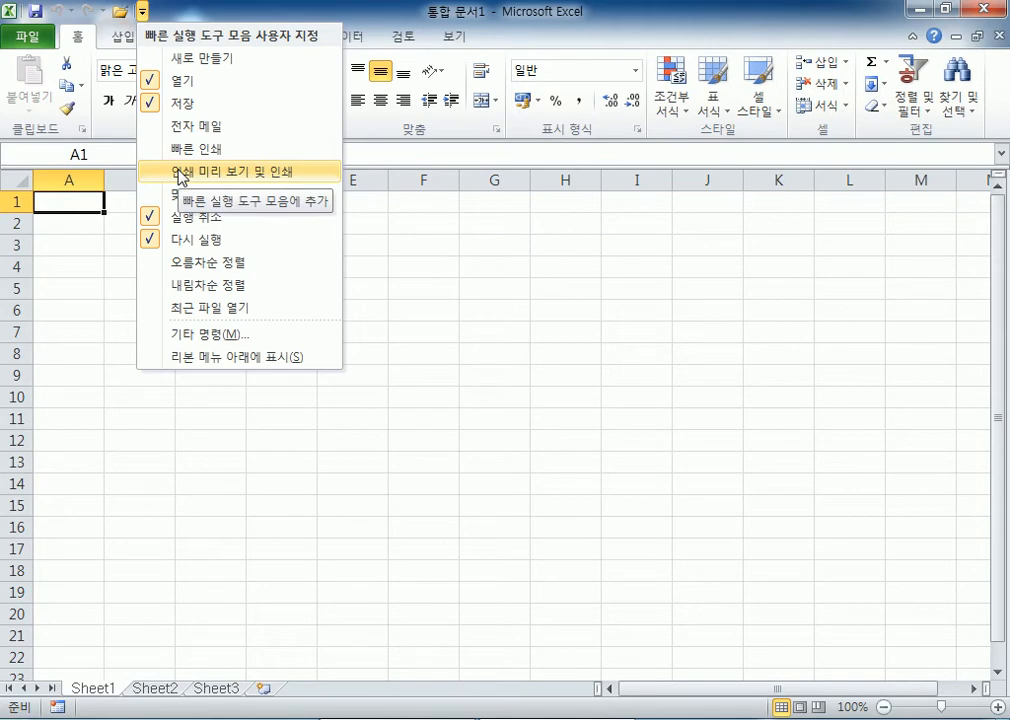
{"action": "left_click", "coordinate": [181, 176]}
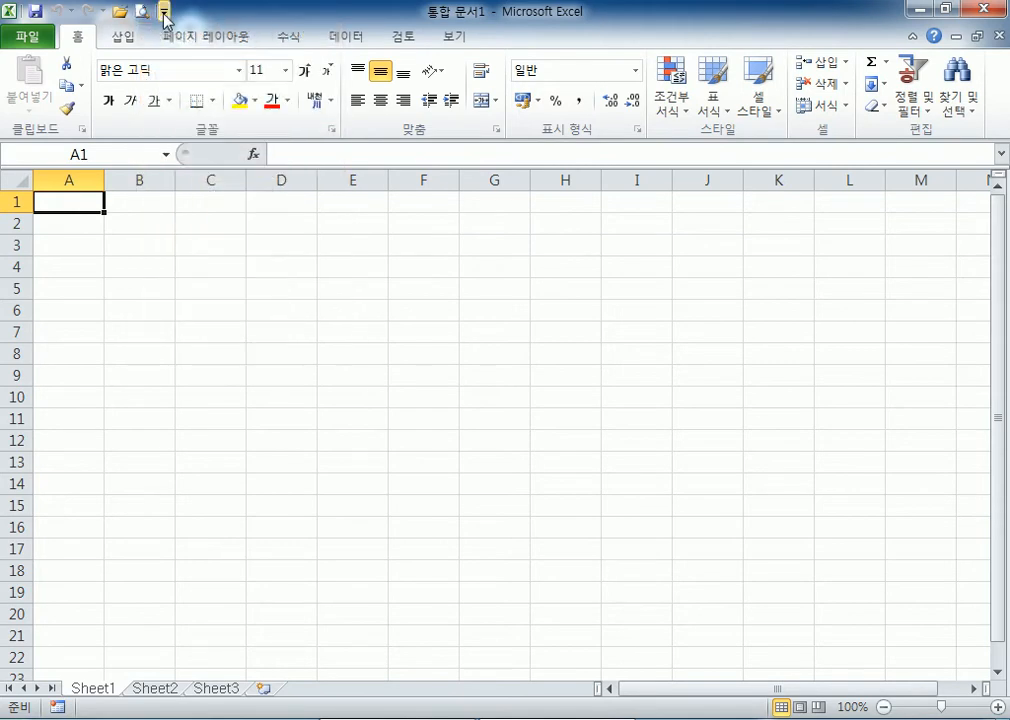
Step: Examine the full Quick Access Toolbar customization options in Excel Options and cancel without changes
{"action": "left_click", "coordinate": [164, 12]}
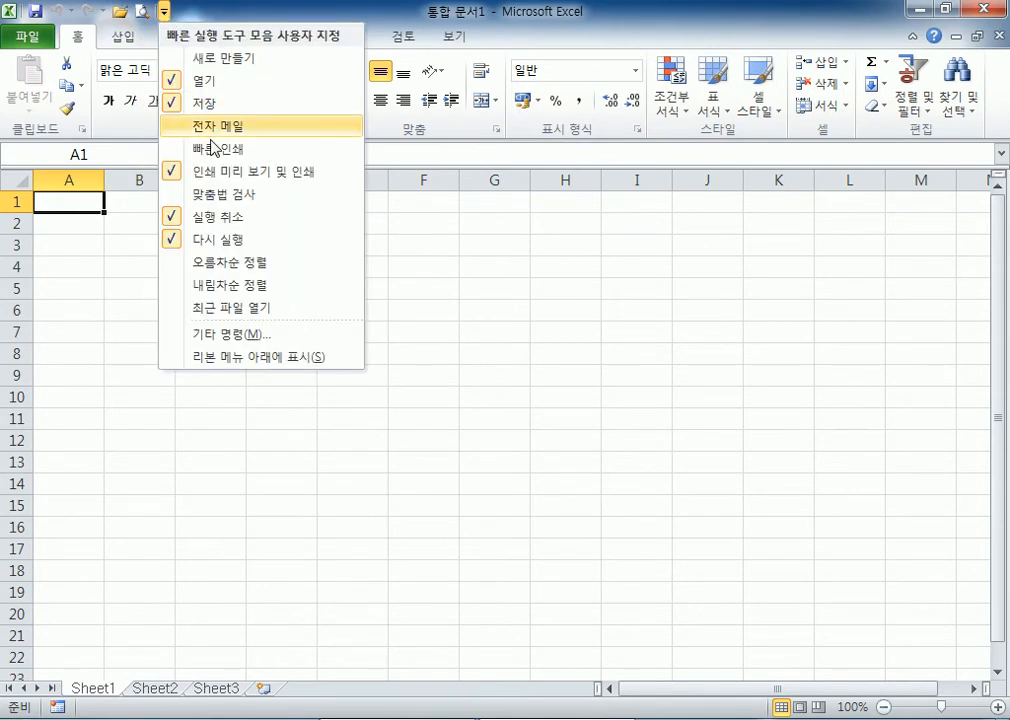
{"action": "left_click", "coordinate": [205, 338]}
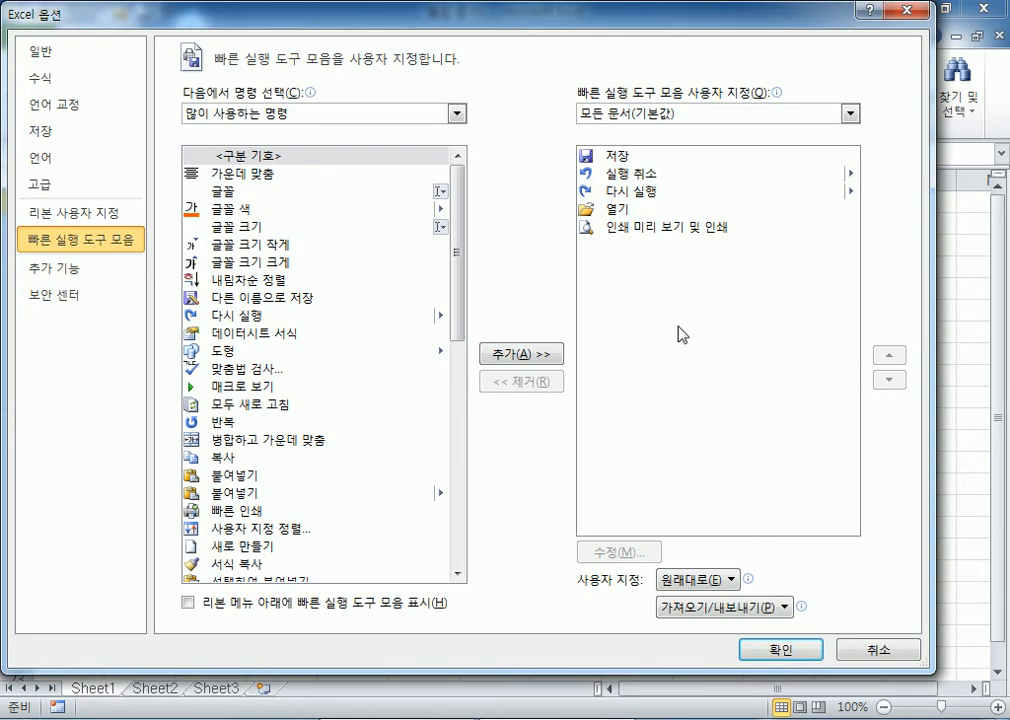
{"action": "left_click", "coordinate": [879, 650]}
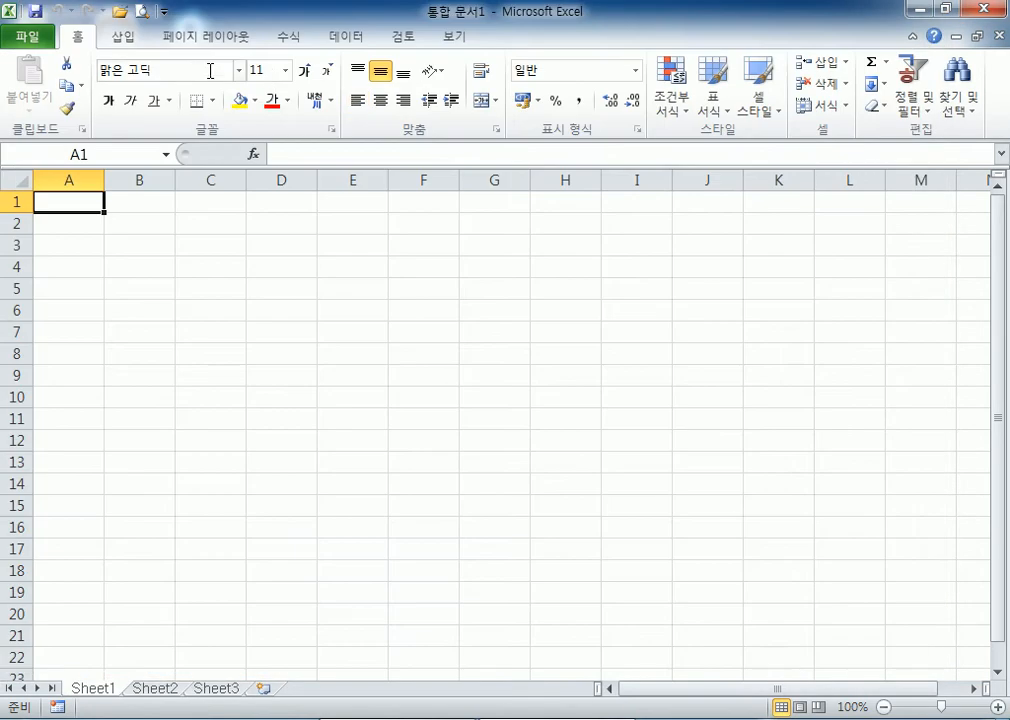
Step: Remove the Open (열기) and Print Preview and Print (인쇄 미리 보기 및 인쇄) commands from the Quick Access Toolbar
{"action": "left_click", "coordinate": [163, 11]}
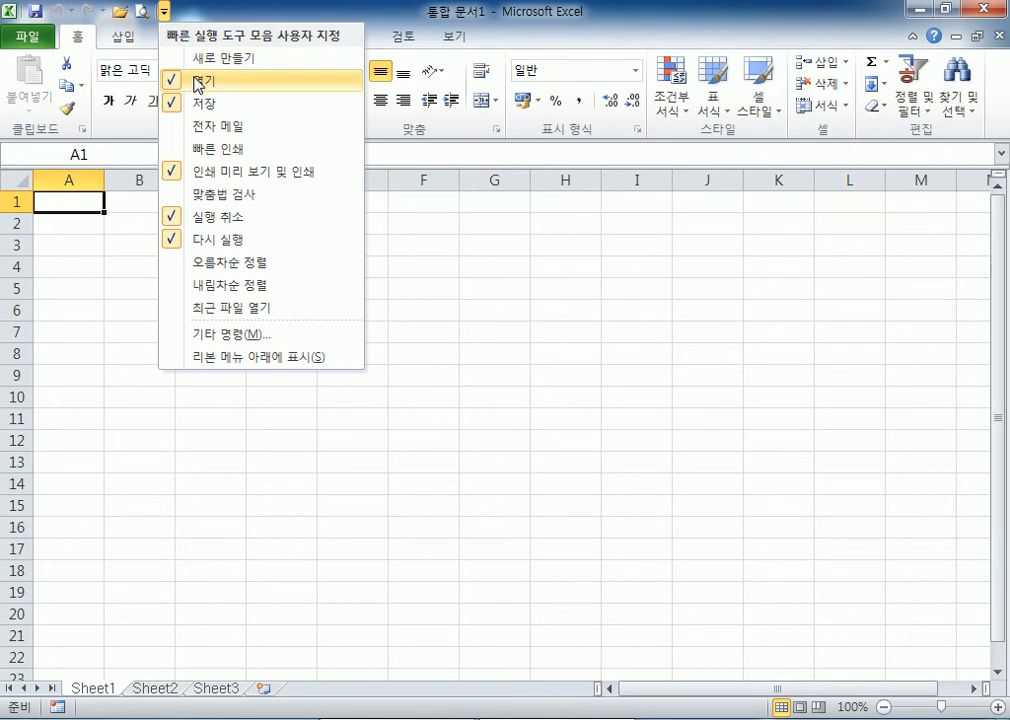
{"action": "left_click", "coordinate": [198, 81]}
{"action": "left_click", "coordinate": [141, 11]}
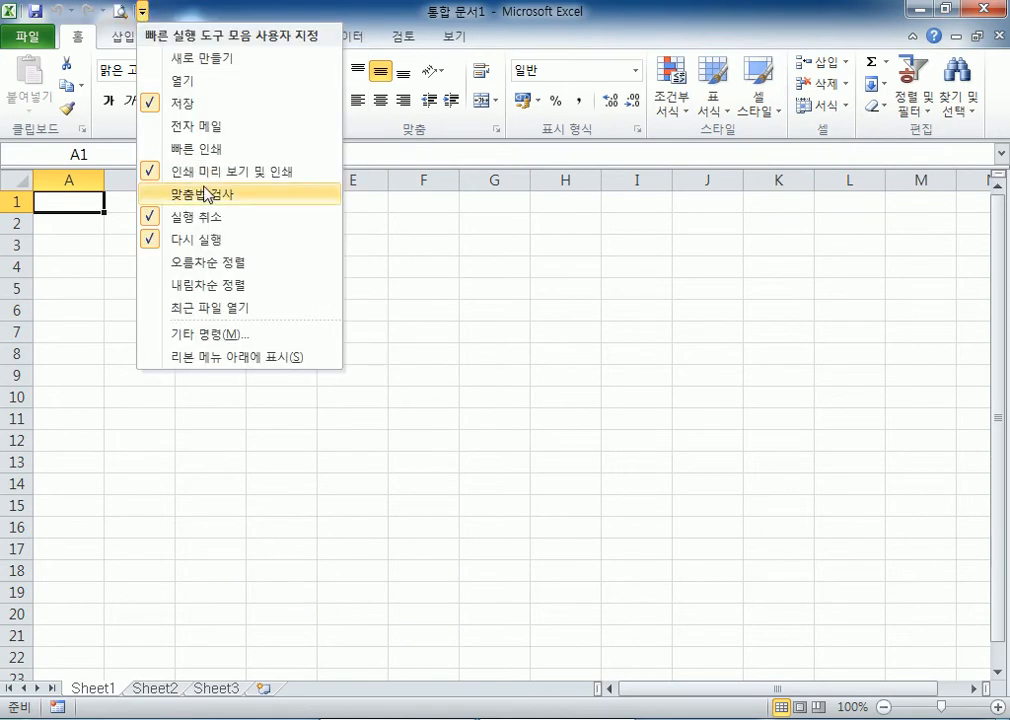
{"action": "left_click", "coordinate": [180, 171]}
Step: Add the Open (열기) and Print Preview and Print (인쇄 미리 보기 및 인쇄) commands back to the Quick Access Toolbar
{"action": "left_click", "coordinate": [120, 11]}
{"action": "left_click", "coordinate": [140, 80]}
{"action": "left_click", "coordinate": [141, 11]}
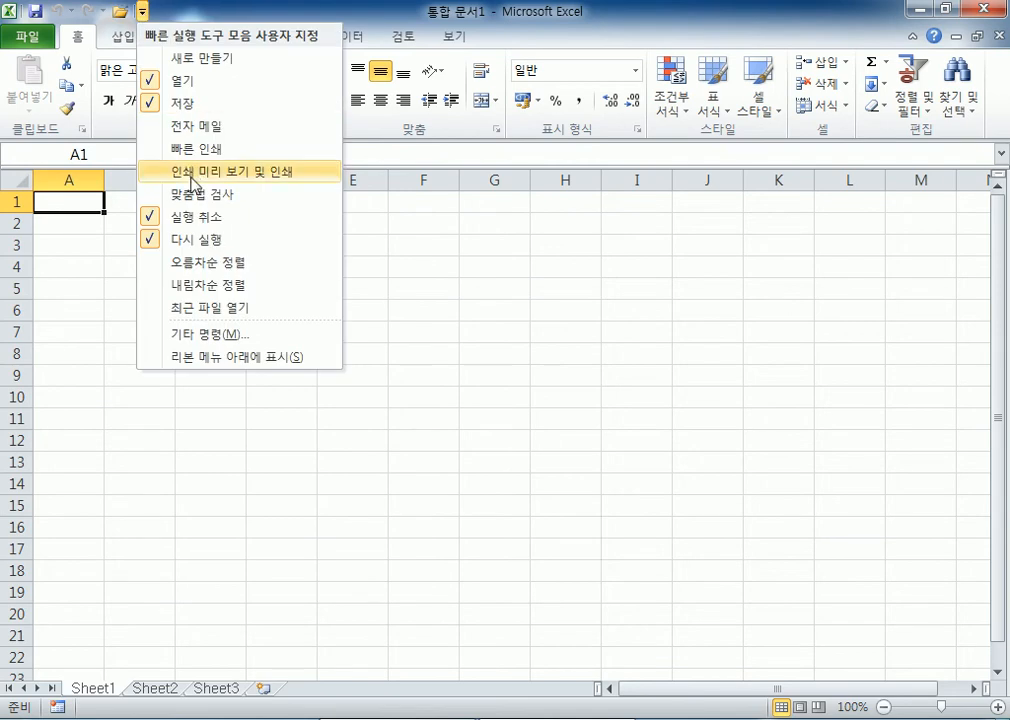
{"action": "left_click", "coordinate": [192, 172]}
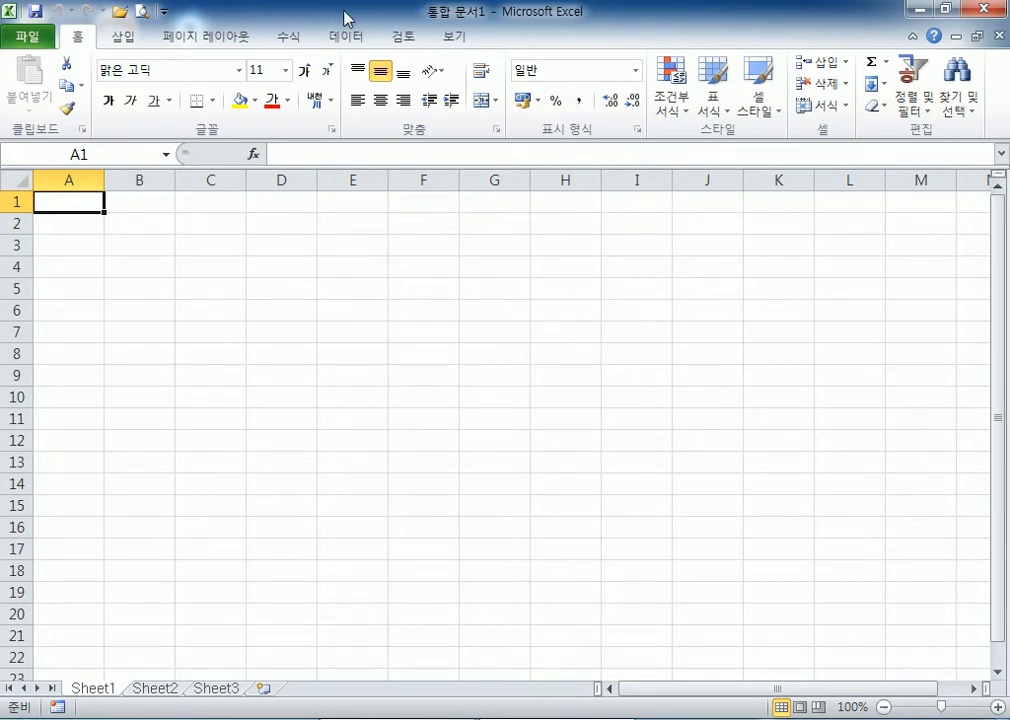
Step: Switch the Excel window repeatedly between its restored and maximized size using the title bar, moving the restored window down on the desktop
{"action": "mouse_move", "coordinate": [399, 17]}
{"action": "left_mouse_down"}
{"action": "mouse_move", "coordinate": [385, 54]}
{"action": "mouse_move", "coordinate": [566, 47]}
{"action": "mouse_move", "coordinate": [440, 45]}
{"action": "mouse_move", "coordinate": [398, 31]}
{"action": "mouse_move", "coordinate": [417, 9]}
{"action": "left_mouse_up"}
{"action": "double_click", "coordinate": [685, 13]}
{"action": "left_click_drag", "start_coordinate": [692, 17], "coordinate": [650, 178]}
{"action": "double_click", "coordinate": [668, 152]}
{"action": "double_click", "coordinate": [688, 22]}
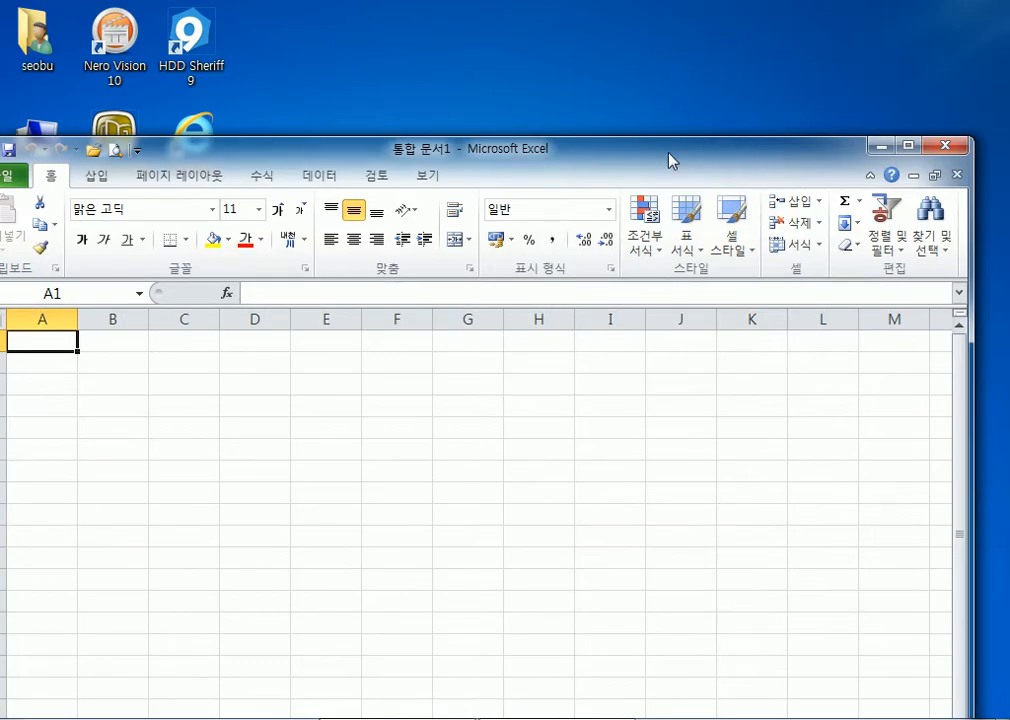
{"action": "double_click", "coordinate": [669, 155]}
{"action": "double_click", "coordinate": [669, 23]}
{"action": "double_click", "coordinate": [640, 155]}
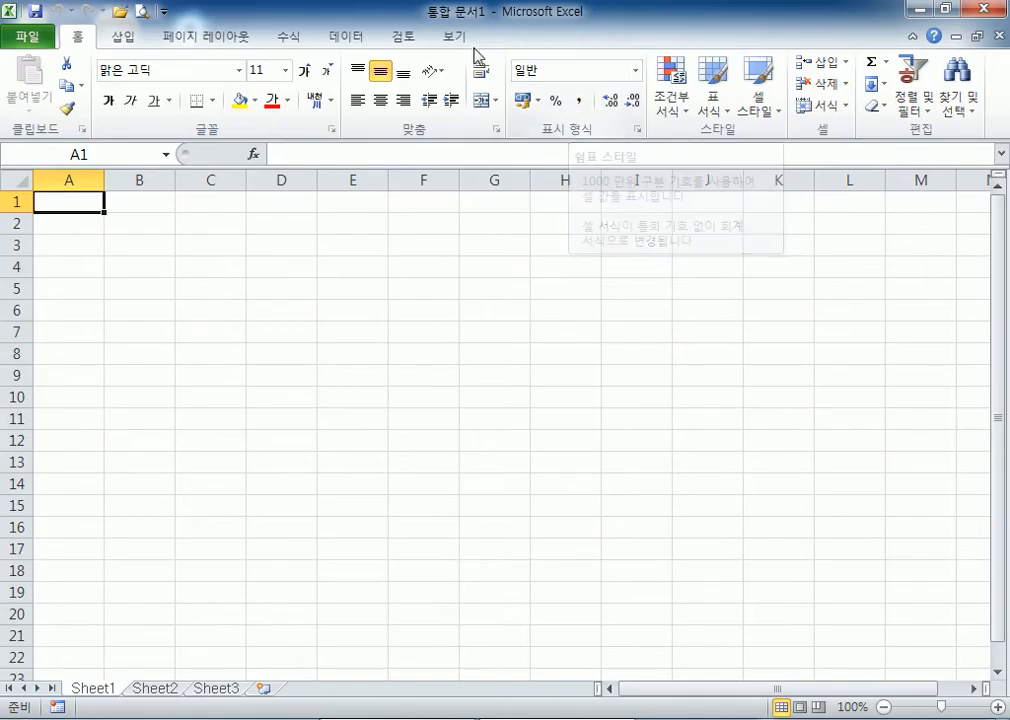
Step: Pull the maximized Excel window down onto the desktop, maximize it by snapping it to the screen's upper edge, and pull it down once more
{"action": "left_click_drag", "start_coordinate": [388, 18], "coordinate": [440, 213]}
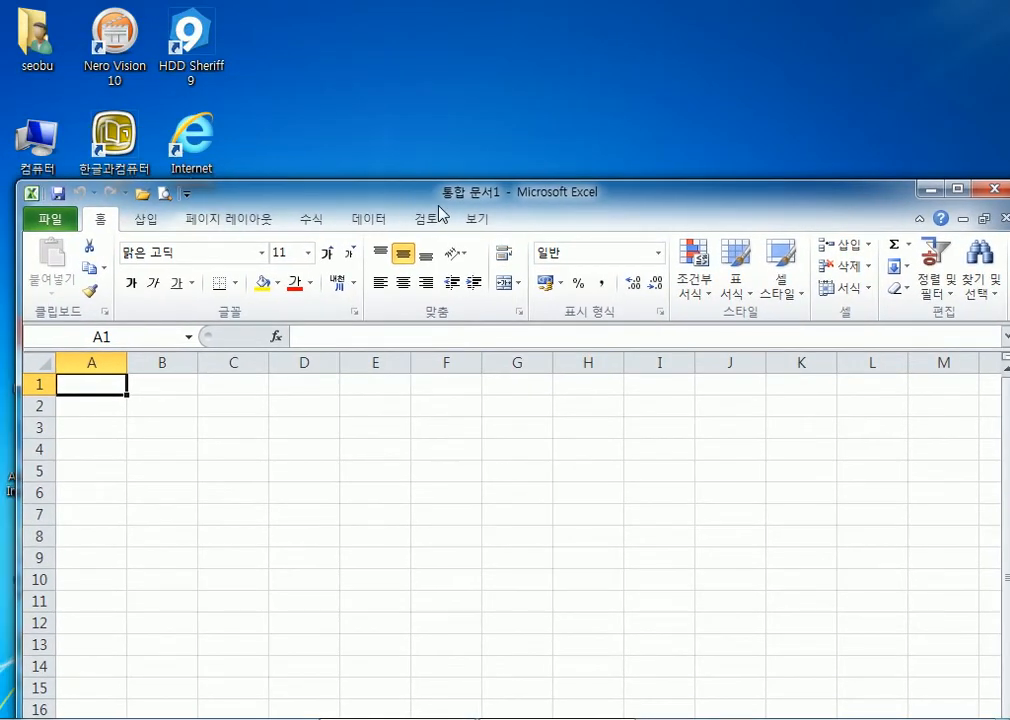
{"action": "left_click_drag", "start_coordinate": [420, 153], "coordinate": [418, 5]}
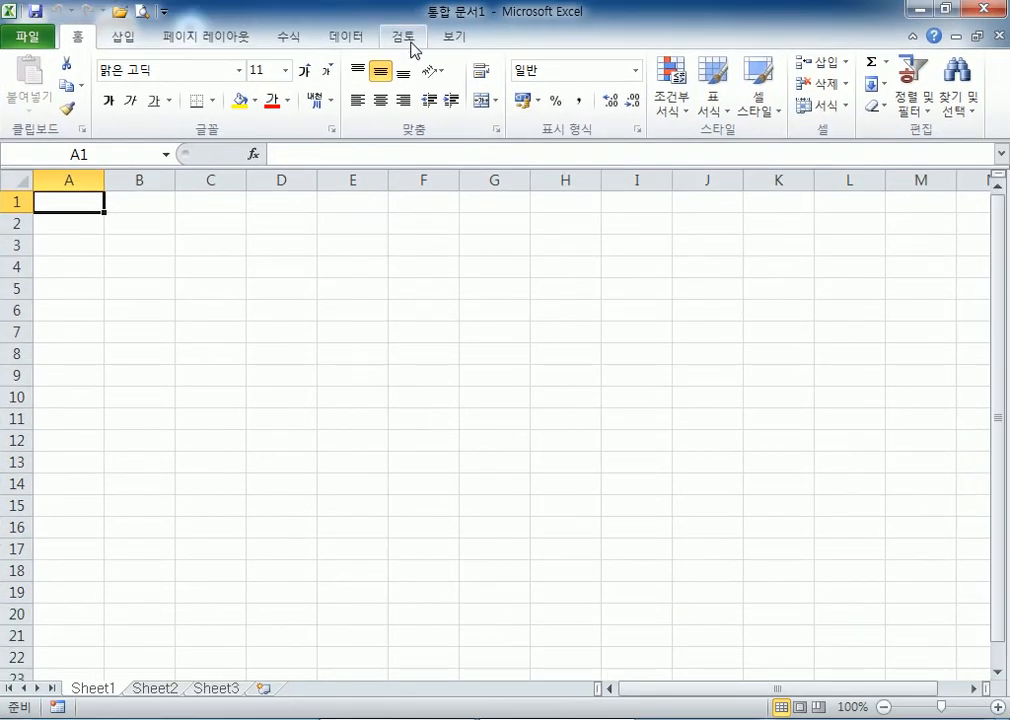
{"action": "left_click_drag", "start_coordinate": [372, 13], "coordinate": [372, 82]}
{"action": "left_click_drag", "start_coordinate": [295, 74], "coordinate": [316, 90]}
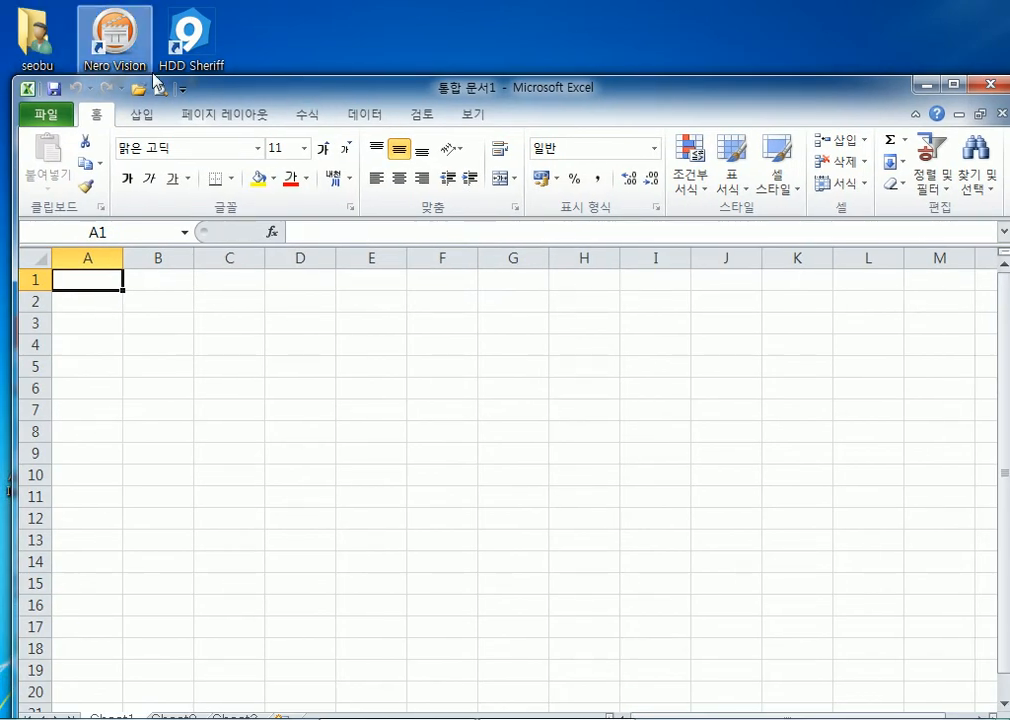
Step: Snap the Excel window to the left half of the screen and start Microsoft PowerPoint 2010 snapped to the right half
{"action": "left_click_drag", "start_coordinate": [401, 95], "coordinate": [0, 96]}
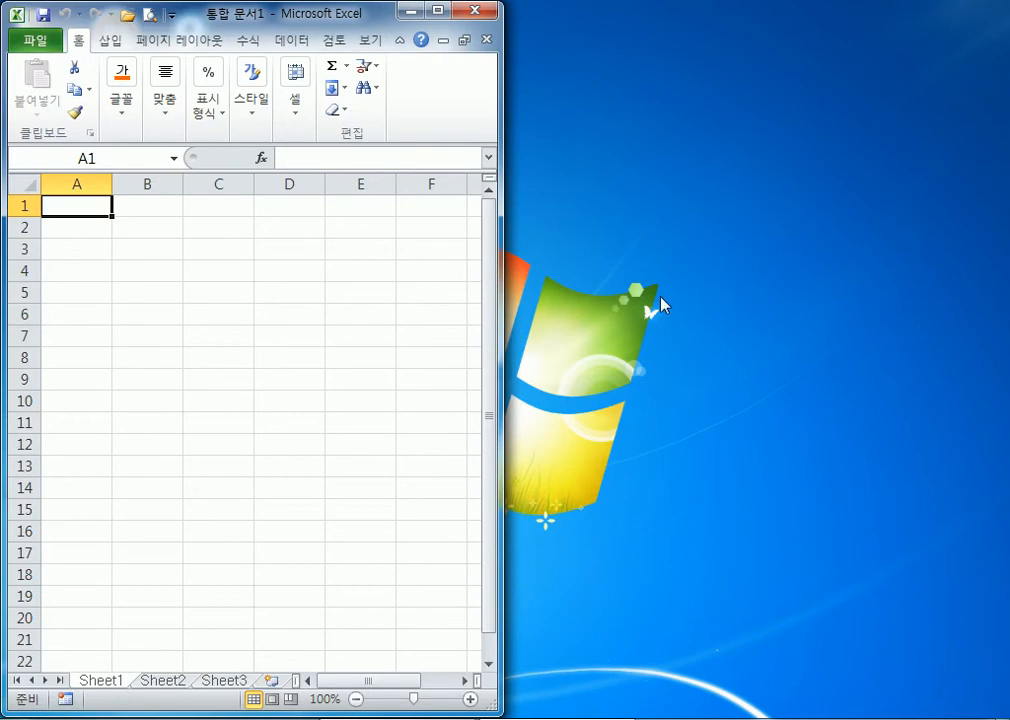
{"action": "key", "text": "super"}
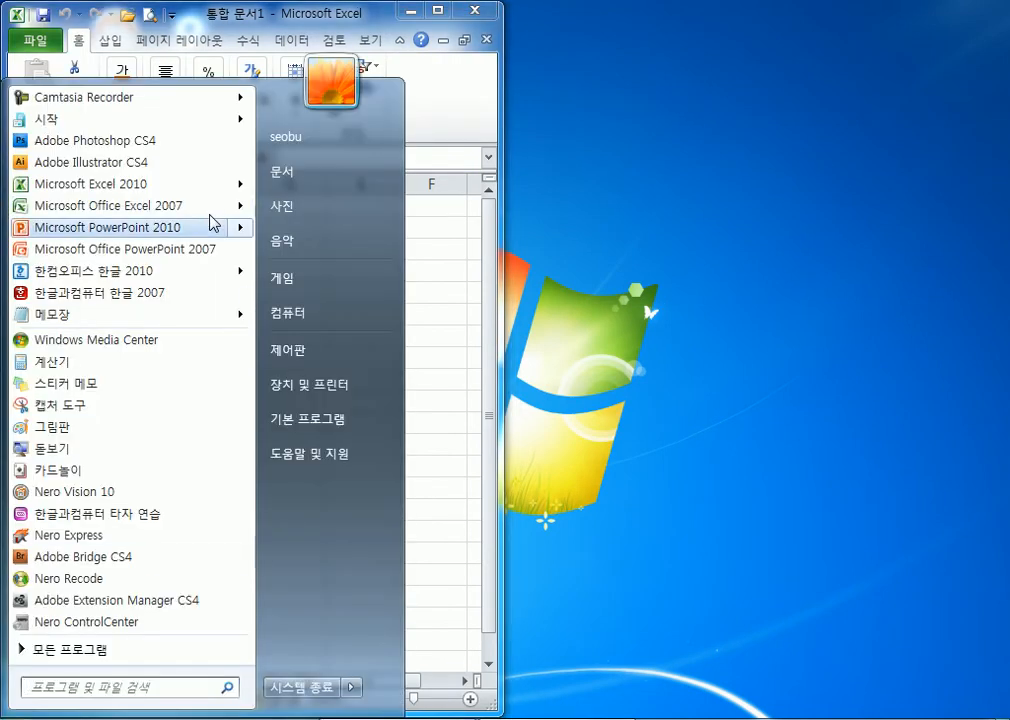
{"action": "left_click", "coordinate": [135, 228]}
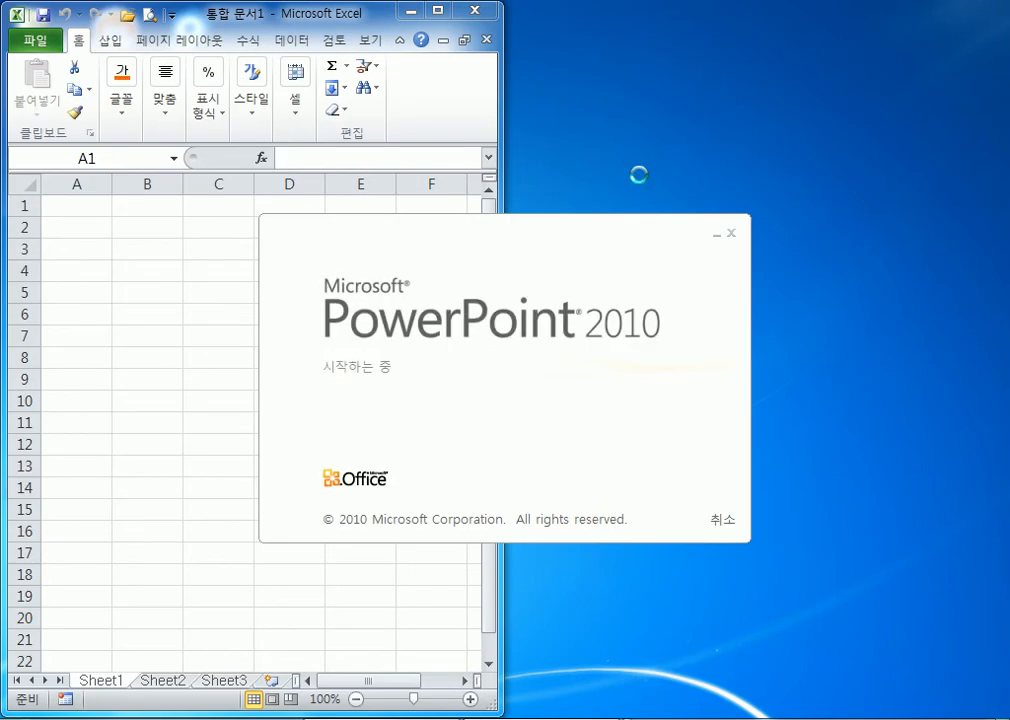
{"action": "left_click_drag", "start_coordinate": [355, 22], "coordinate": [1007, 120]}
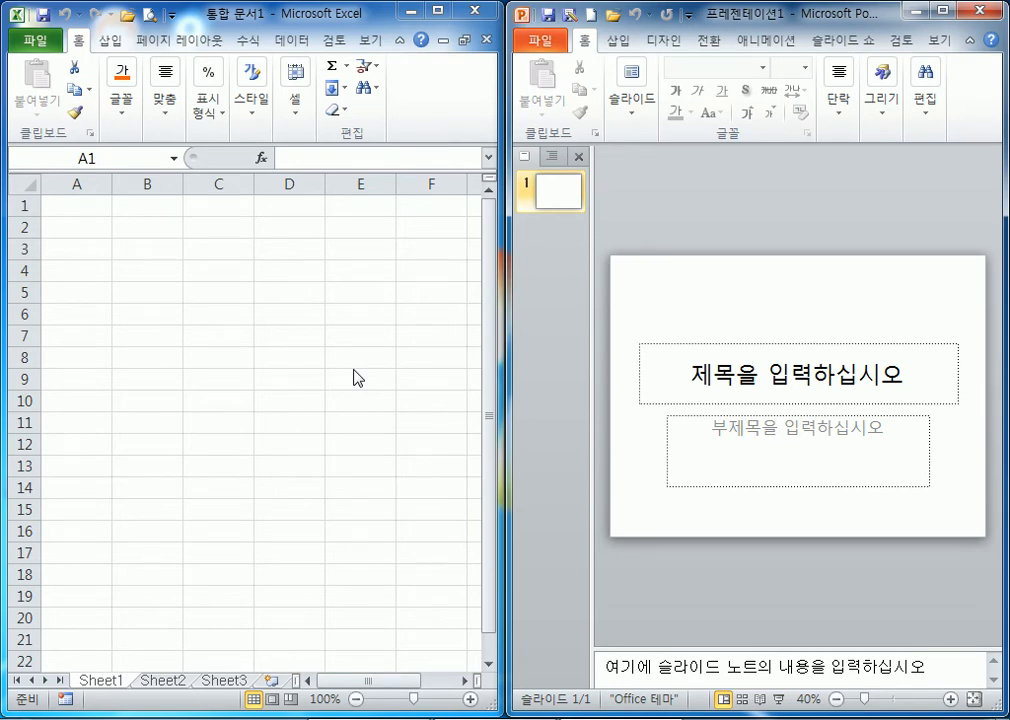
Step: Close PowerPoint, snap the Excel window to the screen's side edges, and maximize it by snapping it to the upper edge
{"action": "left_click", "coordinate": [983, 10]}
{"action": "left_click_drag", "start_coordinate": [266, 20], "coordinate": [557, 144]}
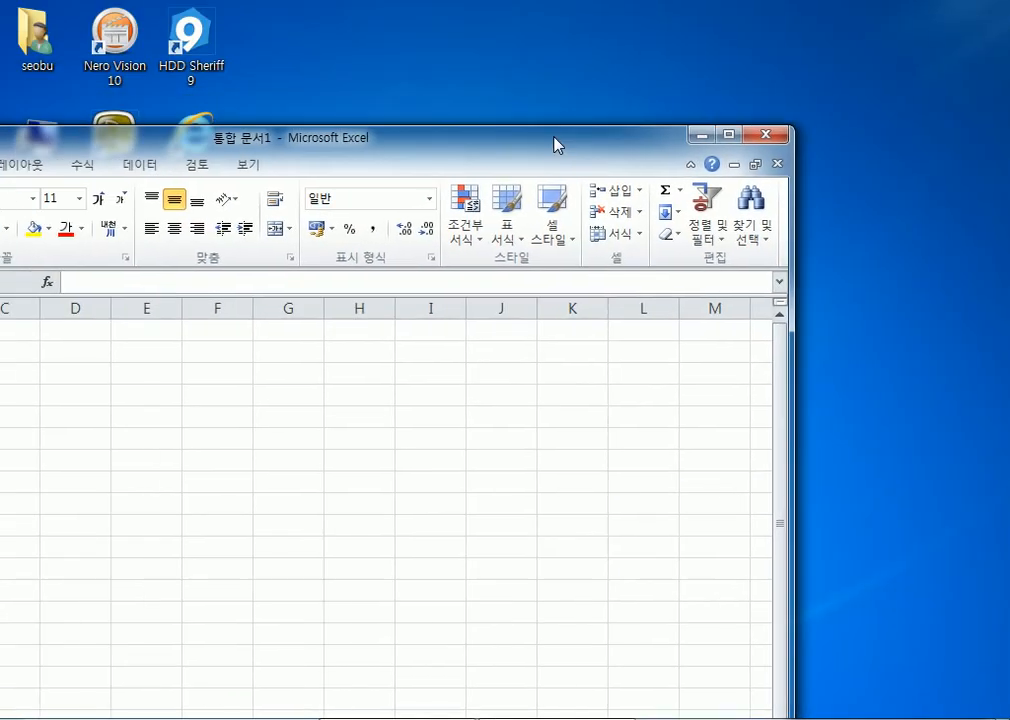
{"action": "left_click_drag", "start_coordinate": [463, 140], "coordinate": [1009, 124]}
{"action": "left_click_drag", "start_coordinate": [764, 20], "coordinate": [2, 118]}
{"action": "left_click_drag", "start_coordinate": [215, 20], "coordinate": [3, 201]}
{"action": "left_click_drag", "start_coordinate": [300, 22], "coordinate": [525, 8]}
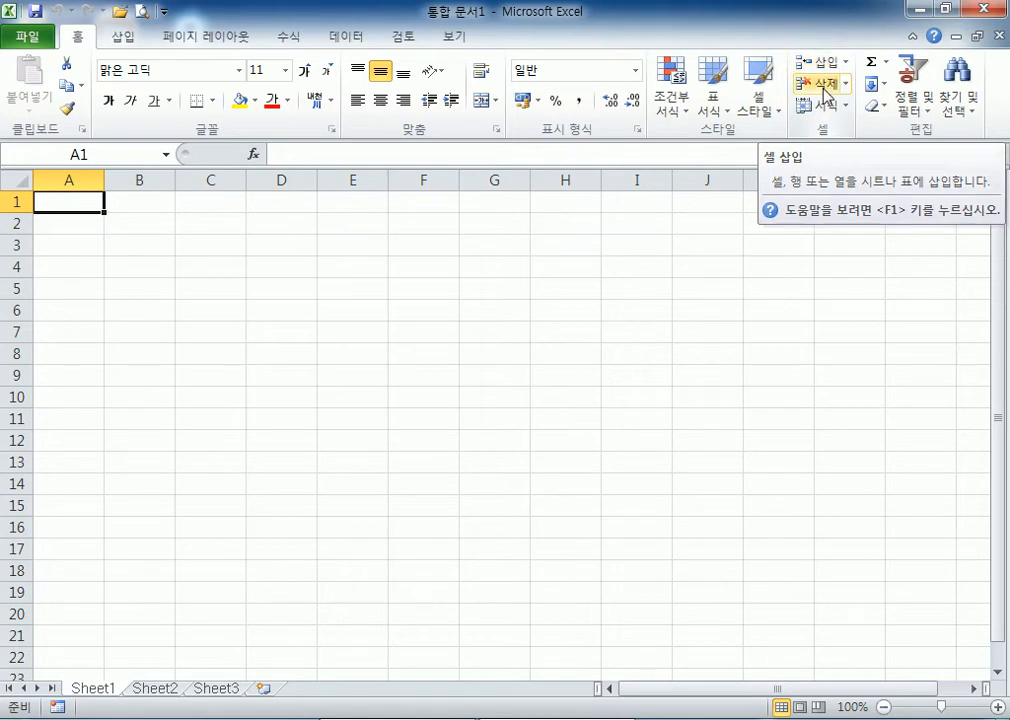
Step: Restore the Excel window and resize it by its borders to fill roughly the left half of the desktop
{"action": "double_click", "coordinate": [652, 28]}
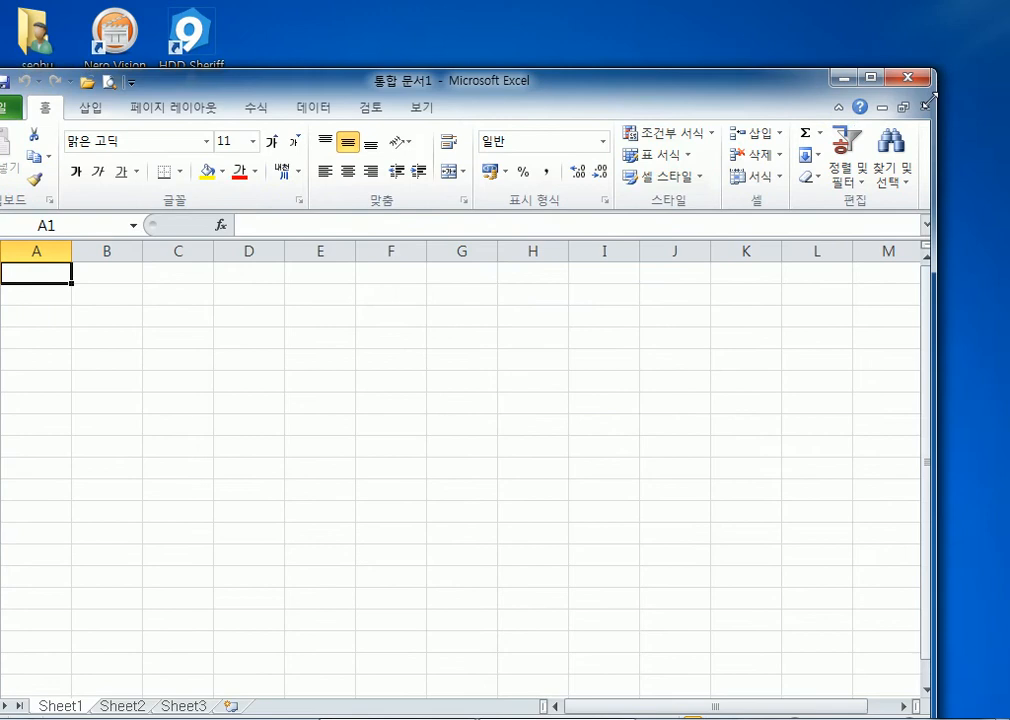
{"action": "left_click_drag", "start_coordinate": [931, 99], "coordinate": [434, 111]}
{"action": "left_click_drag", "start_coordinate": [266, 98], "coordinate": [315, 23]}
{"action": "left_click_drag", "start_coordinate": [483, 665], "coordinate": [505, 700]}
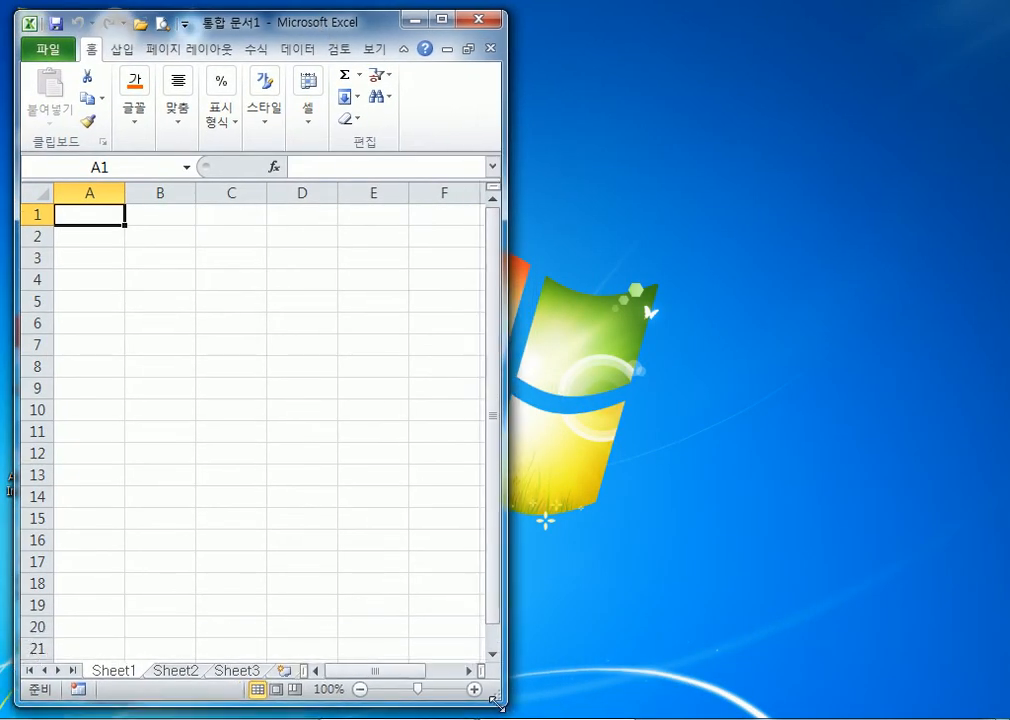
Step: Snap the Excel window to the left half of the screen, and maximize it by snapping it to the upper edge
{"action": "left_click_drag", "start_coordinate": [304, 27], "coordinate": [2, 92]}
{"action": "left_click_drag", "start_coordinate": [260, 12], "coordinate": [680, 1]}
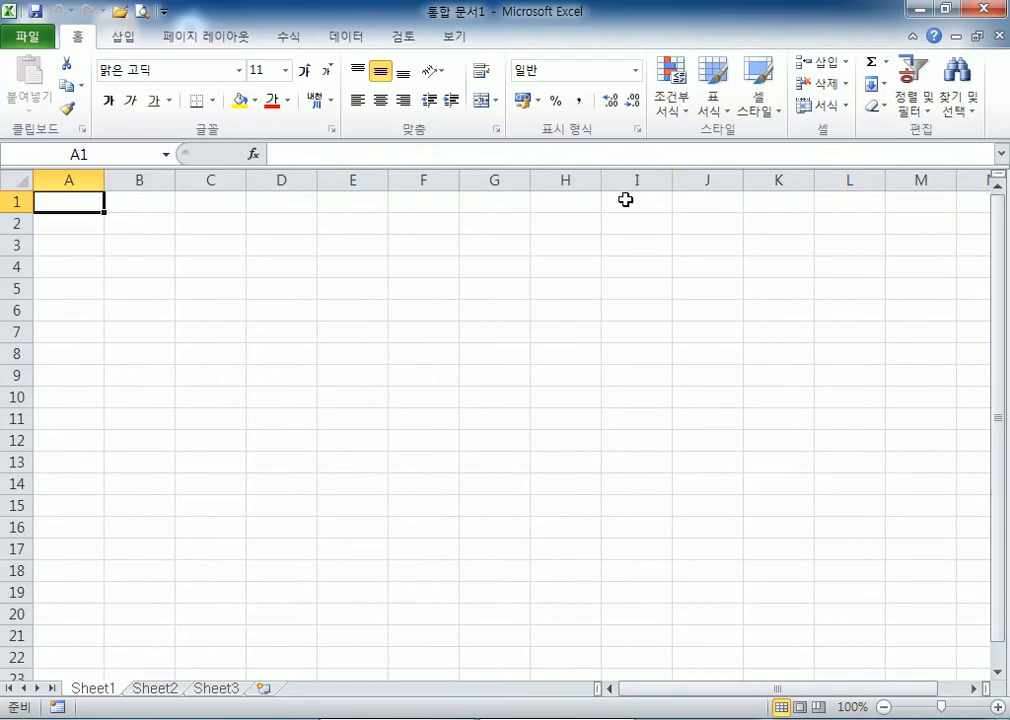
{"action": "left_click_drag", "start_coordinate": [485, 23], "coordinate": [511, 4]}
Step: Open Notepad (메모장) and Calculator (계산기) in addition to the Excel window
{"action": "left_click", "coordinate": [22, 718]}
{"action": "left_click", "coordinate": [93, 322]}
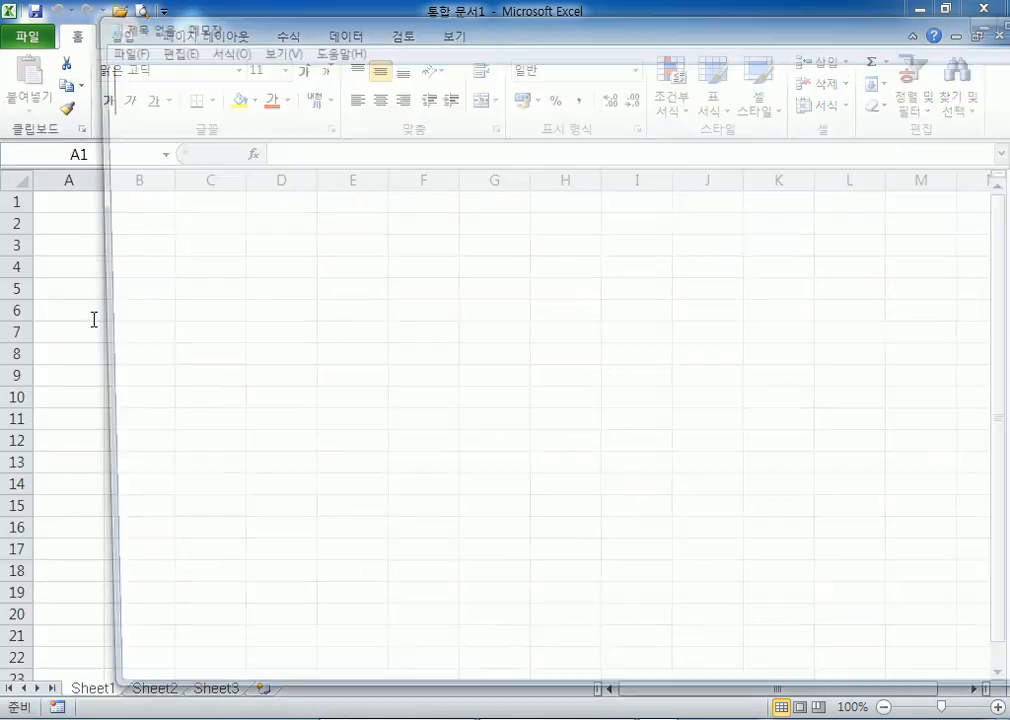
{"action": "key", "text": "super"}
{"action": "left_click", "coordinate": [70, 362]}
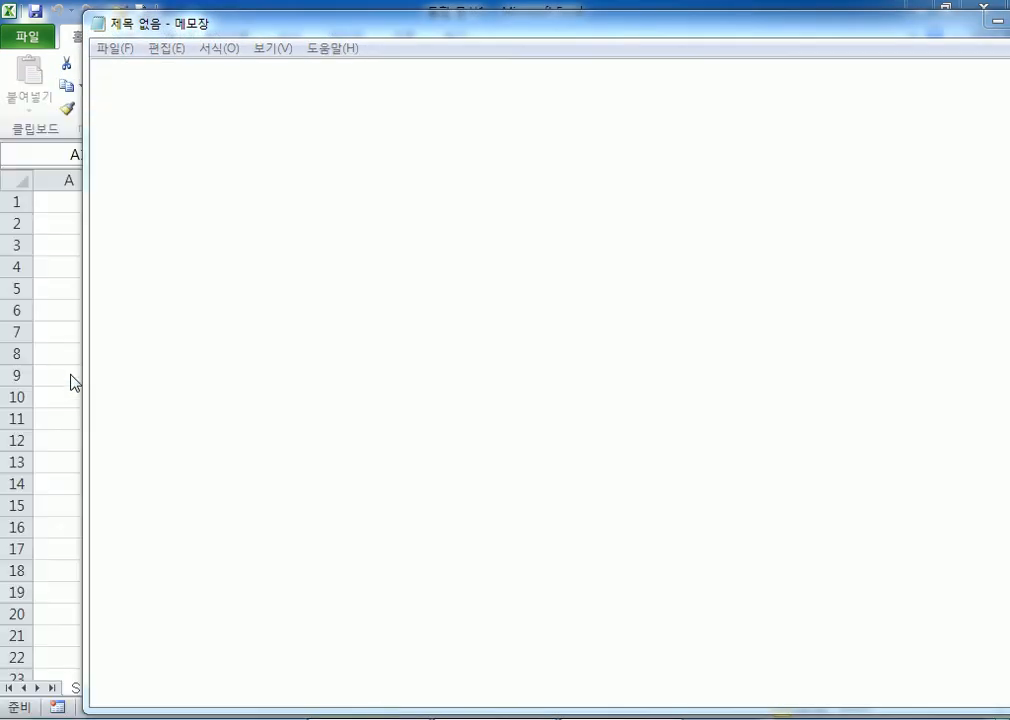
Step: Minimize and restore all other windows by shaking the Calculator window by its title bar, and close Calculator
{"action": "left_click_drag", "start_coordinate": [288, 90], "coordinate": [566, 108]}
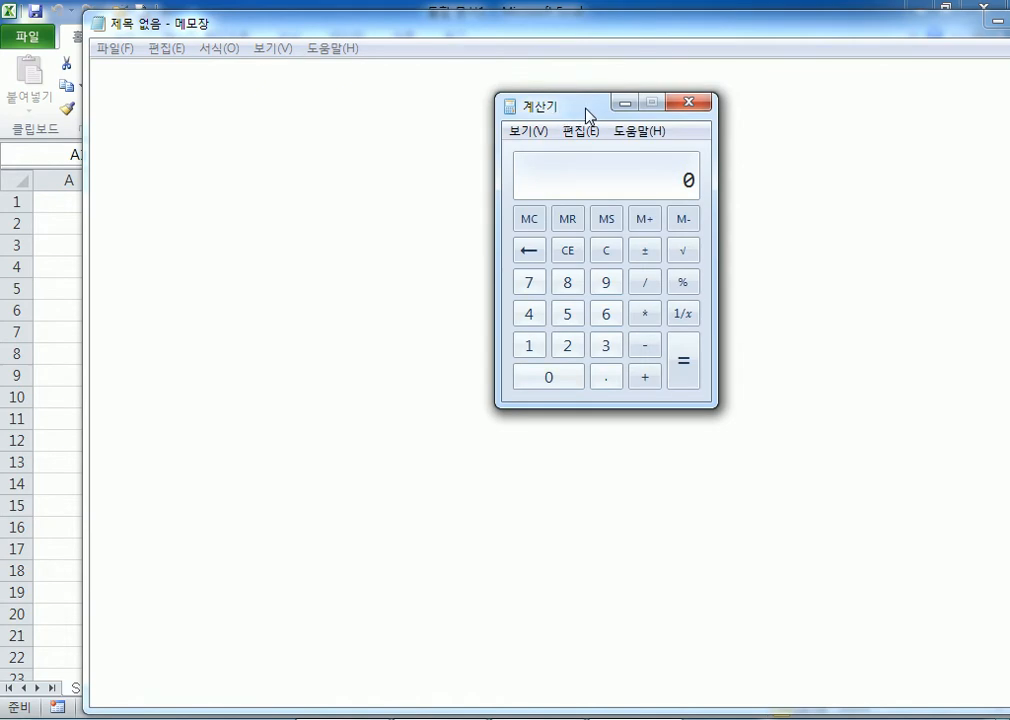
{"action": "mouse_move", "coordinate": [589, 115]}
{"action": "left_mouse_down"}
{"action": "mouse_move", "coordinate": [543, 117]}
{"action": "mouse_move", "coordinate": [552, 126]}
{"action": "mouse_move", "coordinate": [489, 138]}
{"action": "mouse_move", "coordinate": [595, 165]}
{"action": "mouse_move", "coordinate": [554, 172]}
{"action": "left_mouse_up"}
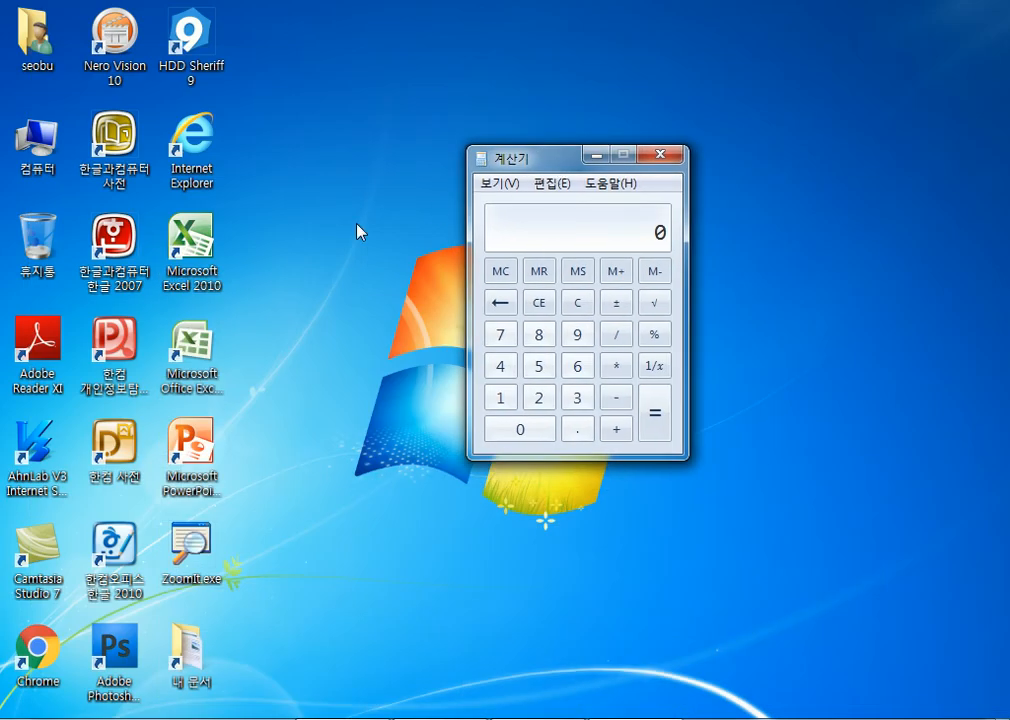
{"action": "mouse_move", "coordinate": [582, 162]}
{"action": "left_mouse_down"}
{"action": "mouse_move", "coordinate": [669, 162]}
{"action": "mouse_move", "coordinate": [441, 146]}
{"action": "left_mouse_up"}
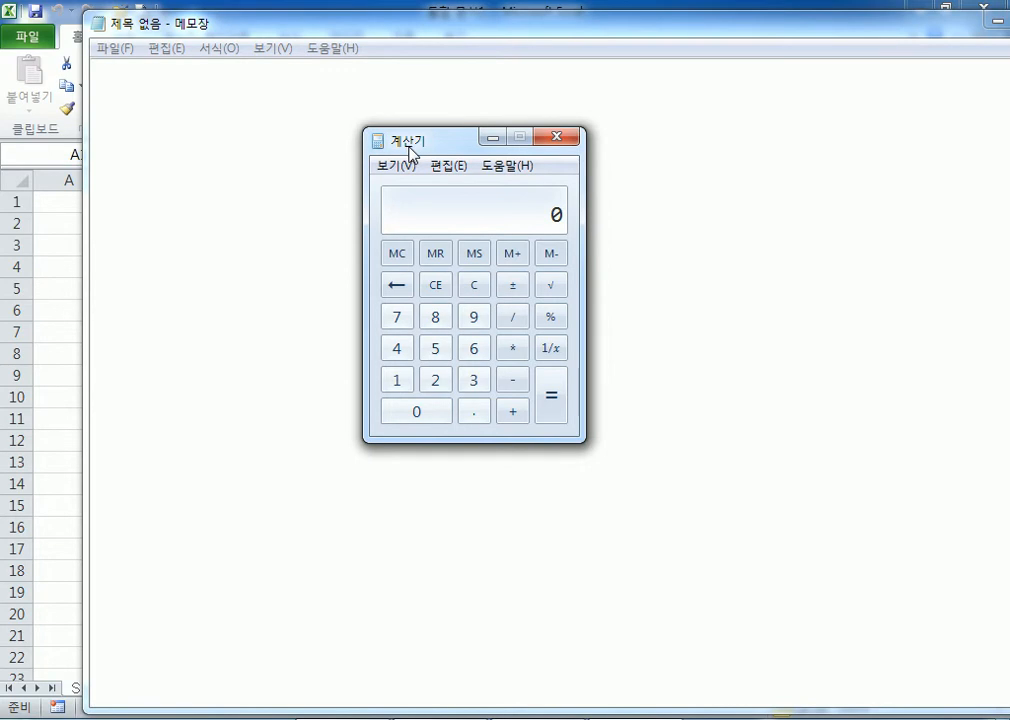
{"action": "mouse_move", "coordinate": [457, 153]}
{"action": "left_mouse_down"}
{"action": "mouse_move", "coordinate": [532, 167]}
{"action": "mouse_move", "coordinate": [477, 172]}
{"action": "mouse_move", "coordinate": [516, 177]}
{"action": "mouse_move", "coordinate": [477, 172]}
{"action": "left_mouse_up"}
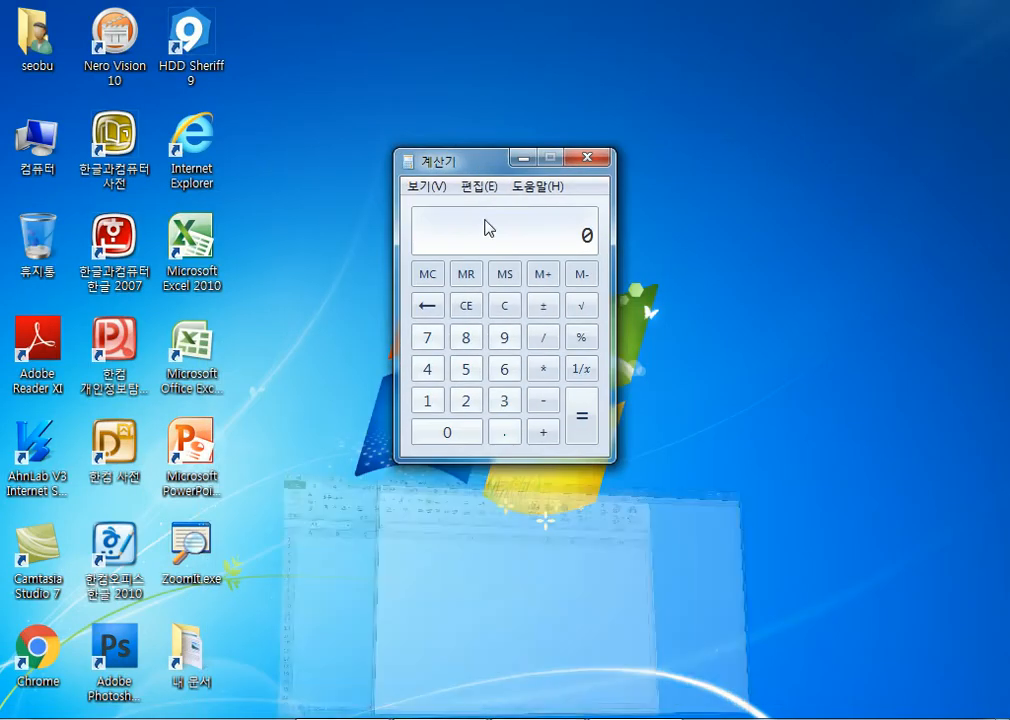
{"action": "left_click", "coordinate": [588, 158]}
Step: Pull the Excel window down onto the desktop, widen it by its right border, and move it lower on the screen
{"action": "mouse_move", "coordinate": [372, 9]}
{"action": "left_mouse_down"}
{"action": "mouse_move", "coordinate": [283, 20]}
{"action": "mouse_move", "coordinate": [518, 158]}
{"action": "mouse_move", "coordinate": [457, 134]}
{"action": "left_mouse_up"}
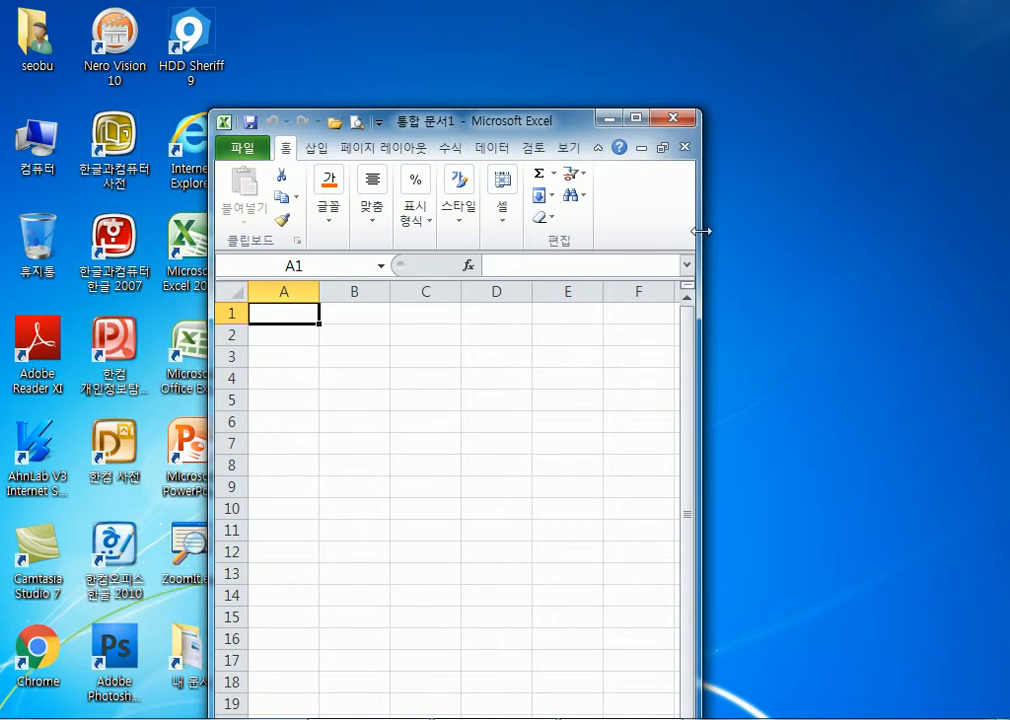
{"action": "left_click_drag", "start_coordinate": [701, 232], "coordinate": [940, 234]}
{"action": "mouse_move", "coordinate": [532, 124]}
{"action": "left_mouse_down"}
{"action": "mouse_move", "coordinate": [476, 45]}
{"action": "mouse_move", "coordinate": [548, 192]}
{"action": "mouse_move", "coordinate": [445, 190]}
{"action": "left_mouse_up"}
Step: Bring up the Notepad window, move it around the desktop and close it, and maximize the Excel window
{"action": "left_click", "coordinate": [512, 718]}
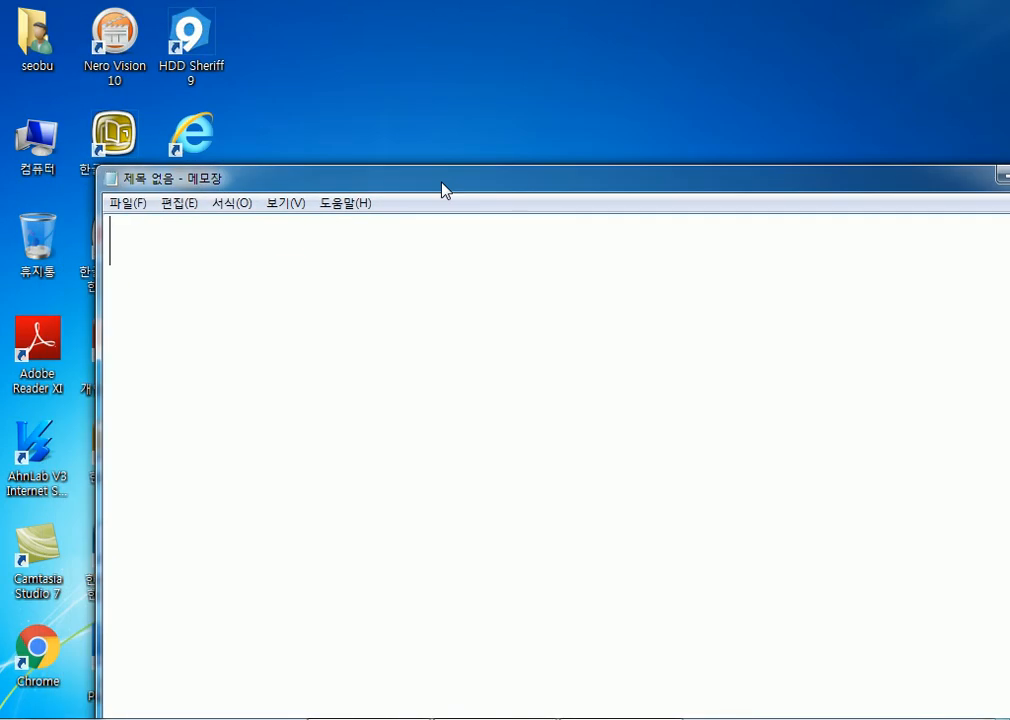
{"action": "mouse_move", "coordinate": [445, 190]}
{"action": "left_mouse_down"}
{"action": "mouse_move", "coordinate": [389, 167]}
{"action": "mouse_move", "coordinate": [435, 165]}
{"action": "mouse_move", "coordinate": [406, 162]}
{"action": "left_mouse_up"}
{"action": "left_click_drag", "start_coordinate": [868, 155], "coordinate": [755, 152]}
{"action": "left_click", "coordinate": [927, 155]}
{"action": "left_click_drag", "start_coordinate": [728, 50], "coordinate": [726, 3]}
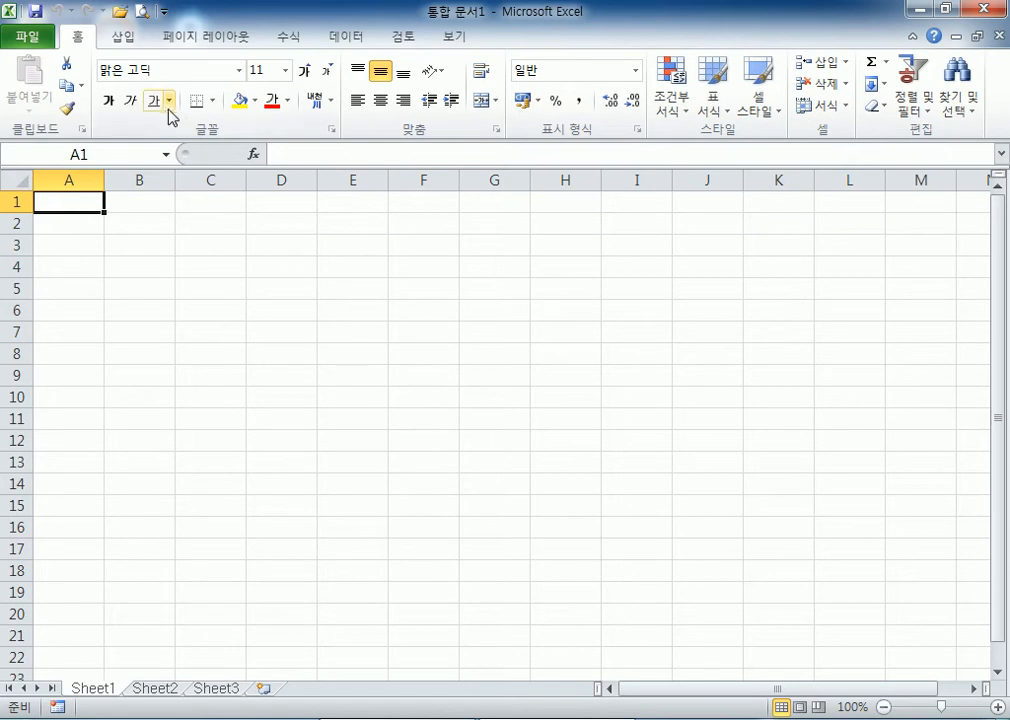
Step: Open Notepad (메모장) and position its window over the worksheet so Excel's ribbon stays in view
{"action": "key", "text": "super"}
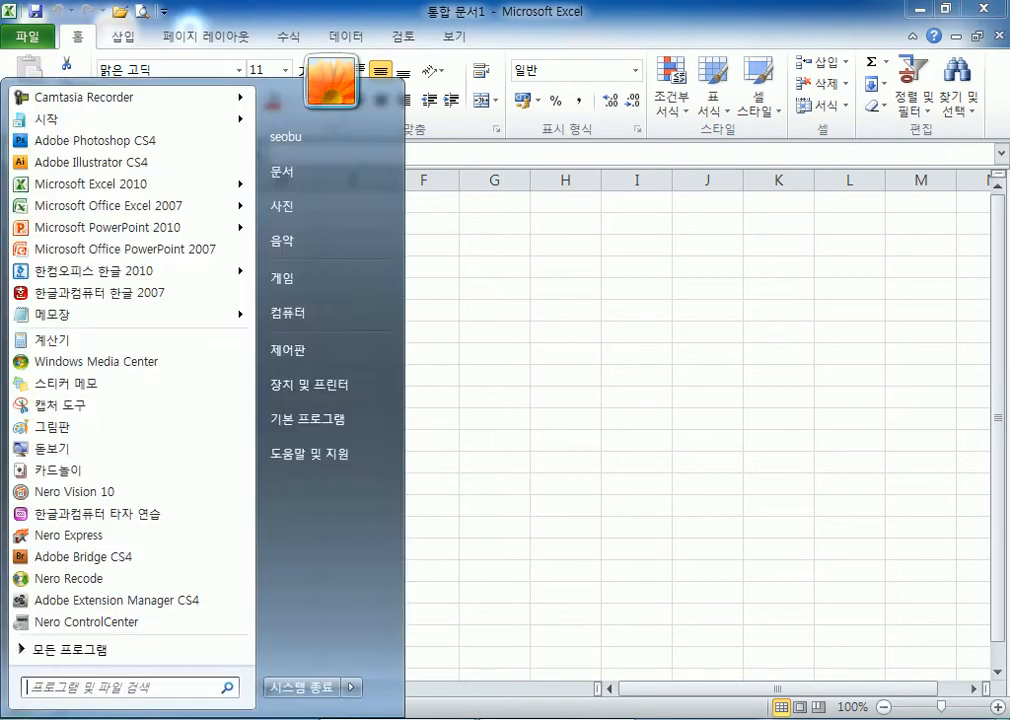
{"action": "left_click", "coordinate": [88, 315]}
{"action": "left_click_drag", "start_coordinate": [463, 165], "coordinate": [746, 158]}
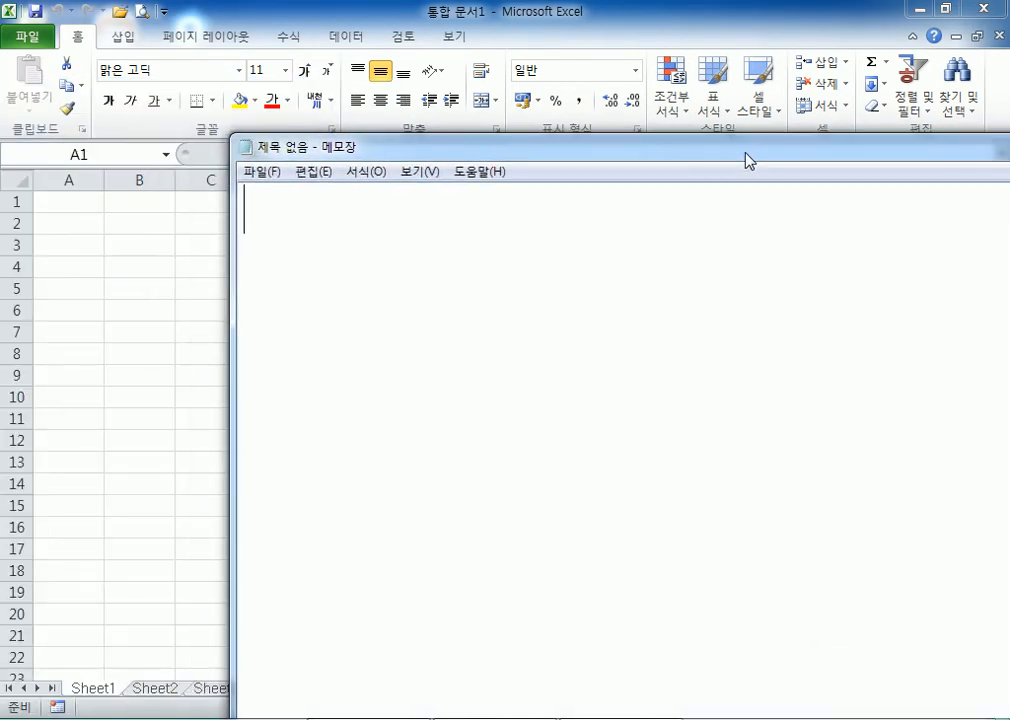
Step: Look through Notepad's classic pull-down commands, including Edit (편집) and View (보기), and close Notepad
{"action": "left_click", "coordinate": [277, 170]}
{"action": "mouse_move", "coordinate": [408, 172]}
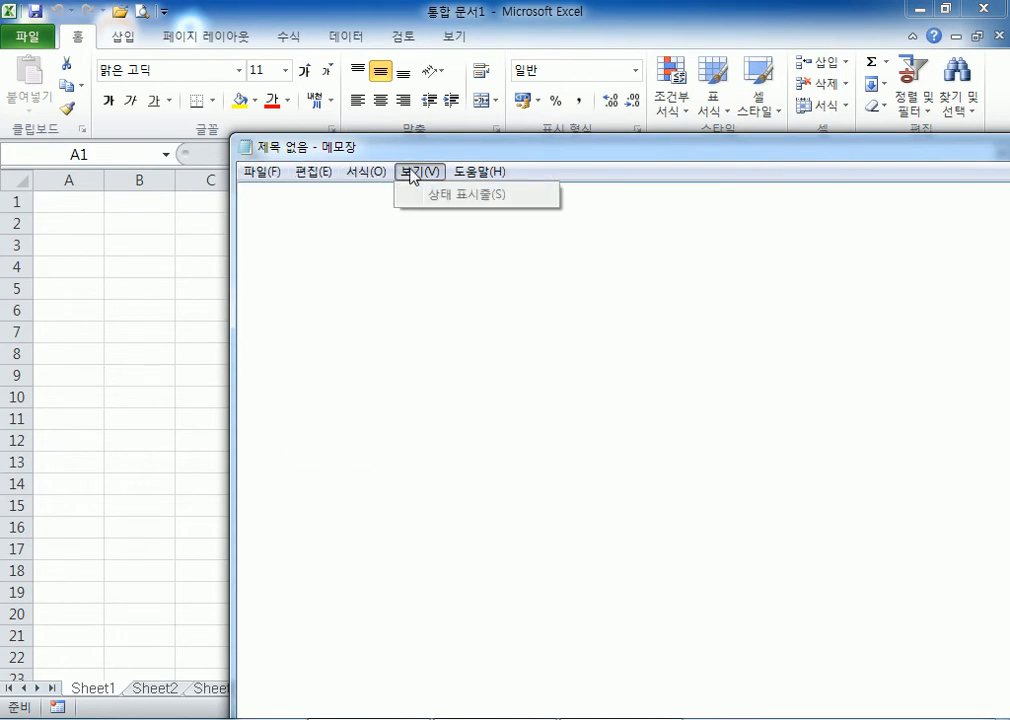
{"action": "mouse_move", "coordinate": [315, 177]}
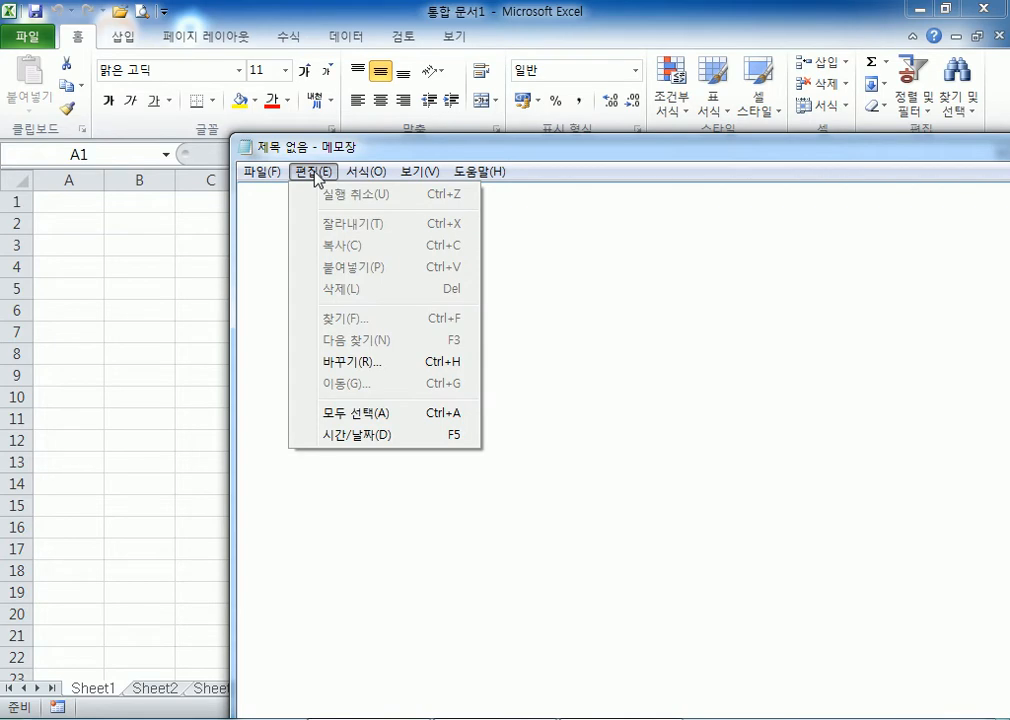
{"action": "left_click", "coordinate": [314, 172]}
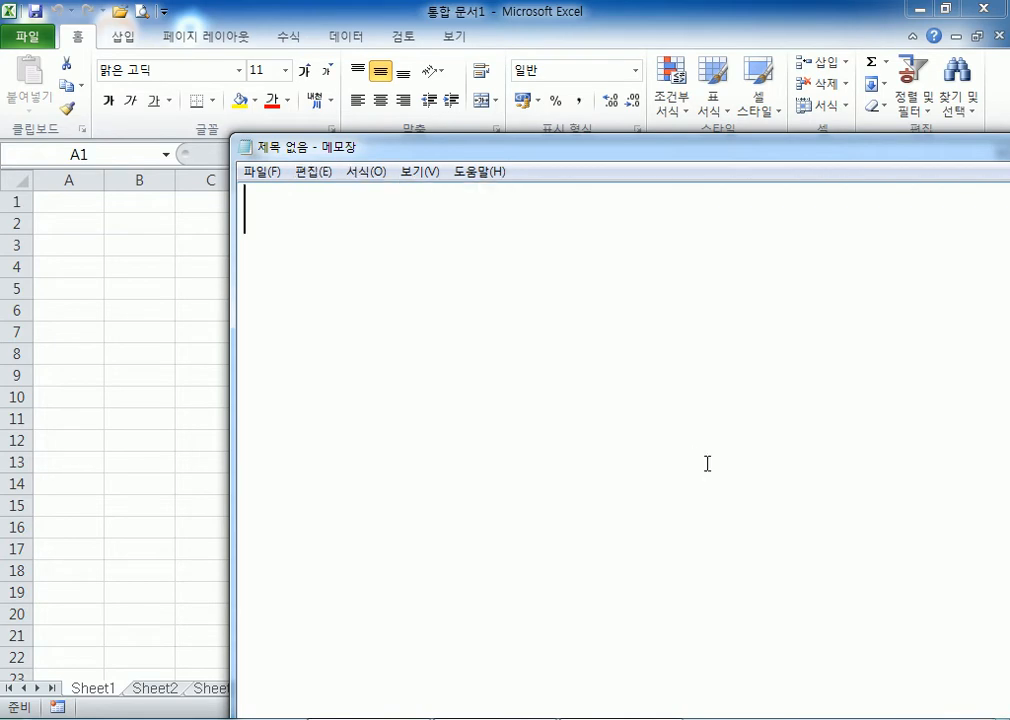
{"action": "left_click", "coordinate": [314, 178]}
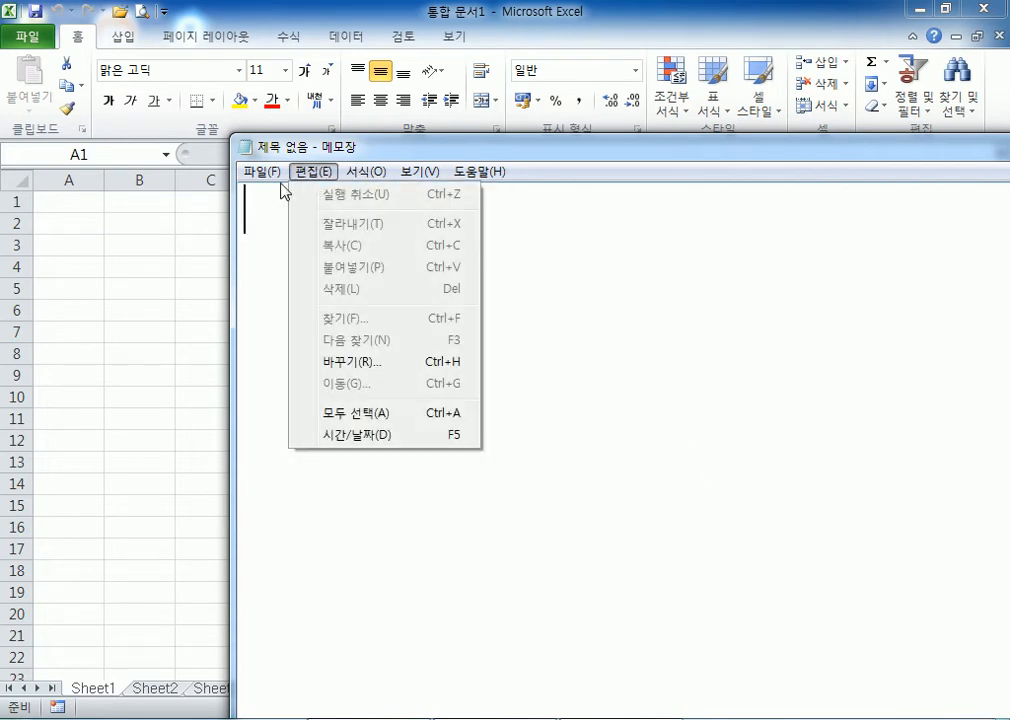
{"action": "left_click", "coordinate": [617, 249]}
{"action": "left_click_drag", "start_coordinate": [831, 160], "coordinate": [612, 216]}
{"action": "left_click", "coordinate": [984, 202]}
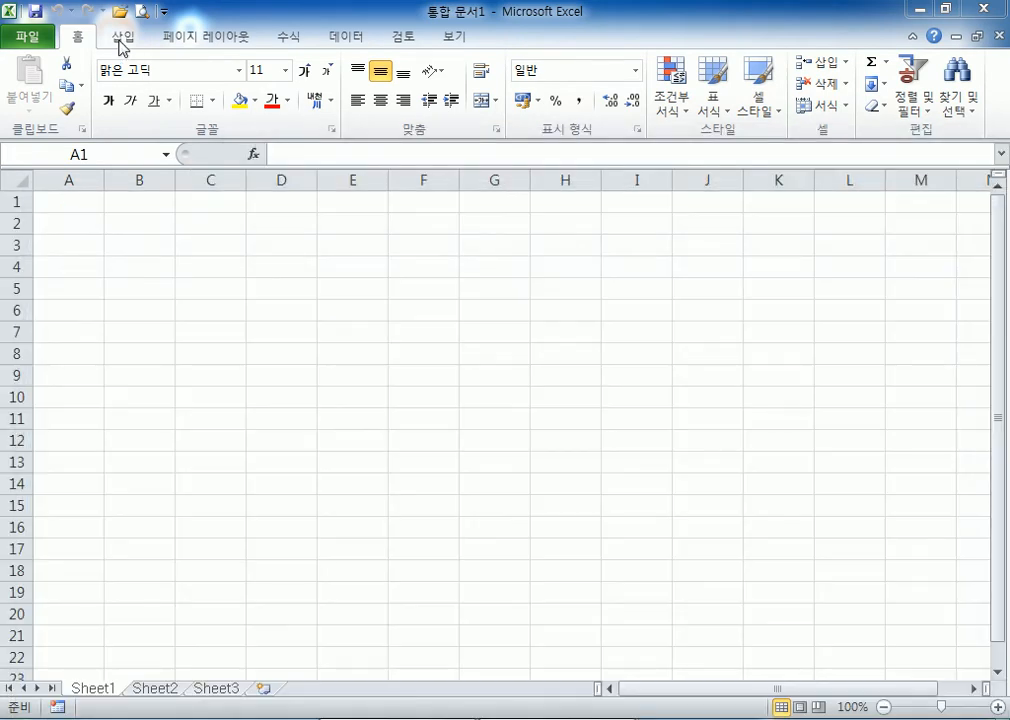
Step: Look through Excel's Insert (삽입), Review (검토), Page Layout (페이지 레이아웃) and View (보기) ribbon command sets
{"action": "left_click", "coordinate": [122, 42]}
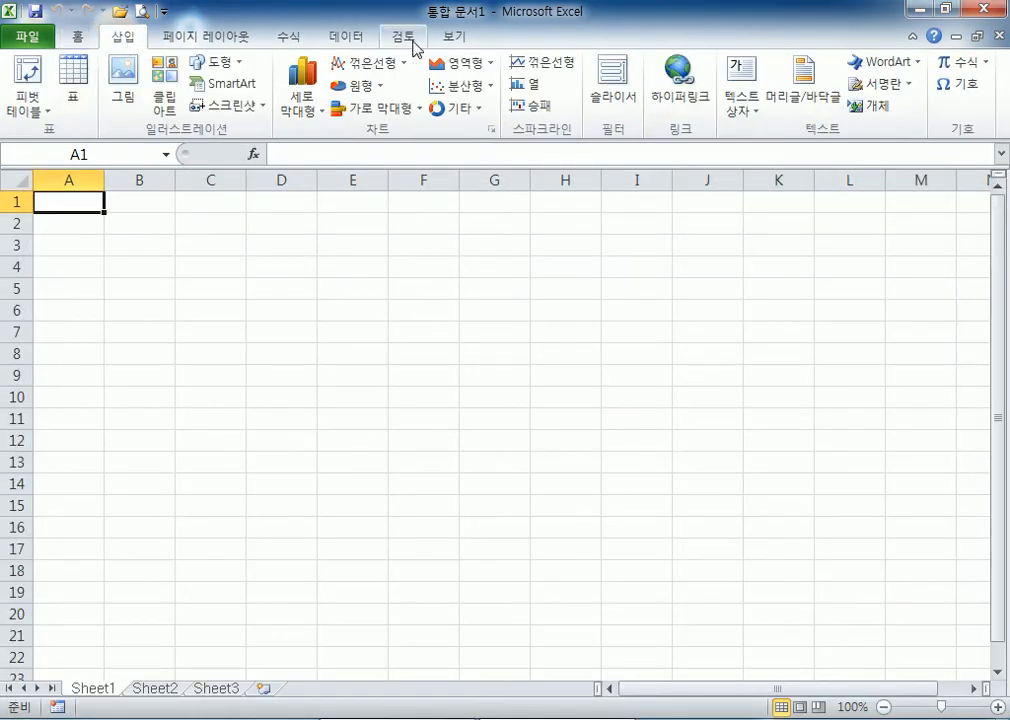
{"action": "left_click", "coordinate": [410, 42]}
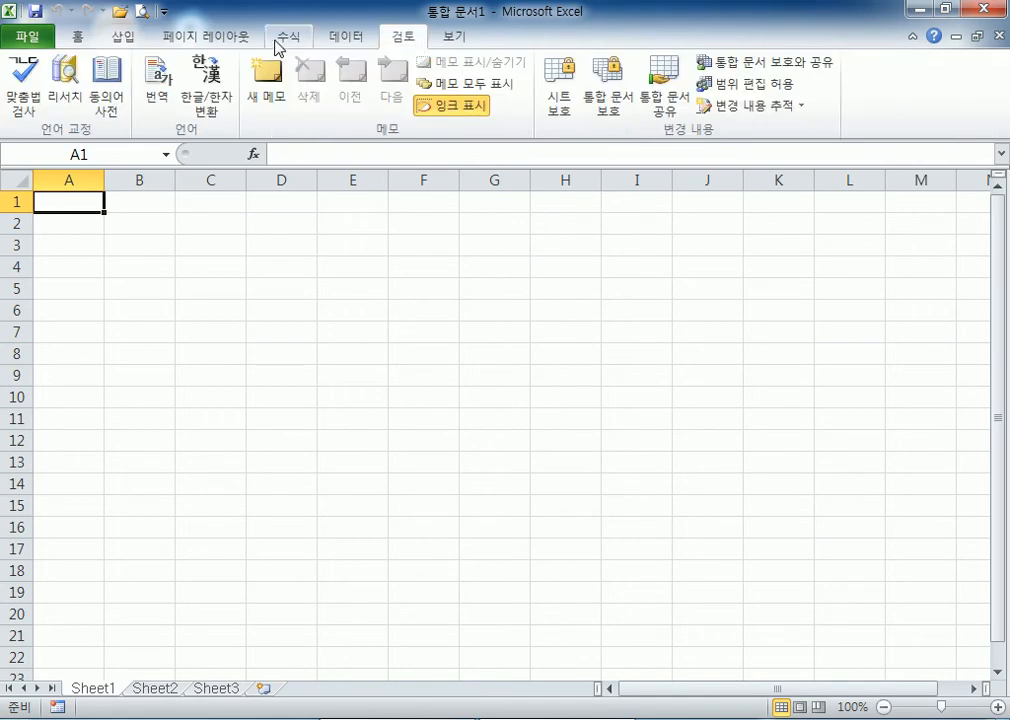
{"action": "left_click", "coordinate": [217, 42]}
{"action": "left_click", "coordinate": [450, 38]}
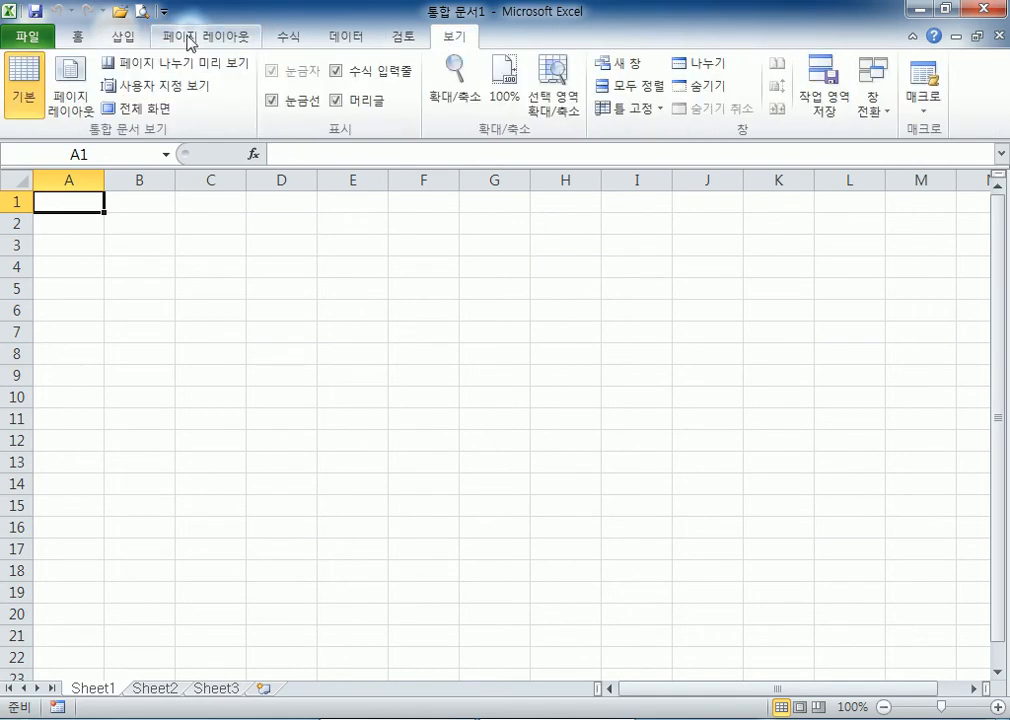
Step: Show the Home (홈) and Insert (삽입) ribbon command sets, and select the range C3:G14
{"action": "left_click", "coordinate": [79, 40]}
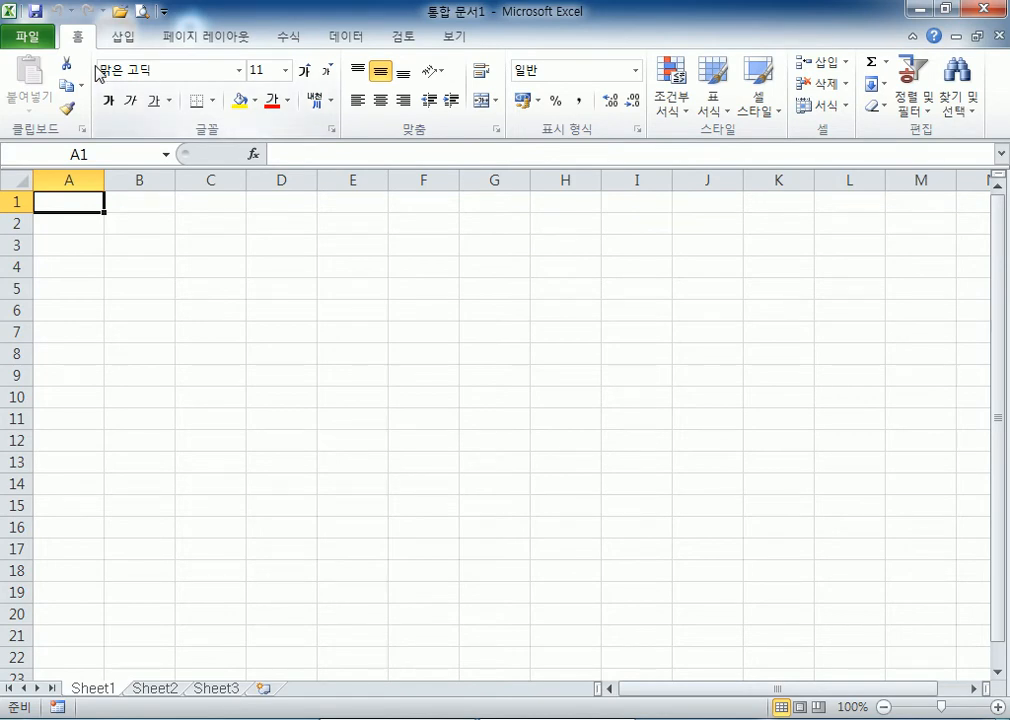
{"action": "left_click", "coordinate": [124, 37]}
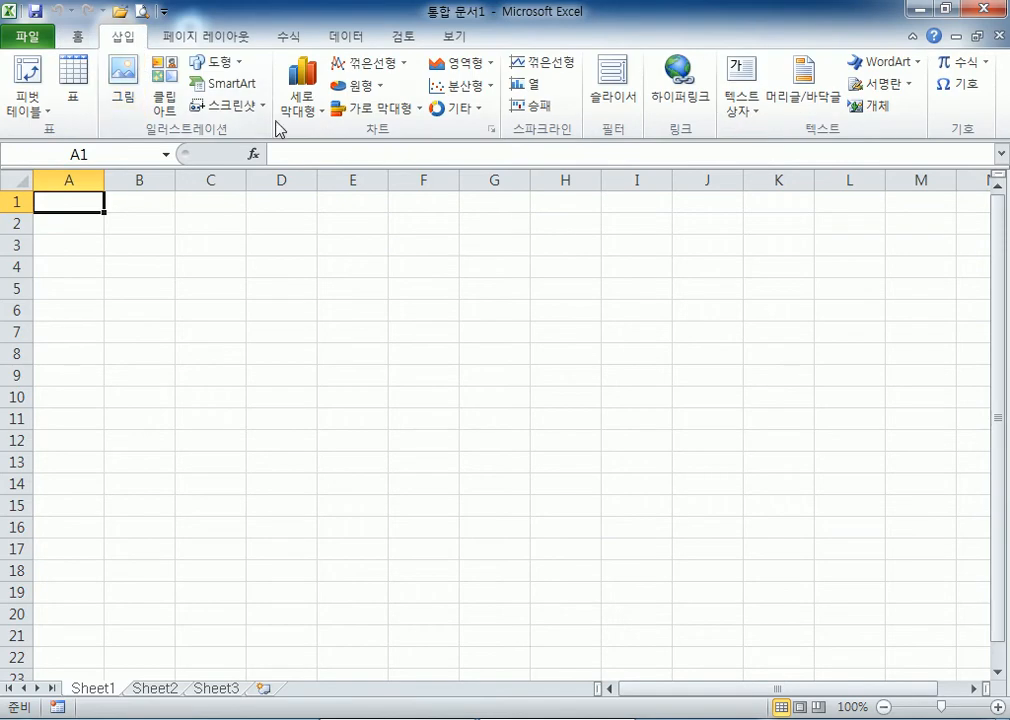
{"action": "left_click_drag", "start_coordinate": [200, 245], "coordinate": [491, 481]}
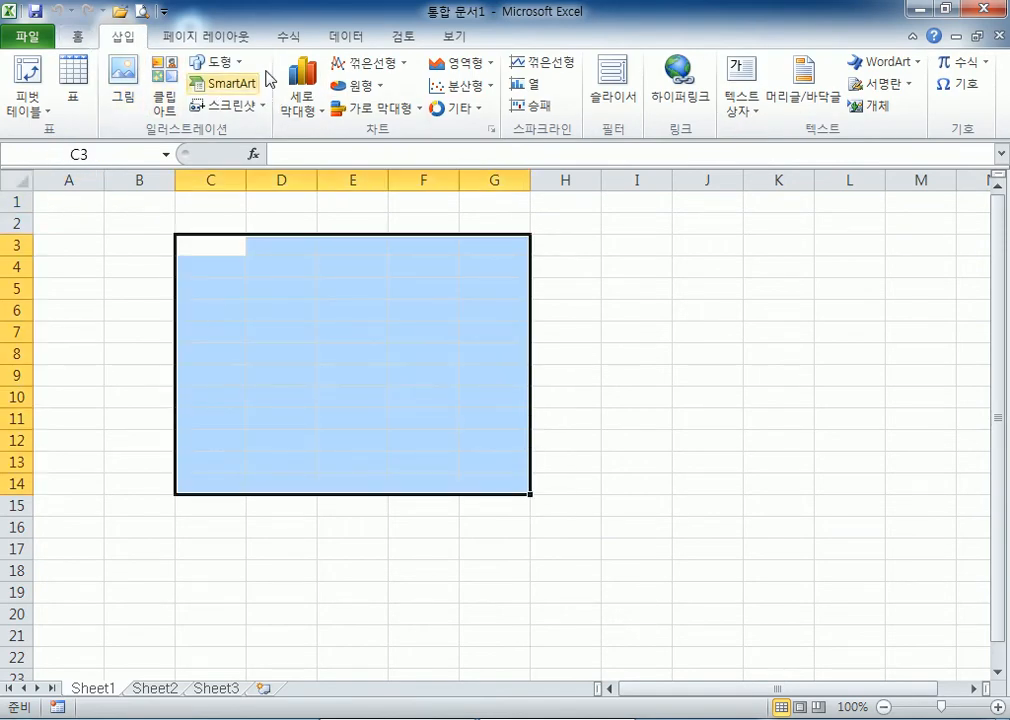
Step: Leaf back and forth through the ribbon command sets, including Formulas (수식), Insert (삽입) and Page Layout (페이지 레이아웃)
{"action": "scroll", "coordinate": [282, 92], "scroll_direction": "up", "scroll_amount": 1}
{"action": "scroll", "coordinate": [282, 92], "scroll_direction": "down", "scroll_amount": 6}
{"action": "scroll", "coordinate": [282, 92], "scroll_direction": "up", "scroll_amount": 3}
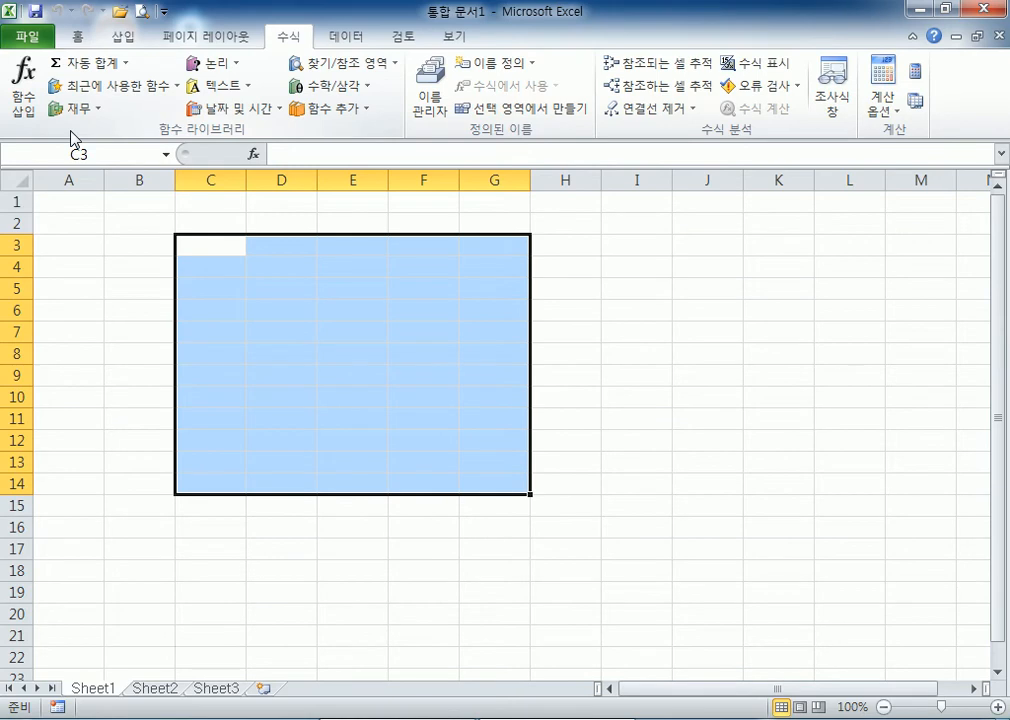
{"action": "scroll", "coordinate": [358, 80], "scroll_direction": "up", "scroll_amount": 3}
{"action": "scroll", "coordinate": [358, 82], "scroll_direction": "down", "scroll_amount": 6}
{"action": "scroll", "coordinate": [352, 88], "scroll_direction": "up", "scroll_amount": 6}
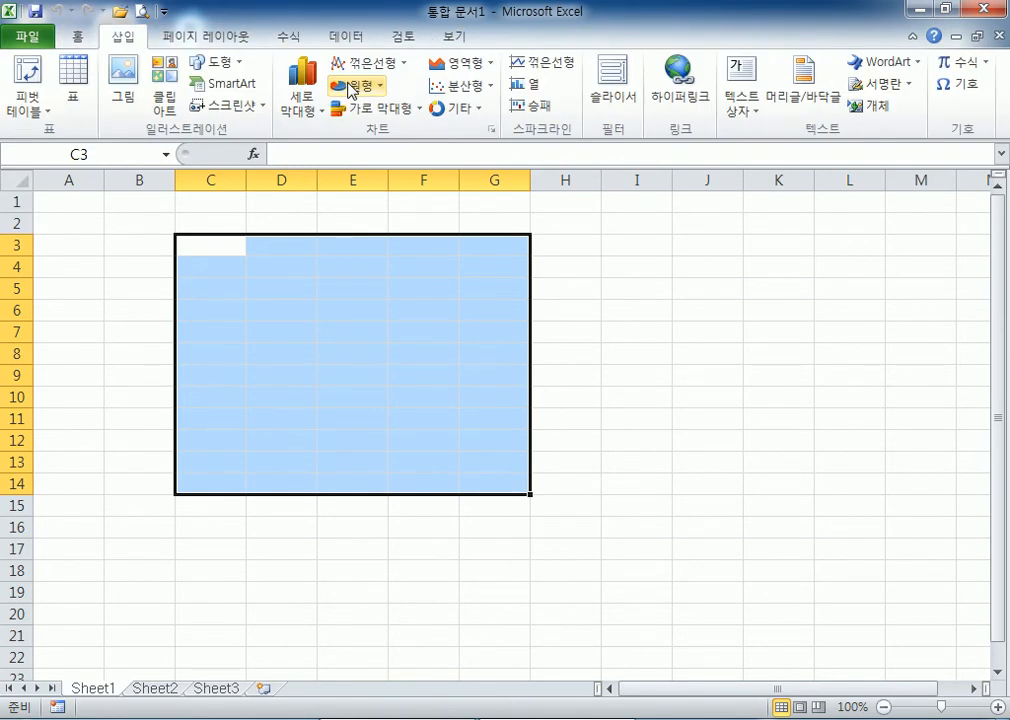
{"action": "scroll", "coordinate": [352, 90], "scroll_direction": "down", "scroll_amount": 1}
{"action": "scroll", "coordinate": [352, 90], "scroll_direction": "down", "scroll_amount": 5}
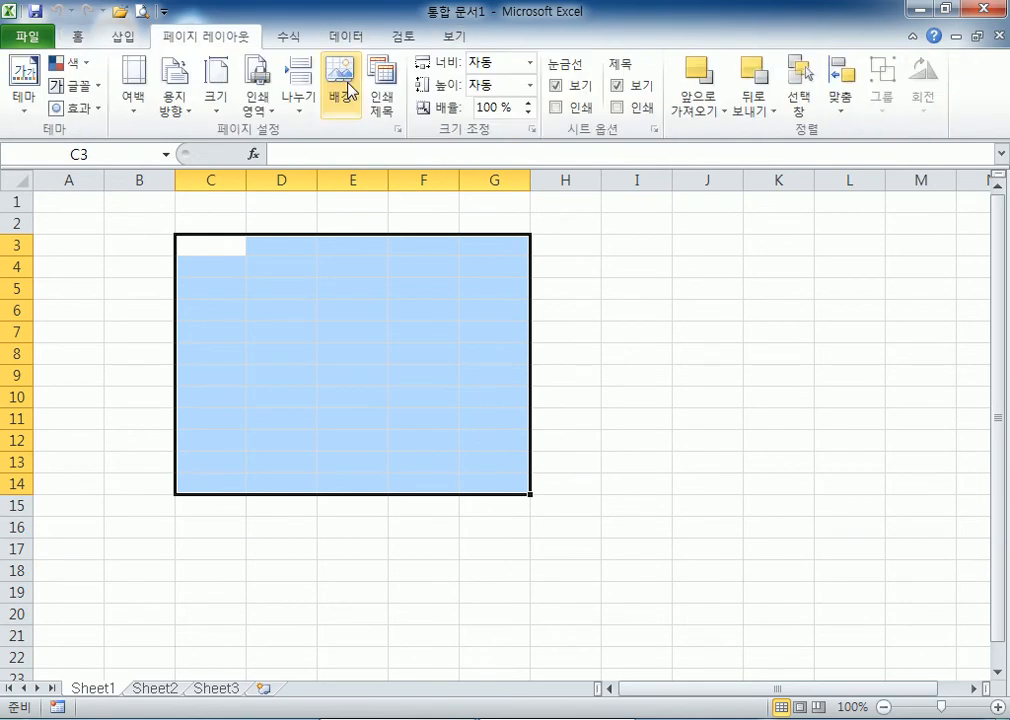
{"action": "scroll", "coordinate": [352, 90], "scroll_direction": "up", "scroll_amount": 3}
Step: Show the Insert (삽입), Page Layout (페이지 레이아웃) and Formulas (수식) commands in turn, and leaf back to Home (홈)
{"action": "left_click", "coordinate": [127, 39]}
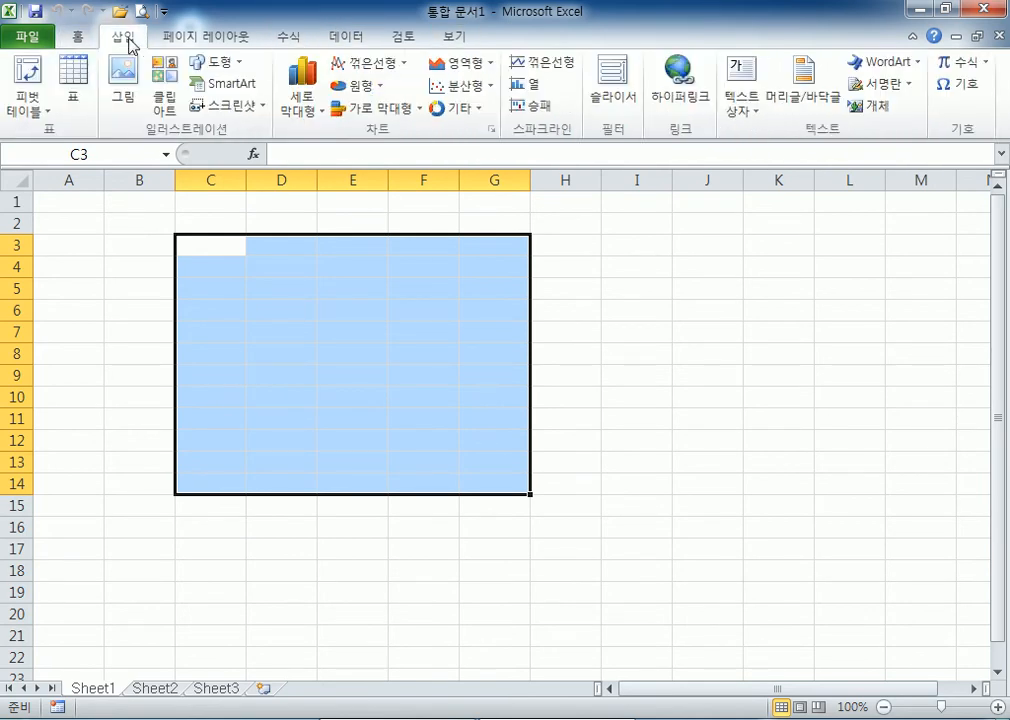
{"action": "left_click", "coordinate": [190, 40]}
{"action": "left_click", "coordinate": [289, 41]}
{"action": "scroll", "coordinate": [293, 80], "scroll_direction": "up", "scroll_amount": 2}
{"action": "scroll", "coordinate": [293, 80], "scroll_direction": "down", "scroll_amount": 3}
{"action": "scroll", "coordinate": [290, 83], "scroll_direction": "up", "scroll_amount": 1}
{"action": "scroll", "coordinate": [290, 83], "scroll_direction": "down", "scroll_amount": 3}
{"action": "scroll", "coordinate": [292, 83], "scroll_direction": "up", "scroll_amount": 2}
{"action": "scroll", "coordinate": [293, 85], "scroll_direction": "down", "scroll_amount": 1}
{"action": "scroll", "coordinate": [292, 86], "scroll_direction": "up", "scroll_amount": 5}
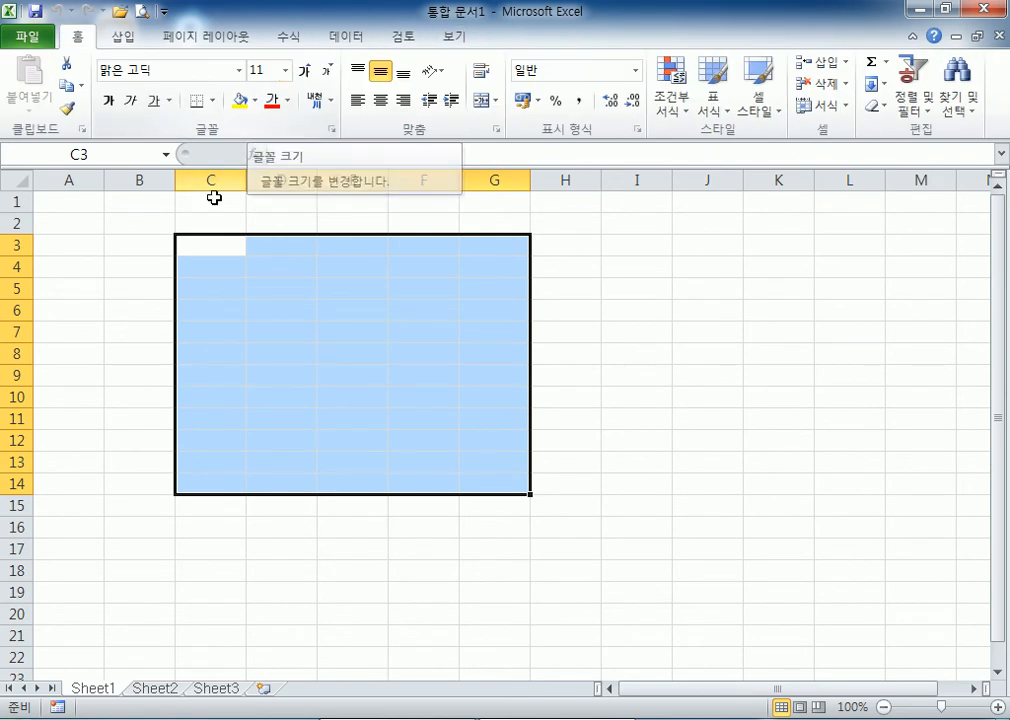
Step: Select cell B7, leaf through the ribbon command sets past Review (검토), and return to Home (홈)
{"action": "left_click", "coordinate": [122, 323]}
{"action": "scroll", "coordinate": [303, 113], "scroll_direction": "down", "scroll_amount": 5}
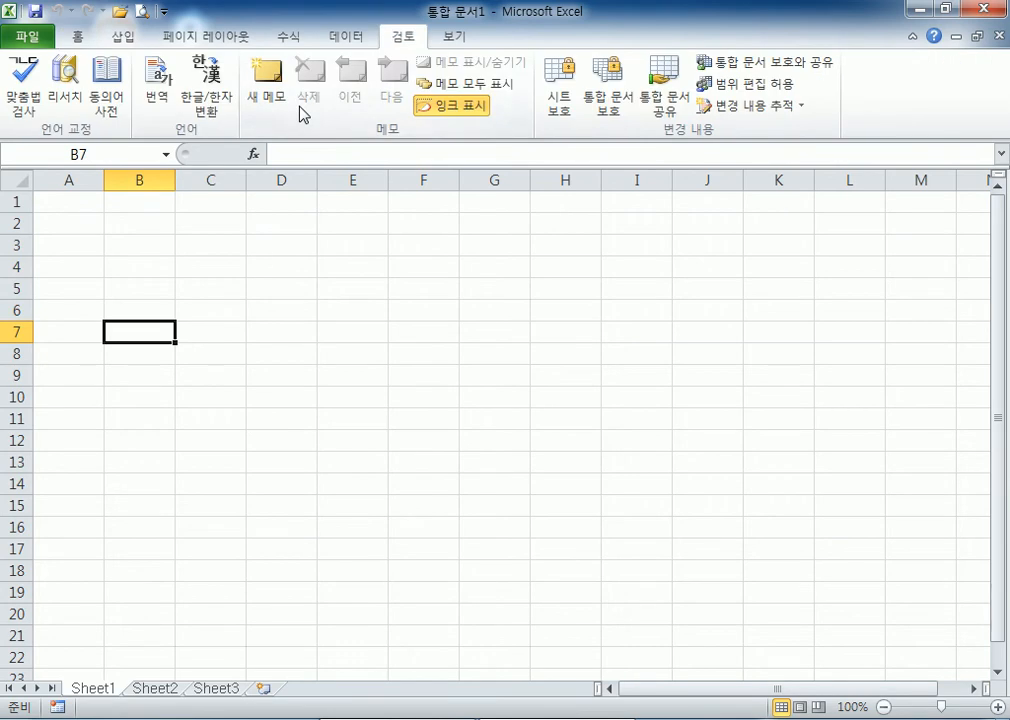
{"action": "scroll", "coordinate": [284, 332], "scroll_direction": "down", "scroll_amount": 6}
{"action": "scroll", "coordinate": [422, 347], "scroll_direction": "up", "scroll_amount": 6}
{"action": "scroll", "coordinate": [405, 352], "scroll_direction": "down", "scroll_amount": 7}
{"action": "scroll", "coordinate": [385, 358], "scroll_direction": "down", "scroll_amount": 2}
{"action": "scroll", "coordinate": [388, 357], "scroll_direction": "up", "scroll_amount": 9}
{"action": "scroll", "coordinate": [262, 104], "scroll_direction": "up", "scroll_amount": 1}
{"action": "scroll", "coordinate": [268, 102], "scroll_direction": "down", "scroll_amount": 2}
{"action": "scroll", "coordinate": [275, 101], "scroll_direction": "up", "scroll_amount": 4}
{"action": "scroll", "coordinate": [280, 99], "scroll_direction": "down", "scroll_amount": 1}
{"action": "scroll", "coordinate": [281, 98], "scroll_direction": "up", "scroll_amount": 3}
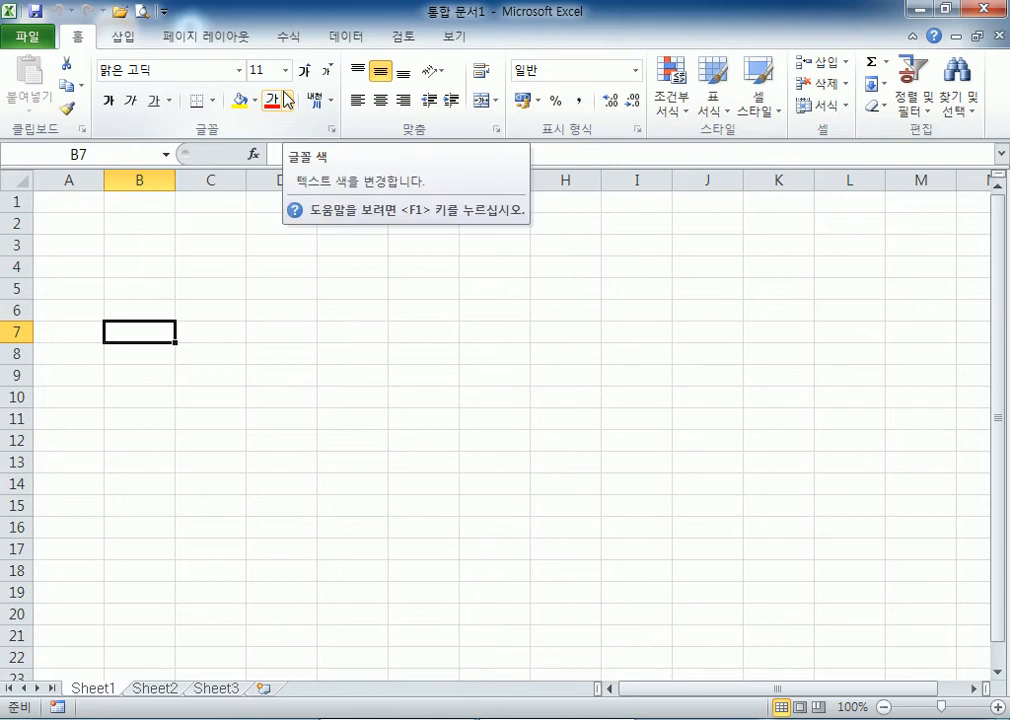
Step: Collapse the ribbon, and temporarily show the Data (데이터) commands over the worksheet before hiding them
{"action": "double_click", "coordinate": [76, 37]}
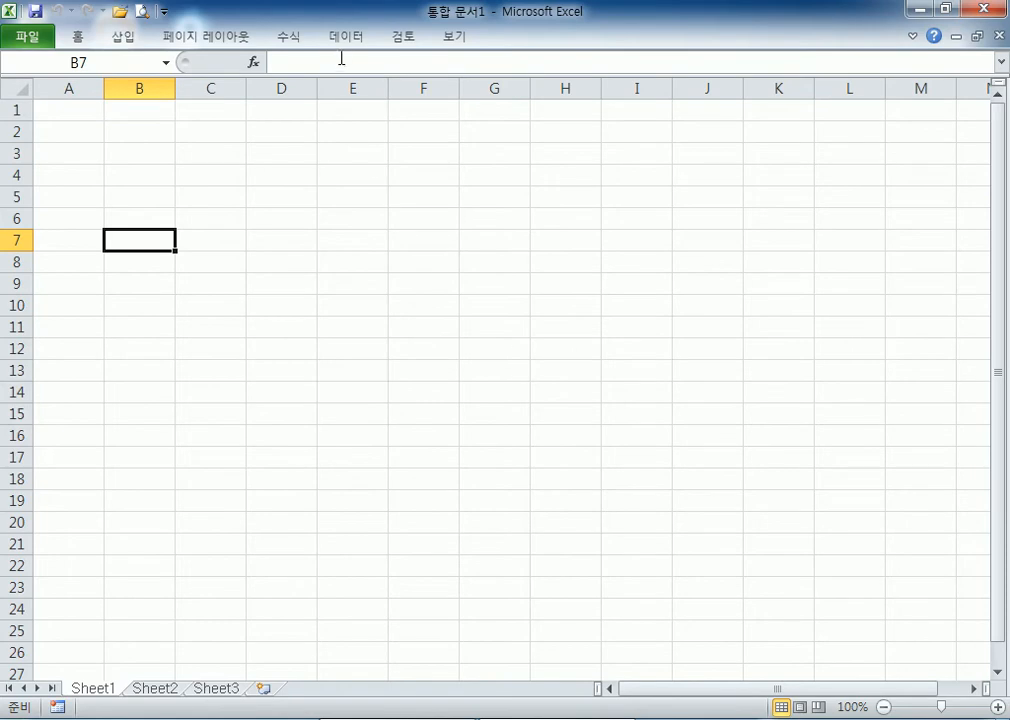
{"action": "scroll", "coordinate": [348, 37], "scroll_direction": "down", "scroll_amount": 4}
{"action": "scroll", "coordinate": [349, 72], "scroll_direction": "up", "scroll_amount": 3}
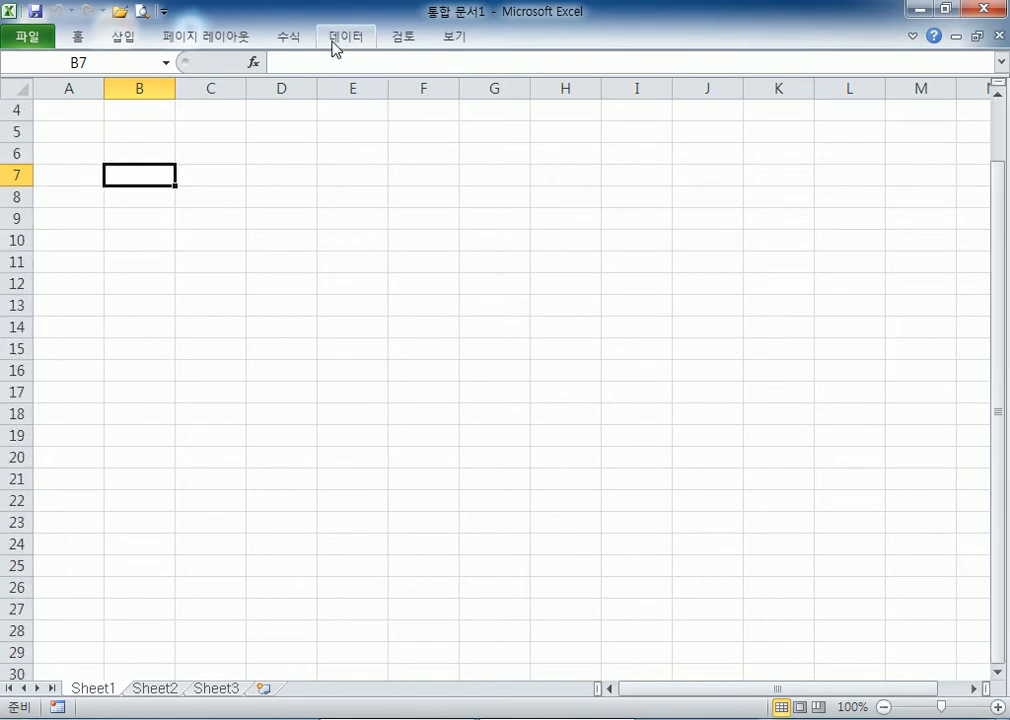
{"action": "left_click", "coordinate": [340, 40]}
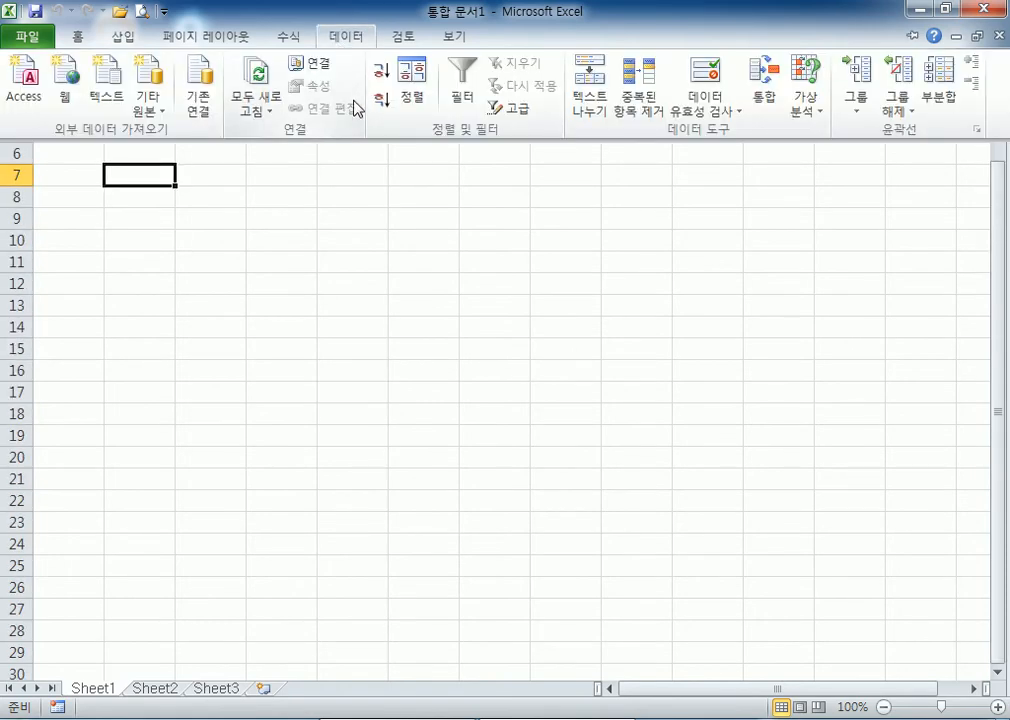
{"action": "left_click", "coordinate": [386, 340]}
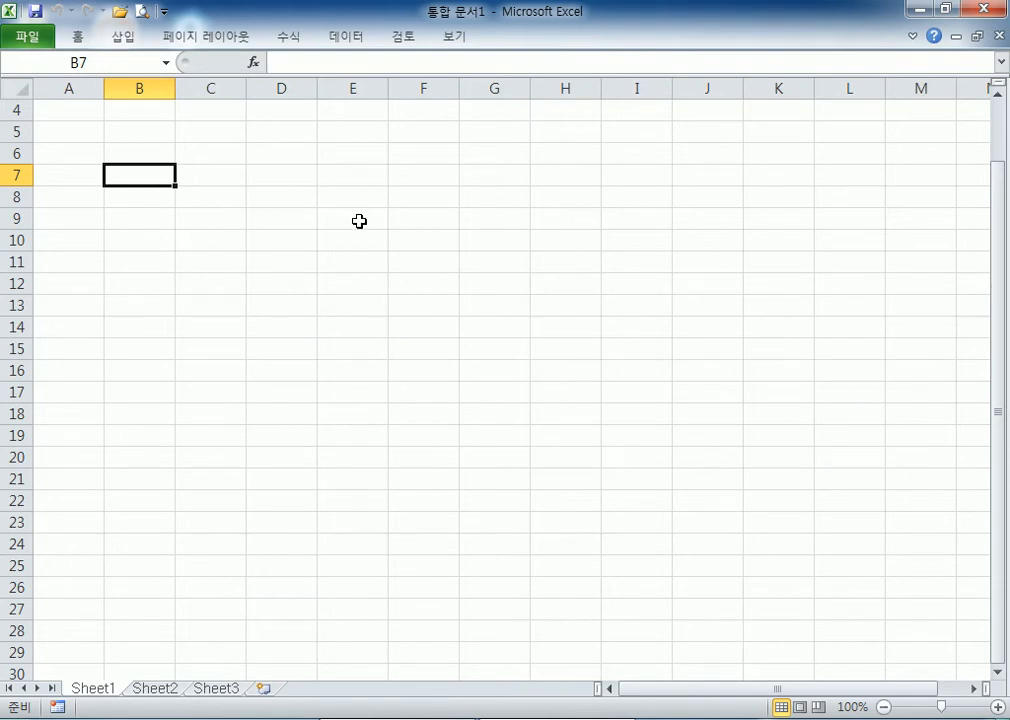
Step: Temporarily show the Review (검토) commands over the worksheet, hide them, and show them again
{"action": "left_click", "coordinate": [404, 37]}
{"action": "left_click", "coordinate": [395, 194]}
{"action": "left_click", "coordinate": [399, 40]}
Step: Expand and re-collapse the ribbon from the Review (검토) and Page Layout (페이지 레이아웃) headings
{"action": "double_click", "coordinate": [401, 40]}
{"action": "double_click", "coordinate": [403, 39]}
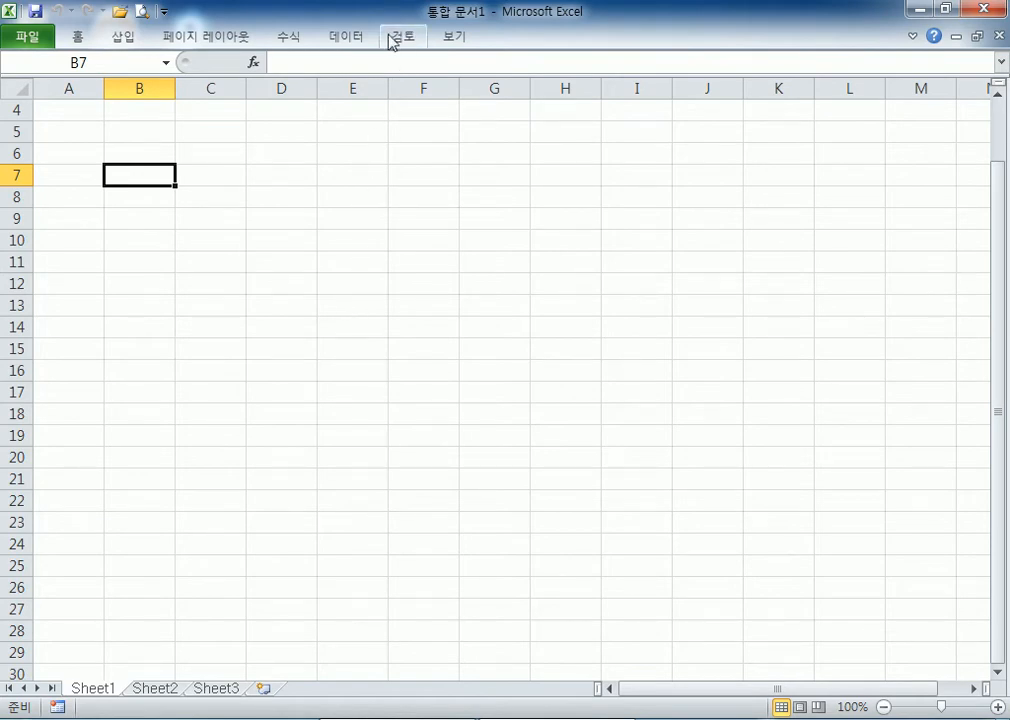
{"action": "double_click", "coordinate": [214, 39]}
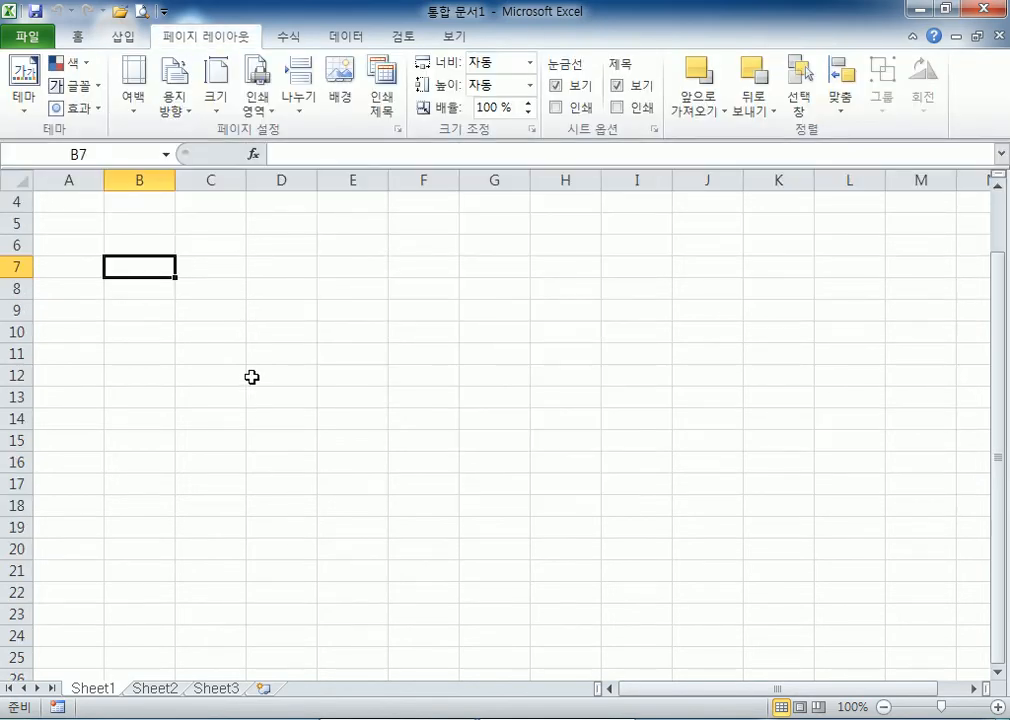
{"action": "double_click", "coordinate": [222, 38]}
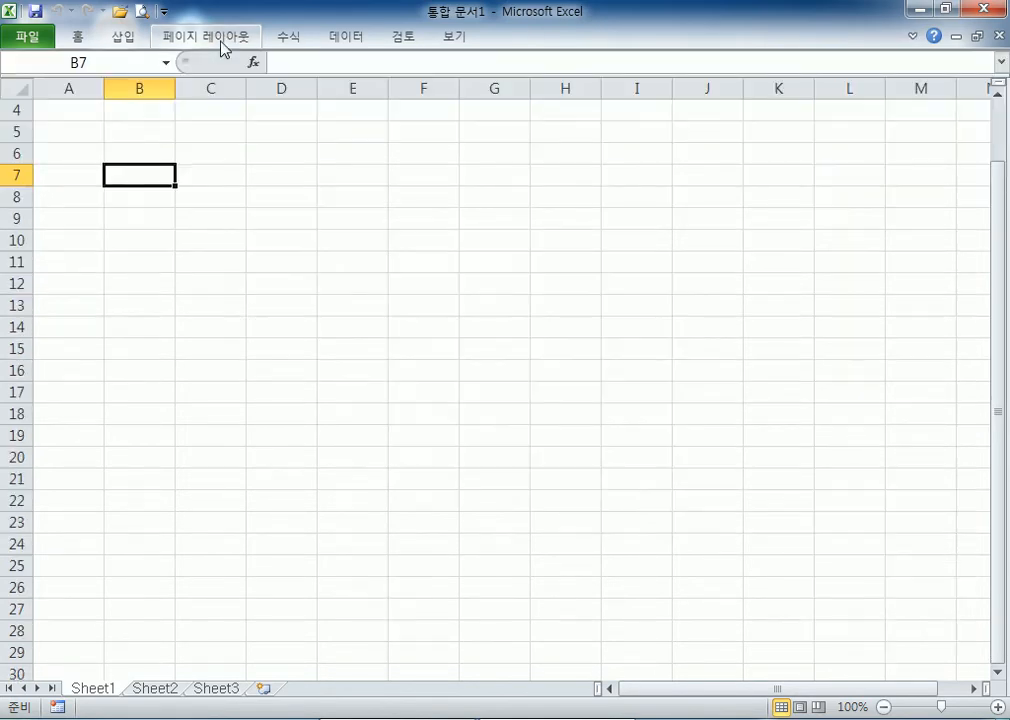
Step: Select cell D16 and the range A4:K23 in the worksheet while the ribbon stays collapsed
{"action": "left_click", "coordinate": [277, 378]}
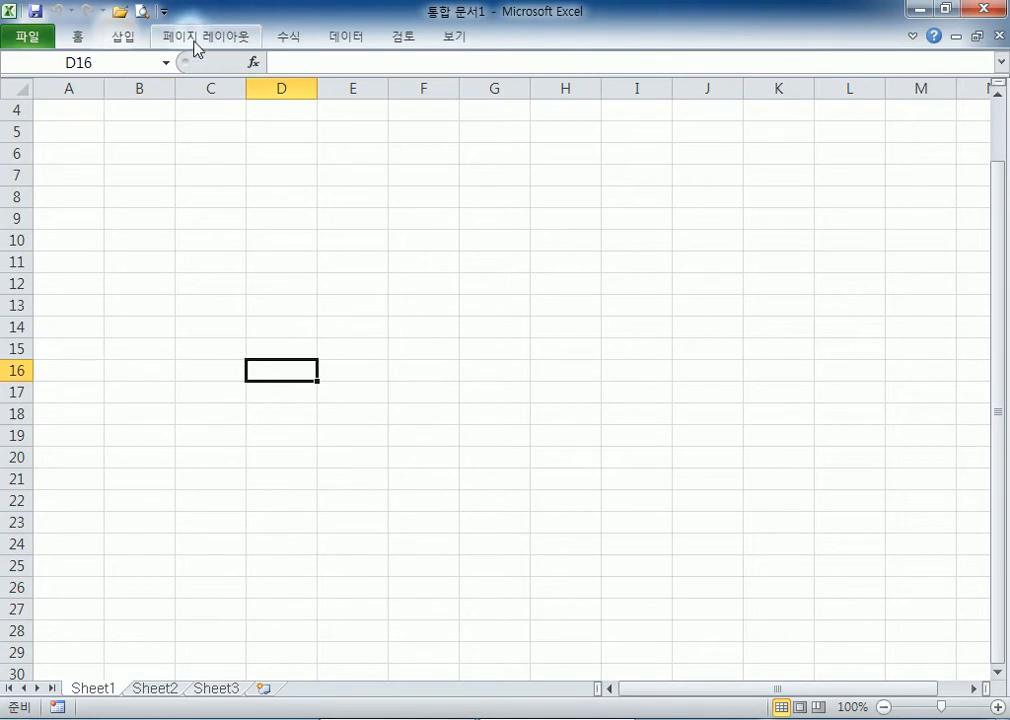
{"action": "left_click_drag", "start_coordinate": [77, 108], "coordinate": [748, 525]}
{"action": "scroll", "coordinate": [748, 525], "scroll_direction": "up", "scroll_amount": 1}
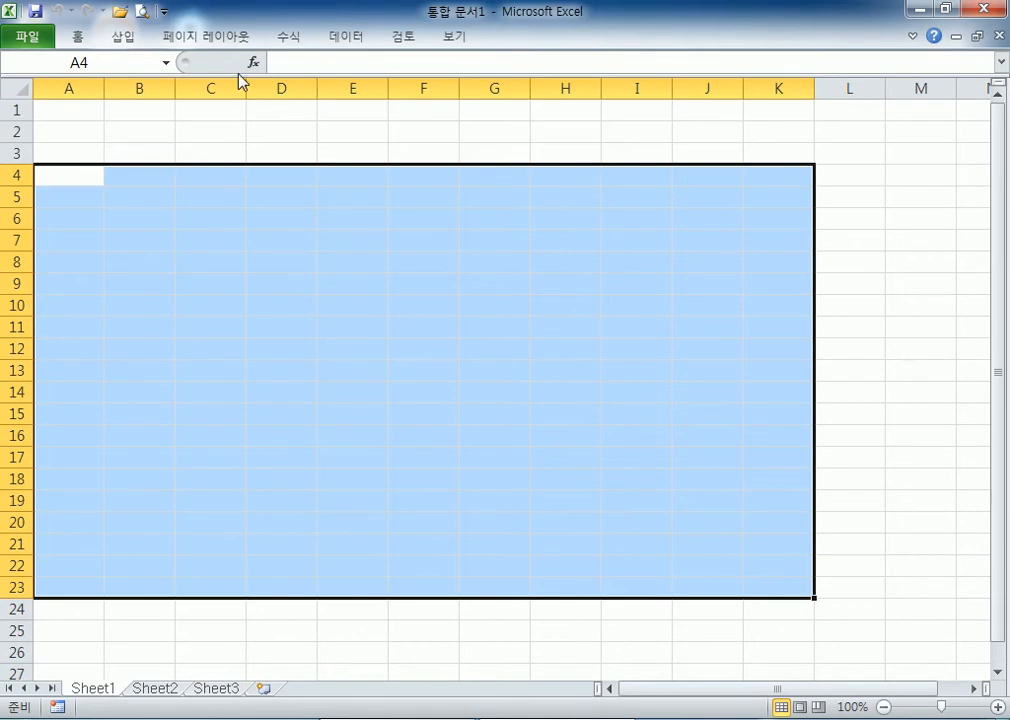
Step: Select cell D7, and temporarily show the Formulas (수식) commands over the worksheet before hiding them
{"action": "left_click", "coordinate": [284, 237]}
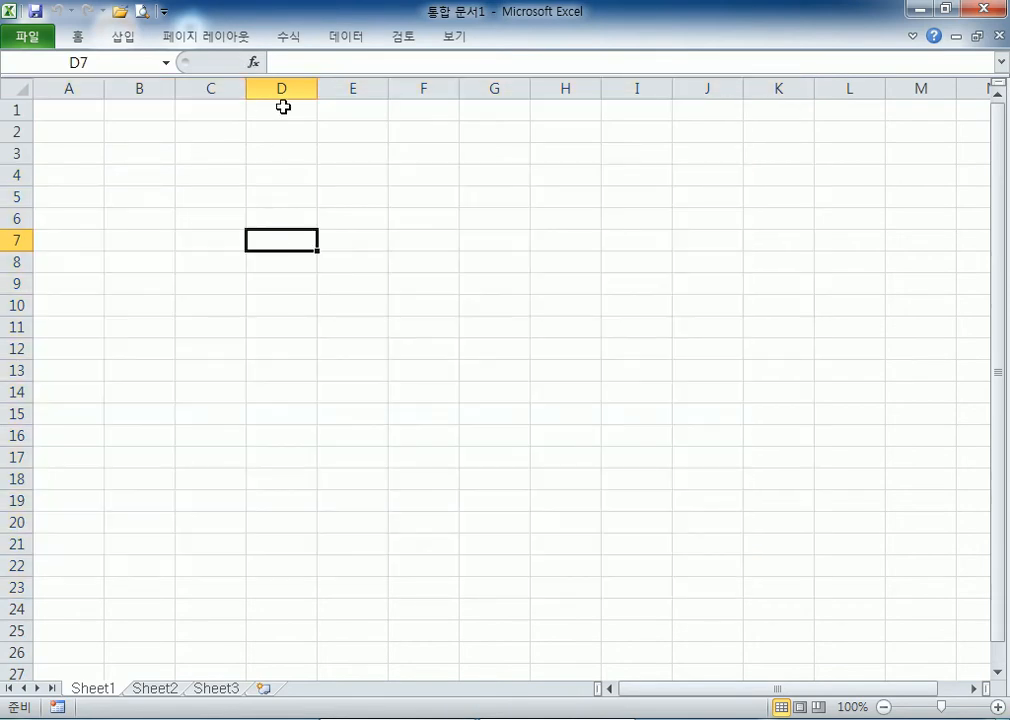
{"action": "left_click", "coordinate": [290, 37]}
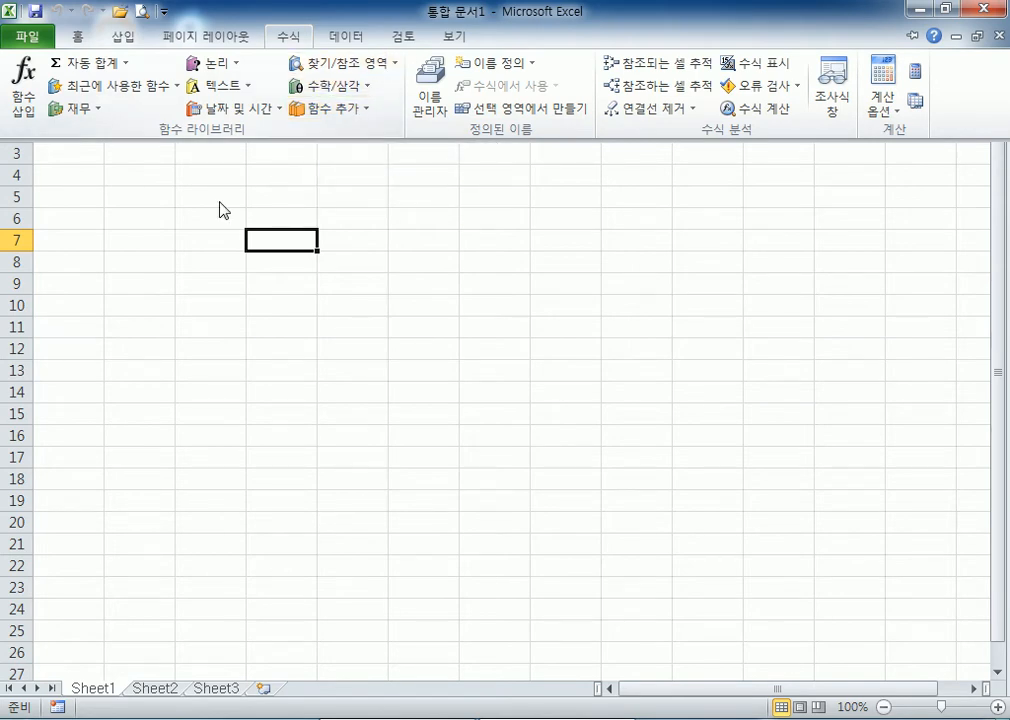
{"action": "key", "text": "ctrl+F1"}
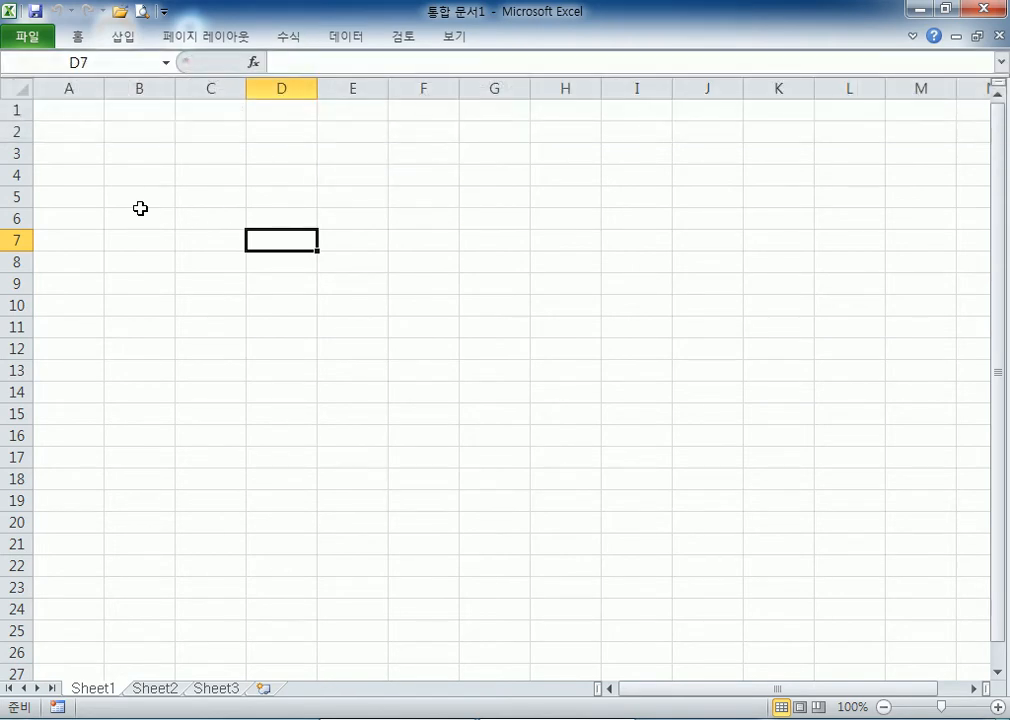
Step: Expand the ribbon permanently from Page Layout (페이지 레이아웃) and leaf through its command sets, ending on Home (홈)
{"action": "double_click", "coordinate": [208, 44]}
{"action": "scroll", "coordinate": [345, 97], "scroll_direction": "down", "scroll_amount": 3}
{"action": "scroll", "coordinate": [345, 97], "scroll_direction": "up", "scroll_amount": 5}
{"action": "scroll", "coordinate": [345, 97], "scroll_direction": "down", "scroll_amount": 5}
{"action": "scroll", "coordinate": [345, 97], "scroll_direction": "up", "scroll_amount": 5}
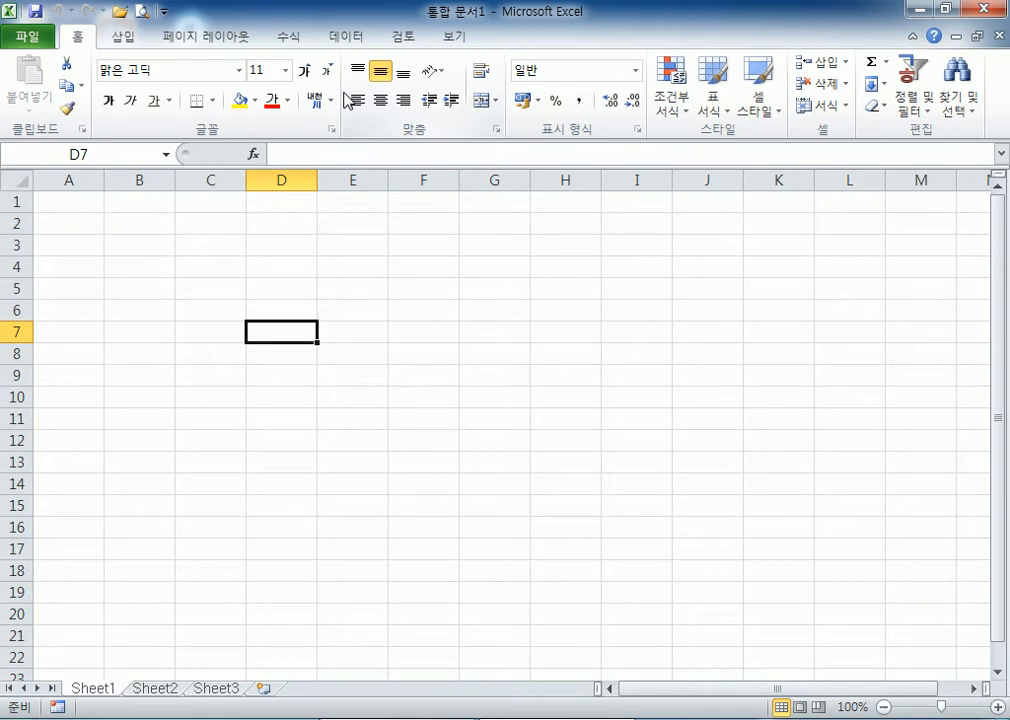
Step: Collapse and expand the ribbon repeatedly from Home (홈), and leave it expanded on Formulas (수식)
{"action": "double_click", "coordinate": [88, 44]}
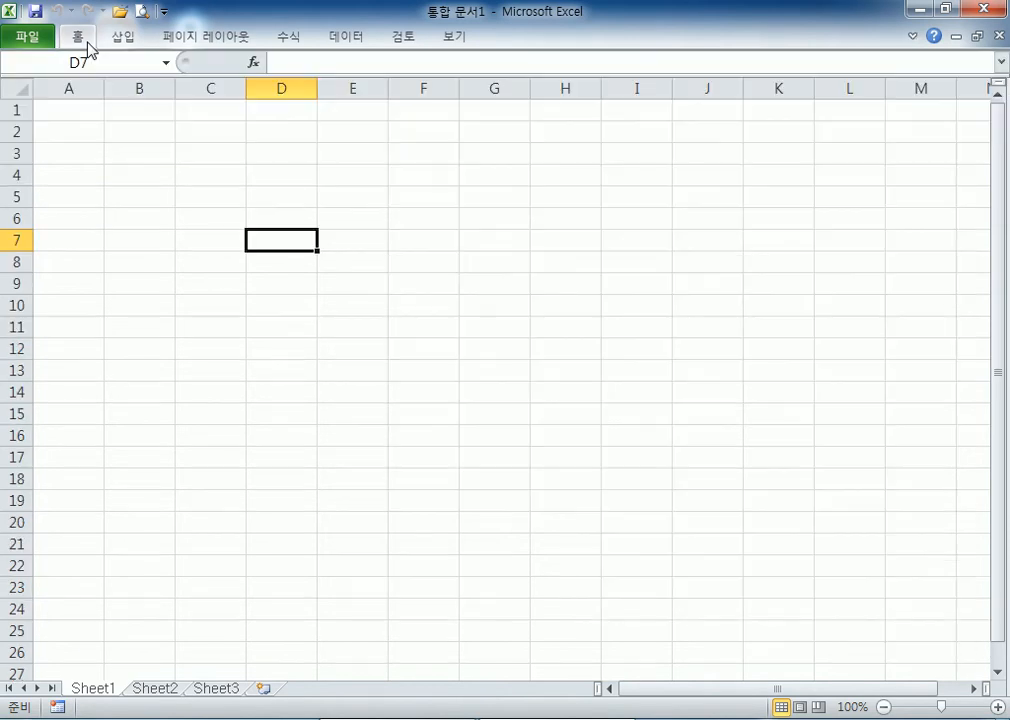
{"action": "double_click", "coordinate": [88, 44]}
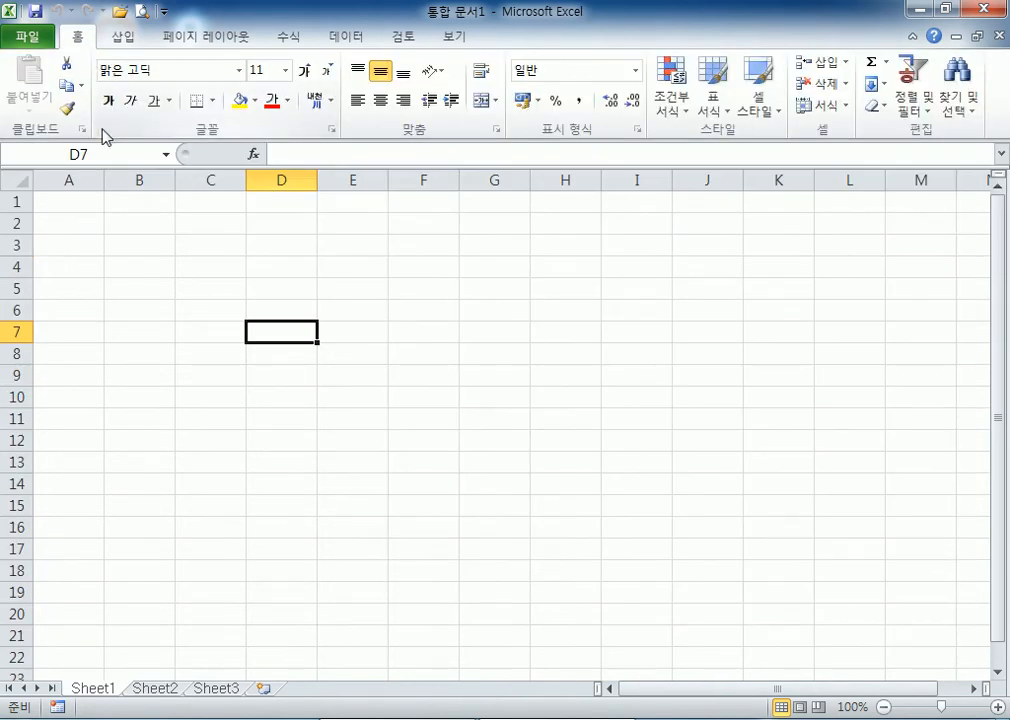
{"action": "double_click", "coordinate": [72, 38]}
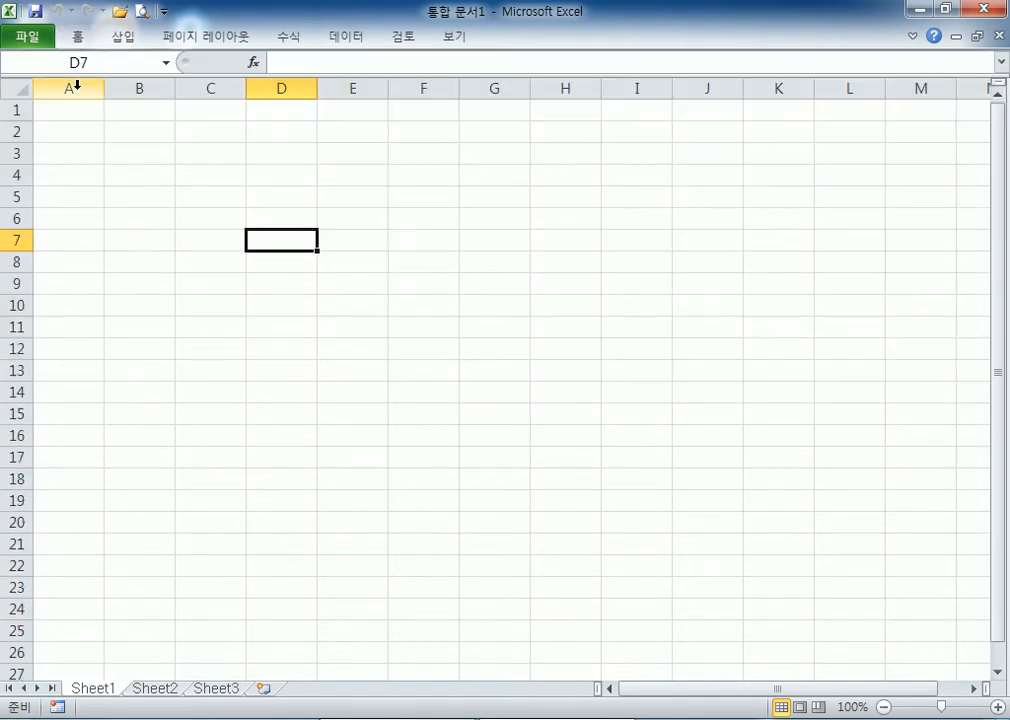
{"action": "double_click", "coordinate": [291, 37]}
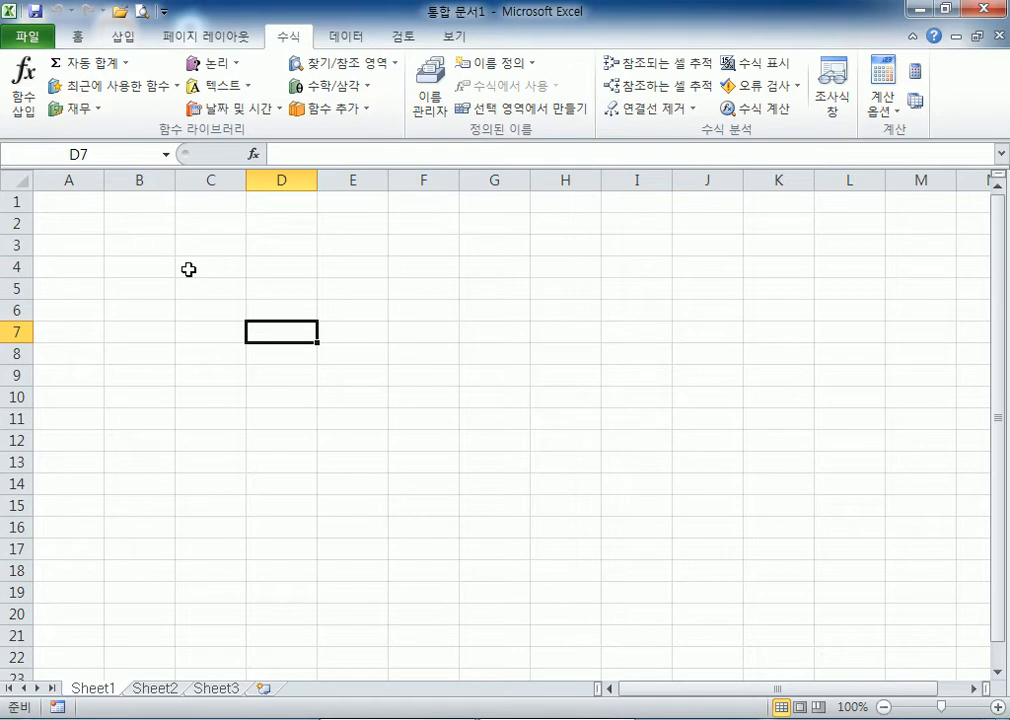
Step: Select cells F6, H9, E8, G11, F6 and D4 in turn to compare the addresses in the Name Box (이름 상자)
{"action": "left_click", "coordinate": [446, 316]}
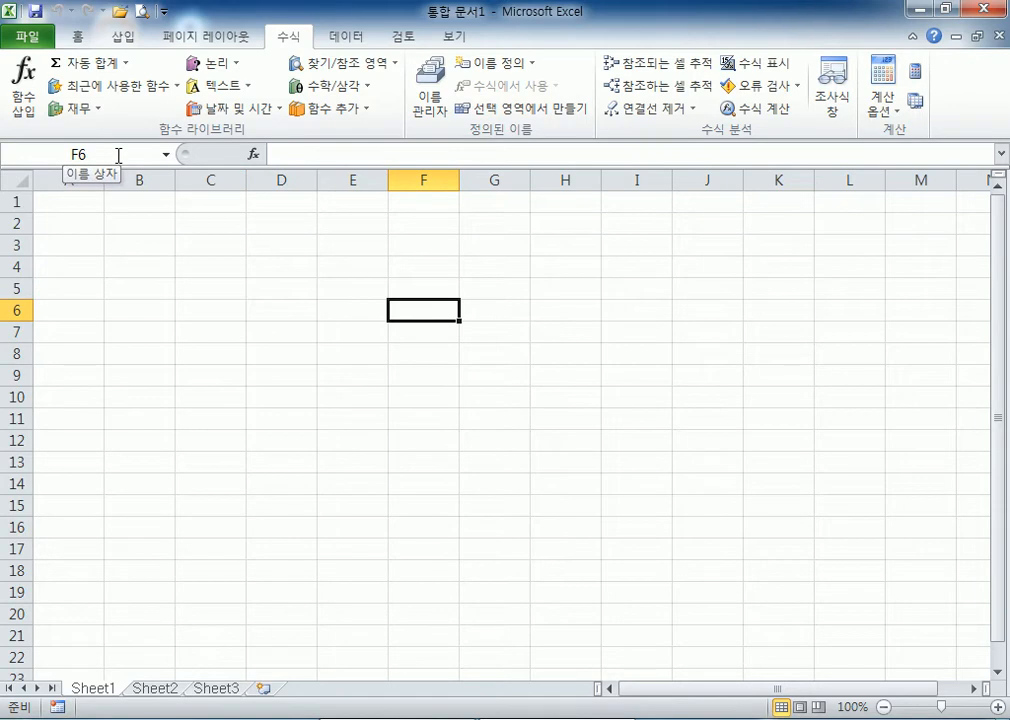
{"action": "left_click", "coordinate": [535, 375]}
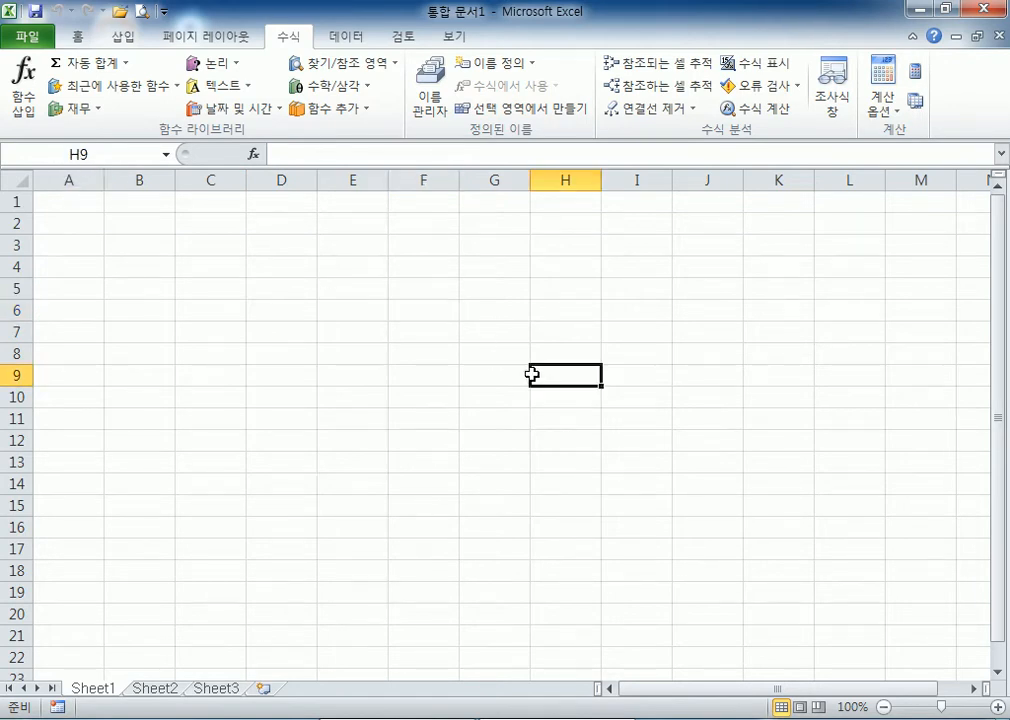
{"action": "left_click", "coordinate": [354, 360]}
{"action": "left_click", "coordinate": [482, 411]}
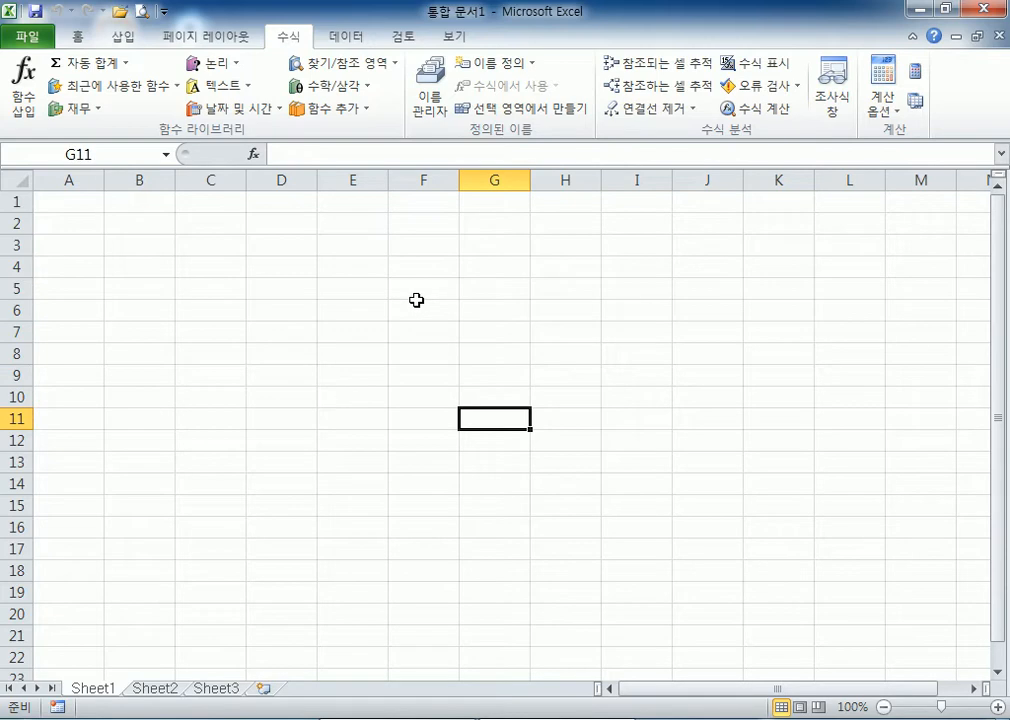
{"action": "left_click", "coordinate": [418, 304]}
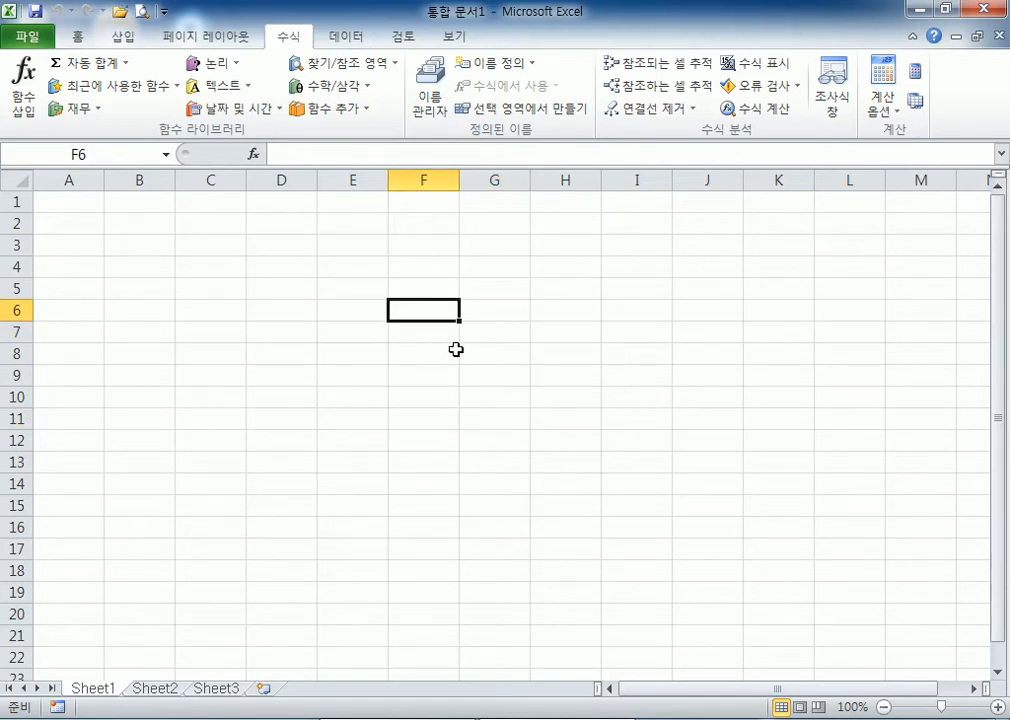
{"action": "left_click", "coordinate": [290, 262]}
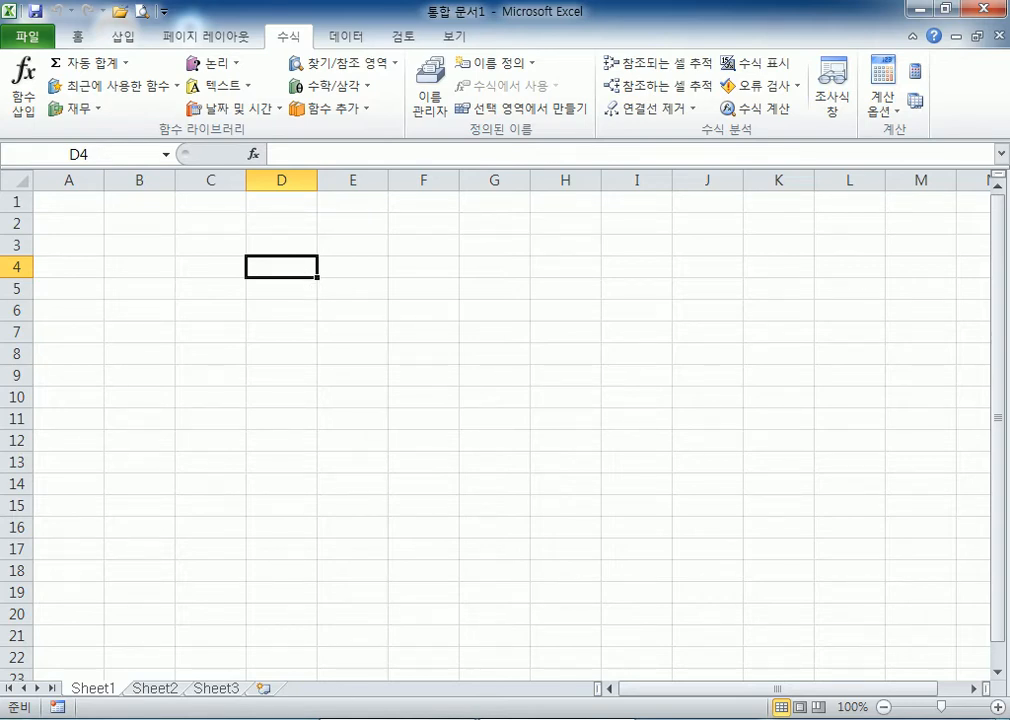
Step: Open the Windows Calculator (계산기) over the worksheet and close it again
{"action": "key", "text": "super"}
{"action": "left_click", "coordinate": [60, 339]}
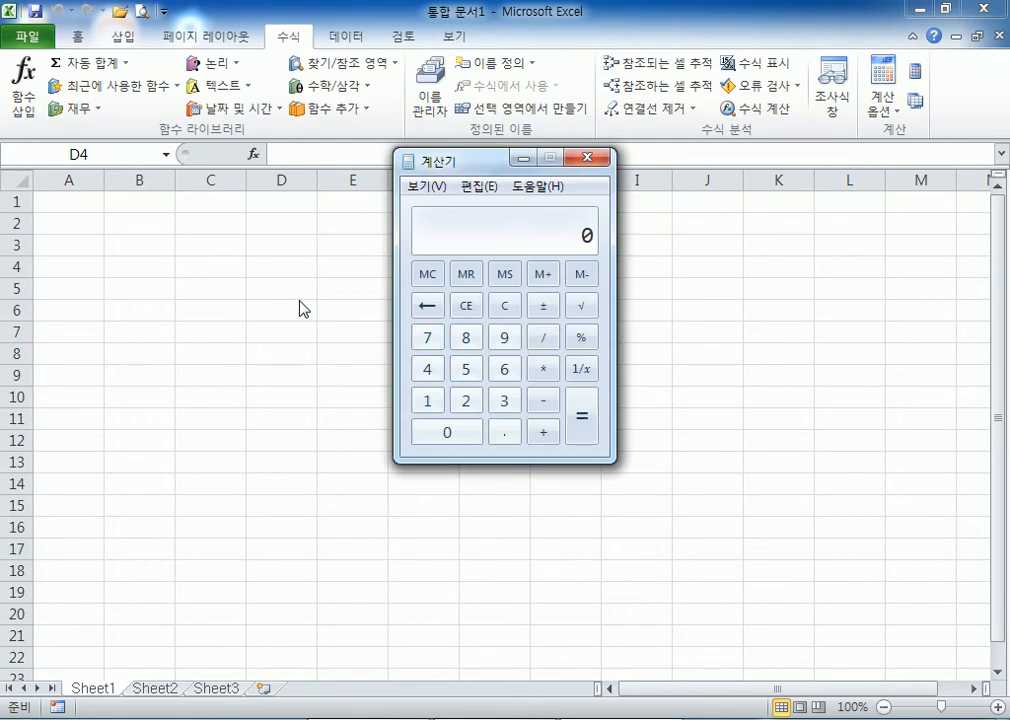
{"action": "left_click", "coordinate": [587, 157]}
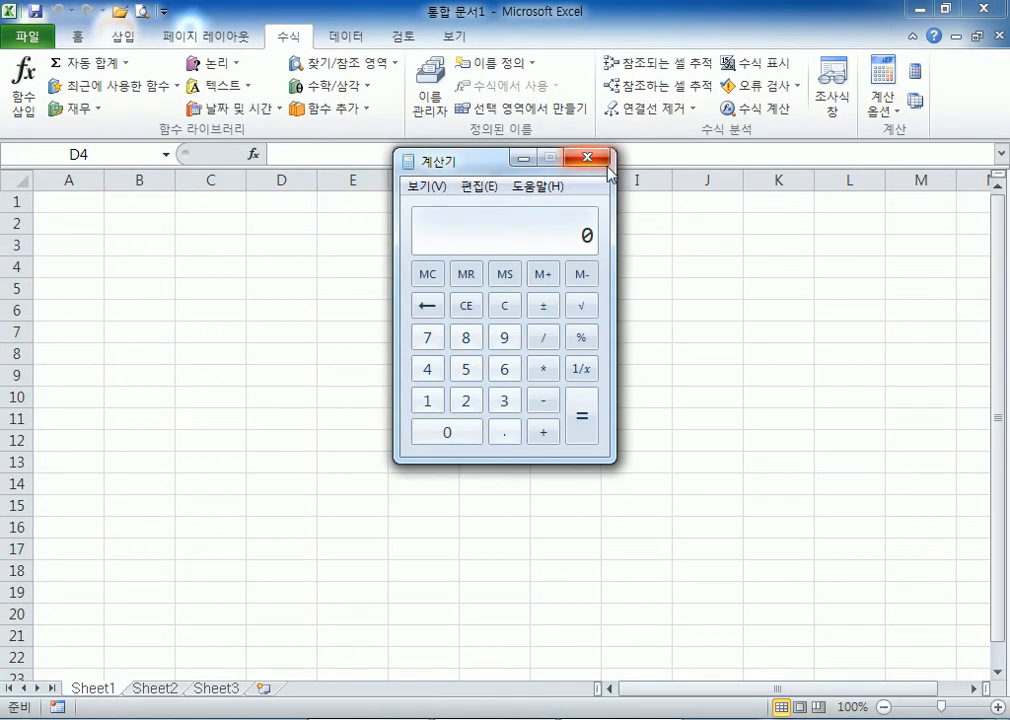
{"action": "left_click", "coordinate": [606, 163]}
Step: Open Notepad (메모장) over the worksheet and write the line "CELL (세포)"
{"action": "key", "text": "super"}
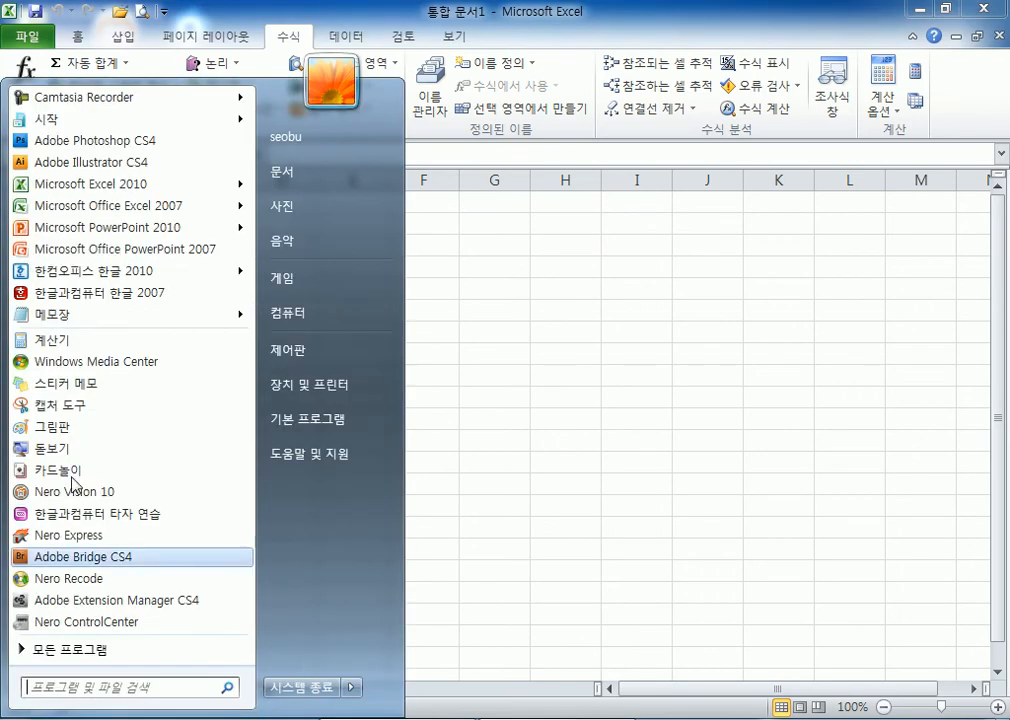
{"action": "left_click", "coordinate": [74, 320]}
{"action": "left_click_drag", "start_coordinate": [372, 240], "coordinate": [388, 138]}
{"action": "type", "text": "CEL"}
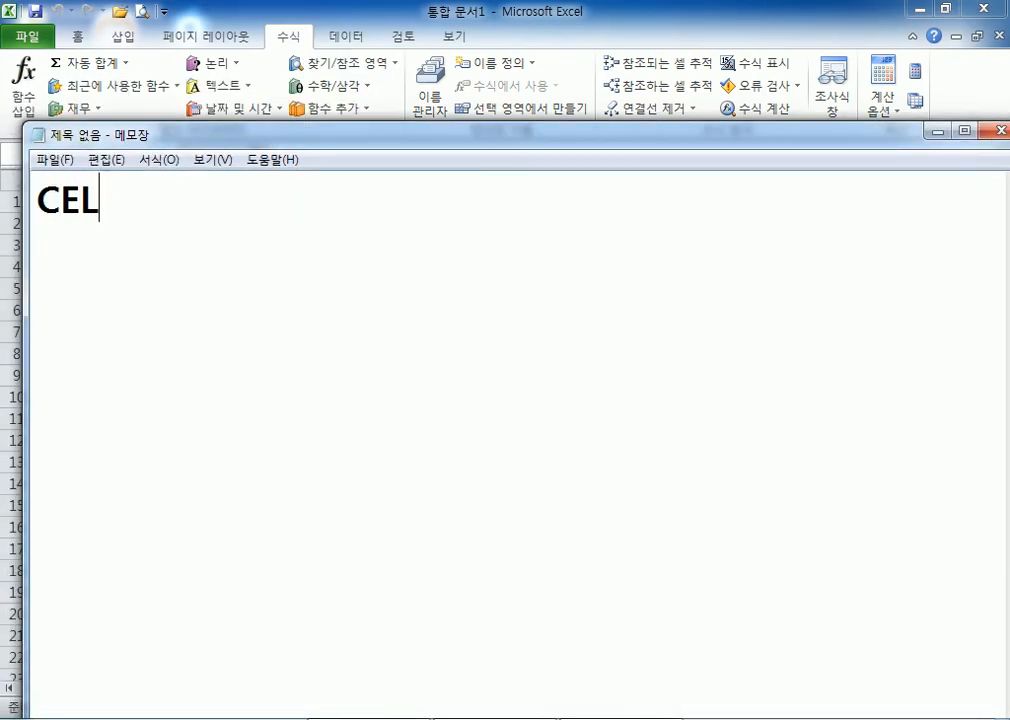
{"action": "type", "text": "L"}
{"action": "type", "text": " (셀"}
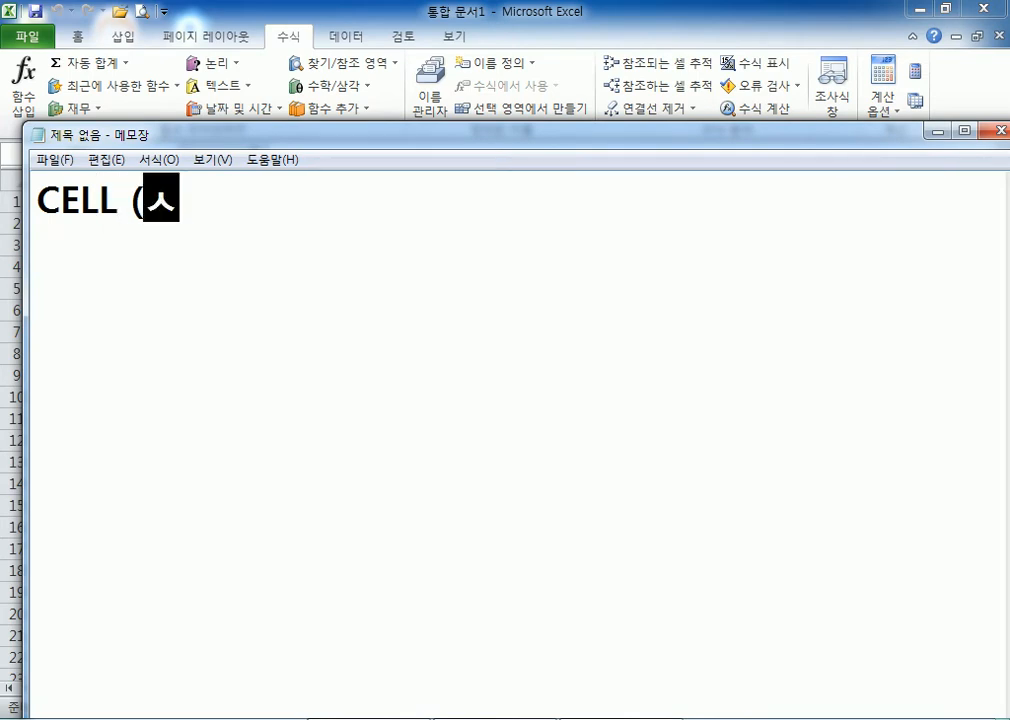
{"action": "key", "text": "BackSpace"}
{"action": "type", "text": "포)"}
{"action": "key", "text": "Return"}
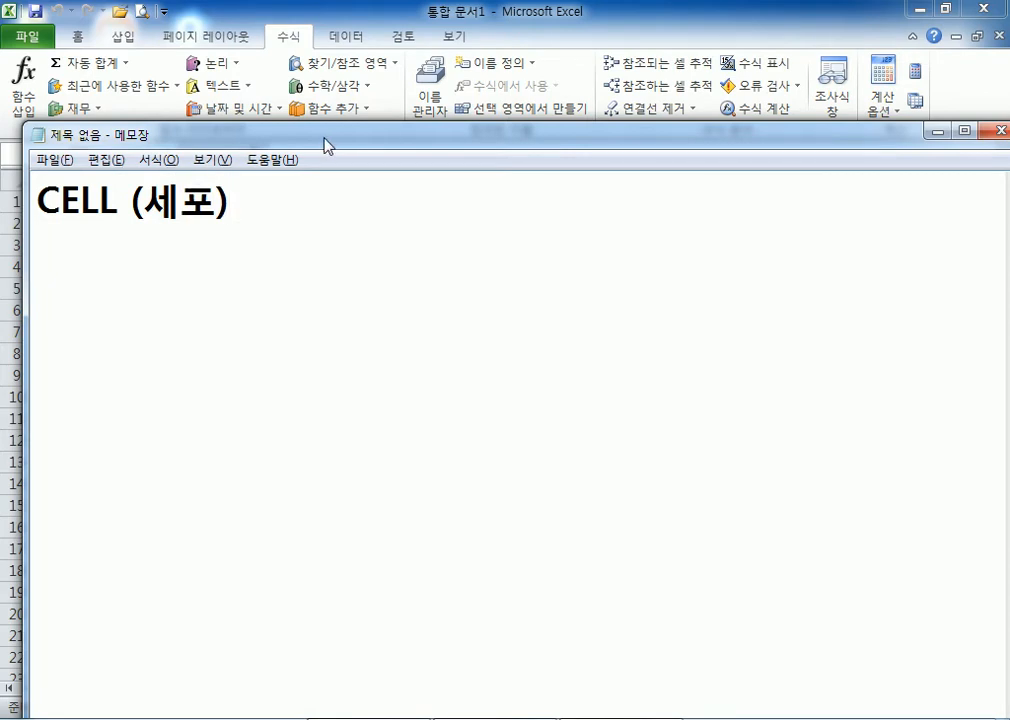
Step: Return to the Excel worksheet and select cell C2, column D, row 3 and cell D3 in turn
{"action": "key", "text": "alt+Tab"}
{"action": "left_click", "coordinate": [212, 224]}
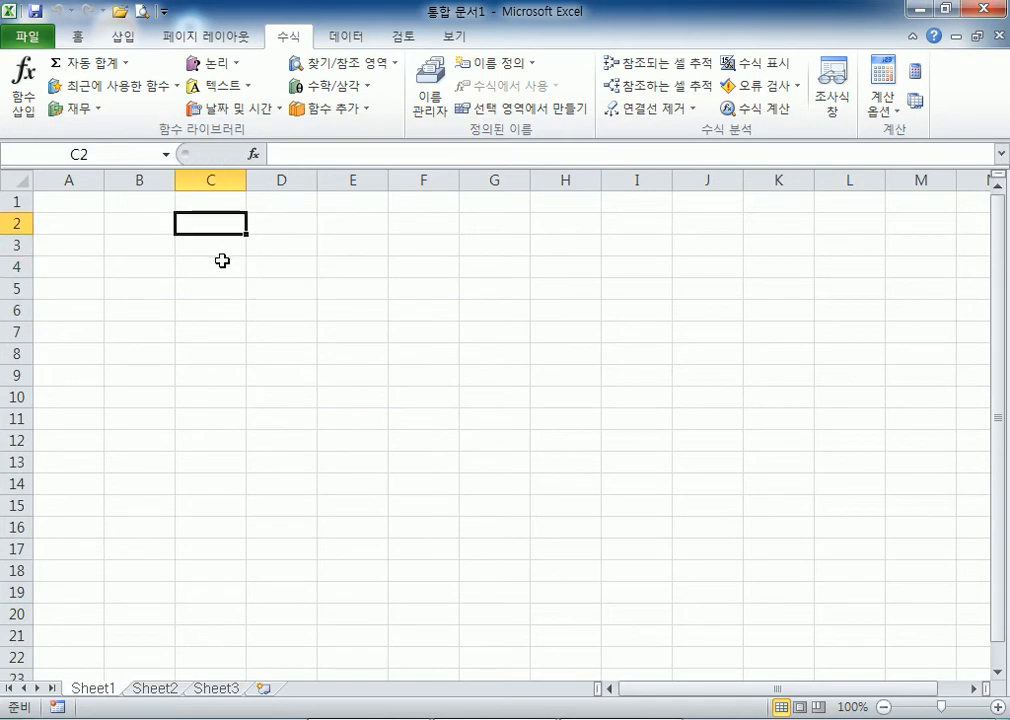
{"action": "left_click", "coordinate": [280, 177]}
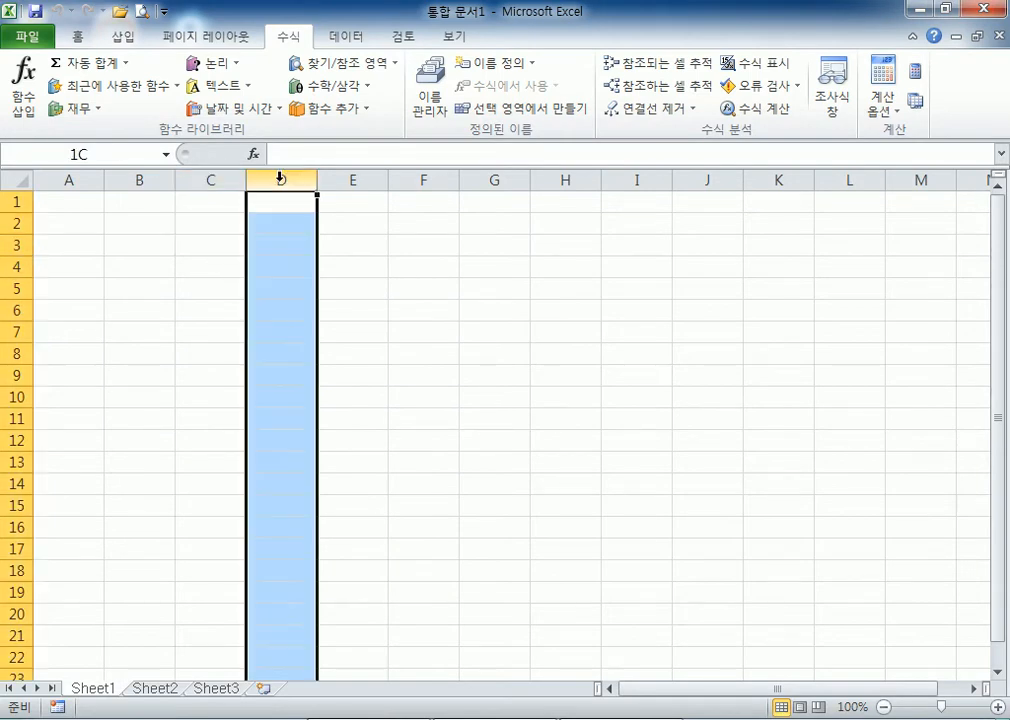
{"action": "left_click", "coordinate": [16, 243]}
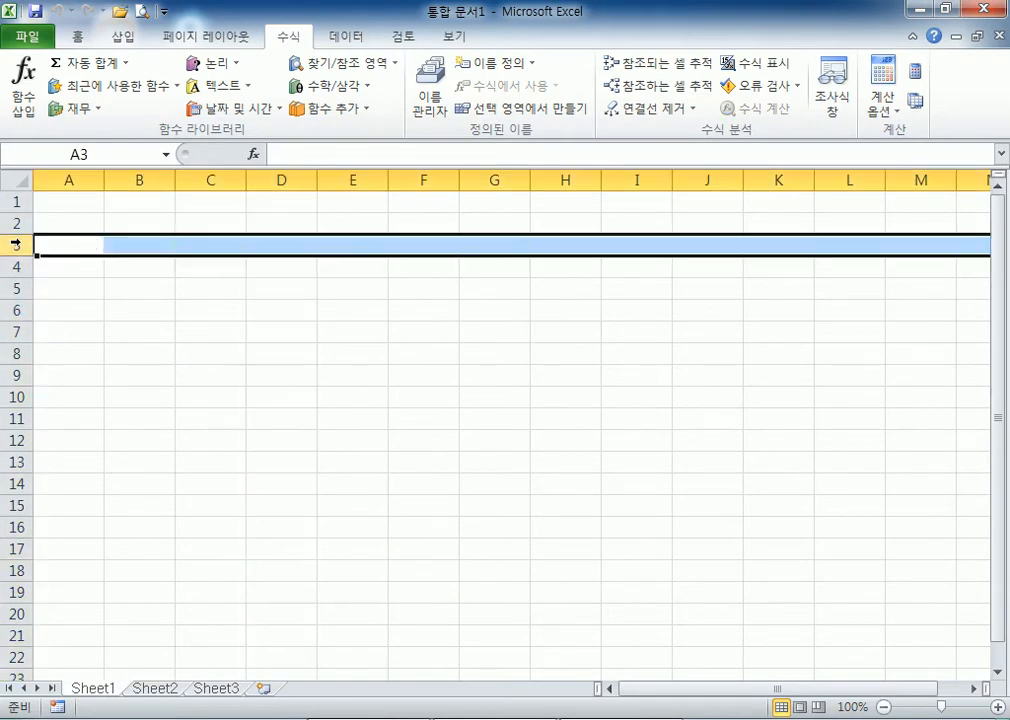
{"action": "left_click", "coordinate": [269, 244]}
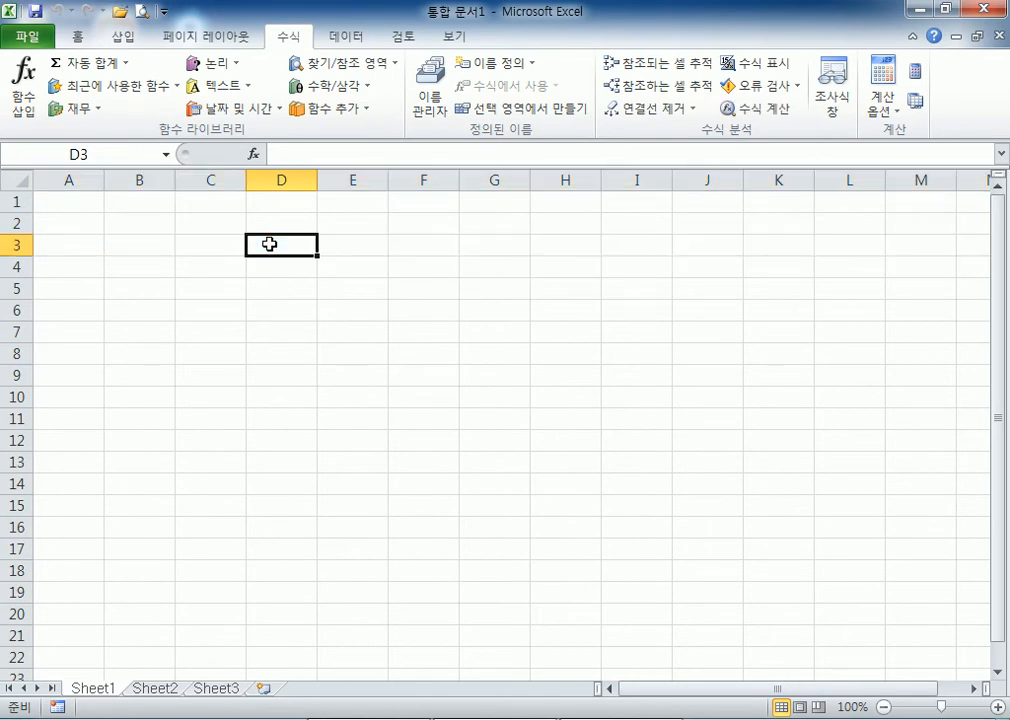
Step: Select the range C3:H12, cells B7 and C3, columns C to G, and rows 2 to 9 in turn
{"action": "left_click_drag", "start_coordinate": [210, 240], "coordinate": [560, 447]}
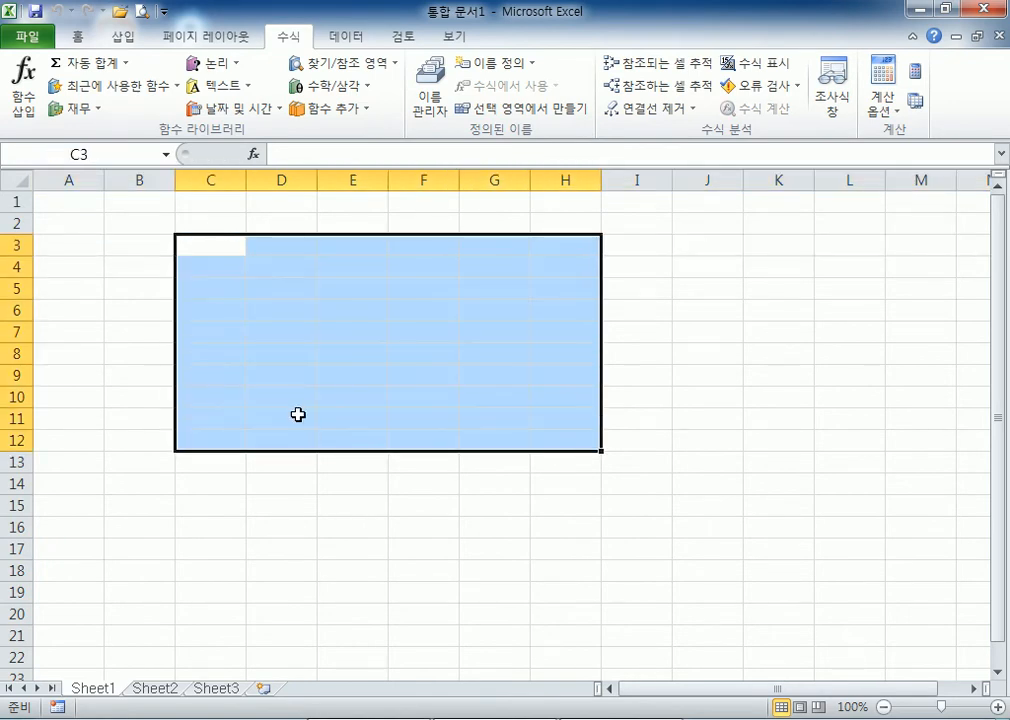
{"action": "left_click", "coordinate": [113, 340]}
{"action": "left_click", "coordinate": [232, 253]}
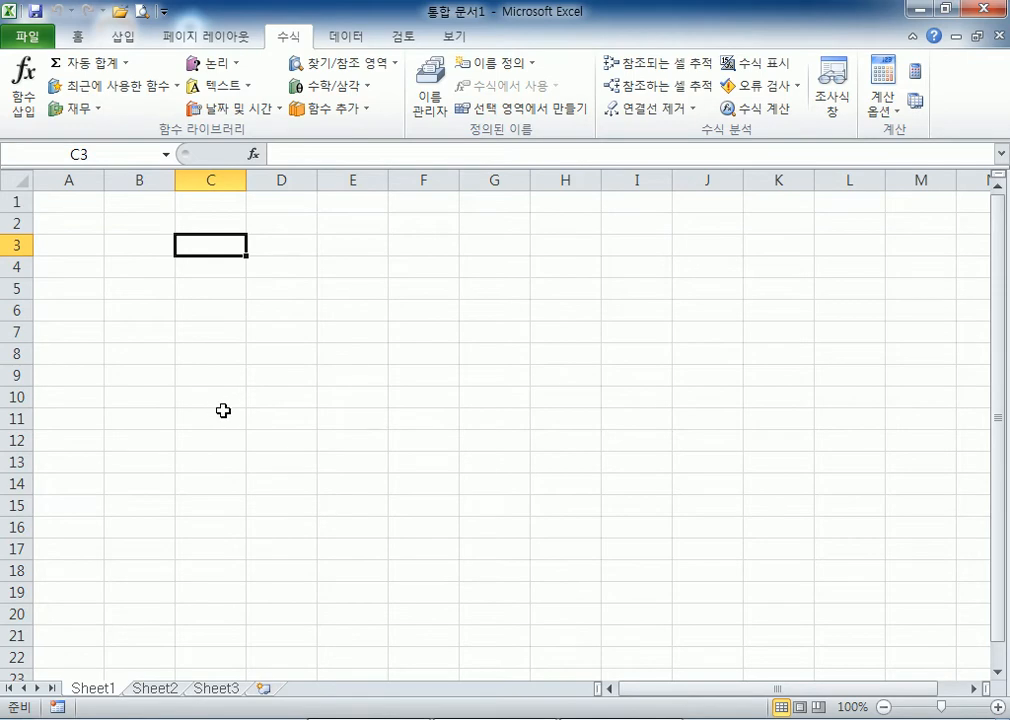
{"action": "left_click_drag", "start_coordinate": [221, 177], "coordinate": [503, 177]}
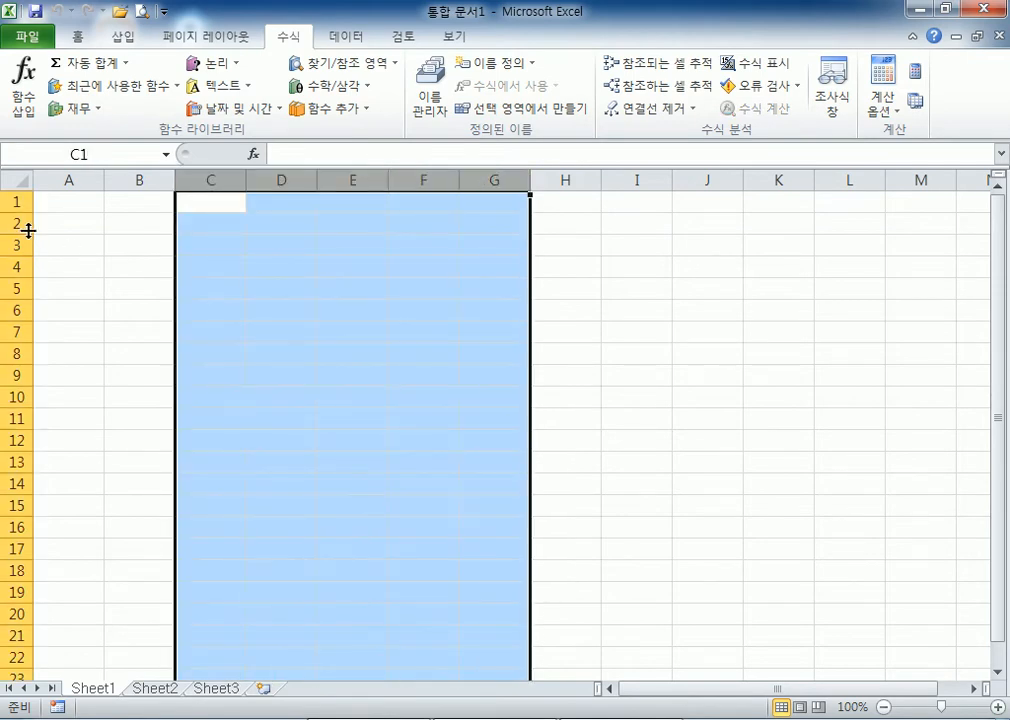
{"action": "left_click_drag", "start_coordinate": [16, 223], "coordinate": [18, 374]}
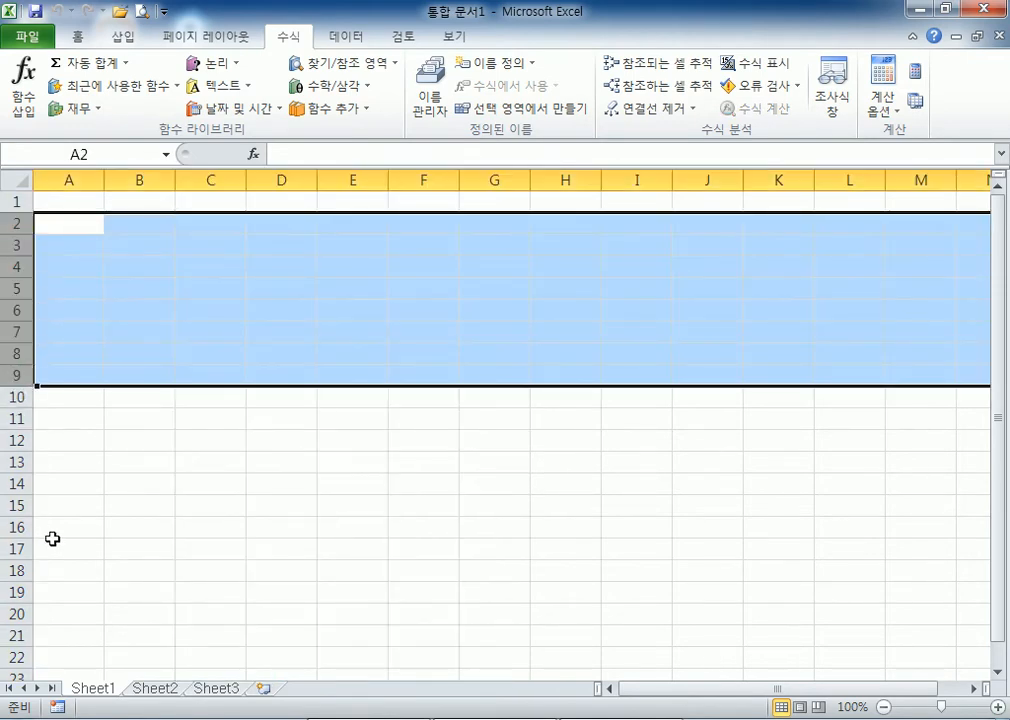
Step: Select cells D4, D3, F4 and C7 in turn to compare their addresses in the Name Box (이름 상자)
{"action": "left_click", "coordinate": [310, 272]}
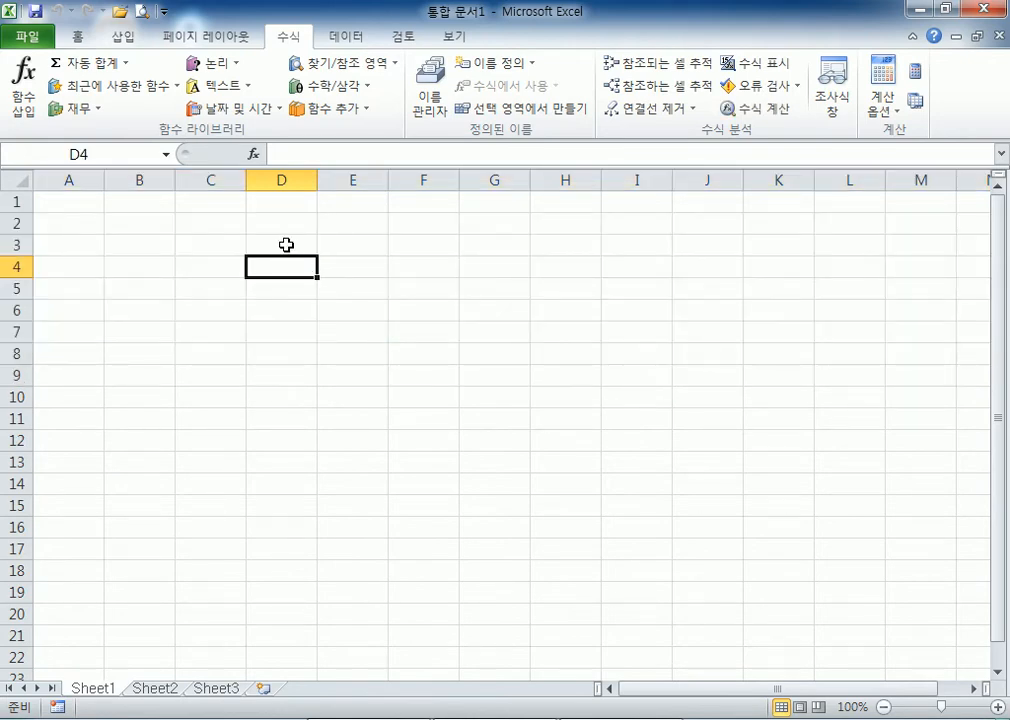
{"action": "left_click", "coordinate": [285, 245]}
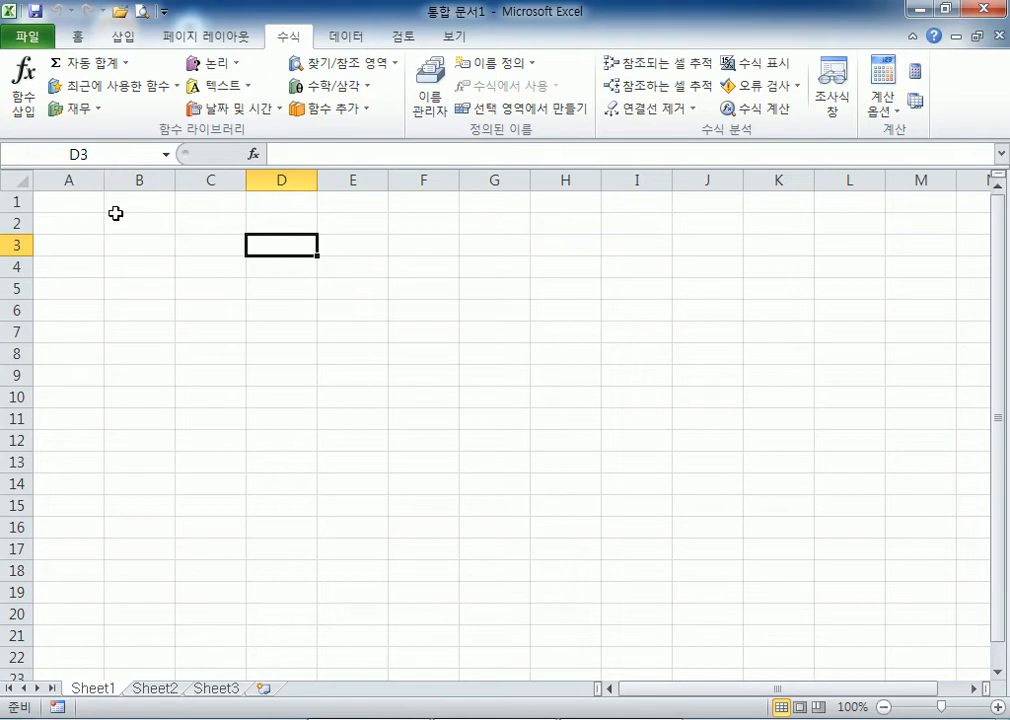
{"action": "left_click", "coordinate": [419, 276]}
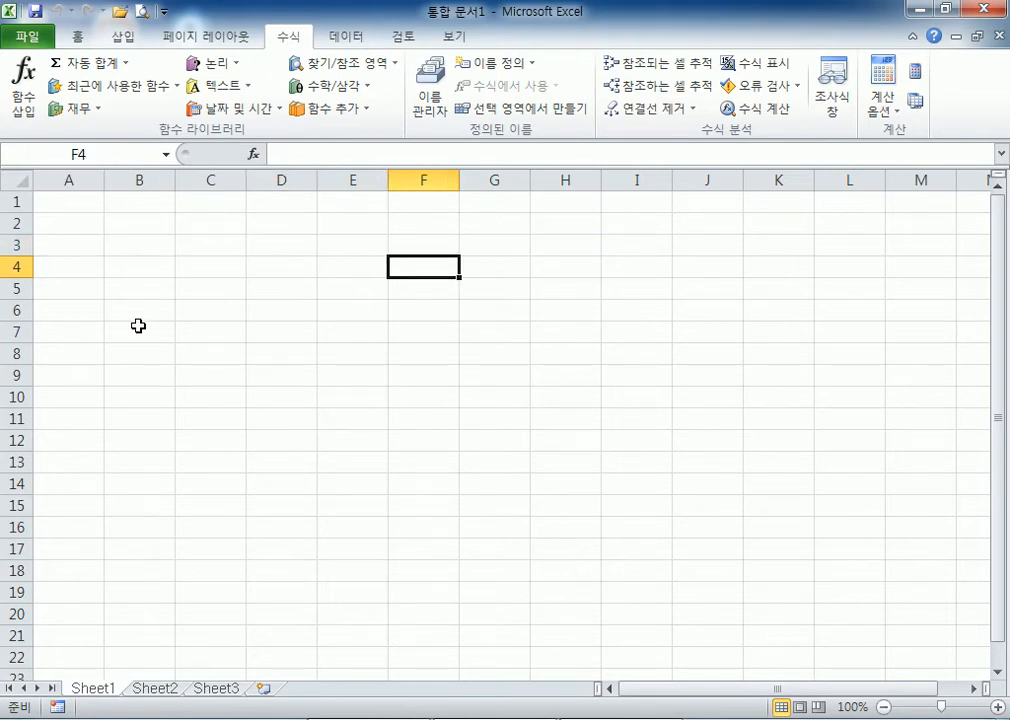
{"action": "left_click", "coordinate": [123, 150]}
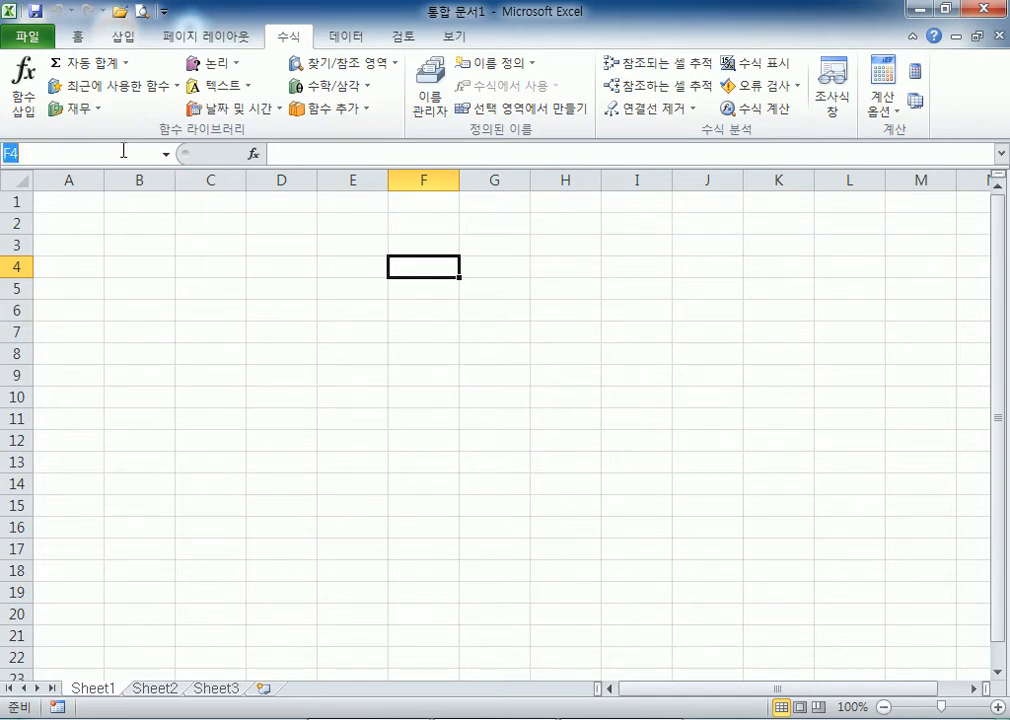
{"action": "left_click", "coordinate": [236, 328]}
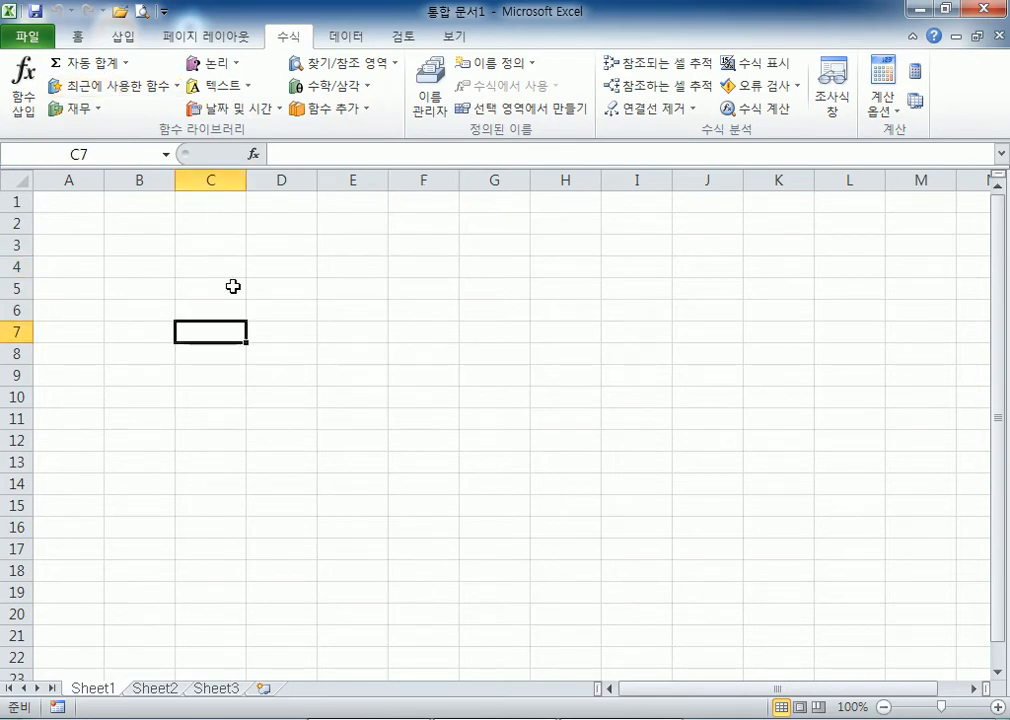
Step: Replace the draft address i500000 in the Name Box (이름 상자) with Q200 and jump to that cell
{"action": "left_click", "coordinate": [127, 154]}
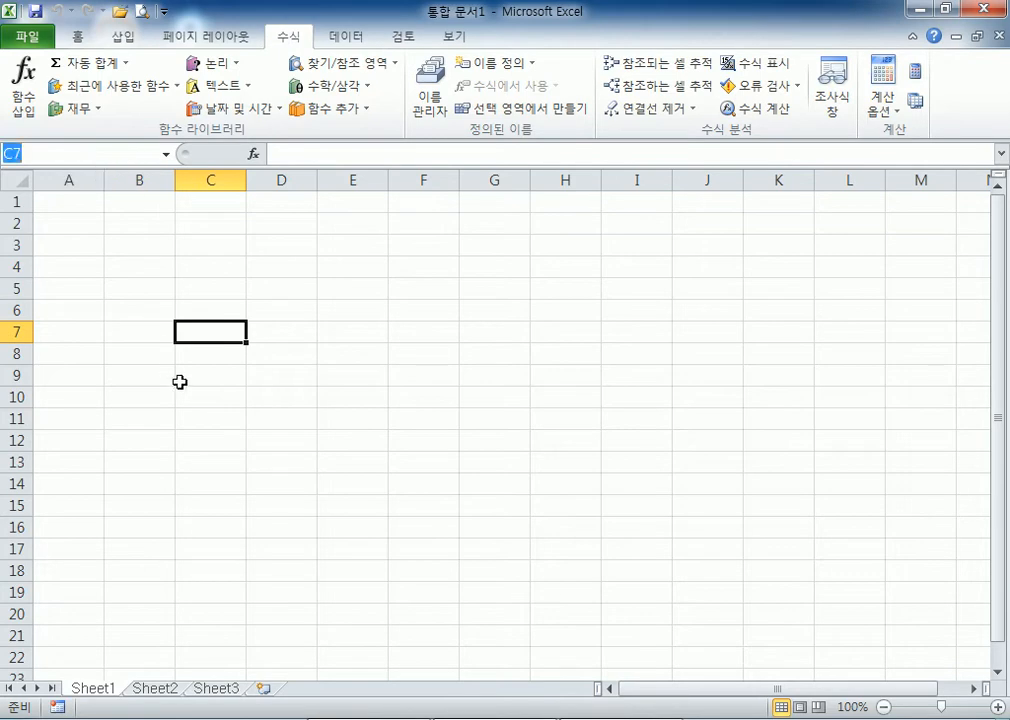
{"action": "type", "text": "i500000"}
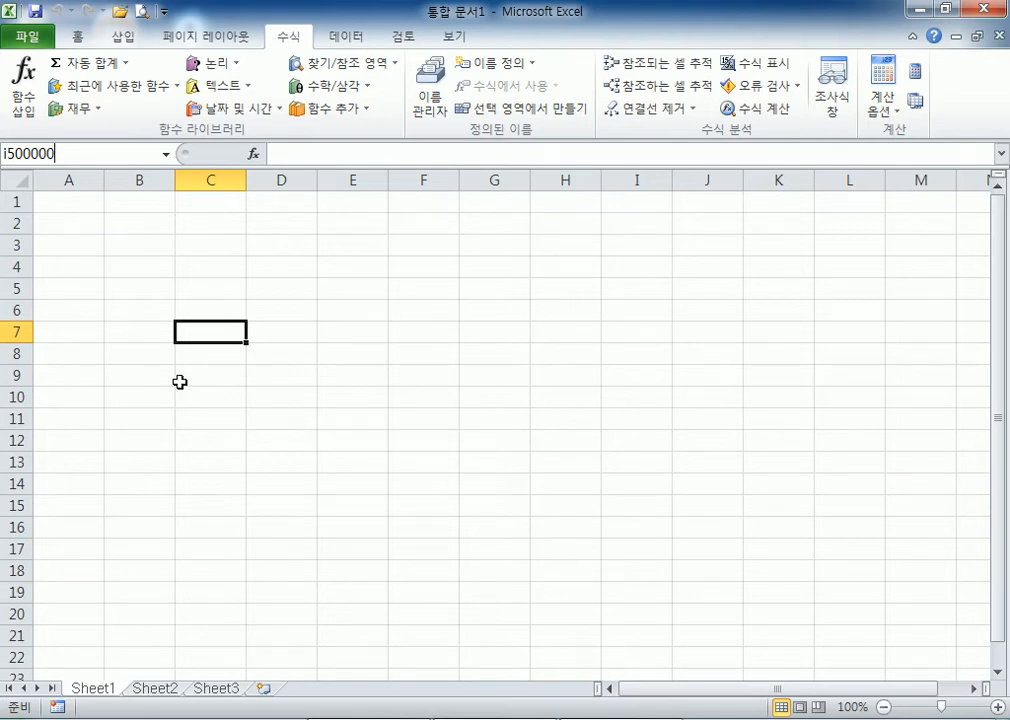
{"action": "key", "text": "BackSpace"}
{"action": "key", "text": "BackSpace"}
{"action": "key", "text": "BackSpace"}
{"action": "key", "text": "BackSpace"}
{"action": "key", "text": "BackSpace"}
{"action": "key", "text": "BackSpace"}
{"action": "key", "text": "Return"}
{"action": "scroll", "coordinate": [330, 362], "scroll_direction": "down", "scroll_amount": 3}
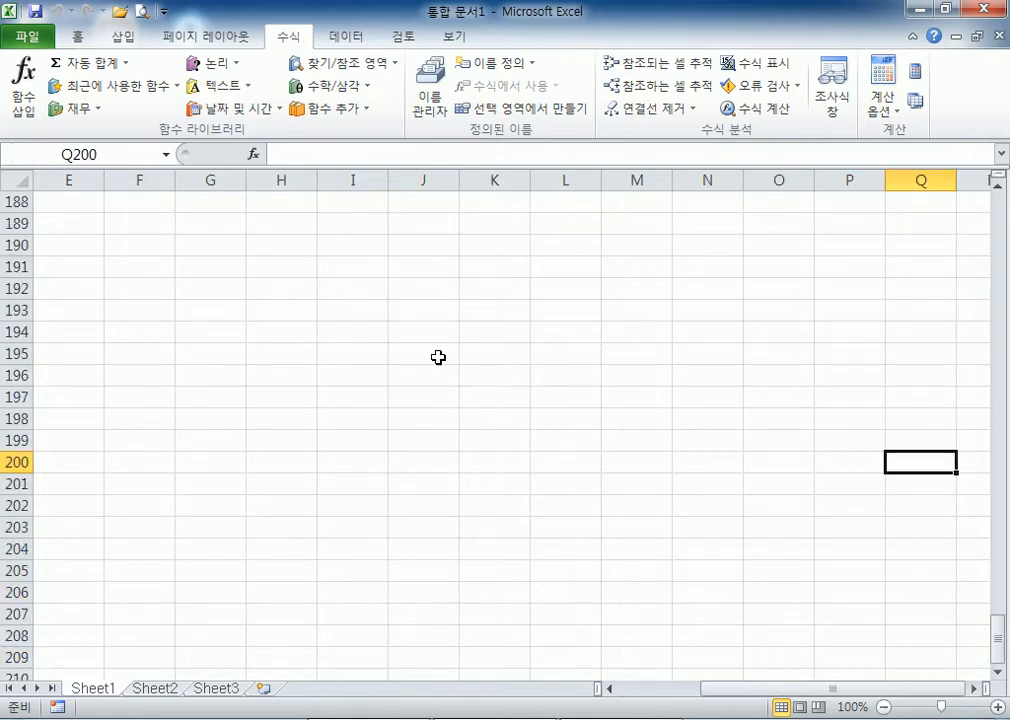
{"action": "scroll", "coordinate": [503, 320], "scroll_direction": "down", "scroll_amount": 1}
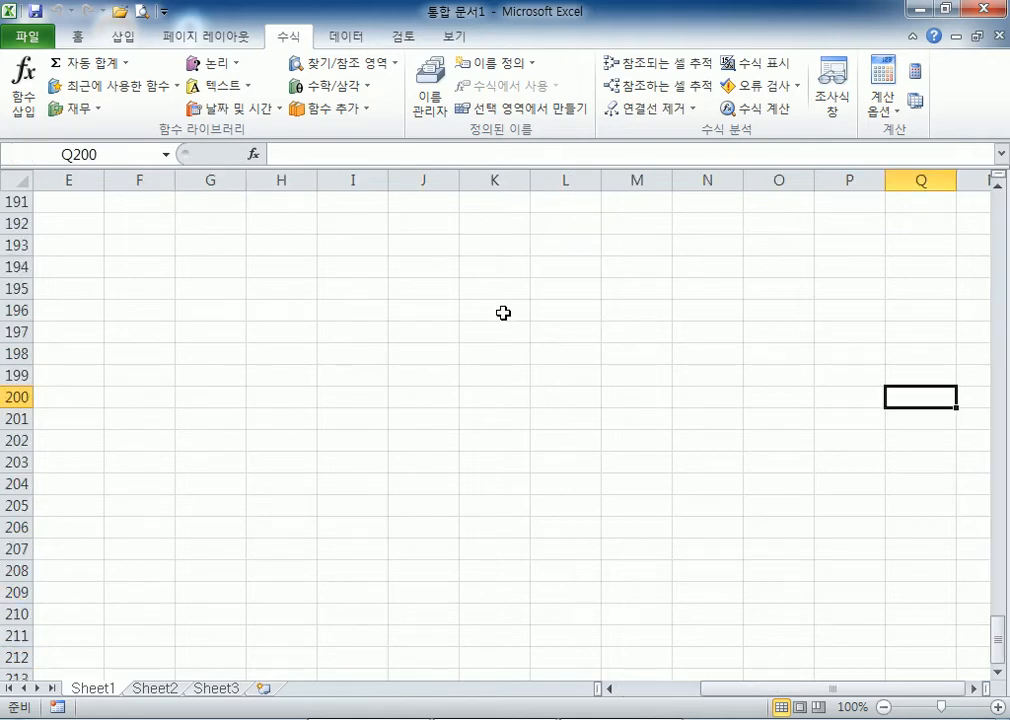
Step: Jump to cell I500000 through the Name Box (이름 상자) and look over the rows below it
{"action": "left_click", "coordinate": [131, 149]}
{"action": "type", "text": "i500000"}
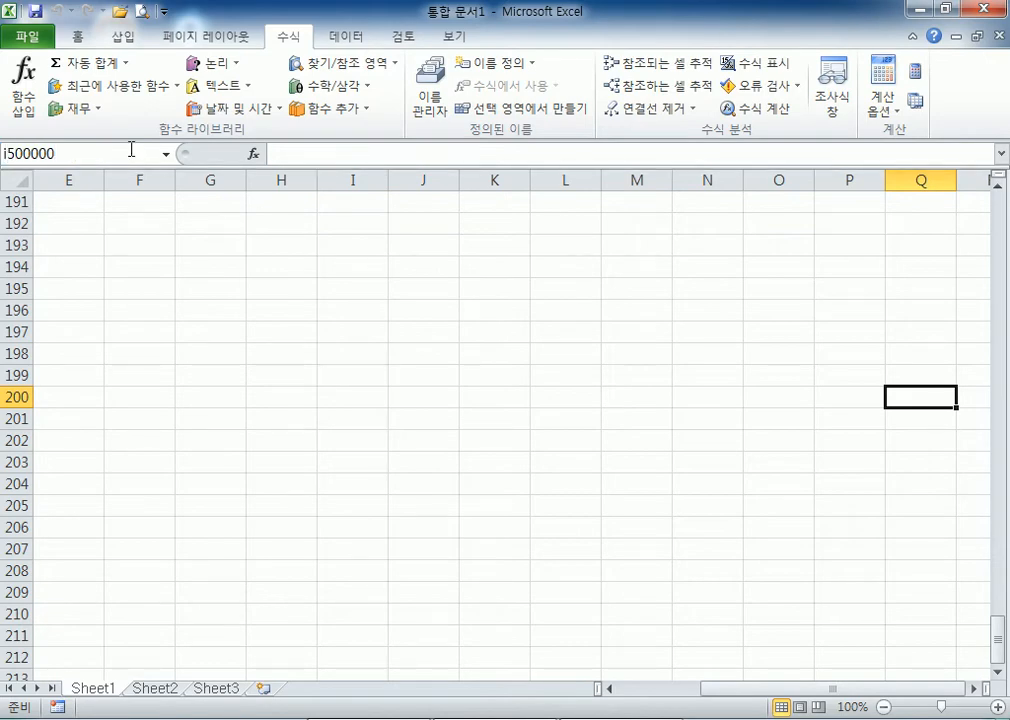
{"action": "key", "text": "Return"}
{"action": "scroll", "coordinate": [250, 195], "scroll_direction": "down", "scroll_amount": 5}
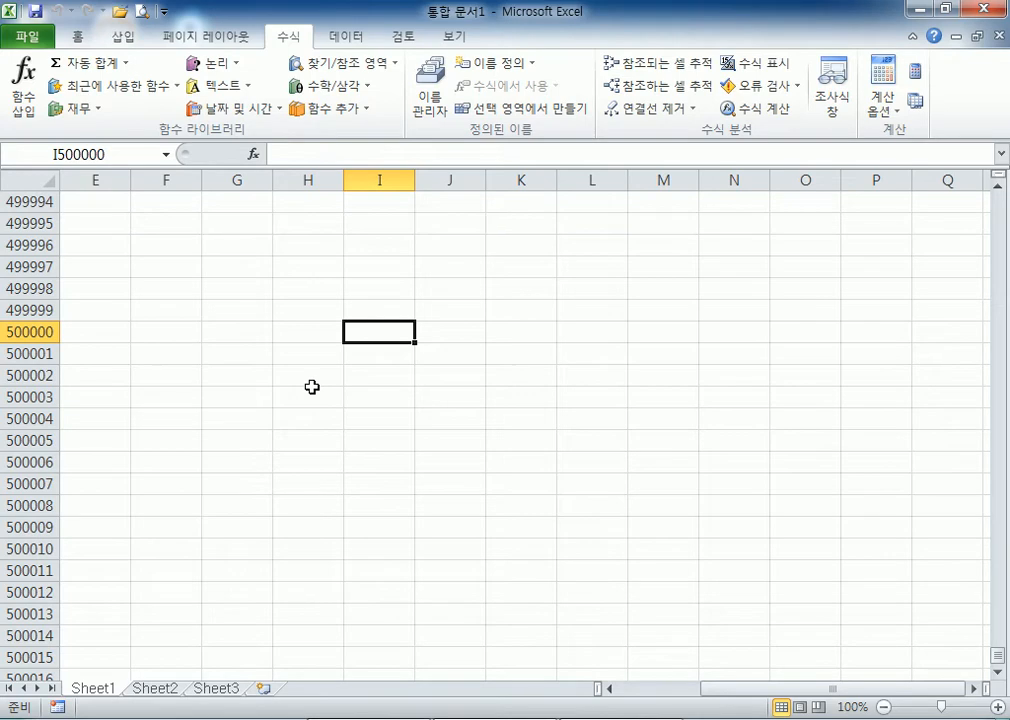
{"action": "scroll", "coordinate": [312, 387], "scroll_direction": "down", "scroll_amount": 20}
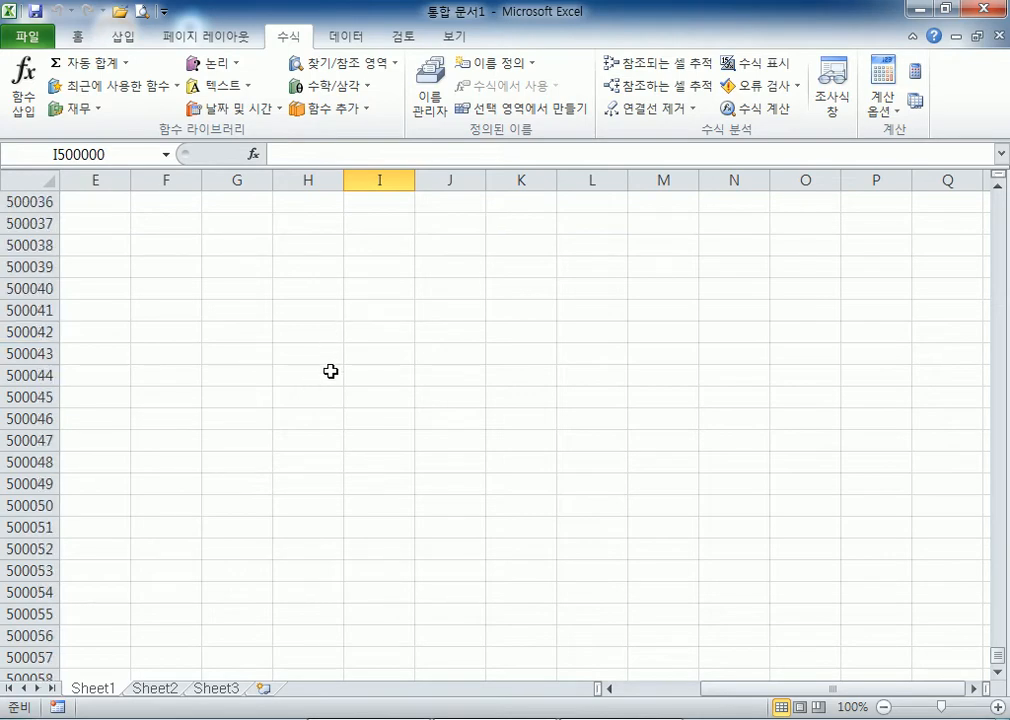
{"action": "scroll", "coordinate": [333, 378], "scroll_direction": "down", "scroll_amount": 20}
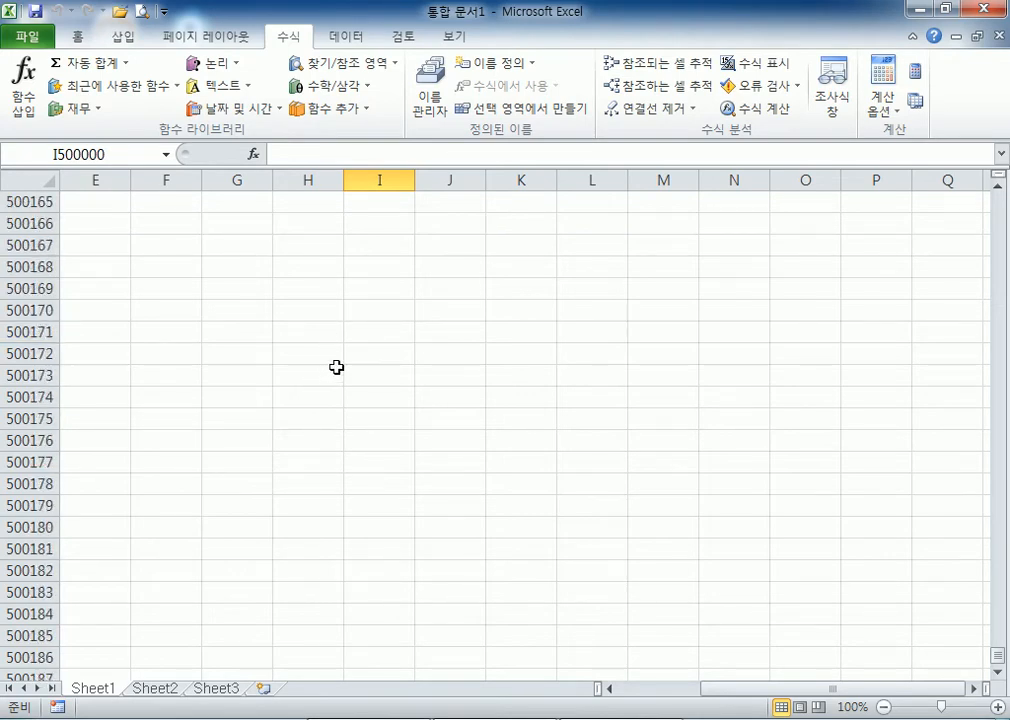
Step: Select cell I500196 and move the cell pointer down column I to I500345
{"action": "left_click", "coordinate": [383, 354]}
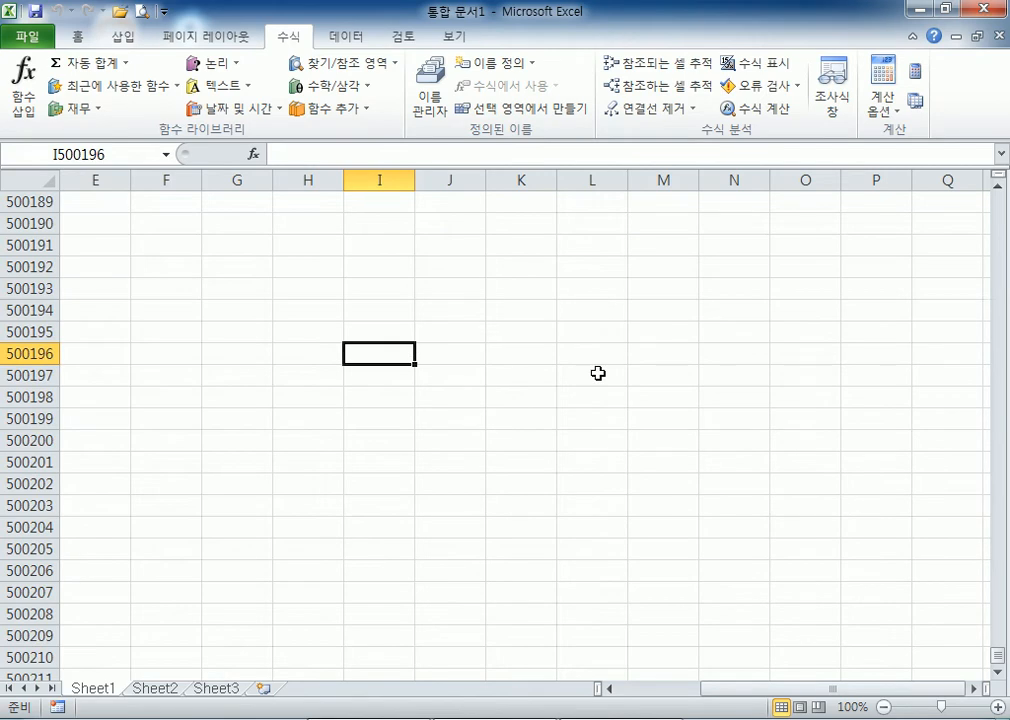
{"action": "key", "text": "Down"}
{"action": "key", "text": "Down"}
{"action": "key", "text": "Down"}
{"action": "key", "text": "Down"}
{"action": "key", "text": "Down"}
{"action": "key", "text": "Down"}
{"action": "key", "text": "Down"}
{"action": "key", "text": "Down"}
{"action": "key", "text": "Down"}
{"action": "key", "text": "Down"}
{"action": "key", "text": "Down"}
{"action": "key", "text": "Down"}
{"action": "key", "text": "Down"}
{"action": "key", "text": "Down"}
{"action": "key", "text": "Down"}
{"action": "key", "text": "Down"}
{"action": "key", "text": "Down"}
{"action": "key", "text": "Down"}
{"action": "key", "text": "Down"}
{"action": "key", "text": "Down"}
{"action": "key", "text": "Down"}
{"action": "key", "text": "Down"}
{"action": "key", "text": "Down"}
{"action": "key", "text": "Down"}
{"action": "key", "text": "Down"}
{"action": "key", "text": "Down"}
{"action": "key", "text": "Down"}
{"action": "key", "text": "Down"}
{"action": "key", "text": "Down"}
{"action": "key", "text": "Down"}
{"action": "key", "text": "Down"}
{"action": "key", "text": "Down"}
{"action": "key", "text": "Down"}
{"action": "key", "text": "Down"}
{"action": "key", "text": "Down"}
{"action": "key", "text": "Down"}
{"action": "key", "text": "Down"}
{"action": "key", "text": "Down"}
{"action": "key", "text": "Down"}
{"action": "key", "text": "Down"}
{"action": "key", "text": "Down"}
{"action": "key", "text": "Down"}
{"action": "key", "text": "Down"}
{"action": "key", "text": "Down"}
{"action": "key", "text": "Down"}
{"action": "key", "text": "Down"}
{"action": "key", "text": "Down"}
{"action": "key", "text": "Down"}
{"action": "key", "text": "Down"}
{"action": "key", "text": "Down"}
{"action": "key", "text": "Down"}
{"action": "key", "text": "Down"}
{"action": "key", "text": "Down"}
{"action": "key", "text": "Down"}
{"action": "key", "text": "Down"}
{"action": "key", "text": "Down"}
{"action": "key", "text": "Down"}
{"action": "key", "text": "Down"}
{"action": "key", "text": "Down"}
{"action": "key", "text": "Down"}
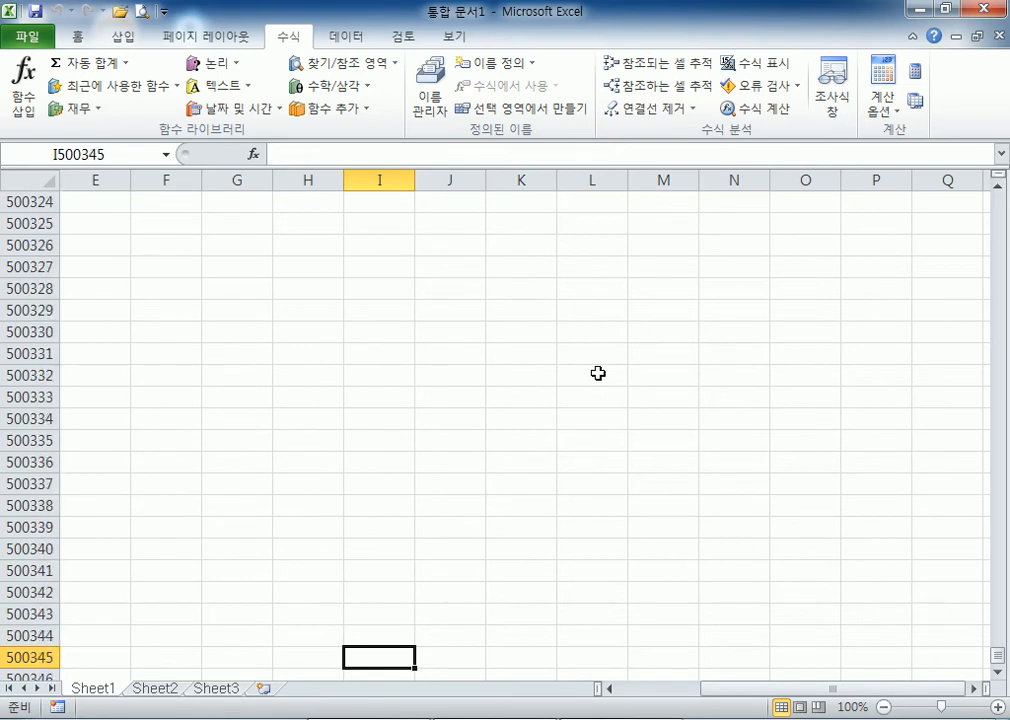
{"action": "scroll", "coordinate": [460, 365], "scroll_direction": "down", "scroll_amount": 6}
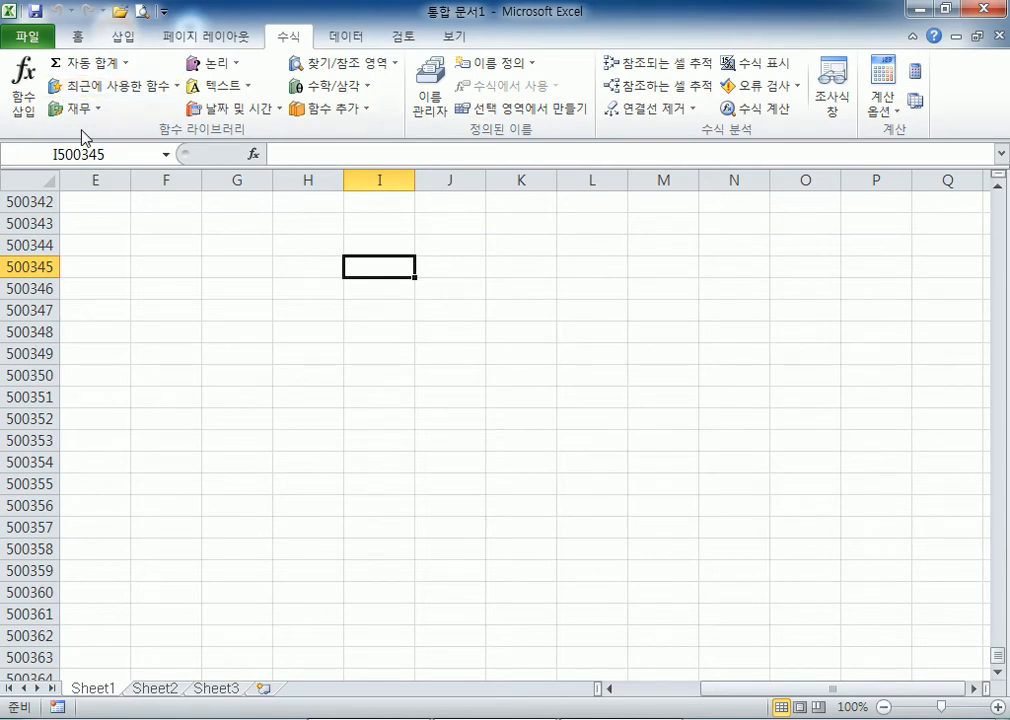
Step: Select cell H500347 and jump to the last row of column H, cell H1048576
{"action": "left_click", "coordinate": [120, 153]}
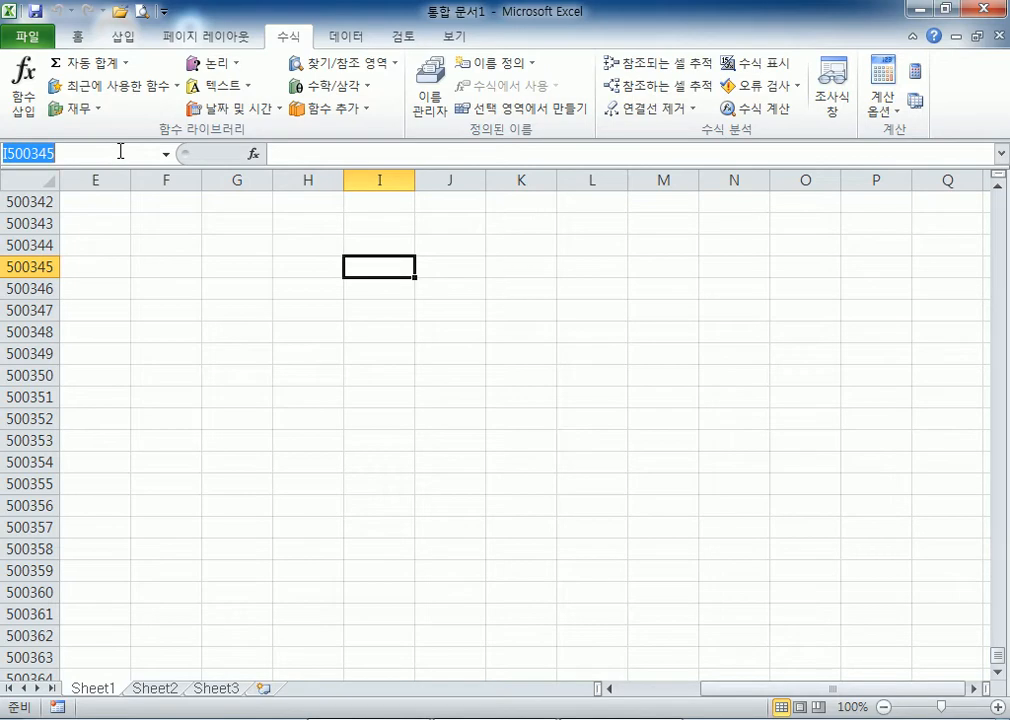
{"action": "left_click", "coordinate": [336, 314]}
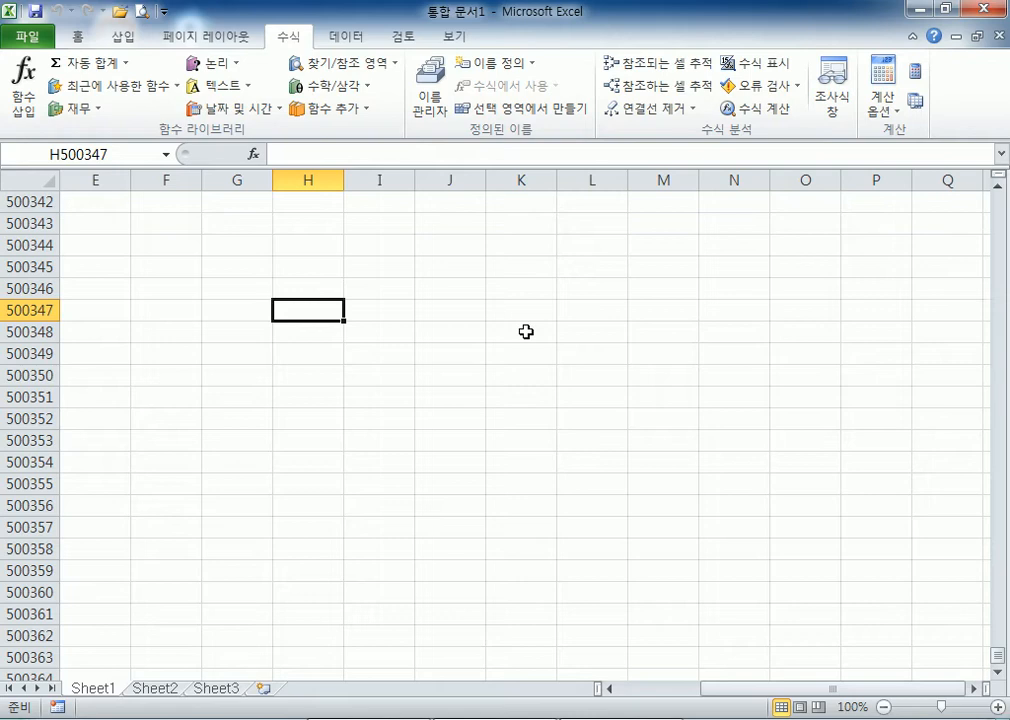
{"action": "key", "text": "ctrl+Down"}
{"action": "scroll", "coordinate": [429, 337], "scroll_direction": "down", "scroll_amount": 4}
{"action": "scroll", "coordinate": [429, 337], "scroll_direction": "down", "scroll_amount": 1}
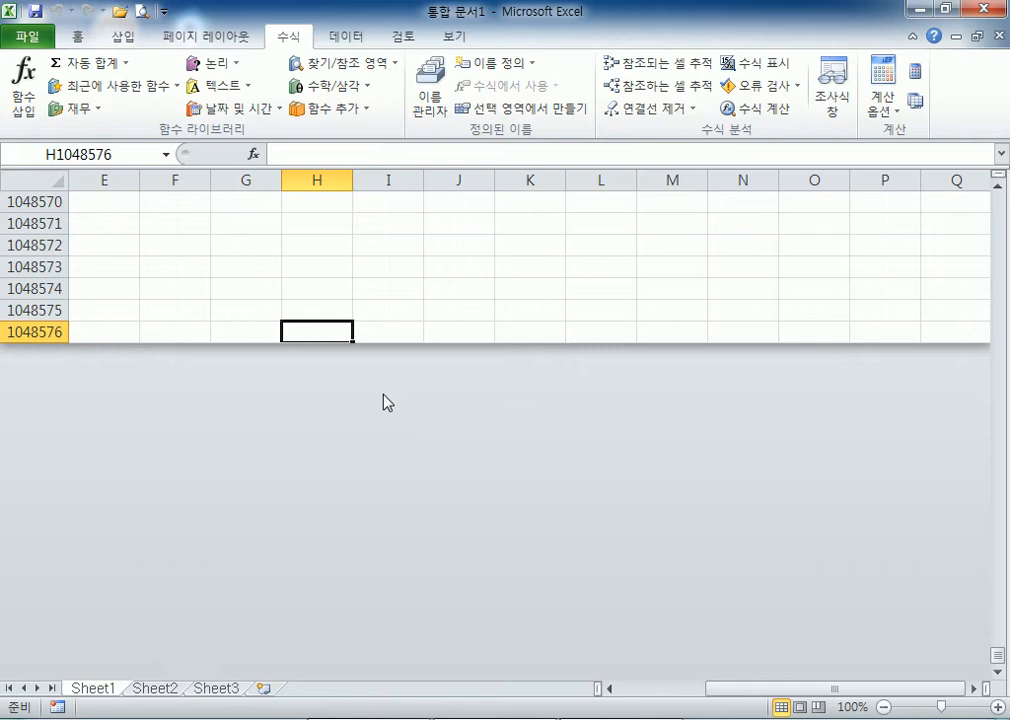
Step: Move the cell pointer rightward along row 1048576 to cell AX1048576
{"action": "key", "text": "Right"}
{"action": "key", "text": "Right"}
{"action": "key", "text": "Right"}
{"action": "key", "text": "Right"}
{"action": "key", "text": "Right"}
{"action": "key", "text": "Right"}
{"action": "key", "text": "Right"}
{"action": "key", "text": "Right"}
{"action": "key", "text": "Right"}
{"action": "key", "text": "Right"}
{"action": "key", "text": "Right"}
{"action": "key", "text": "Right"}
{"action": "key", "text": "Right"}
{"action": "key", "text": "Right"}
{"action": "key", "text": "Right"}
{"action": "key", "text": "Right"}
{"action": "key", "text": "Right"}
{"action": "key", "text": "Right"}
{"action": "key", "text": "Right"}
{"action": "key", "text": "Right"}
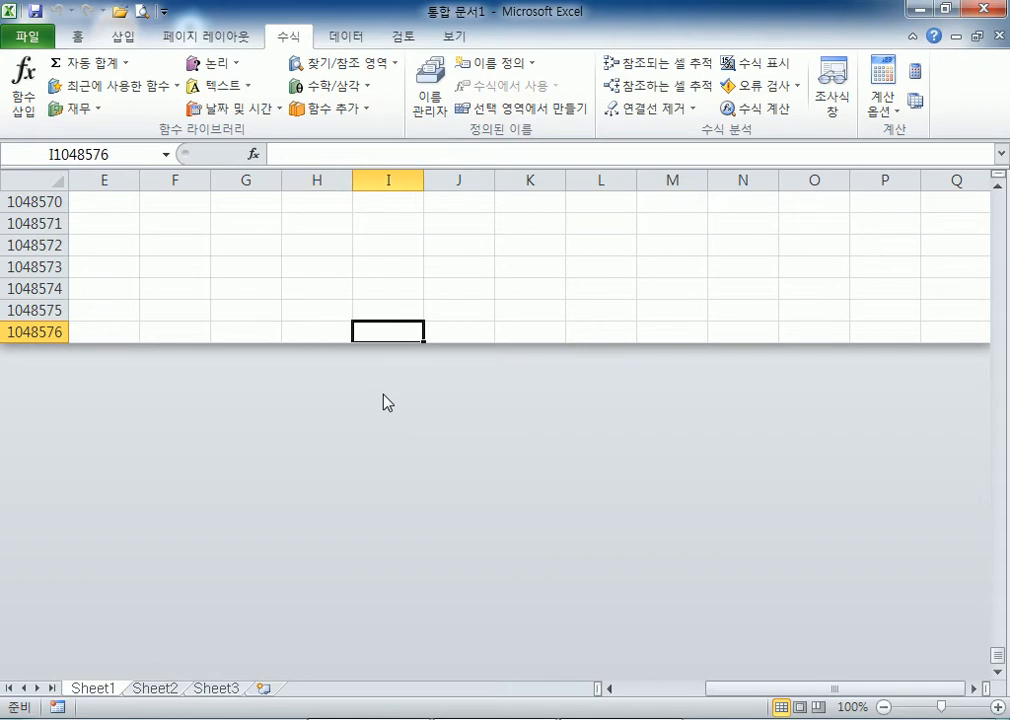
{"action": "key", "text": "Right"}
{"action": "key", "text": "Right"}
{"action": "key", "text": "Right"}
{"action": "key", "text": "Right"}
{"action": "key", "text": "Right"}
{"action": "key", "text": "Right"}
{"action": "key", "text": "Right"}
{"action": "key", "text": "Right"}
{"action": "key", "text": "Right"}
{"action": "key", "text": "Right"}
{"action": "key", "text": "Right"}
{"action": "key", "text": "Right"}
{"action": "key", "text": "Right"}
{"action": "key", "text": "Right"}
{"action": "key", "text": "Right"}
{"action": "key", "text": "Right"}
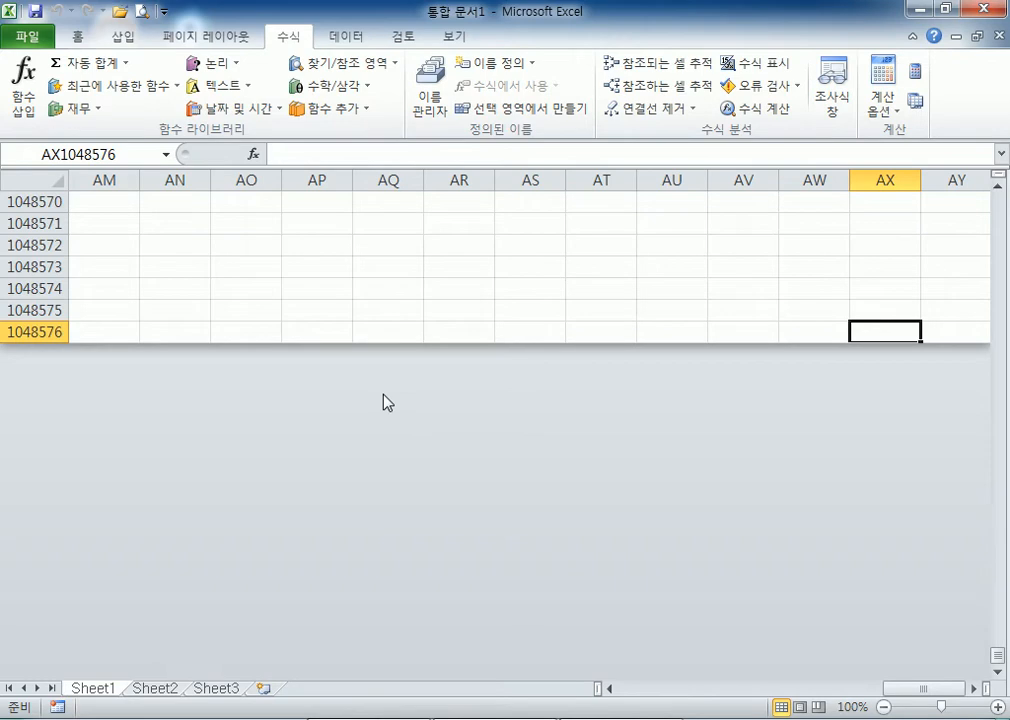
Step: Jump along row 1048576 to the worksheet's last column, cell XFD1048576
{"action": "key", "text": "ctrl+Right"}
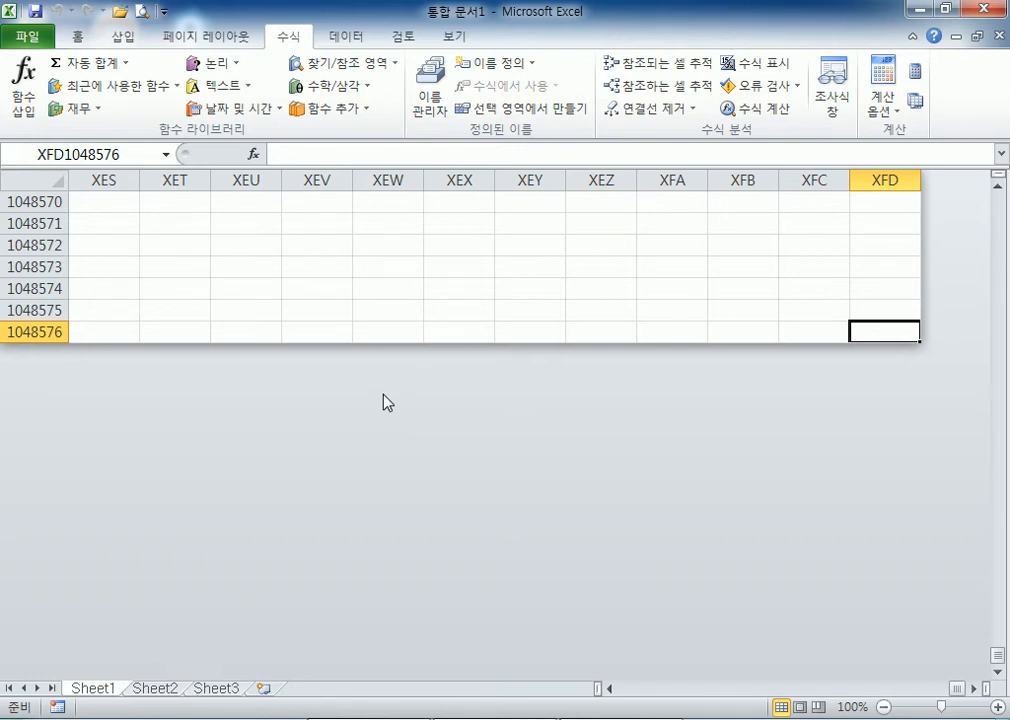
Step: Enter the column count 16384 in cell XFD1048576 as a demonstration and discard the entry
{"action": "type", "text": "16384"}
{"action": "scroll", "coordinate": [556, 361], "scroll_direction": "down", "scroll_amount": 2}
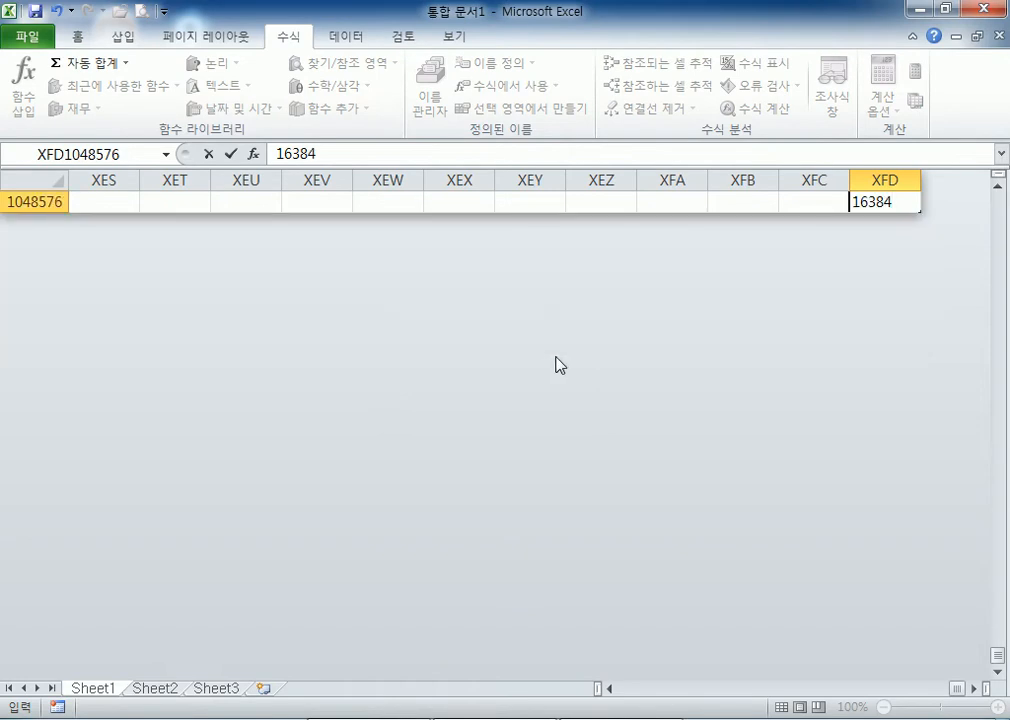
{"action": "left_click", "coordinate": [998, 187]}
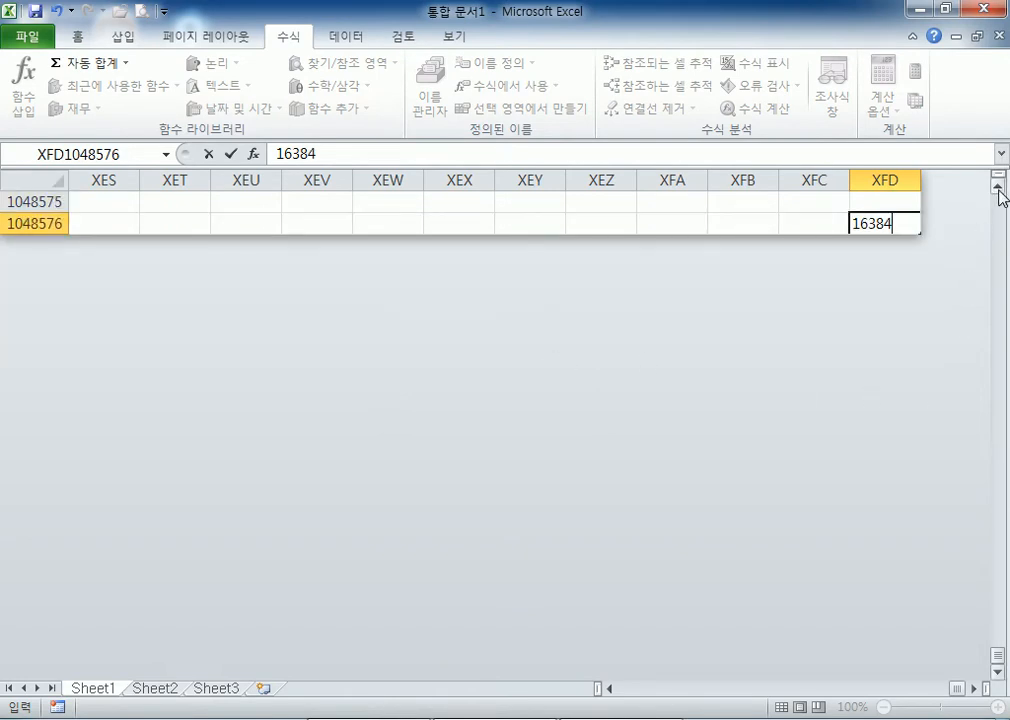
{"action": "left_click", "coordinate": [998, 187]}
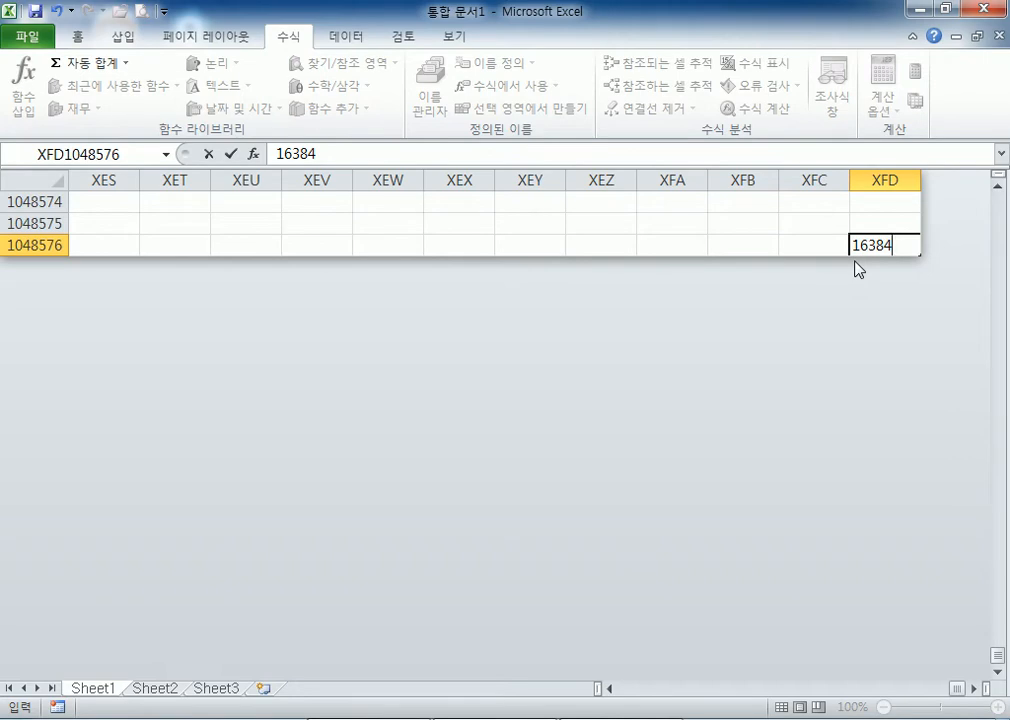
{"action": "key", "text": "Escape"}
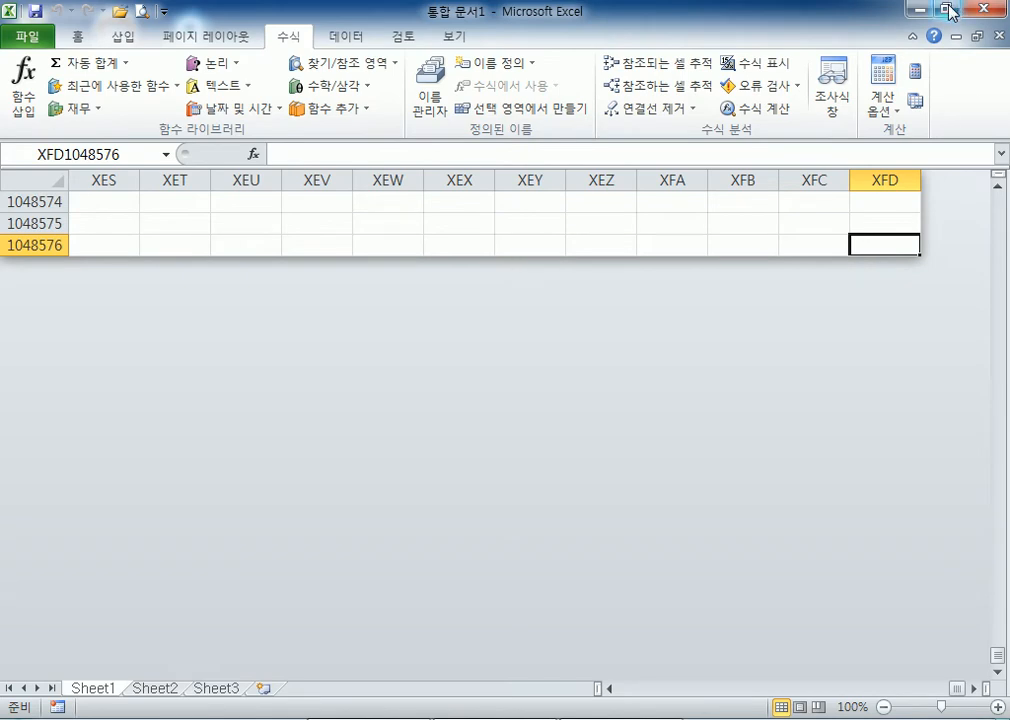
Step: Restore the maximized workbook window to a smaller floating size and place it near the top of the desktop over Notepad
{"action": "double_click", "coordinate": [752, 8]}
{"action": "left_click_drag", "start_coordinate": [430, 27], "coordinate": [399, 231]}
{"action": "left_click_drag", "start_coordinate": [398, 183], "coordinate": [390, 40]}
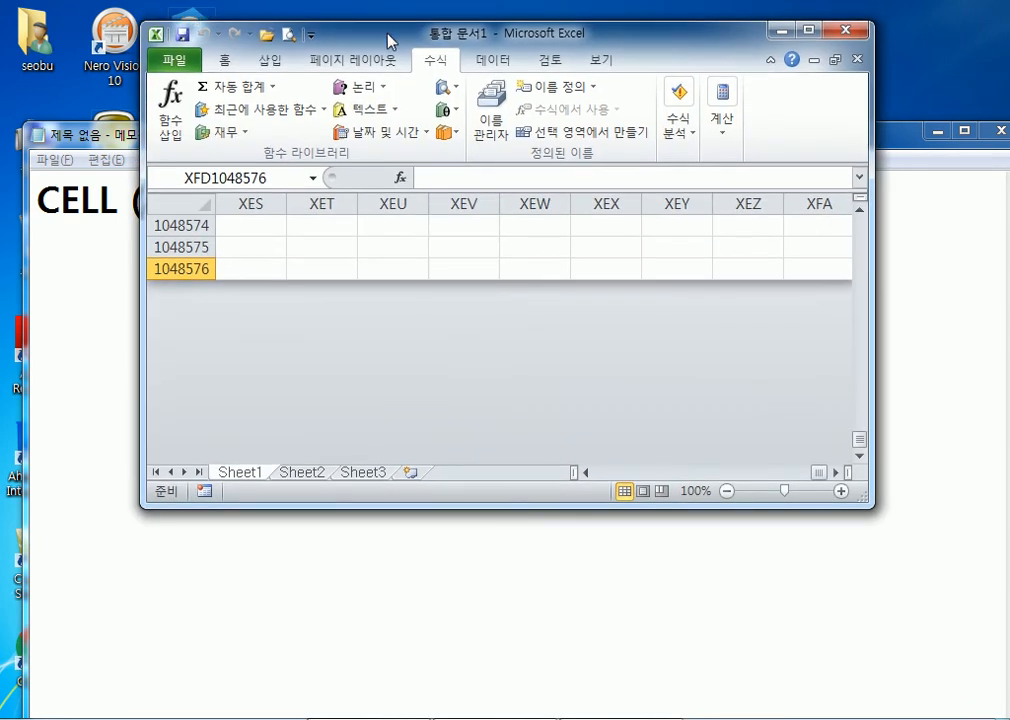
Step: Shorten the floating workbook window from below so that it ends just under row 1048576 of Sheet1
{"action": "left_click", "coordinate": [332, 474]}
{"action": "left_click", "coordinate": [255, 473]}
{"action": "scroll", "coordinate": [268, 444], "scroll_direction": "down", "scroll_amount": 1}
{"action": "scroll", "coordinate": [266, 445], "scroll_direction": "up", "scroll_amount": 1}
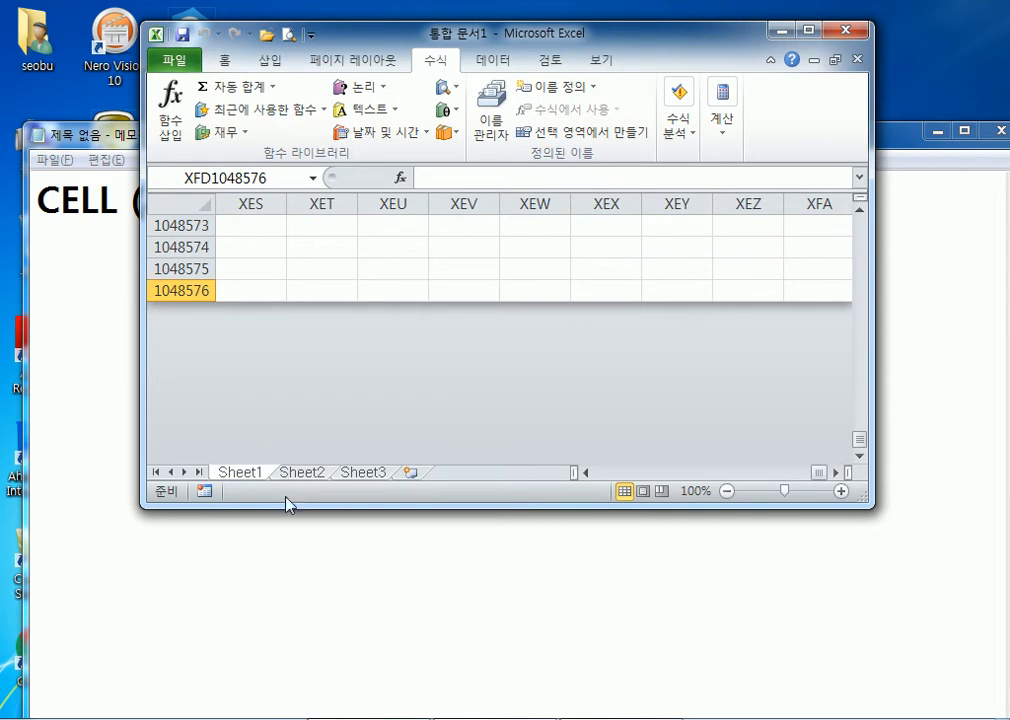
{"action": "left_click_drag", "start_coordinate": [288, 510], "coordinate": [290, 368]}
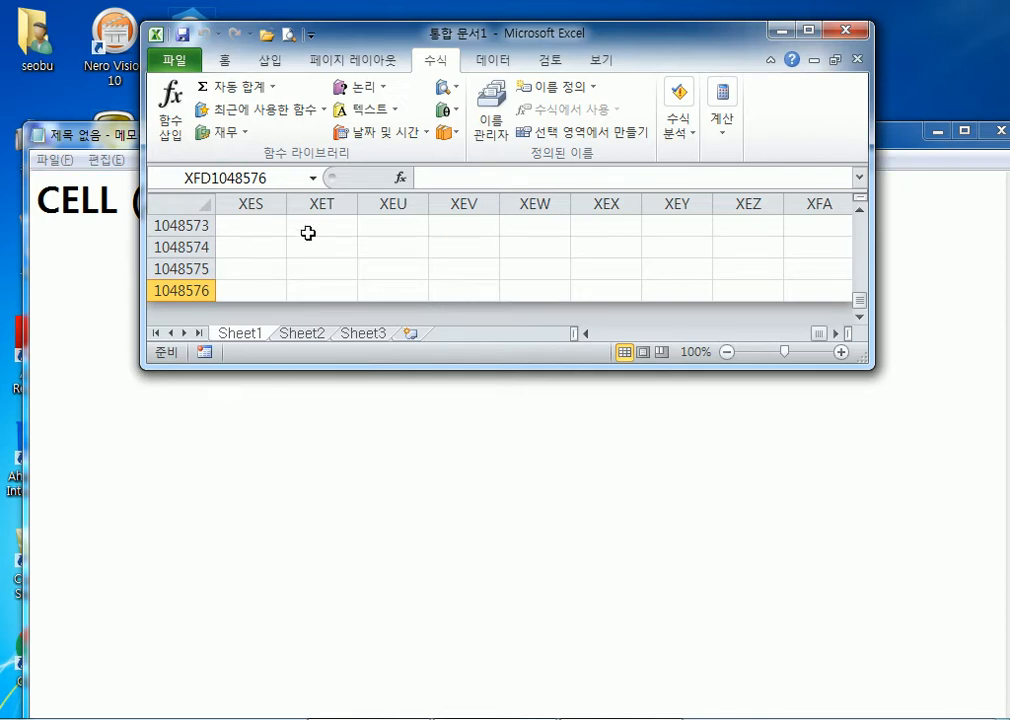
Step: Maximize the workbook window and move along the sheet's last row from column A to cell D1048576
{"action": "double_click", "coordinate": [630, 30]}
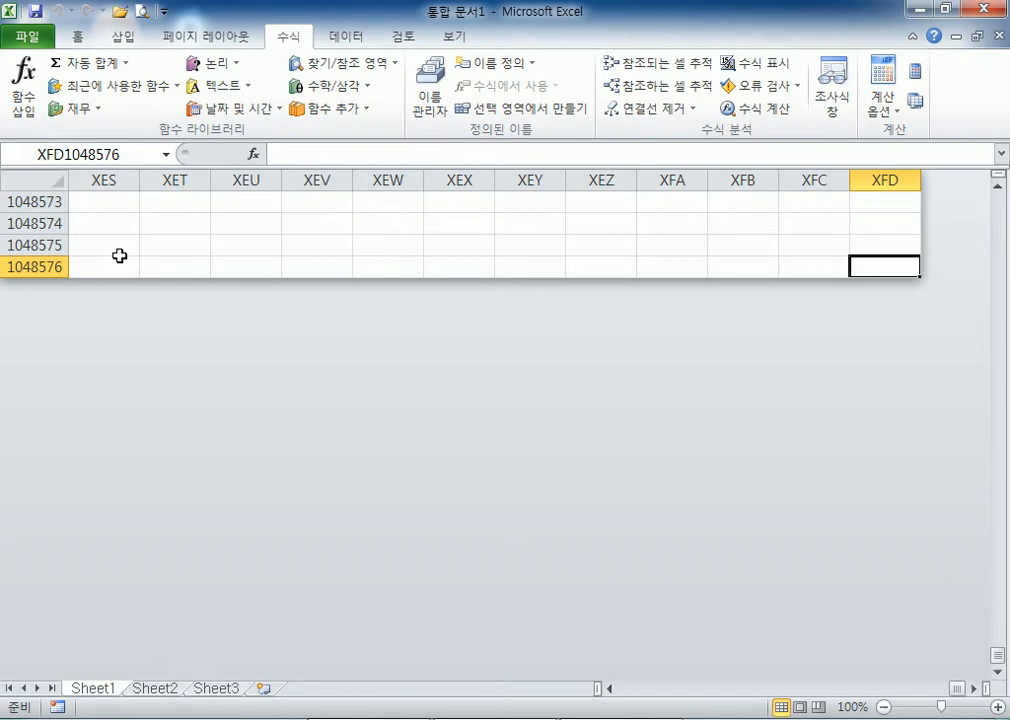
{"action": "key", "text": "ctrl+Left"}
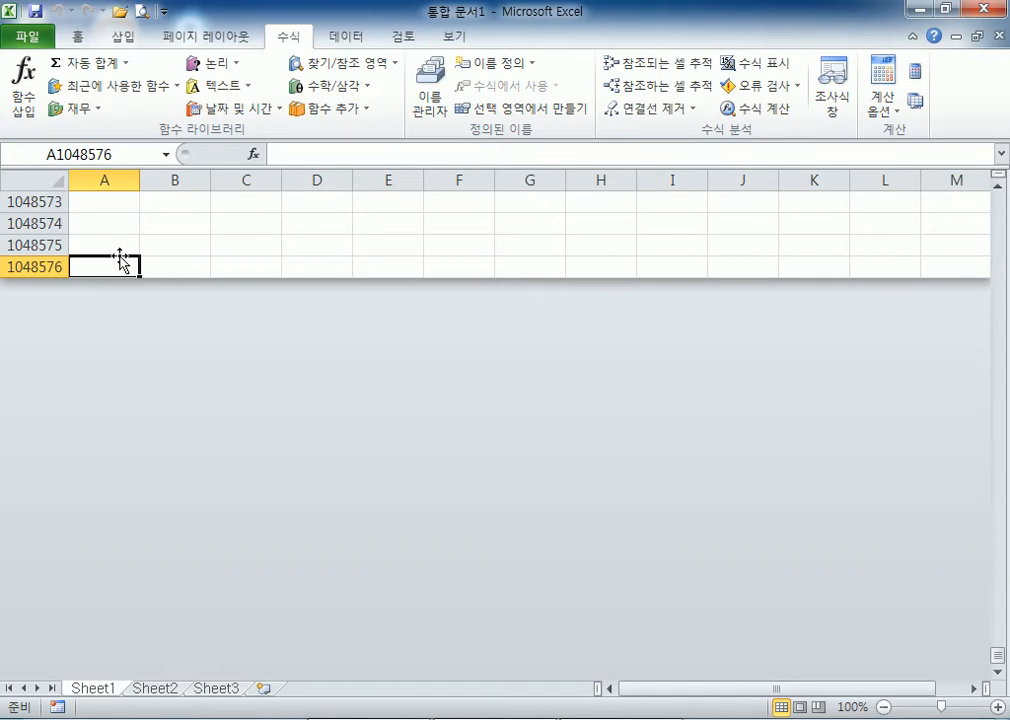
{"action": "key", "text": "Right"}
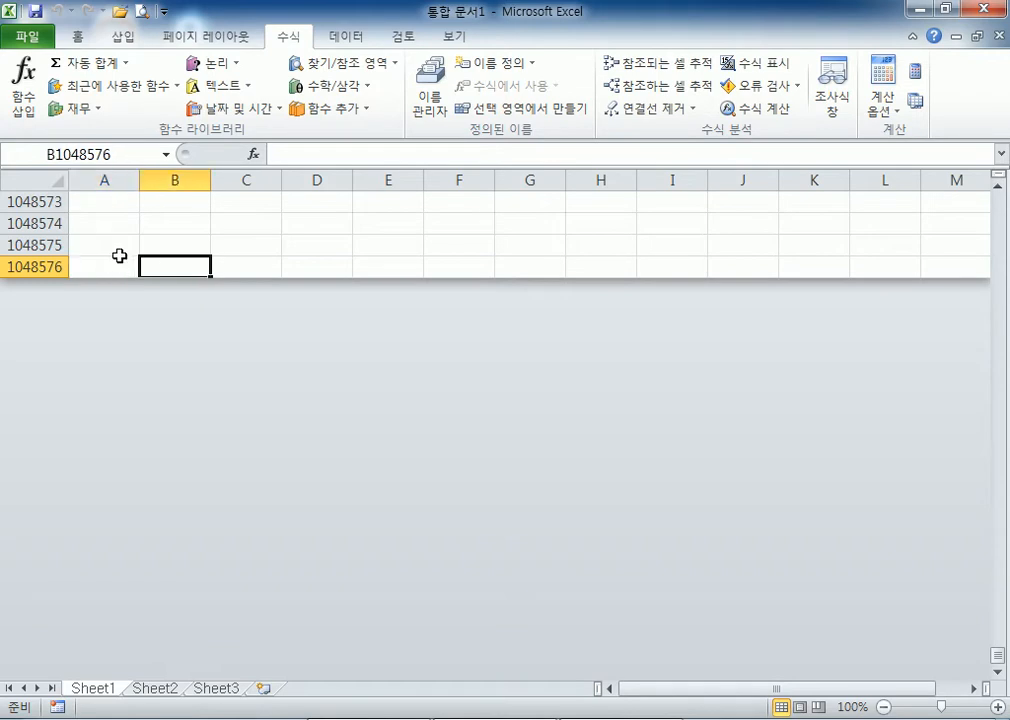
{"action": "key", "text": "Right"}
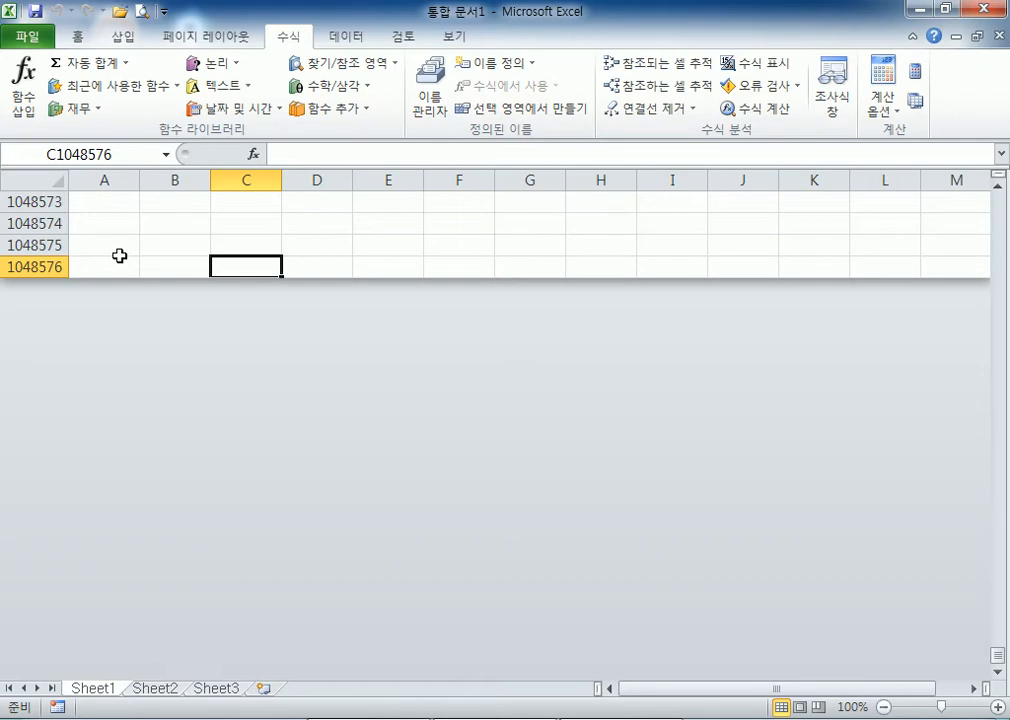
{"action": "key", "text": "Right"}
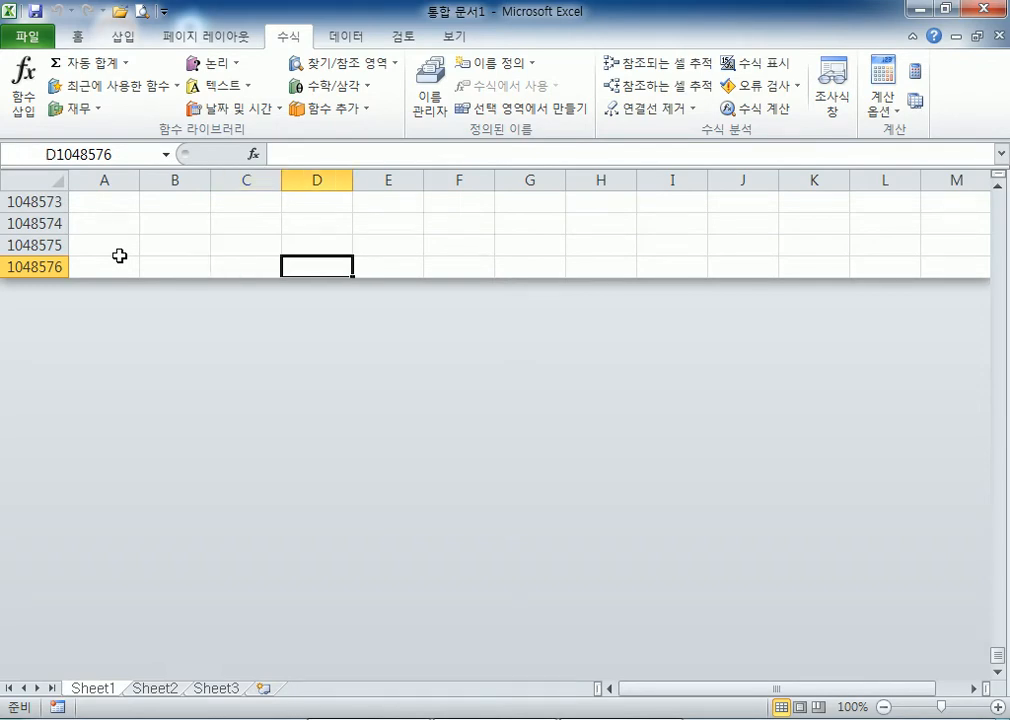
Step: Select the cell range A1048573:J1048576, followed by the whole columns K to M
{"action": "left_click_drag", "start_coordinate": [104, 201], "coordinate": [760, 208]}
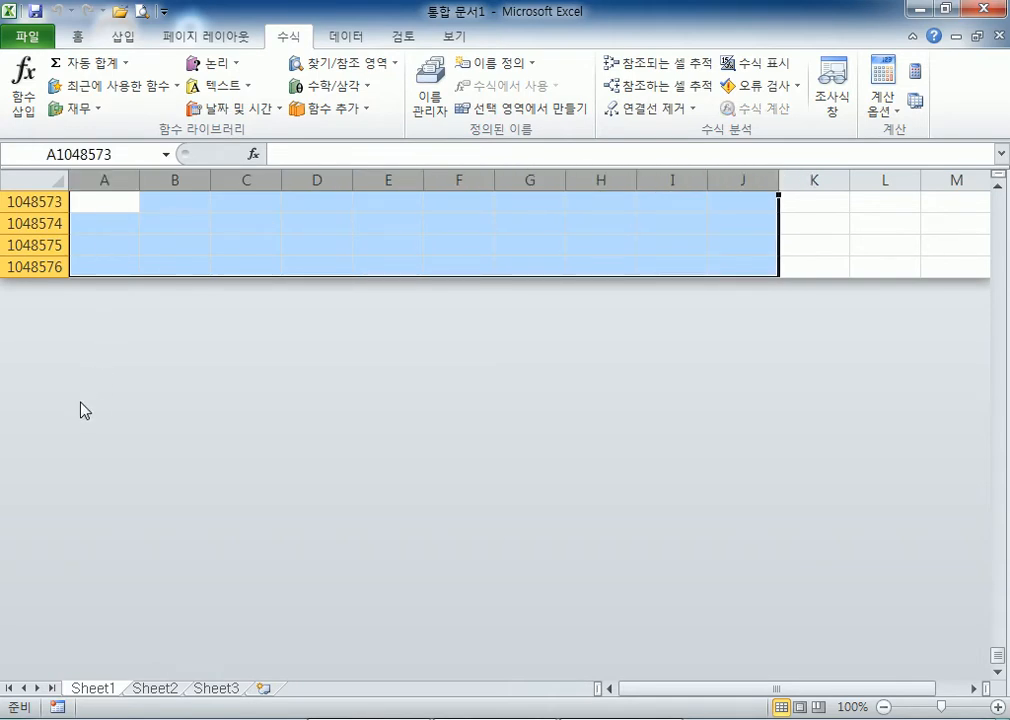
{"action": "left_click", "coordinate": [836, 179]}
{"action": "left_click_drag", "start_coordinate": [836, 179], "coordinate": [951, 169]}
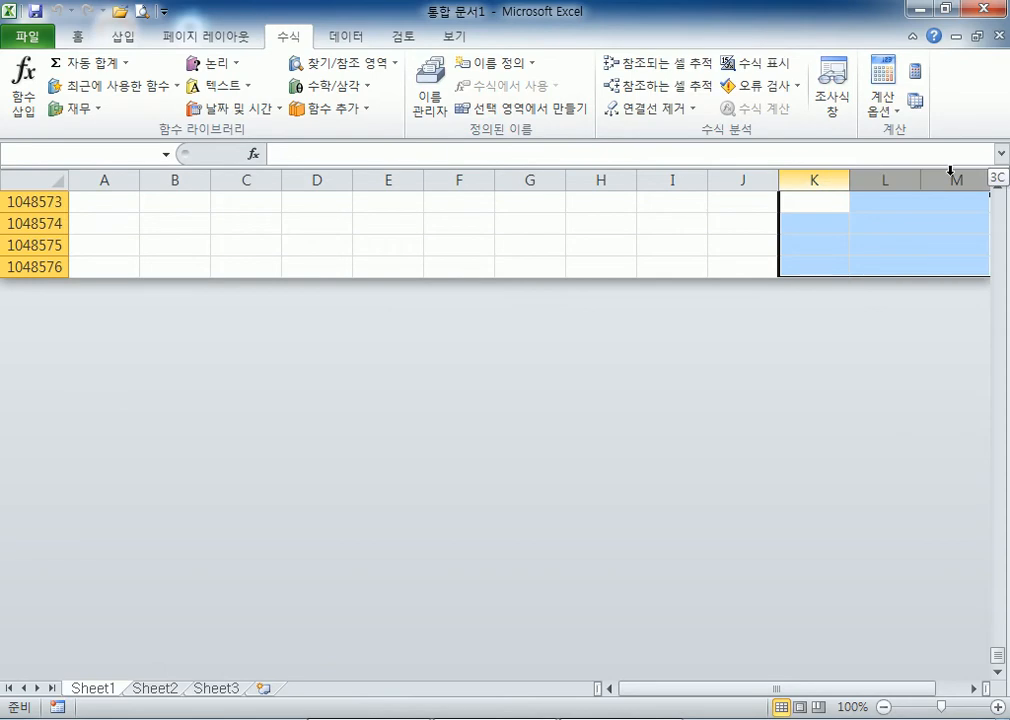
Step: Enter 15 followed by 41 zeros as a number in cell XFA1048574
{"action": "left_click", "coordinate": [456, 229]}
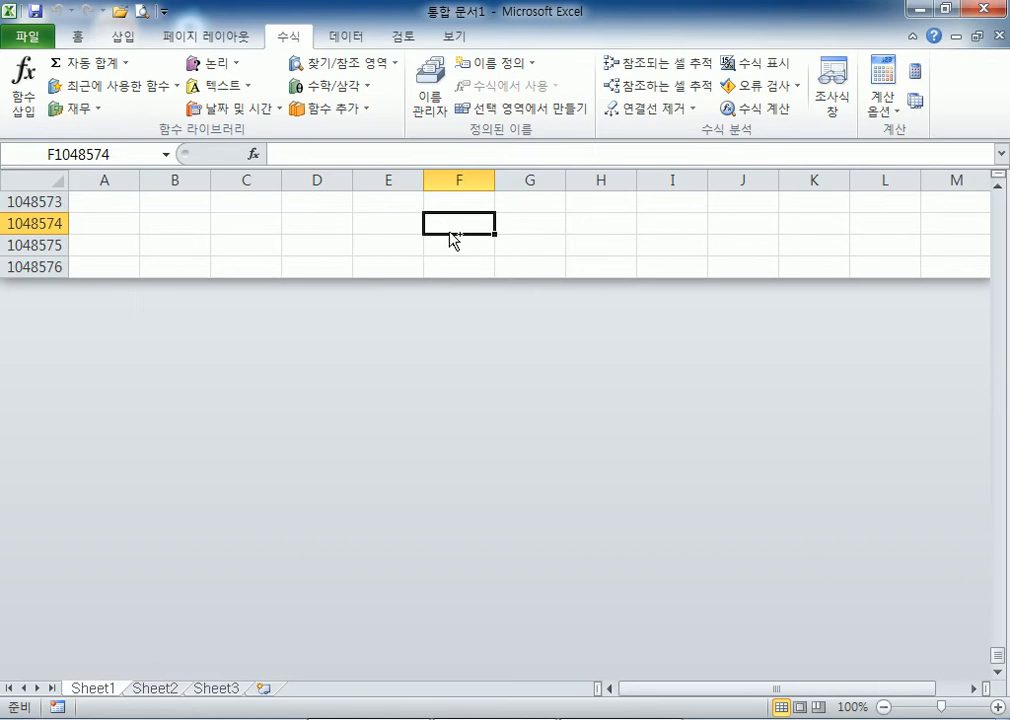
{"action": "key", "text": "ctrl+Right"}
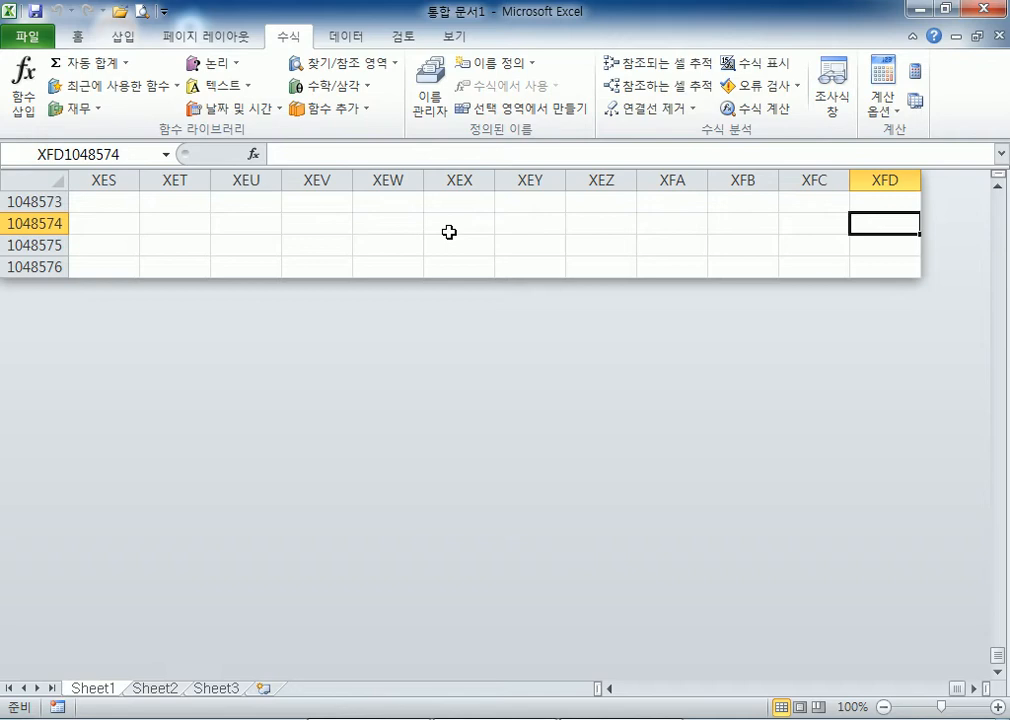
{"action": "key", "text": "Left"}
{"action": "key", "text": "Left"}
{"action": "key", "text": "Left"}
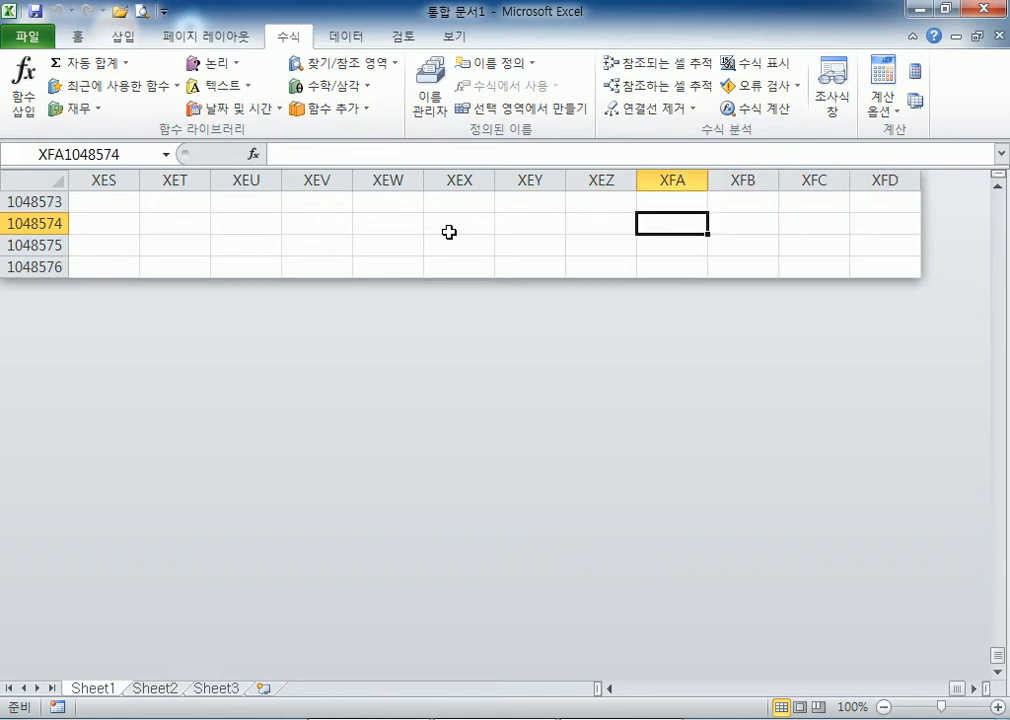
{"action": "type", "text": "15"}
{"action": "type", "text": "00000"}
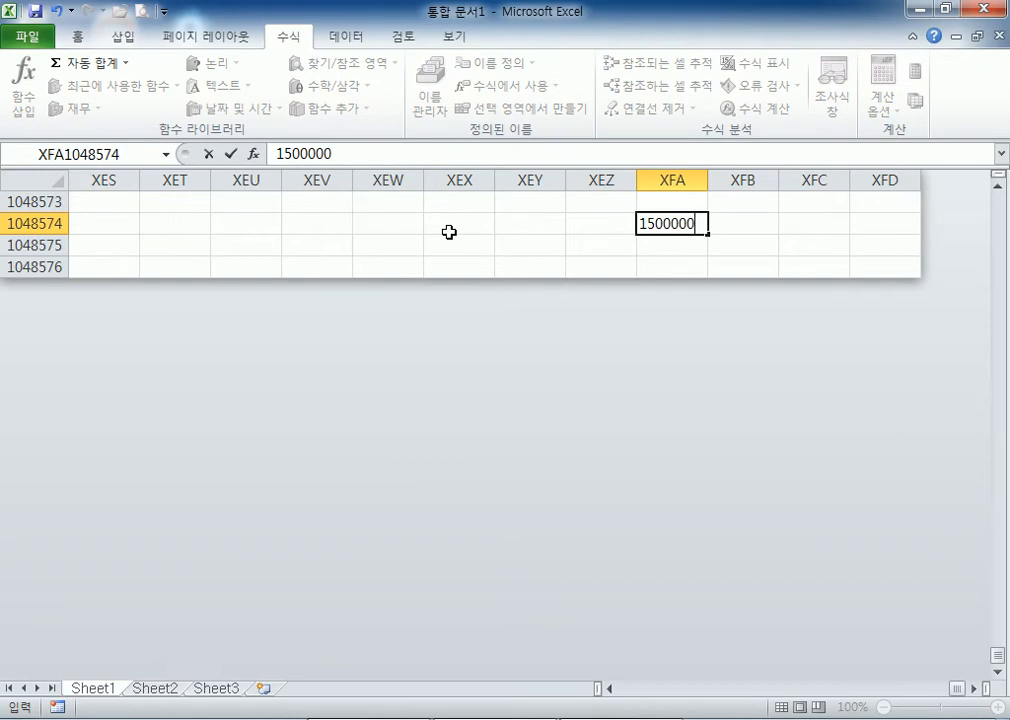
{"action": "type", "text": "000000000000000000000000000000000"}
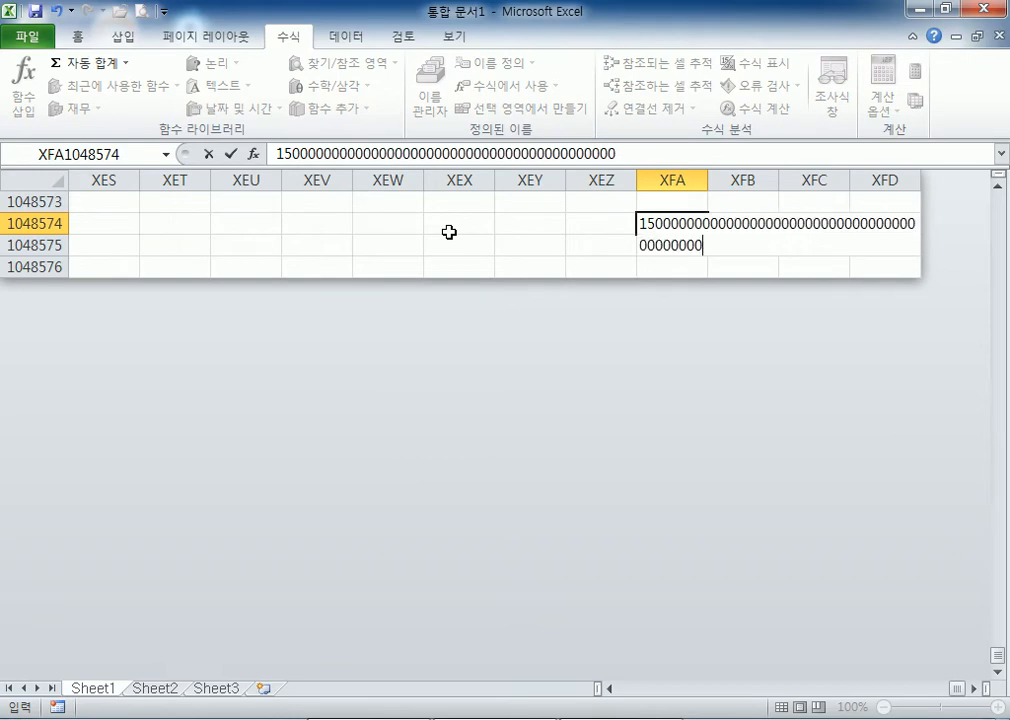
{"action": "key", "text": "Return"}
{"action": "key", "text": "Up"}
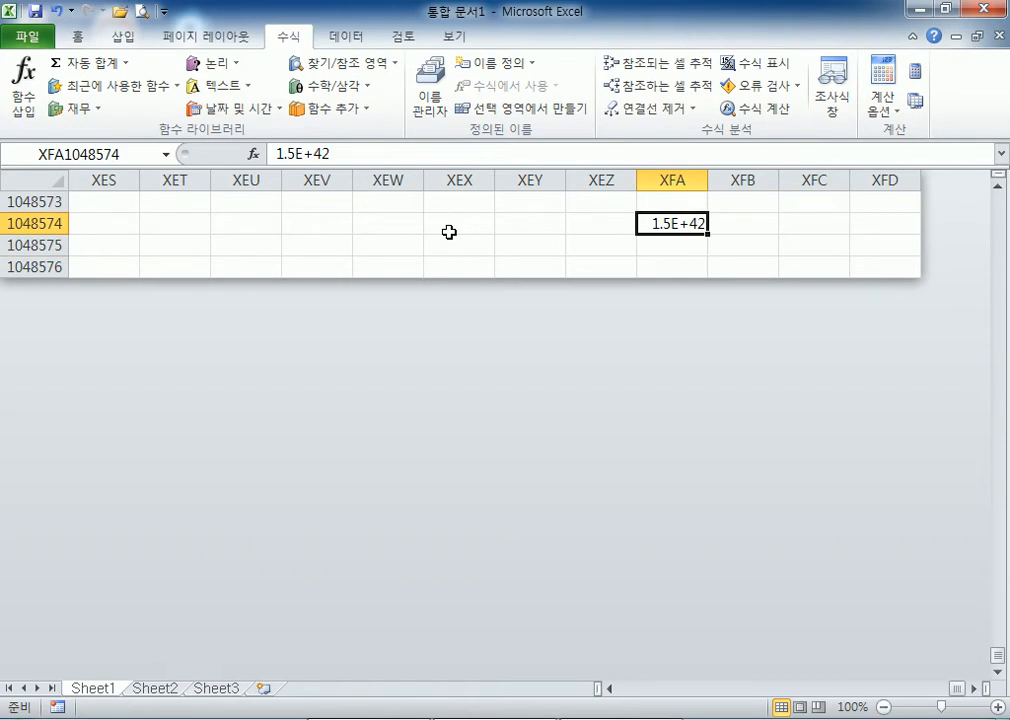
Step: Append a 0 to the scientific notation in cell XFA1048574 so it reads 1.5E+420
{"action": "key", "text": "F2"}
{"action": "type", "text": "0"}
{"action": "key", "text": "Return"}
{"action": "key", "text": "Up"}
{"action": "key", "text": "Return"}
{"action": "type", "text": "12345690"}
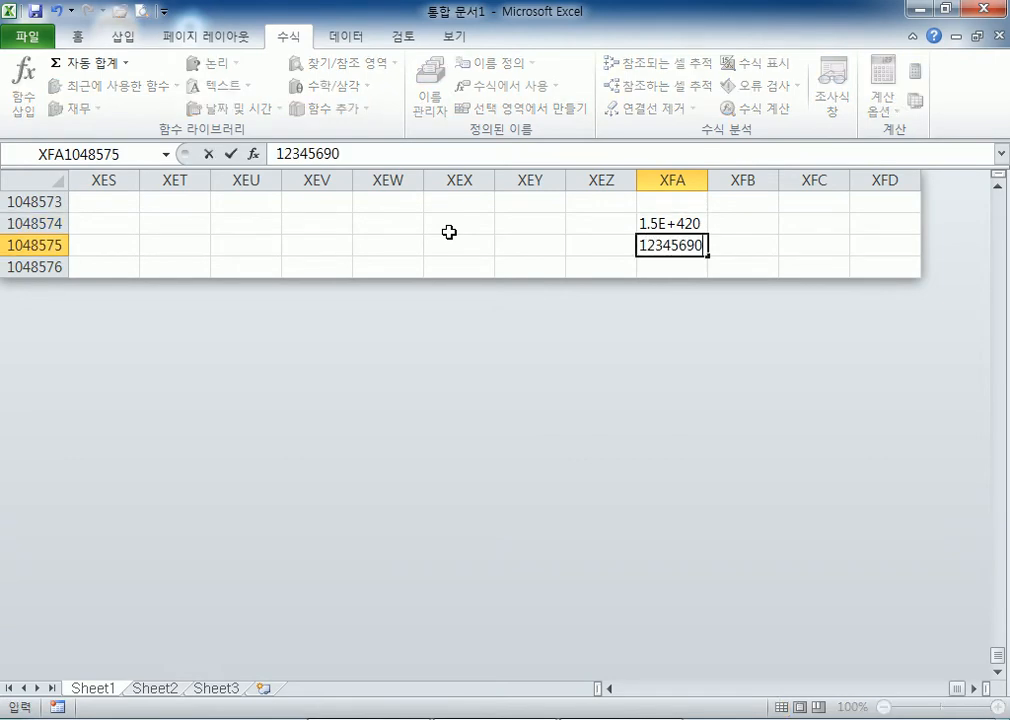
{"action": "key", "text": "BackSpace"}
{"action": "key", "text": "BackSpace"}
{"action": "key", "text": "BackSpace"}
{"action": "key", "text": "BackSpace"}
{"action": "key", "text": "BackSpace"}
{"action": "key", "text": "BackSpace"}
{"action": "key", "text": "BackSpace"}
{"action": "key", "text": "BackSpace"}
{"action": "type", "text": "12345678901234567890"}
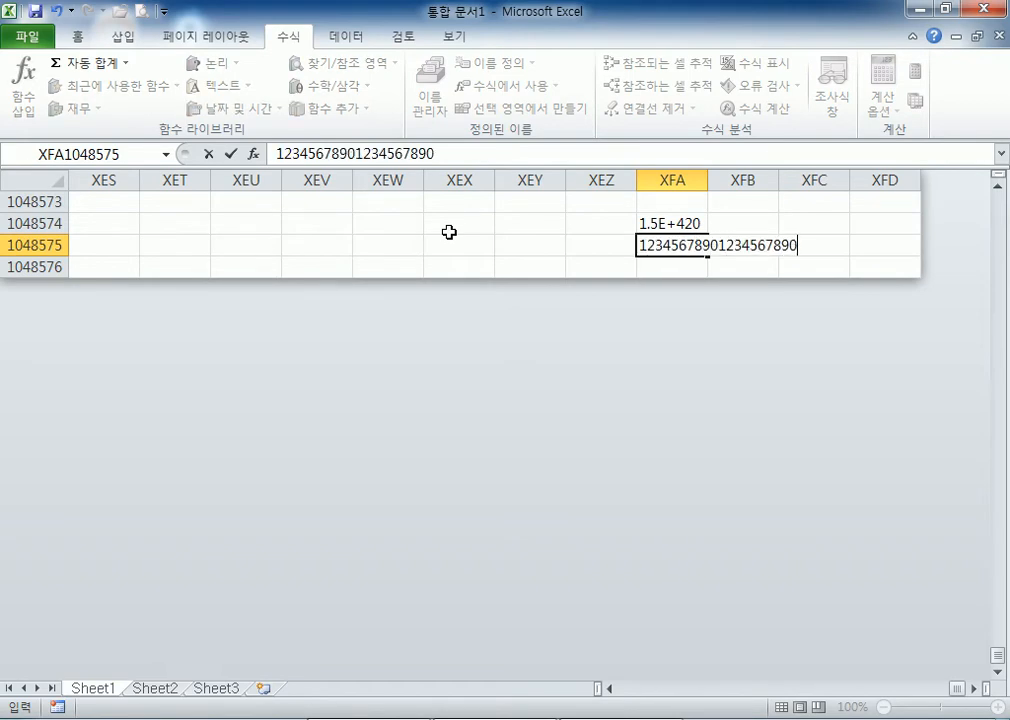
{"action": "key", "text": "Return"}
{"action": "key", "text": "Up"}
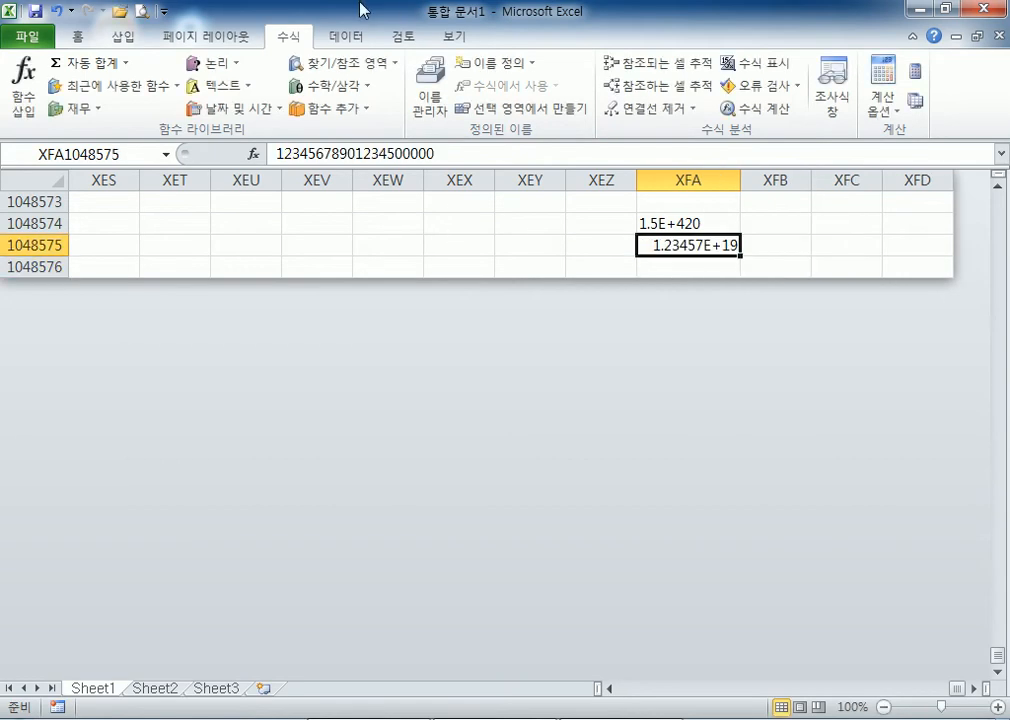
Step: Change the display format of cell XFA1048575 to Number (숫자)
{"action": "left_click", "coordinate": [79, 37]}
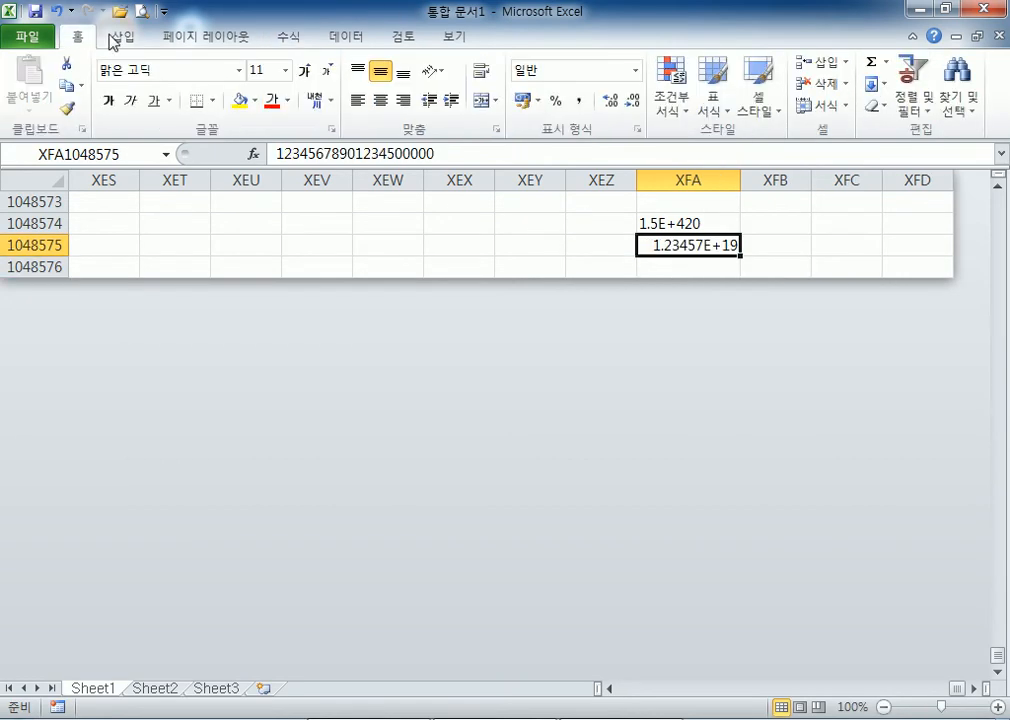
{"action": "left_click", "coordinate": [635, 76]}
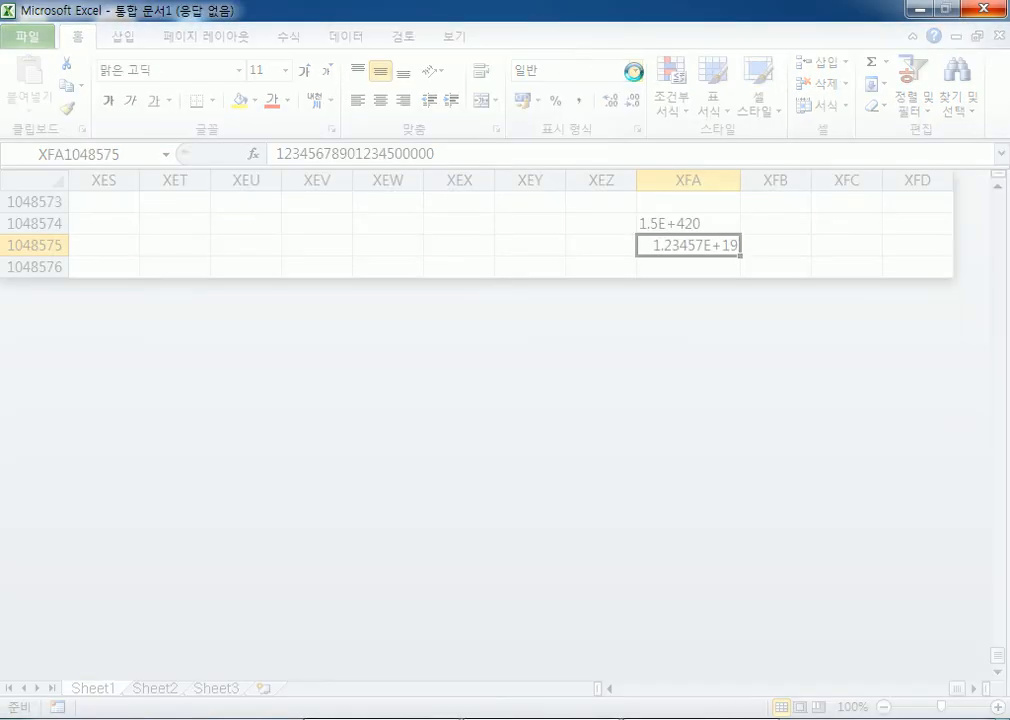
{"action": "left_click", "coordinate": [622, 142]}
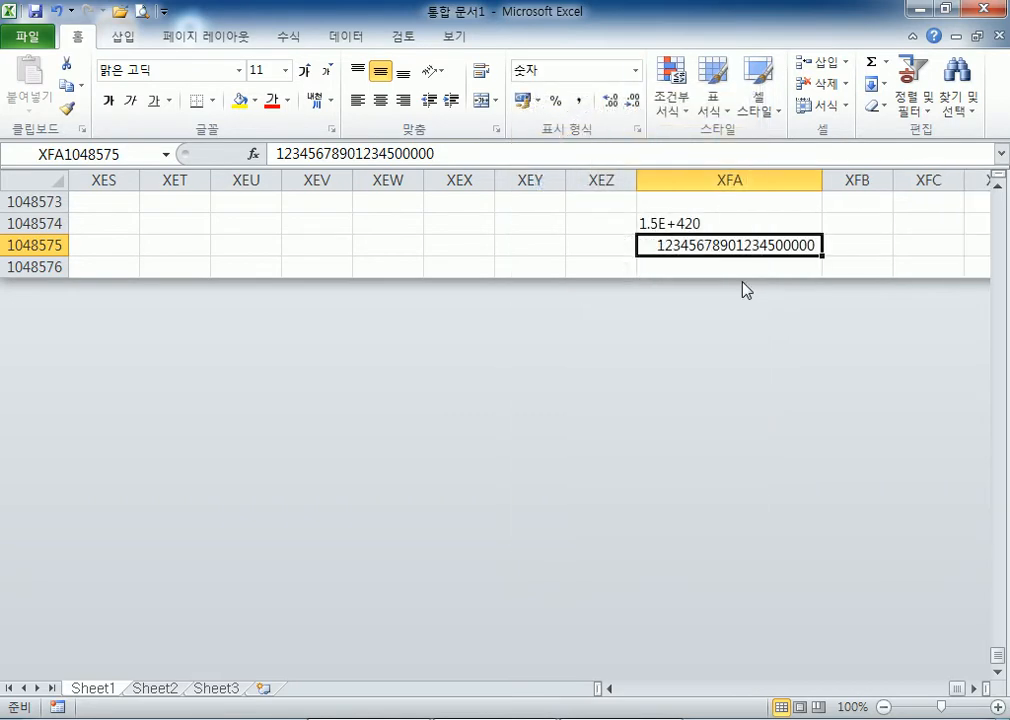
Step: Try to replace the last five digits in cell XFA1048575 with 67890
{"action": "scroll", "coordinate": [825, 263], "scroll_direction": "up", "scroll_amount": 6, "text": "ctrl"}
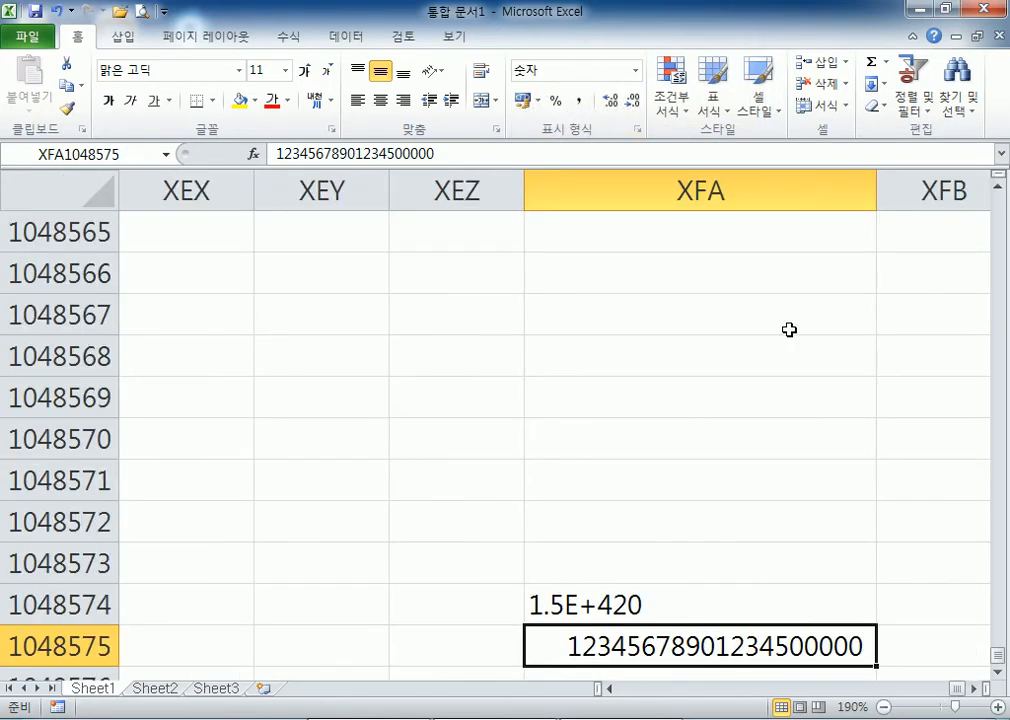
{"action": "scroll", "coordinate": [800, 302], "scroll_direction": "down", "scroll_amount": 4}
{"action": "scroll", "coordinate": [786, 322], "scroll_direction": "up", "scroll_amount": 1}
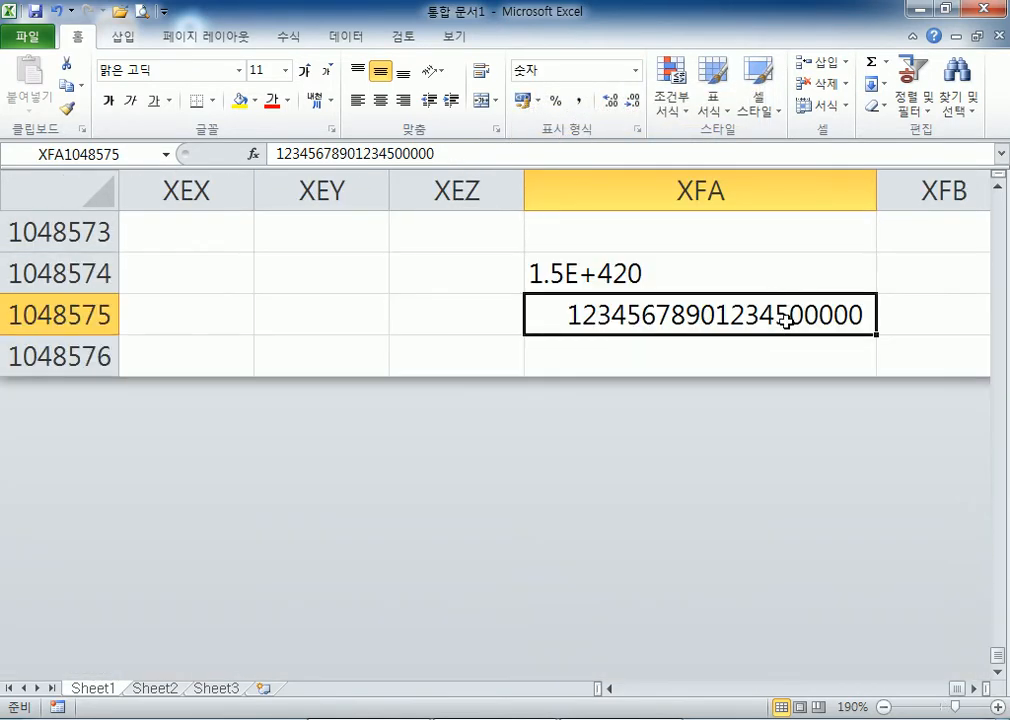
{"action": "double_click", "coordinate": [786, 321]}
{"action": "left_click_drag", "start_coordinate": [797, 316], "coordinate": [911, 314]}
{"action": "type", "text": "67890"}
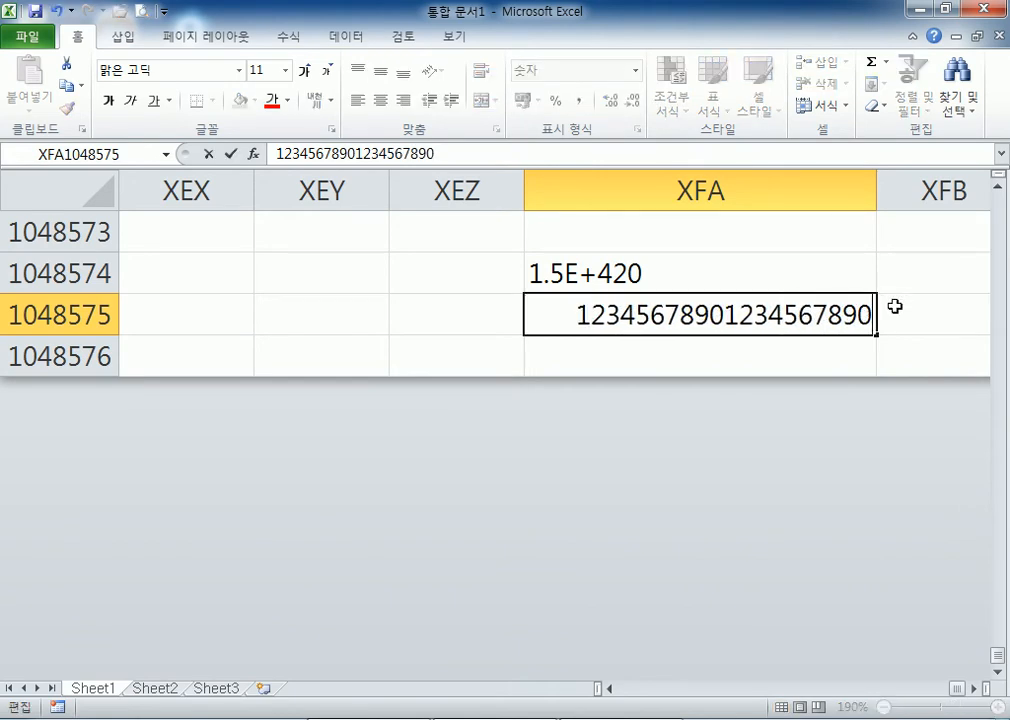
{"action": "key", "text": "Return"}
{"action": "key", "text": "Up"}
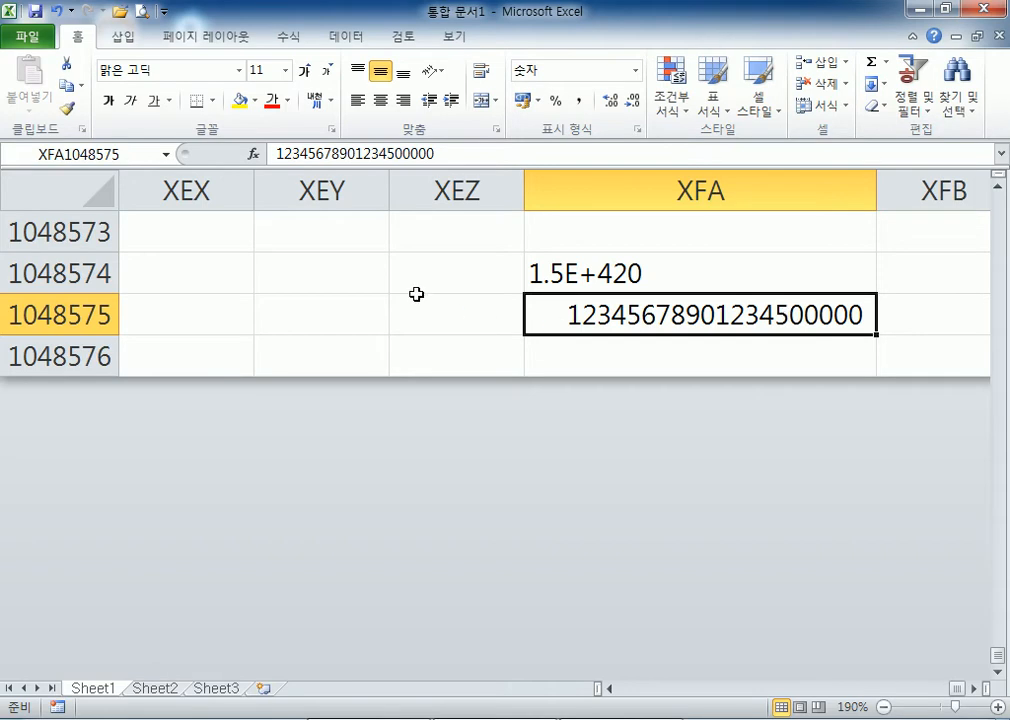
Step: Delete the entire column XFA with its two test values
{"action": "left_click", "coordinate": [408, 240]}
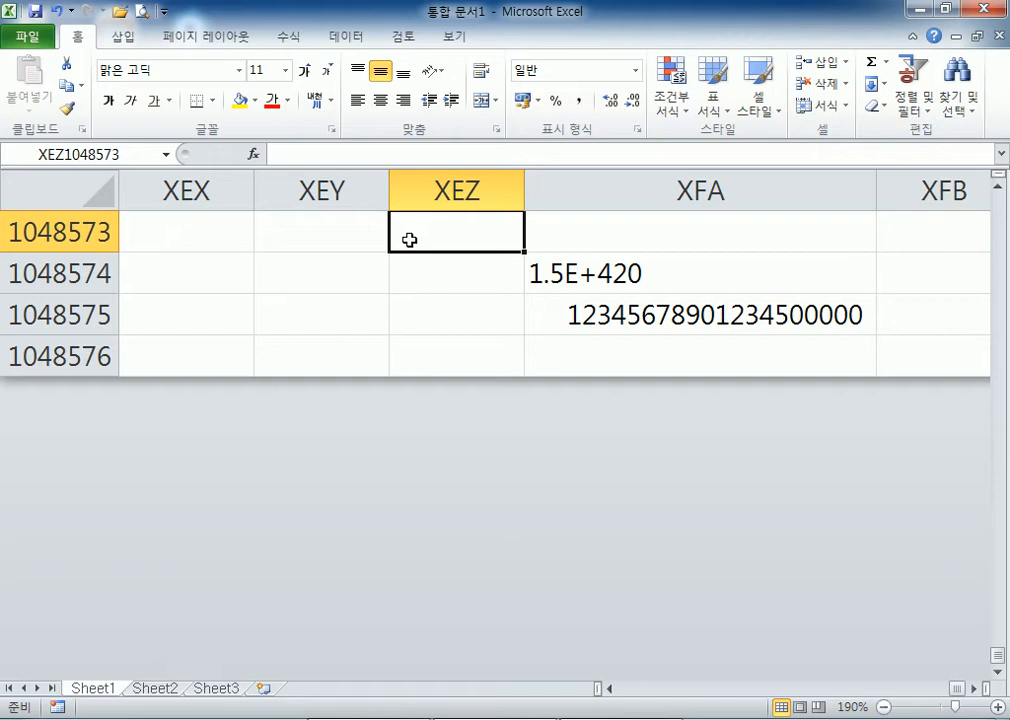
{"action": "scroll", "coordinate": [428, 250], "scroll_direction": "down", "scroll_amount": 2, "text": "ctrl"}
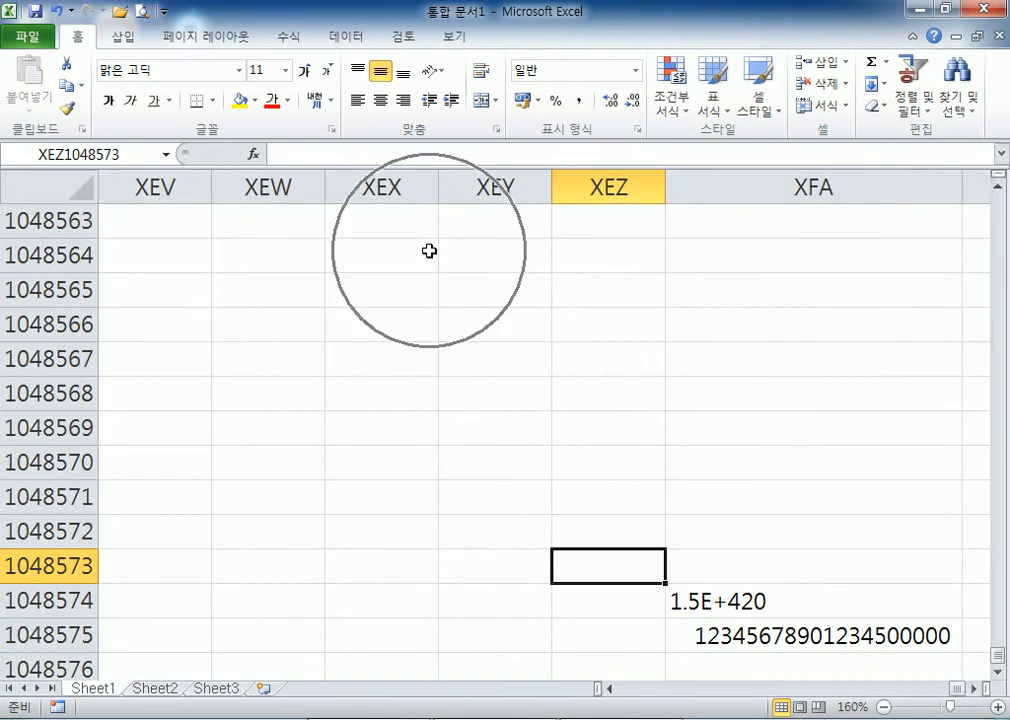
{"action": "left_click", "coordinate": [780, 180]}
{"action": "right_click", "coordinate": [786, 183]}
{"action": "left_click", "coordinate": [838, 341]}
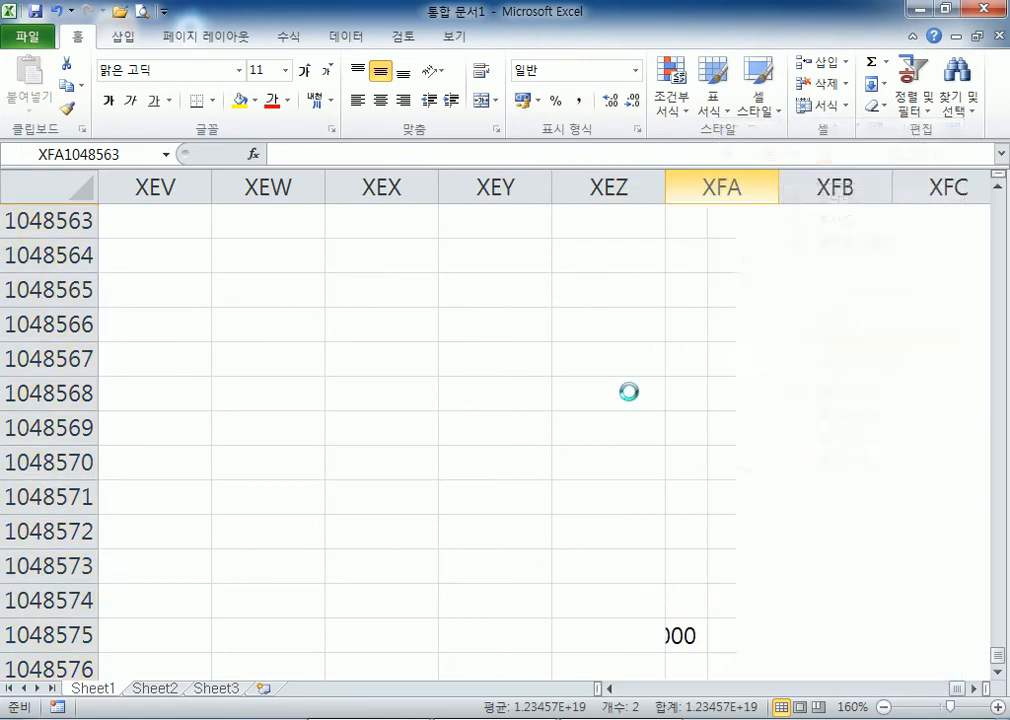
{"action": "left_click", "coordinate": [600, 392]}
Step: Go from cell XEY1048567 to the first cell of its row, and return to A1, repeating the return from F10
{"action": "left_click", "coordinate": [445, 368]}
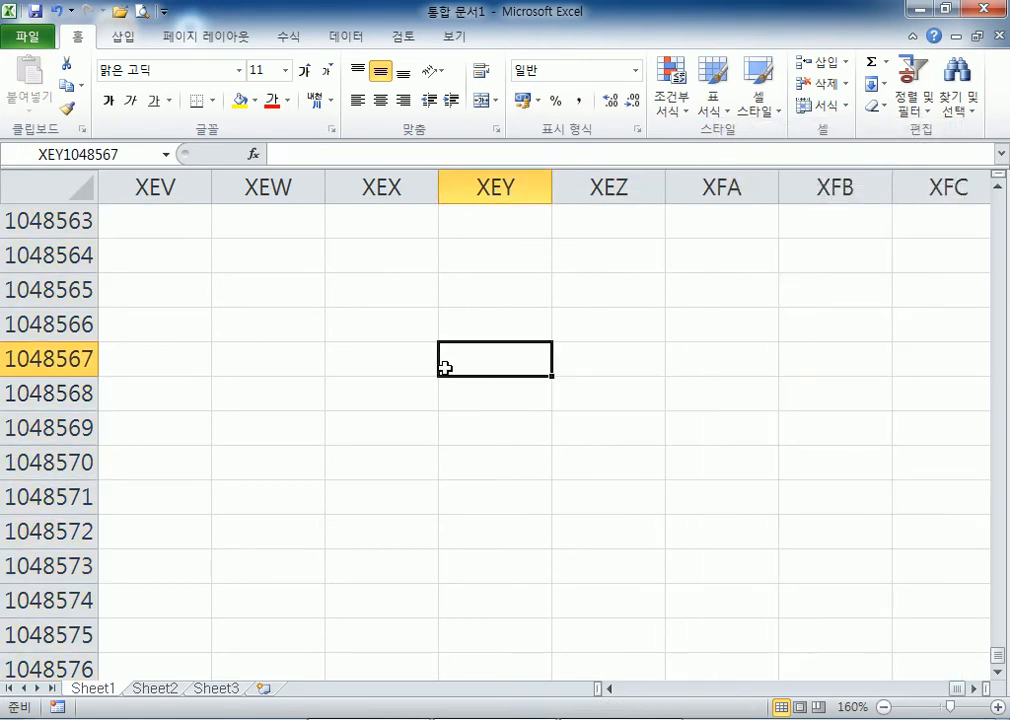
{"action": "key", "text": "Home"}
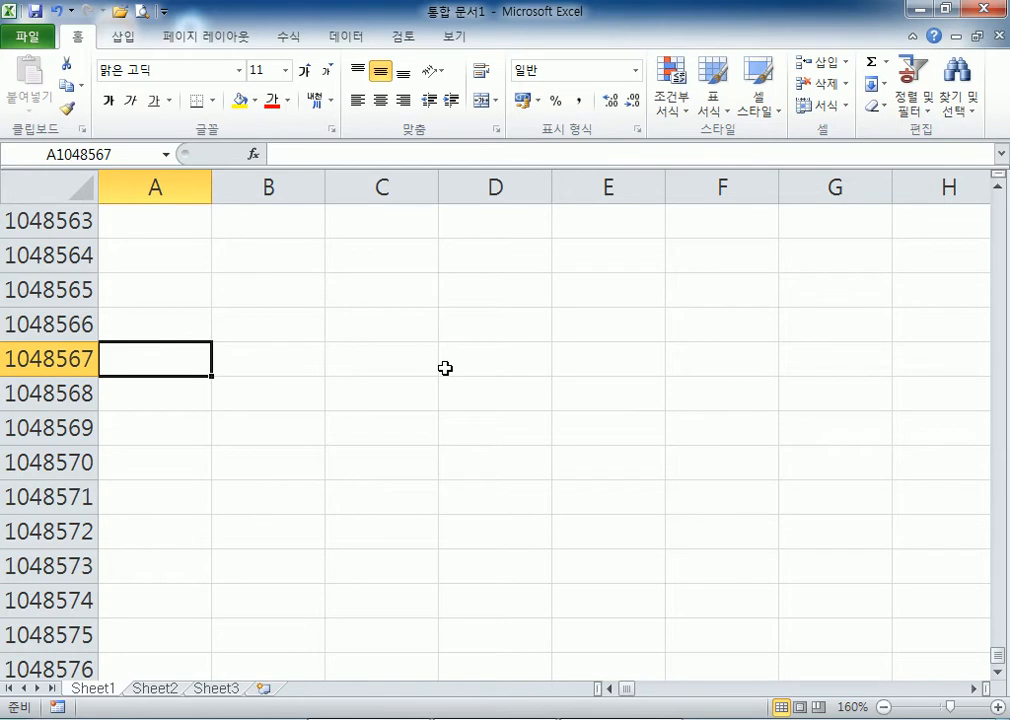
{"action": "key", "text": "ctrl+Home"}
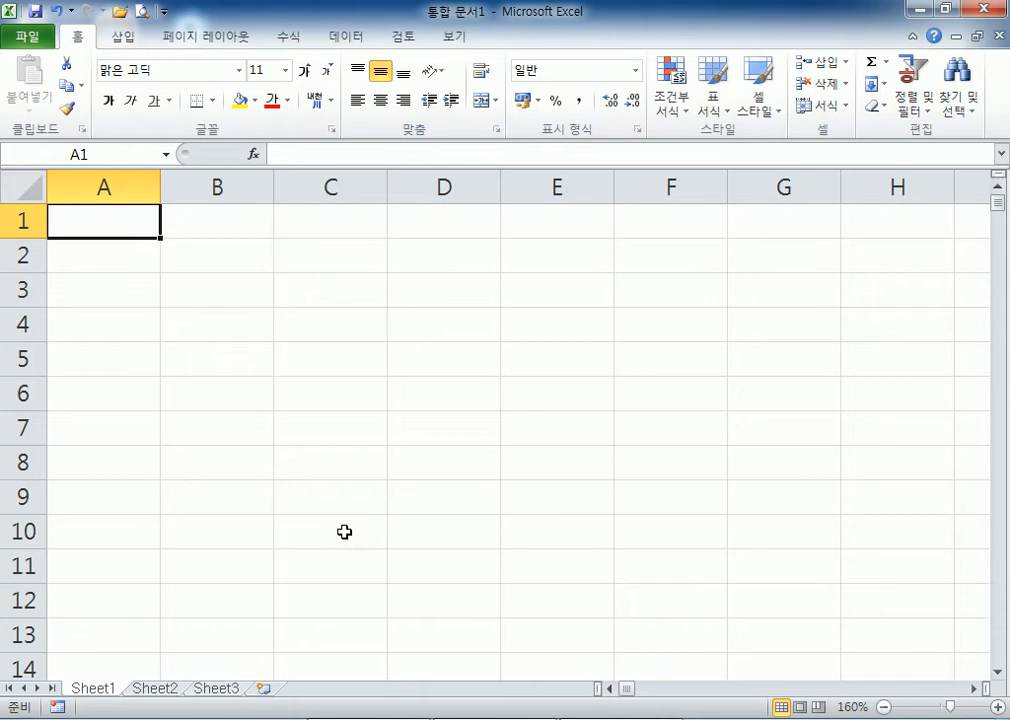
{"action": "left_click", "coordinate": [662, 520]}
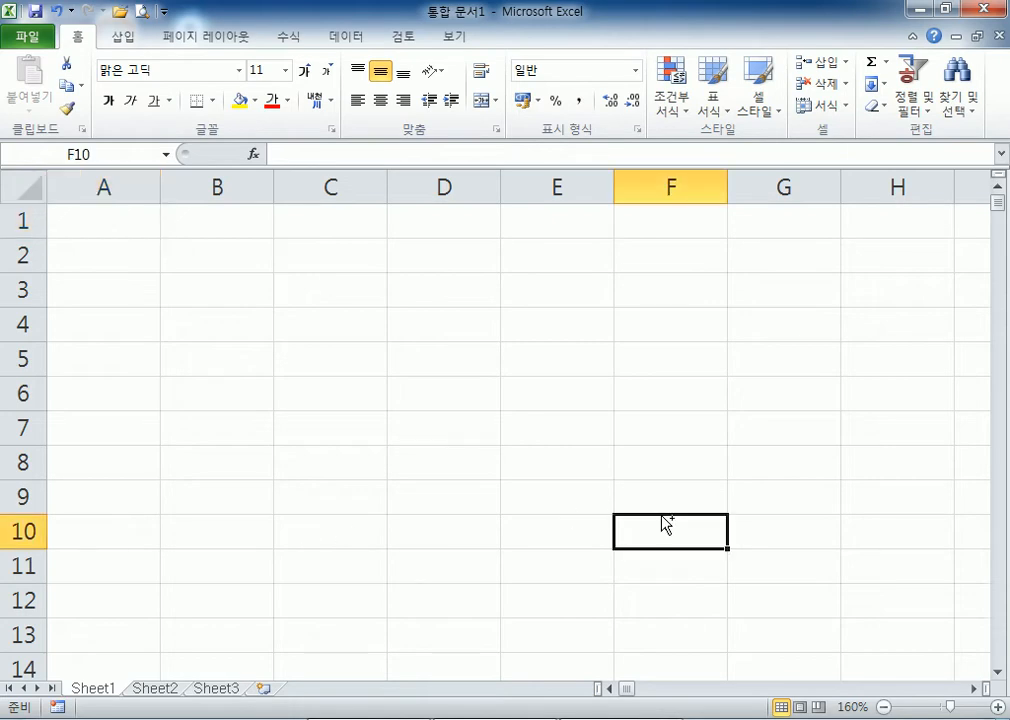
{"action": "key", "text": "ctrl+Home"}
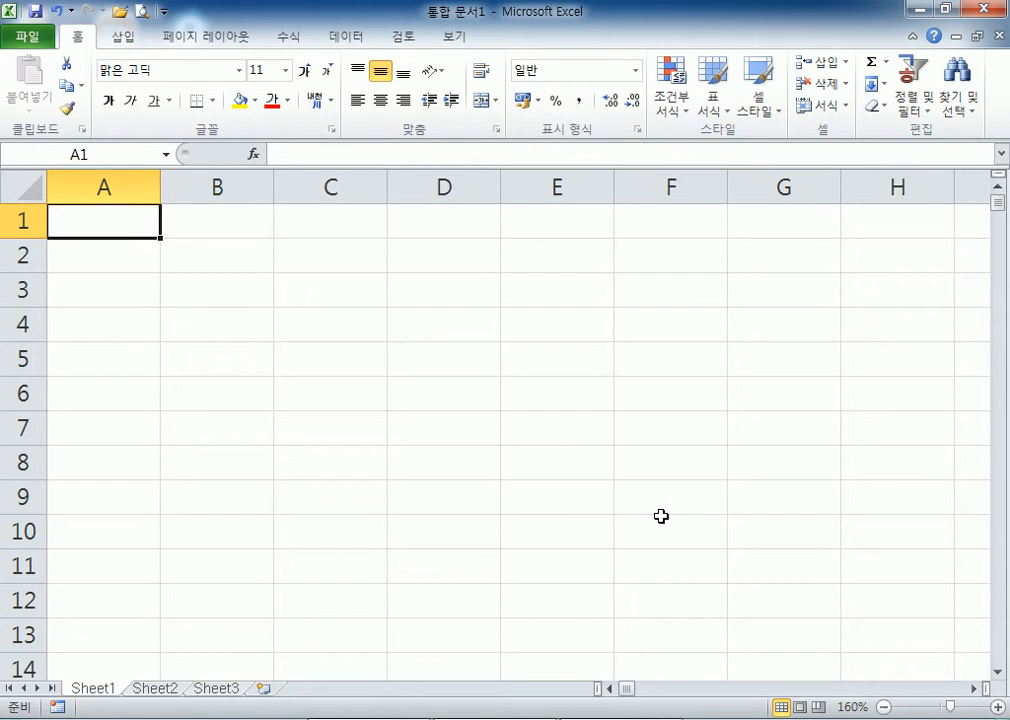
Step: Enlarge the worksheet view around cell A1 to 220% zoom
{"action": "scroll", "coordinate": [349, 354], "scroll_direction": "up", "scroll_amount": 6}
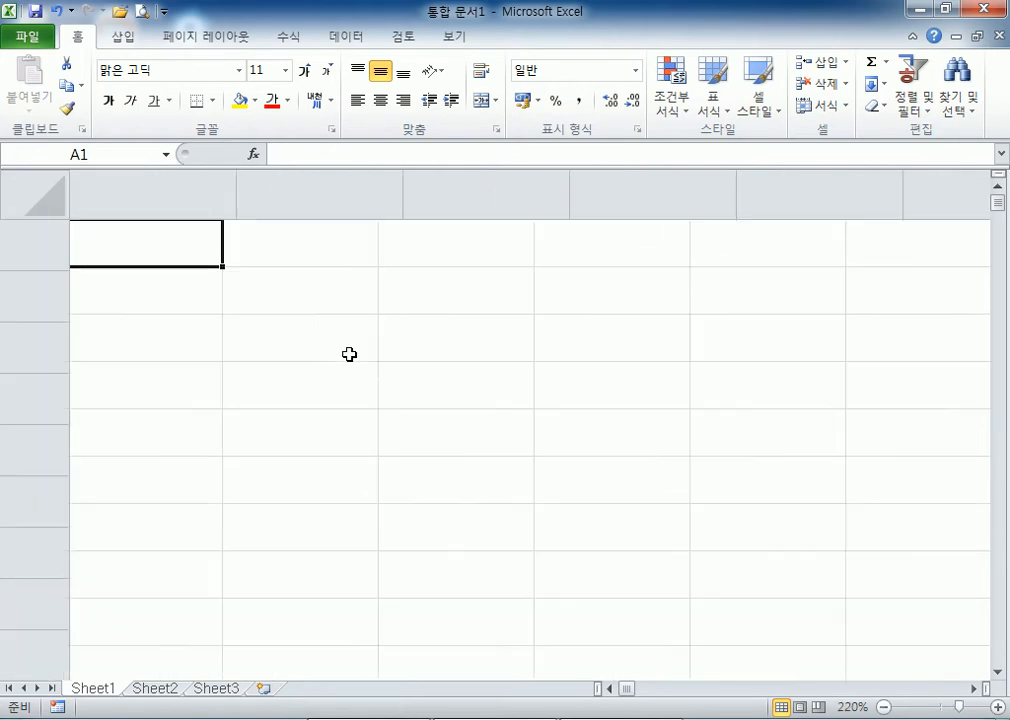
{"action": "scroll", "coordinate": [219, 302], "scroll_direction": "down", "scroll_amount": 3}
{"action": "scroll", "coordinate": [179, 282], "scroll_direction": "up", "scroll_amount": 3}
{"action": "scroll", "coordinate": [178, 280], "scroll_direction": "down", "scroll_amount": 5}
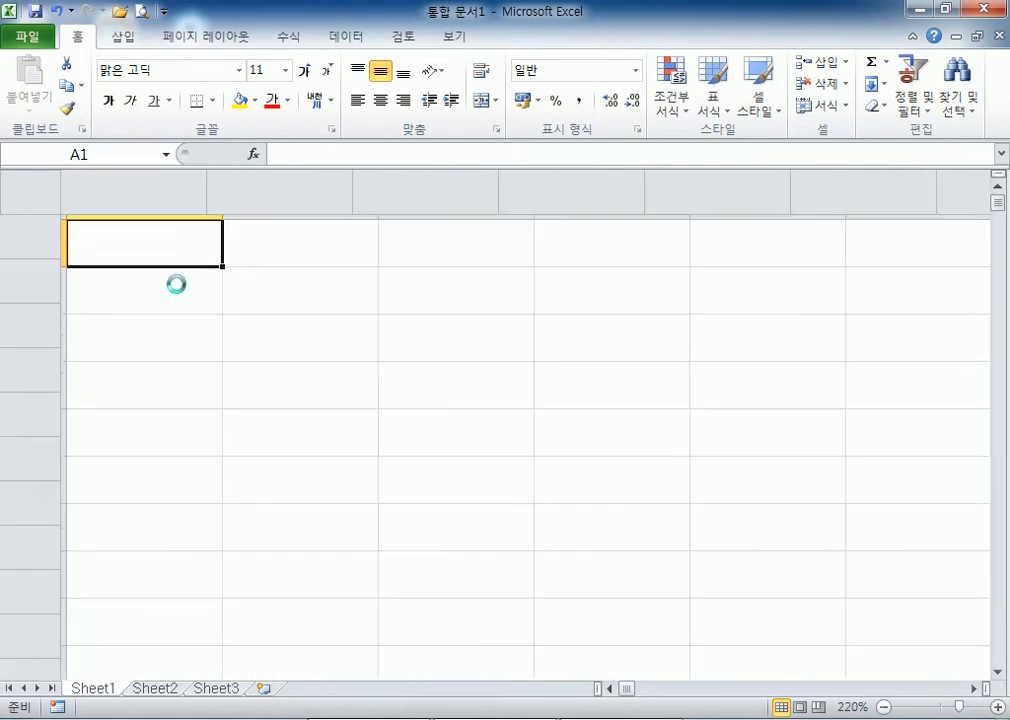
{"action": "scroll", "coordinate": [174, 293], "scroll_direction": "up", "scroll_amount": 4}
{"action": "scroll", "coordinate": [176, 294], "scroll_direction": "down", "scroll_amount": 2}
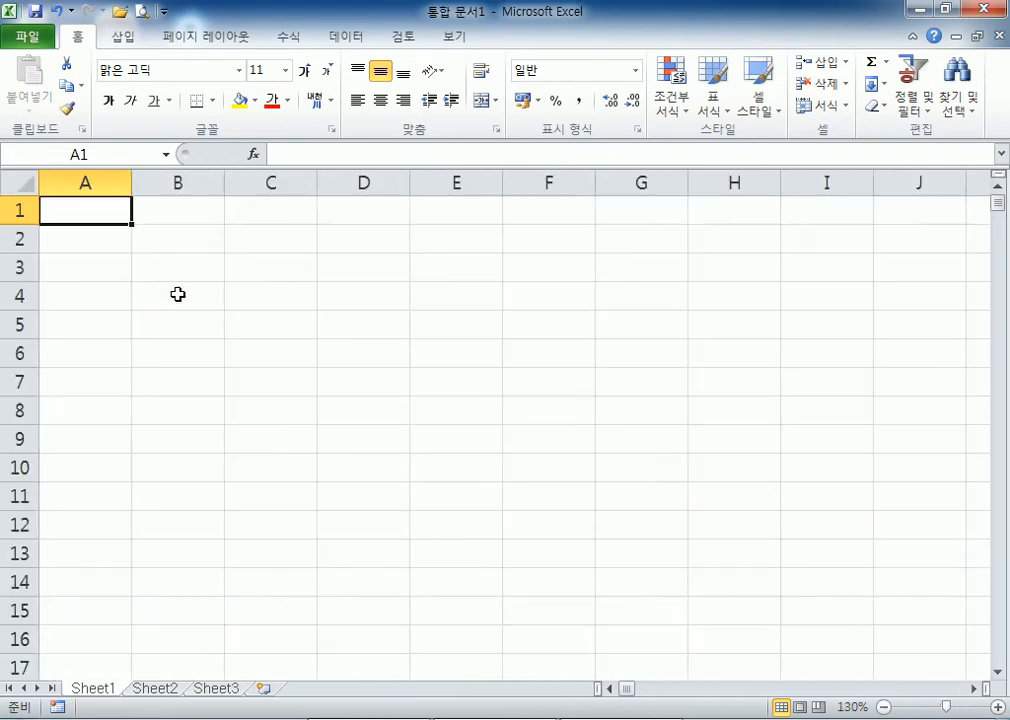
{"action": "scroll", "coordinate": [178, 291], "scroll_direction": "up", "scroll_amount": 1}
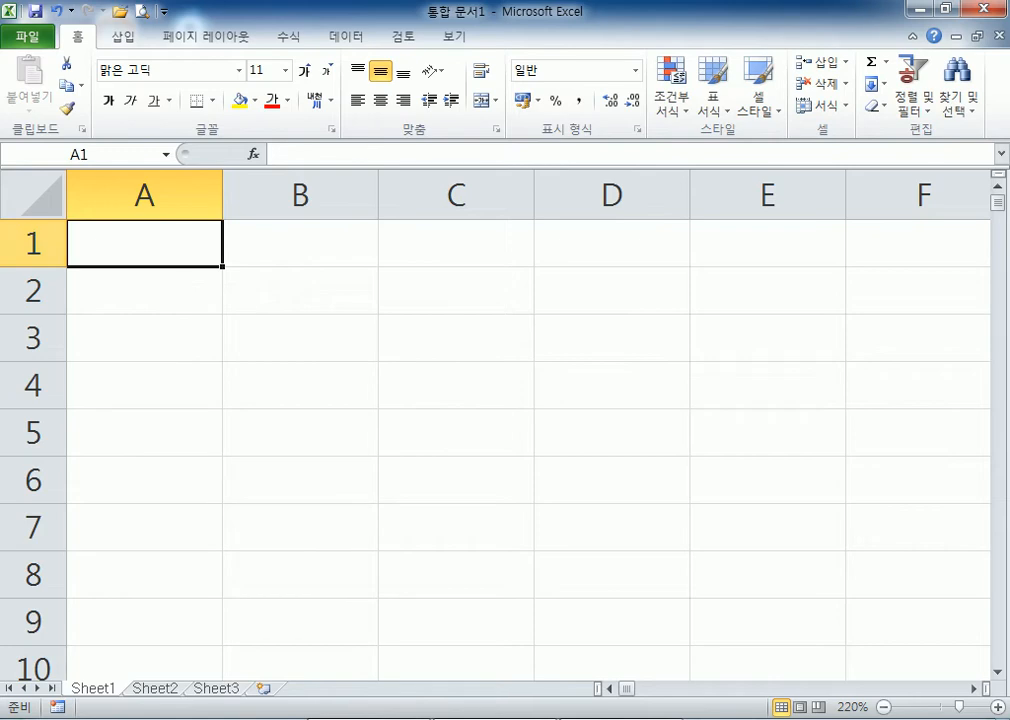
Step: Zoom the worksheet in and out several times around cell A1
{"action": "scroll", "coordinate": [171, 243], "scroll_direction": "up", "scroll_amount": 4}
{"action": "scroll", "coordinate": [165, 291], "scroll_direction": "down", "scroll_amount": 4}
{"action": "scroll", "coordinate": [165, 327], "scroll_direction": "up", "scroll_amount": 5}
{"action": "scroll", "coordinate": [167, 325], "scroll_direction": "up", "scroll_amount": 3}
{"action": "scroll", "coordinate": [169, 322], "scroll_direction": "down", "scroll_amount": 4}
Step: Minimize the workbook and Notepad windows, and enlarge and shrink the desktop icons several times
{"action": "left_click", "coordinate": [944, 9]}
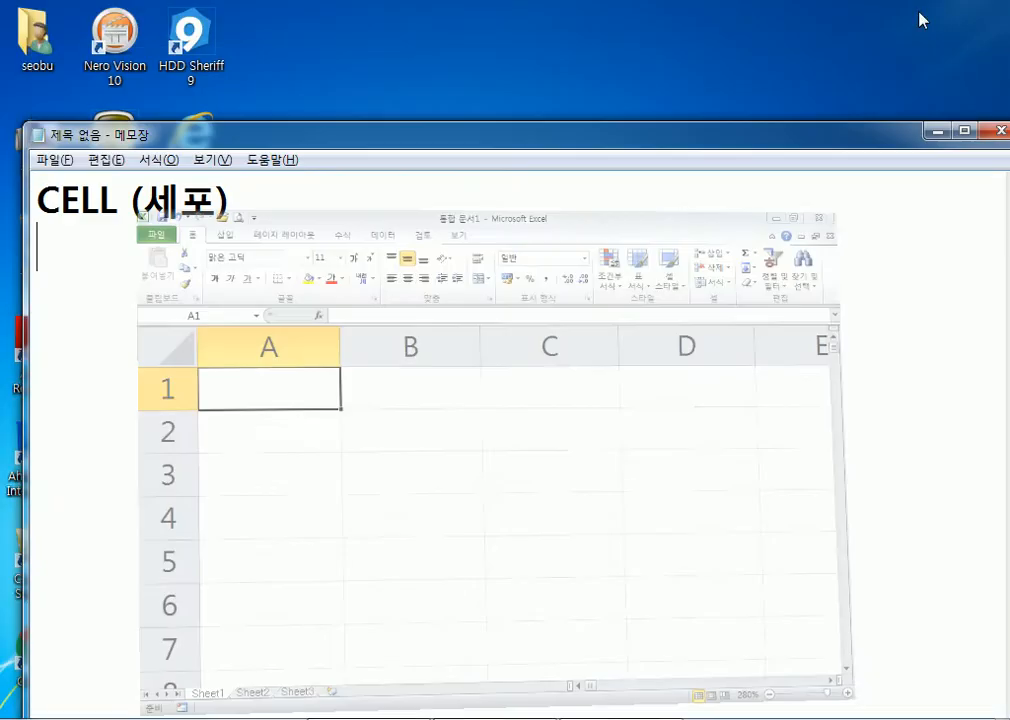
{"action": "left_click", "coordinate": [933, 131]}
{"action": "scroll", "coordinate": [402, 197], "scroll_direction": "up", "scroll_amount": 5, "text": "ctrl"}
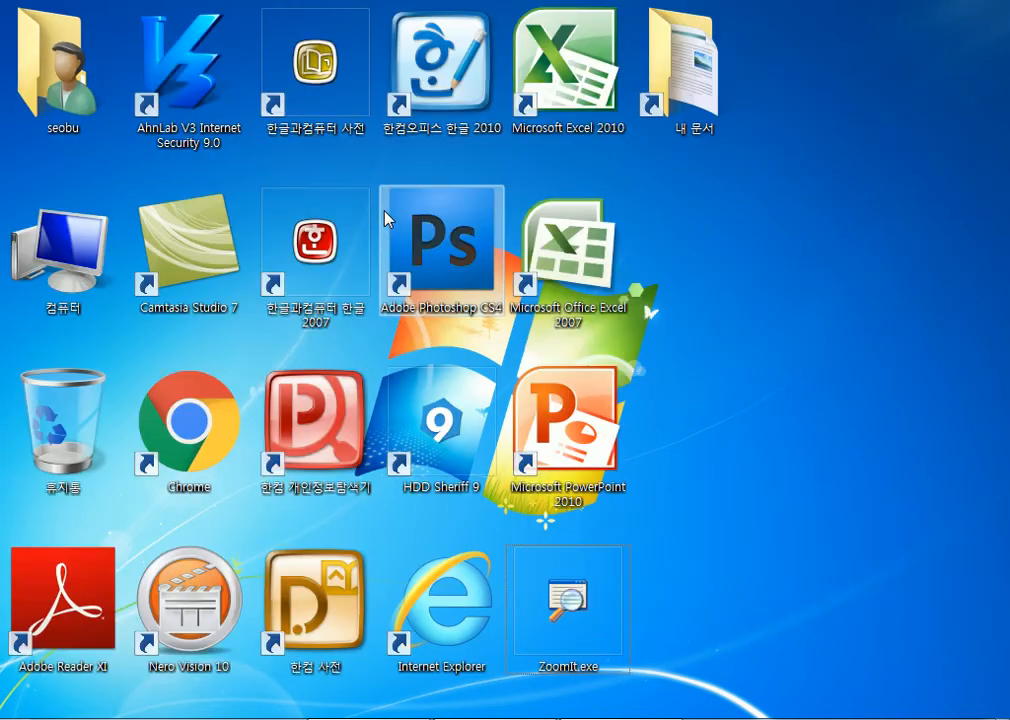
{"action": "scroll", "coordinate": [386, 216], "scroll_direction": "down", "scroll_amount": 4, "text": "ctrl"}
{"action": "scroll", "coordinate": [388, 218], "scroll_direction": "up", "scroll_amount": 2, "text": "ctrl"}
{"action": "scroll", "coordinate": [388, 217], "scroll_direction": "up", "scroll_amount": 2, "text": "ctrl"}
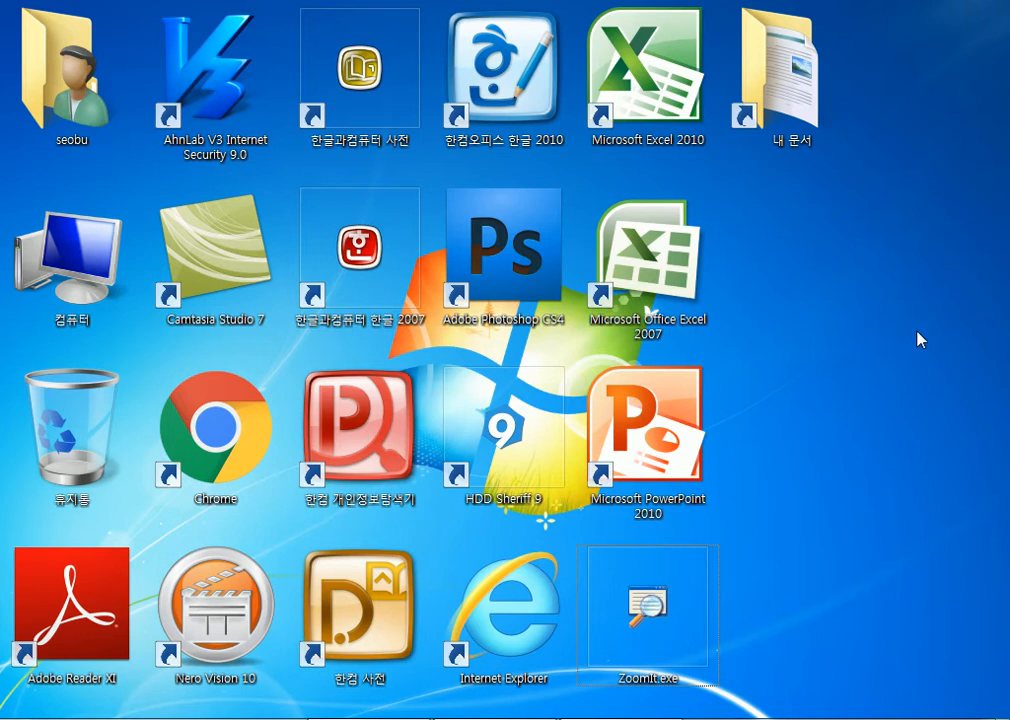
{"action": "scroll", "coordinate": [917, 340], "scroll_direction": "down", "scroll_amount": 10}
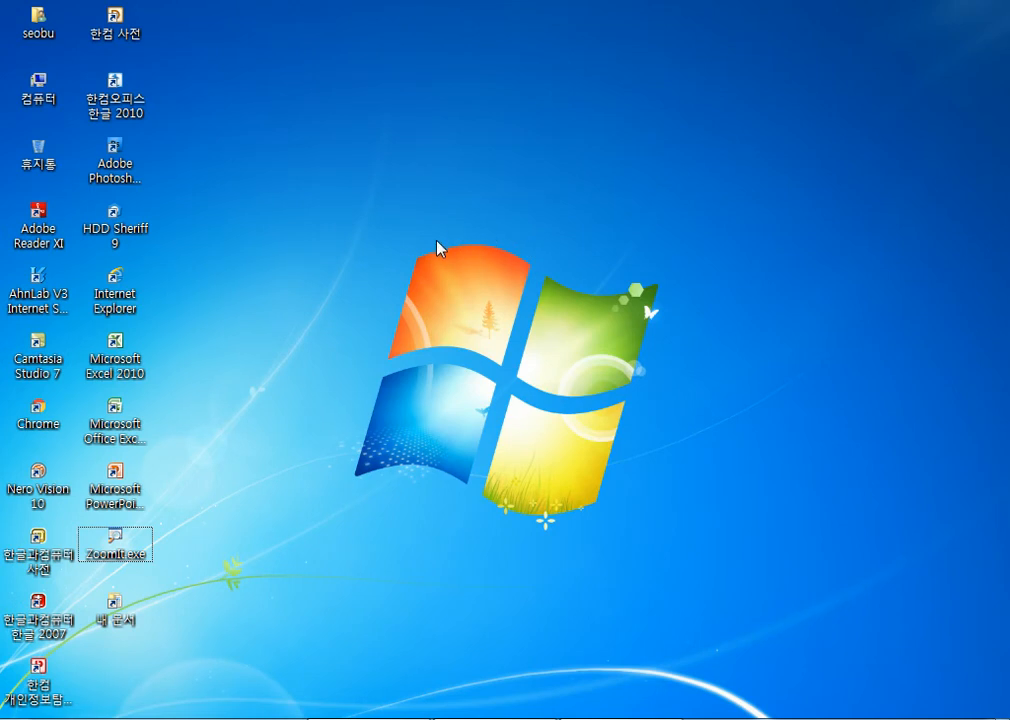
{"action": "scroll", "coordinate": [435, 249], "scroll_direction": "up", "scroll_amount": 8}
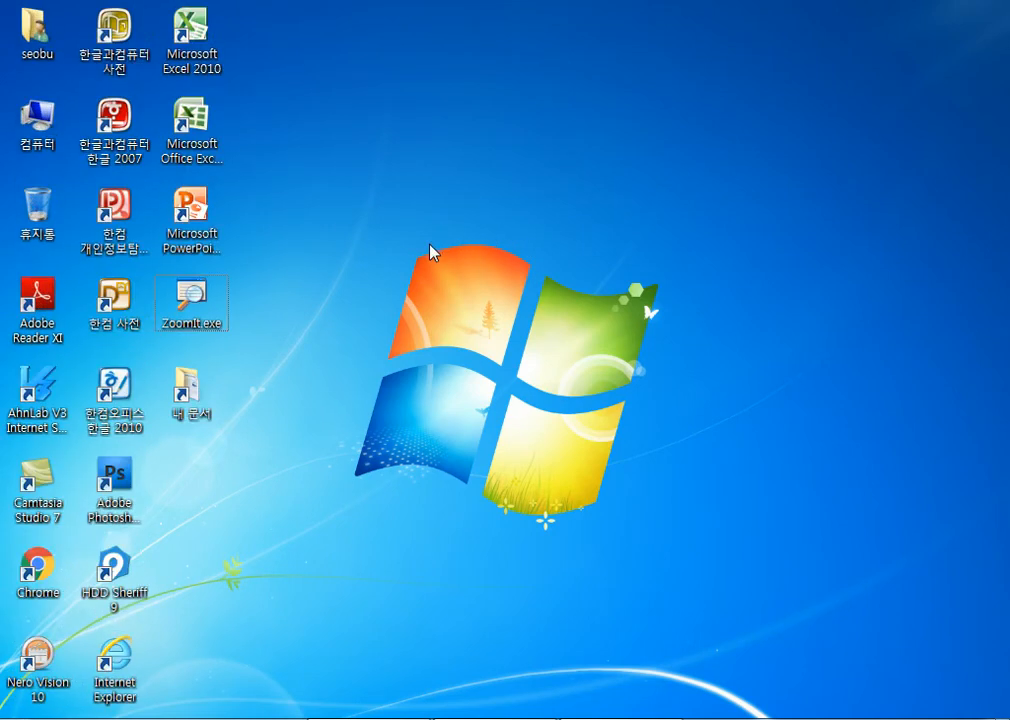
{"action": "scroll", "coordinate": [431, 250], "scroll_direction": "down", "scroll_amount": 3}
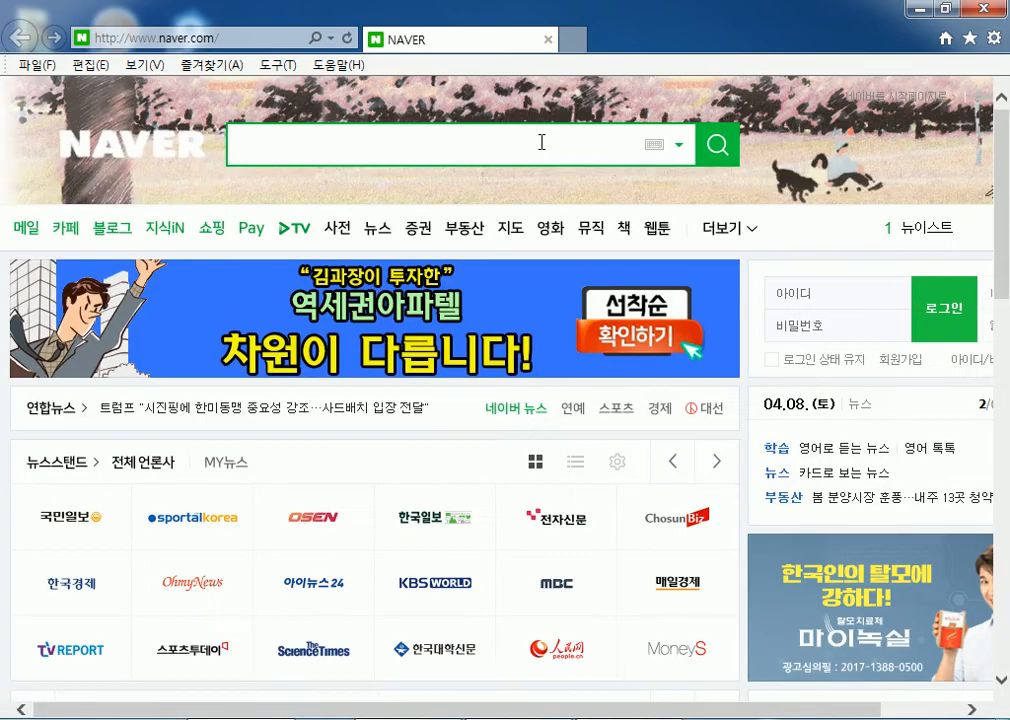
Step: Open the lead Yonhap News article about Trump and Xi Jinping from the Naver home page and go to its body text
{"action": "left_click", "coordinate": [262, 410]}
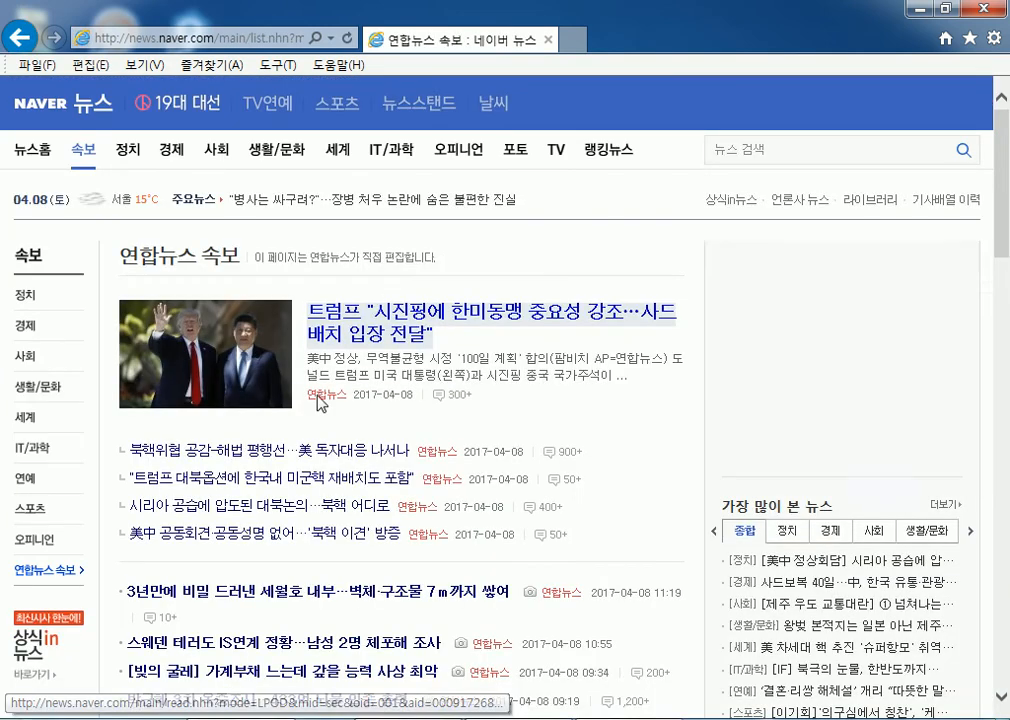
{"action": "left_click", "coordinate": [340, 318]}
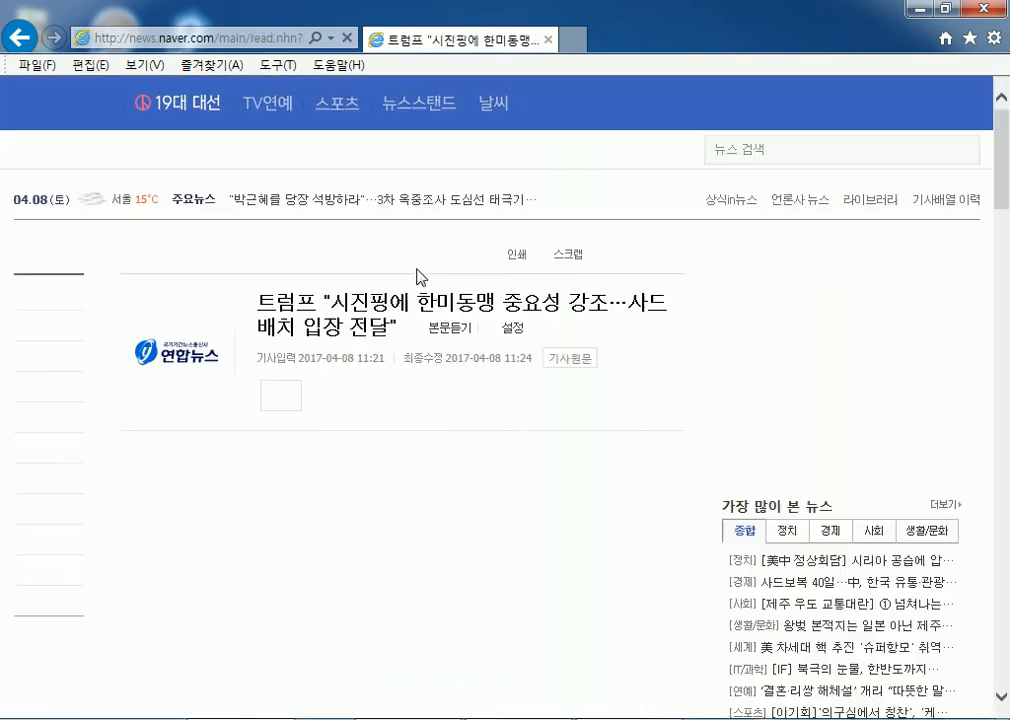
{"action": "scroll", "coordinate": [417, 300], "scroll_direction": "down", "scroll_amount": 7}
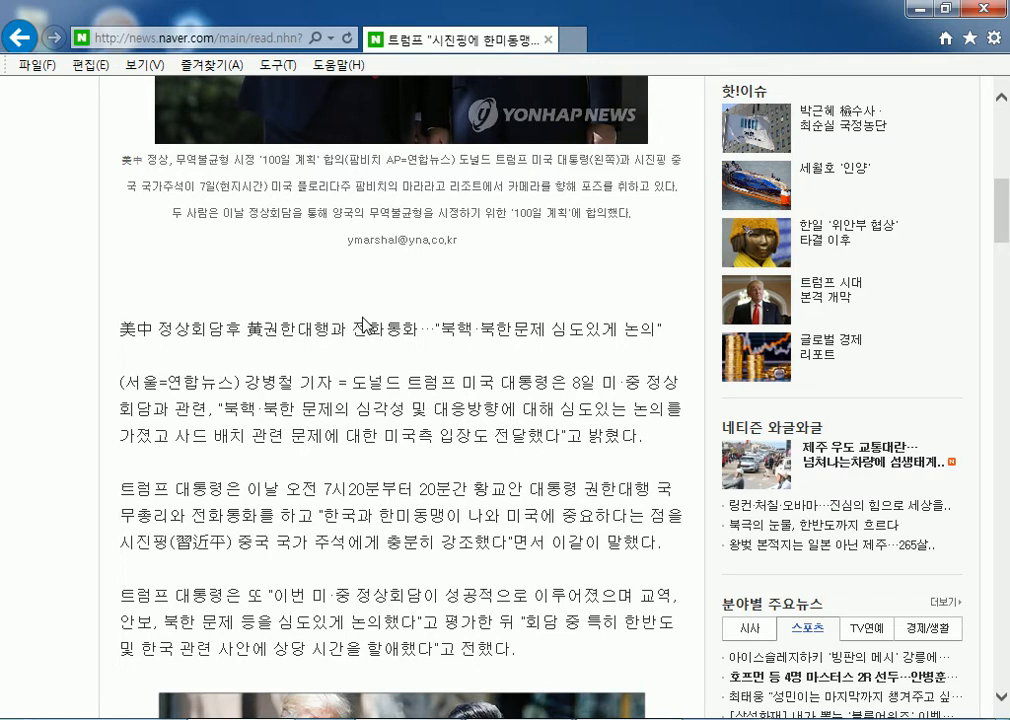
Step: Enlarge and shrink the news article page several times around its body text
{"action": "scroll", "coordinate": [365, 323], "scroll_direction": "up", "scroll_amount": 2, "text": "ctrl"}
{"action": "scroll", "coordinate": [365, 323], "scroll_direction": "up", "scroll_amount": 1, "text": "ctrl"}
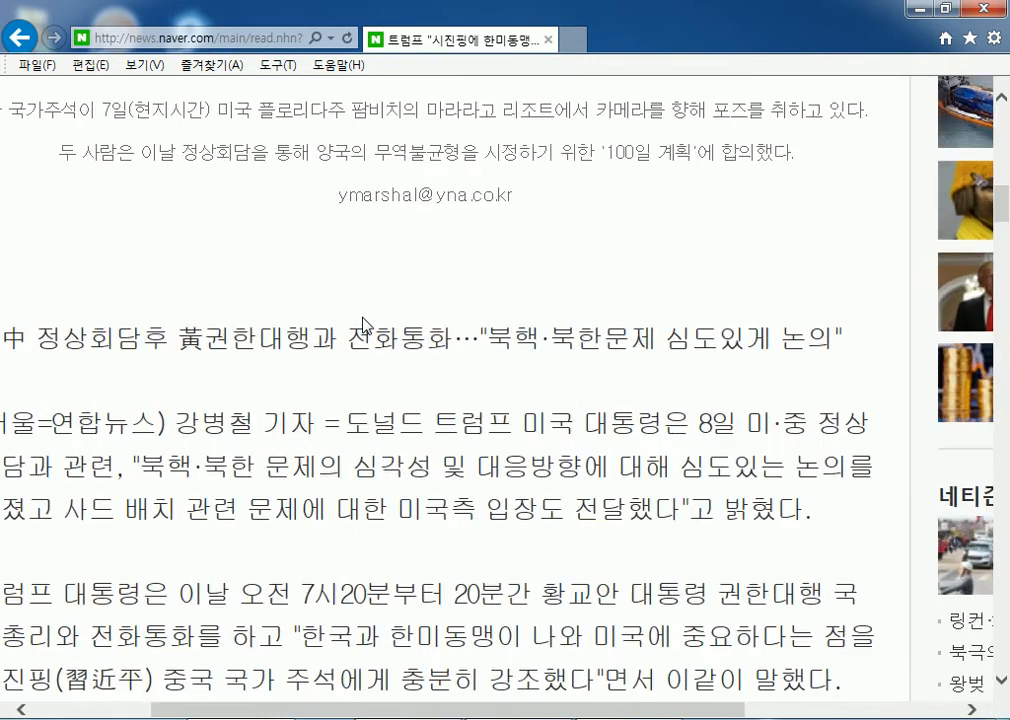
{"action": "scroll", "coordinate": [365, 323], "scroll_direction": "down", "scroll_amount": 2, "text": "ctrl"}
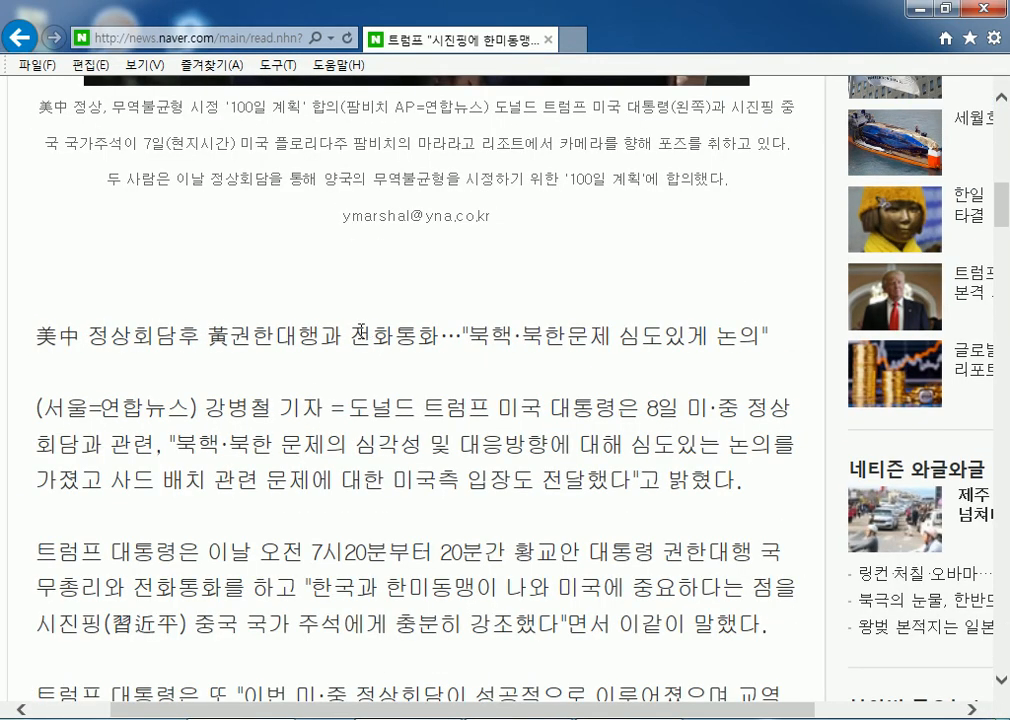
{"action": "scroll", "coordinate": [366, 328], "scroll_direction": "up", "scroll_amount": 2, "text": "ctrl"}
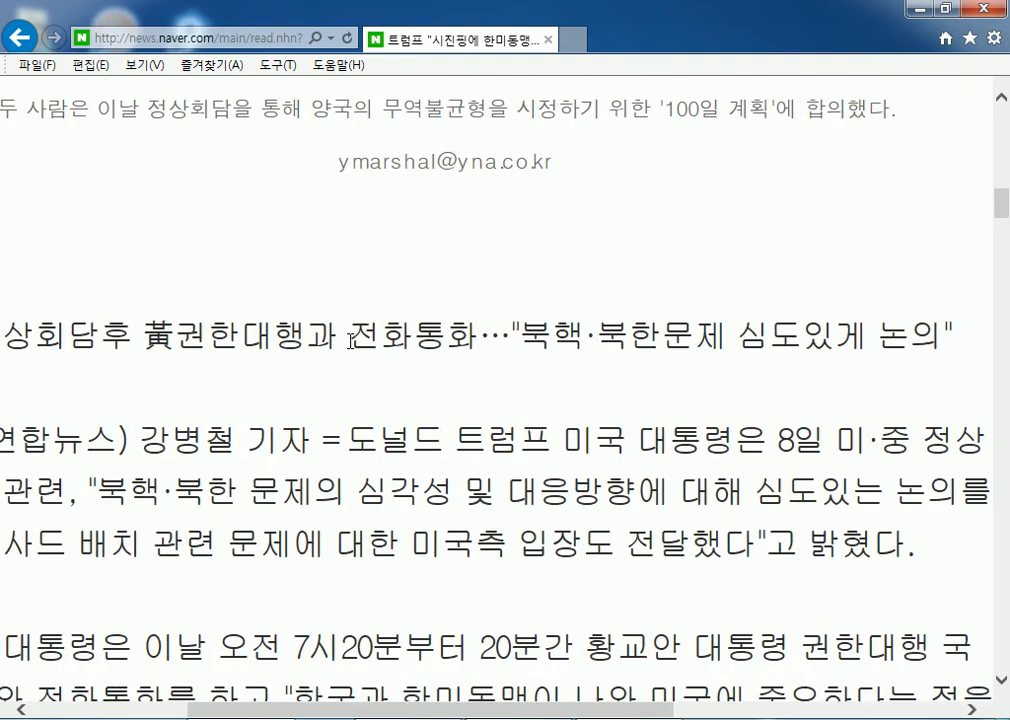
{"action": "scroll", "coordinate": [350, 345], "scroll_direction": "down", "scroll_amount": 1, "text": "ctrl"}
{"action": "key", "text": "ctrl+minus"}
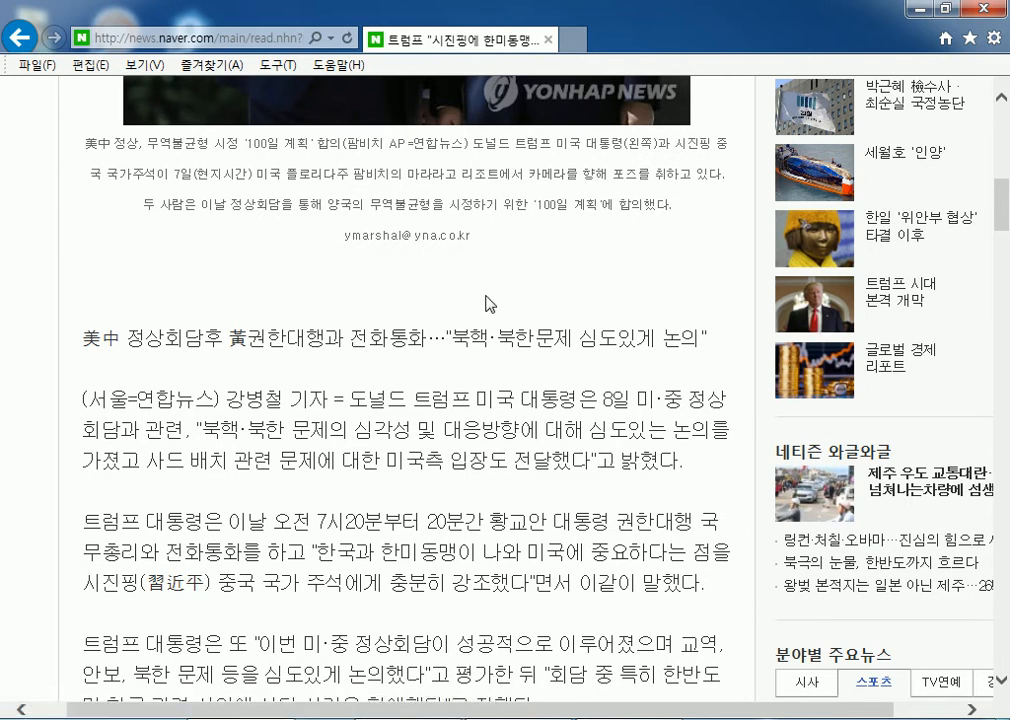
{"action": "key", "text": "ctrl+minus"}
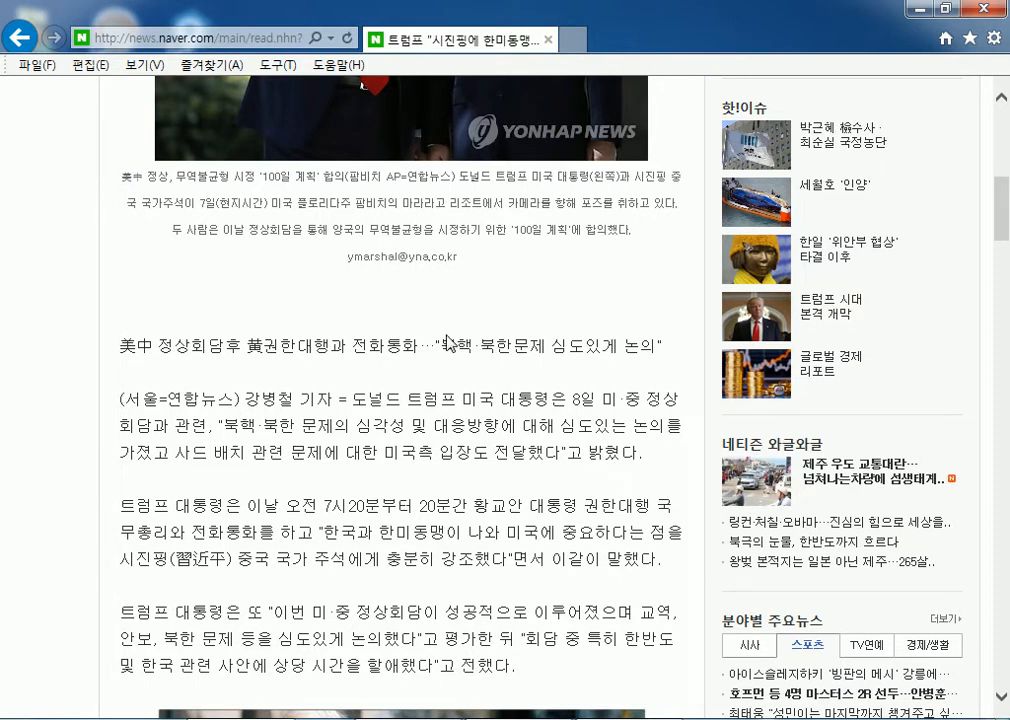
{"action": "key", "text": "ctrl+minus"}
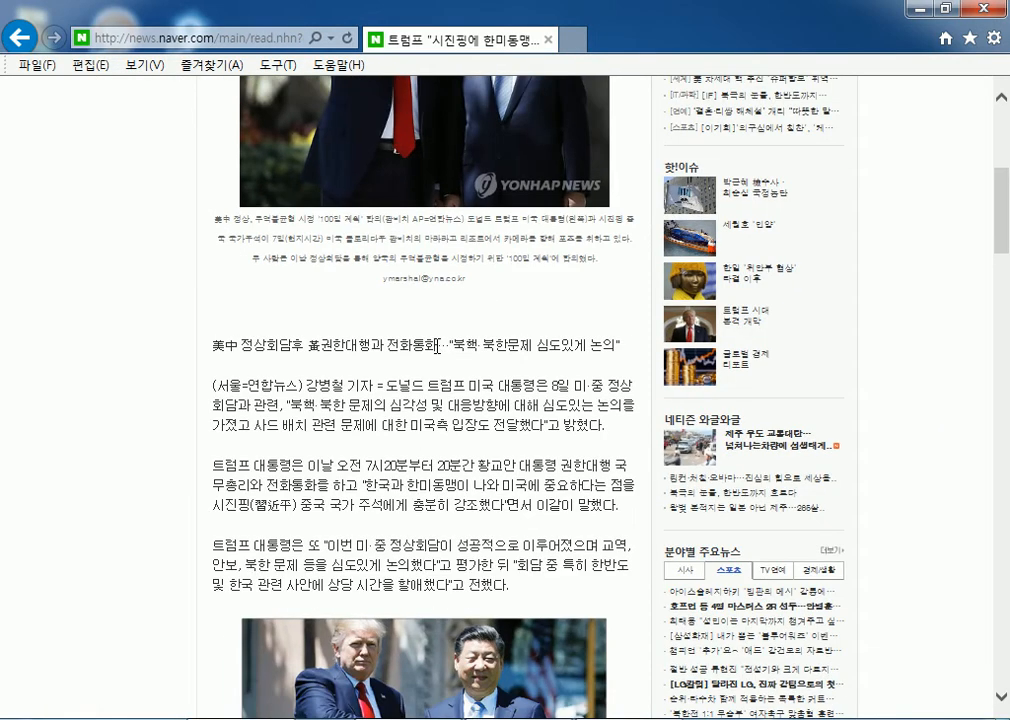
{"action": "scroll", "coordinate": [437, 346], "scroll_direction": "up", "scroll_amount": 5}
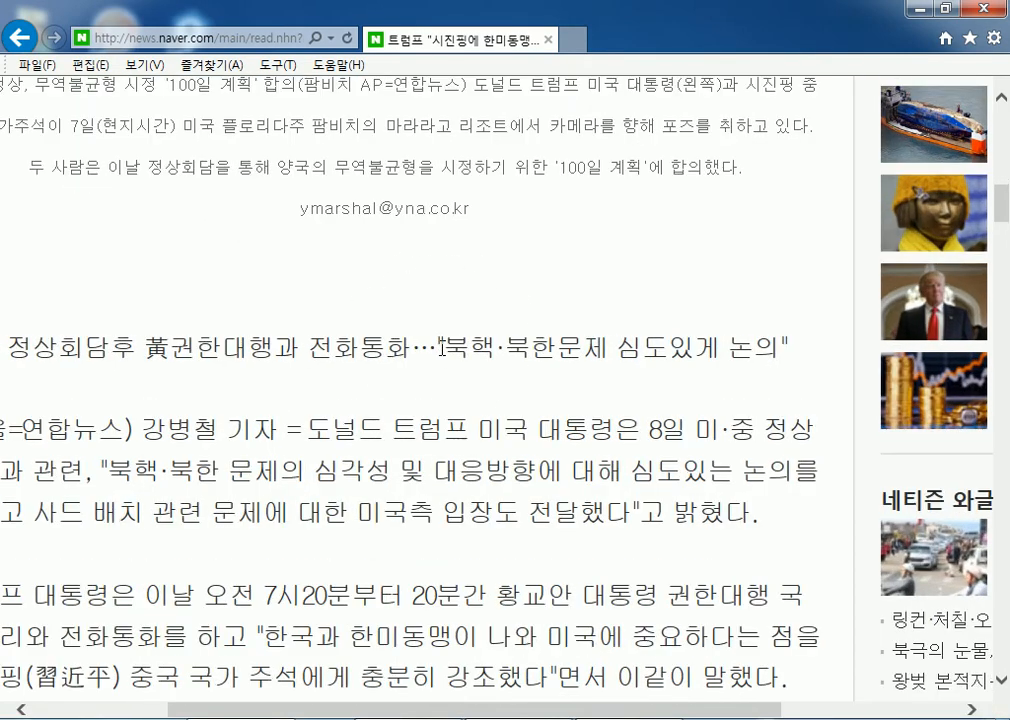
{"action": "scroll", "coordinate": [437, 346], "scroll_direction": "down", "scroll_amount": 3}
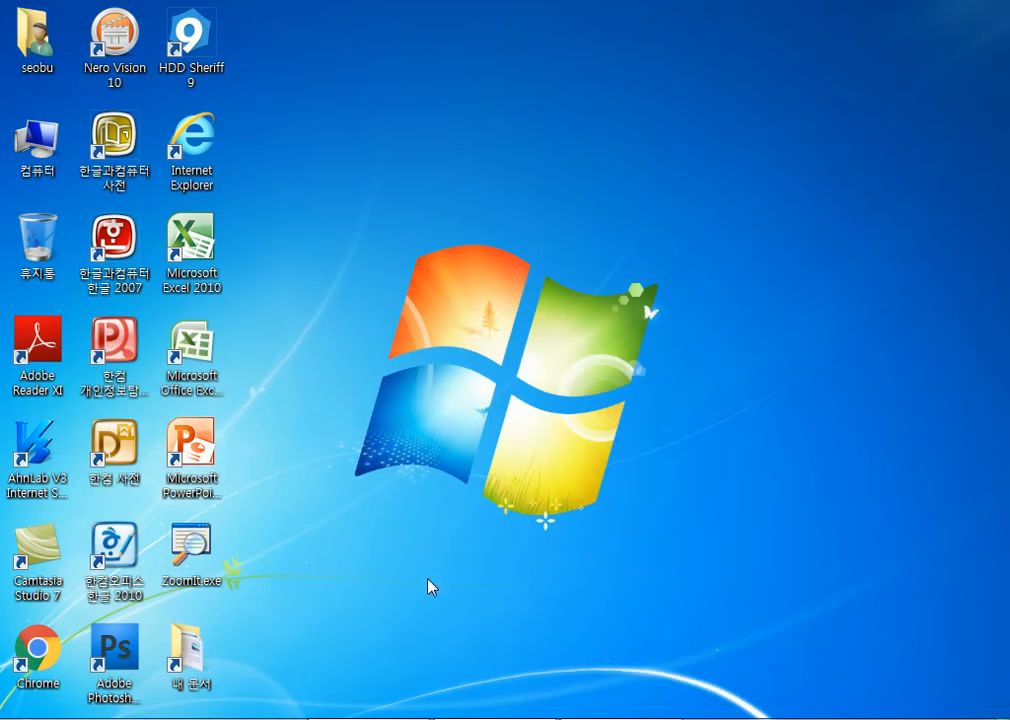
Step: Switch back to the Excel workbook and zoom the worksheet out and in, ending at 265%
{"action": "right_click", "coordinate": [495, 718]}
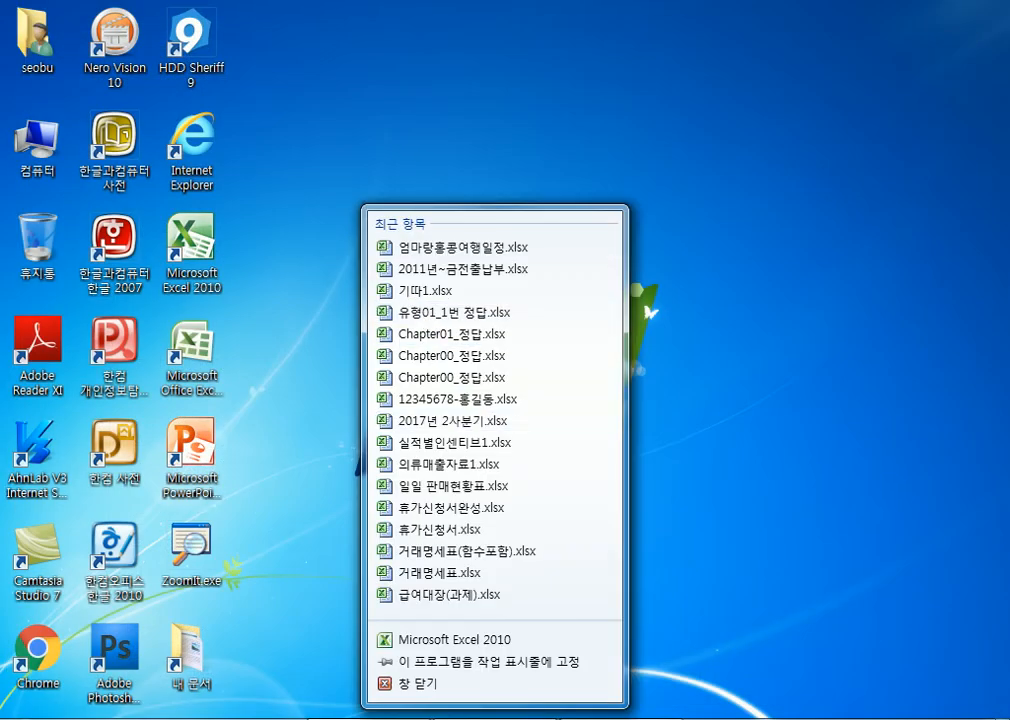
{"action": "left_click", "coordinate": [495, 718]}
{"action": "scroll", "coordinate": [265, 320], "scroll_direction": "down", "scroll_amount": 6}
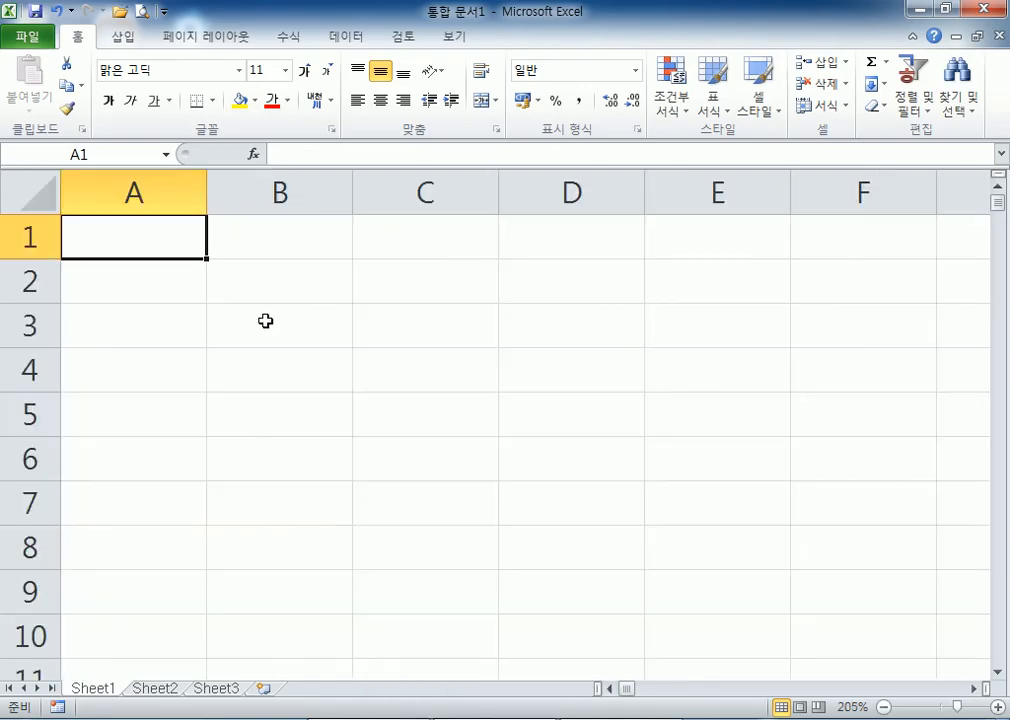
{"action": "scroll", "coordinate": [265, 320], "scroll_direction": "up", "scroll_amount": 1}
{"action": "scroll", "coordinate": [265, 320], "scroll_direction": "down", "scroll_amount": 6}
{"action": "scroll", "coordinate": [264, 325], "scroll_direction": "up", "scroll_amount": 10}
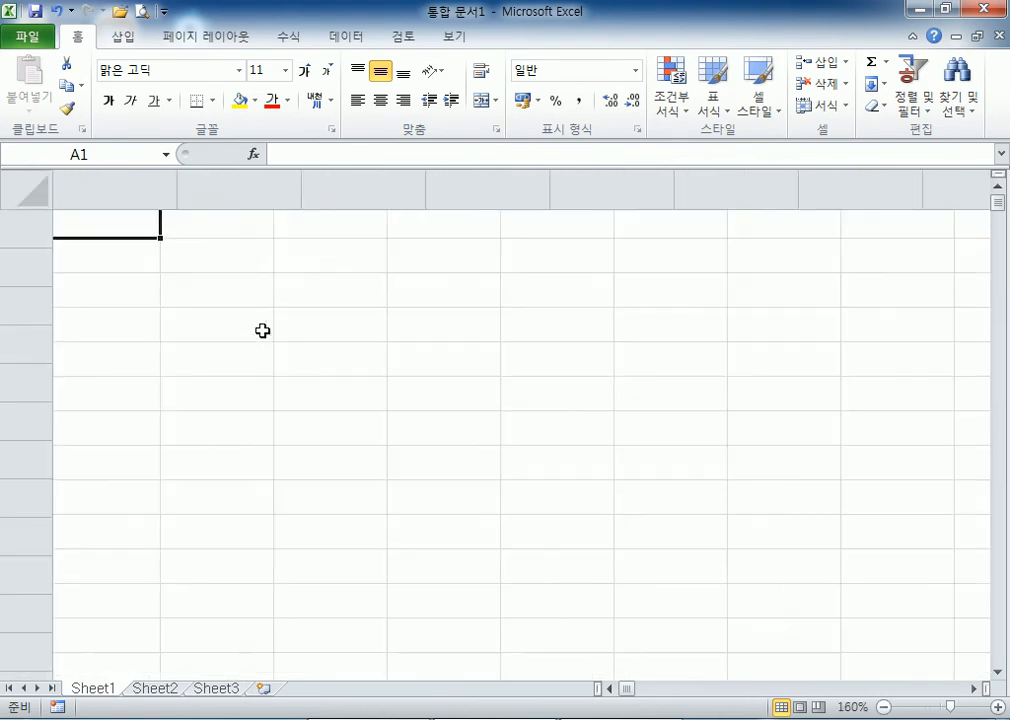
{"action": "scroll", "coordinate": [262, 327], "scroll_direction": "up", "scroll_amount": 2}
Step: Reset the worksheet zoom to 100% and return to the Home commands
{"action": "left_click", "coordinate": [451, 37]}
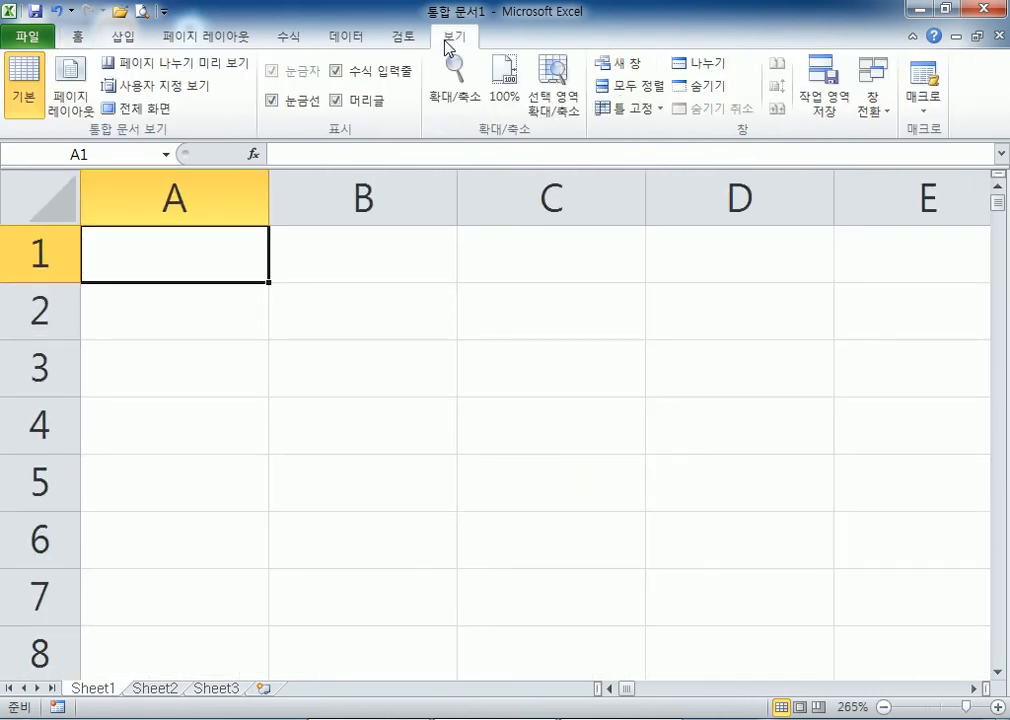
{"action": "left_click", "coordinate": [498, 84]}
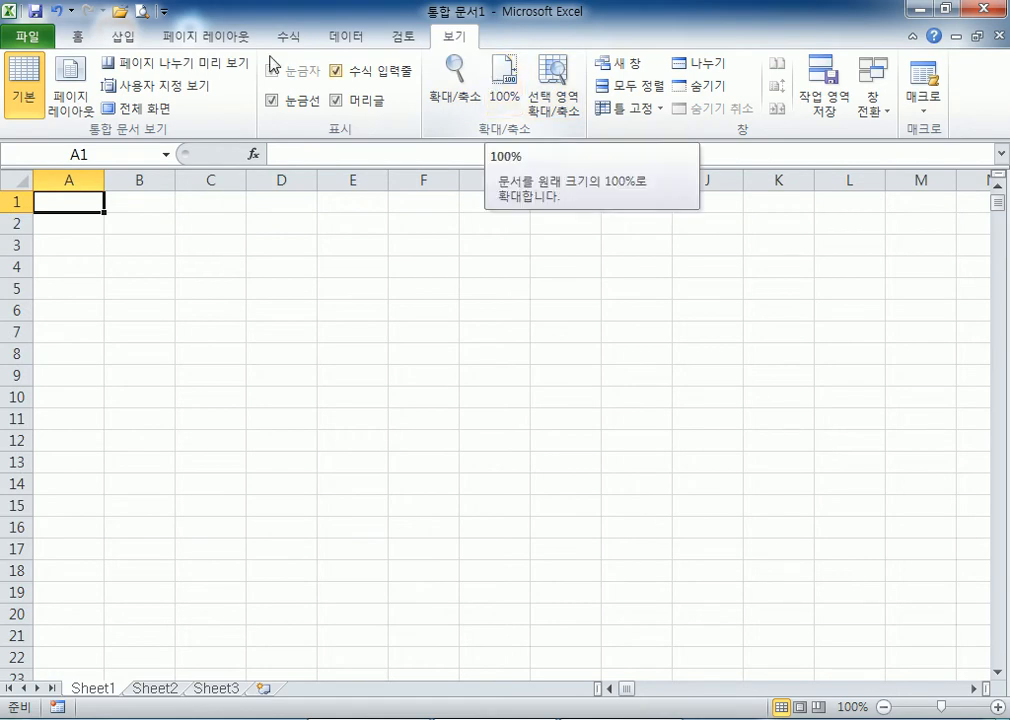
{"action": "left_click", "coordinate": [78, 36]}
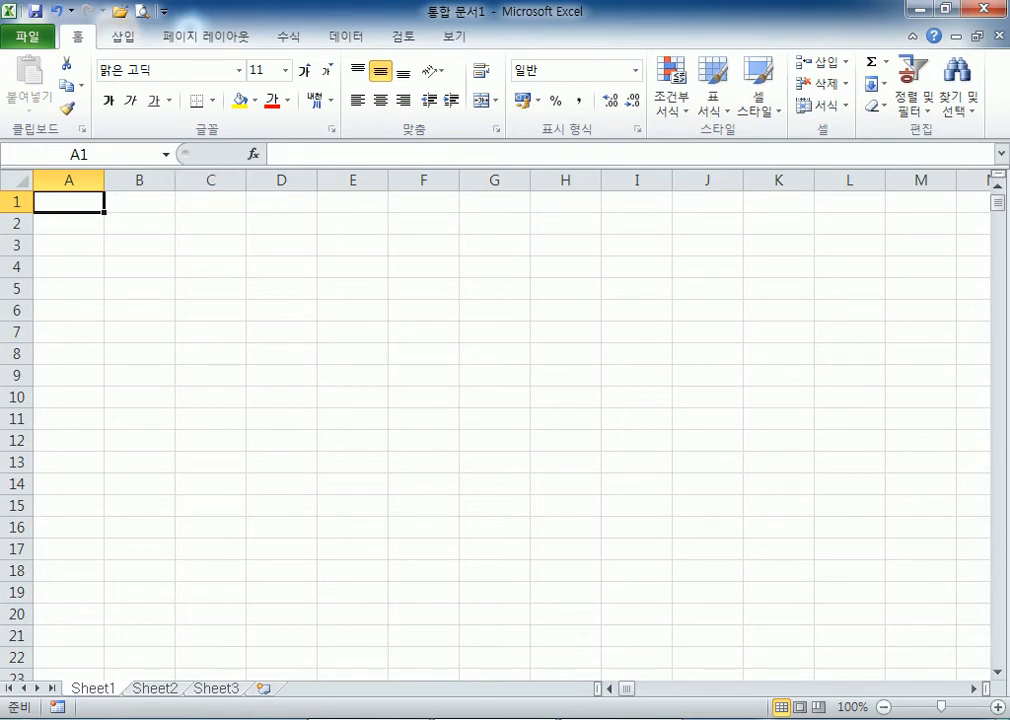
Step: Enlarge the worksheet to 220% and enter 2017 in cell A1
{"action": "scroll", "coordinate": [104, 205], "scroll_direction": "up", "scroll_amount": 12}
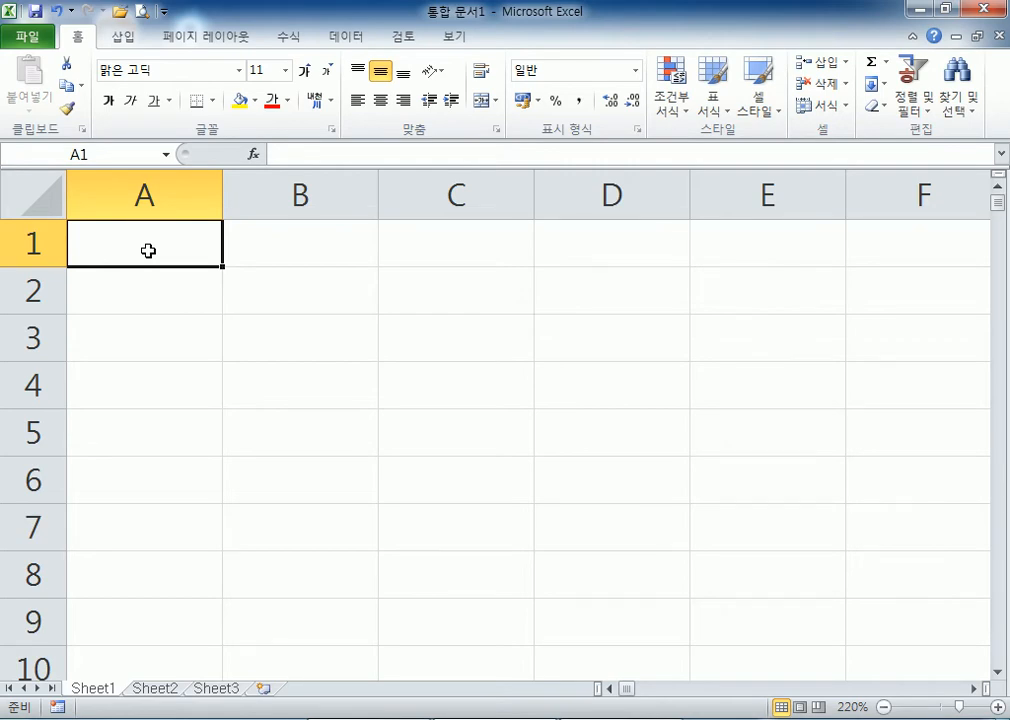
{"action": "type", "text": "2017"}
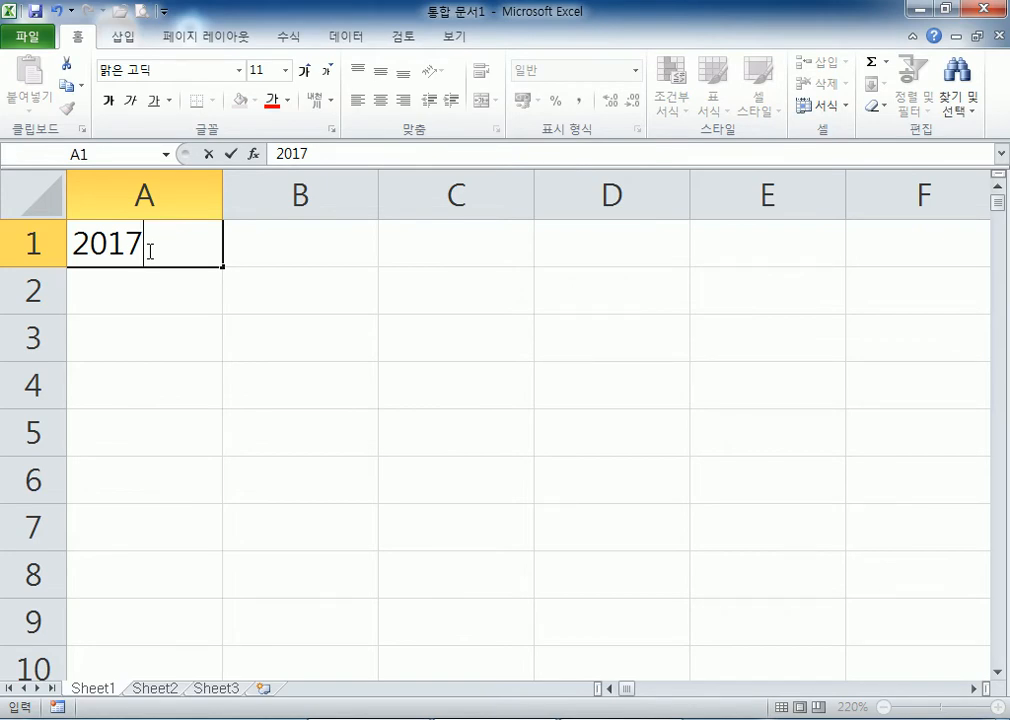
{"action": "key", "text": "Return"}
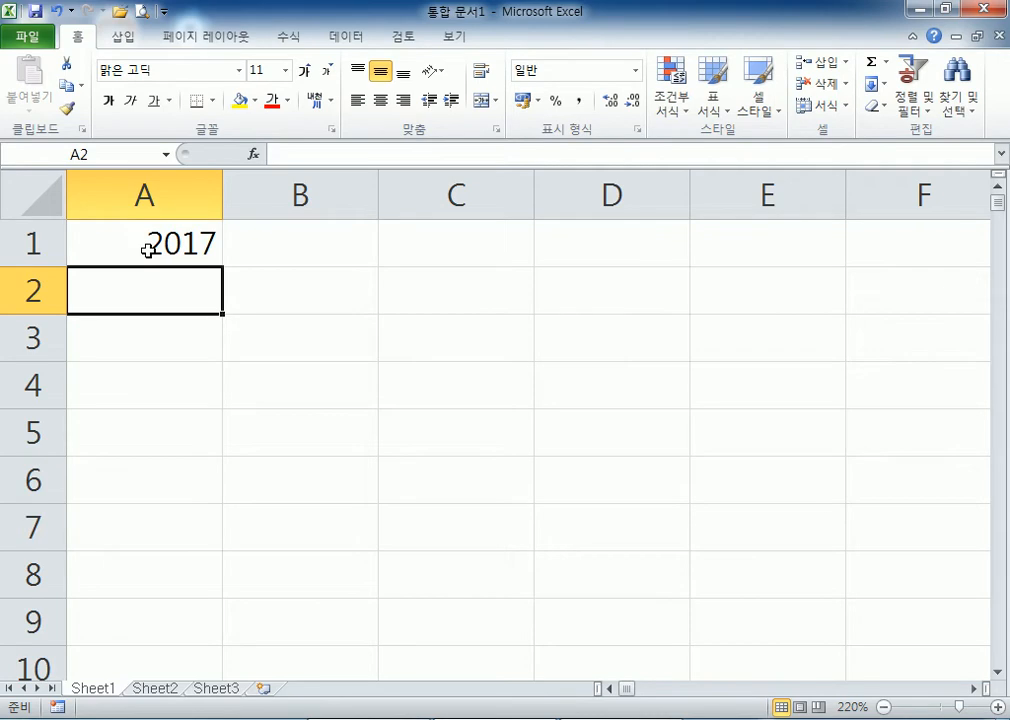
Step: Move the cell selection from A2 down to A6 and back up to A2
{"action": "key", "text": "Down"}
{"action": "key", "text": "Down"}
{"action": "key", "text": "Down"}
{"action": "key", "text": "Down"}
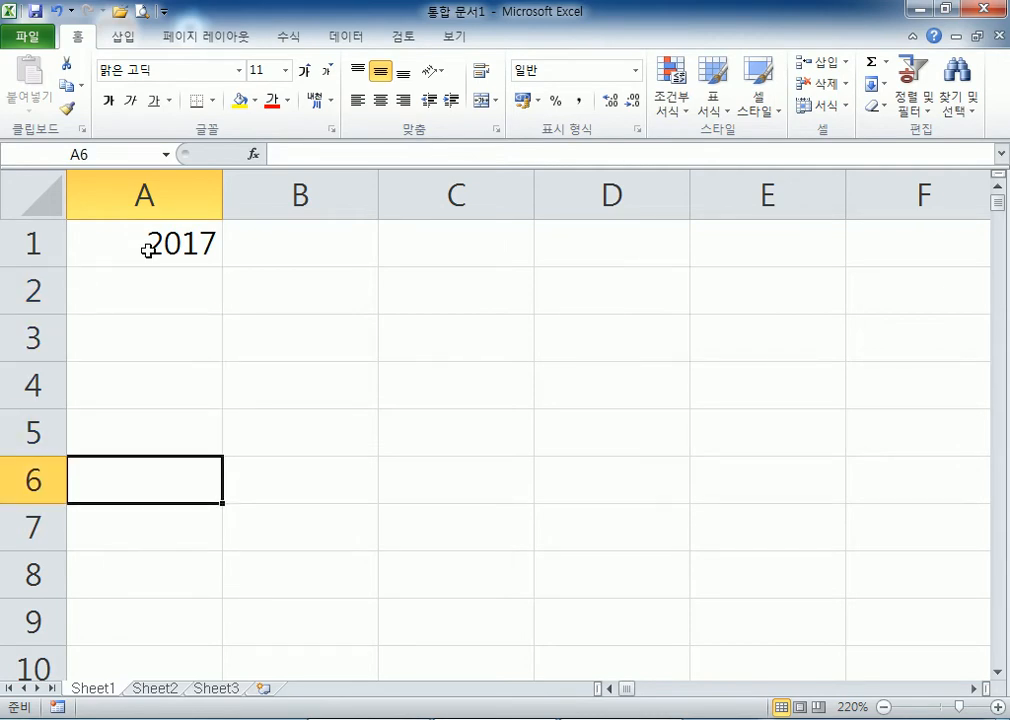
{"action": "key", "text": "Up"}
{"action": "key", "text": "Up"}
{"action": "key", "text": "Up"}
{"action": "key", "text": "Up"}
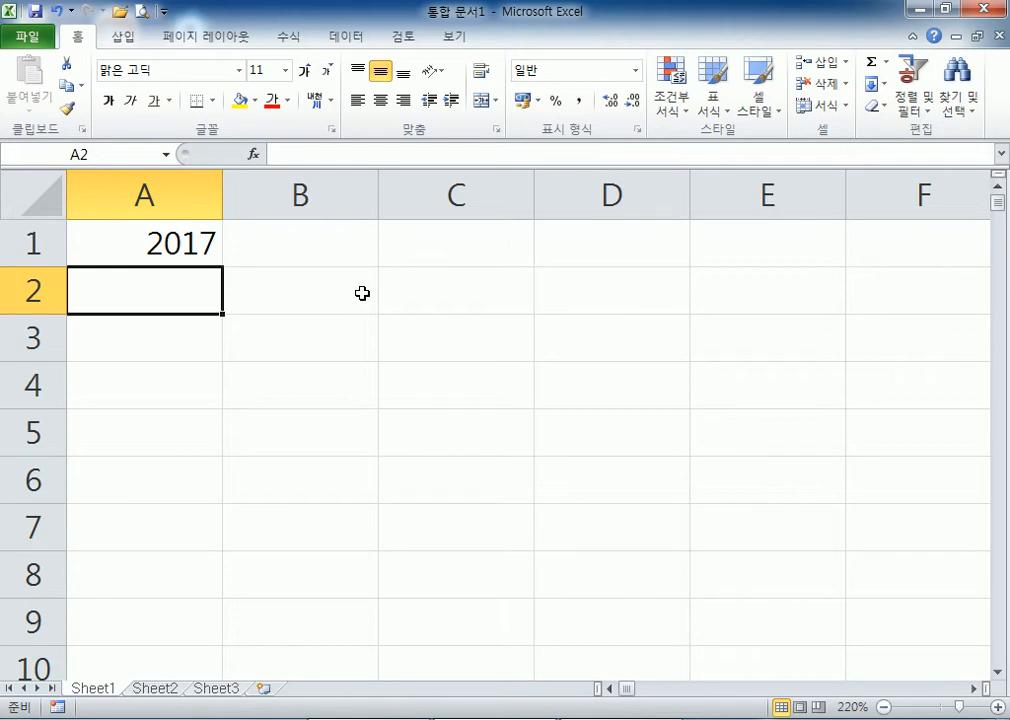
Step: Enter 04 in cell A2, and enter 04 again in the same cell
{"action": "type", "text": "04"}
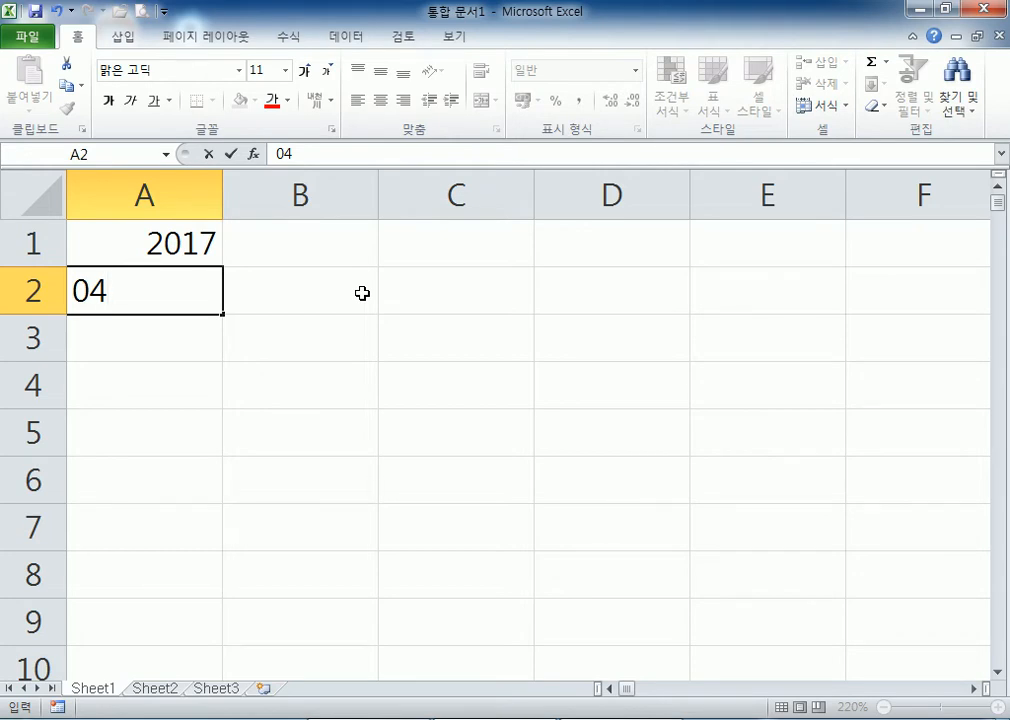
{"action": "key", "text": "Return"}
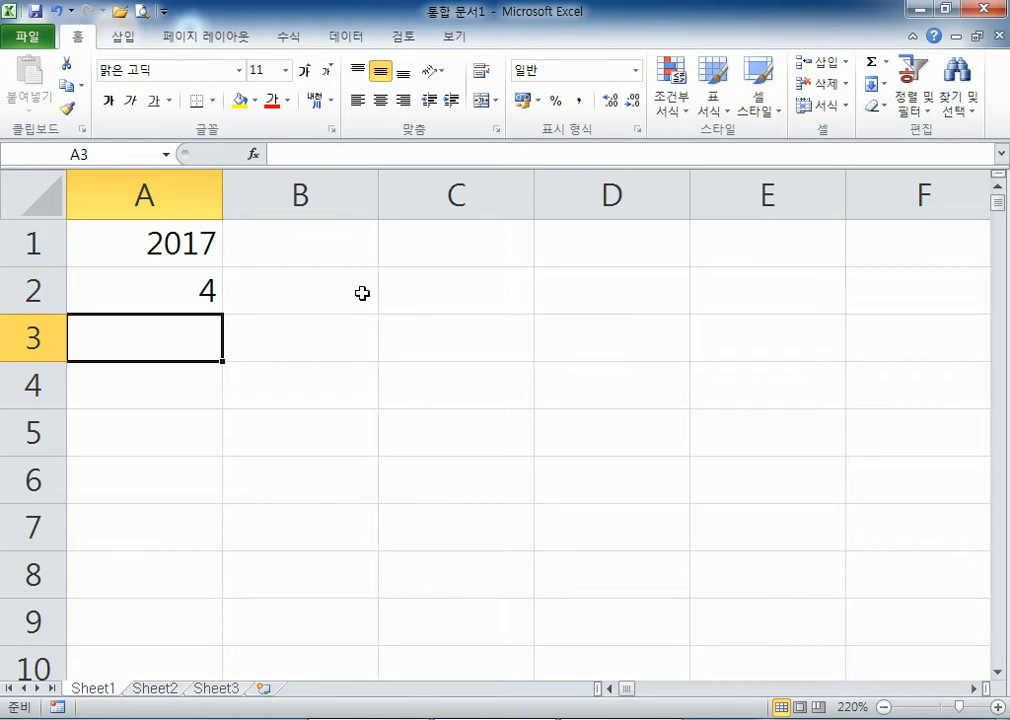
{"action": "key", "text": "Up"}
{"action": "type", "text": "04"}
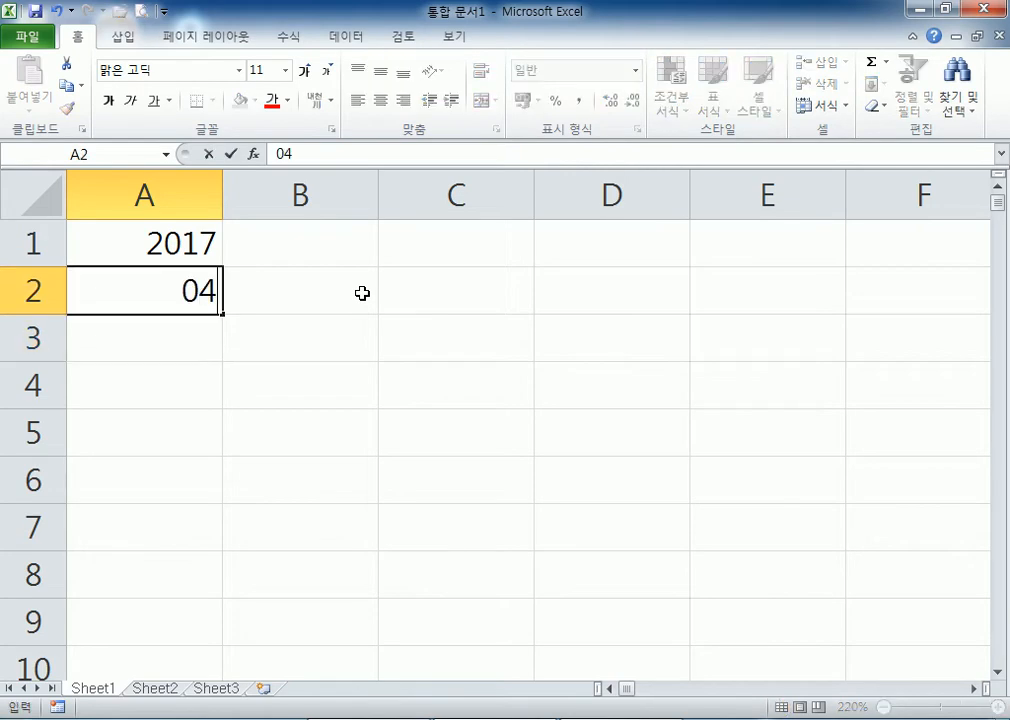
{"action": "key", "text": "Return"}
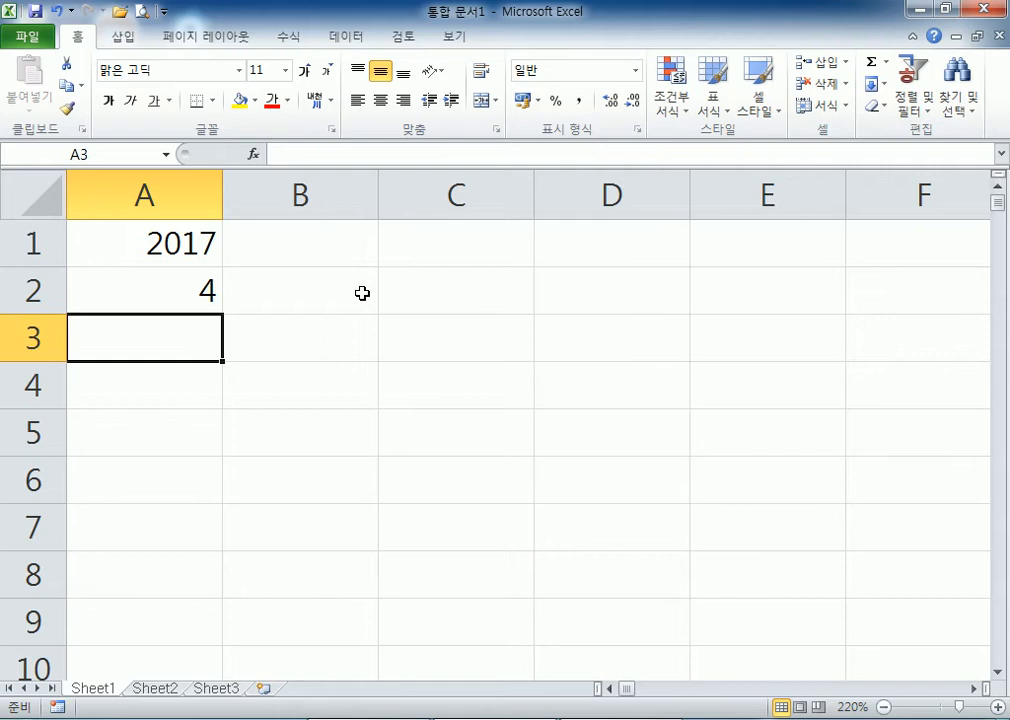
Step: Enter 40 in cell A3 and 08 in cell A4
{"action": "type", "text": "40"}
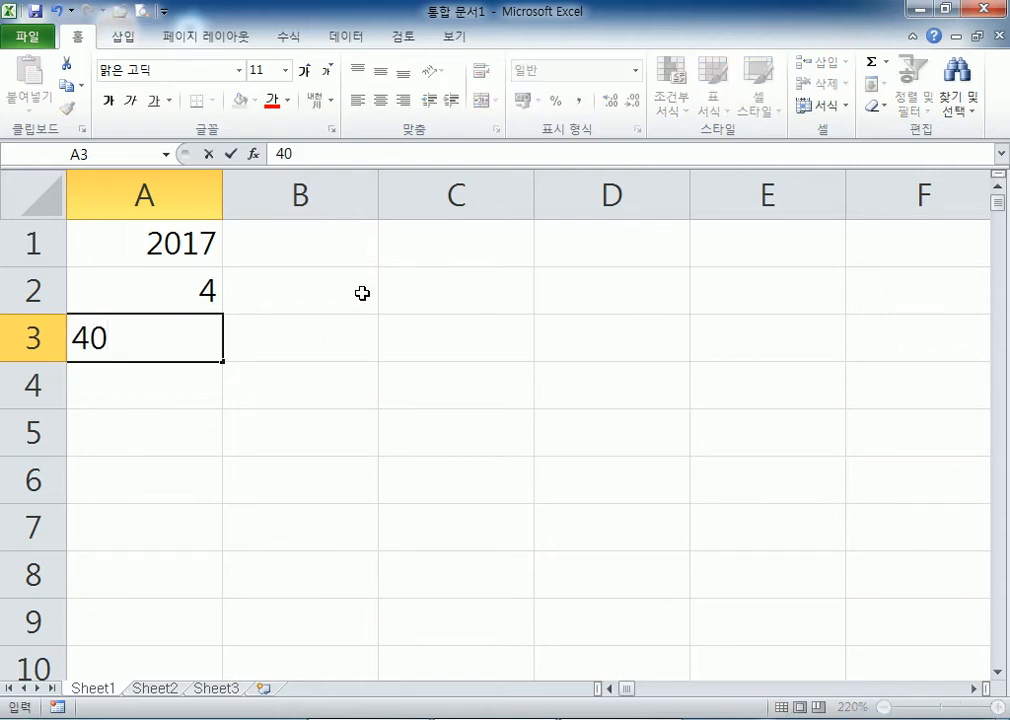
{"action": "key", "text": "Return"}
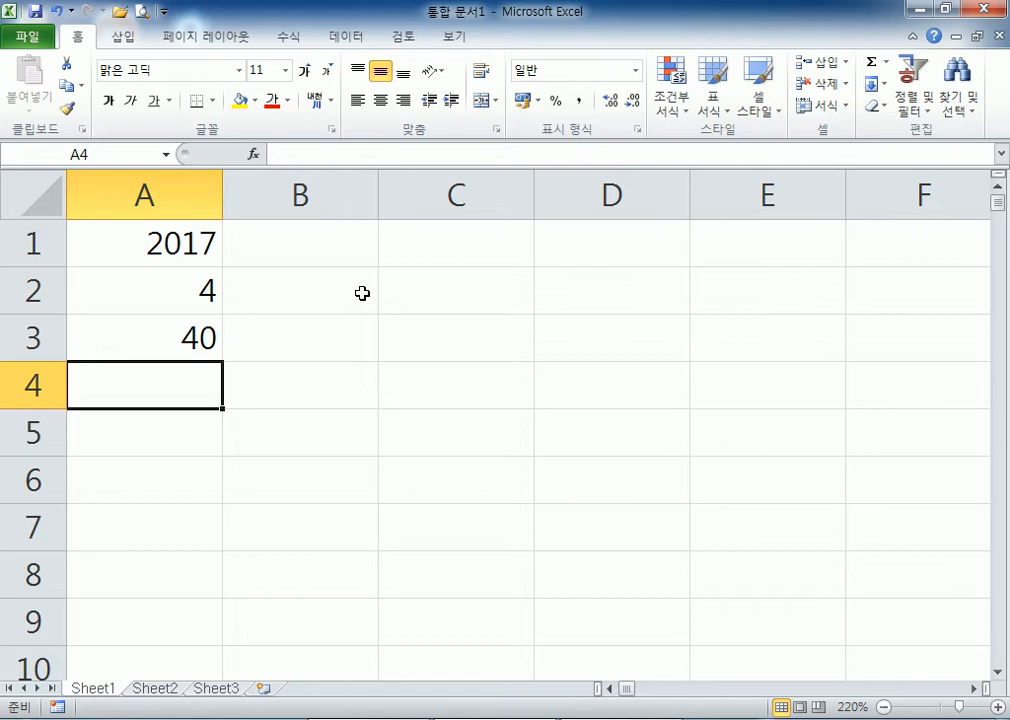
{"action": "type", "text": "08"}
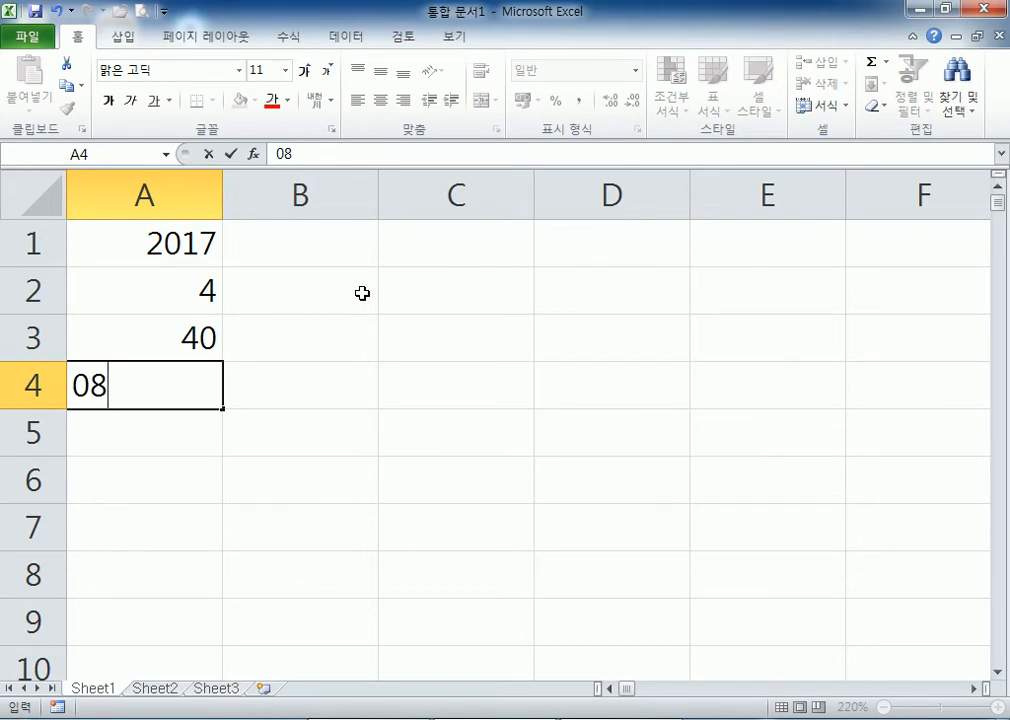
{"action": "key", "text": "Return"}
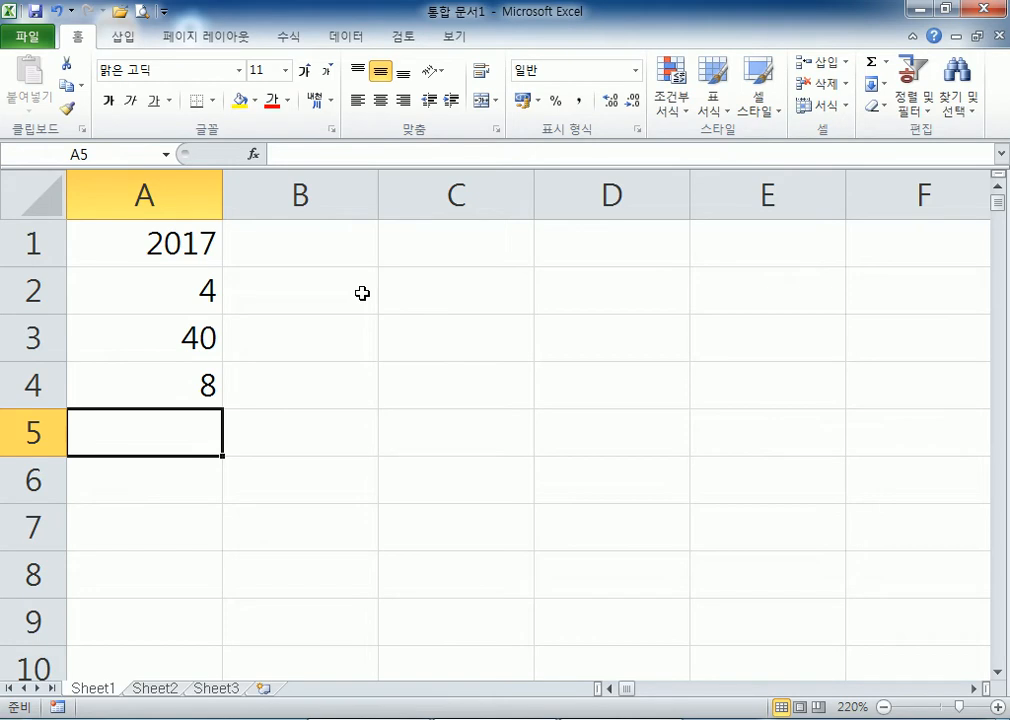
Step: Move the cell selection between B1 and B4, across row 4 to A4, and back to B1
{"action": "left_click", "coordinate": [296, 241]}
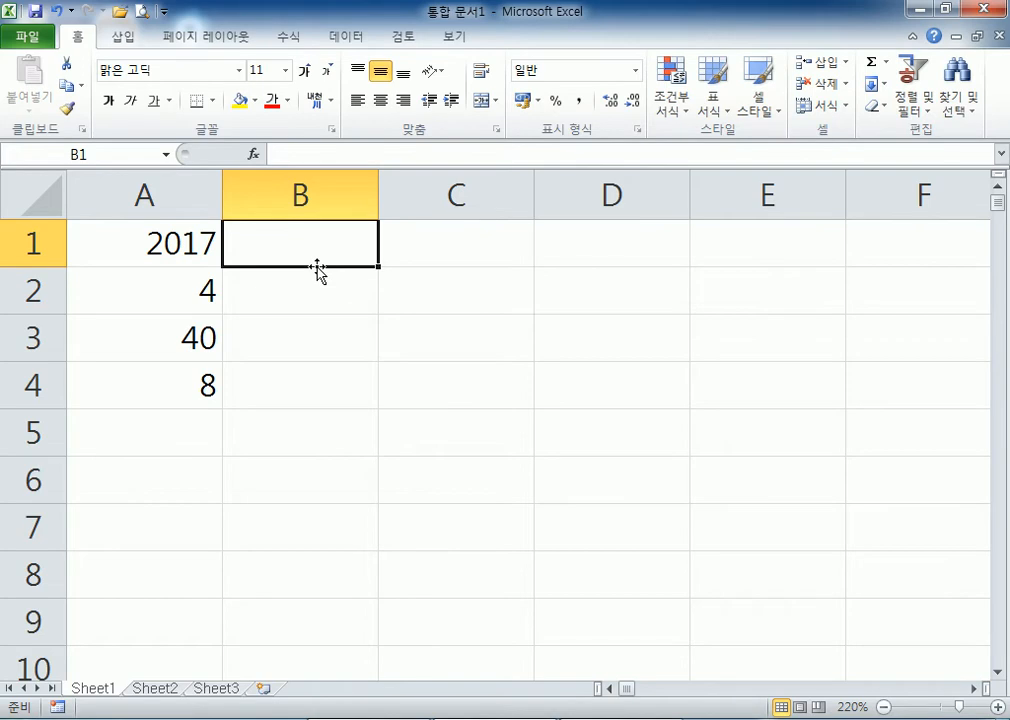
{"action": "key", "text": "Down"}
{"action": "key", "text": "Down"}
{"action": "key", "text": "Down"}
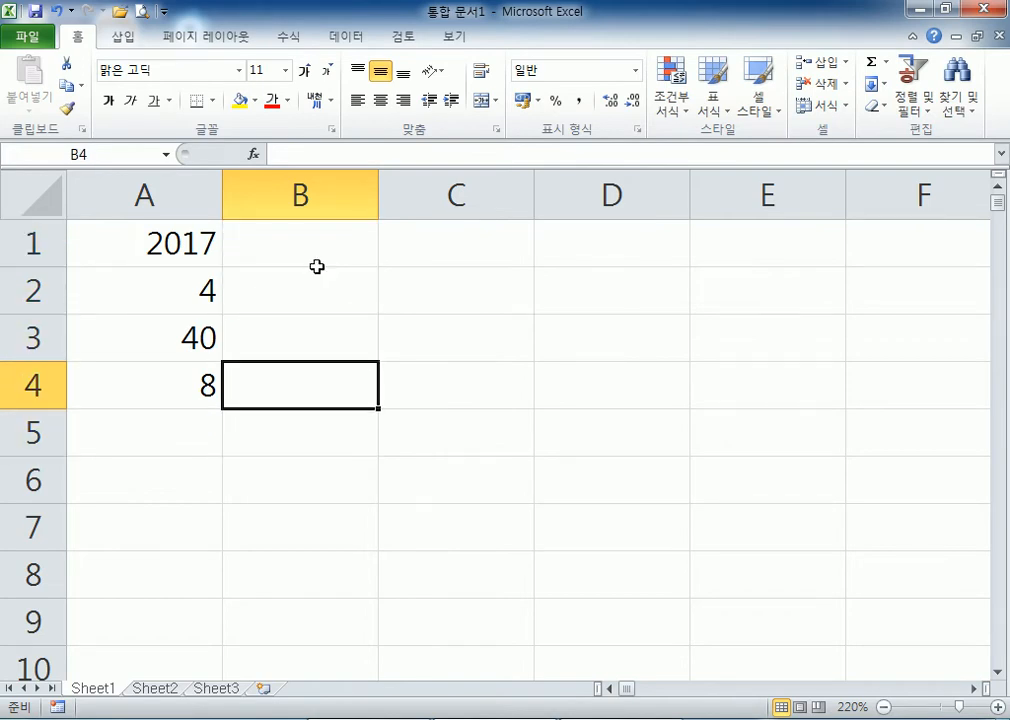
{"action": "key", "text": "Up"}
{"action": "key", "text": "Up"}
{"action": "key", "text": "Up"}
{"action": "key", "text": "Down"}
{"action": "key", "text": "Down"}
{"action": "key", "text": "Down"}
{"action": "key", "text": "Right"}
{"action": "key", "text": "Right"}
{"action": "key", "text": "Left"}
{"action": "key", "text": "Left"}
{"action": "key", "text": "Left"}
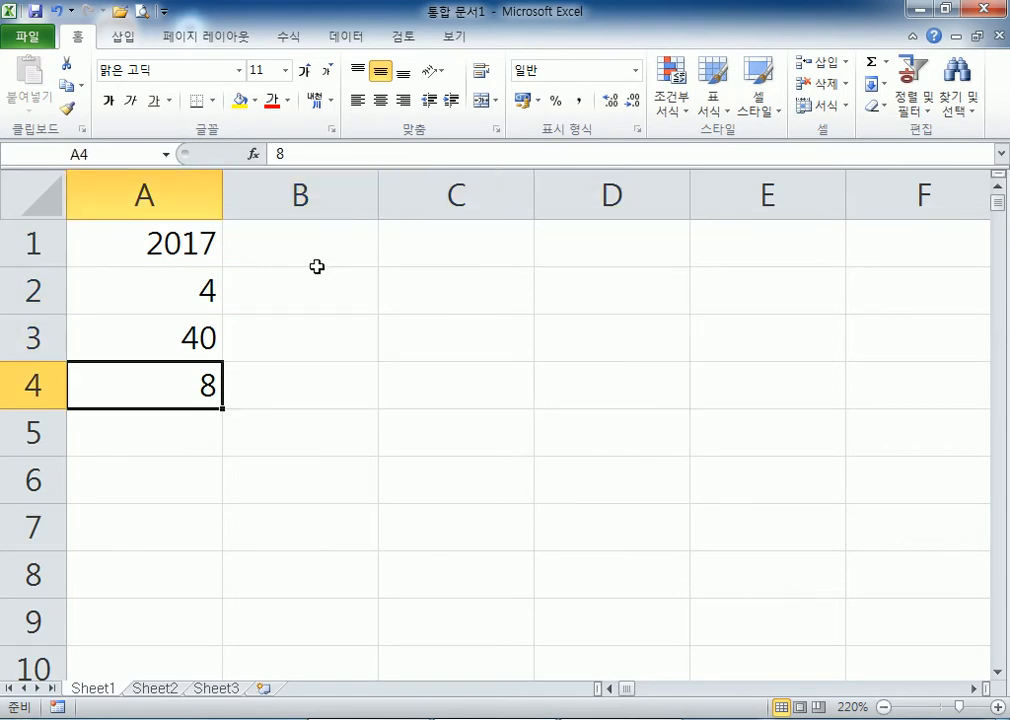
{"action": "key", "text": "Up"}
{"action": "key", "text": "Up"}
{"action": "key", "text": "Up"}
{"action": "key", "text": "Right"}
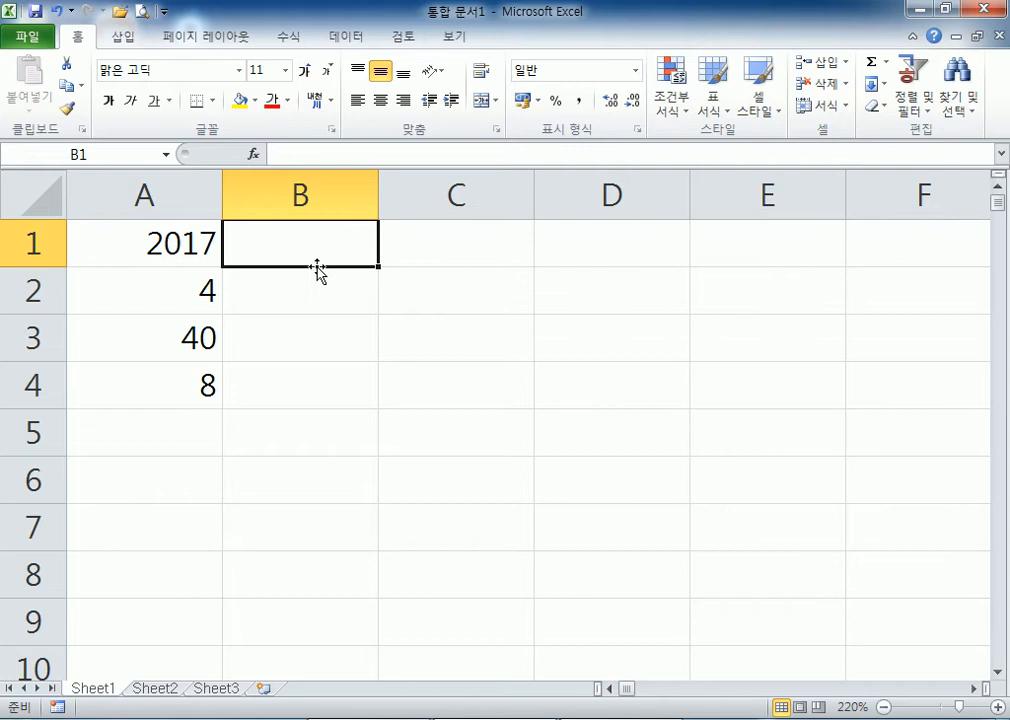
Step: Switch to Paint (그림판) and handwrite the Korean syllables 각 and 혹 on the canvas with the brush
{"action": "left_click", "coordinate": [27, 718]}
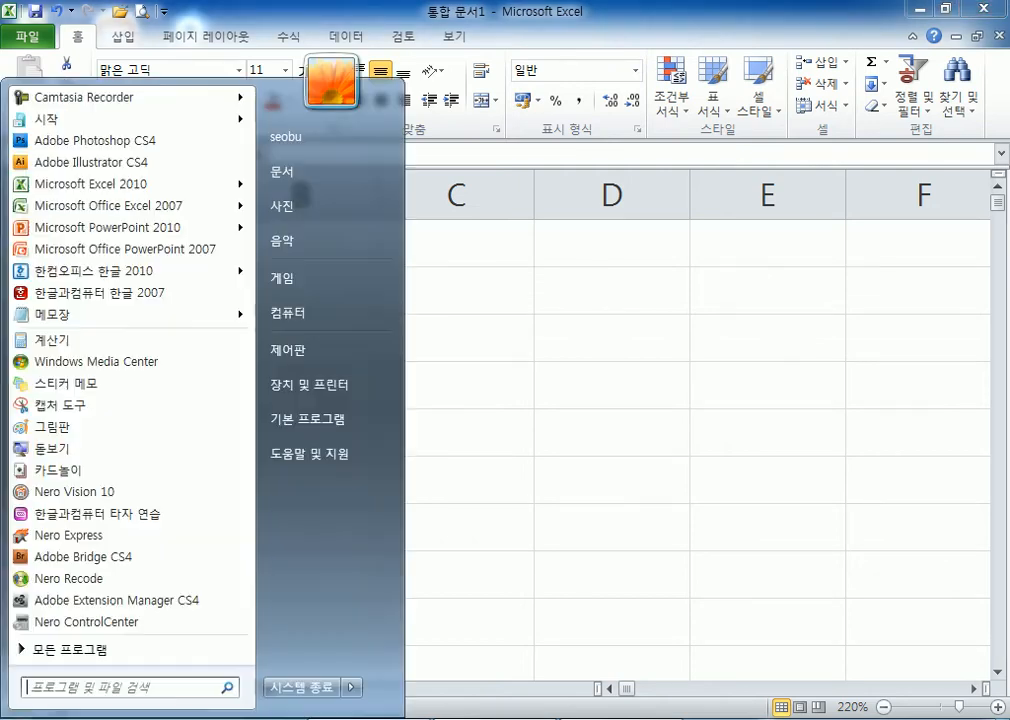
{"action": "left_click", "coordinate": [104, 426]}
{"action": "left_click_drag", "start_coordinate": [236, 267], "coordinate": [313, 372]}
{"action": "mouse_move", "coordinate": [427, 266]}
{"action": "left_mouse_down"}
{"action": "mouse_move", "coordinate": [429, 364]}
{"action": "mouse_move", "coordinate": [451, 326]}
{"action": "left_mouse_up"}
{"action": "mouse_move", "coordinate": [343, 397]}
{"action": "left_mouse_down"}
{"action": "mouse_move", "coordinate": [385, 398]}
{"action": "mouse_move", "coordinate": [434, 469]}
{"action": "left_mouse_up"}
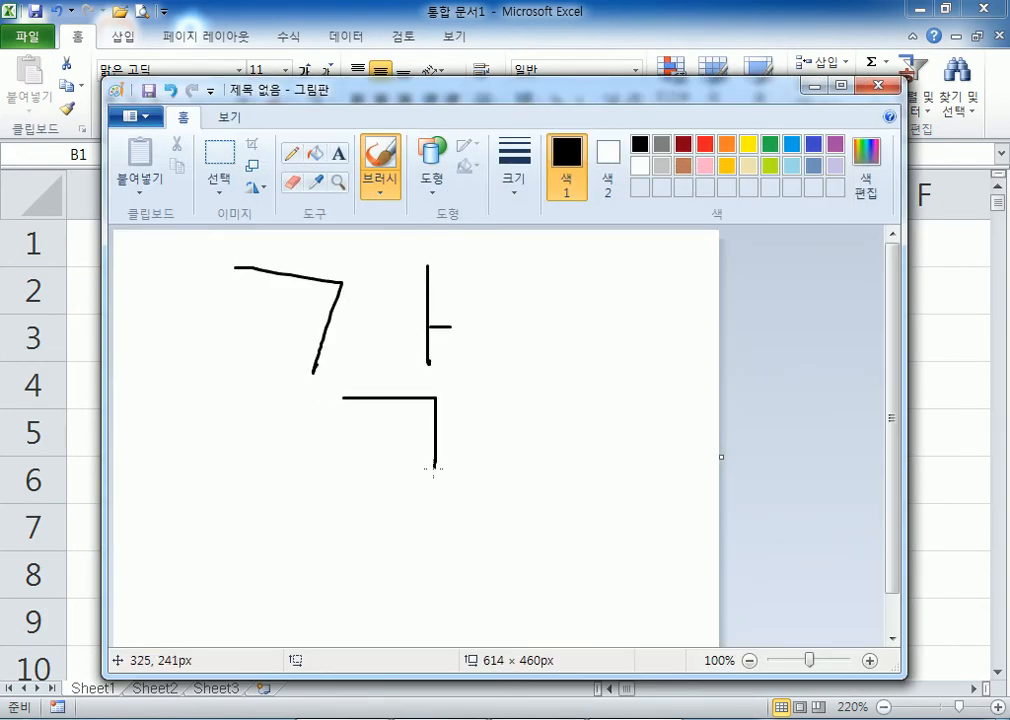
{"action": "left_click_drag", "start_coordinate": [556, 262], "coordinate": [599, 269]}
{"action": "mouse_move", "coordinate": [537, 300]}
{"action": "left_mouse_down"}
{"action": "mouse_move", "coordinate": [627, 300]}
{"action": "mouse_move", "coordinate": [572, 379]}
{"action": "mouse_move", "coordinate": [651, 397]}
{"action": "left_mouse_up"}
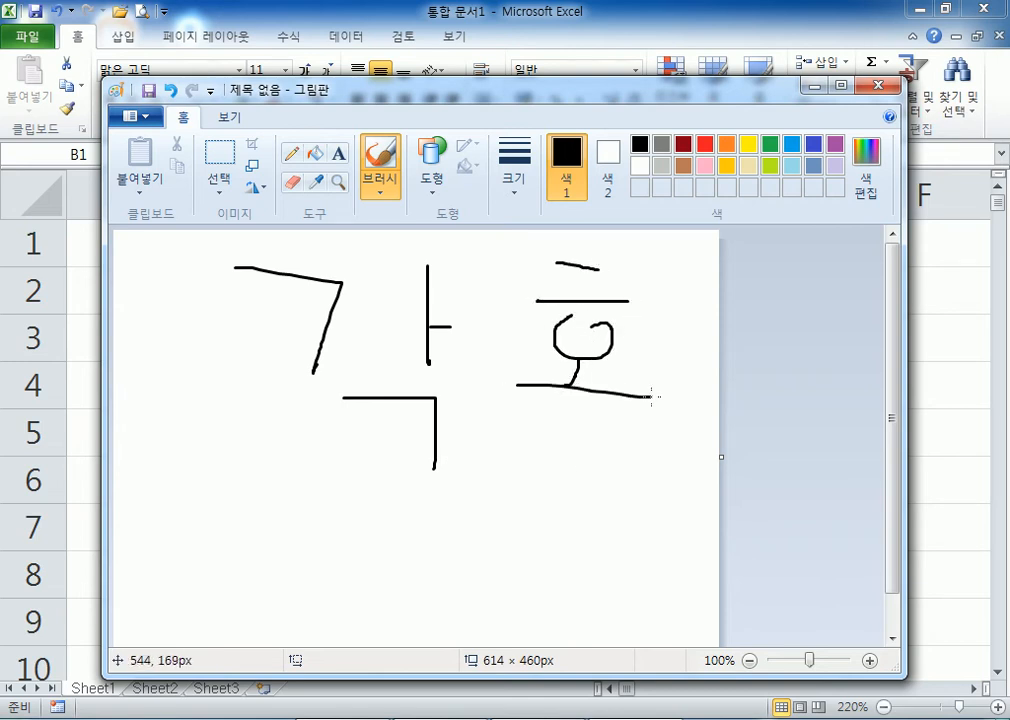
{"action": "mouse_move", "coordinate": [547, 410]}
{"action": "left_mouse_down"}
{"action": "mouse_move", "coordinate": [611, 416]}
{"action": "mouse_move", "coordinate": [606, 468]}
{"action": "left_mouse_up"}
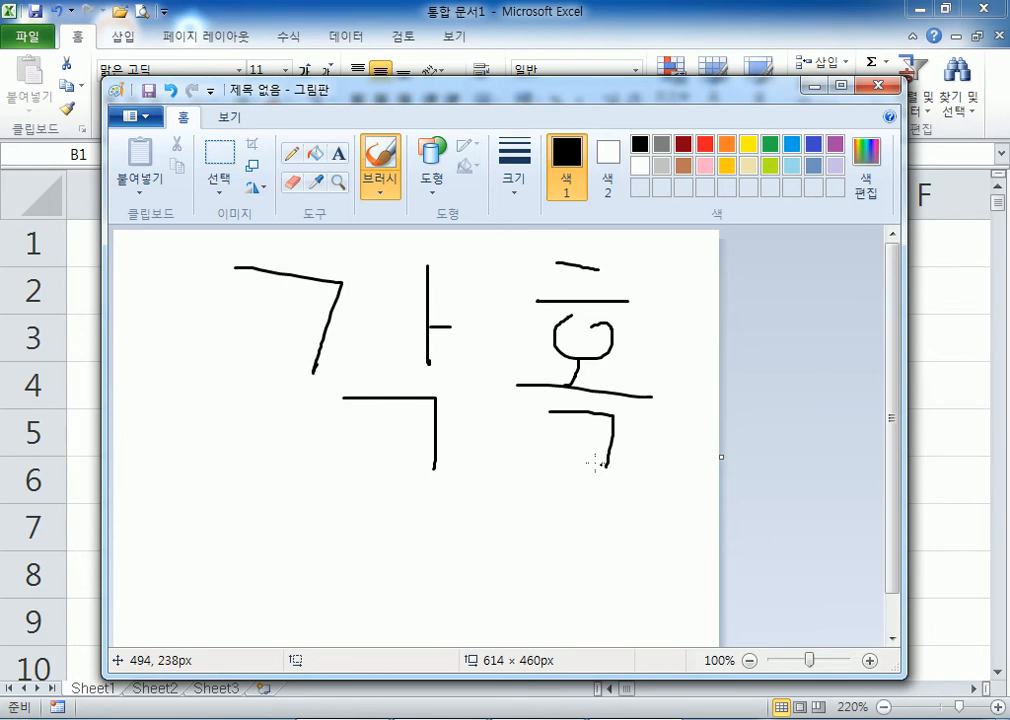
Step: Write a smaller 각 beside the large one and circle the final ㄱ of both syllables
{"action": "left_click_drag", "start_coordinate": [147, 303], "coordinate": [166, 355]}
{"action": "mouse_move", "coordinate": [227, 292]}
{"action": "left_mouse_down"}
{"action": "mouse_move", "coordinate": [227, 374]}
{"action": "mouse_move", "coordinate": [263, 345]}
{"action": "left_mouse_up"}
{"action": "mouse_move", "coordinate": [151, 375]}
{"action": "left_mouse_down"}
{"action": "mouse_move", "coordinate": [171, 449]}
{"action": "mouse_move", "coordinate": [187, 436]}
{"action": "mouse_move", "coordinate": [183, 447]}
{"action": "left_mouse_up"}
{"action": "mouse_move", "coordinate": [409, 473]}
{"action": "left_mouse_down"}
{"action": "mouse_move", "coordinate": [376, 381]}
{"action": "mouse_move", "coordinate": [398, 479]}
{"action": "mouse_move", "coordinate": [365, 471]}
{"action": "left_mouse_up"}
{"action": "mouse_move", "coordinate": [183, 443]}
{"action": "left_mouse_down"}
{"action": "mouse_move", "coordinate": [151, 395]}
{"action": "mouse_move", "coordinate": [167, 456]}
{"action": "left_mouse_up"}
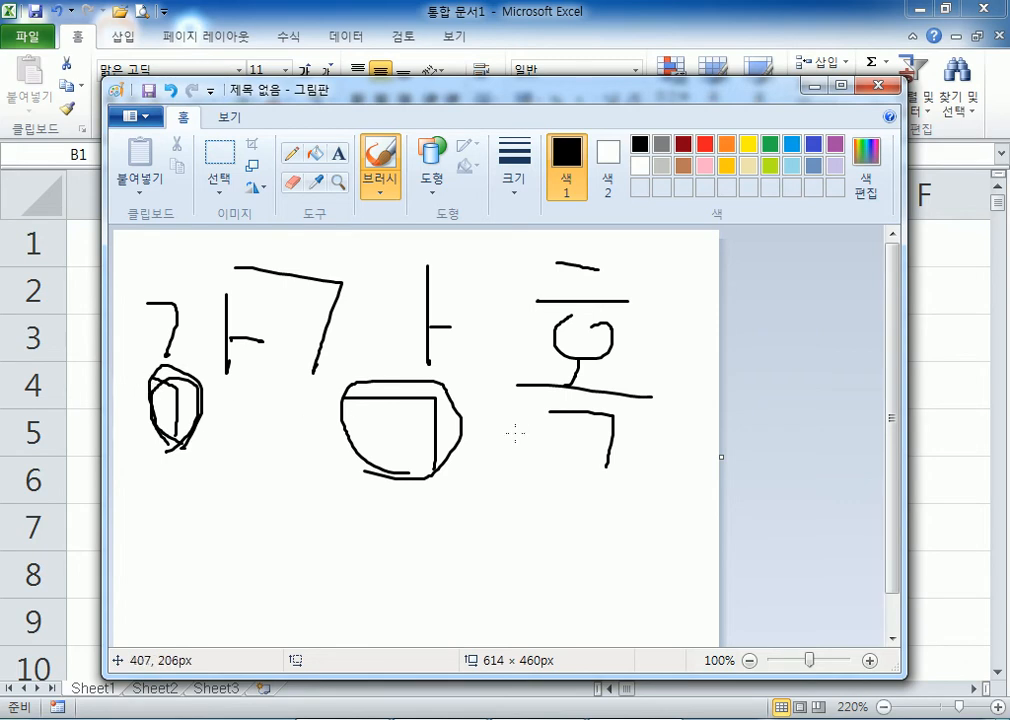
Step: Retrace the final ㄱ of 혹 and of the large 각, and close Paint without saving the drawing
{"action": "mouse_move", "coordinate": [559, 410]}
{"action": "left_mouse_down"}
{"action": "mouse_move", "coordinate": [607, 455]}
{"action": "mouse_move", "coordinate": [599, 457]}
{"action": "left_mouse_up"}
{"action": "mouse_move", "coordinate": [365, 395]}
{"action": "left_mouse_down"}
{"action": "mouse_move", "coordinate": [426, 421]}
{"action": "mouse_move", "coordinate": [432, 455]}
{"action": "left_mouse_up"}
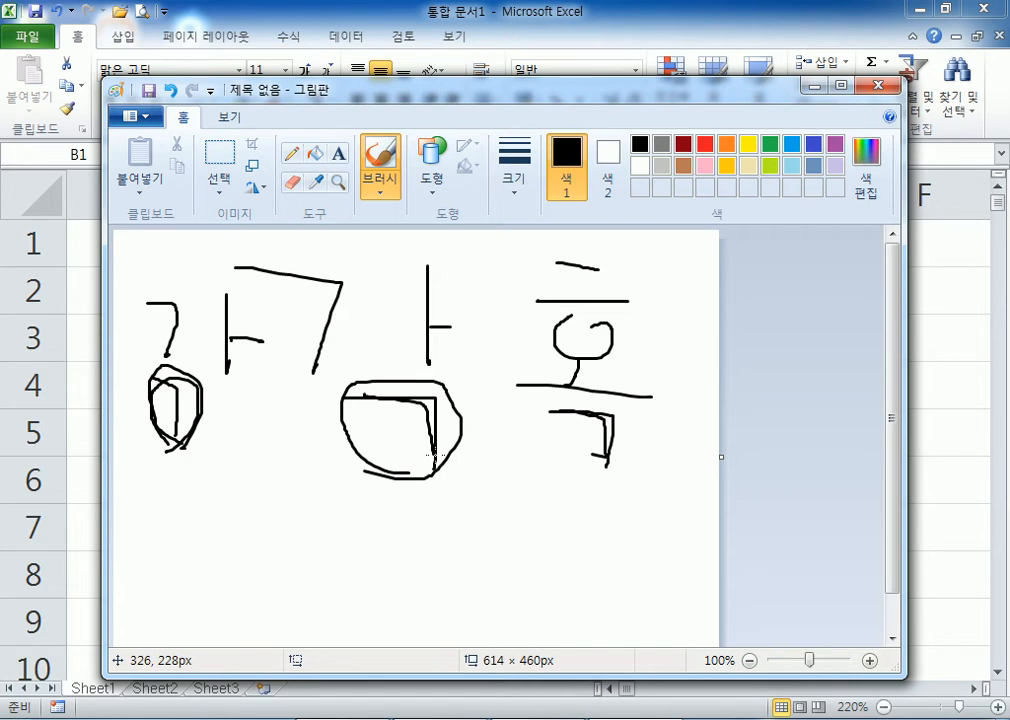
{"action": "left_click", "coordinate": [880, 85]}
{"action": "left_click", "coordinate": [519, 390]}
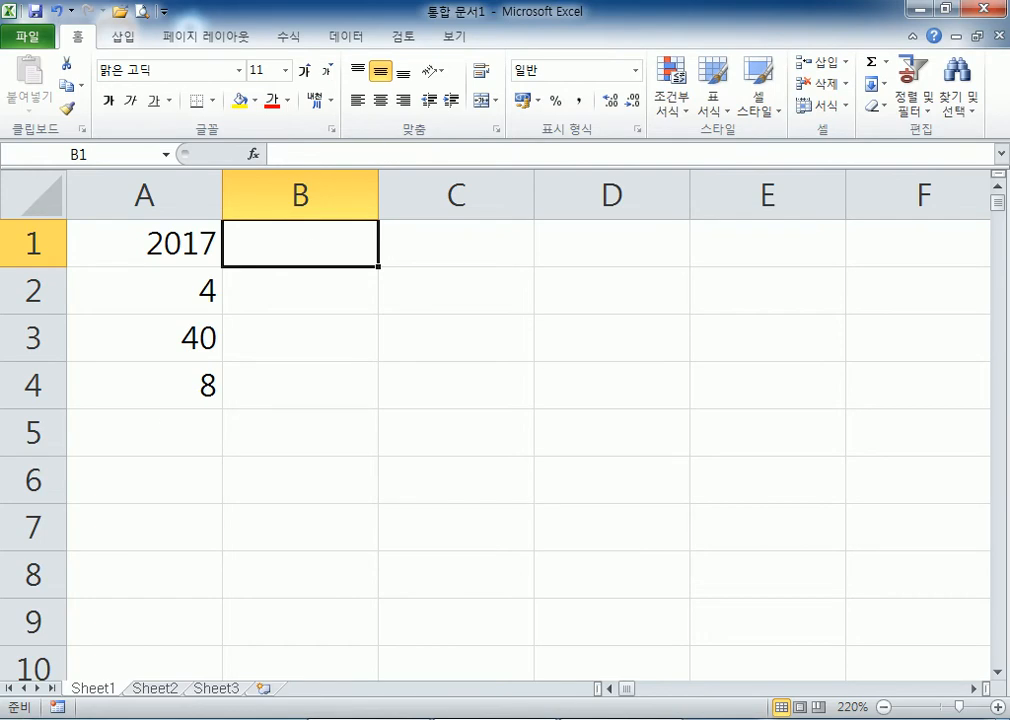
Step: Switch to 한글과컴퓨터 타자 연습, start 자리 연습 at stage 1, and move its window upward
{"action": "left_click", "coordinate": [22, 718]}
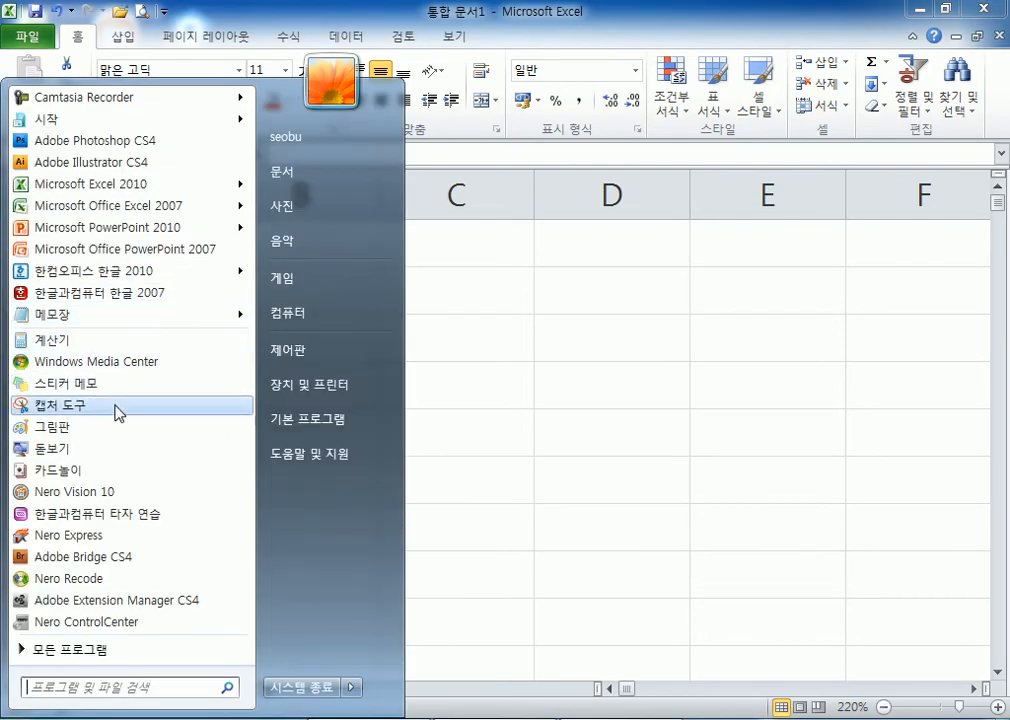
{"action": "left_click", "coordinate": [123, 514]}
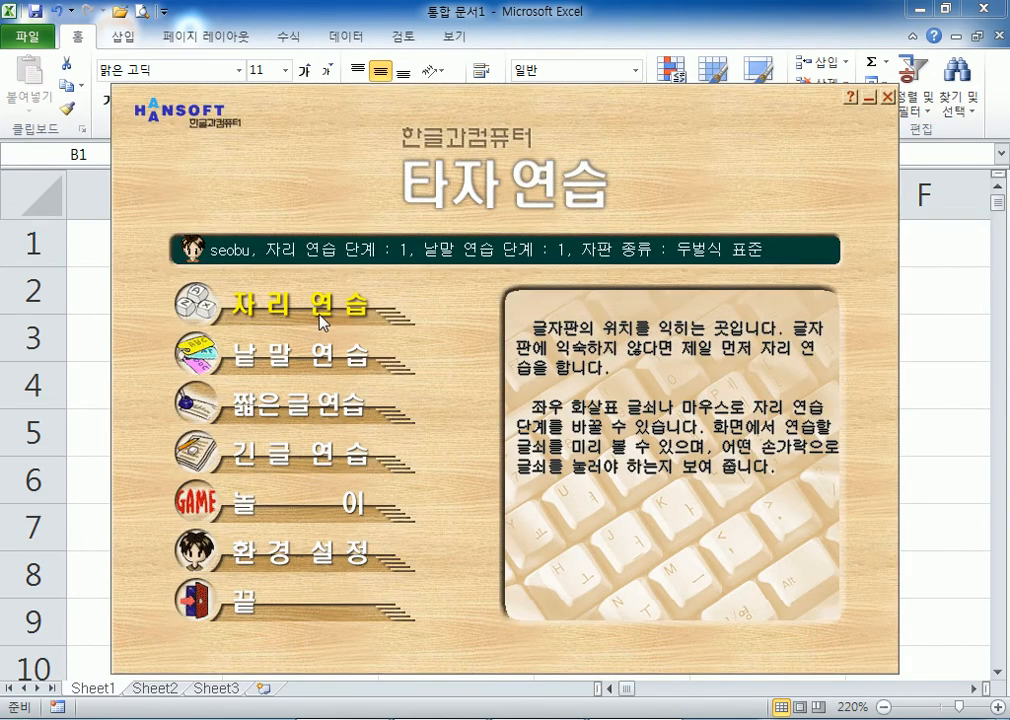
{"action": "left_click", "coordinate": [276, 305]}
{"action": "left_click", "coordinate": [527, 474]}
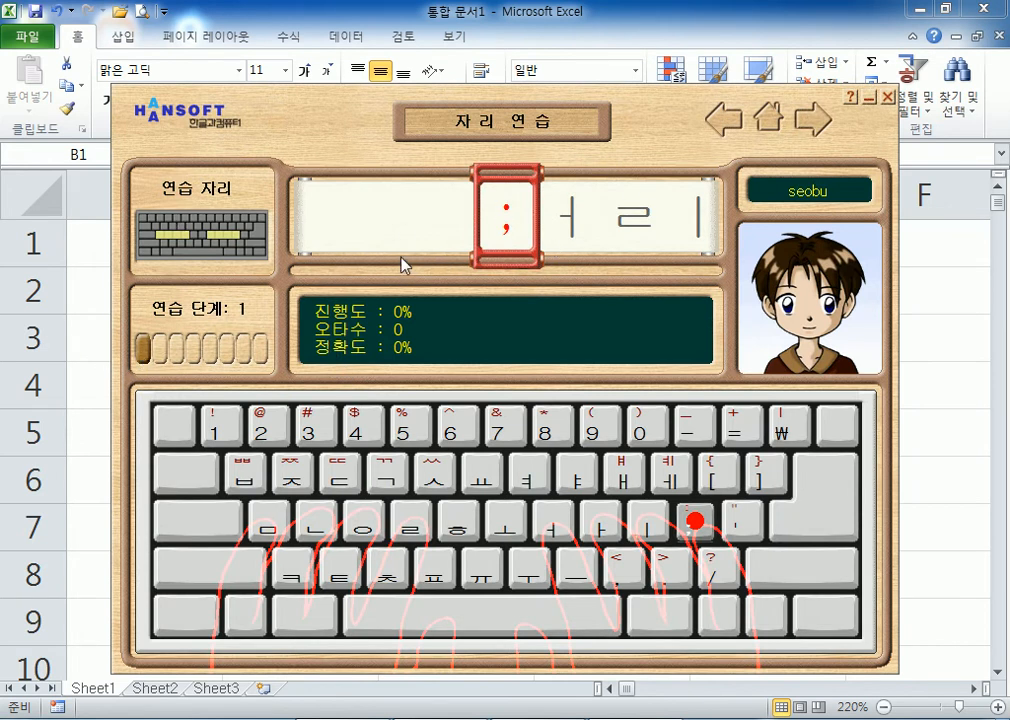
{"action": "left_click_drag", "start_coordinate": [336, 104], "coordinate": [333, 52]}
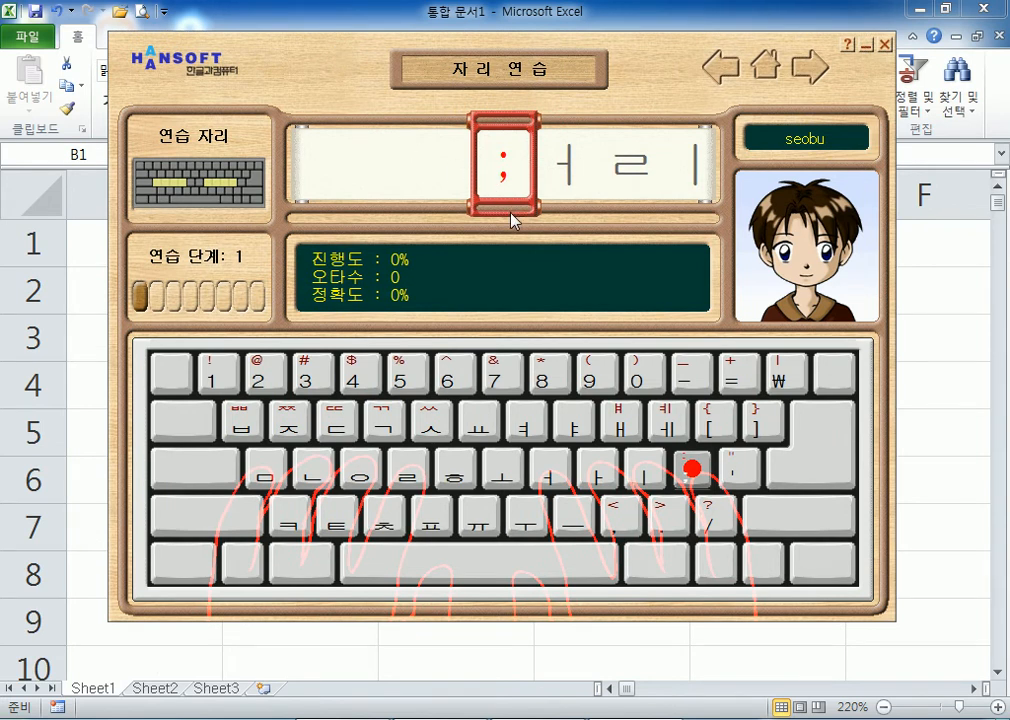
Step: Open the stage 1 낱말 연습 exercise to look at its layout, and return to the program's home screen
{"action": "left_click", "coordinate": [765, 65]}
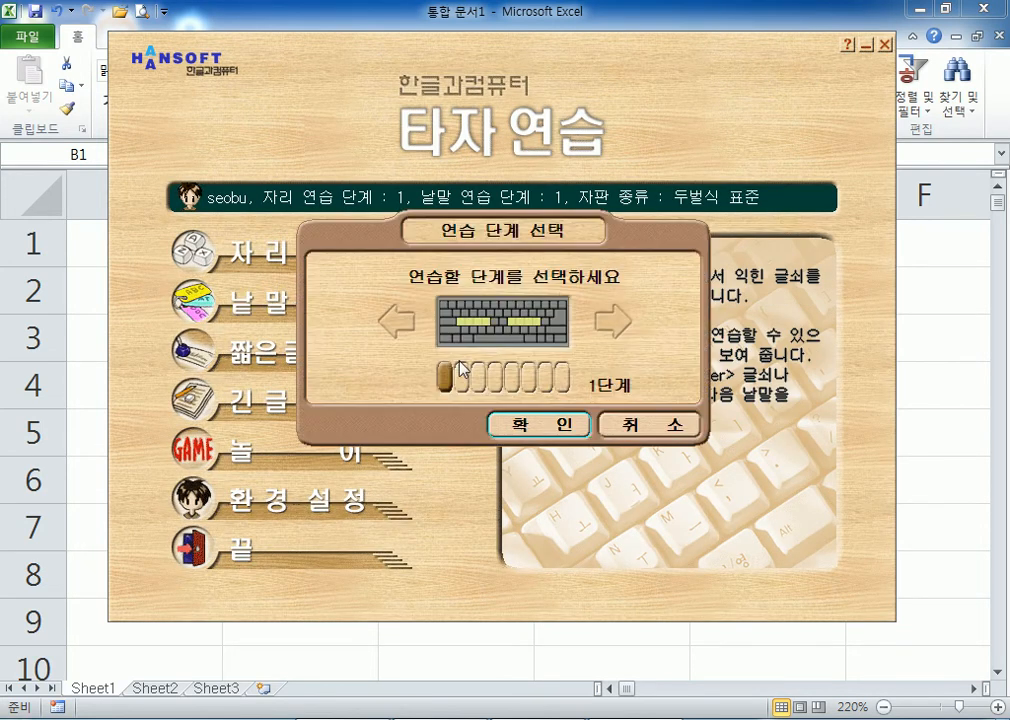
{"action": "left_click", "coordinate": [515, 422]}
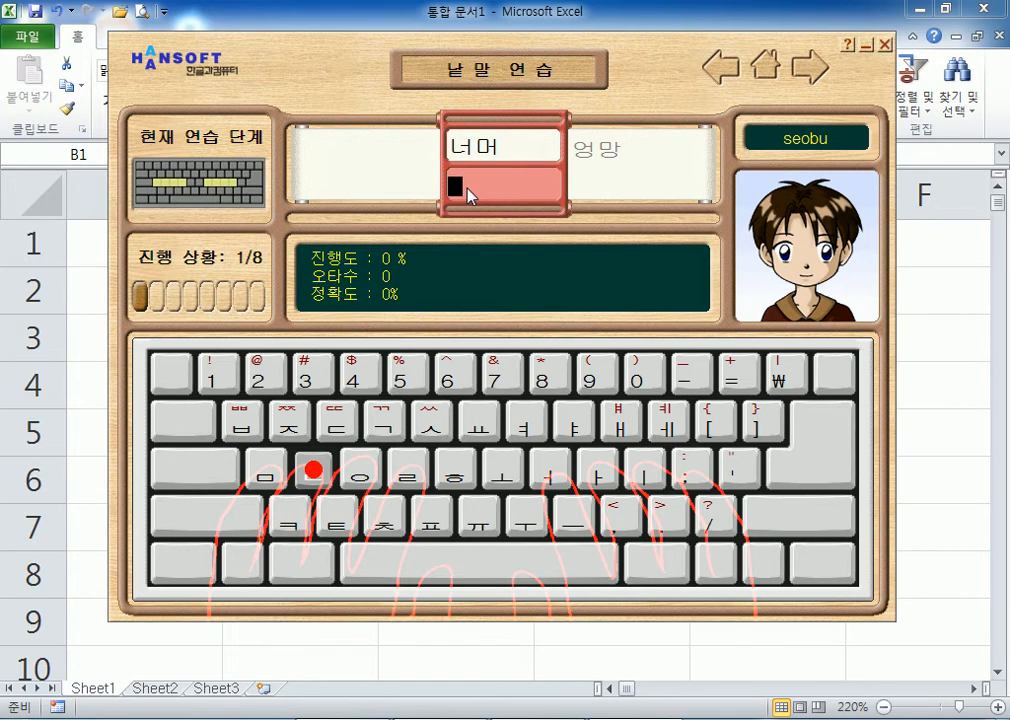
{"action": "left_click", "coordinate": [766, 68]}
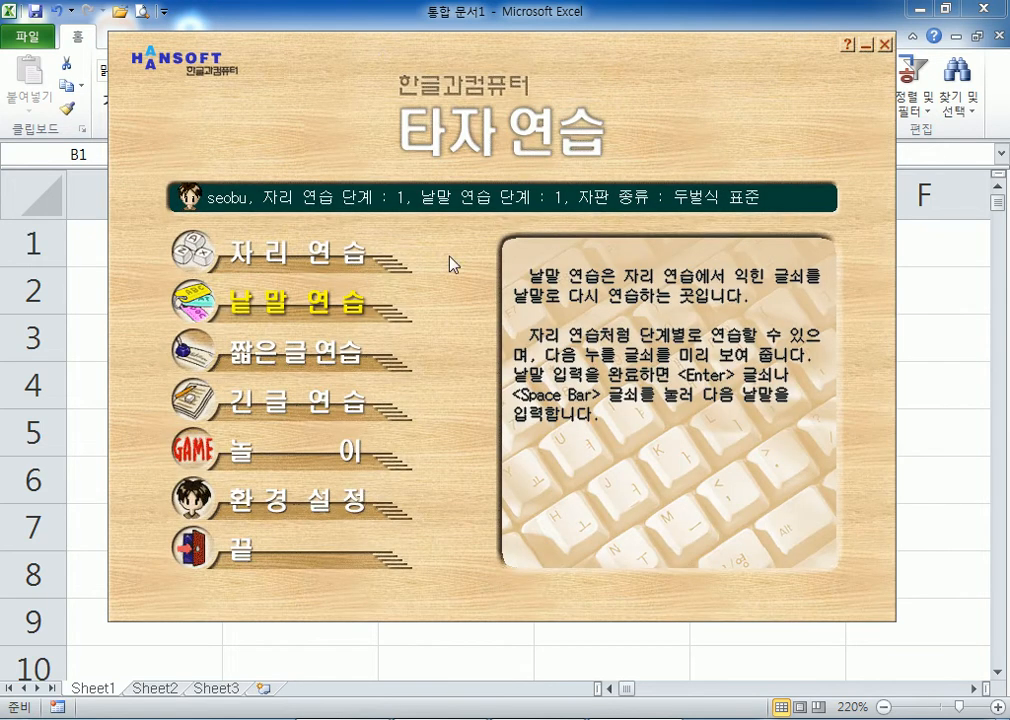
{"action": "left_click", "coordinate": [268, 258]}
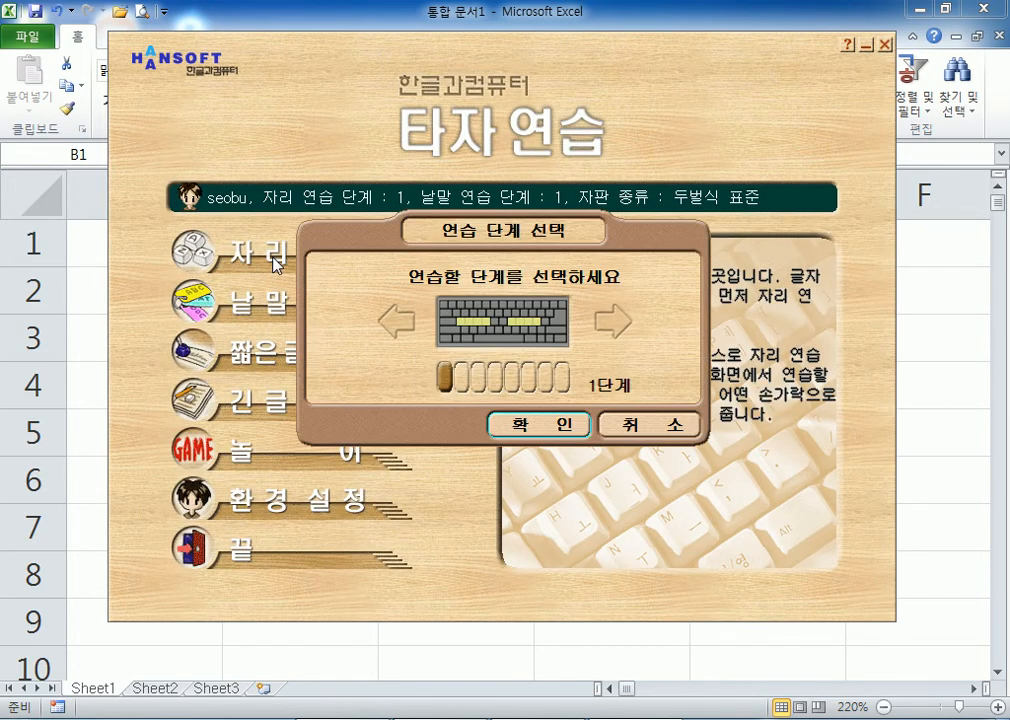
{"action": "left_click", "coordinate": [459, 374]}
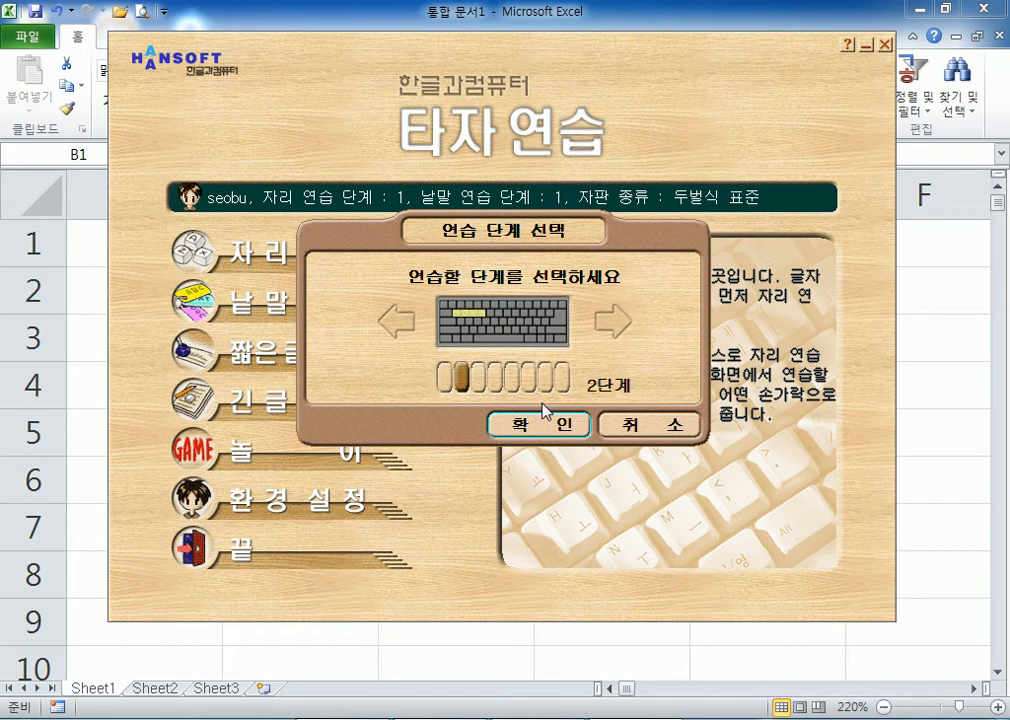
{"action": "left_click", "coordinate": [625, 420]}
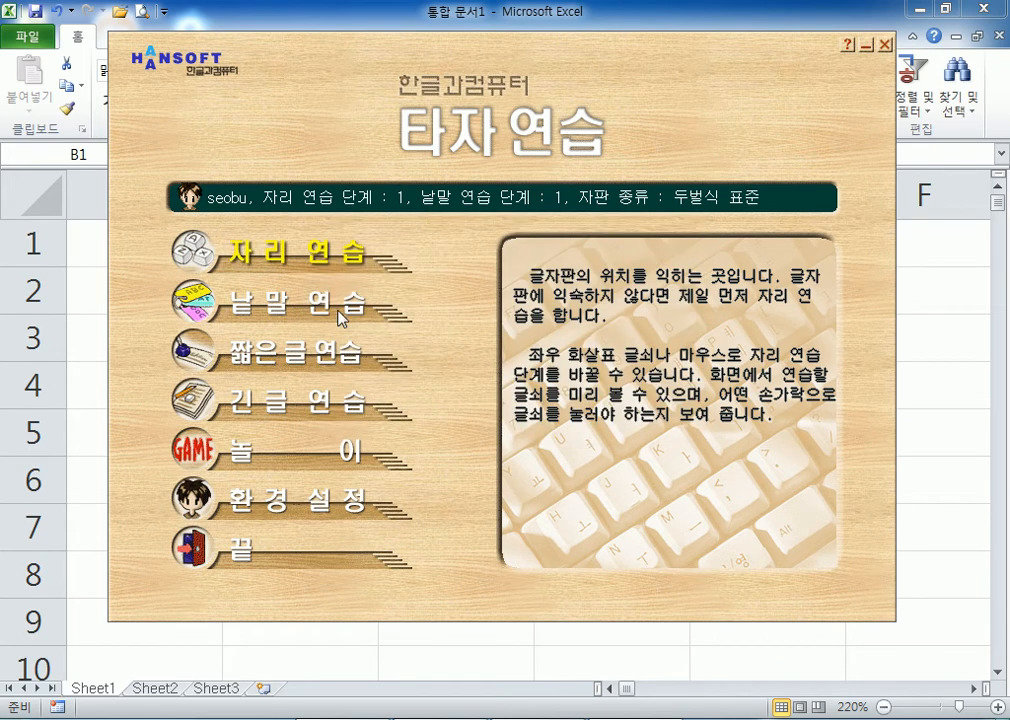
Step: Start 자리 연습 at stage 1 and enter its first three letters: ㄴ, ㄴ and ㅏ
{"action": "left_click", "coordinate": [278, 262]}
{"action": "left_click", "coordinate": [530, 424]}
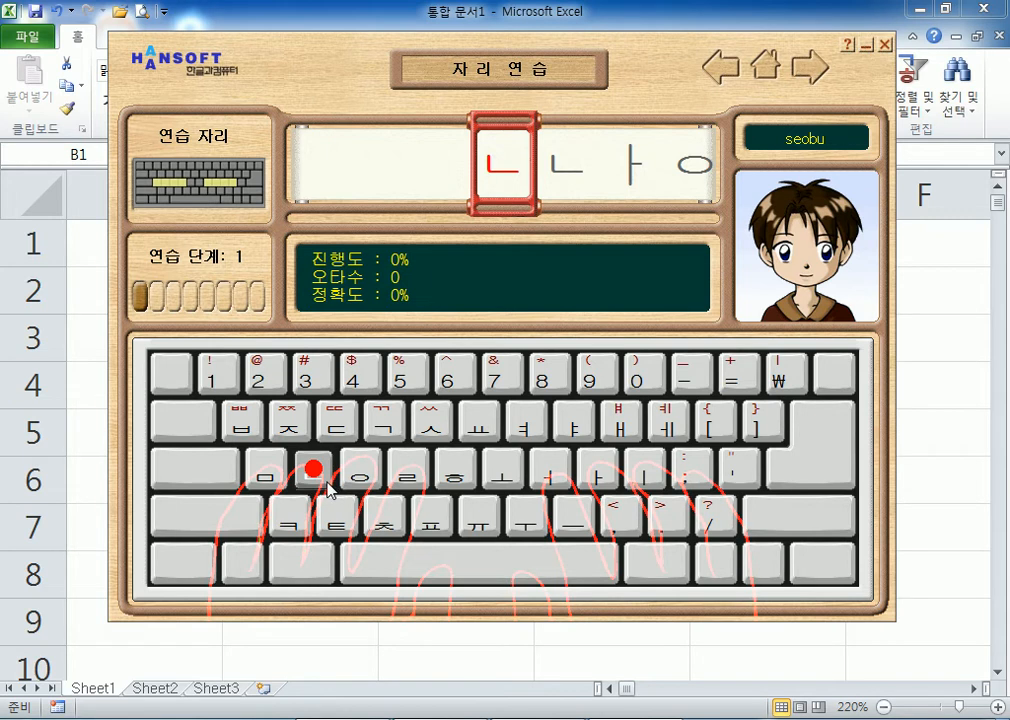
{"action": "type", "text": "ㄴ"}
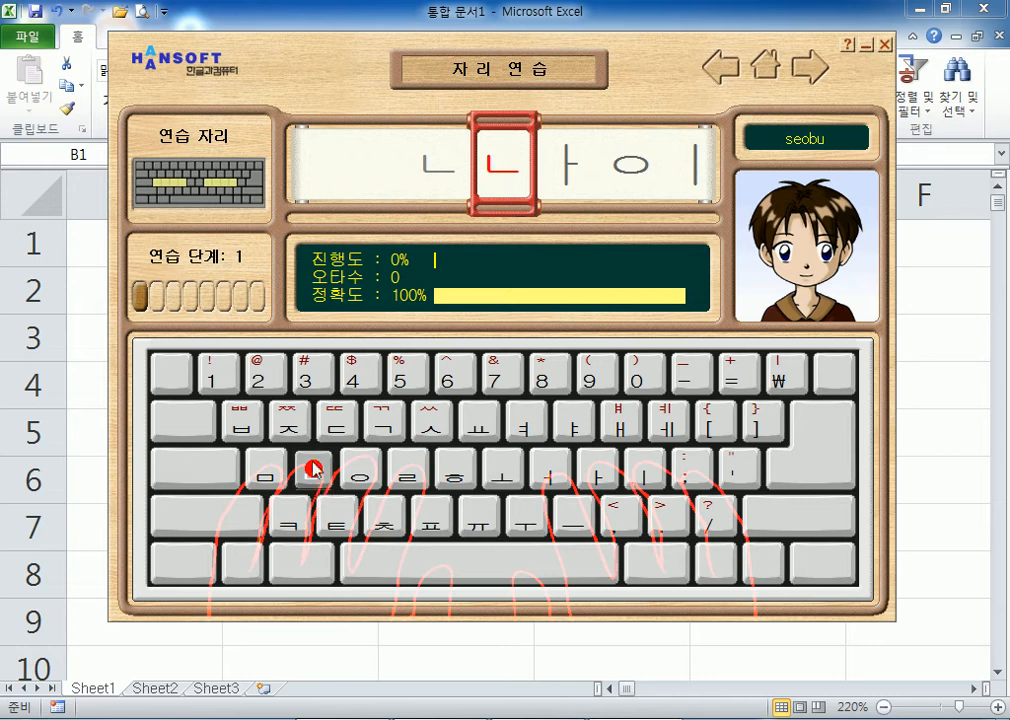
{"action": "type", "text": "ㄴ"}
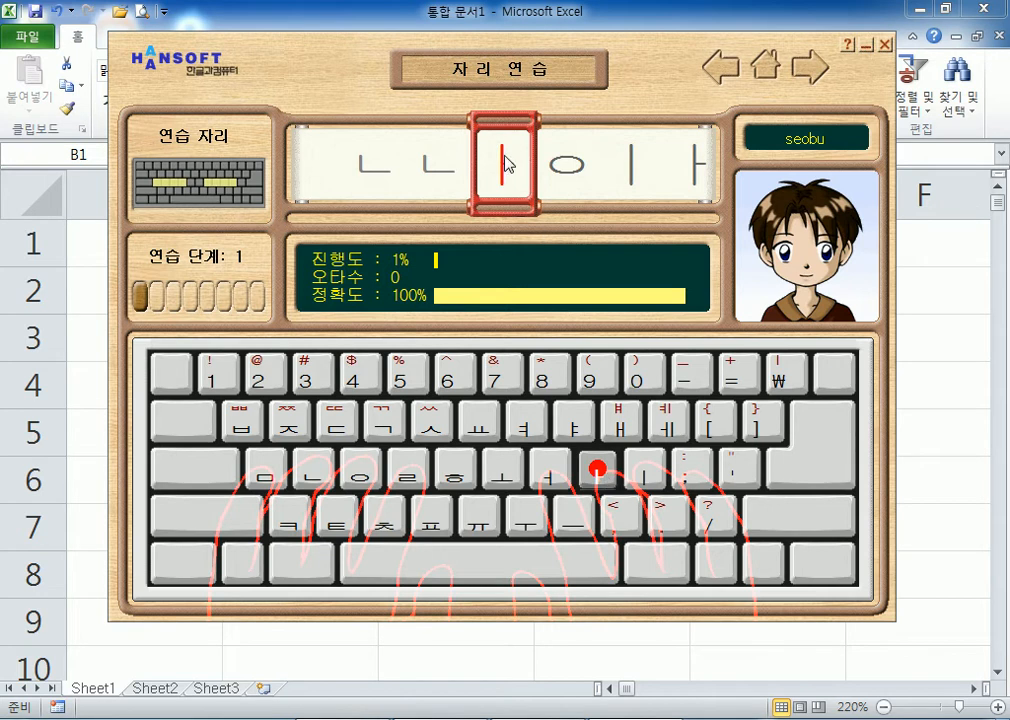
{"action": "key", "text": "l"}
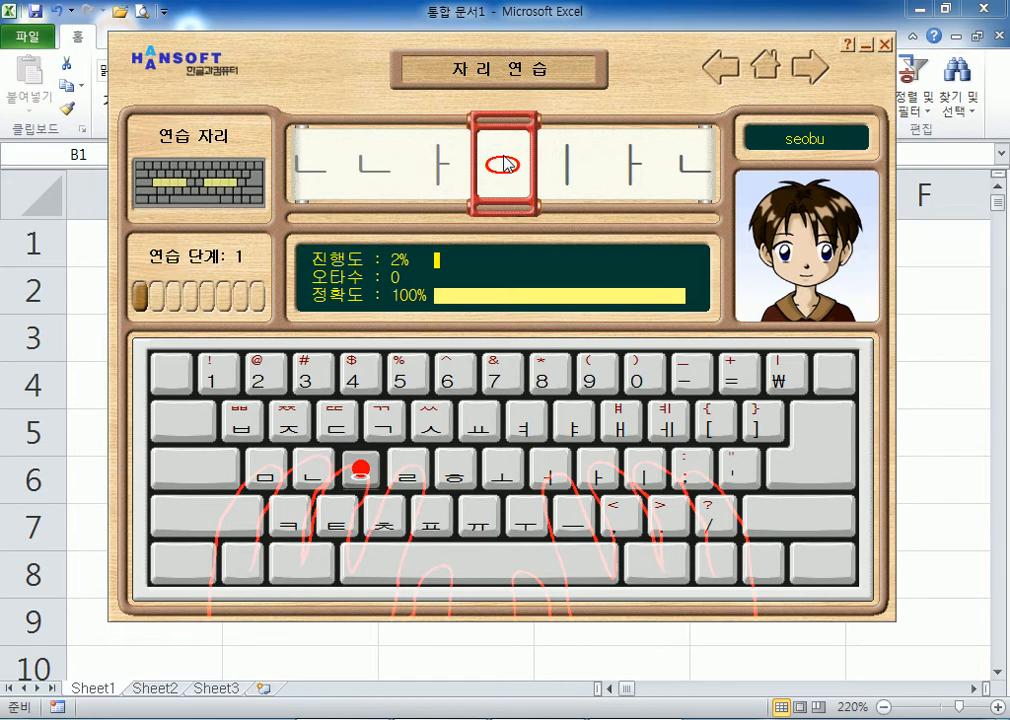
Step: Exit the typing practice program and return to the Excel worksheet
{"action": "left_click", "coordinate": [885, 45]}
{"action": "left_click", "coordinate": [885, 44]}
{"action": "left_click", "coordinate": [476, 431]}
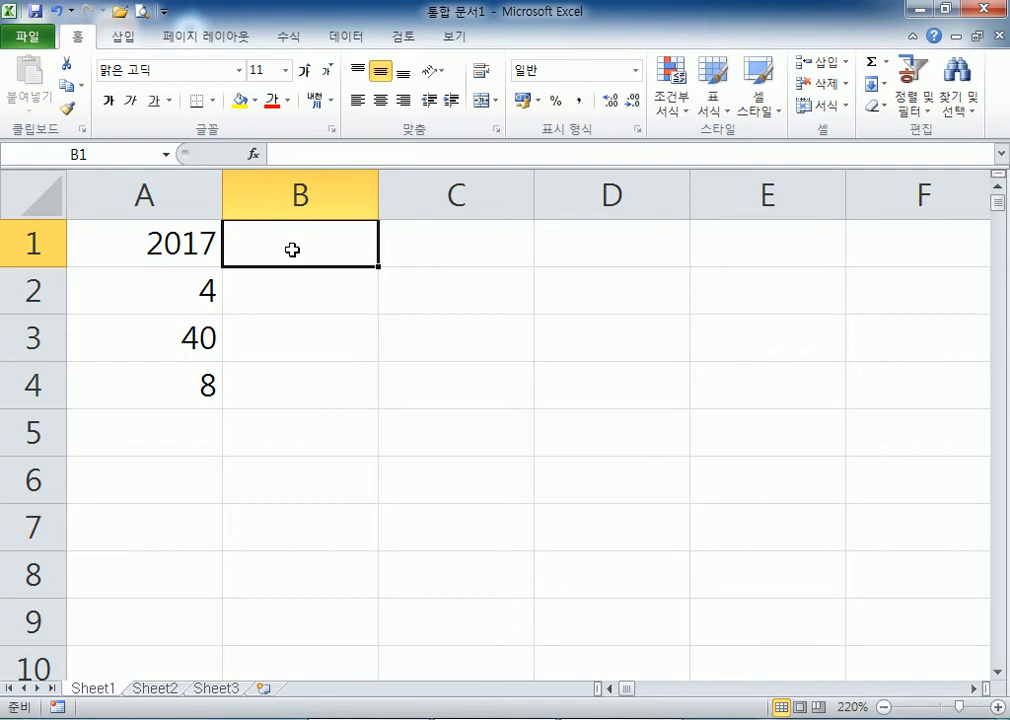
Step: Enter the Korean text 안녕 in cell B1 and 사랑해요 in cell B2
{"action": "type", "text": "dk"}
{"action": "key", "text": "BackSpace"}
{"action": "key", "text": "BackSpace"}
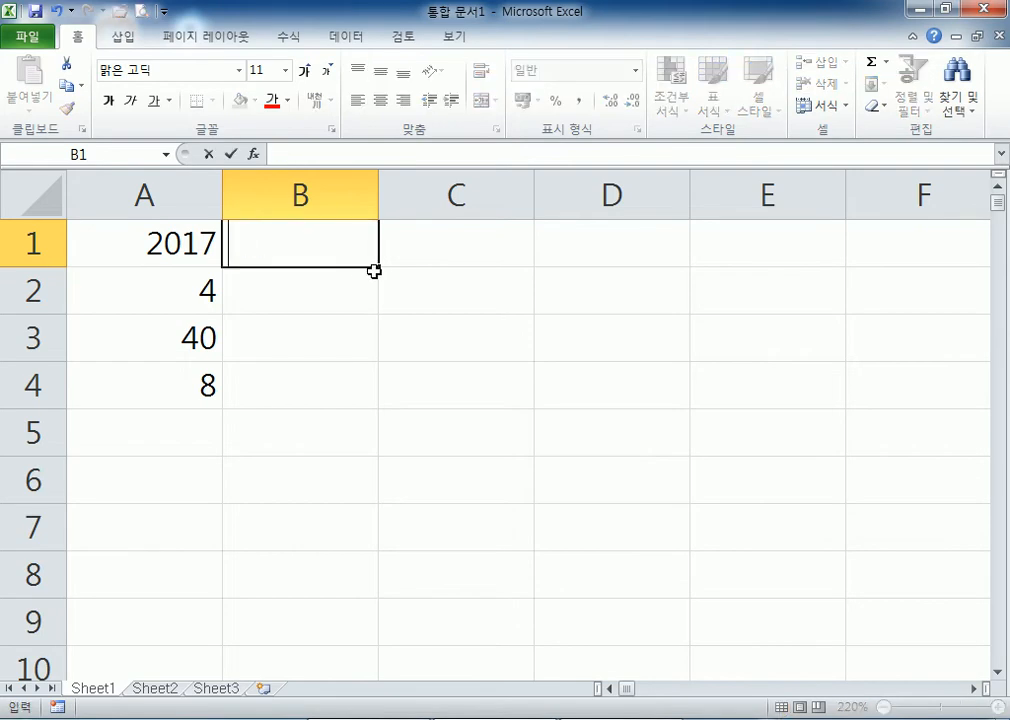
{"action": "type", "text": "dkssud"}
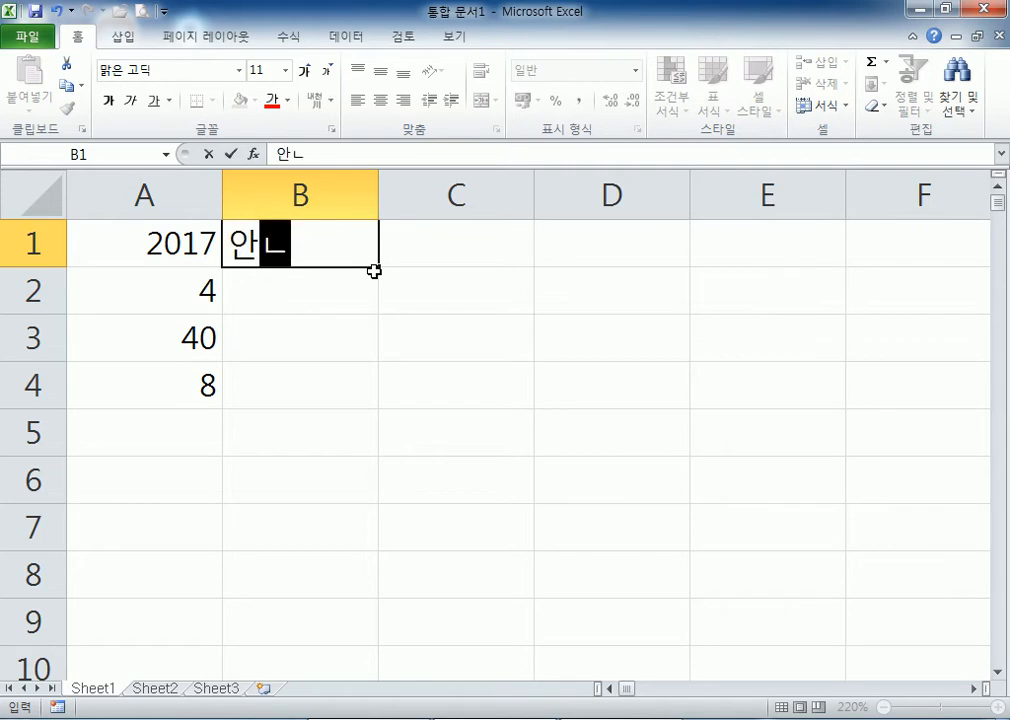
{"action": "key", "text": "Return"}
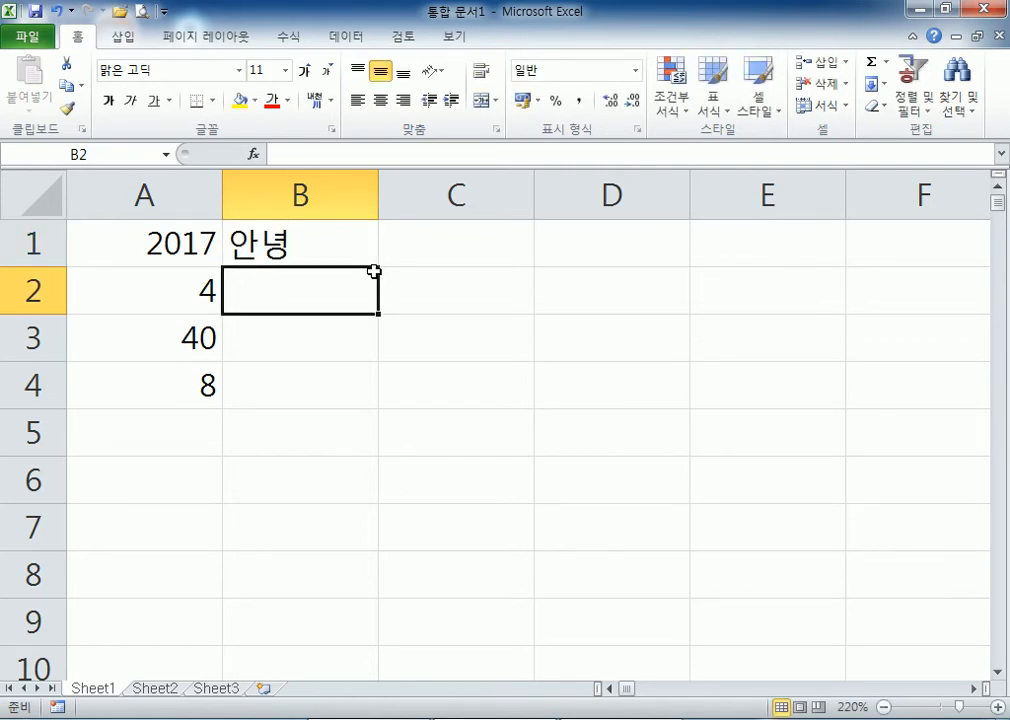
{"action": "type", "text": "tkfkdgody"}
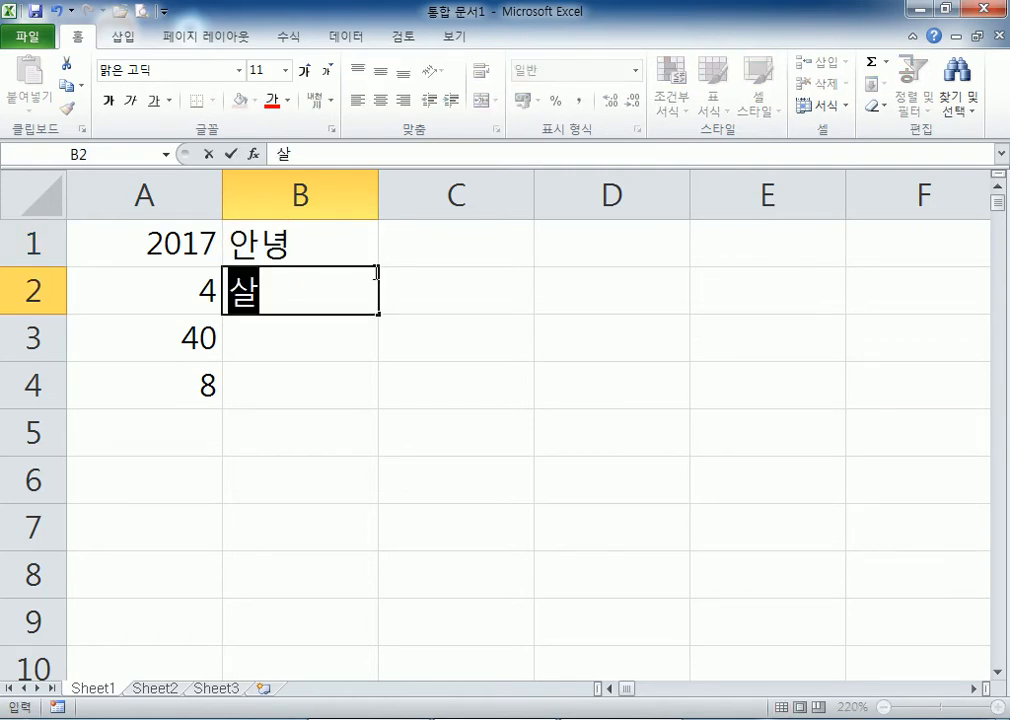
{"action": "key", "text": "Return"}
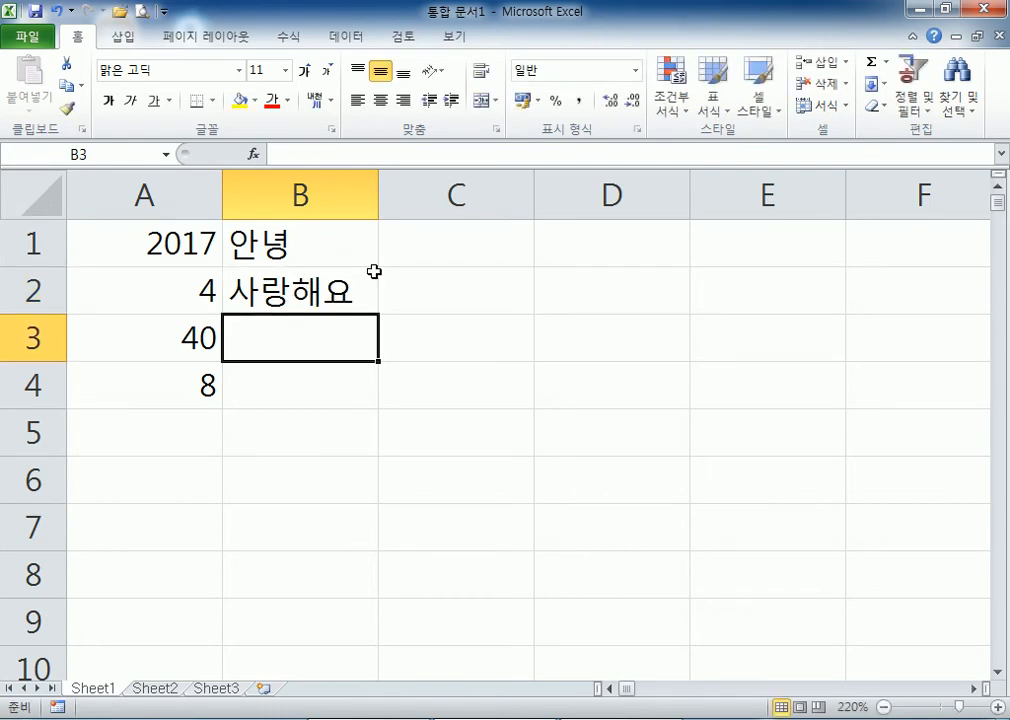
Step: Enter the Korean text 친구야 in cell B3 and 반갑다 in cell B4
{"action": "type", "text": "cs"}
{"action": "key", "text": "BackSpace"}
{"action": "type", "text": "lsrb"}
{"action": "key", "text": "BackSpace"}
{"action": "type", "text": "nrk"}
{"action": "key", "text": "BackSpace"}
{"action": "type", "text": "i"}
{"action": "key", "text": "Return"}
{"action": "key", "text": "Up"}
{"action": "key", "text": "BackSpace"}
{"action": "type", "text": "clsrndi"}
{"action": "key", "text": "Return"}
{"action": "type", "text": "qksrkqek"}
{"action": "key", "text": "Return"}
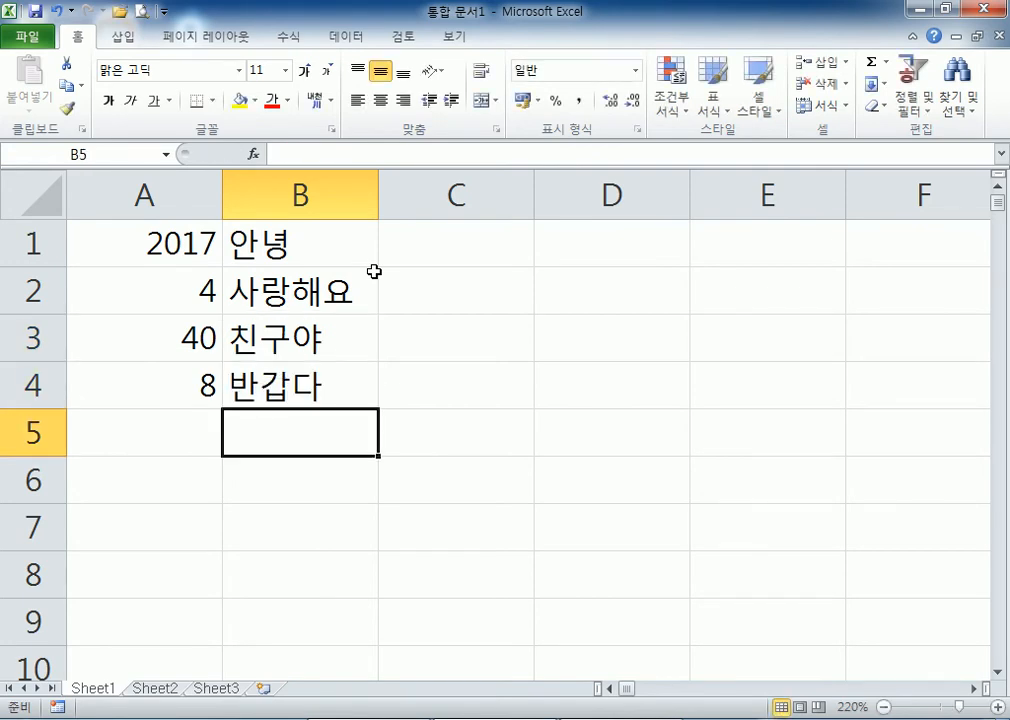
Step: Select text column B, number column A and cell A1 in turn to compare how their entries are aligned
{"action": "left_click", "coordinate": [276, 197]}
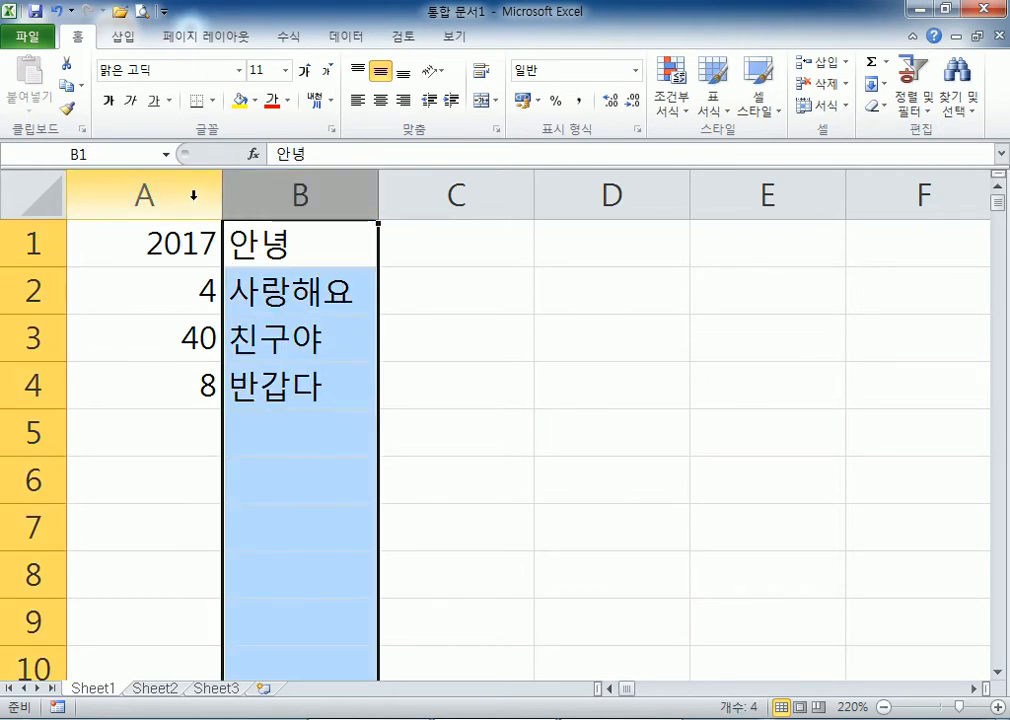
{"action": "left_click", "coordinate": [192, 196]}
{"action": "left_click", "coordinate": [180, 256]}
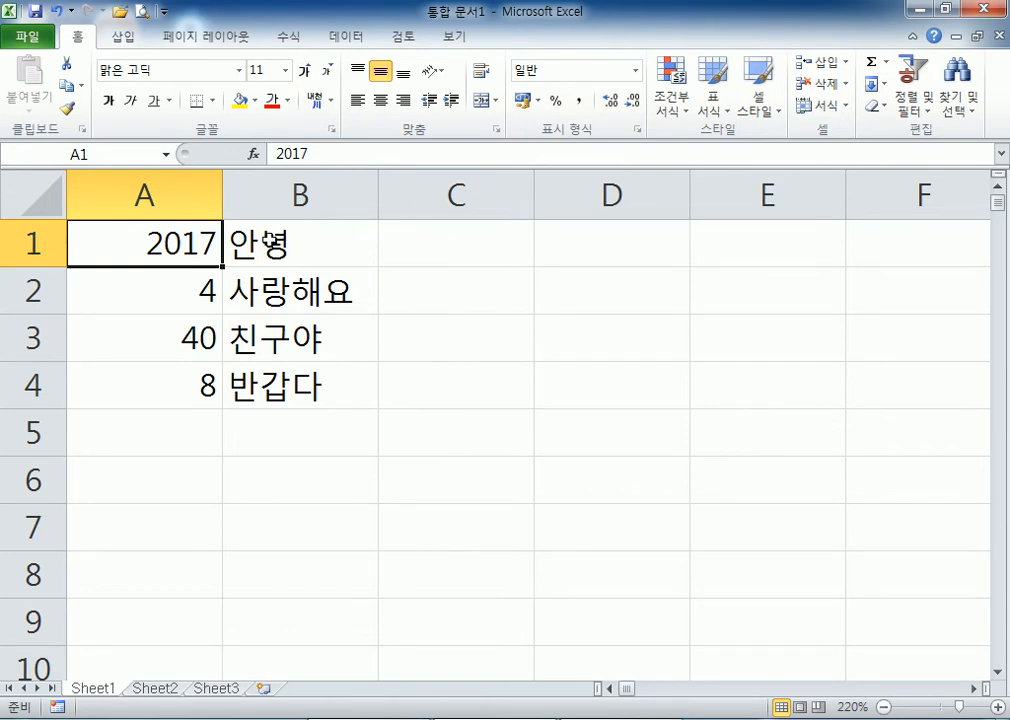
Step: Enter the formula =ㄱ in cell C1 and select that cell again
{"action": "left_click", "coordinate": [392, 250]}
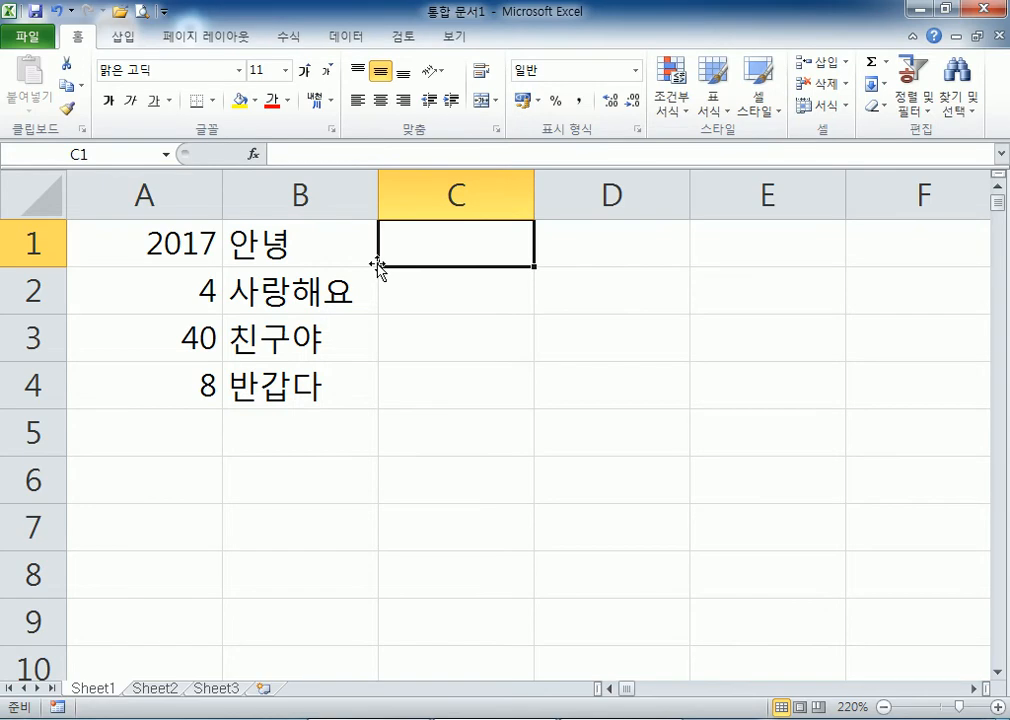
{"action": "type", "text": "="}
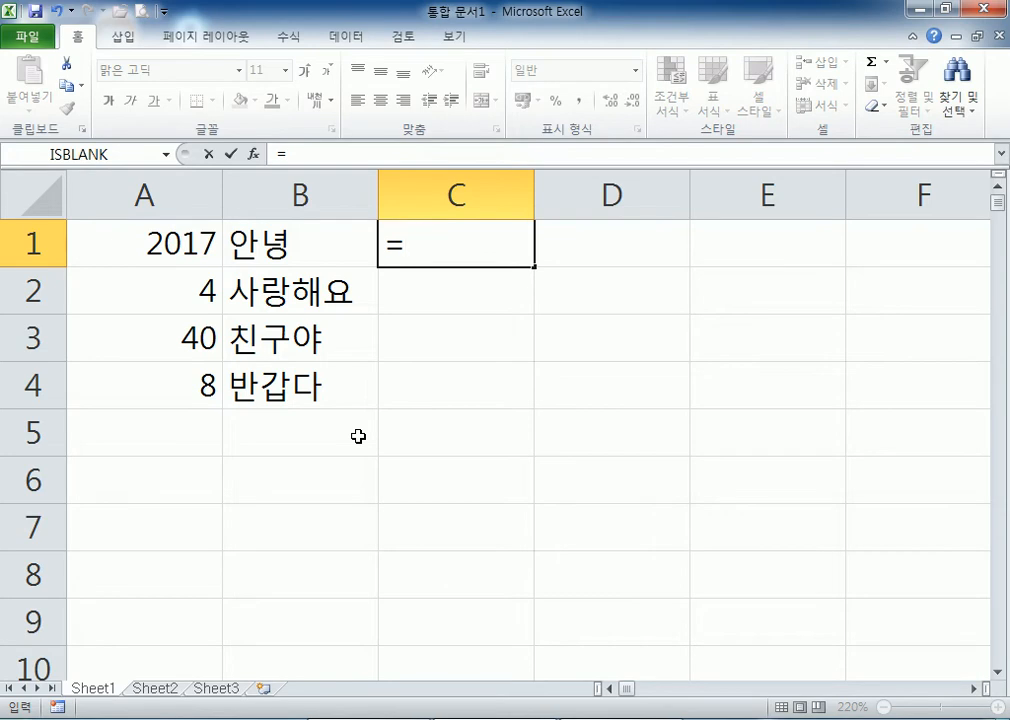
{"action": "type", "text": "ㄱ"}
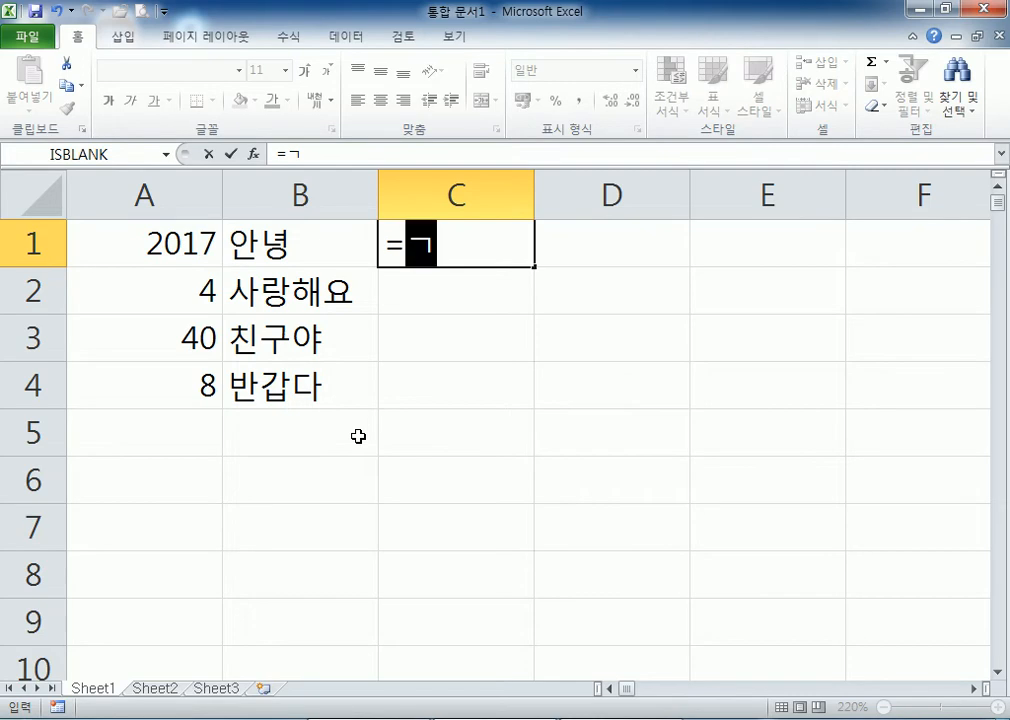
{"action": "key", "text": "Return"}
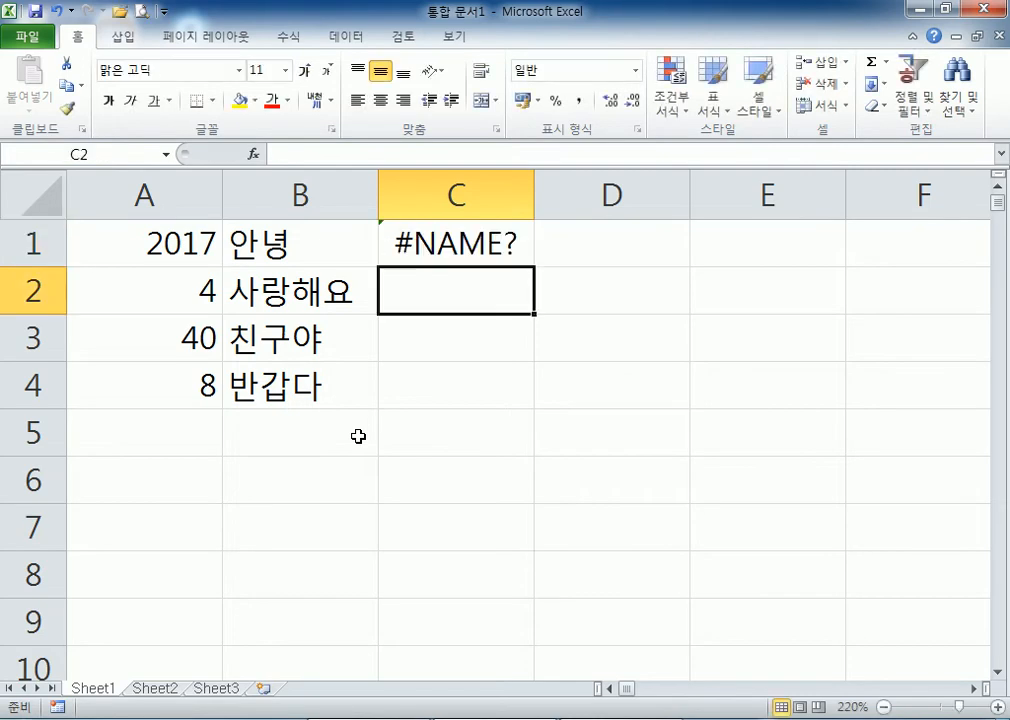
{"action": "key", "text": "Up"}
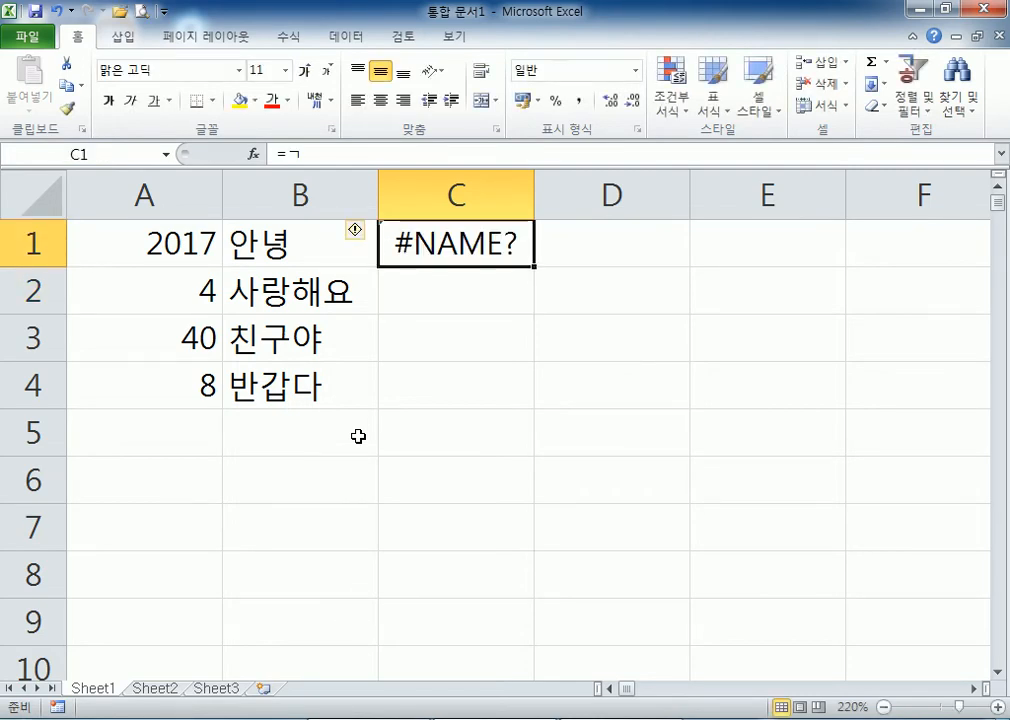
Step: Widen column C and open cell C1 for editing to examine its formula, keeping the content as it is
{"action": "left_click_drag", "start_coordinate": [534, 194], "coordinate": [619, 193]}
{"action": "double_click", "coordinate": [432, 252]}
{"action": "left_click_drag", "start_coordinate": [404, 243], "coordinate": [440, 248]}
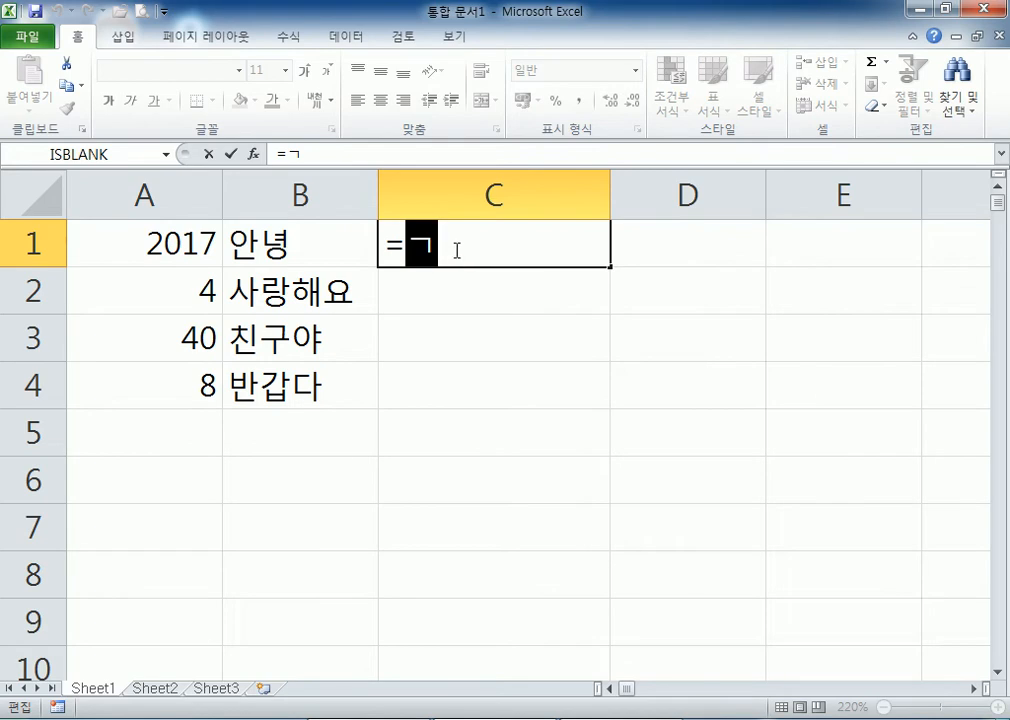
{"action": "left_click", "coordinate": [462, 250]}
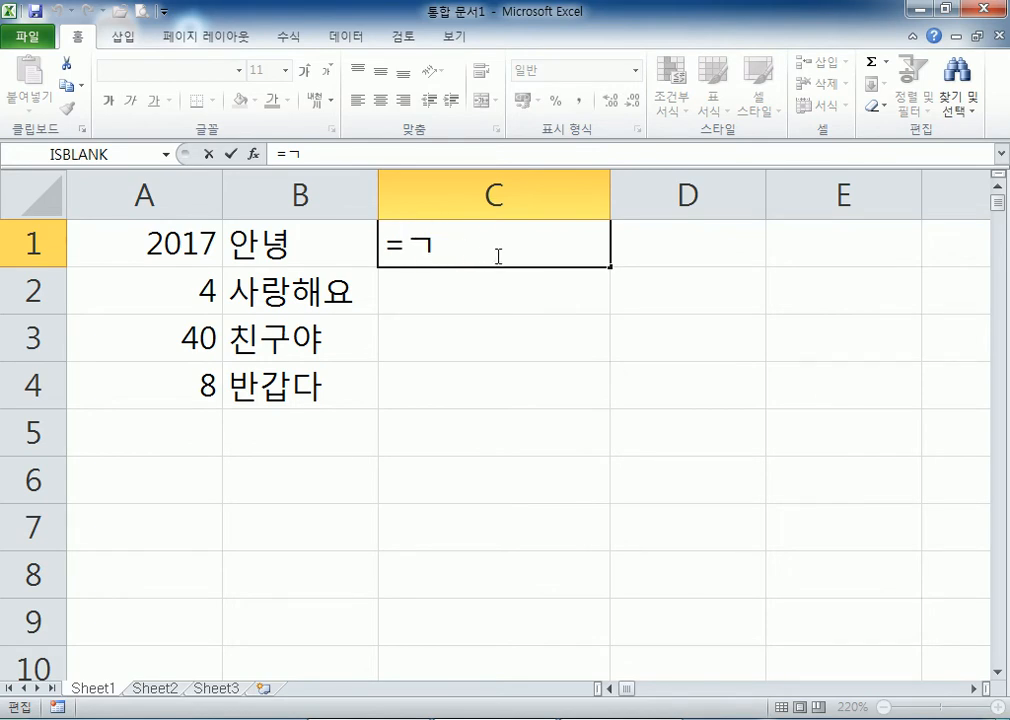
{"action": "key", "text": "Return"}
{"action": "left_click", "coordinate": [495, 255]}
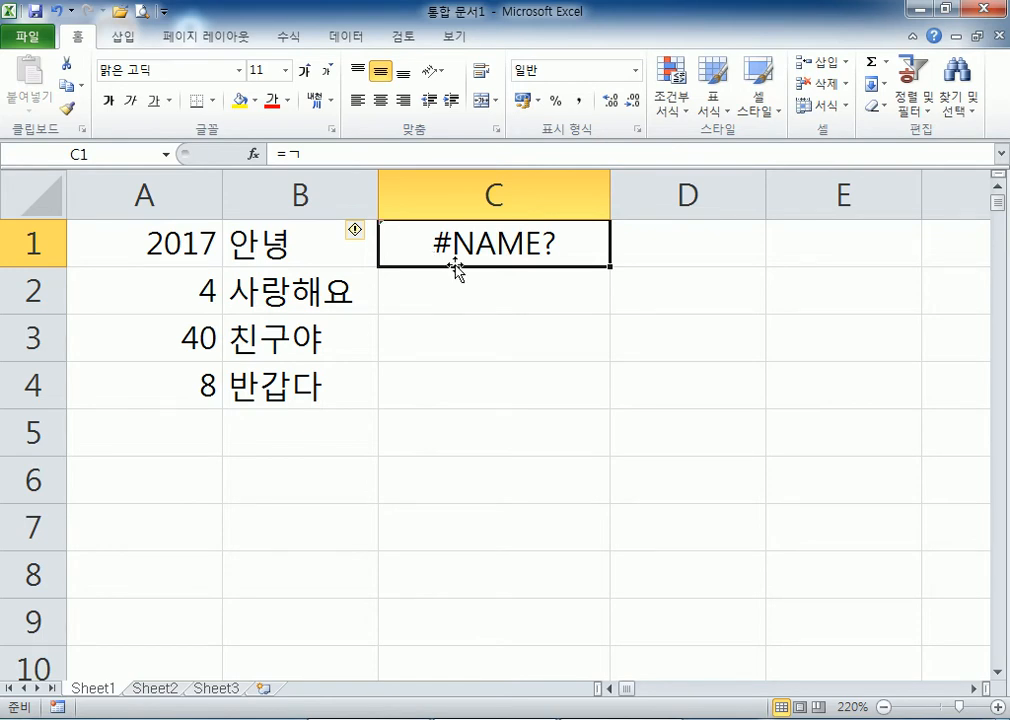
Step: Select columns A, B and C and their filled cells in turn to compare numbers, text and the formula
{"action": "left_click", "coordinate": [180, 196]}
{"action": "left_click", "coordinate": [283, 196]}
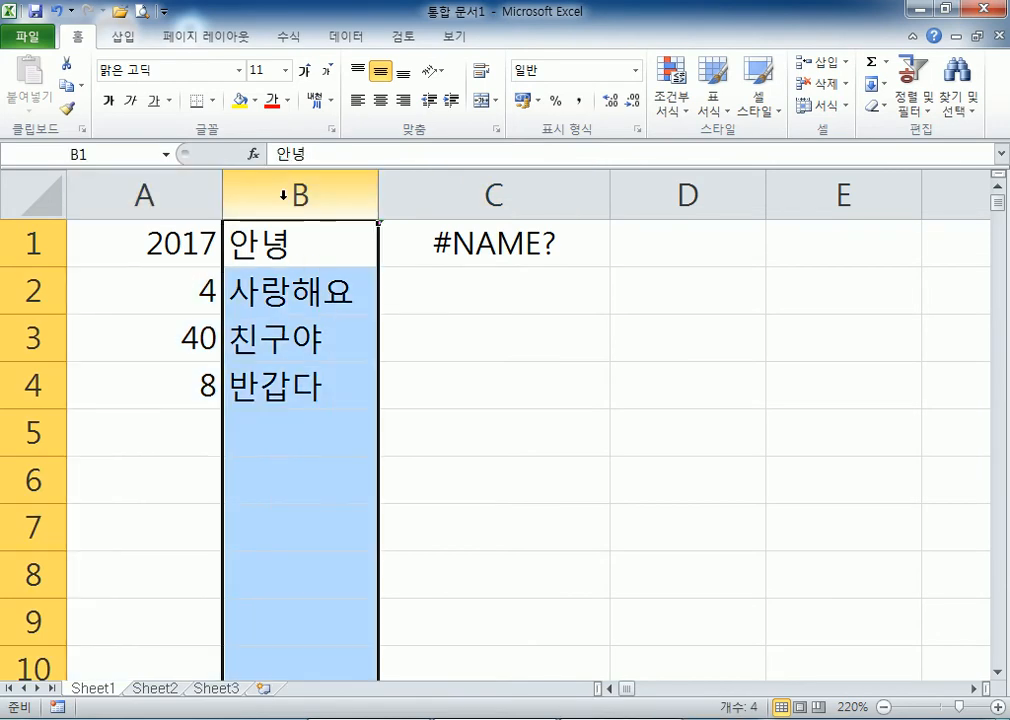
{"action": "left_click", "coordinate": [442, 196]}
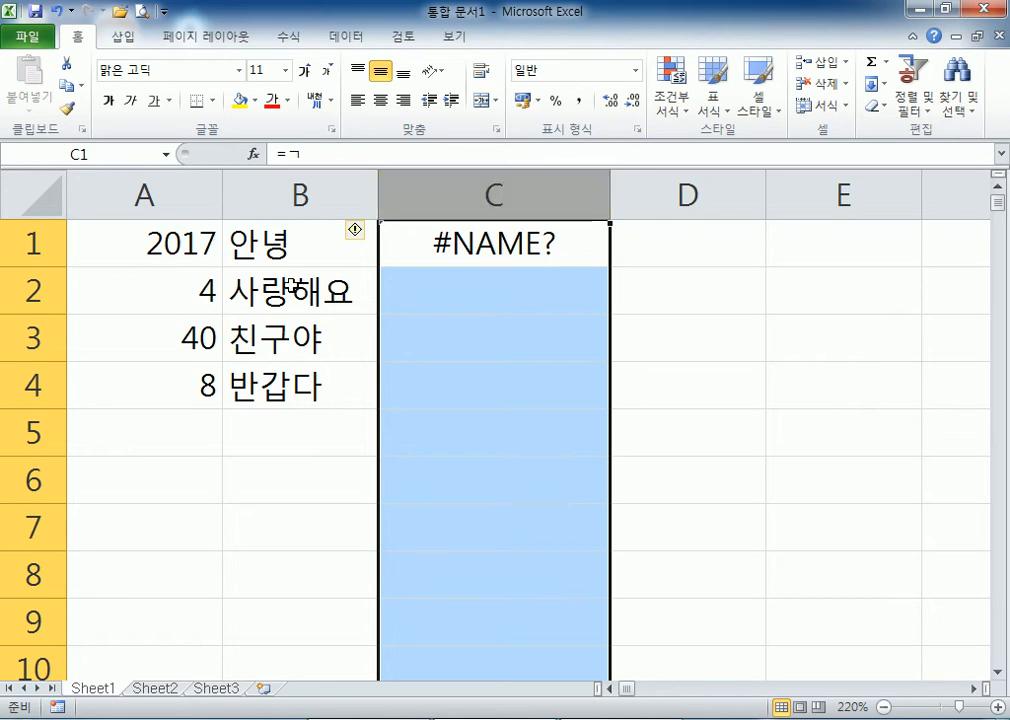
{"action": "left_click_drag", "start_coordinate": [180, 255], "coordinate": [180, 432]}
{"action": "left_click_drag", "start_coordinate": [270, 290], "coordinate": [270, 432]}
{"action": "left_click", "coordinate": [465, 198]}
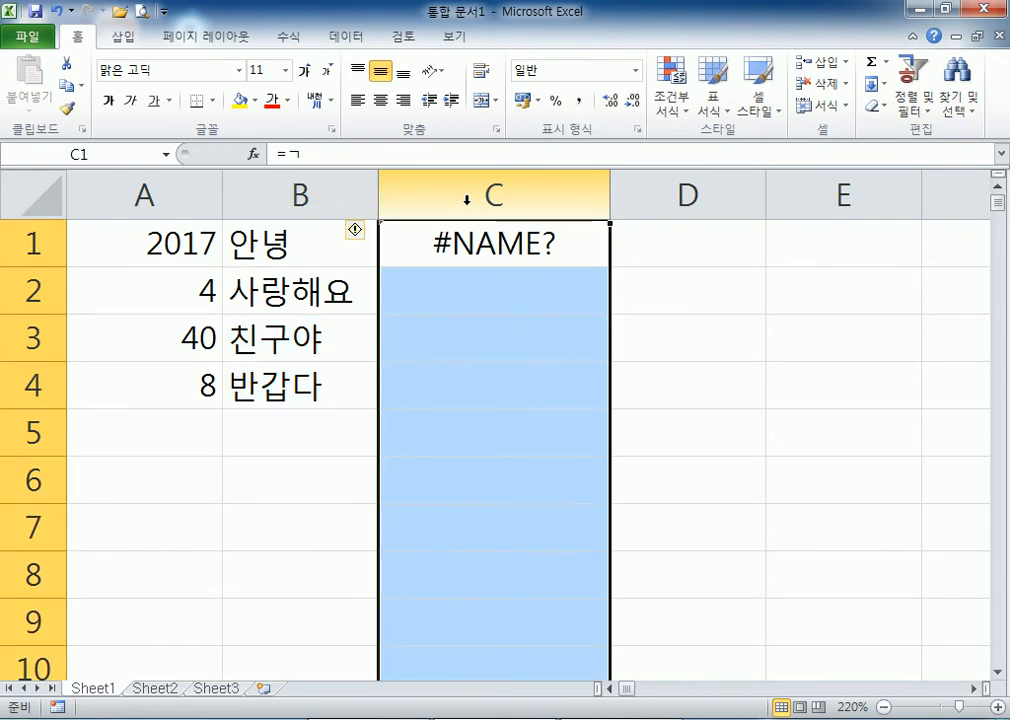
Step: Enter the date 2017-04-08 in cell C3
{"action": "left_click", "coordinate": [459, 327]}
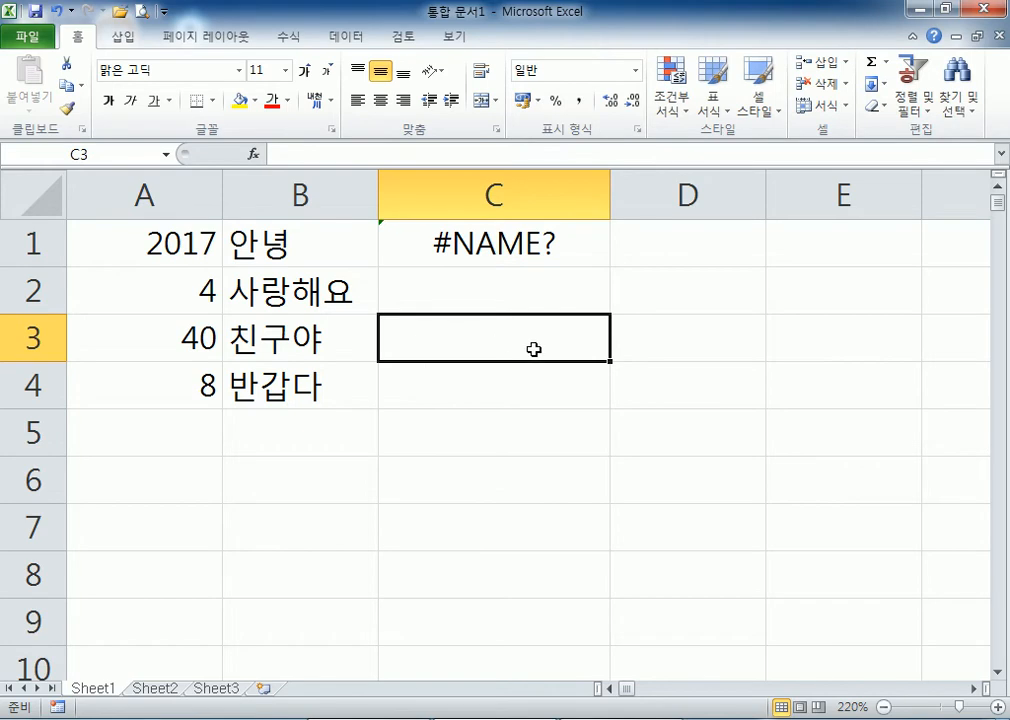
{"action": "type", "text": "2017-"}
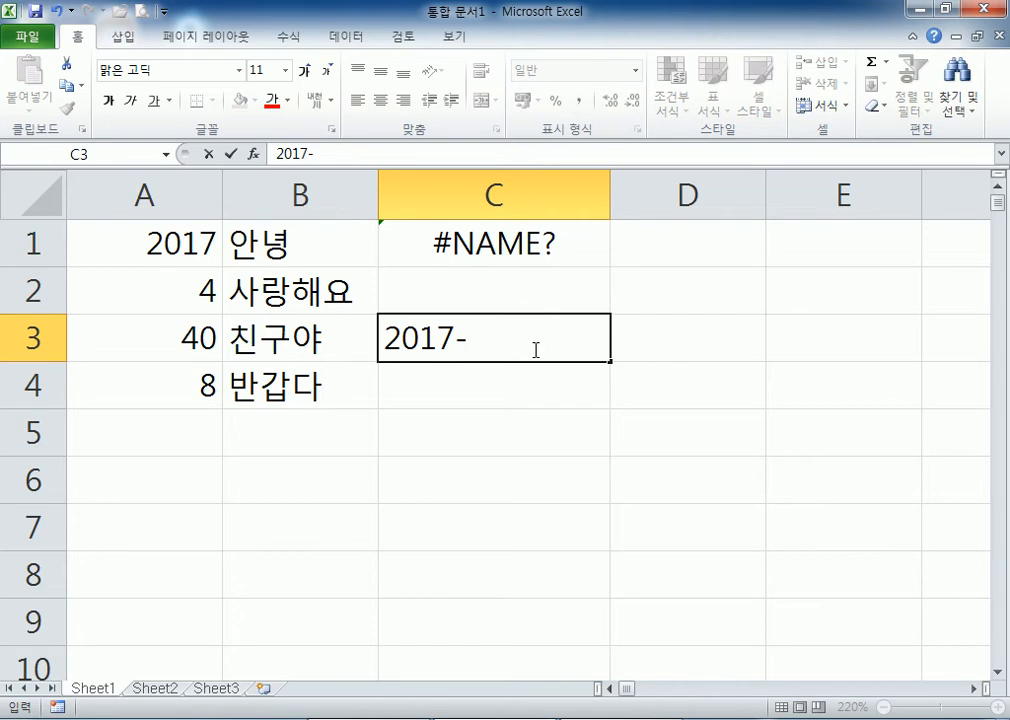
{"action": "type", "text": "04-08"}
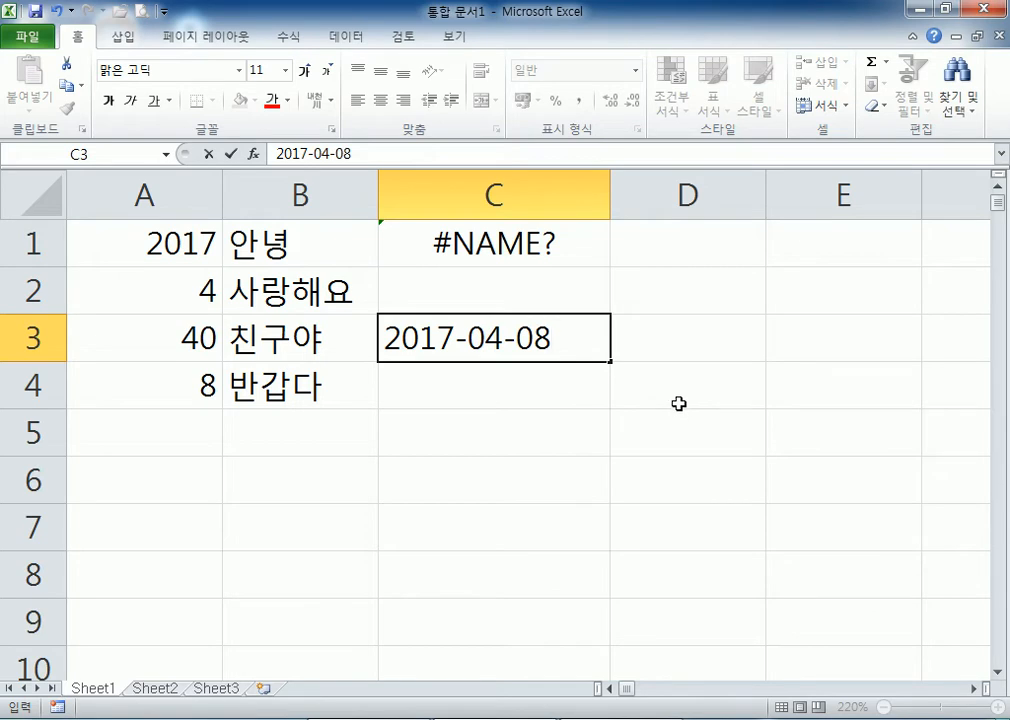
{"action": "key", "text": "Return"}
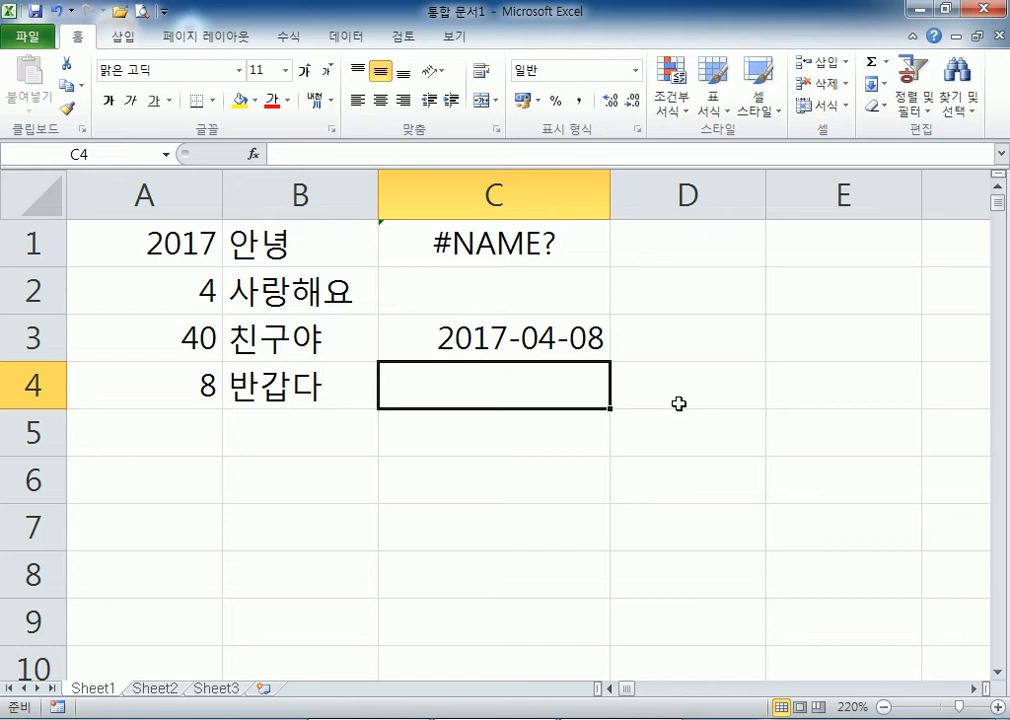
Step: Try turning the date in cell C3 into a formula by adding an equals sign in front of it
{"action": "key", "text": "Up"}
{"action": "key", "text": "F2"}
{"action": "key", "text": "Home"}
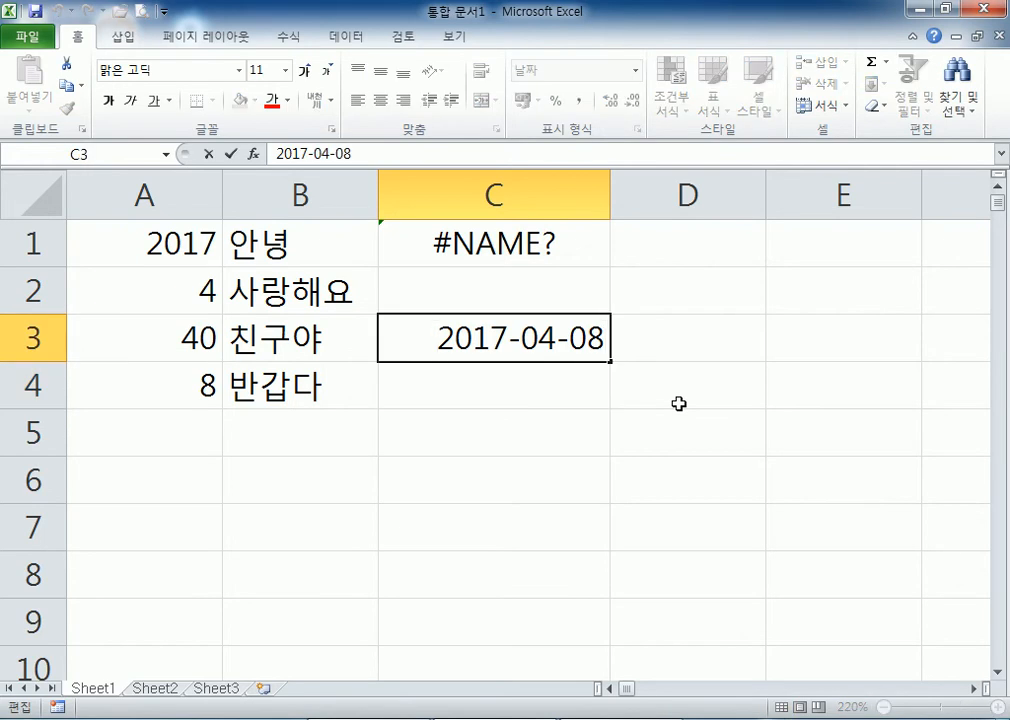
{"action": "type", "text": "="}
{"action": "key", "text": "Return"}
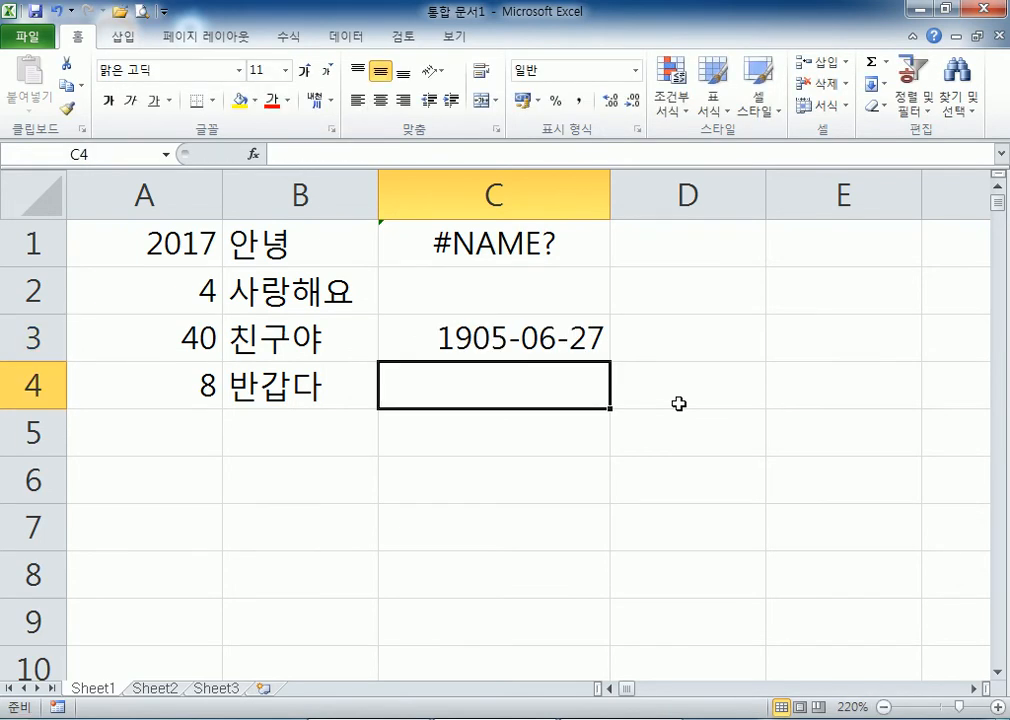
{"action": "key", "text": "Up"}
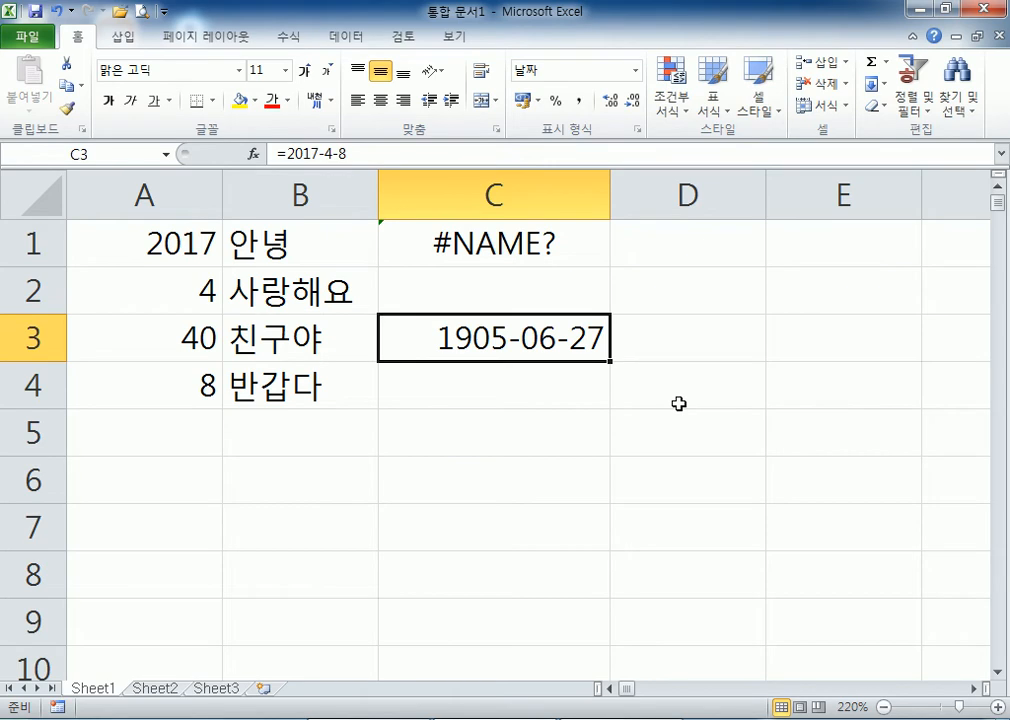
Step: Examine the formula =2017-4-8 in cell C3 and undo its conversion from a date
{"action": "key", "text": "F2"}
{"action": "key", "text": "Escape"}
{"action": "key", "text": "F2"}
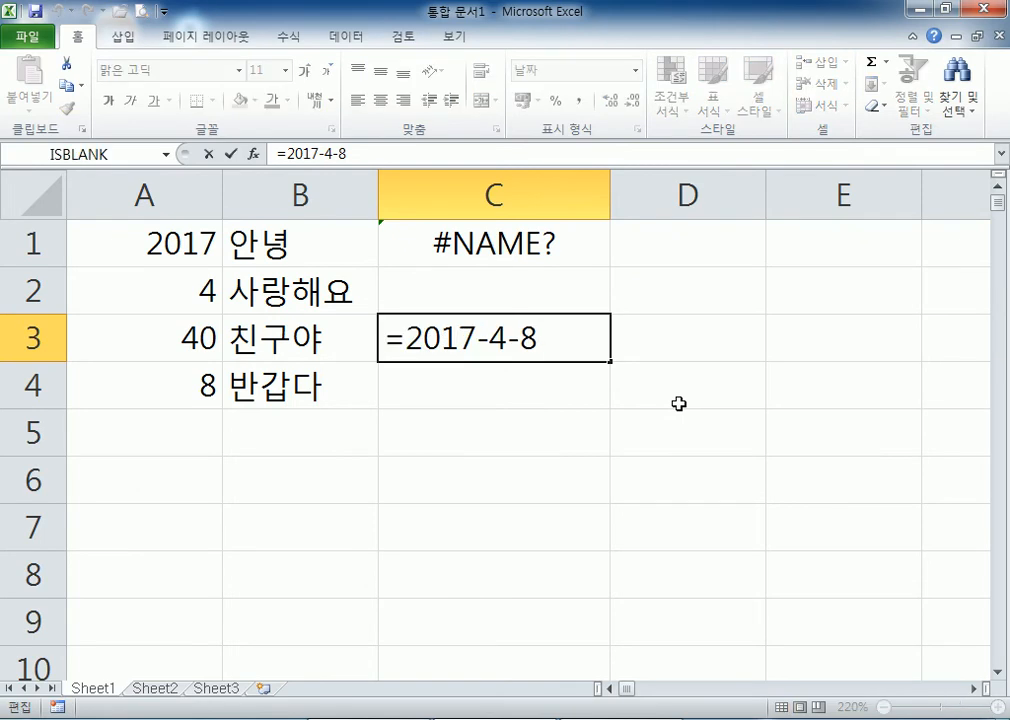
{"action": "key", "text": "Escape"}
{"action": "key", "text": "ctrl+z"}
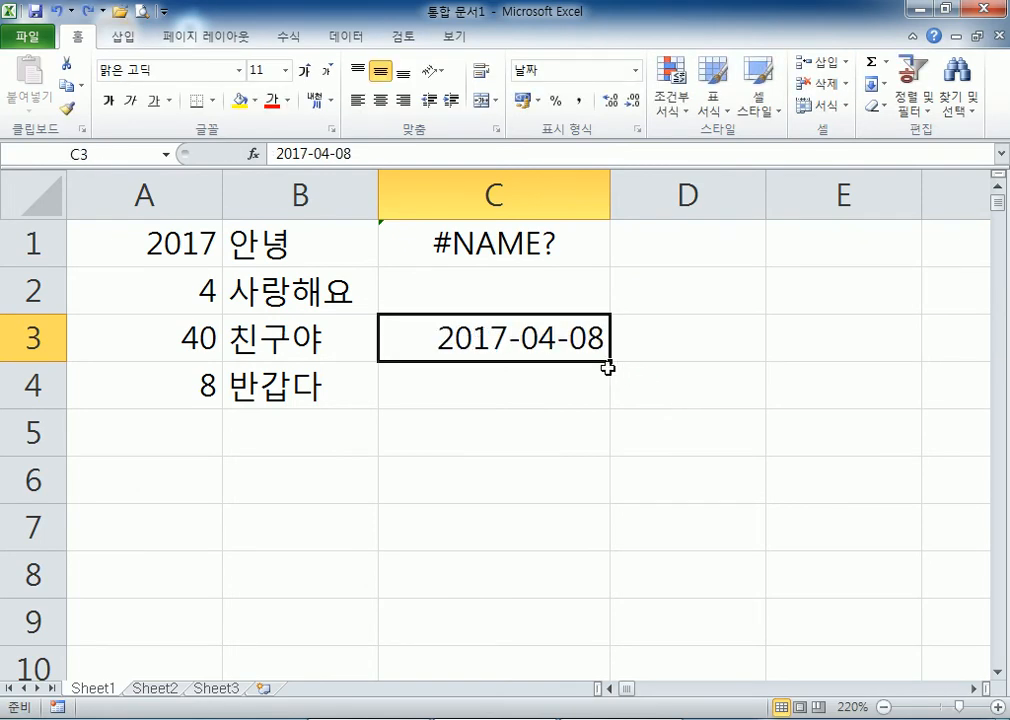
Step: Enter the date 4/8, with a slash between month and day, in cell C4
{"action": "left_click", "coordinate": [555, 387]}
{"action": "type", "text": "4/8"}
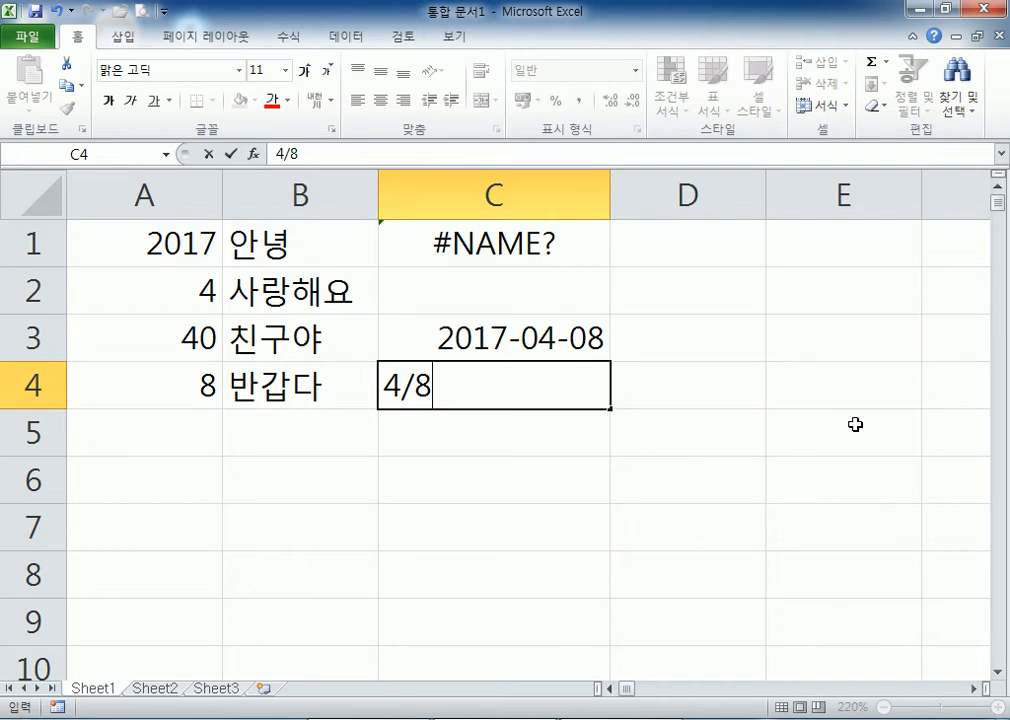
{"action": "left_click", "coordinate": [401, 388]}
{"action": "key", "text": "Return"}
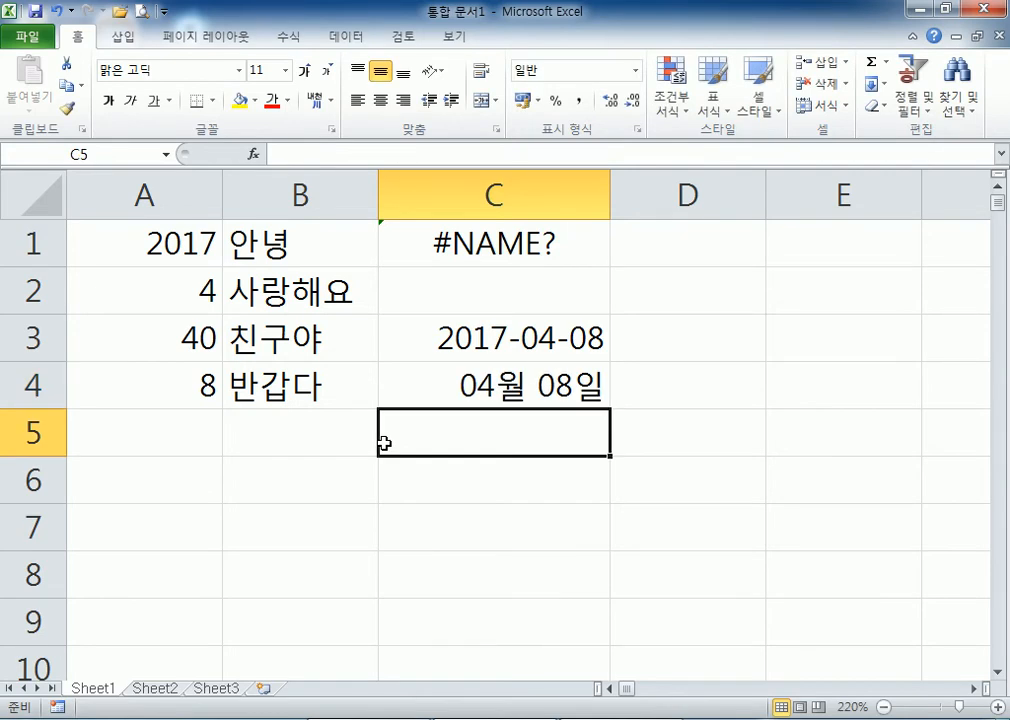
Step: Enter the time 11:57 in cell C5 and select that cell again
{"action": "type", "text": "11"}
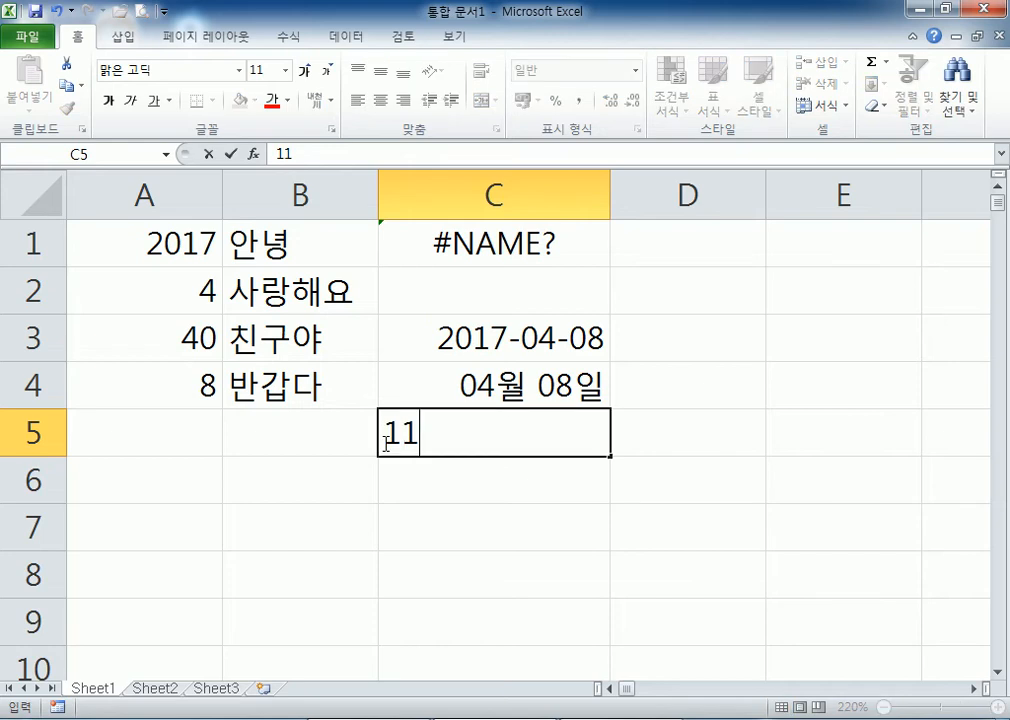
{"action": "type", "text": ":57"}
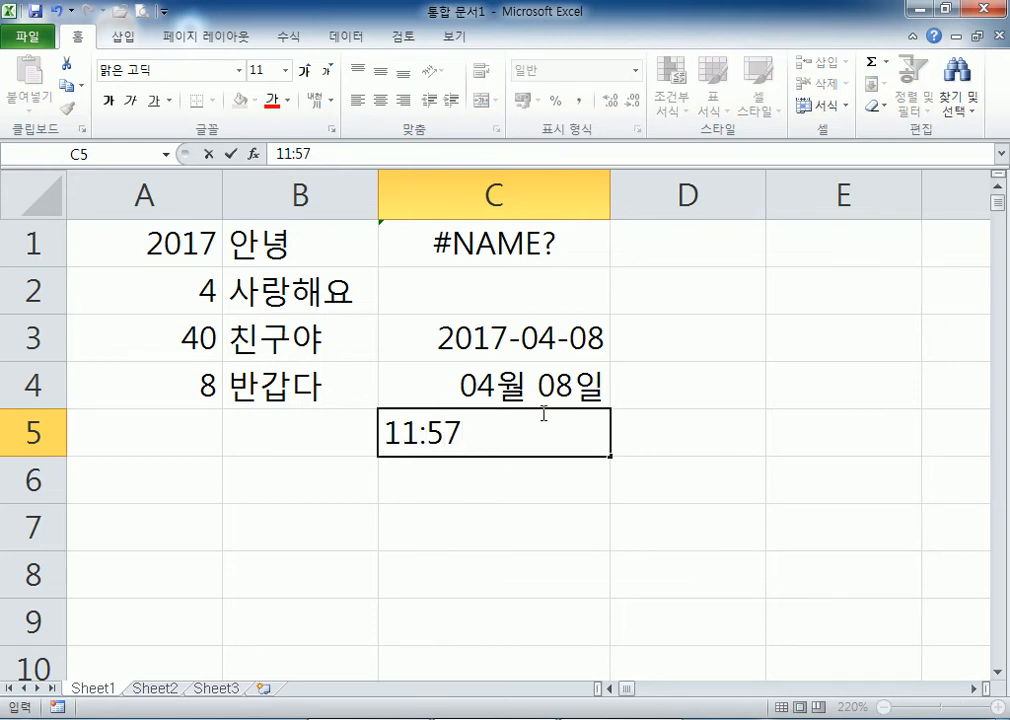
{"action": "scroll", "coordinate": [482, 350], "scroll_direction": "down", "scroll_amount": 1}
{"action": "left_click", "coordinate": [430, 293]}
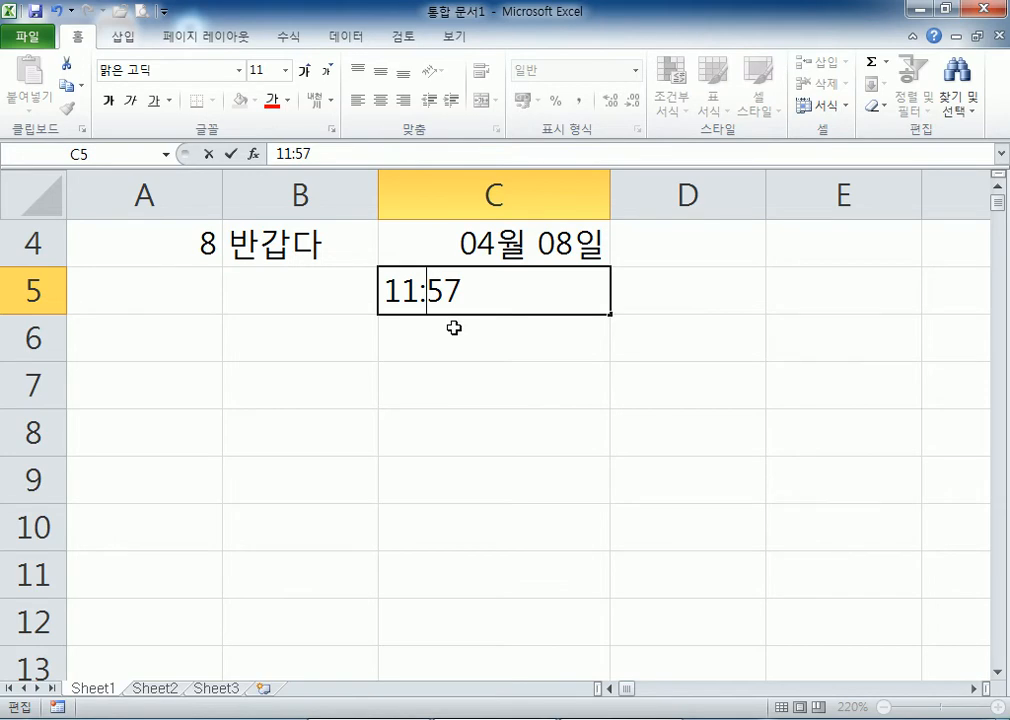
{"action": "key", "text": "Return"}
{"action": "key", "text": "Up"}
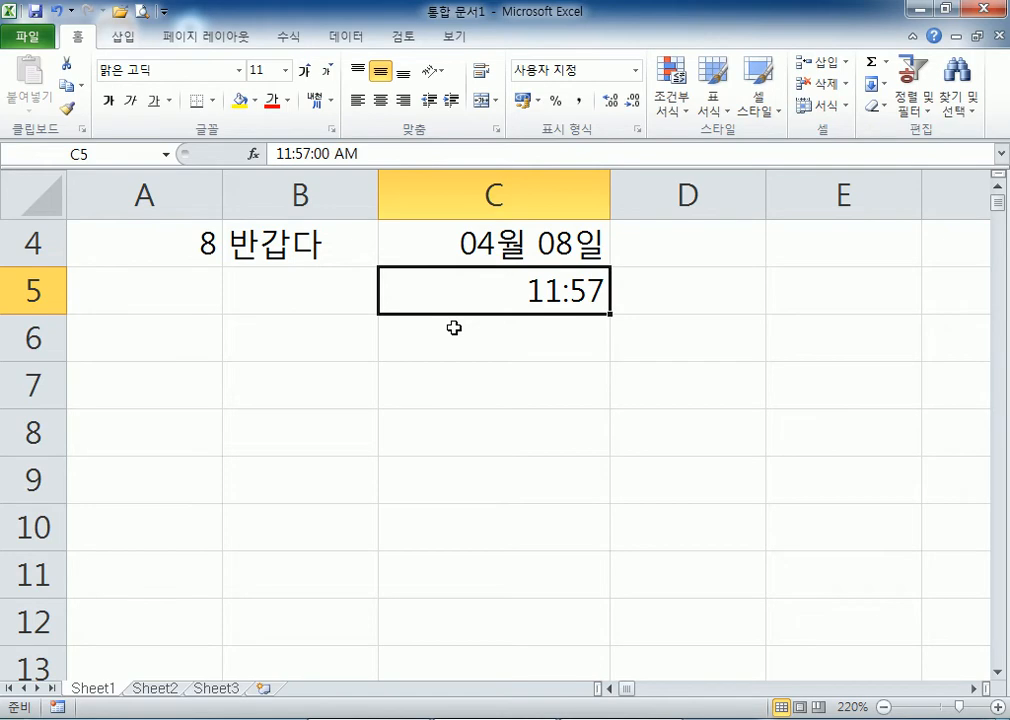
{"action": "left_click", "coordinate": [454, 328]}
{"action": "type", "text": ";"}
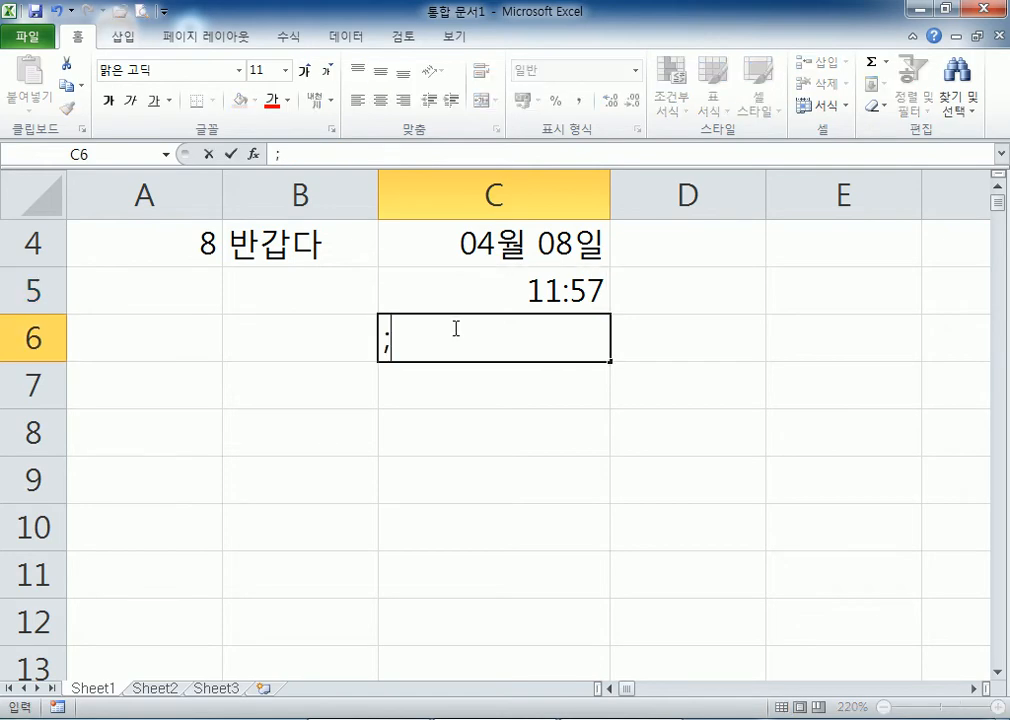
{"action": "type", "text": ":"}
{"action": "key", "text": "Escape"}
{"action": "key", "text": "Up"}
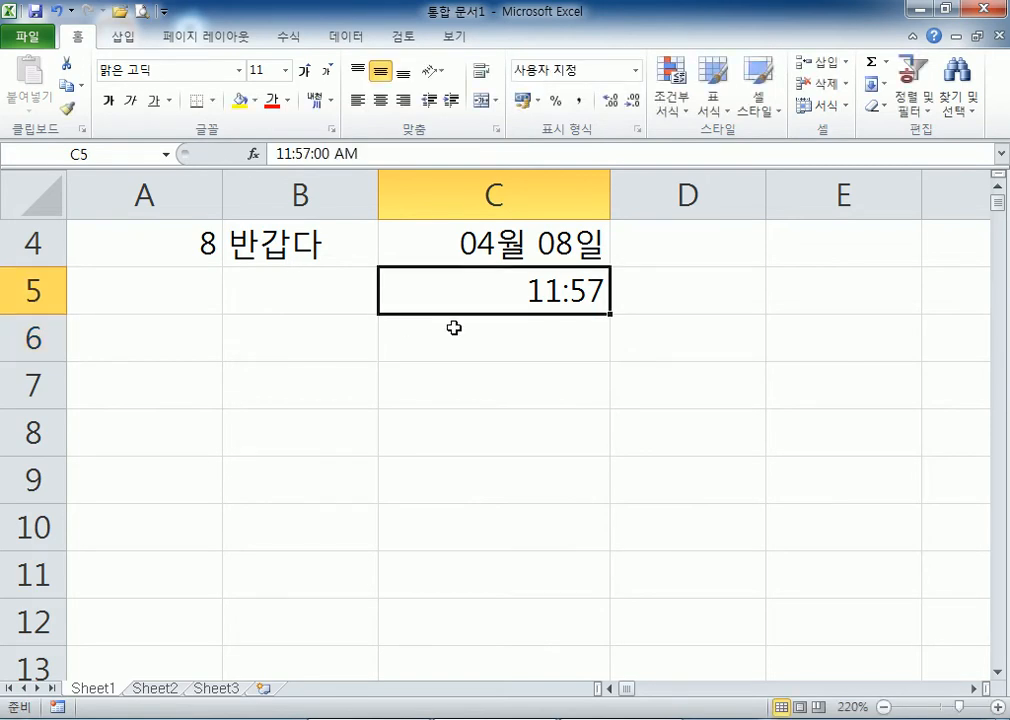
Step: Review the dates and time in C3:C5, the numbers in column A, the text in column B and the formula in C1
{"action": "scroll", "coordinate": [500, 320], "scroll_direction": "up", "scroll_amount": 1}
{"action": "left_click_drag", "start_coordinate": [489, 334], "coordinate": [485, 424]}
{"action": "left_click", "coordinate": [486, 423]}
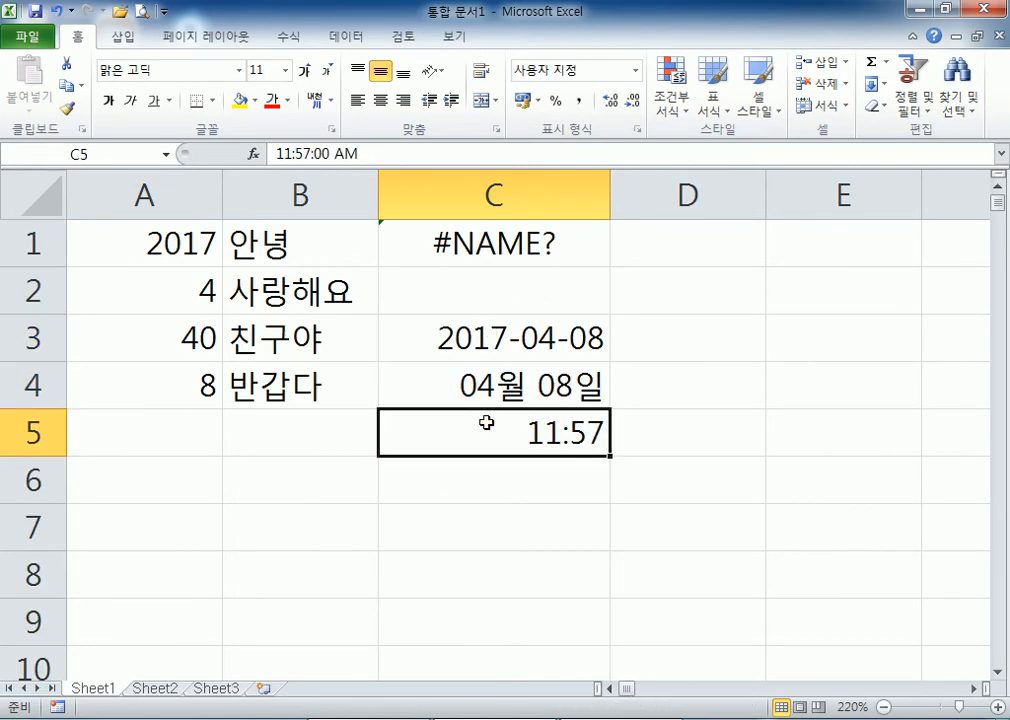
{"action": "left_click", "coordinate": [170, 188]}
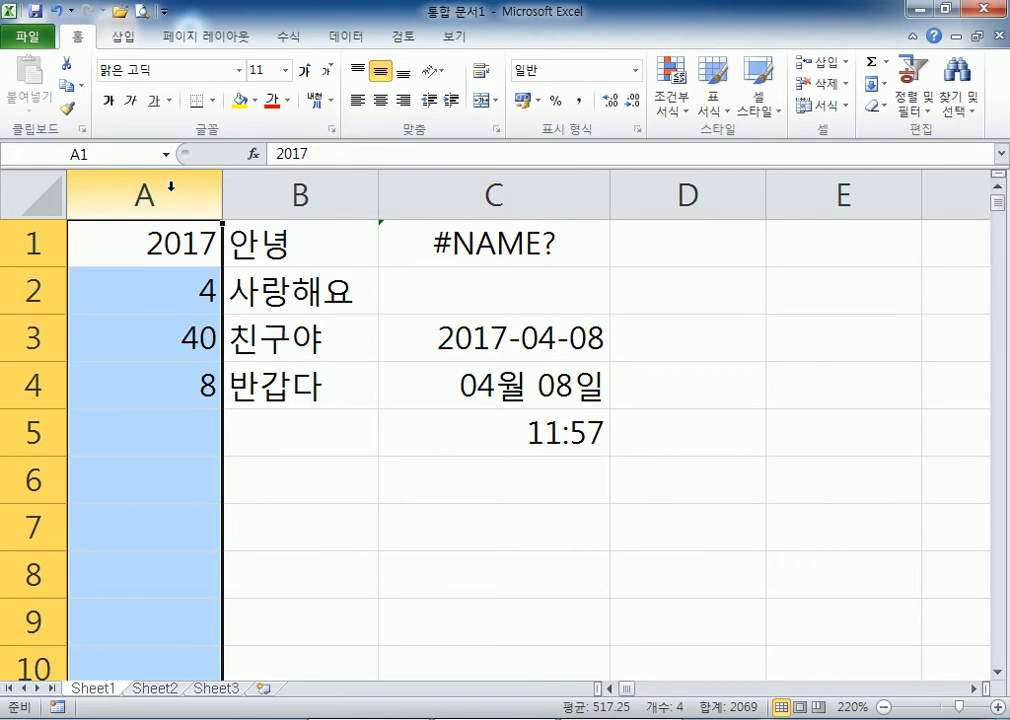
{"action": "left_click", "coordinate": [279, 180]}
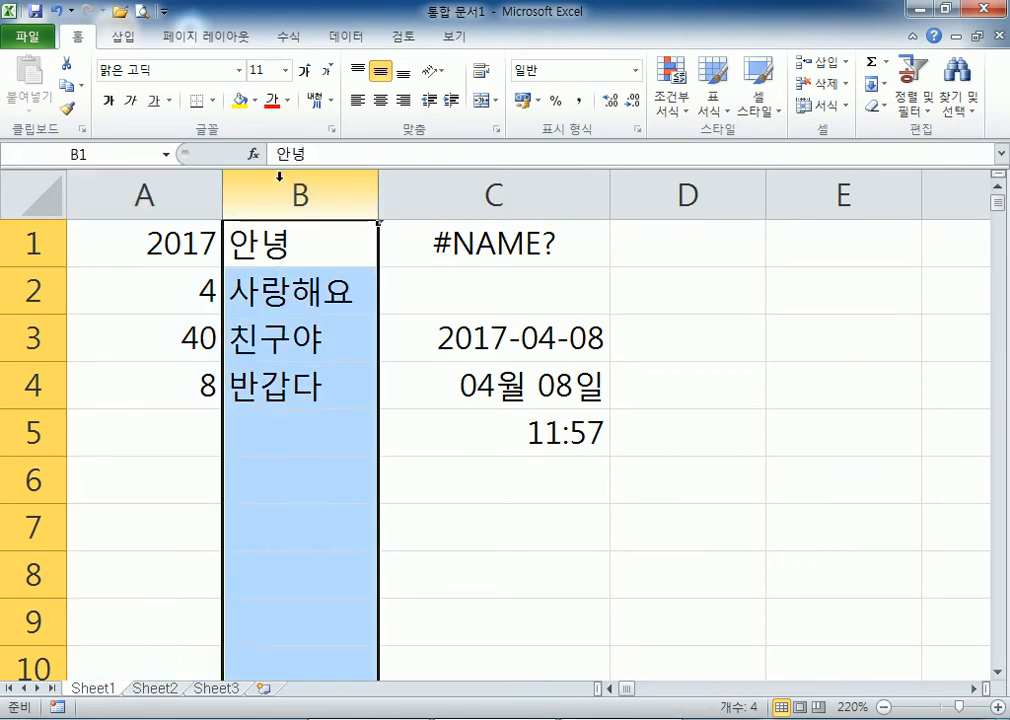
{"action": "left_click", "coordinate": [497, 245]}
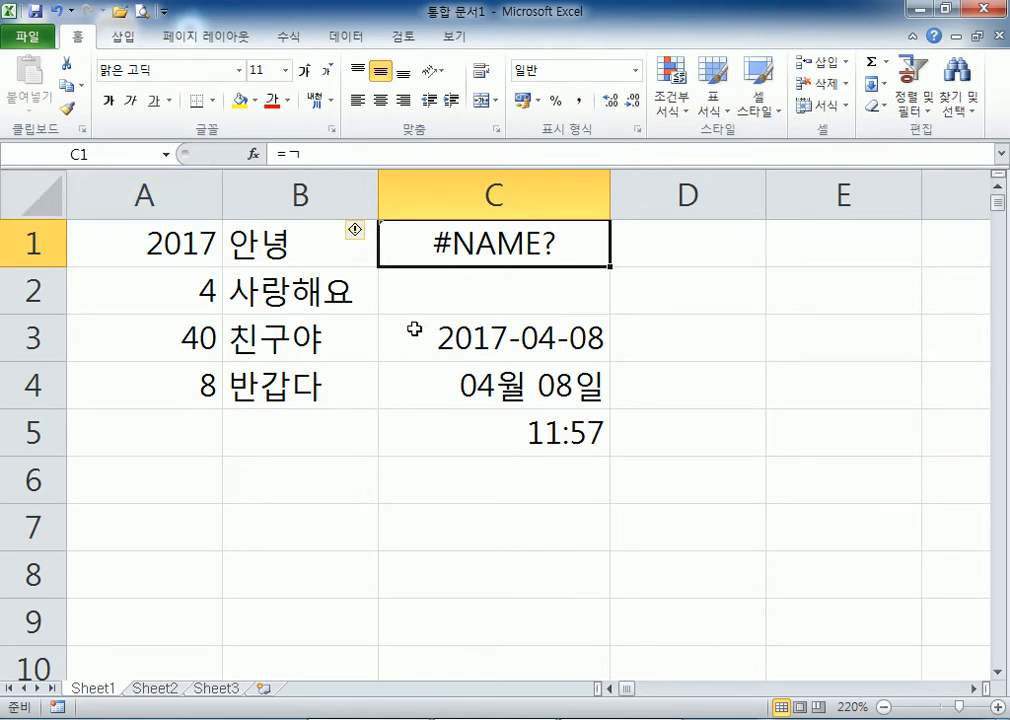
Step: Try centre, left and right alignment on every cell of the sheet, finishing with centred contents
{"action": "left_click", "coordinate": [40, 192]}
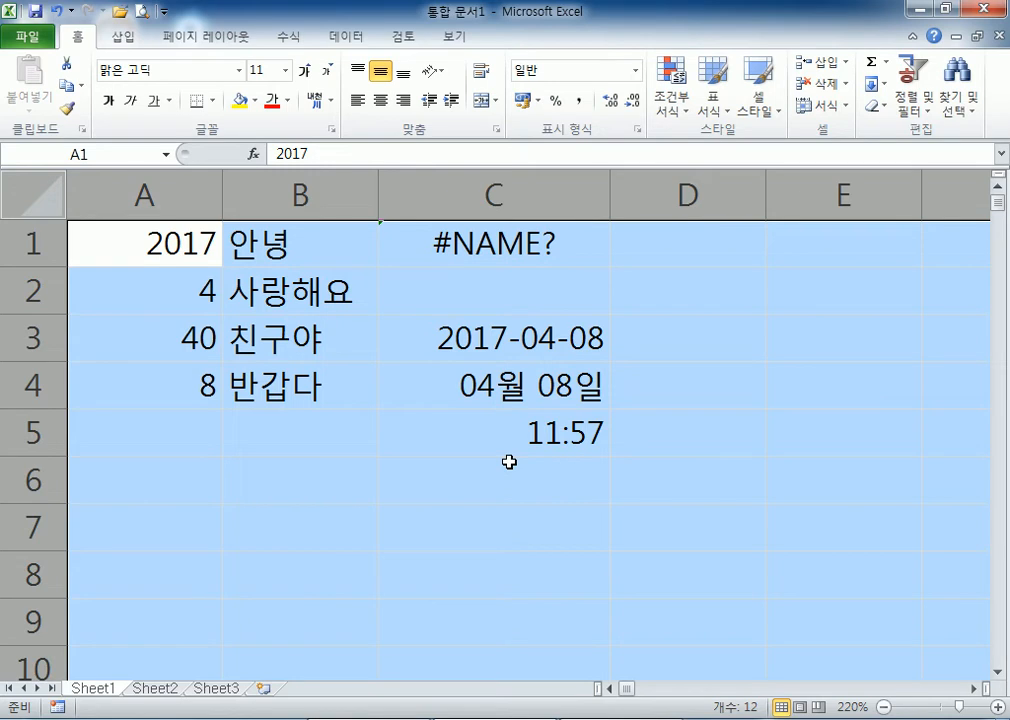
{"action": "left_click", "coordinate": [380, 101]}
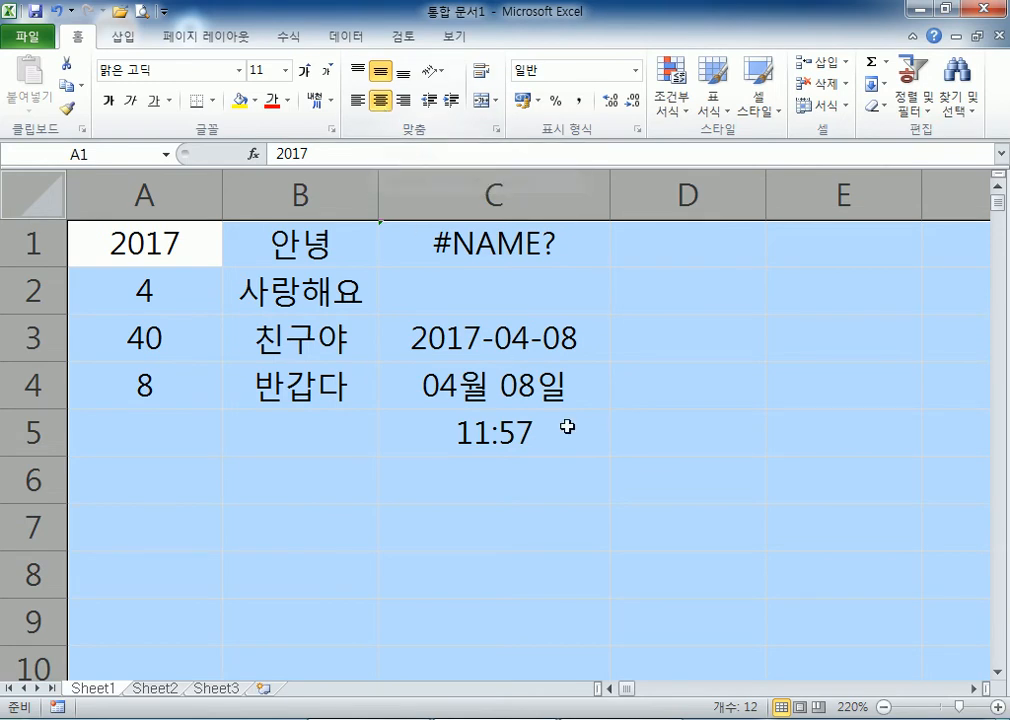
{"action": "left_click", "coordinate": [357, 103]}
{"action": "left_click", "coordinate": [403, 100]}
{"action": "left_click", "coordinate": [380, 100]}
{"action": "left_click", "coordinate": [679, 557]}
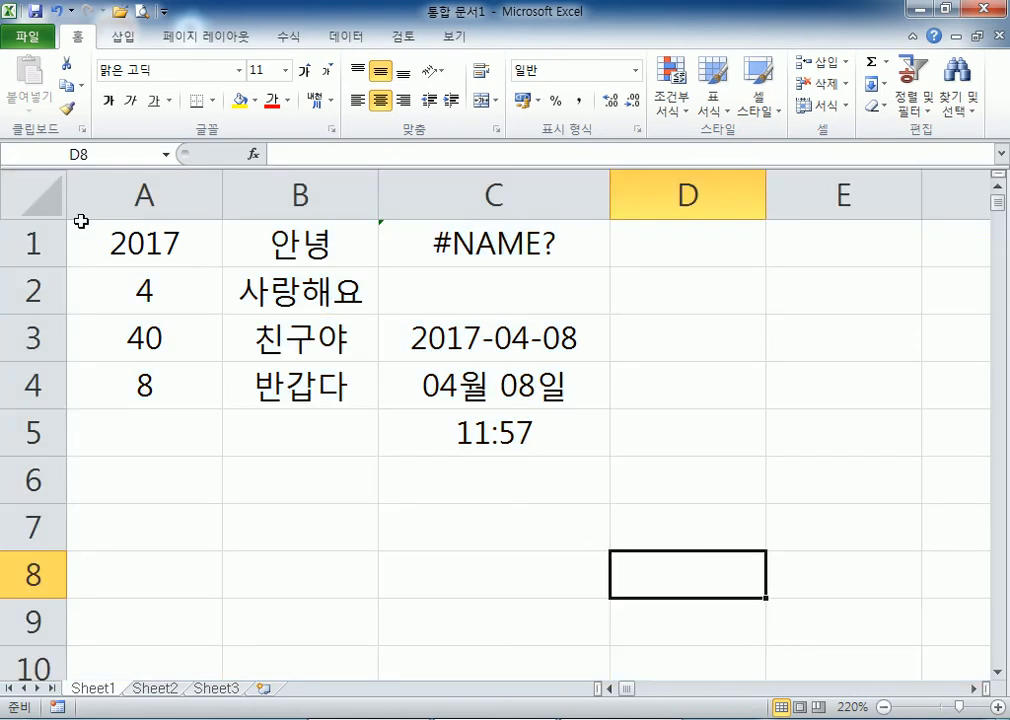
Step: Toggle centre alignment for the whole sheet off, on and off again, returning the cells to default alignment
{"action": "left_click", "coordinate": [28, 185]}
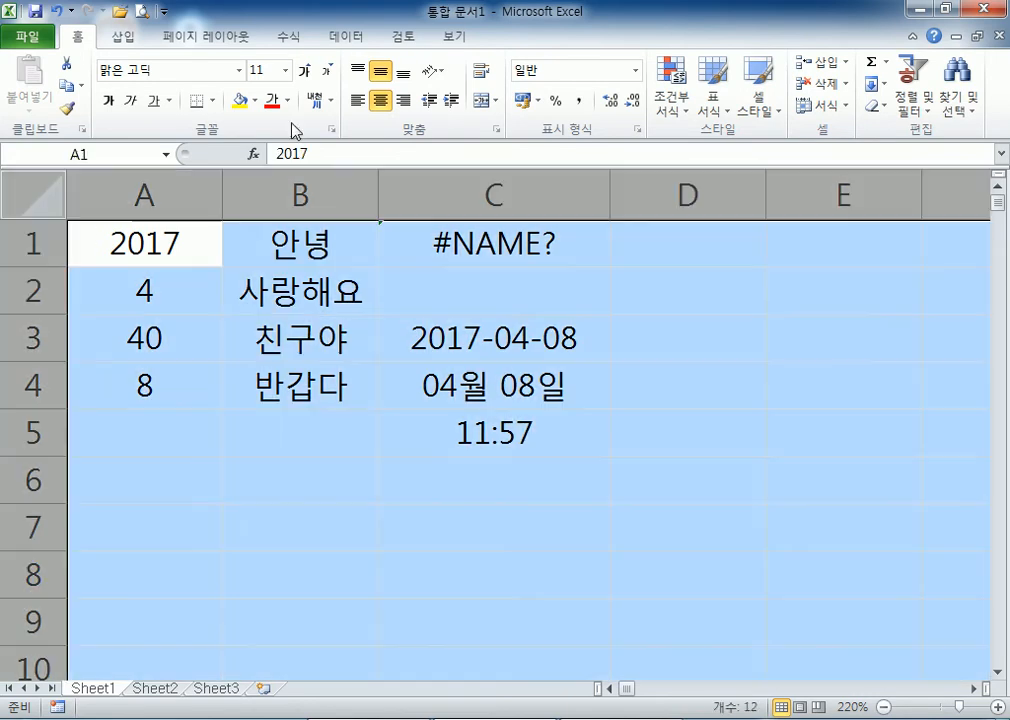
{"action": "left_click", "coordinate": [381, 101]}
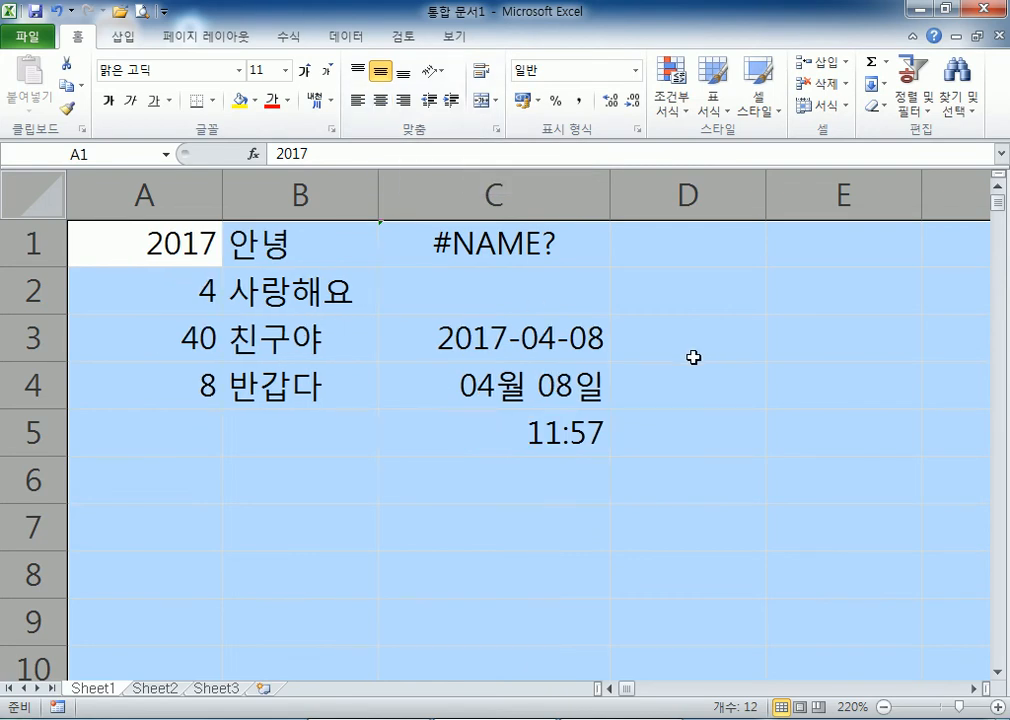
{"action": "left_click", "coordinate": [380, 101]}
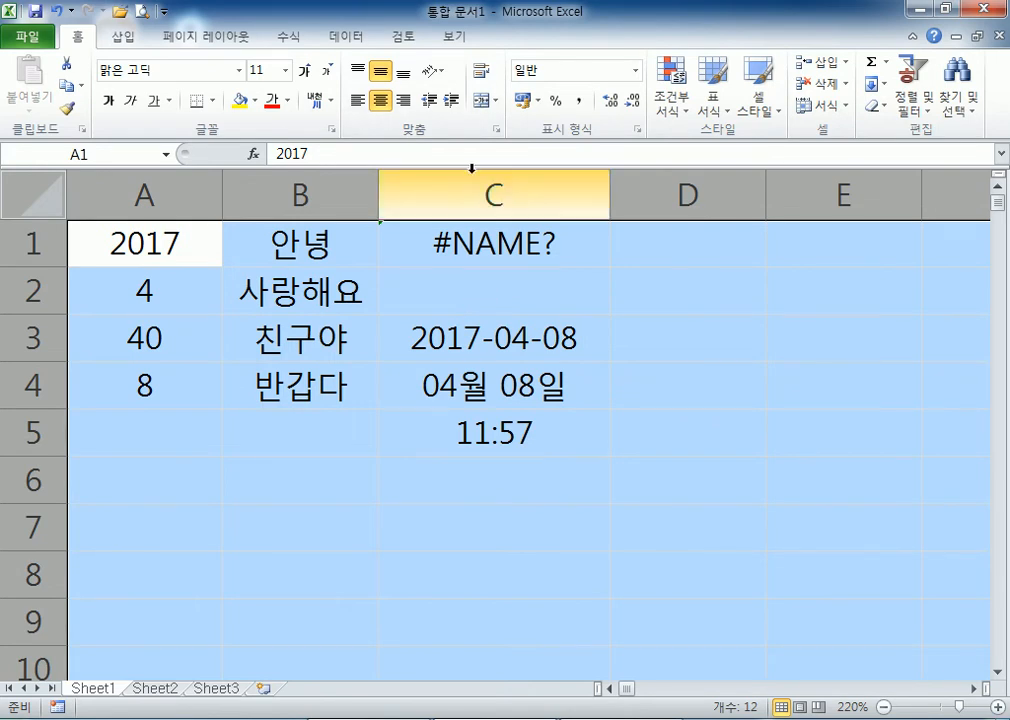
{"action": "left_click", "coordinate": [380, 101]}
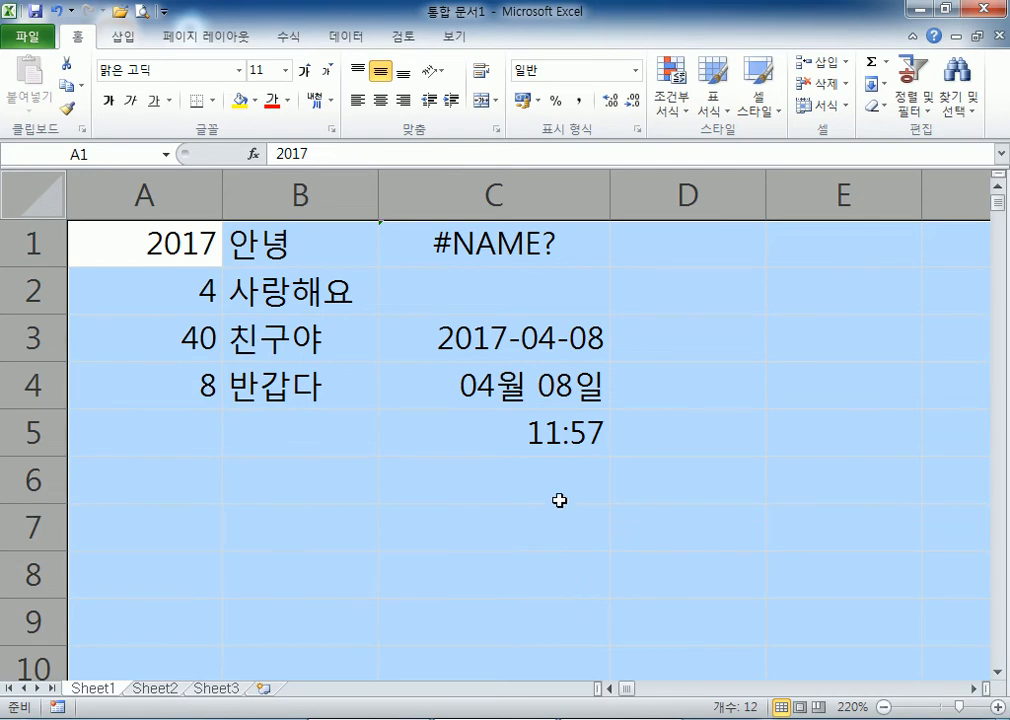
Step: Examine the default alignment of C3:C5, B1:B4 and C1, and look briefly at the Notepad note
{"action": "left_click_drag", "start_coordinate": [451, 325], "coordinate": [497, 435]}
{"action": "left_click_drag", "start_coordinate": [338, 248], "coordinate": [354, 376]}
{"action": "left_click", "coordinate": [474, 237]}
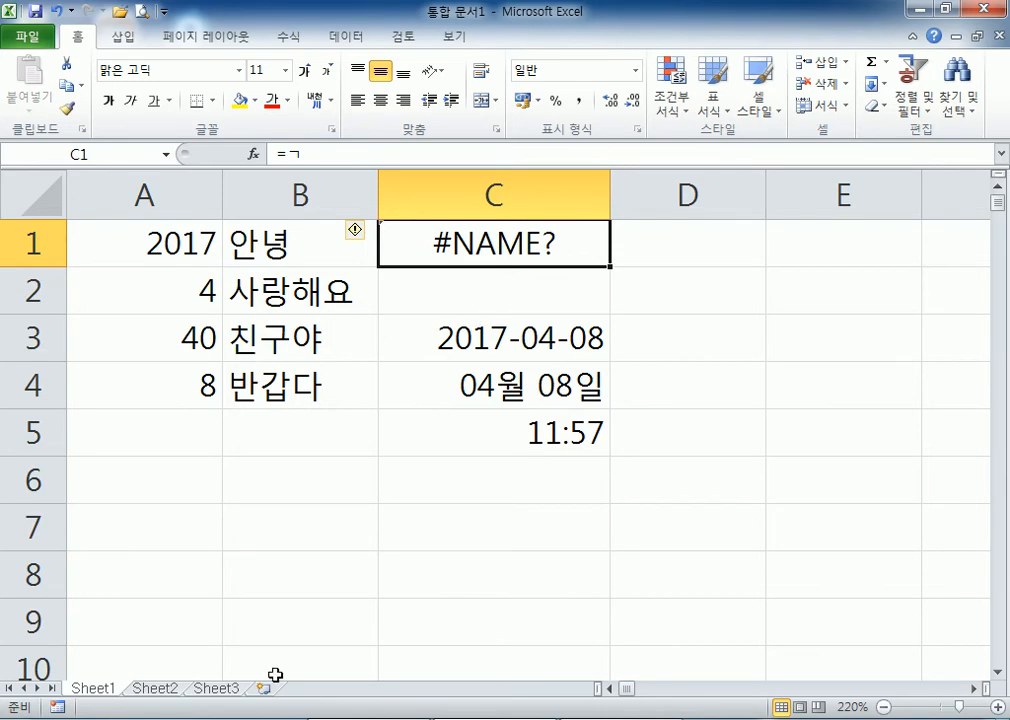
{"action": "left_click", "coordinate": [370, 718]}
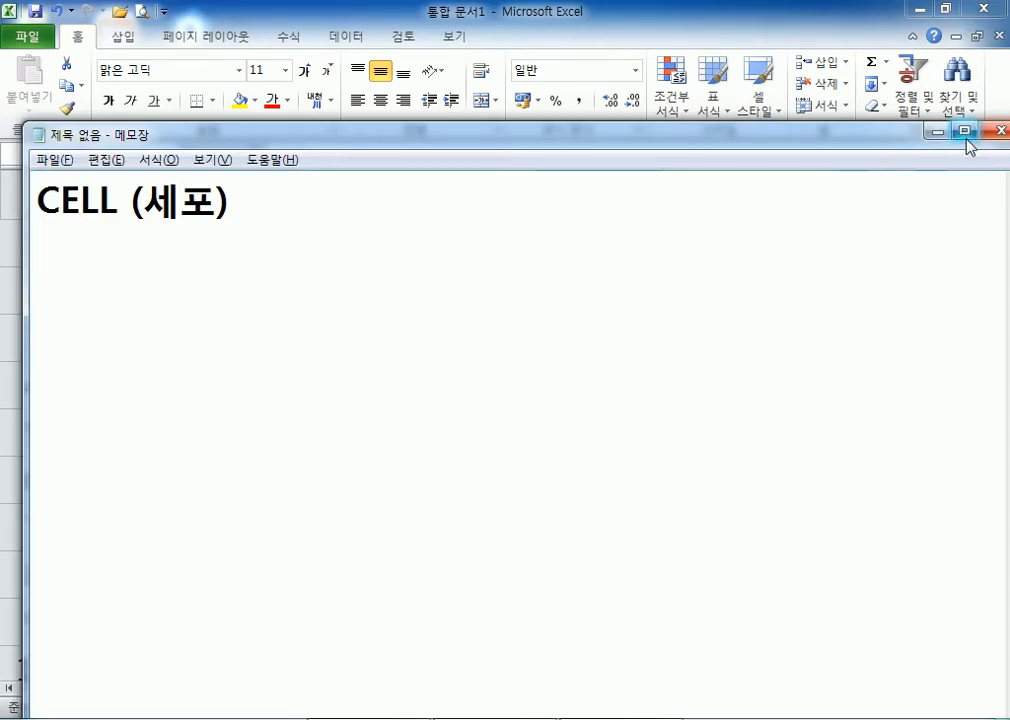
{"action": "left_click", "coordinate": [935, 132]}
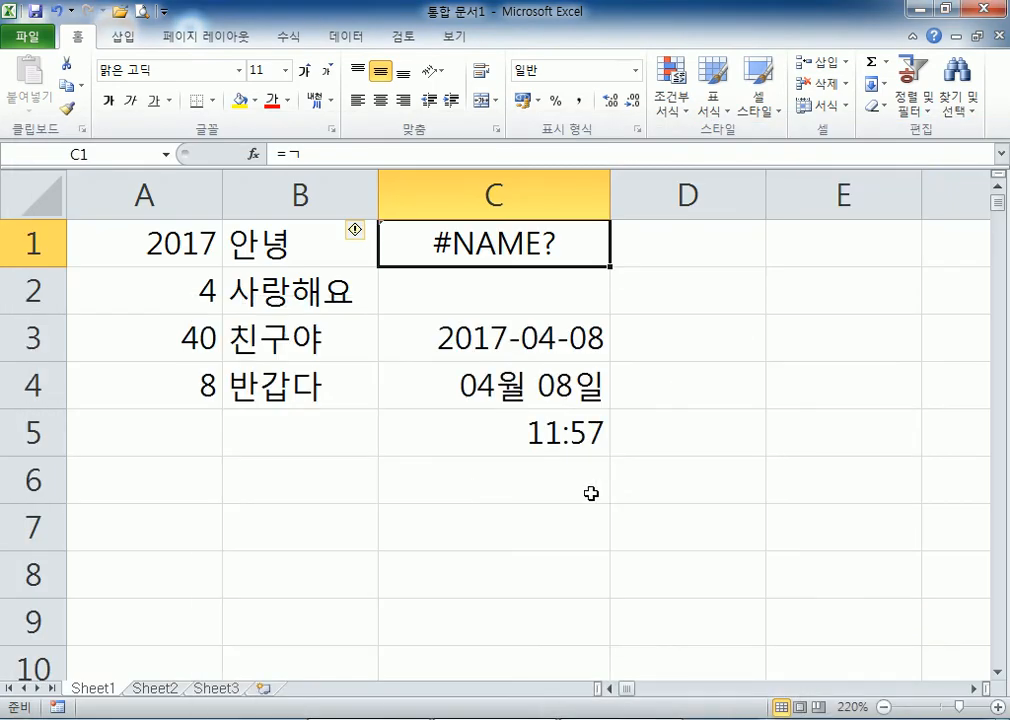
Step: Try right alignment and centre alignment on the whole sheet, clearing each of them again
{"action": "left_click", "coordinate": [47, 198]}
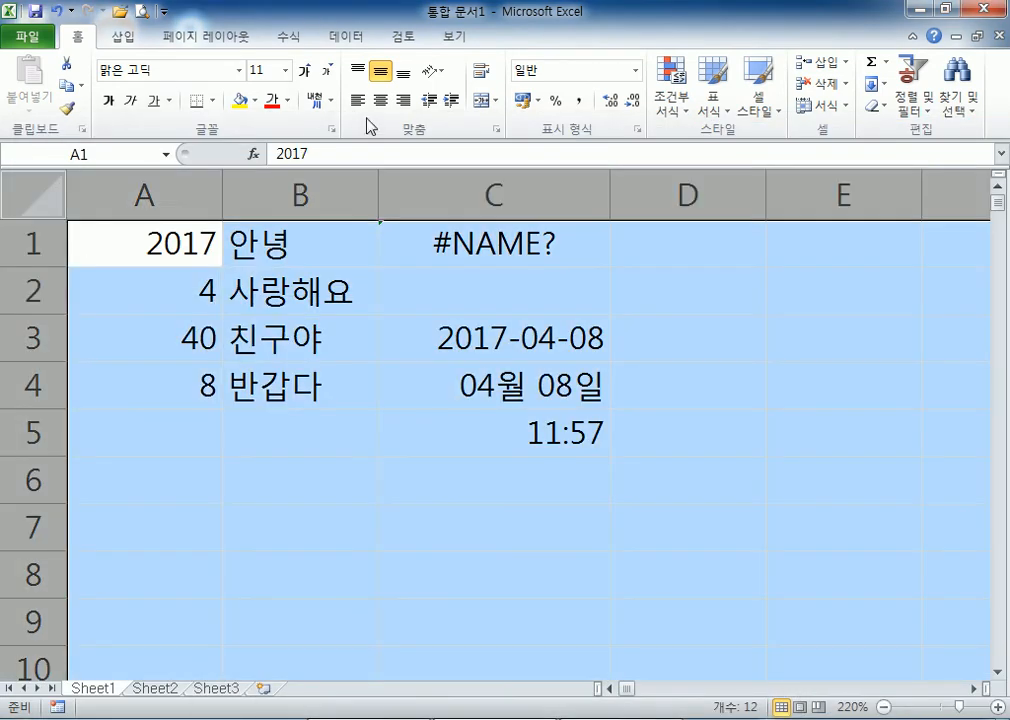
{"action": "left_click", "coordinate": [403, 101]}
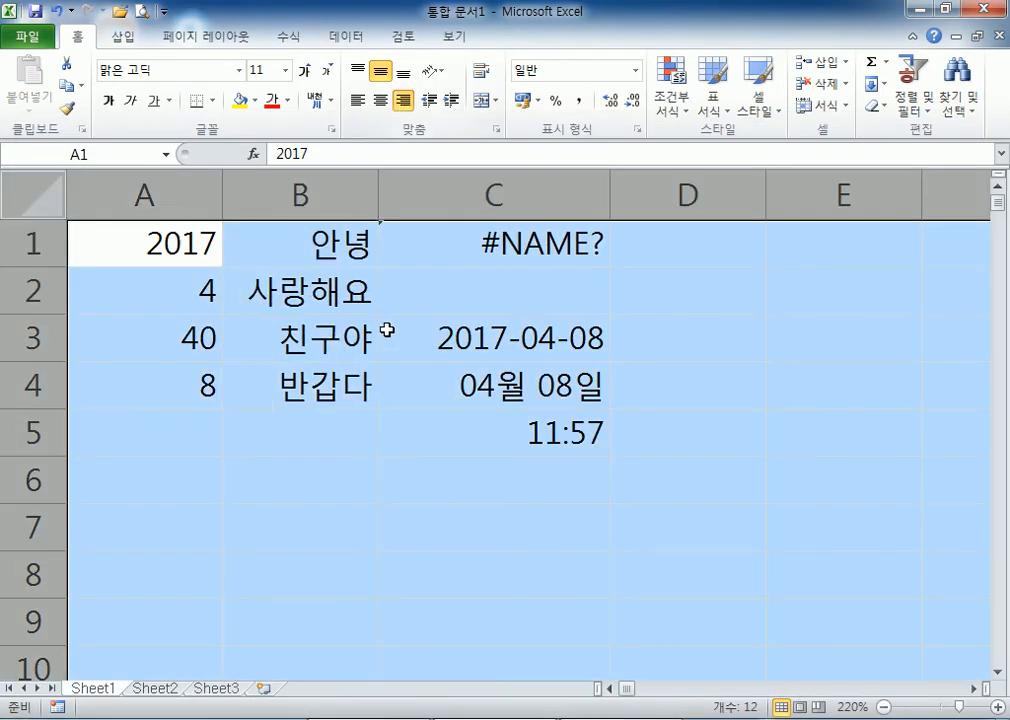
{"action": "left_click", "coordinate": [402, 101]}
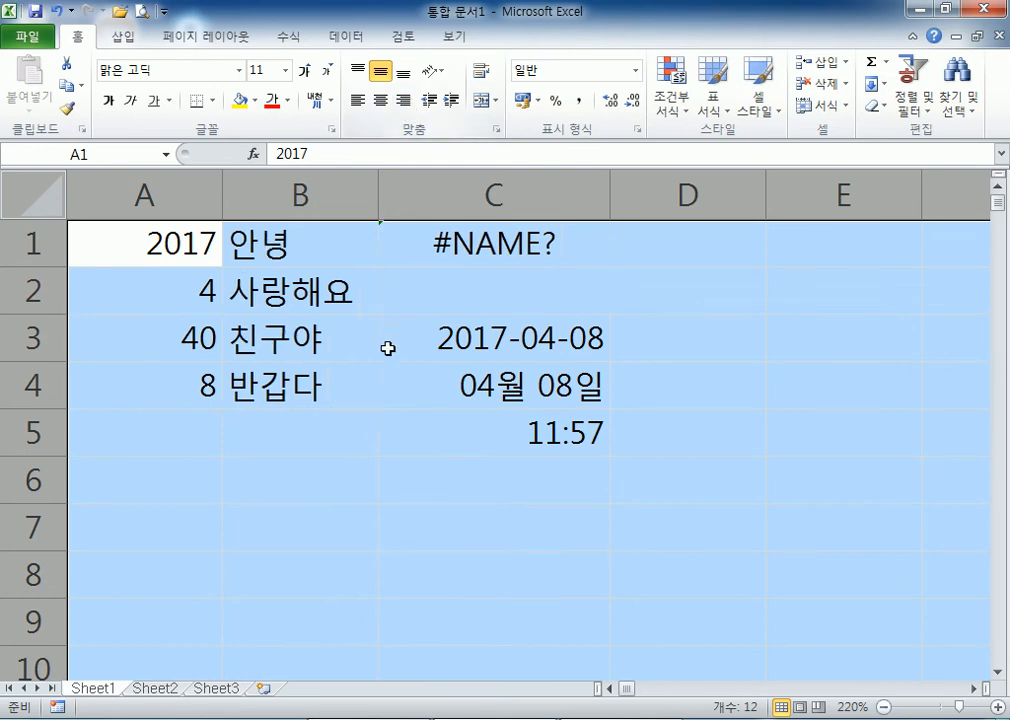
{"action": "left_click", "coordinate": [380, 100]}
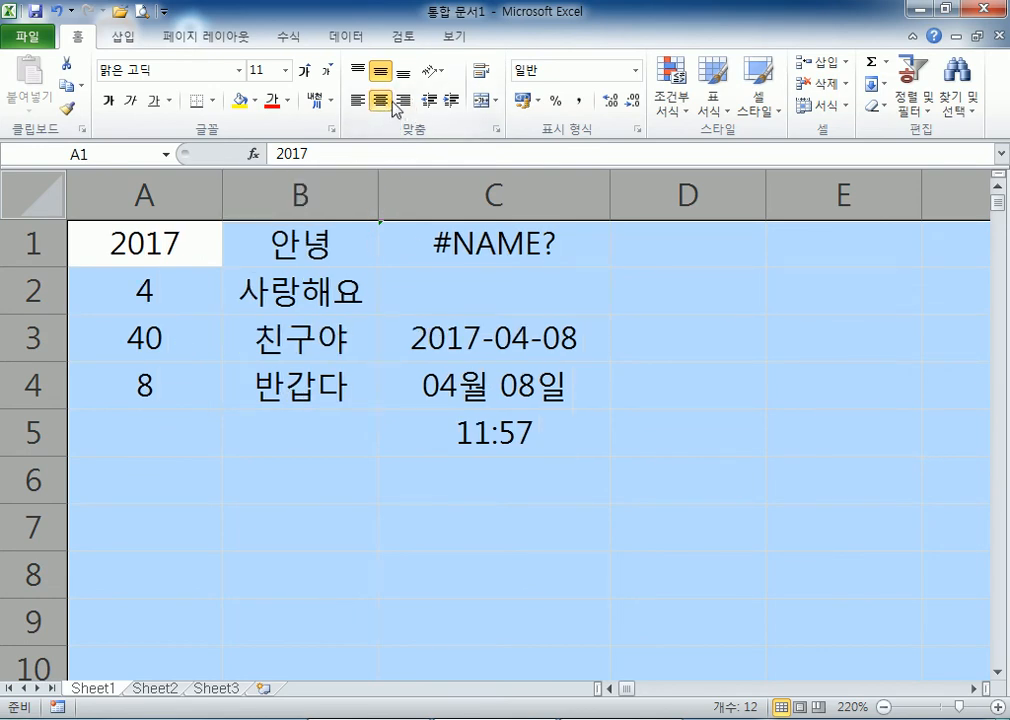
{"action": "left_click", "coordinate": [383, 101]}
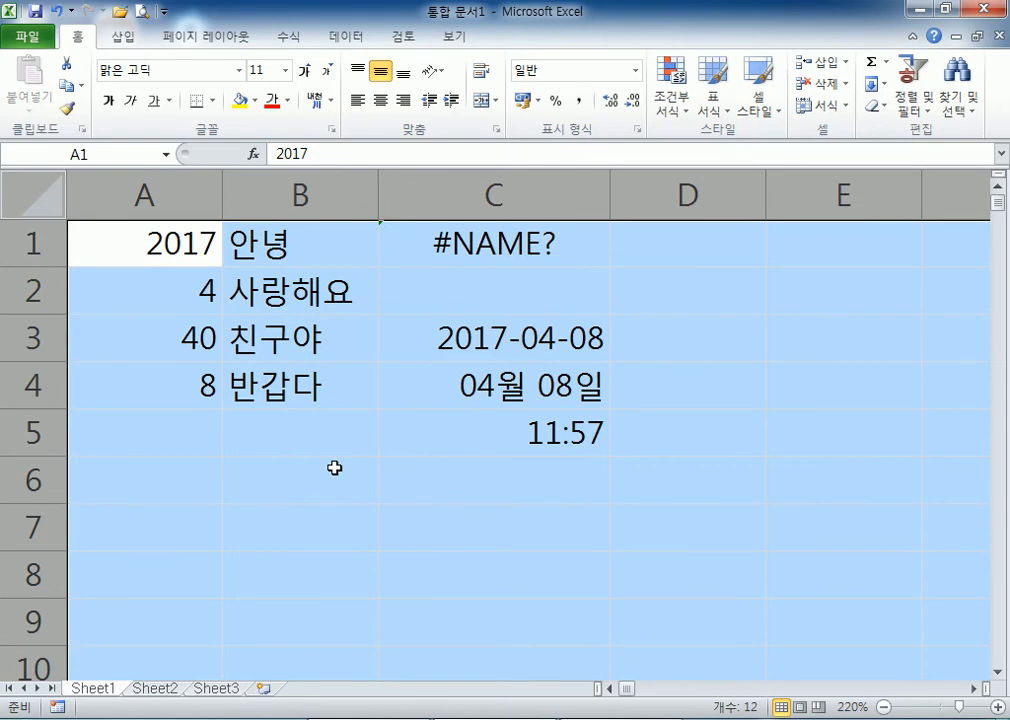
{"action": "left_click", "coordinate": [265, 478]}
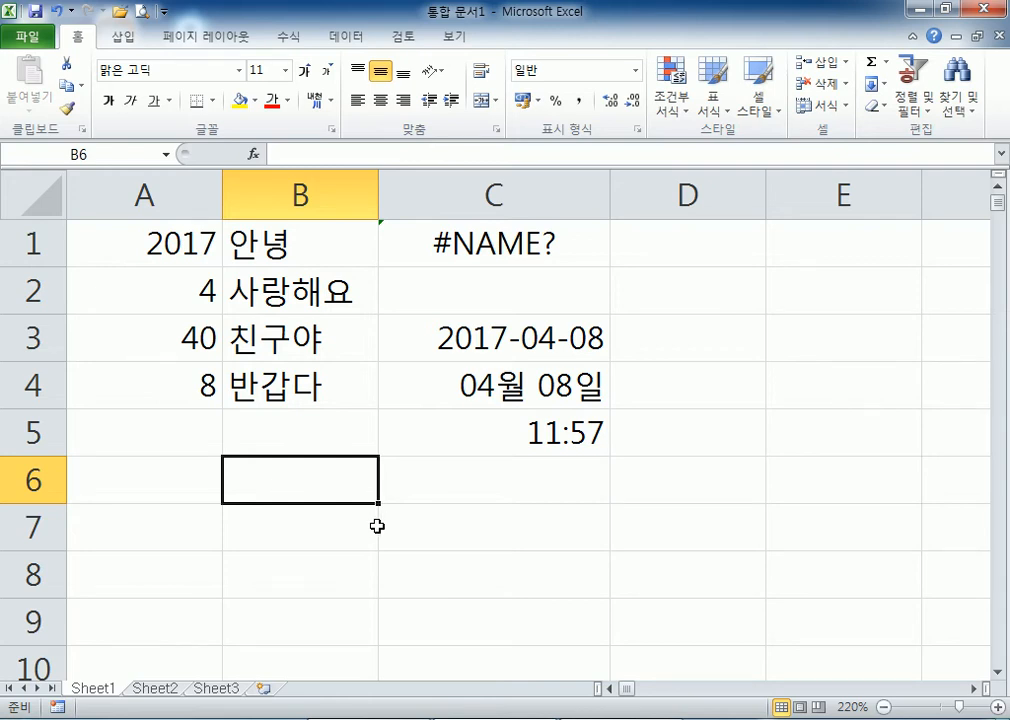
Step: Try selecting the empty cell block E2:H9 and clear the selection
{"action": "scroll", "coordinate": [342, 491], "scroll_direction": "down", "scroll_amount": 6}
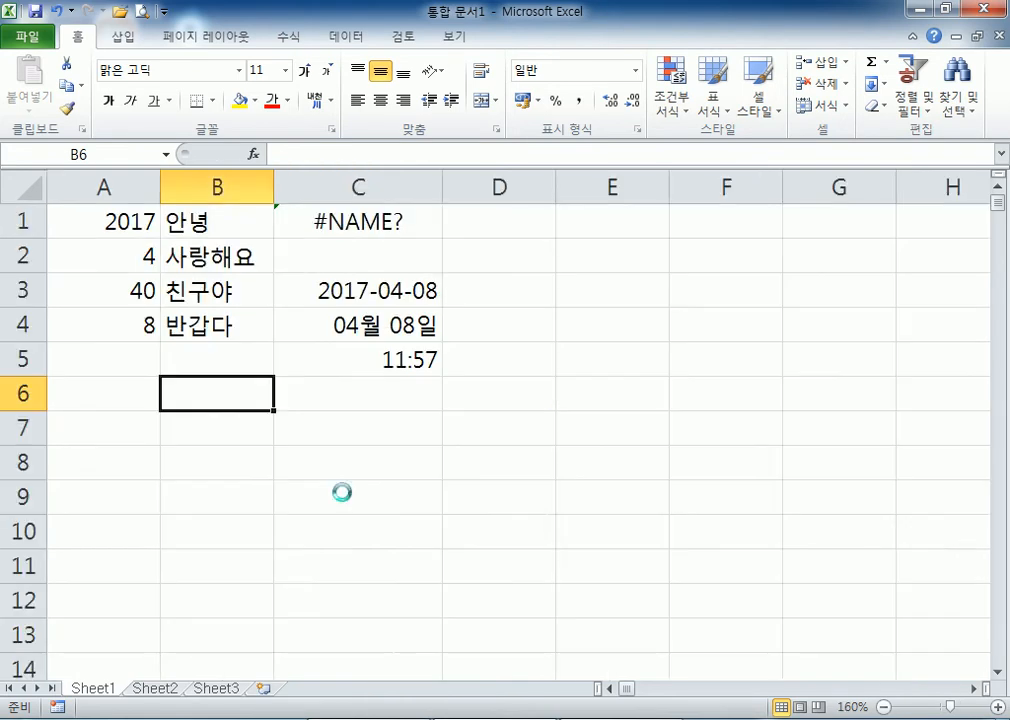
{"action": "scroll", "coordinate": [355, 411], "scroll_direction": "down", "scroll_amount": 1}
{"action": "scroll", "coordinate": [355, 411], "scroll_direction": "down", "scroll_amount": 2}
{"action": "scroll", "coordinate": [446, 352], "scroll_direction": "up", "scroll_amount": 3}
{"action": "left_click_drag", "start_coordinate": [503, 237], "coordinate": [784, 449]}
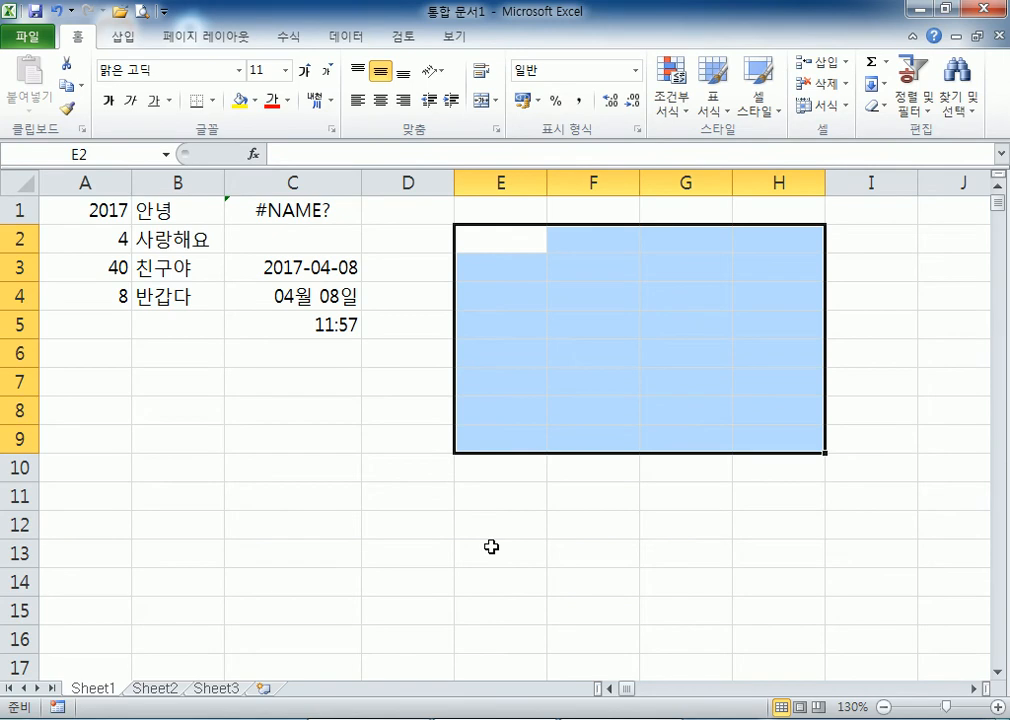
{"action": "left_click_drag", "start_coordinate": [496, 241], "coordinate": [792, 436]}
{"action": "left_click", "coordinate": [329, 510]}
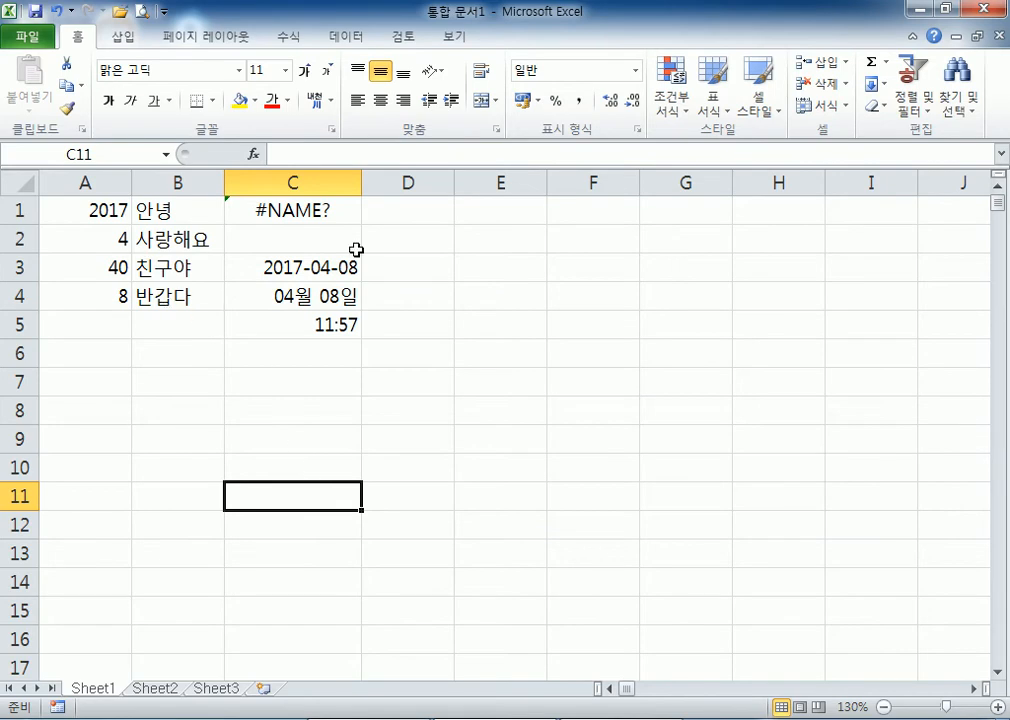
Step: Move the date from cell C3 to F3 and widen column F enough to show the full date
{"action": "left_click", "coordinate": [568, 236]}
{"action": "scroll", "coordinate": [531, 398], "scroll_direction": "up", "scroll_amount": 3, "text": "ctrl"}
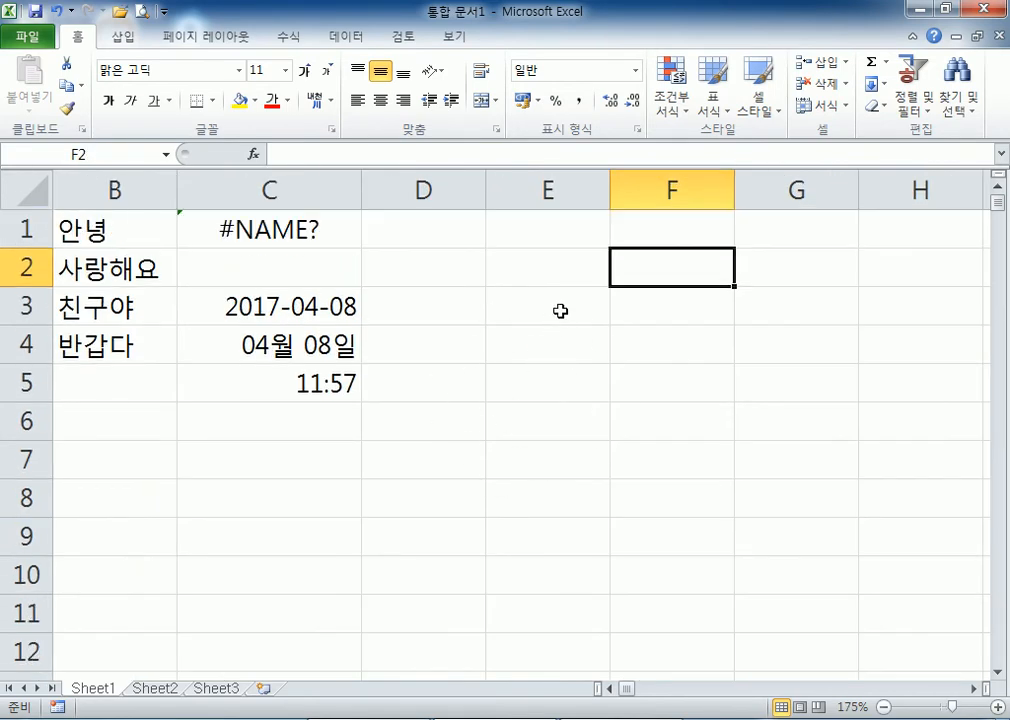
{"action": "left_click", "coordinate": [538, 274]}
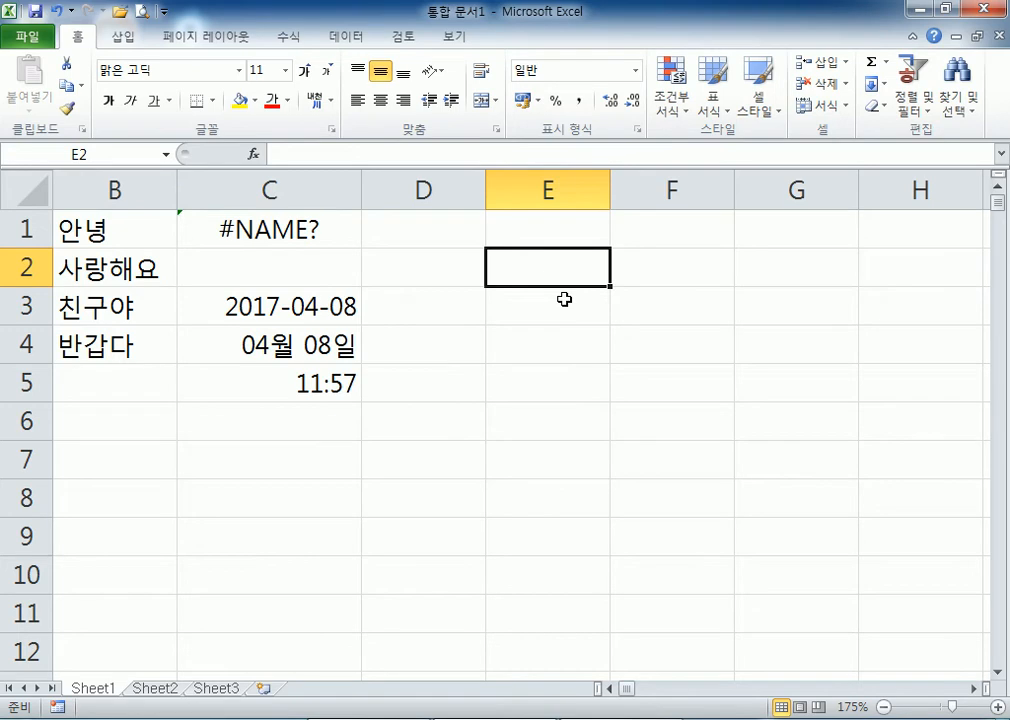
{"action": "left_click", "coordinate": [272, 305]}
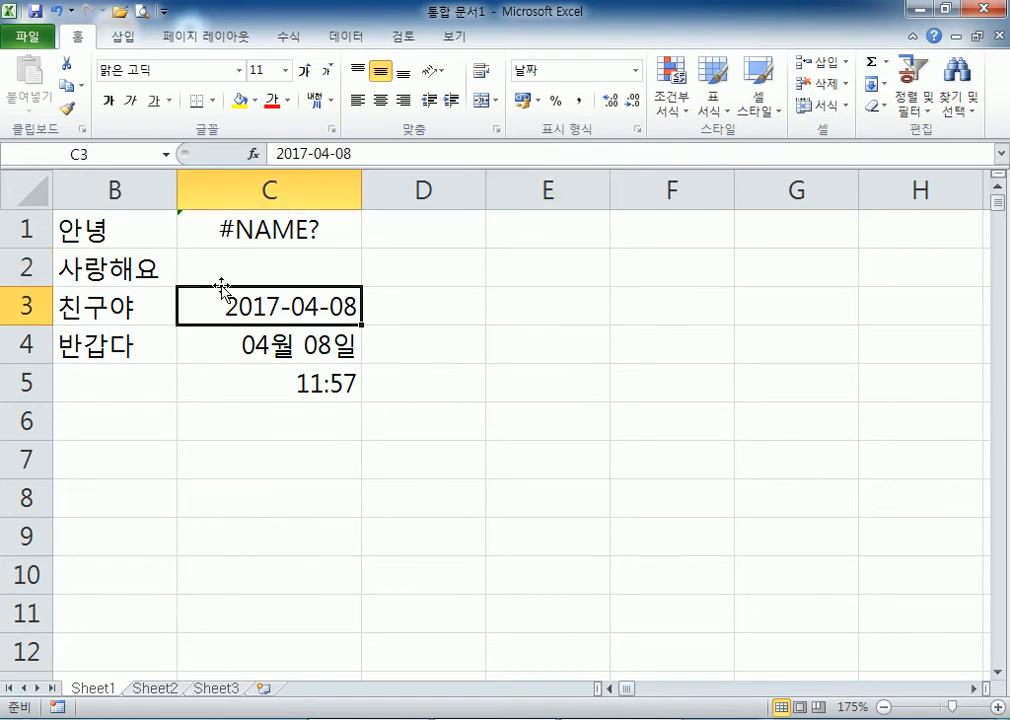
{"action": "left_click_drag", "start_coordinate": [222, 290], "coordinate": [655, 292]}
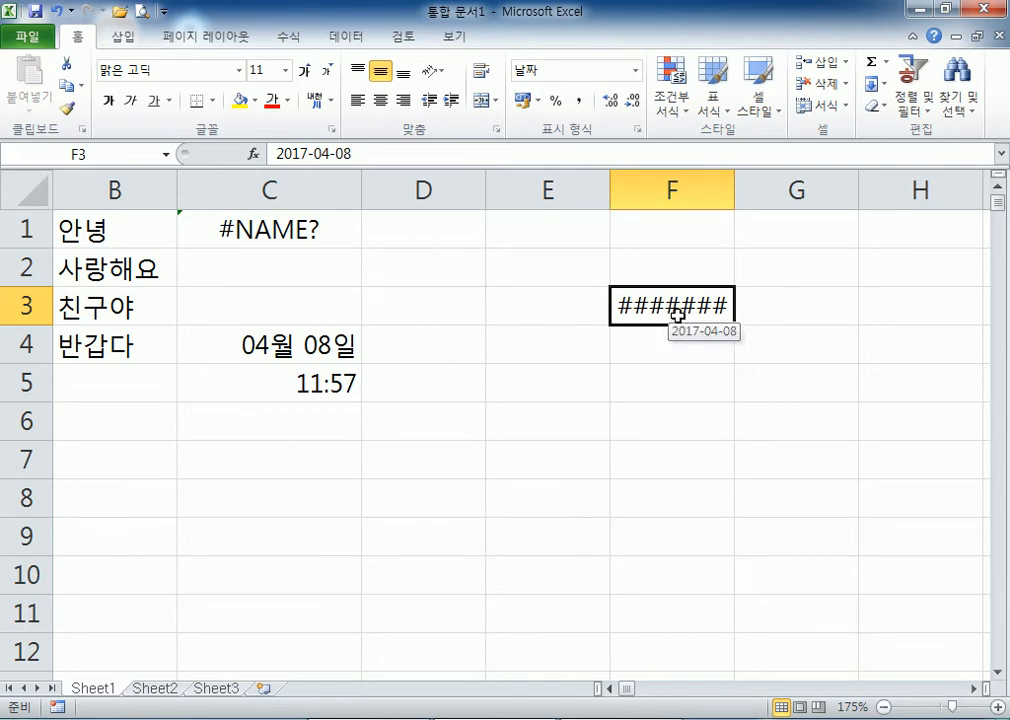
{"action": "left_click_drag", "start_coordinate": [667, 287], "coordinate": [270, 352]}
{"action": "left_click_drag", "start_coordinate": [264, 289], "coordinate": [650, 333]}
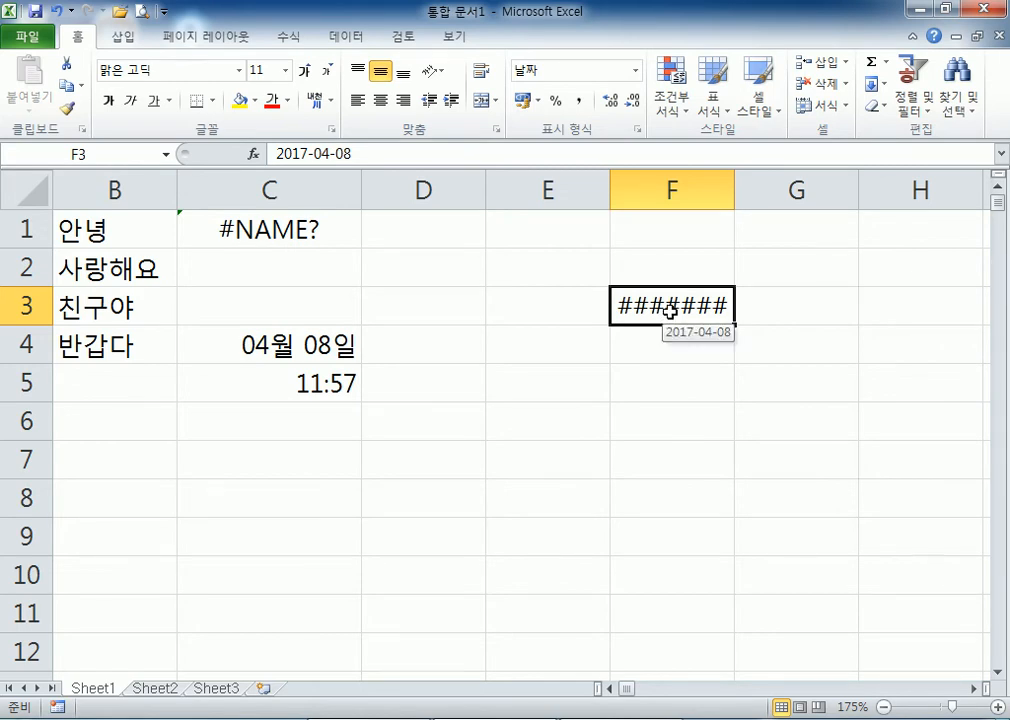
{"action": "left_click_drag", "start_coordinate": [735, 191], "coordinate": [757, 186]}
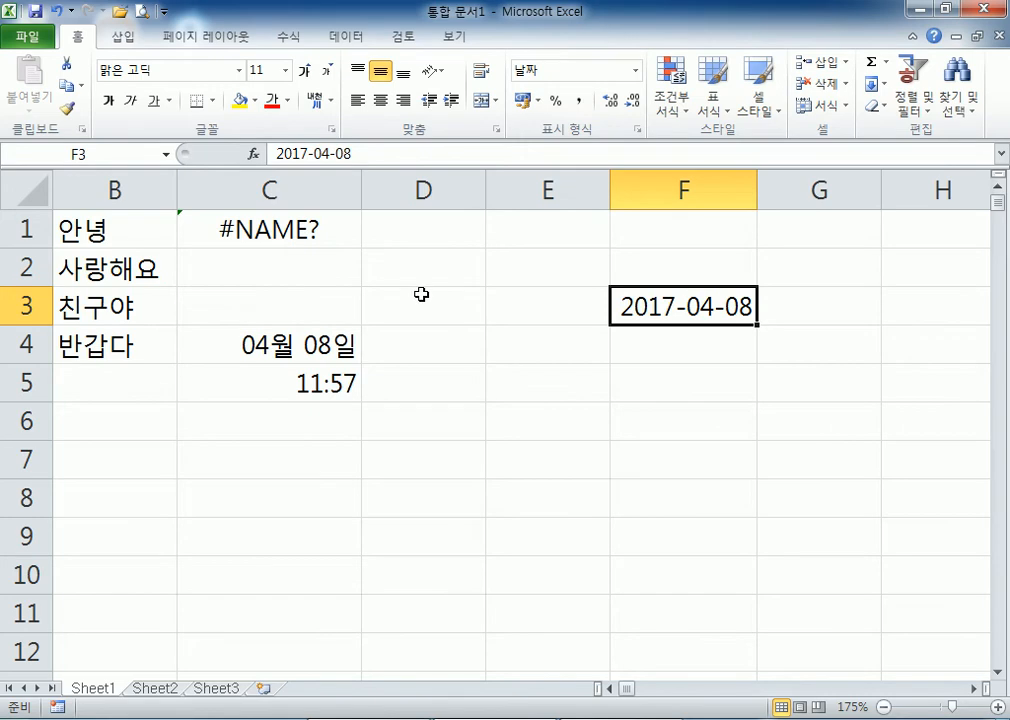
Step: Select the empty cell block E5:H13 for data entry
{"action": "scroll", "coordinate": [446, 331], "scroll_direction": "down", "scroll_amount": 3}
{"action": "scroll", "coordinate": [451, 358], "scroll_direction": "up", "scroll_amount": 2}
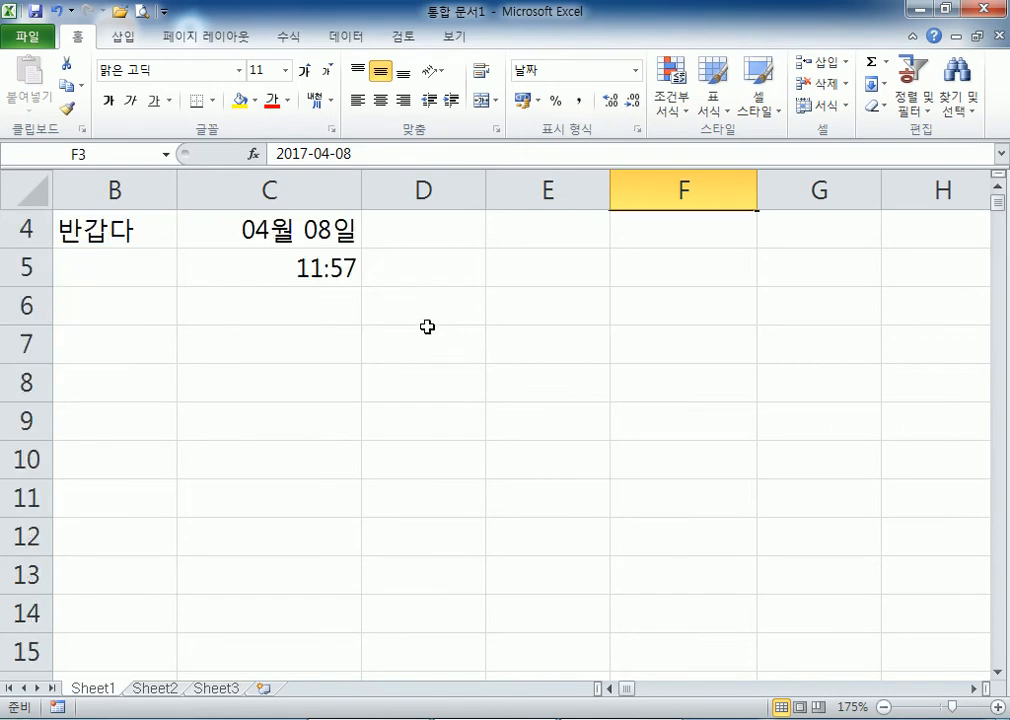
{"action": "left_click", "coordinate": [300, 267]}
{"action": "left_click_drag", "start_coordinate": [227, 291], "coordinate": [261, 266]}
{"action": "left_click", "coordinate": [577, 279]}
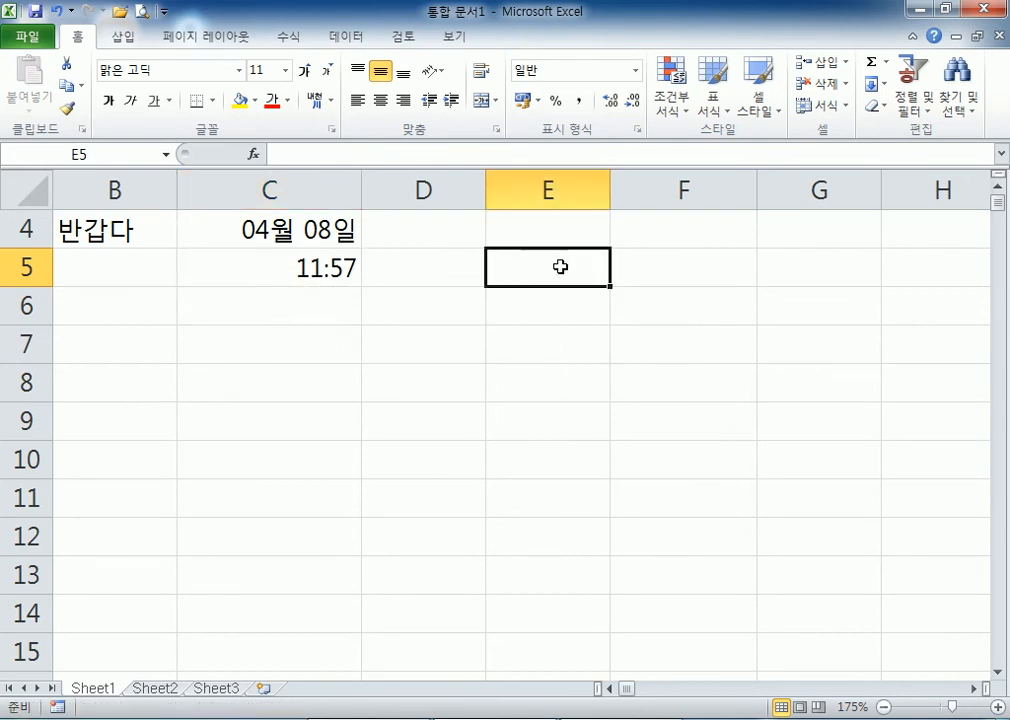
{"action": "left_click_drag", "start_coordinate": [550, 279], "coordinate": [932, 570]}
{"action": "scroll", "coordinate": [717, 478], "scroll_direction": "down", "scroll_amount": 4, "text": "ctrl"}
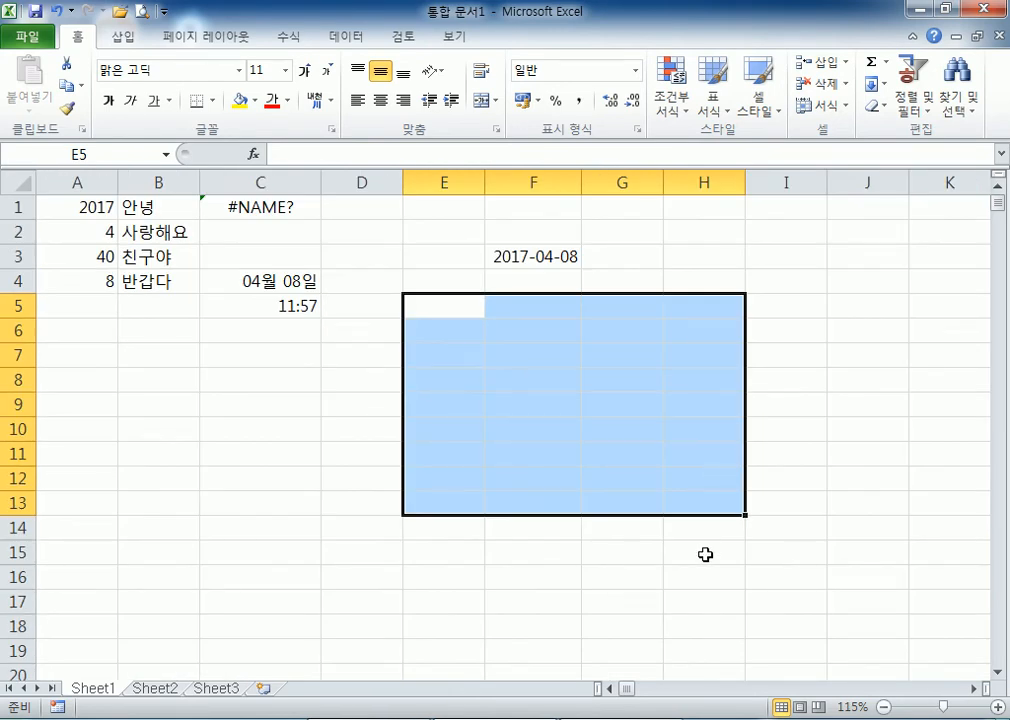
Step: Enter the text 사랑해요 in cells E5 and E6 of the selected block
{"action": "type", "text": "사랑ㅎ"}
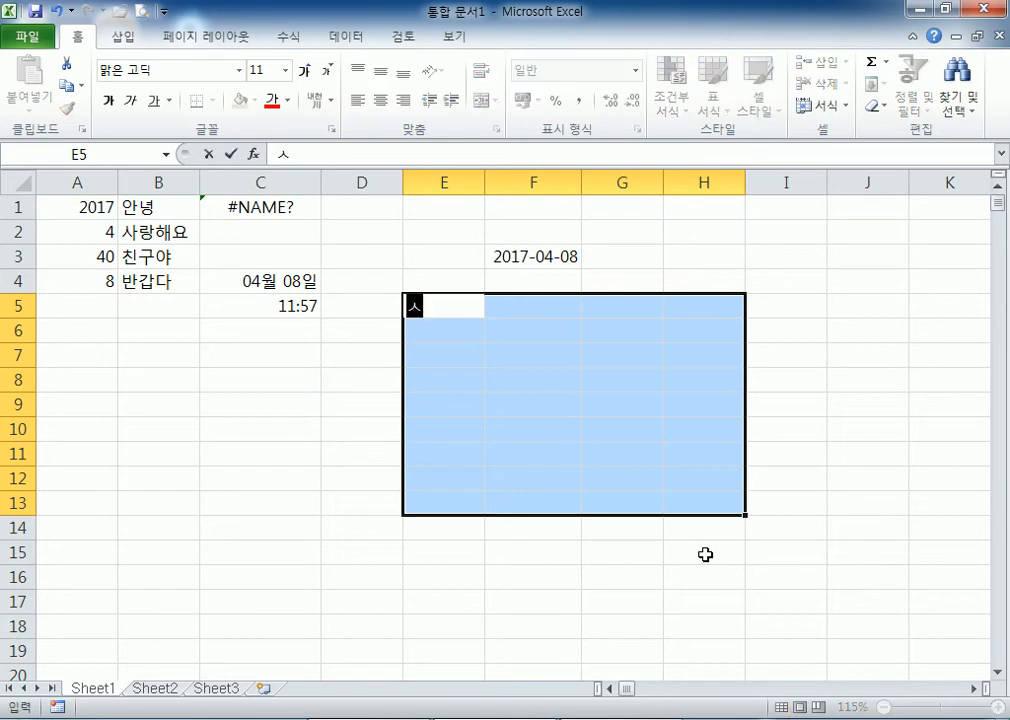
{"action": "type", "text": "ㅐ요"}
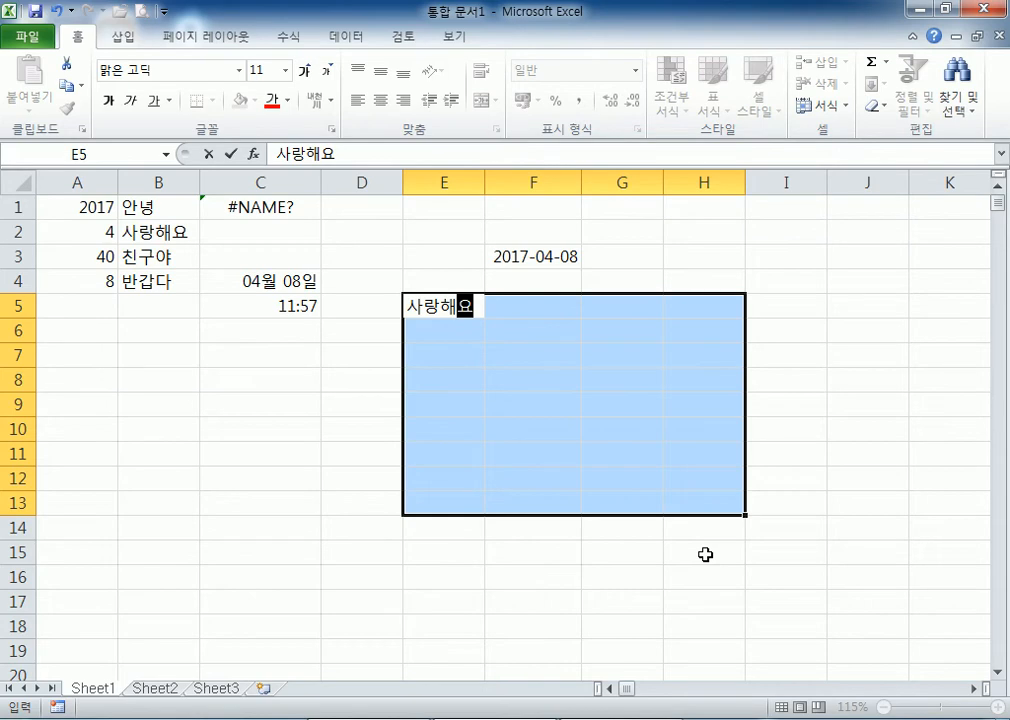
{"action": "key", "text": "Return"}
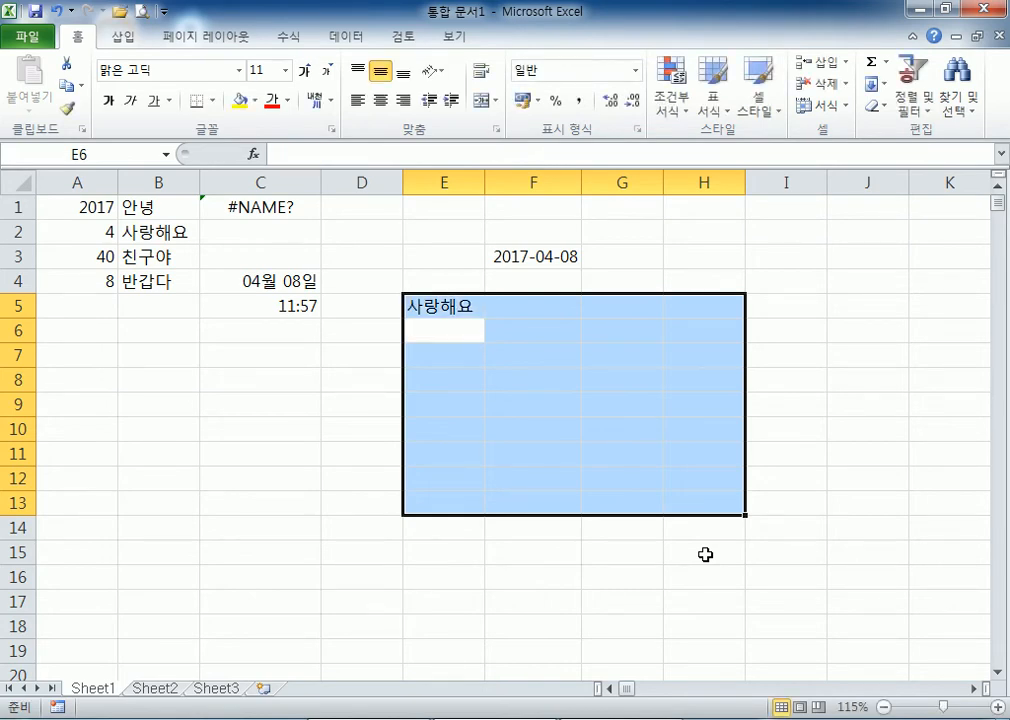
{"action": "type", "text": "사랑해요"}
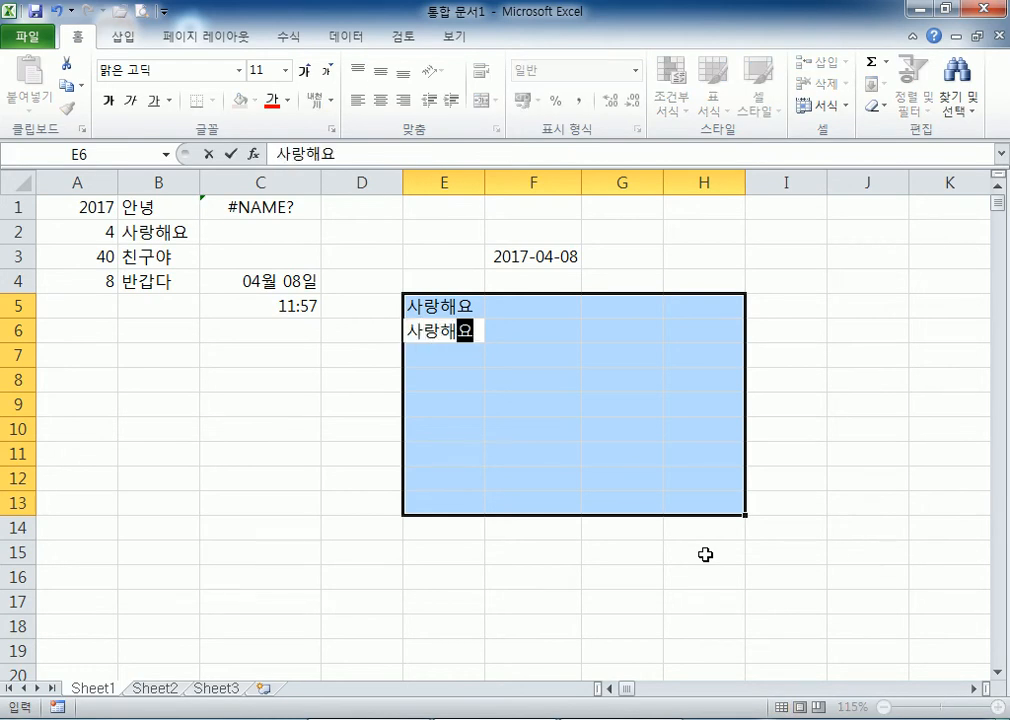
{"action": "key", "text": "Escape"}
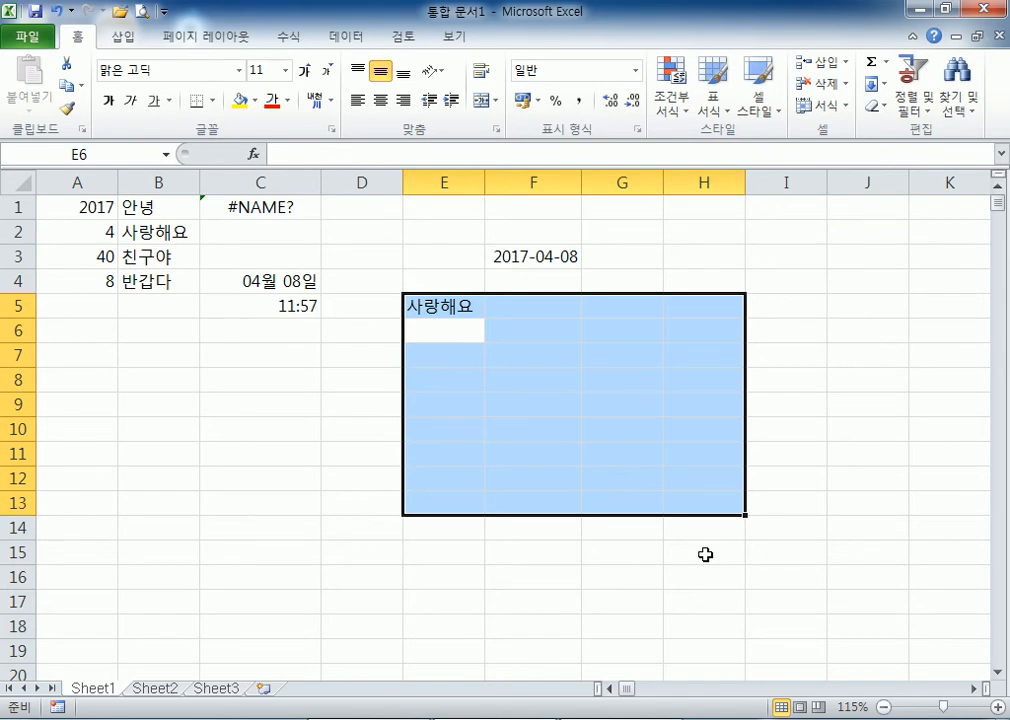
{"action": "type", "text": "사랑해요"}
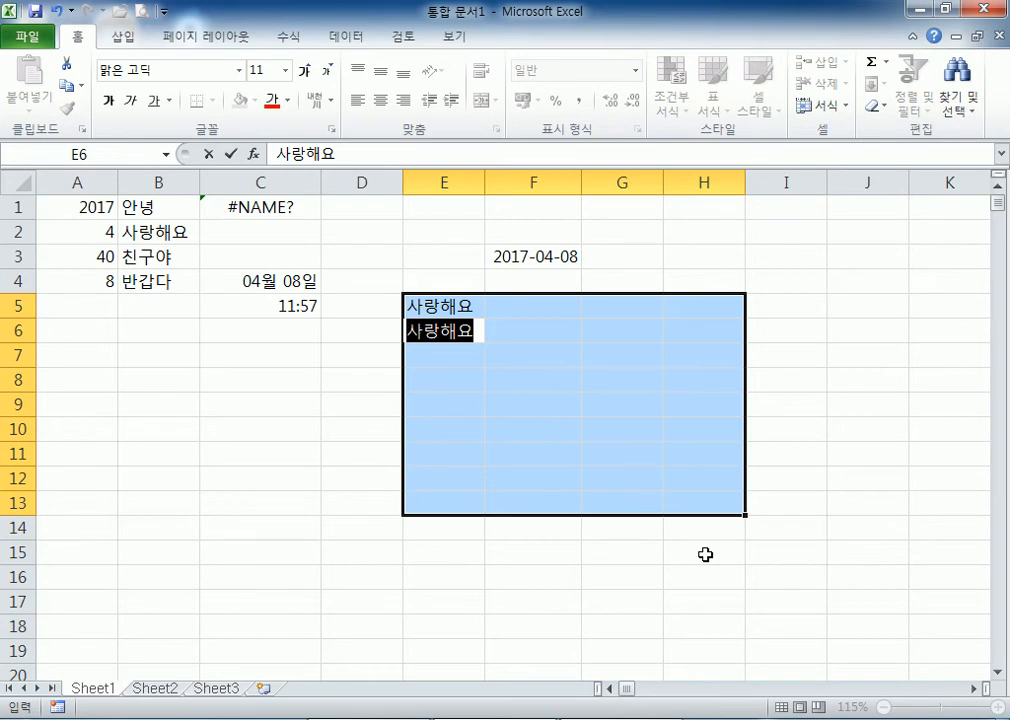
{"action": "key", "text": "Return"}
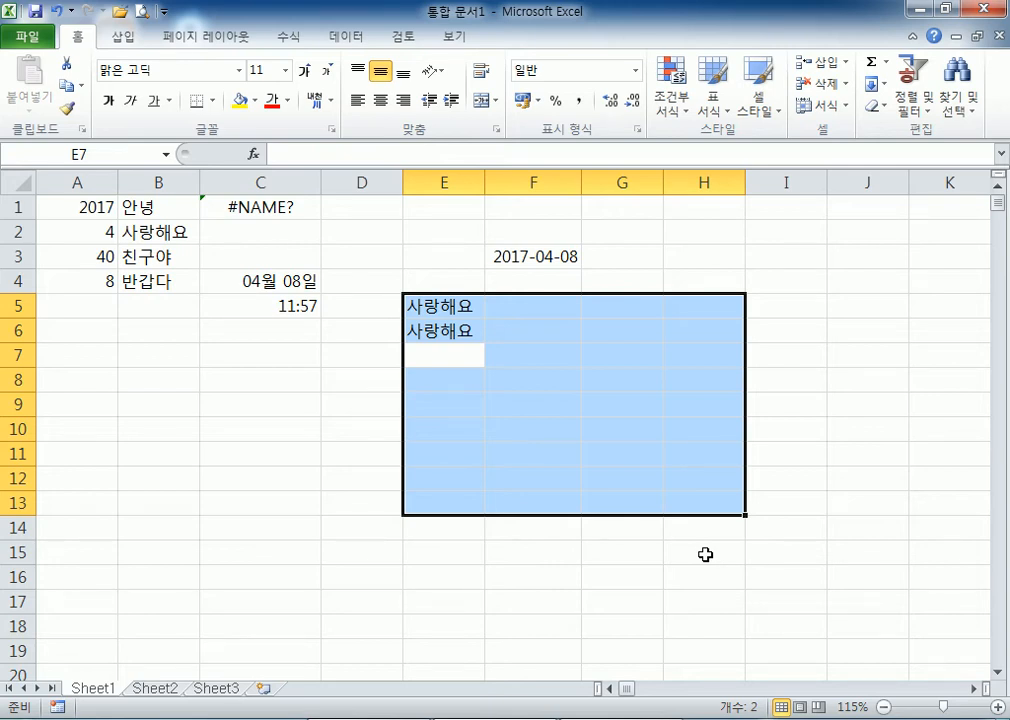
Step: Fill the whole selected block E5:H13 with the text 사랑해요 and replace every entry with 친구야
{"action": "type", "text": "사랑ㅎㅐ요"}
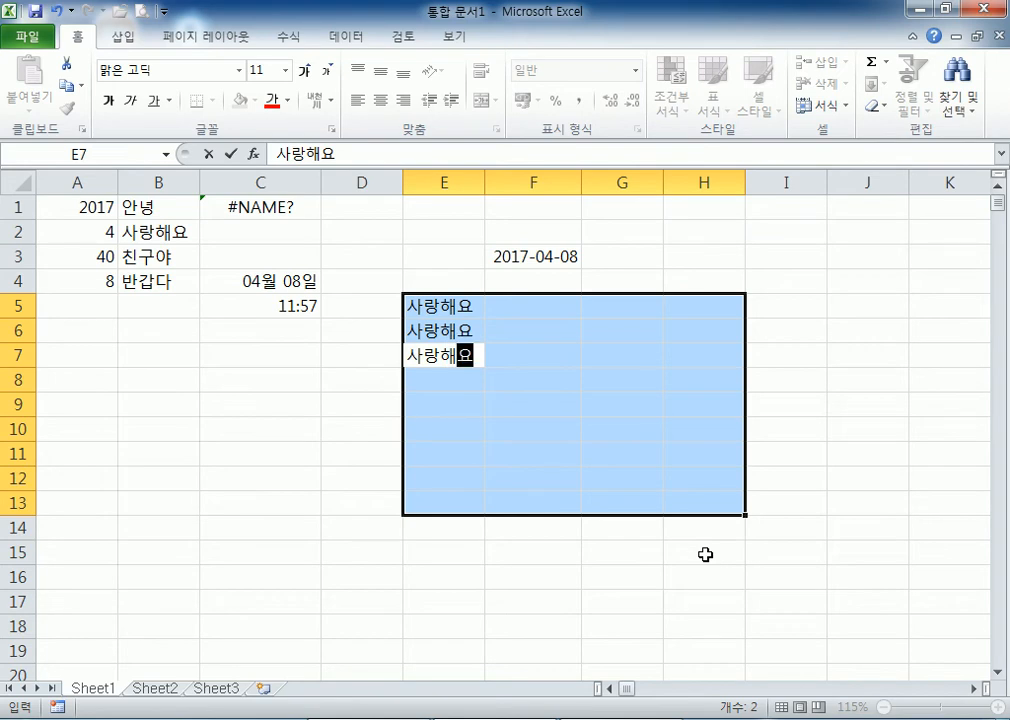
{"action": "key", "text": "ctrl+Return"}
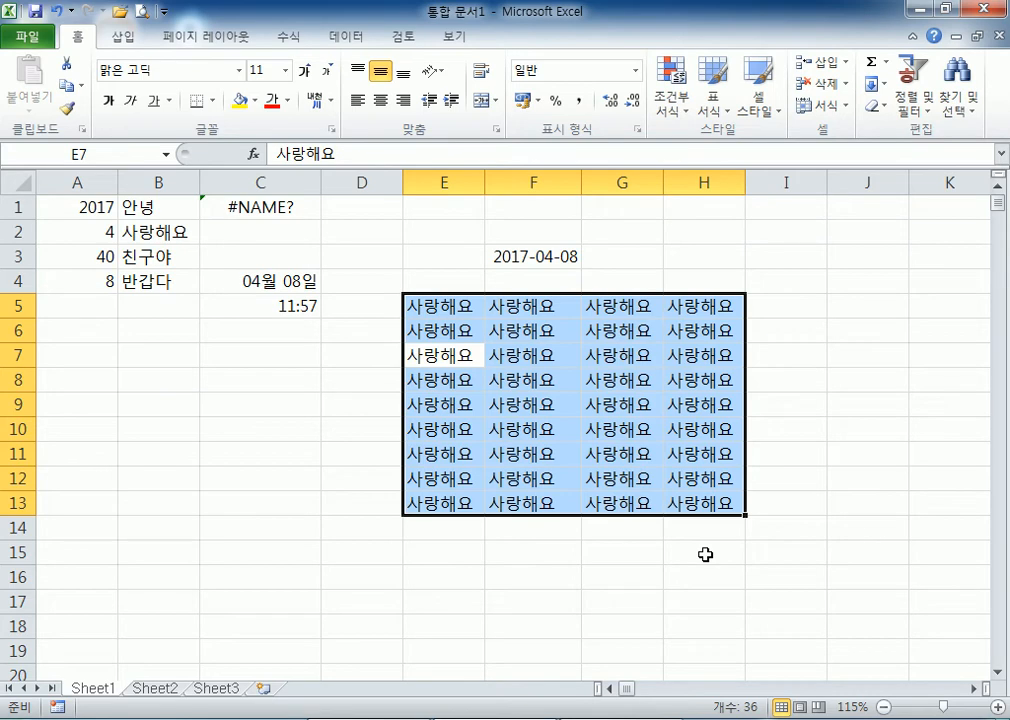
{"action": "type", "text": "친구야"}
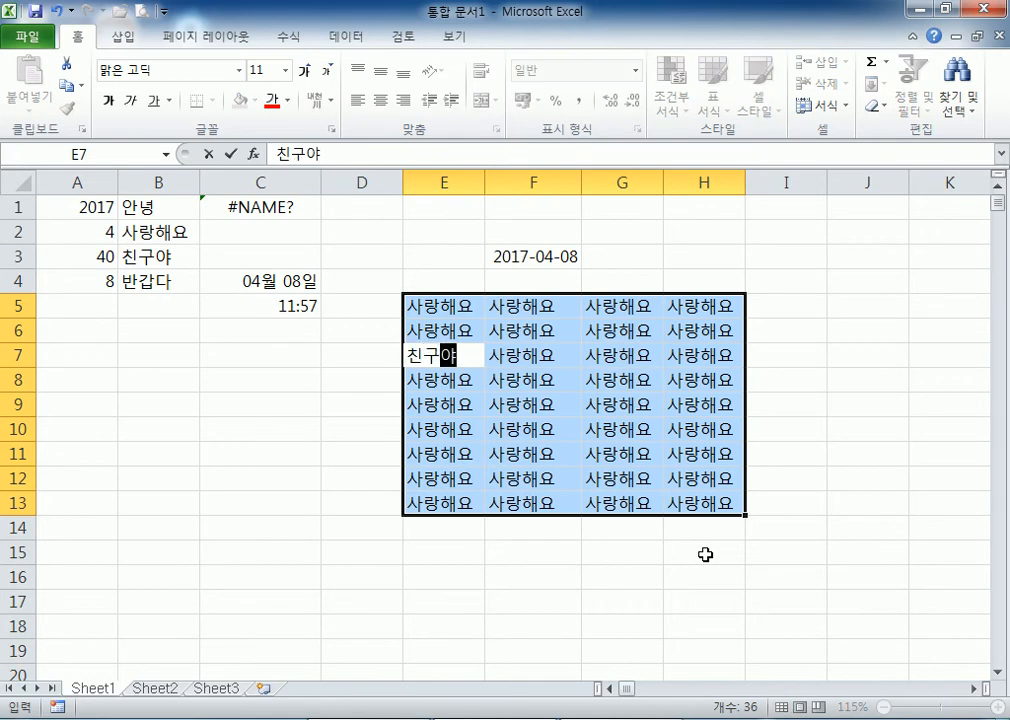
{"action": "key", "text": "ctrl+Return"}
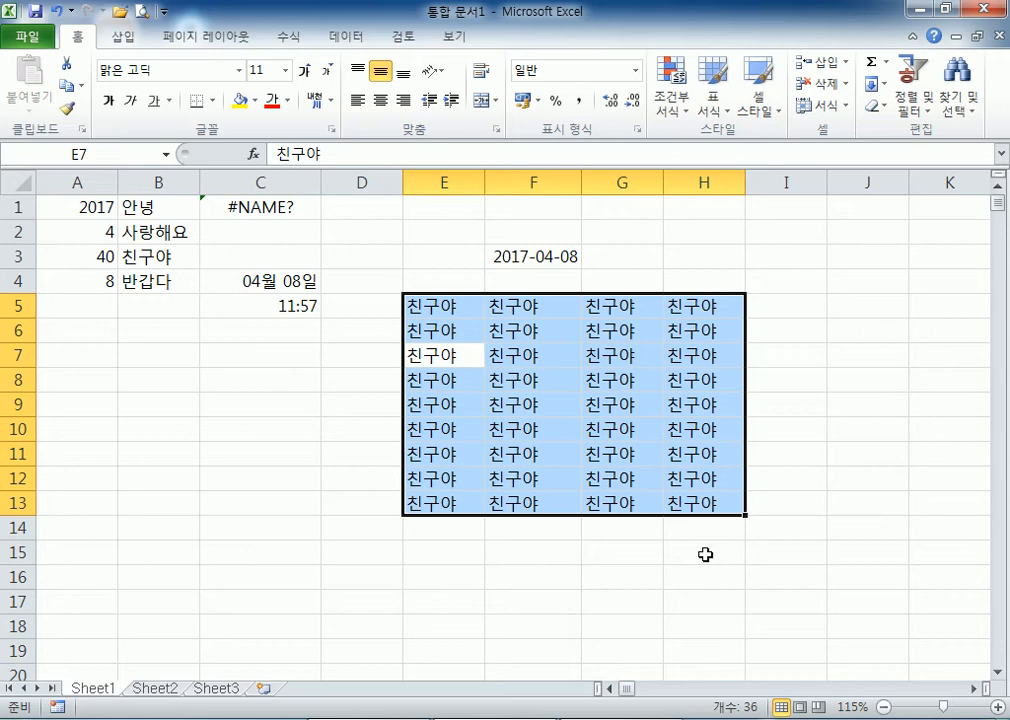
Step: Fill every cell of the empty block C17:G23 with the number 35 in a single entry
{"action": "scroll", "coordinate": [705, 554], "scroll_direction": "down", "scroll_amount": 4}
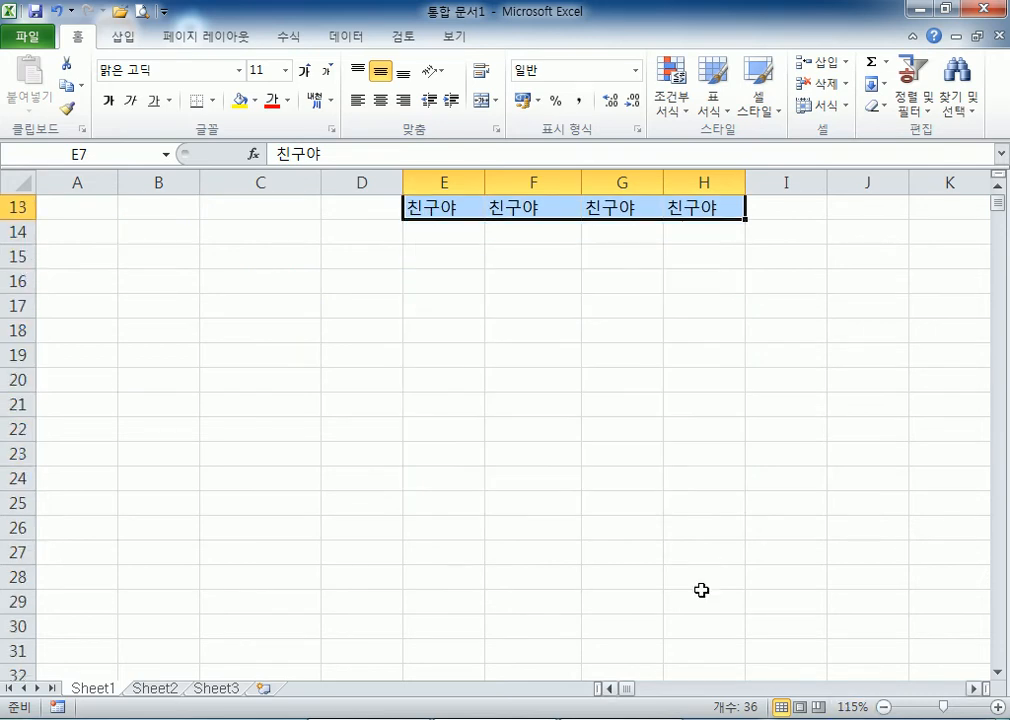
{"action": "left_click_drag", "start_coordinate": [300, 305], "coordinate": [613, 442]}
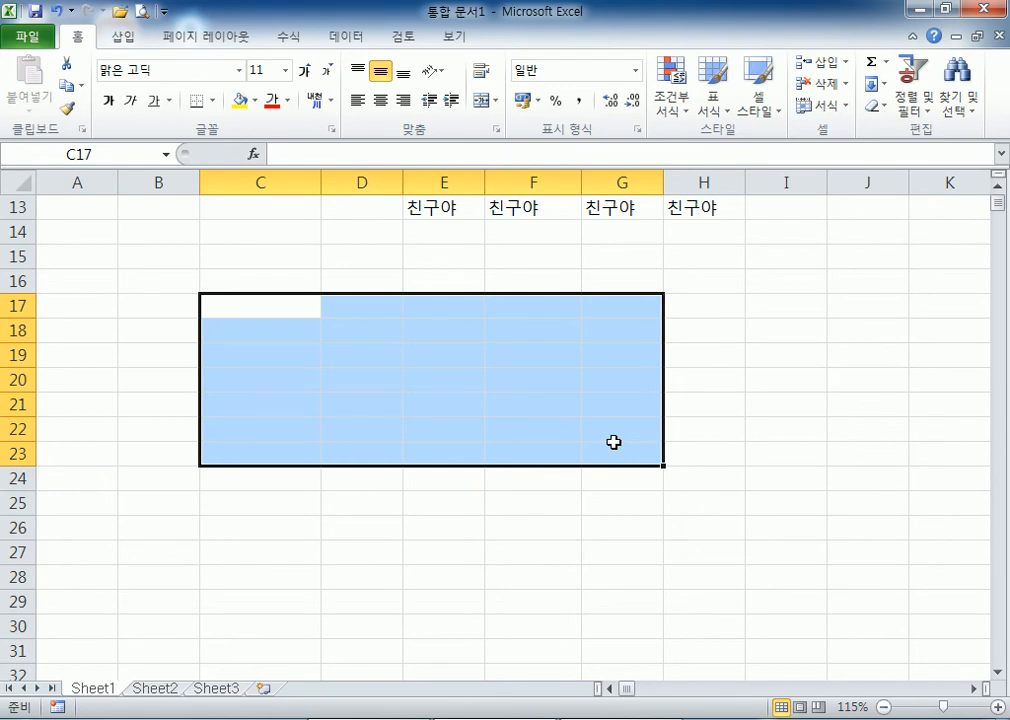
{"action": "type", "text": "35"}
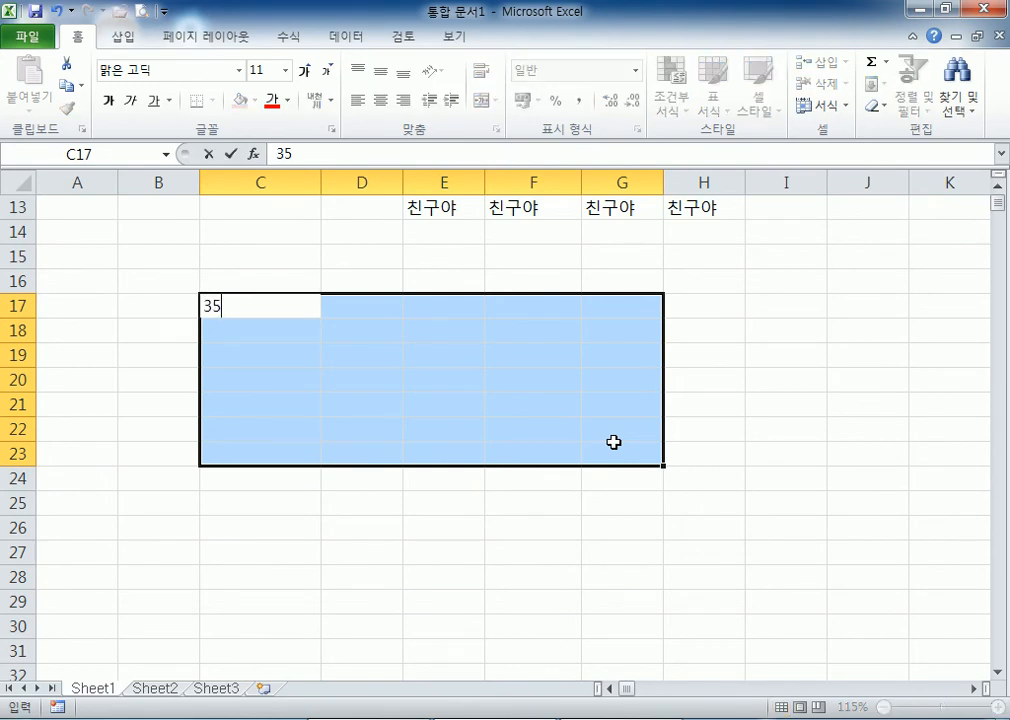
{"action": "key", "text": "ctrl+Return"}
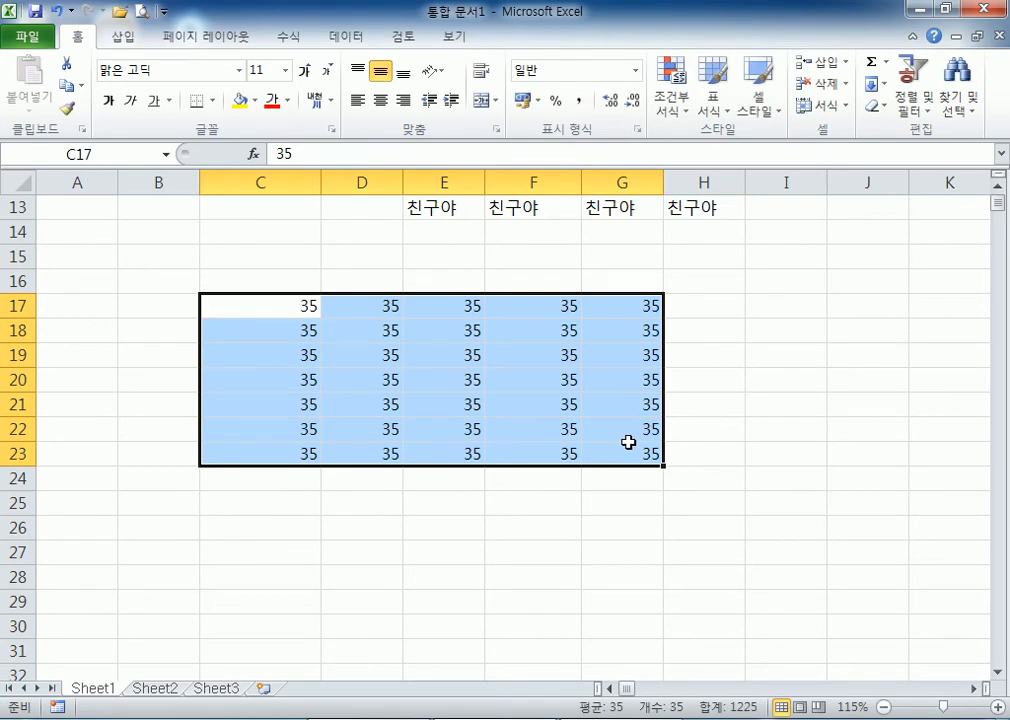
Step: Fill every cell of the empty block D30:H37 with the text 안녕 in a single entry
{"action": "scroll", "coordinate": [613, 442], "scroll_direction": "down", "scroll_amount": 5}
{"action": "left_click_drag", "start_coordinate": [330, 256], "coordinate": [712, 436]}
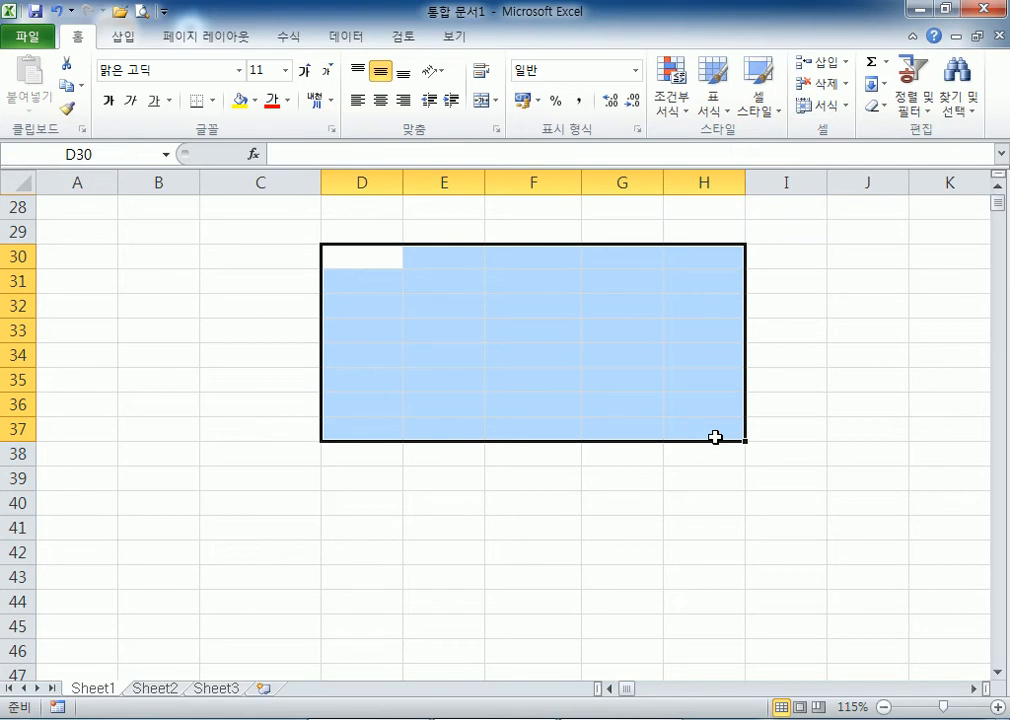
{"action": "type", "text": "안녕"}
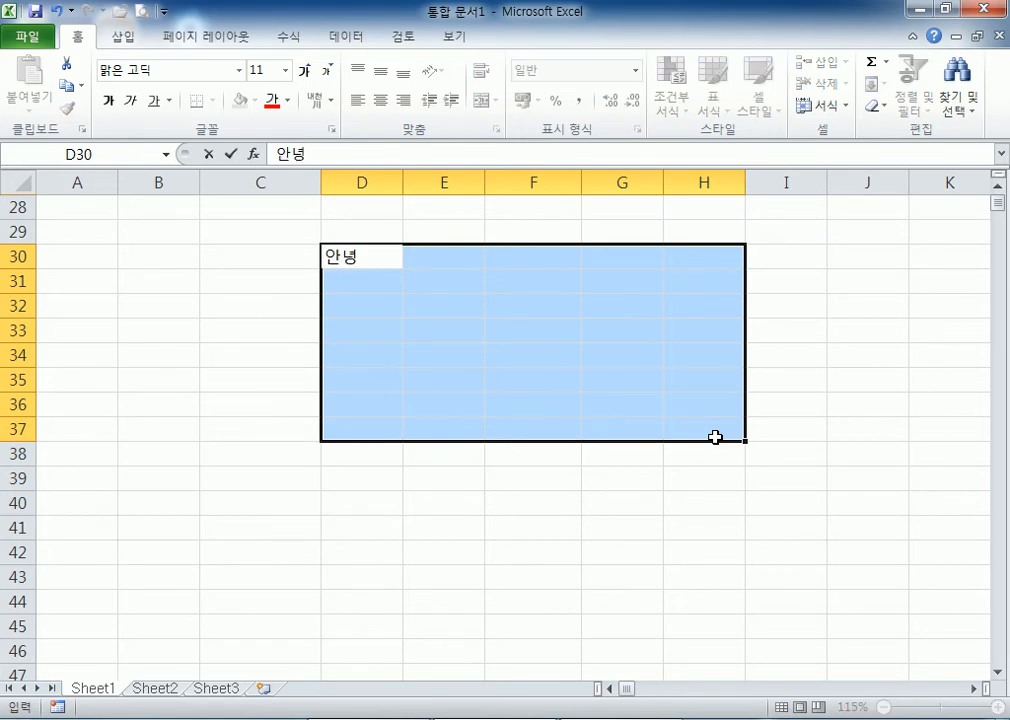
{"action": "key", "text": "ctrl+Return"}
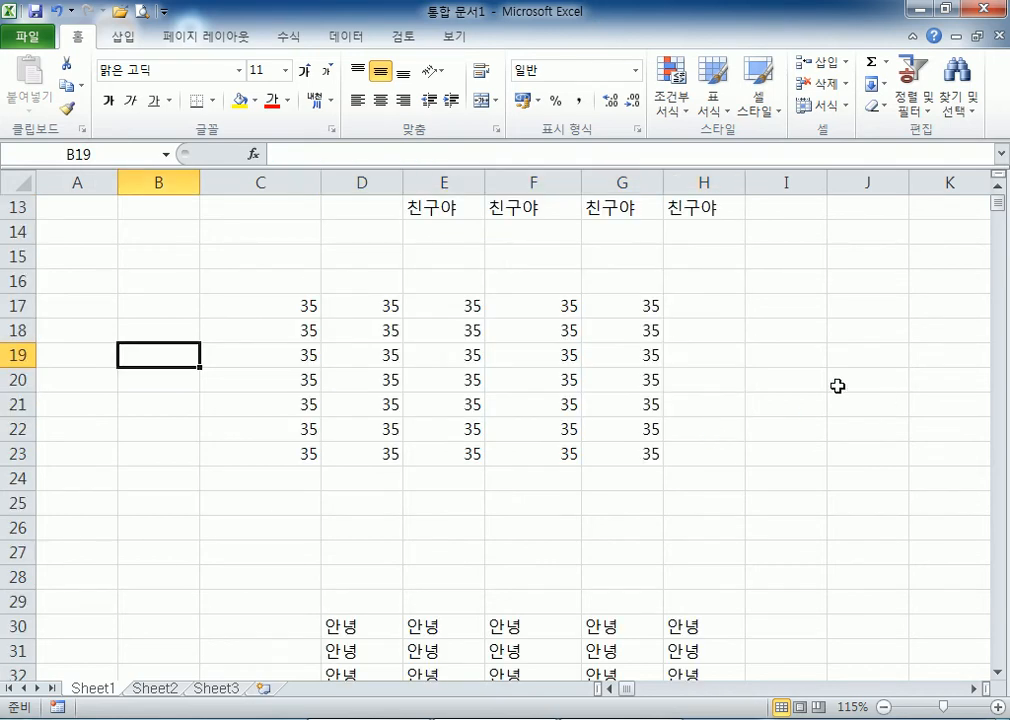
Step: Fill every cell of the empty block C49:H59 with the number 4654 in a single entry
{"action": "scroll", "coordinate": [836, 386], "scroll_direction": "down", "scroll_amount": 11}
{"action": "left_click_drag", "start_coordinate": [290, 282], "coordinate": [692, 516]}
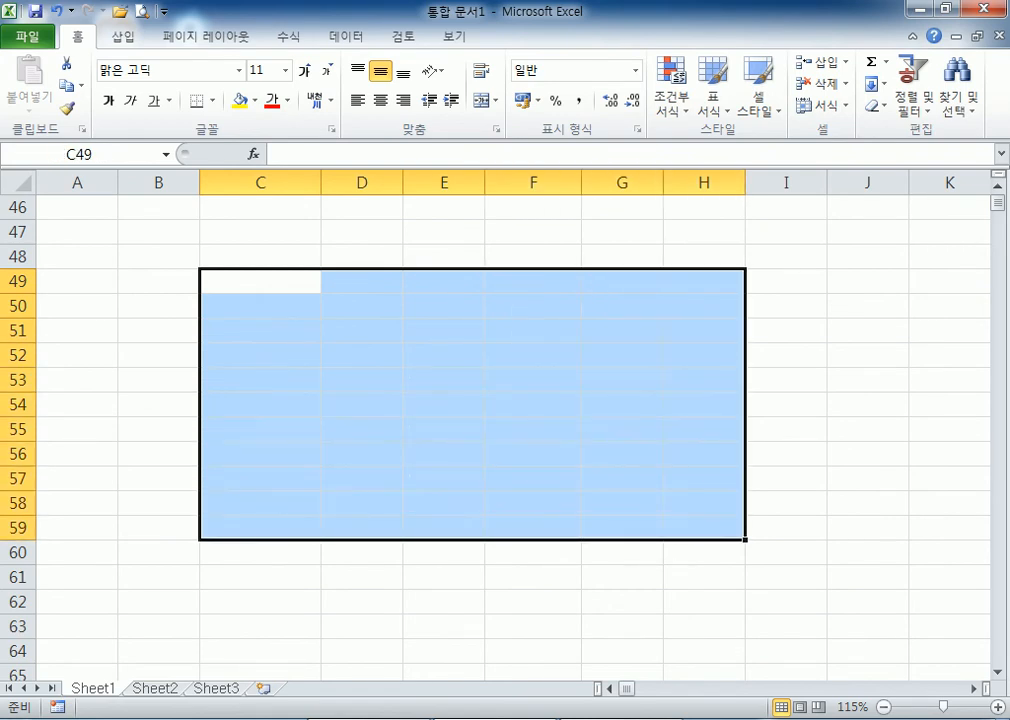
{"action": "type", "text": "4654"}
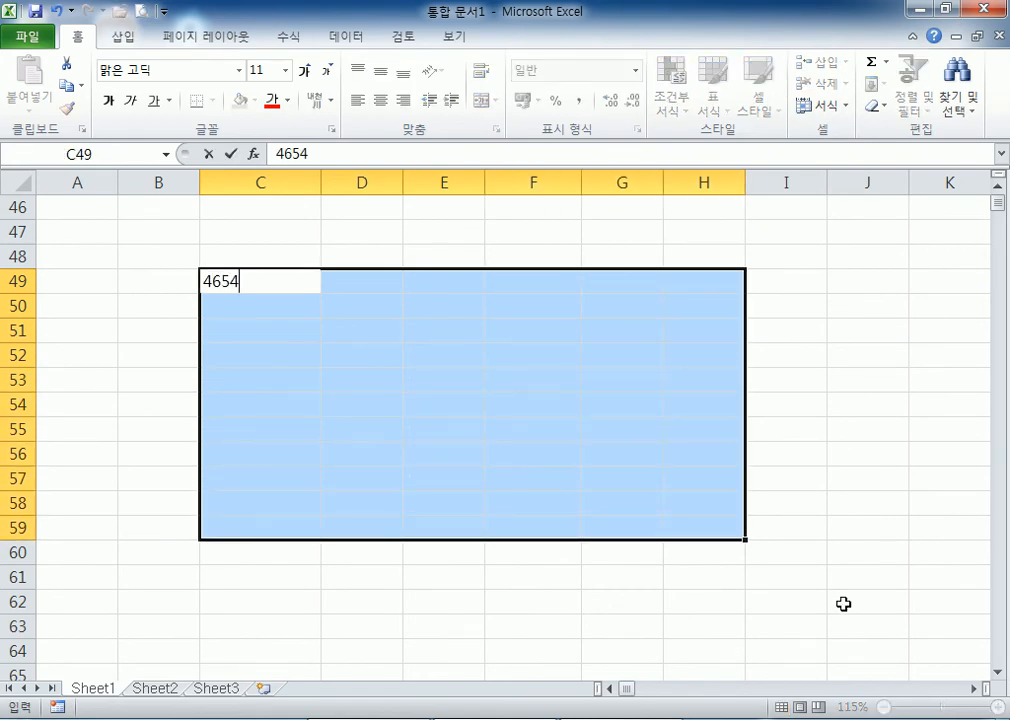
{"action": "key", "text": "ctrl+Return"}
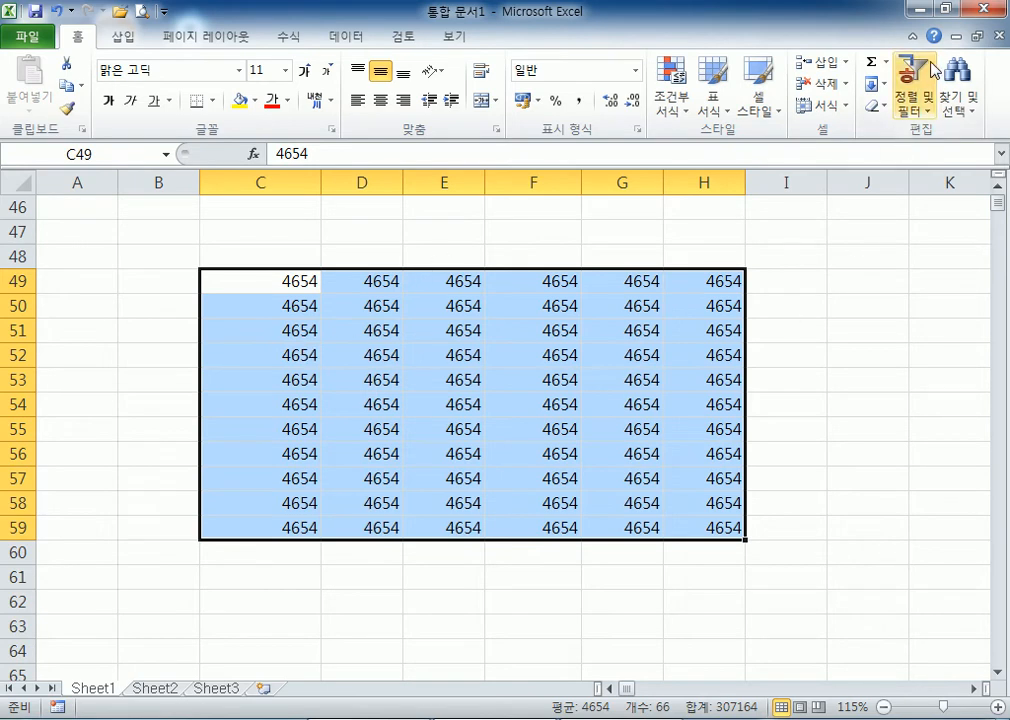
Step: Restore the maximized workbook window to its smaller size and select cells C53:E55 to show their status bar summary
{"action": "left_click", "coordinate": [945, 8]}
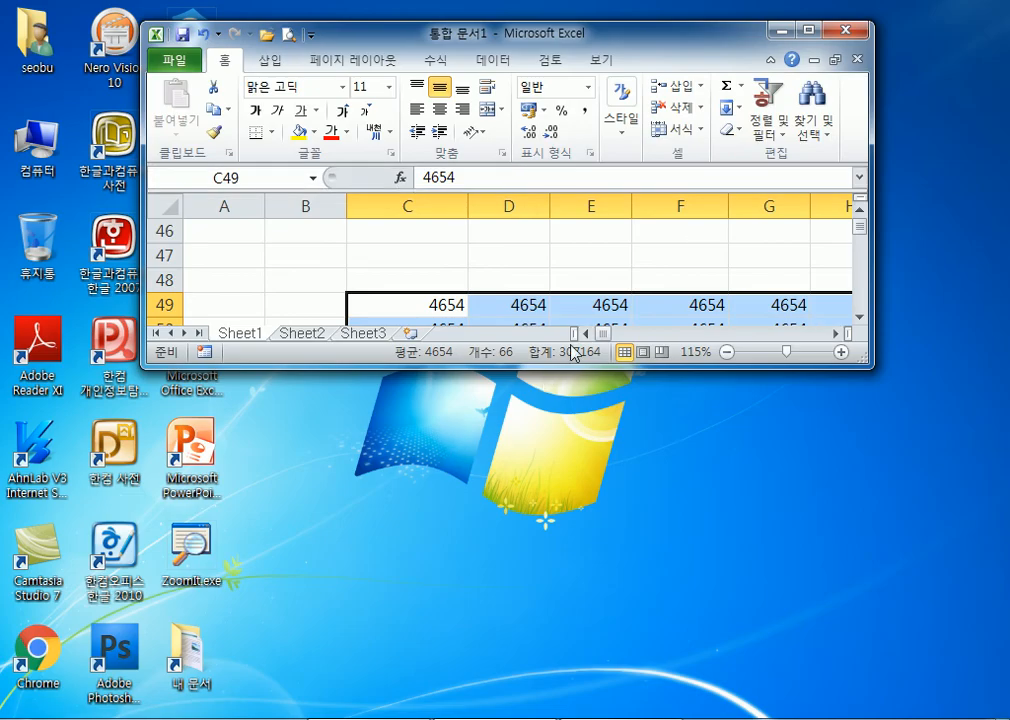
{"action": "scroll", "coordinate": [491, 318], "scroll_direction": "down", "scroll_amount": 2}
{"action": "left_click", "coordinate": [431, 280]}
{"action": "left_click_drag", "start_coordinate": [418, 258], "coordinate": [627, 300]}
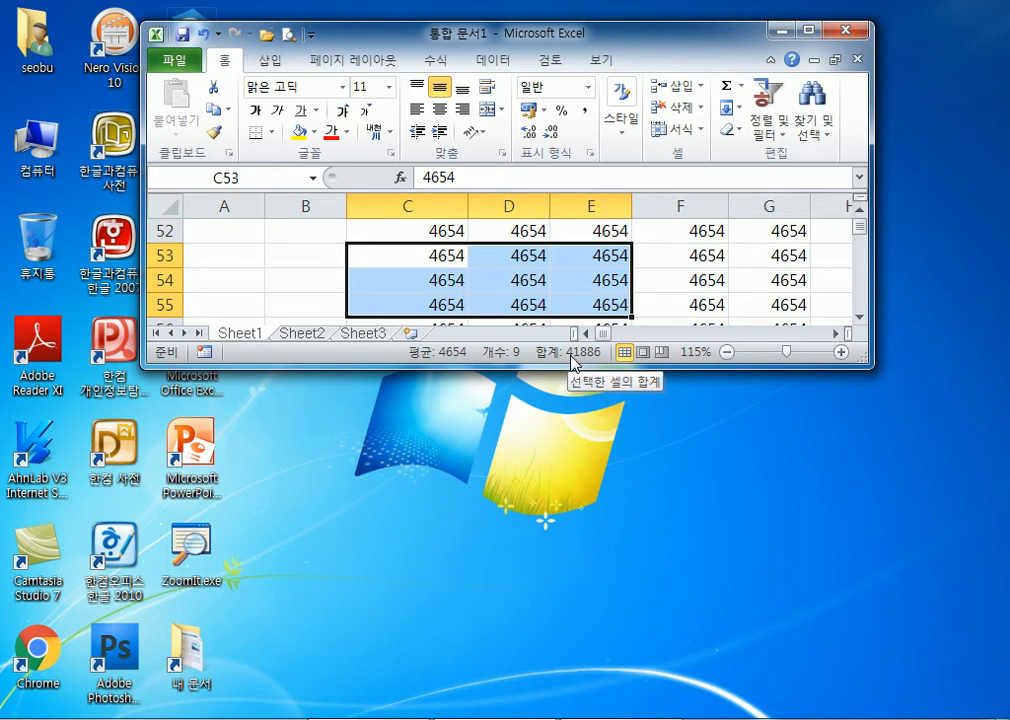
Step: Examine the status bar customization options for the selected numbers and close the list without changes
{"action": "right_click", "coordinate": [482, 354]}
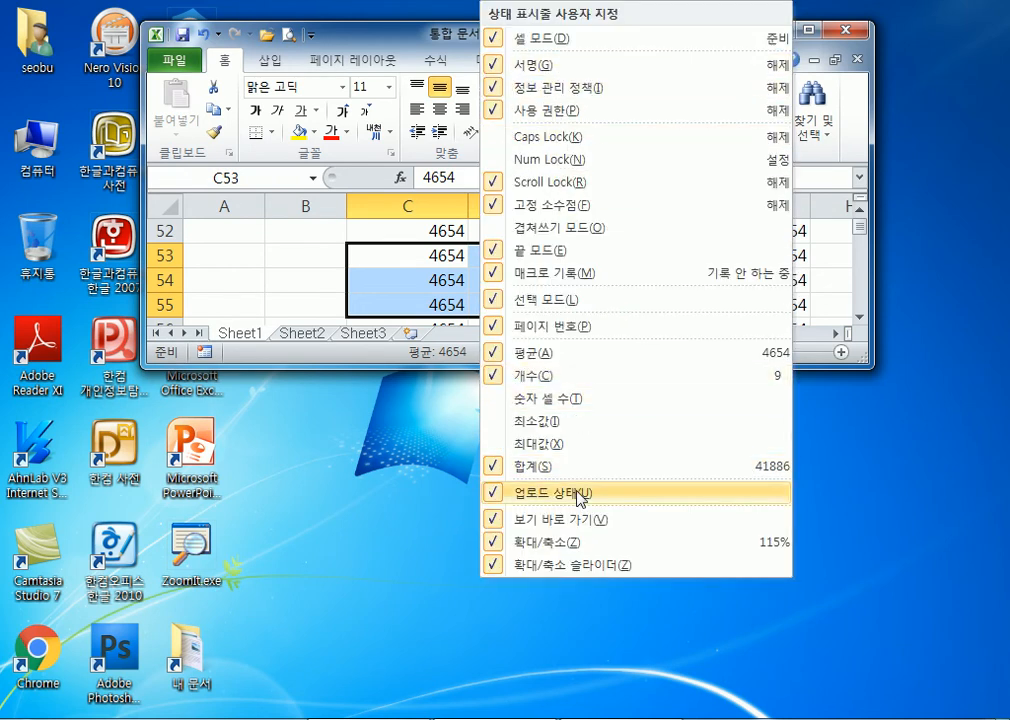
{"action": "left_click", "coordinate": [397, 361]}
{"action": "left_click", "coordinate": [428, 252]}
Step: Compare the status bar summaries for the empty blocks C61:E63 and B59:B61 with the partly filled block C58:E60
{"action": "scroll", "coordinate": [349, 235], "scroll_direction": "down", "scroll_amount": 3}
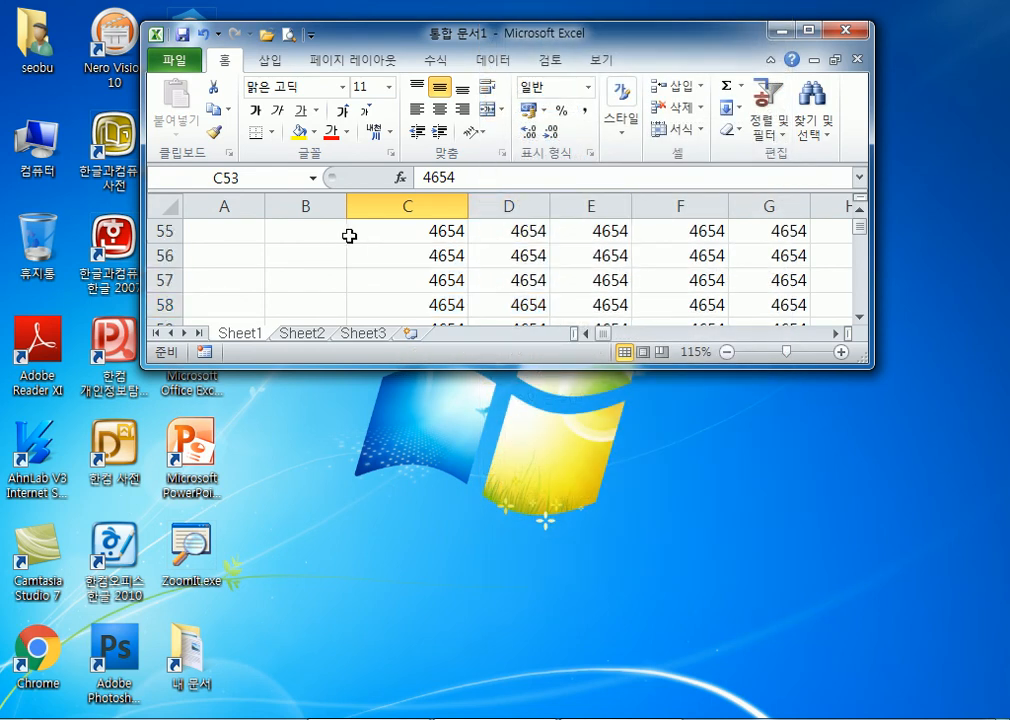
{"action": "left_click_drag", "start_coordinate": [400, 244], "coordinate": [572, 291]}
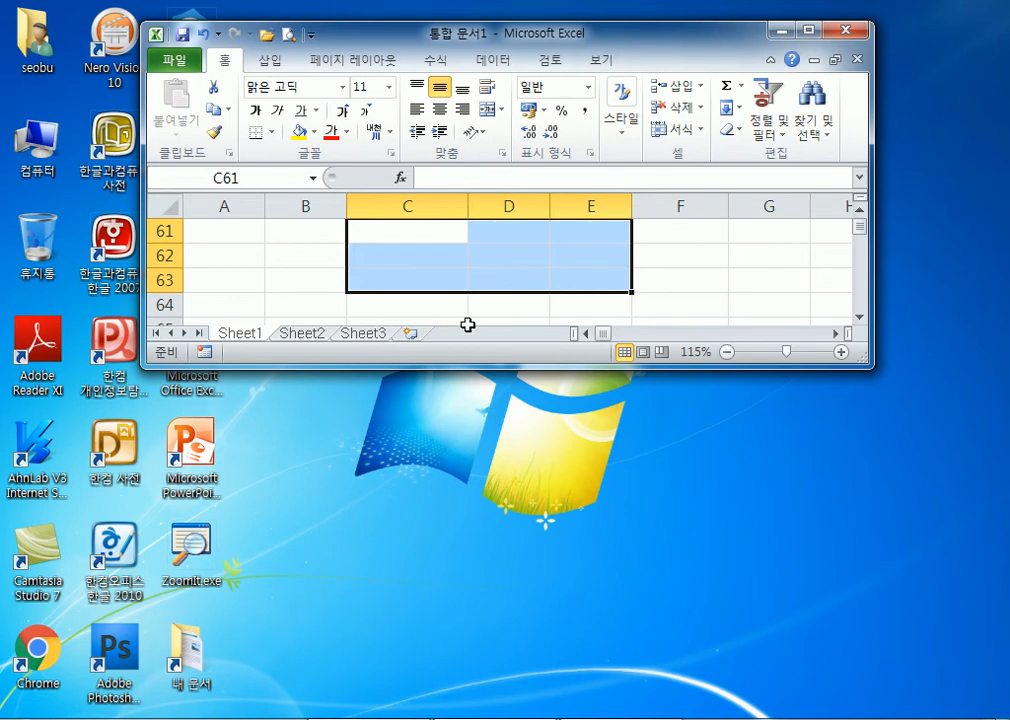
{"action": "scroll", "coordinate": [461, 340], "scroll_direction": "up", "scroll_amount": 3}
{"action": "scroll", "coordinate": [435, 295], "scroll_direction": "down", "scroll_amount": 2}
{"action": "left_click_drag", "start_coordinate": [284, 248], "coordinate": [334, 305]}
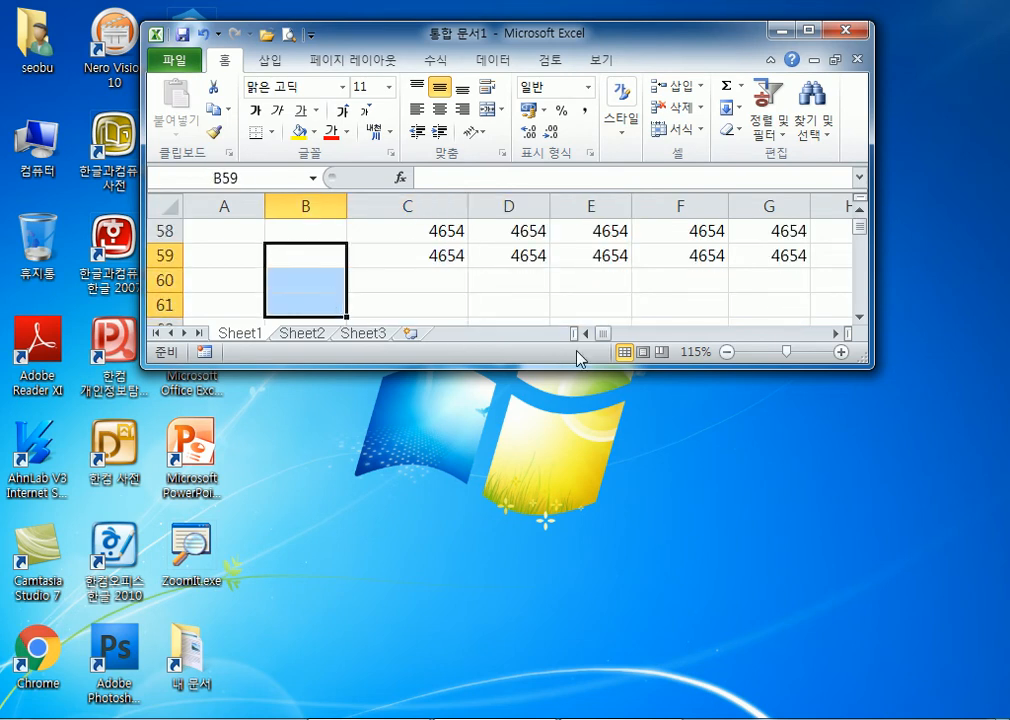
{"action": "left_click_drag", "start_coordinate": [435, 230], "coordinate": [614, 279]}
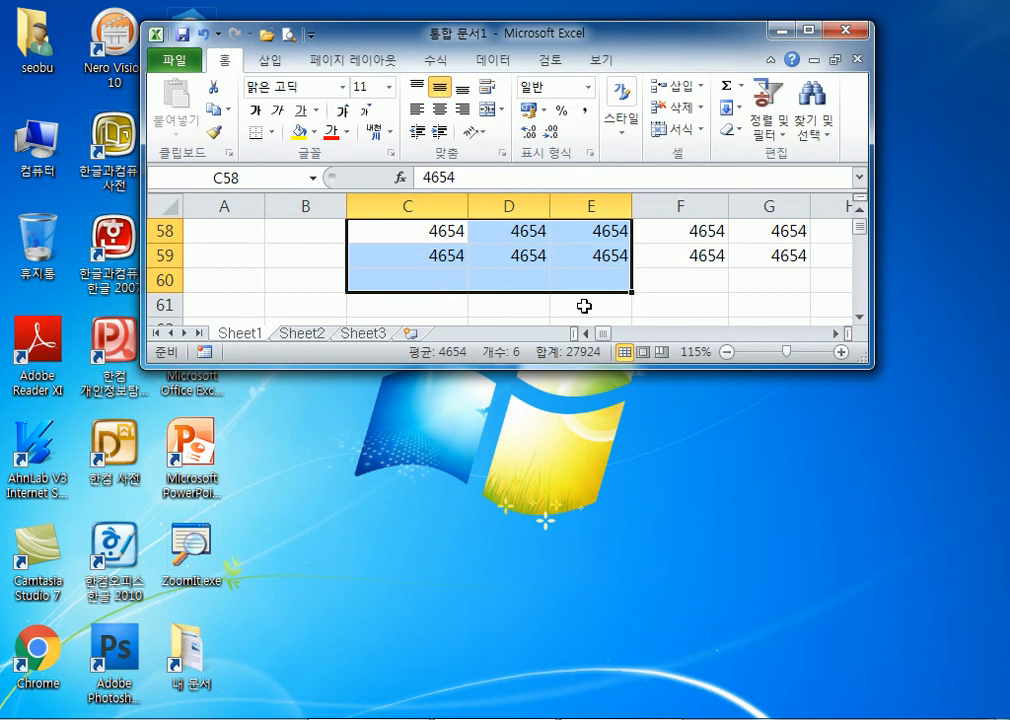
Step: Turn the status bar's average (평균) display off and back on, and close the customization list
{"action": "right_click", "coordinate": [487, 362]}
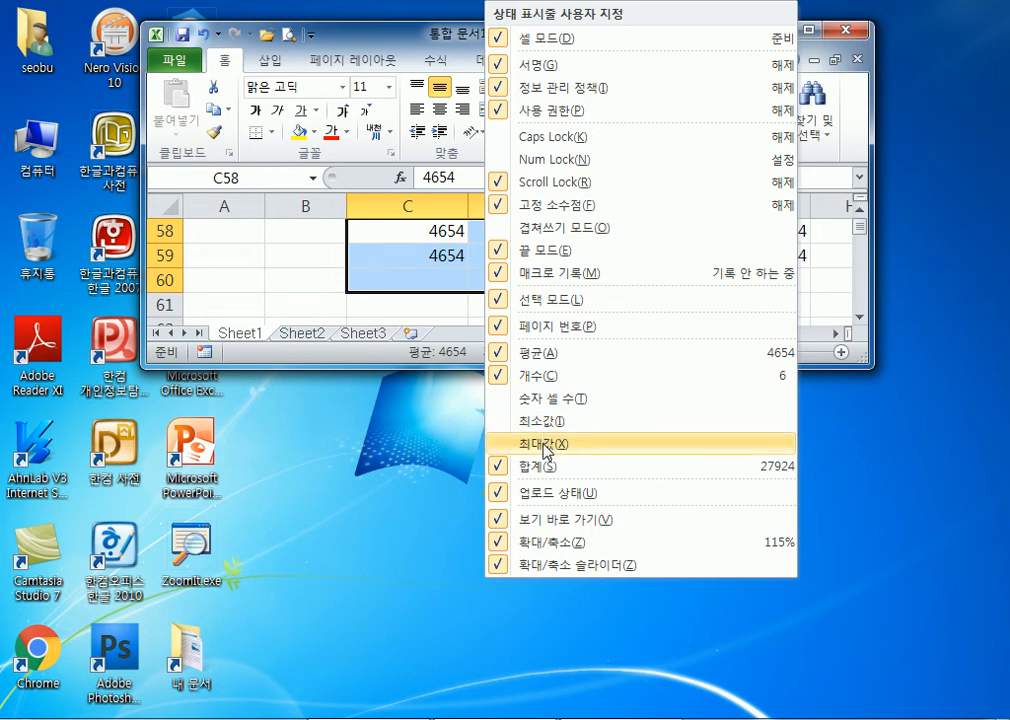
{"action": "left_click", "coordinate": [547, 358]}
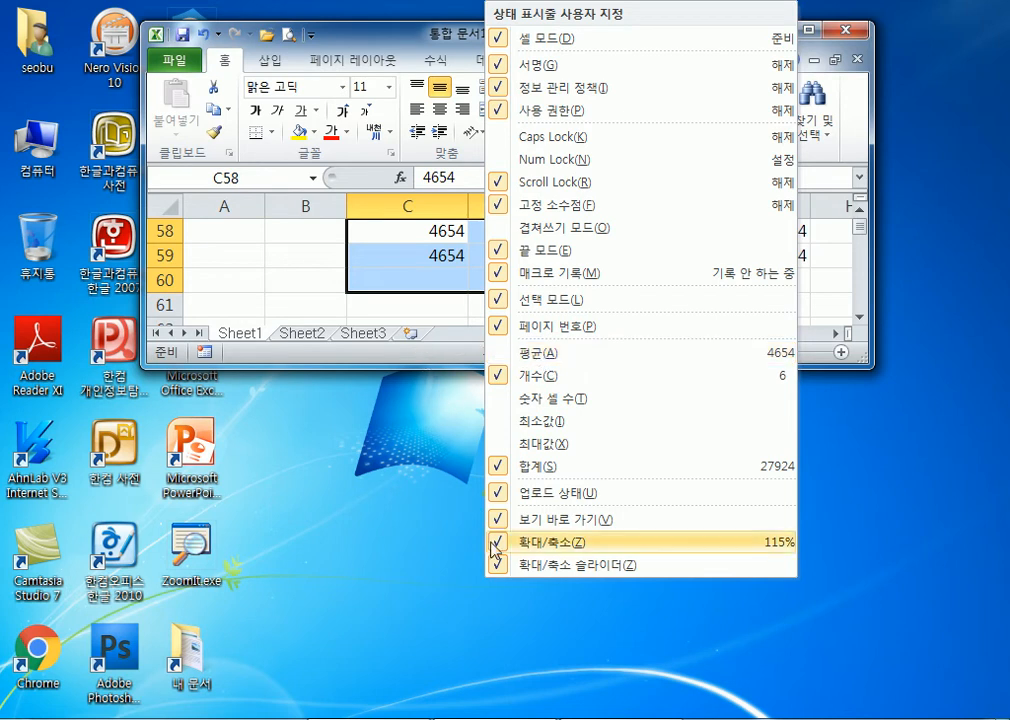
{"action": "left_click", "coordinate": [538, 353]}
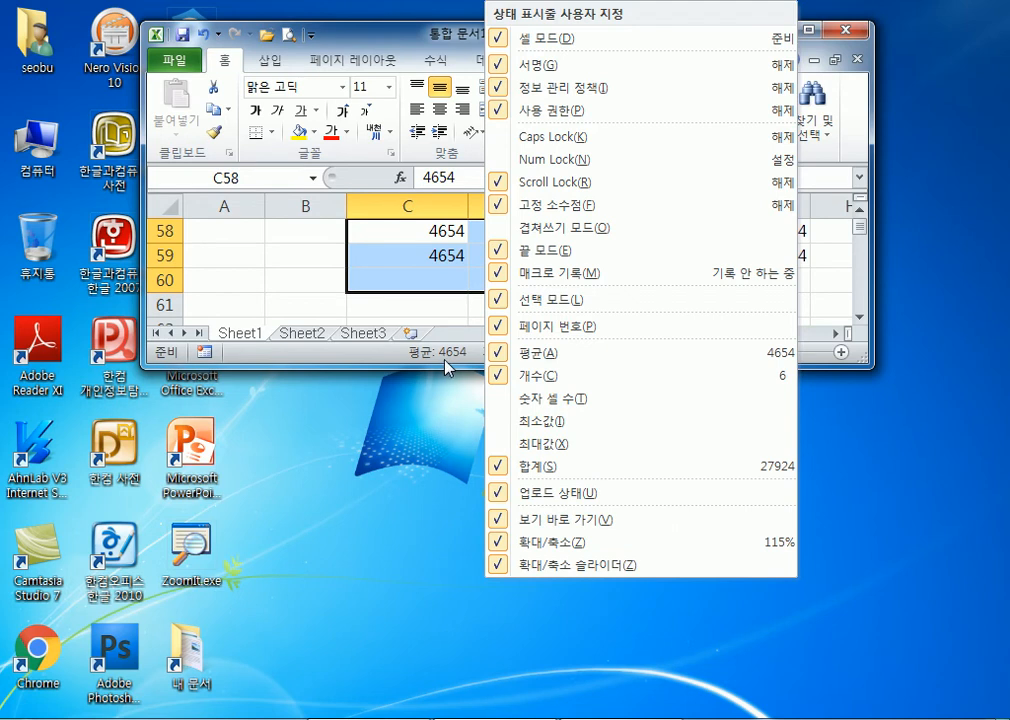
{"action": "left_click", "coordinate": [424, 284]}
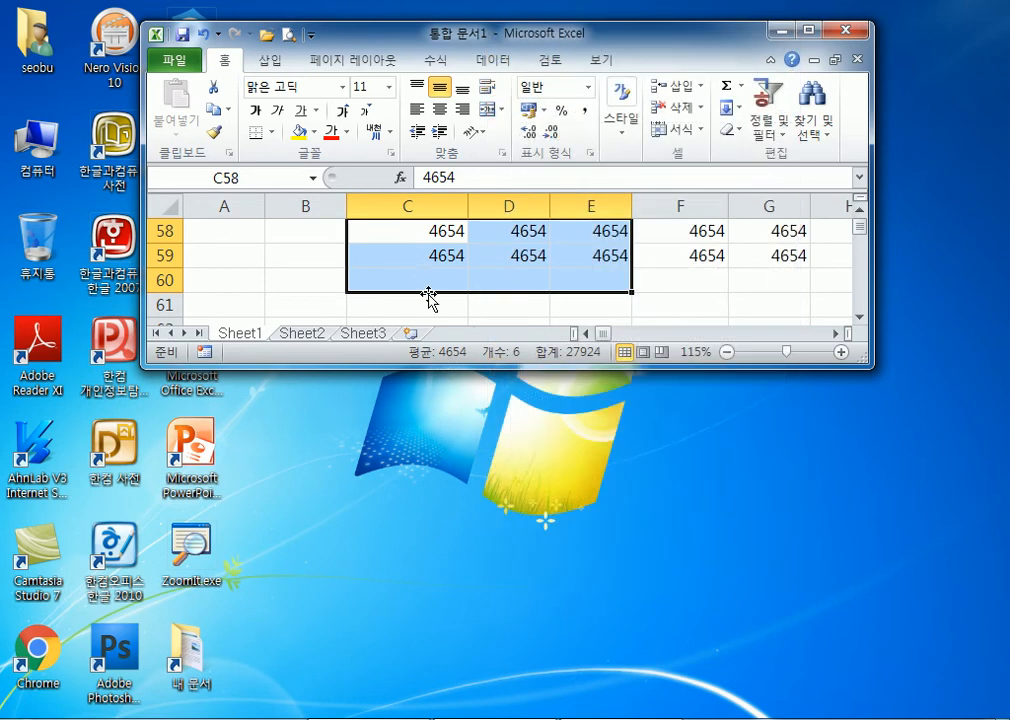
Step: Switch to the Notepad note, move its window higher on the desktop, and bring the Excel window back in front
{"action": "left_click", "coordinate": [620, 719]}
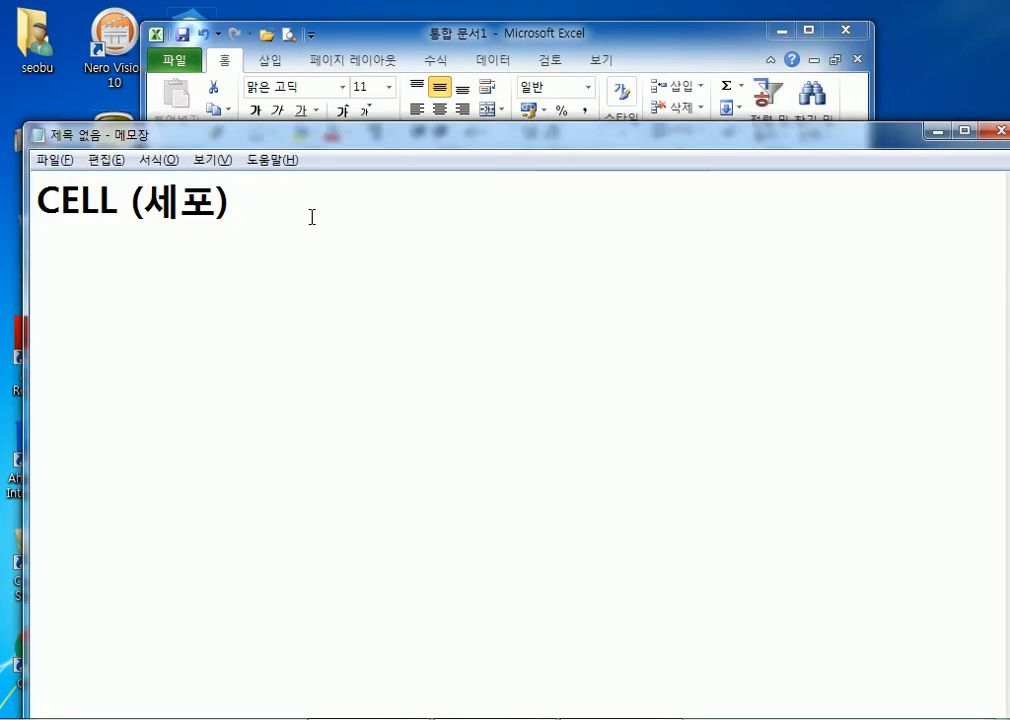
{"action": "left_click_drag", "start_coordinate": [230, 300], "coordinate": [3, 96]}
{"action": "left_click_drag", "start_coordinate": [170, 135], "coordinate": [160, 30]}
{"action": "key", "text": "alt+Tab"}
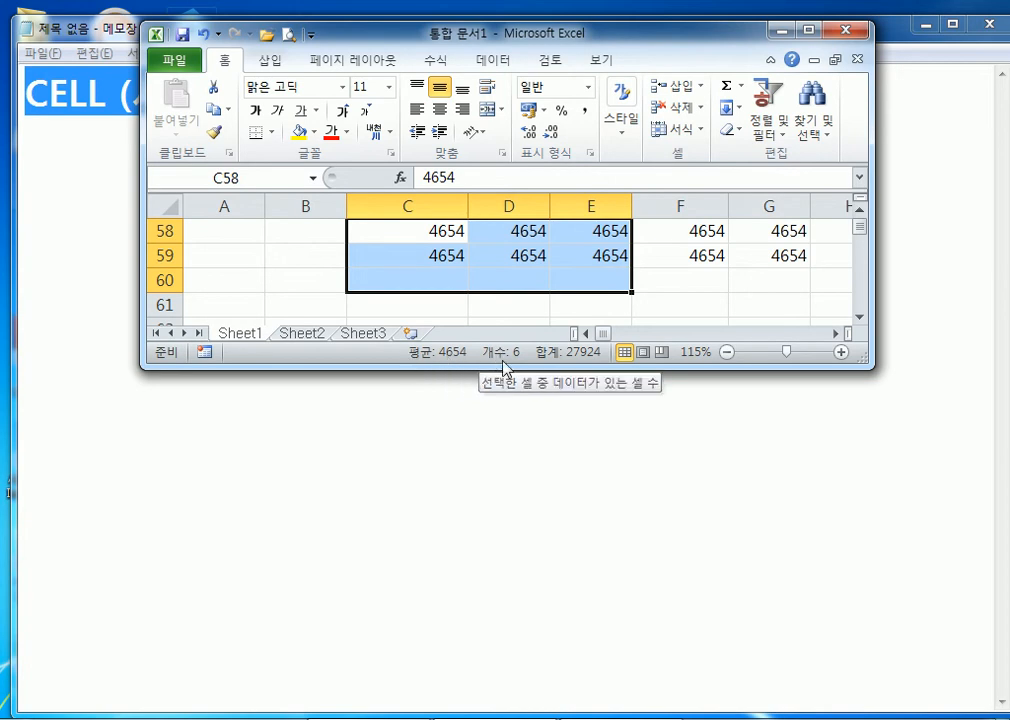
{"action": "left_click_drag", "start_coordinate": [405, 40], "coordinate": [406, 28]}
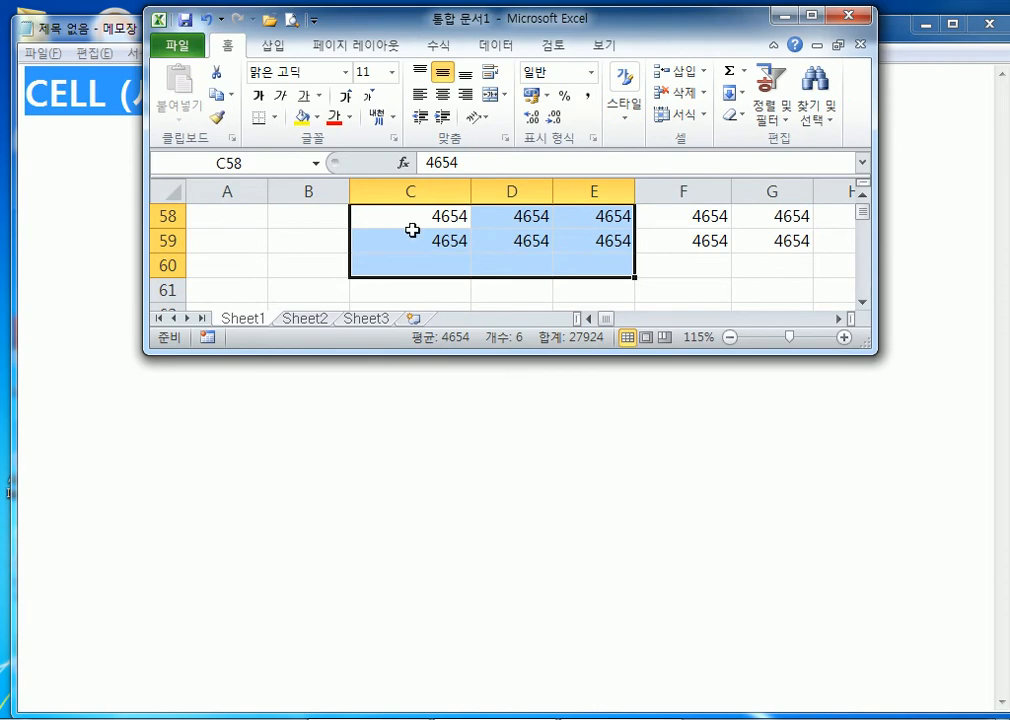
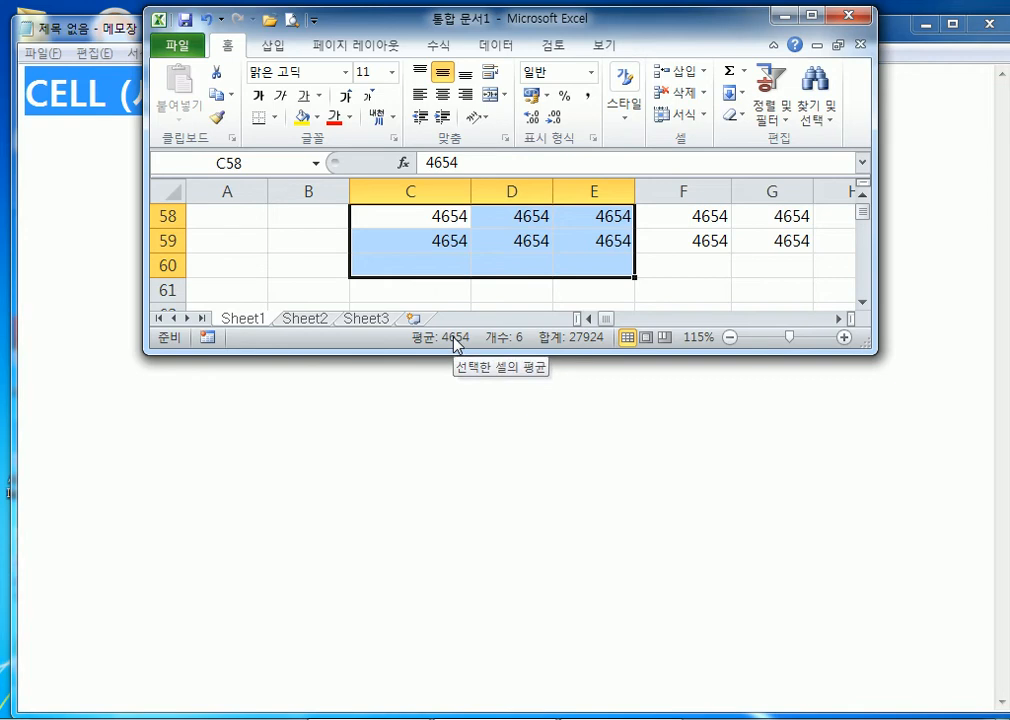
Step: Switch to Notepad and replace the entire note with the line 마우스 오른쪽 버튼을 누르면..
{"action": "left_click", "coordinate": [36, 183]}
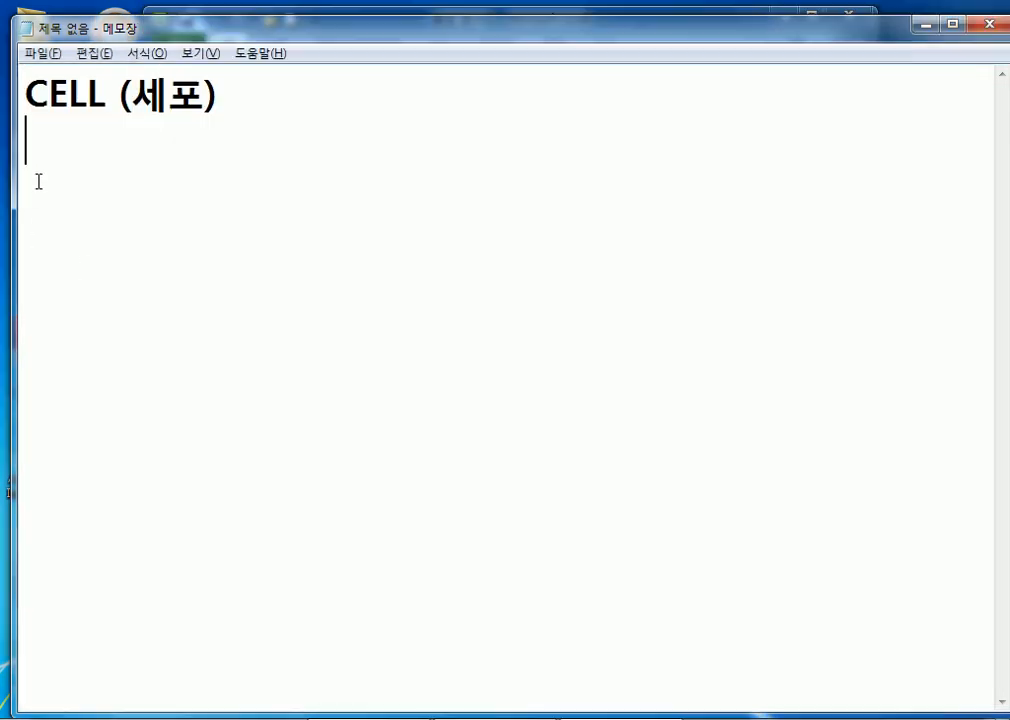
{"action": "key", "text": "ctrl+a"}
{"action": "type", "text": "마/오"}
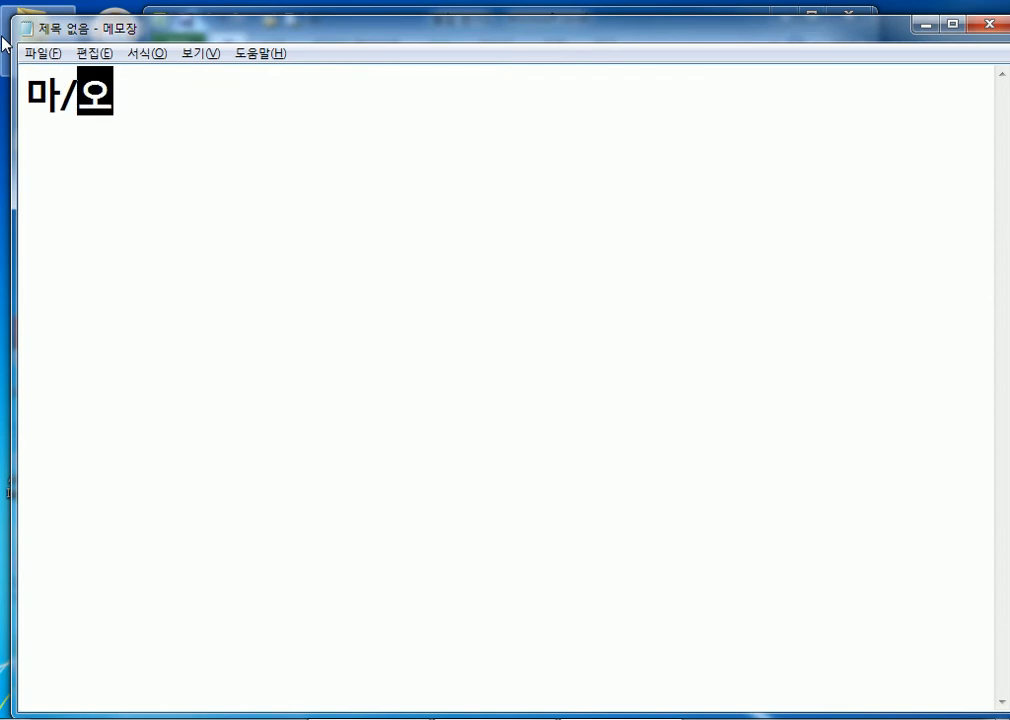
{"action": "key", "text": "Left"}
{"action": "key", "text": "Left"}
{"action": "type", "text": "ㅇ우스"}
{"action": "key", "text": "Delete"}
{"action": "key", "text": "End"}
{"action": "type", "text": "른쪽 벝"}
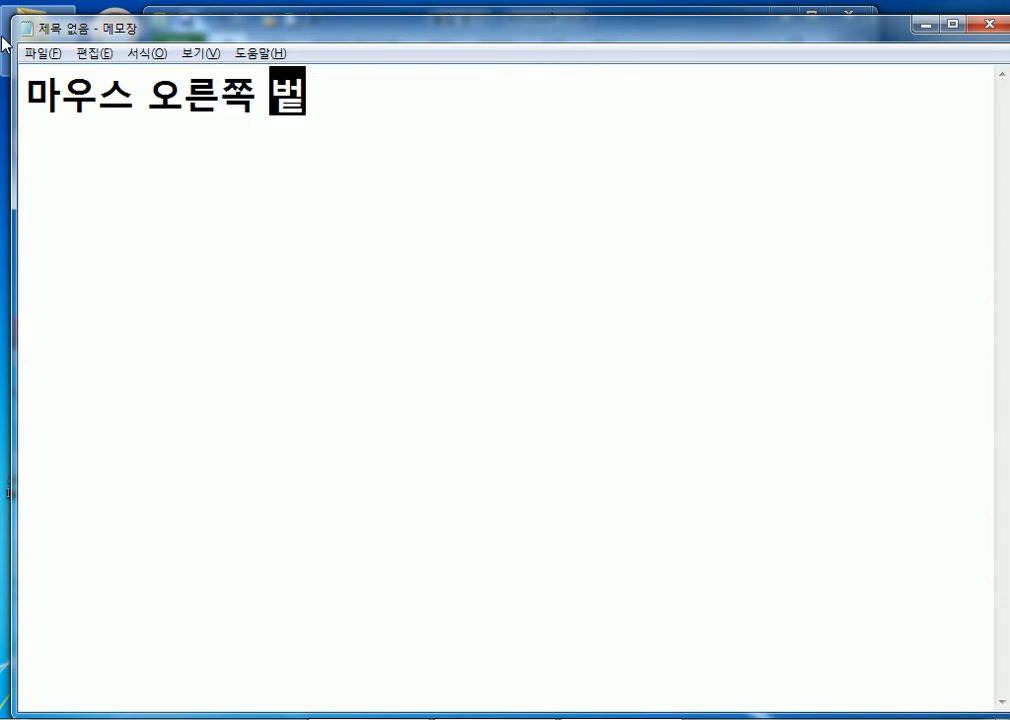
{"action": "type", "text": "튼을 누르면"}
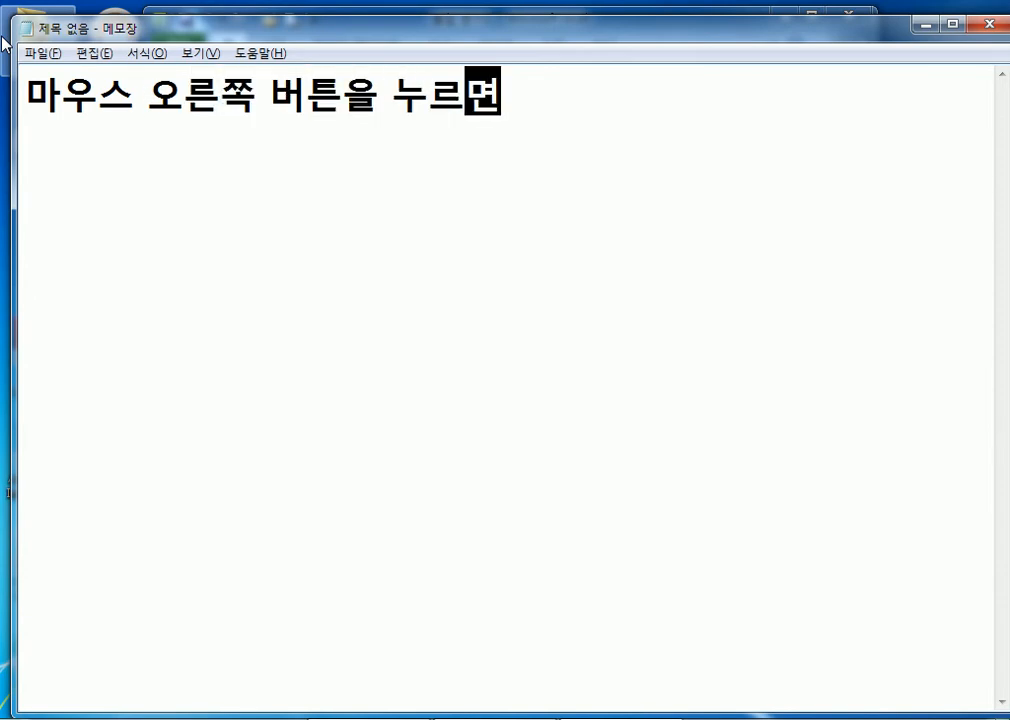
{"action": "type", "text": "..."}
{"action": "key", "text": "Return"}
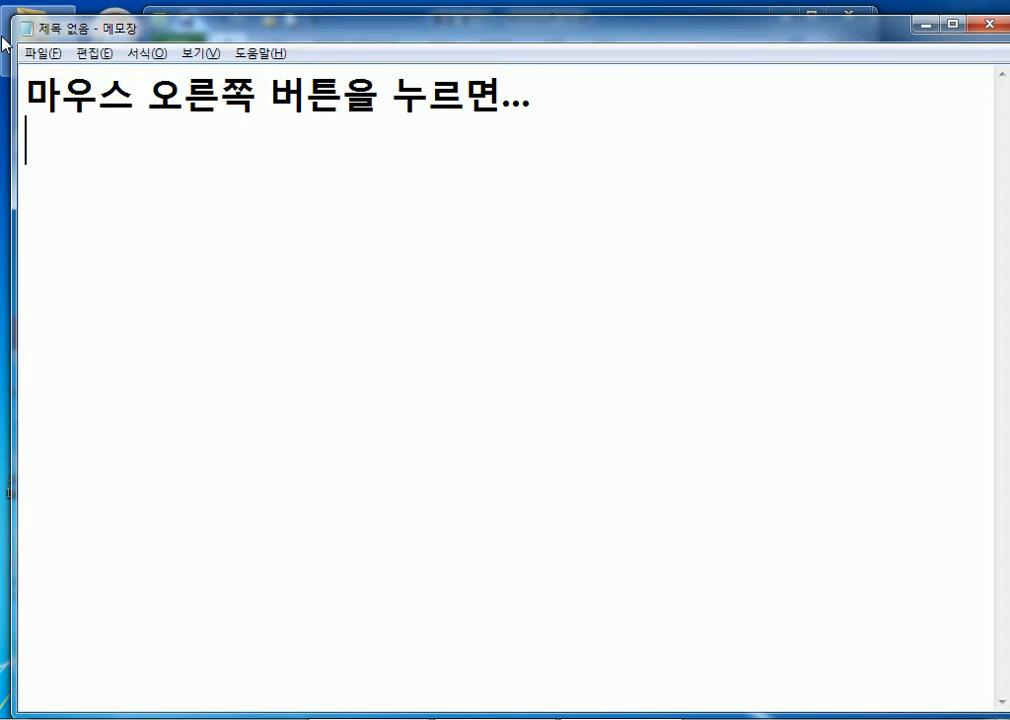
Step: Add the second line 바로가기 메뉴를 호출하면... to the note and start a new line
{"action": "type", "text": "바로가기 ㅁ"}
{"action": "type", "text": "메뉴를 호출하"}
{"action": "type", "text": "면"}
{"action": "type", "text": ",,,"}
{"action": "key", "text": "BackSpace"}
{"action": "key", "text": "BackSpace"}
{"action": "key", "text": "BackSpace"}
{"action": "type", "text": "..."}
{"action": "key", "text": "Return"}
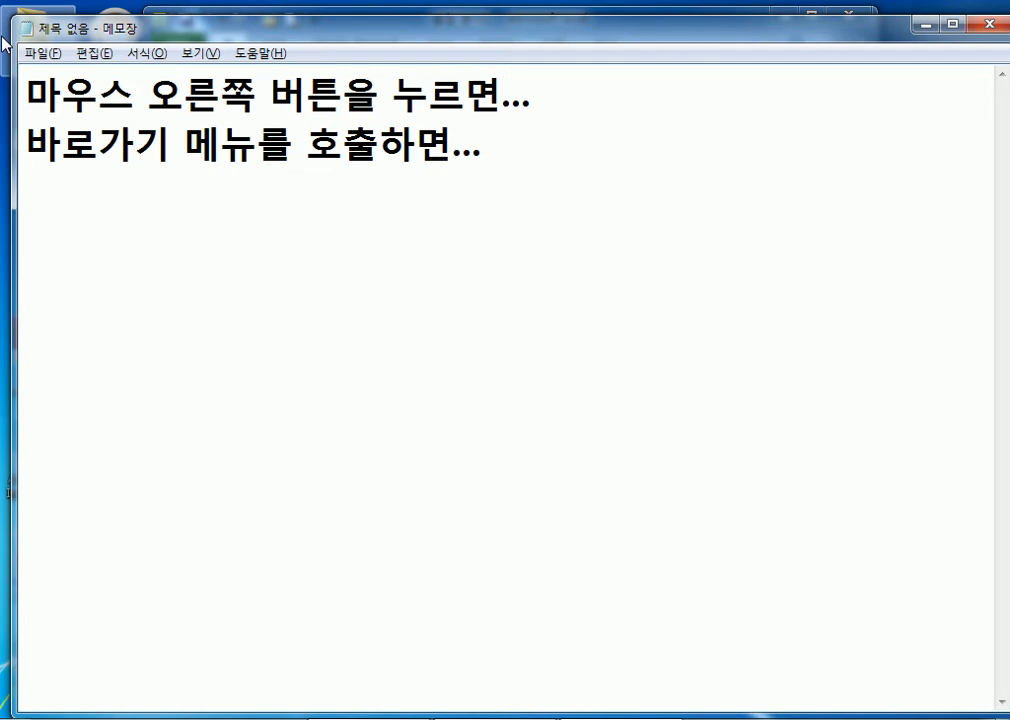
Step: Add the third line 우클릭 to the note
{"action": "type", "text": "우클ㄹㅣㄱ"}
{"action": "key", "text": "Left"}
{"action": "key", "text": "Left"}
{"action": "type", "text": "ㅋㅡㄹ"}
{"action": "key", "text": "Delete"}
{"action": "key", "text": "Right"}
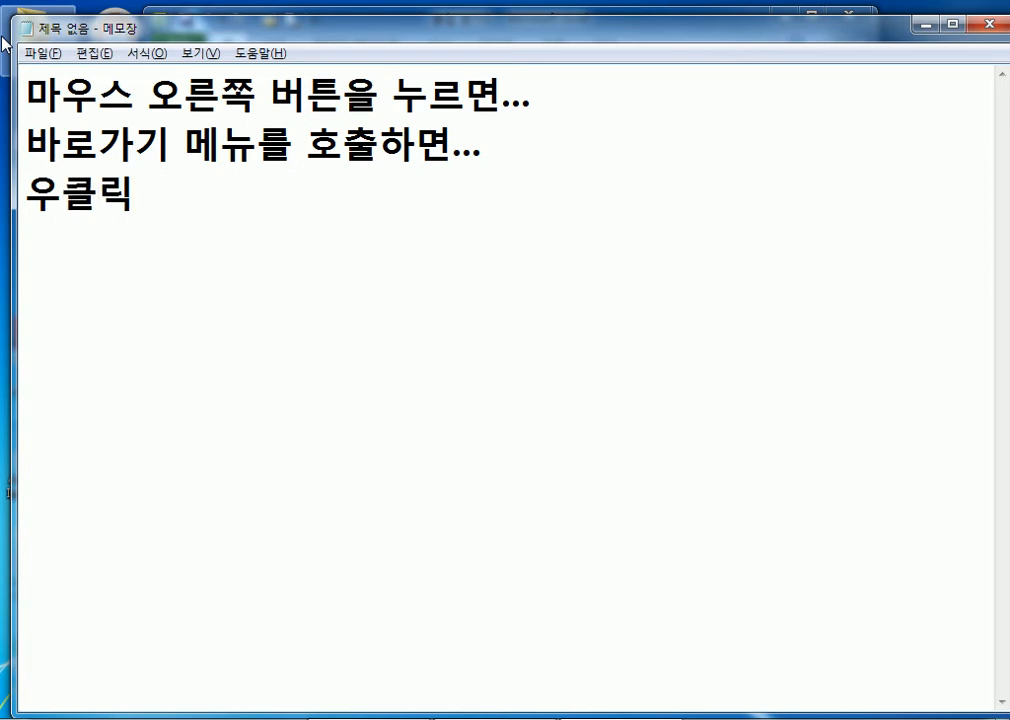
Step: Highlight the first line of the note and the 우클릭 line in turn, and return to the start of the second line
{"action": "key", "text": "Up"}
{"action": "key", "text": "Up"}
{"action": "key", "text": "Home"}
{"action": "key", "text": "shift+End"}
{"action": "key", "text": "Home"}
{"action": "key", "text": "Down"}
{"action": "key", "text": "Down"}
{"action": "key", "text": "shift+End"}
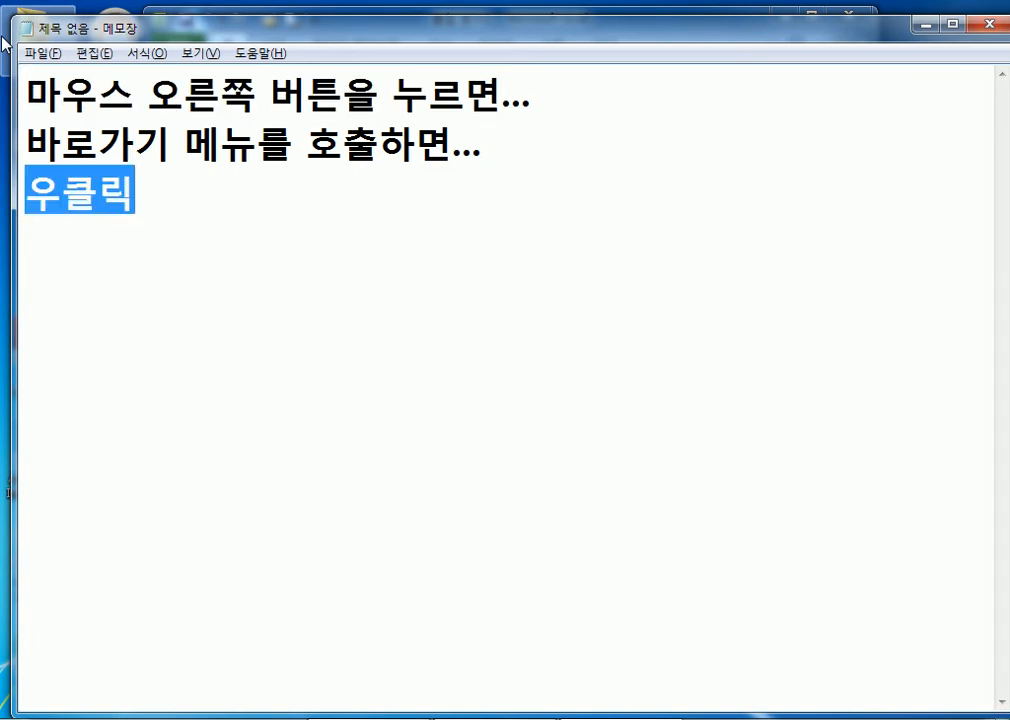
{"action": "key", "text": "Up"}
{"action": "key", "text": "Home"}
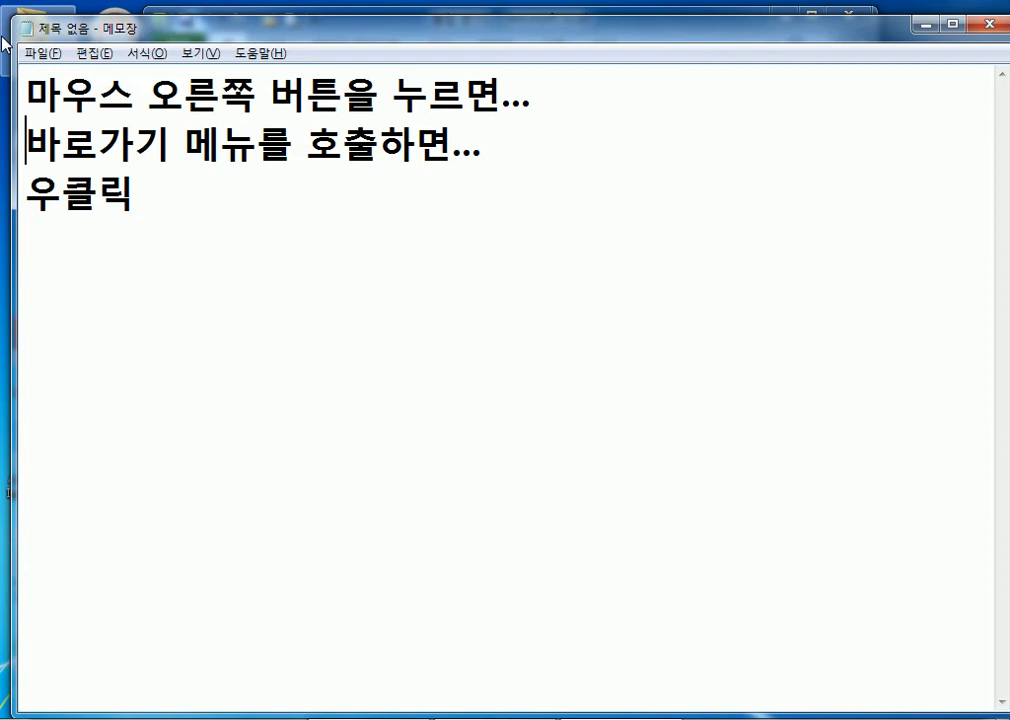
Step: Add two line breaks below 우클릭 and highlight the words 바로가기 메뉴 in the second line
{"action": "key", "text": "Up"}
{"action": "key", "text": "Down"}
{"action": "key", "text": "Down"}
{"action": "key", "text": "End"}
{"action": "key", "text": "Return"}
{"action": "key", "text": "Return"}
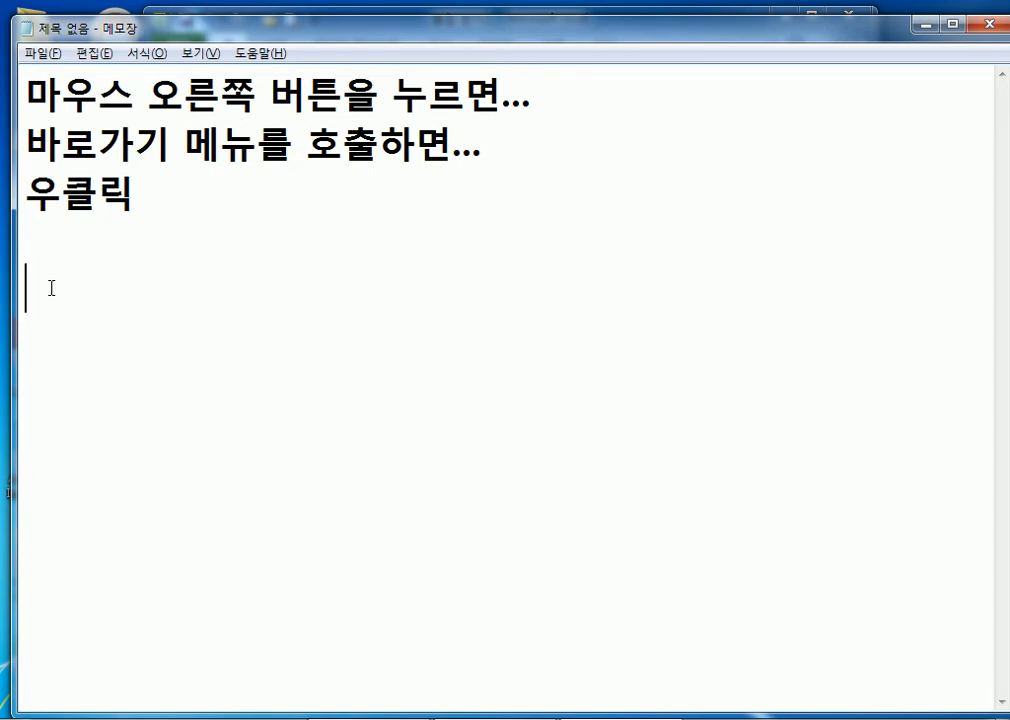
{"action": "left_click_drag", "start_coordinate": [26, 147], "coordinate": [257, 127]}
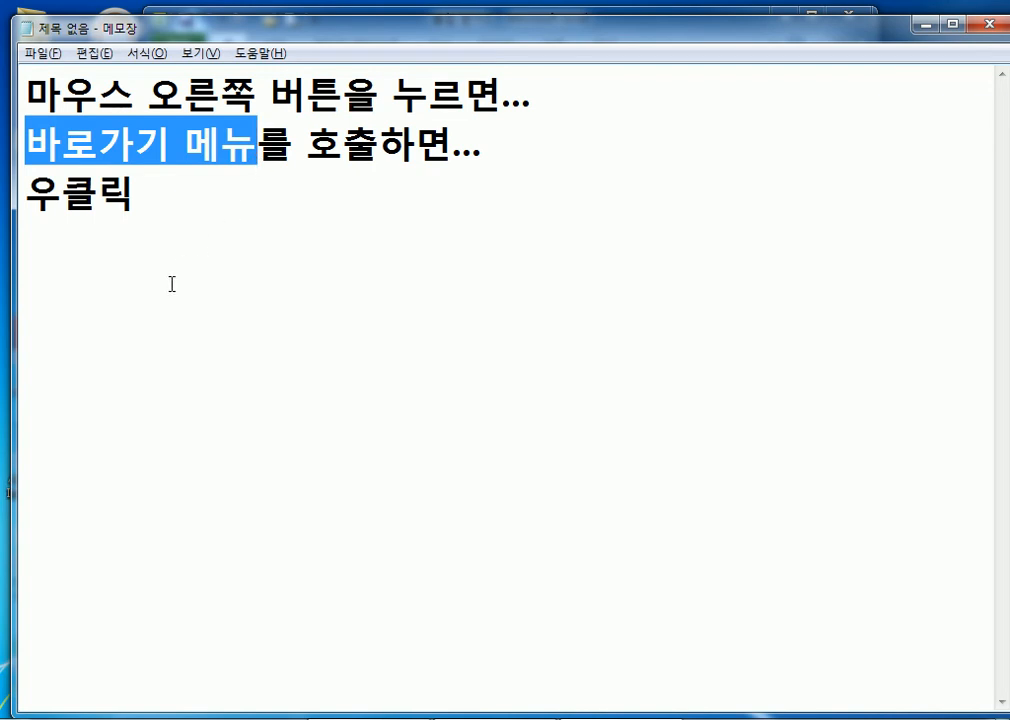
Step: Switch to Excel, maximize its window, and practise selecting separate ranges together, including B50:D57 with F52:I60
{"action": "left_click", "coordinate": [484, 718]}
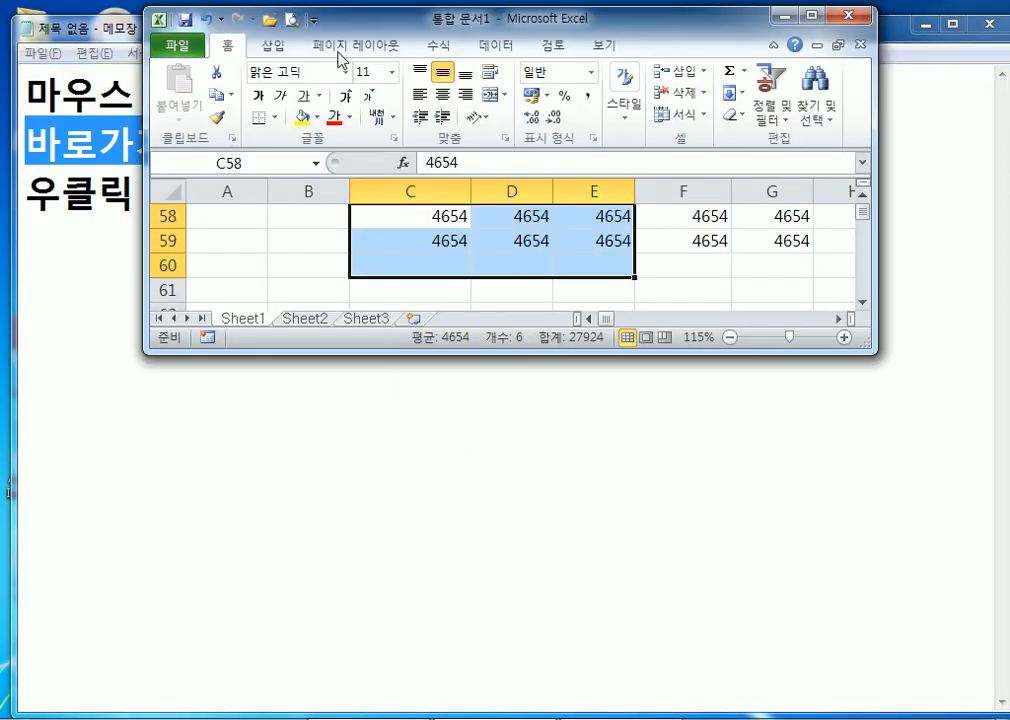
{"action": "double_click", "coordinate": [354, 24]}
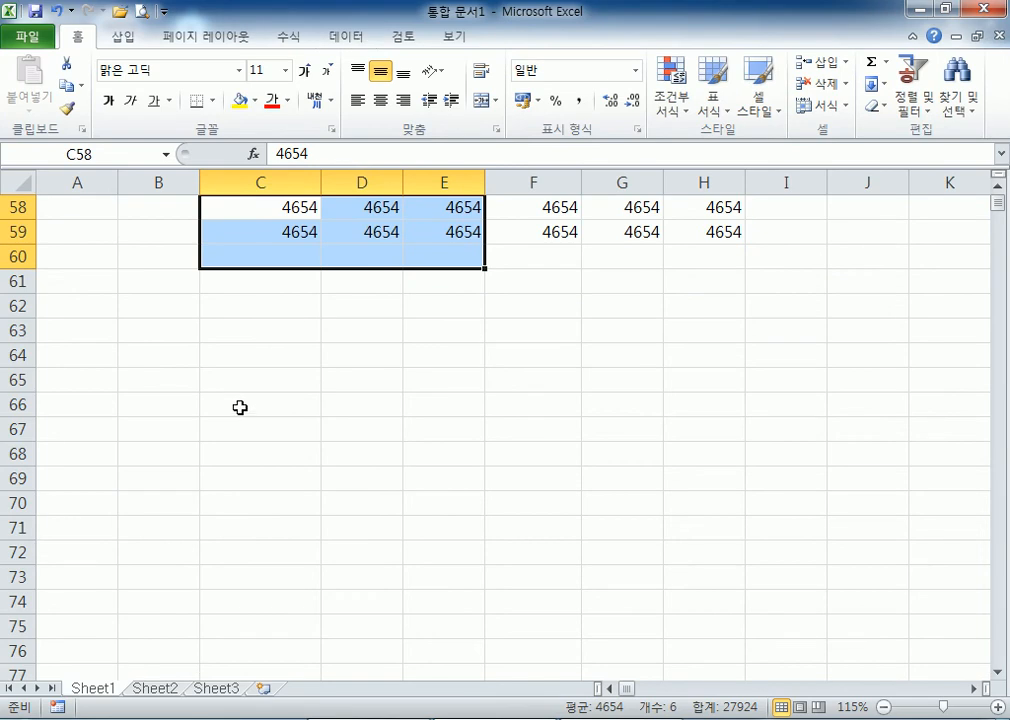
{"action": "scroll", "coordinate": [240, 410], "scroll_direction": "up", "scroll_amount": 3}
{"action": "left_click_drag", "start_coordinate": [169, 241], "coordinate": [392, 430]}
{"action": "left_click_drag", "start_coordinate": [630, 256], "coordinate": [811, 437]}
{"action": "left_click_drag", "start_coordinate": [124, 350], "coordinate": [360, 553]}
{"action": "left_click_drag", "start_coordinate": [516, 284], "coordinate": [764, 471]}
{"action": "left_click_drag", "start_coordinate": [166, 229], "coordinate": [378, 404]}
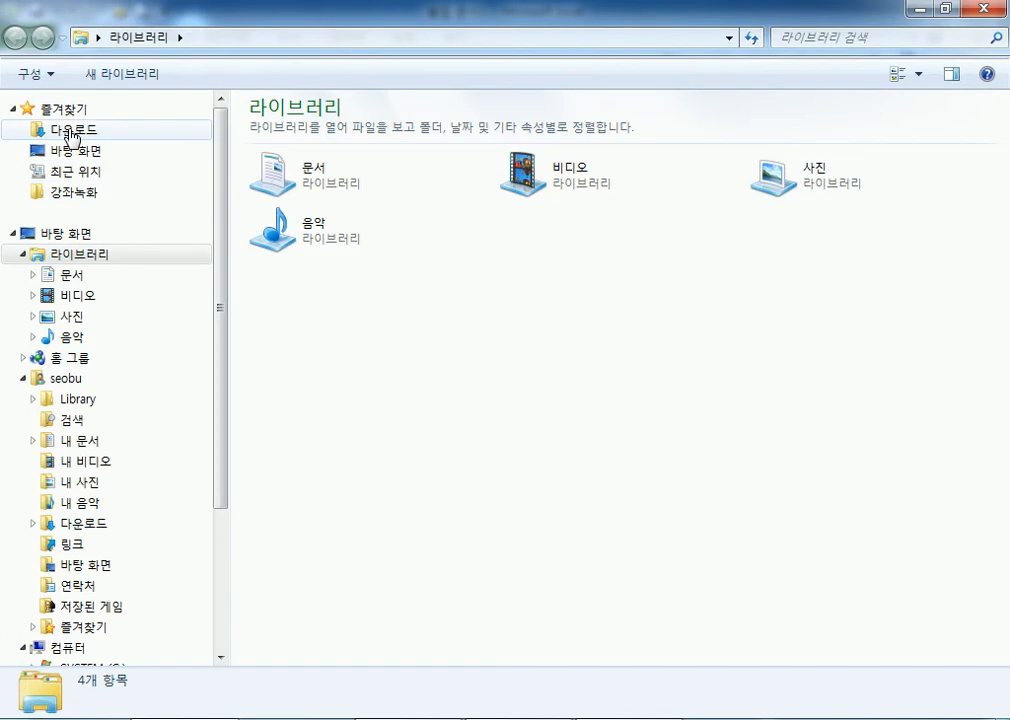
Step: In Windows Explorer, open the 다운로드 folder and select the folders 315-5210-b and 315-5211-b together
{"action": "left_click", "coordinate": [78, 131]}
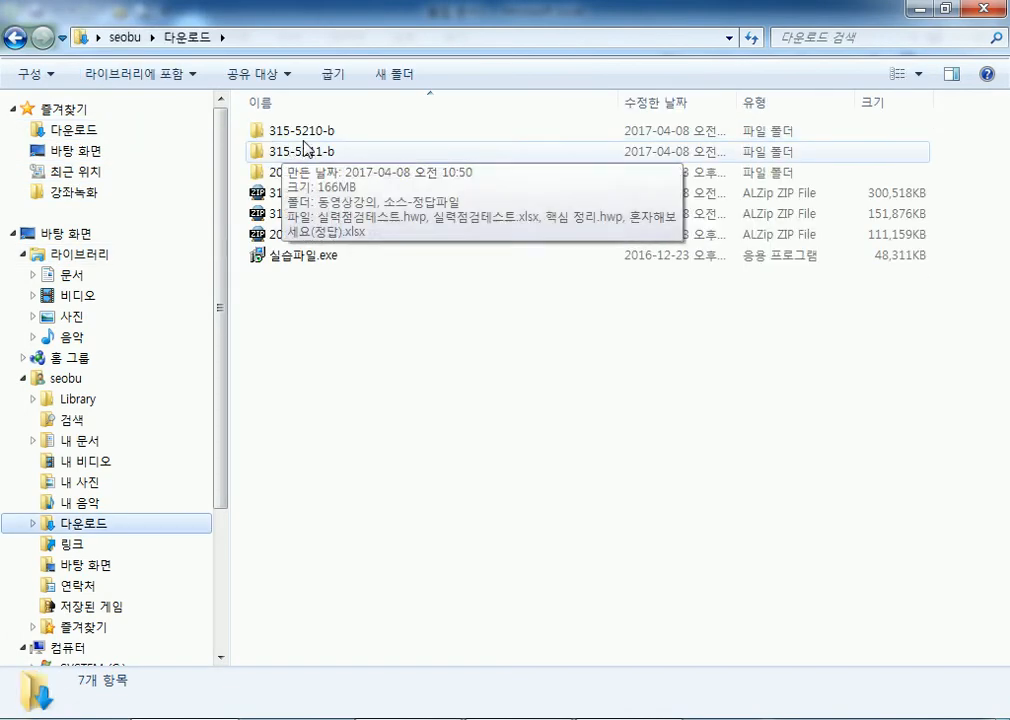
{"action": "left_click", "coordinate": [290, 132]}
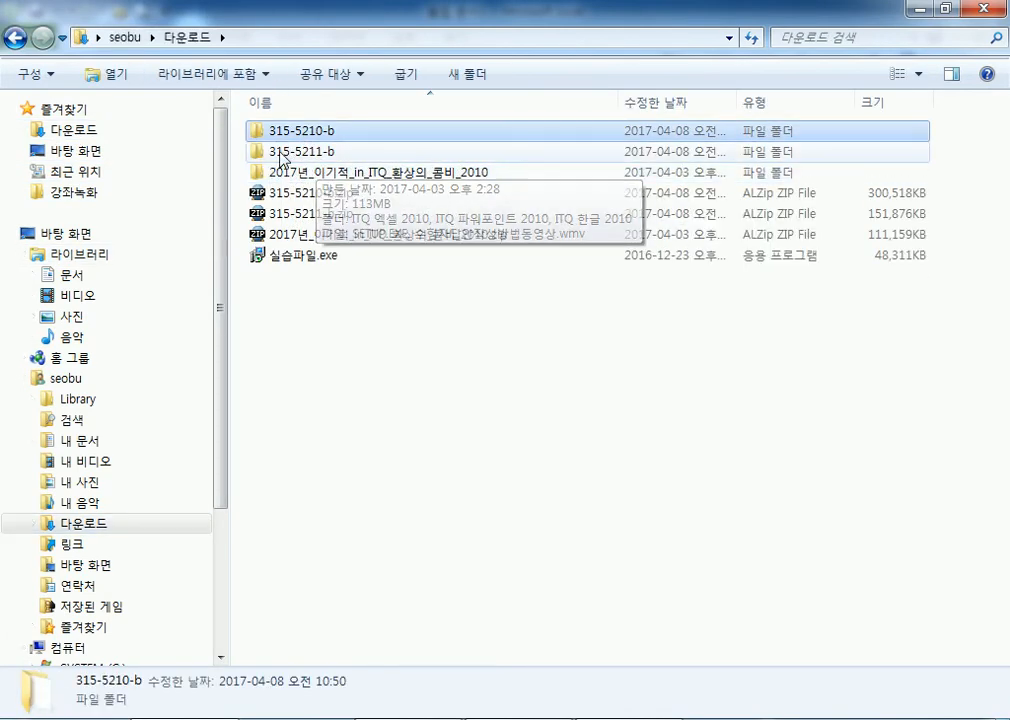
{"action": "left_click", "coordinate": [282, 153], "text": "ctrl"}
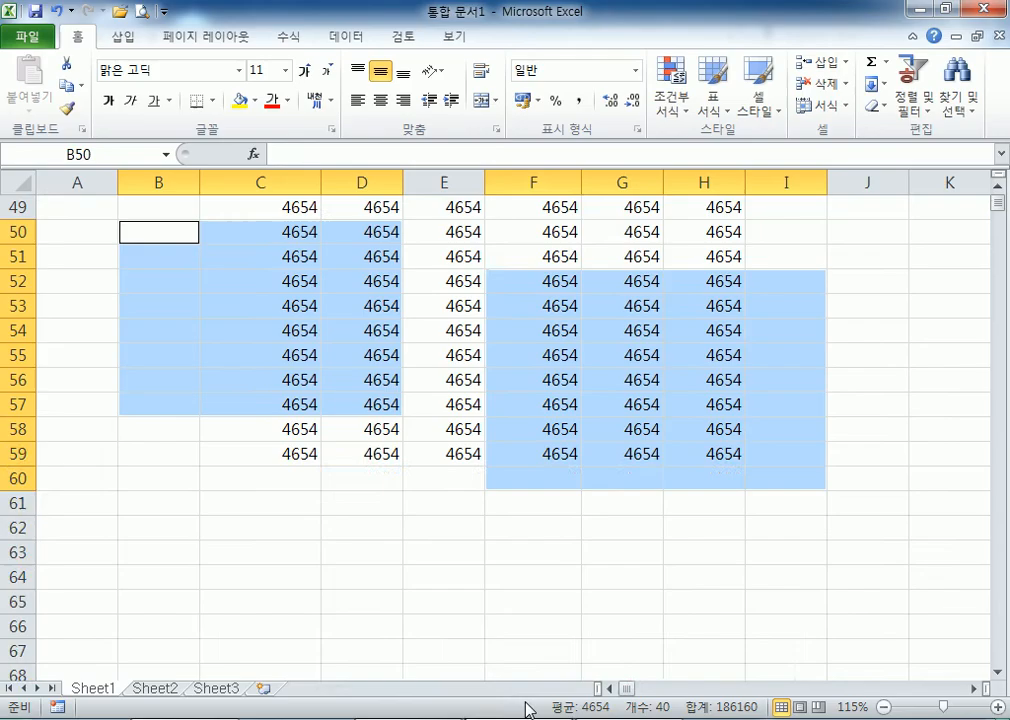
Step: Back in Excel, select F43:I57 together with B43:D50, and then C41:J48 together with C51:D55
{"action": "scroll", "coordinate": [232, 379], "scroll_direction": "up", "scroll_amount": 3}
{"action": "left_click_drag", "start_coordinate": [225, 232], "coordinate": [356, 349]}
{"action": "left_click_drag", "start_coordinate": [505, 281], "coordinate": [780, 616]}
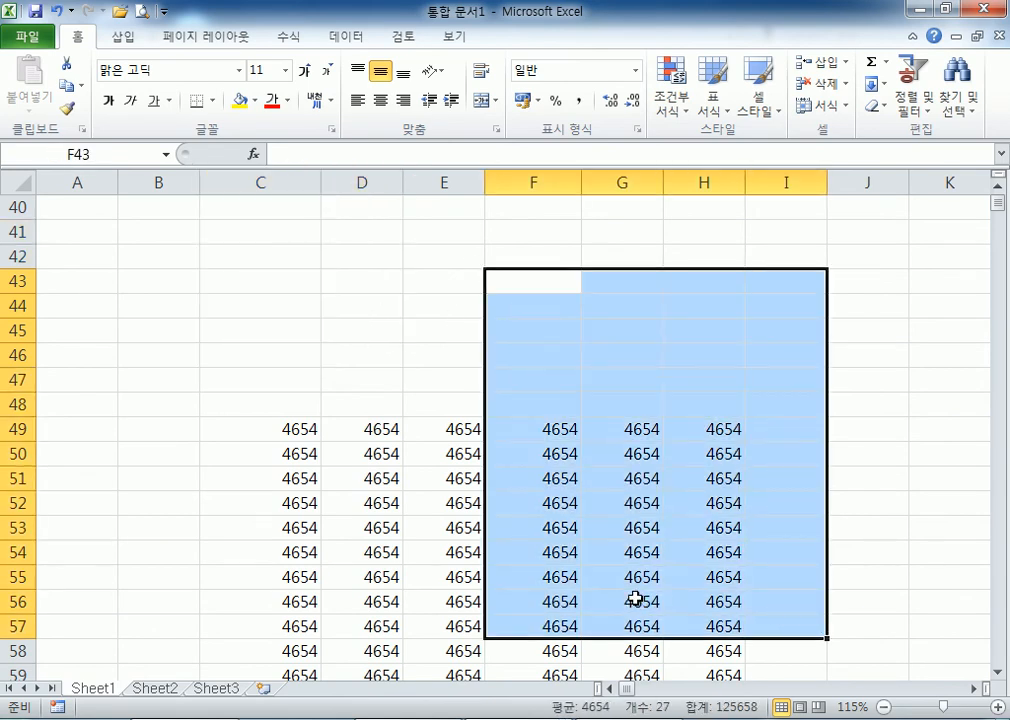
{"action": "left_click_drag", "start_coordinate": [140, 281], "coordinate": [370, 453]}
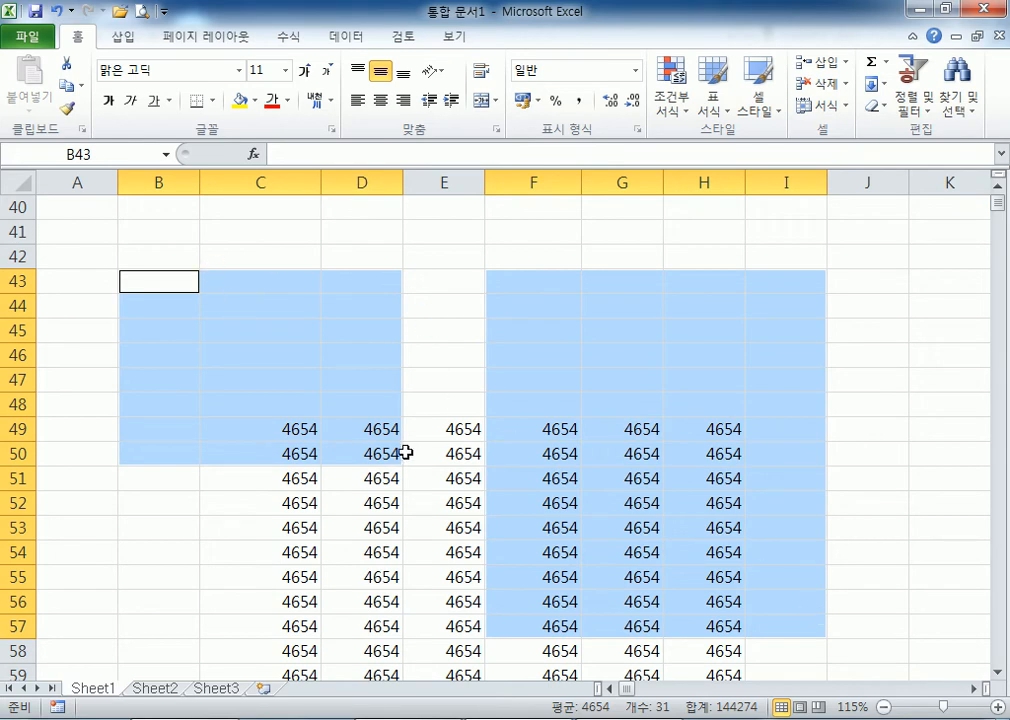
{"action": "left_click_drag", "start_coordinate": [295, 235], "coordinate": [833, 401]}
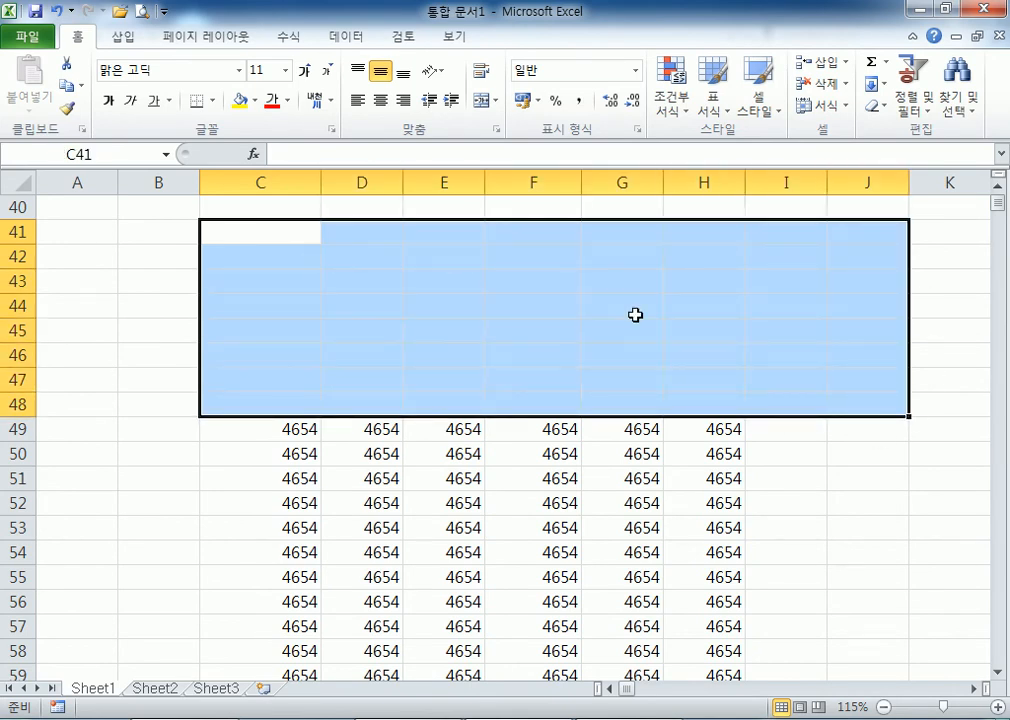
{"action": "left_click_drag", "start_coordinate": [215, 480], "coordinate": [399, 582]}
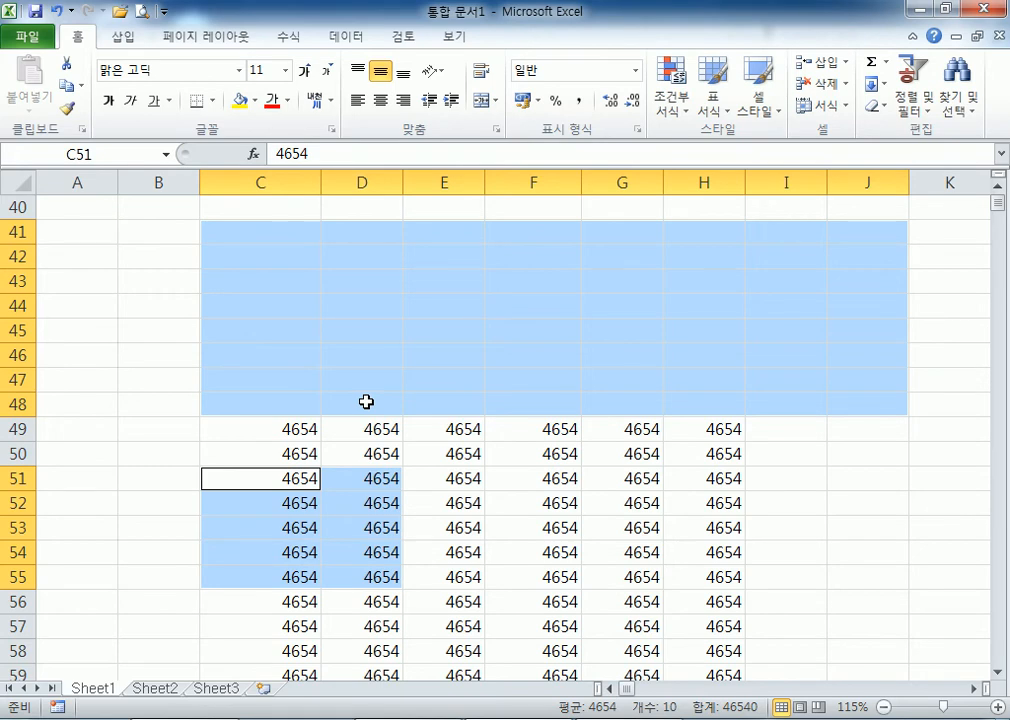
Step: Try to move the empty range C41:F44 down onto the 4654 cells, declining to replace their contents
{"action": "left_click_drag", "start_coordinate": [291, 232], "coordinate": [500, 298]}
{"action": "left_click_drag", "start_coordinate": [336, 324], "coordinate": [433, 428]}
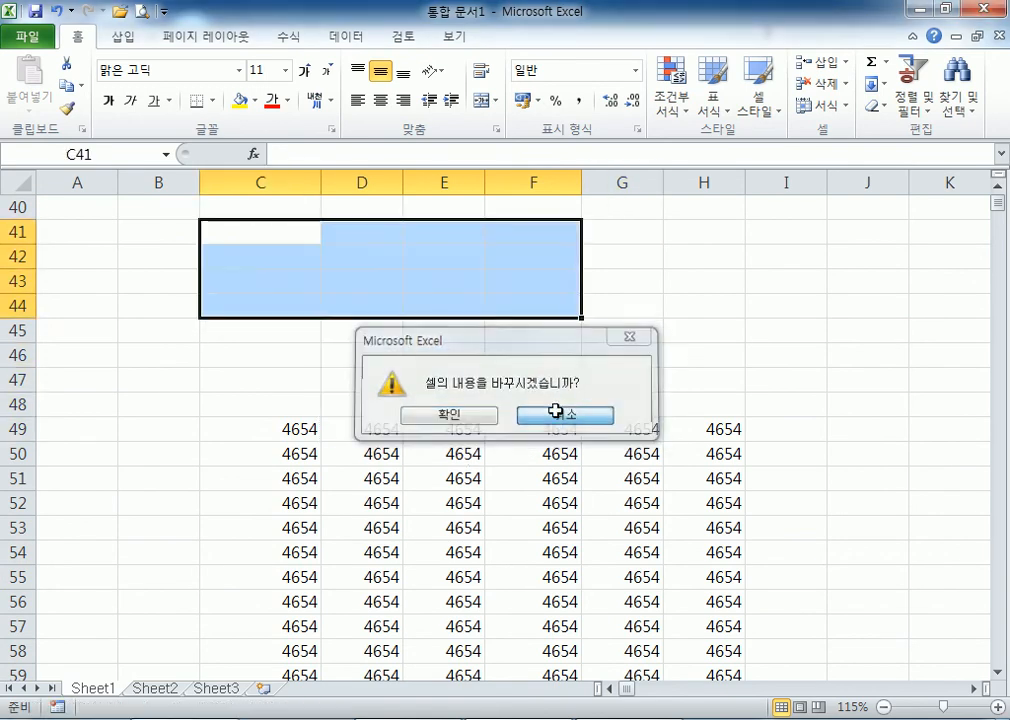
{"action": "left_click", "coordinate": [556, 416]}
Step: Move the block D54:F60 to H62:J68 and add C54:E61 to the selection
{"action": "scroll", "coordinate": [401, 287], "scroll_direction": "down", "scroll_amount": 4}
{"action": "left_click_drag", "start_coordinate": [380, 258], "coordinate": [797, 545]}
{"action": "left_click", "coordinate": [563, 420]}
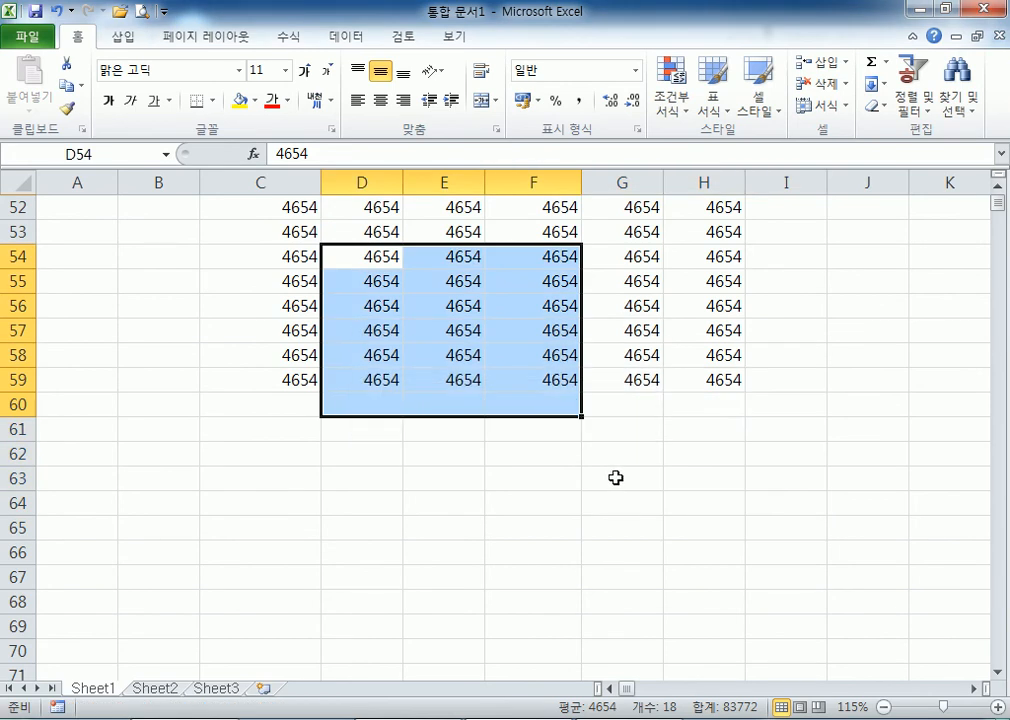
{"action": "left_click_drag", "start_coordinate": [557, 420], "coordinate": [866, 604]}
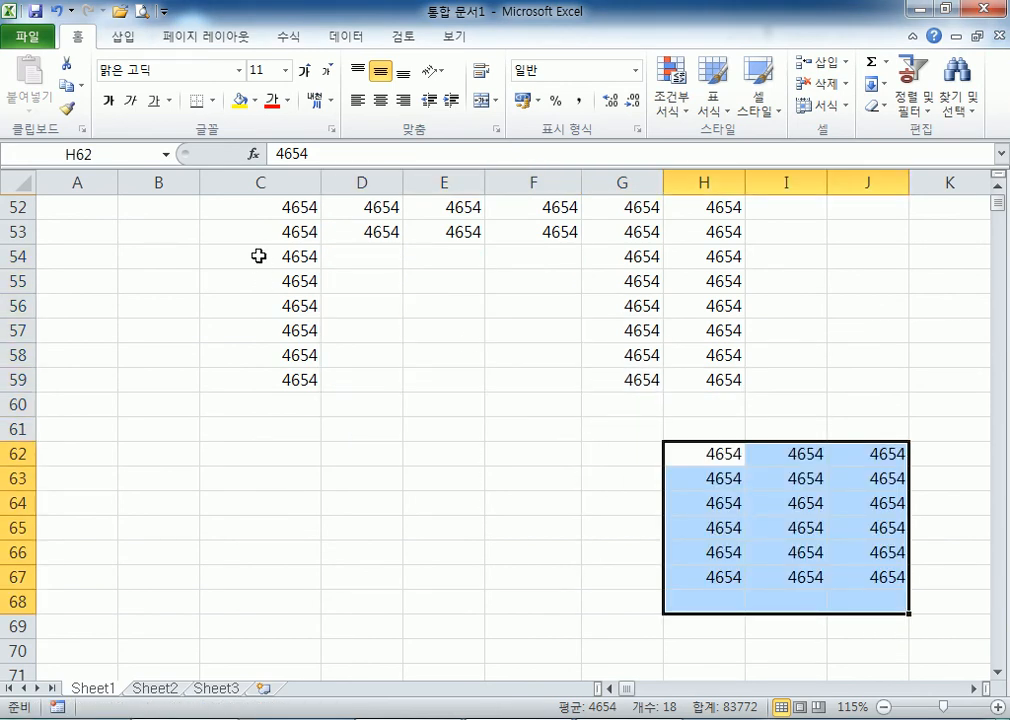
{"action": "left_click_drag", "start_coordinate": [261, 255], "coordinate": [403, 426]}
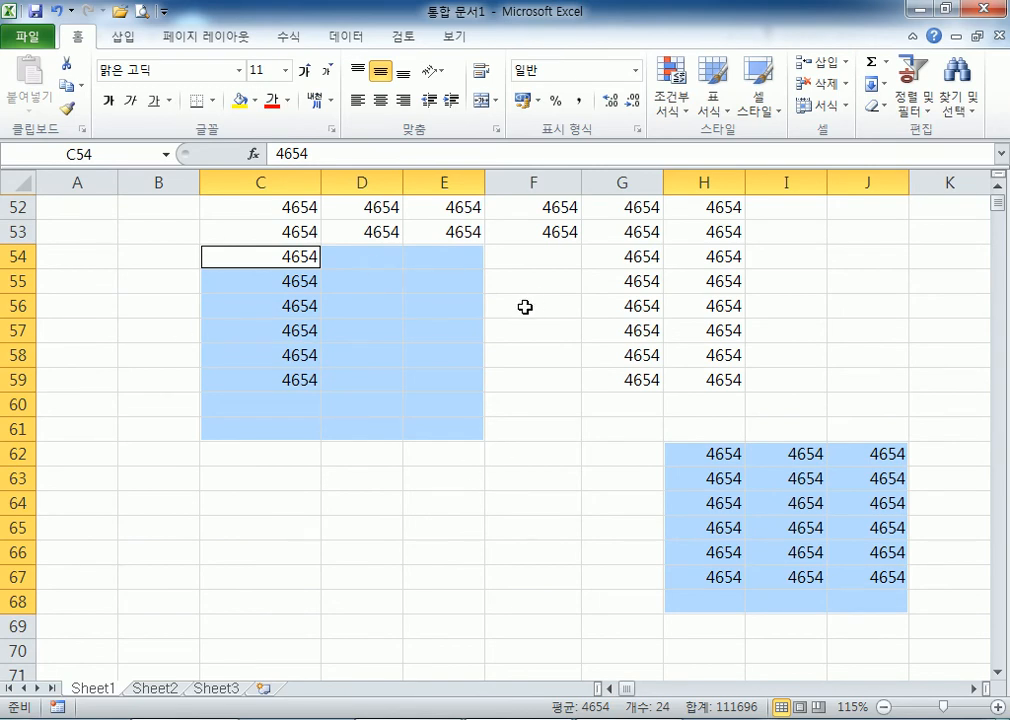
Step: Select F54:H58 and move the block to C61:E65, on to H54:J58, and finally to C62:E66
{"action": "left_click_drag", "start_coordinate": [280, 232], "coordinate": [453, 379]}
{"action": "left_click_drag", "start_coordinate": [534, 256], "coordinate": [742, 362]}
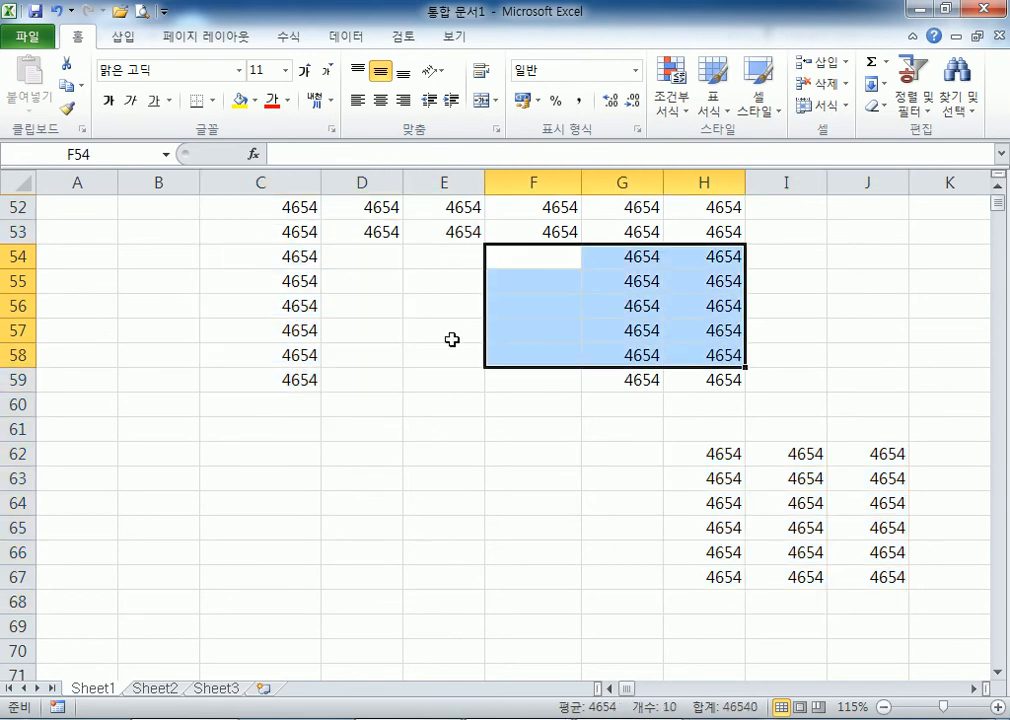
{"action": "left_click_drag", "start_coordinate": [485, 289], "coordinate": [257, 461]}
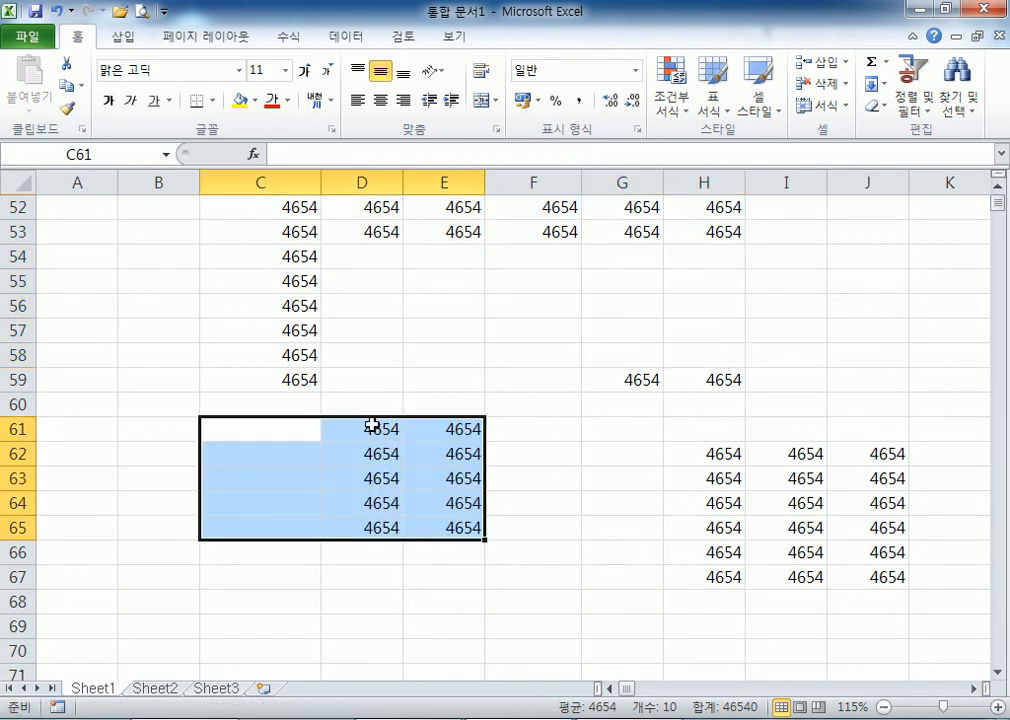
{"action": "left_click_drag", "start_coordinate": [373, 418], "coordinate": [818, 269]}
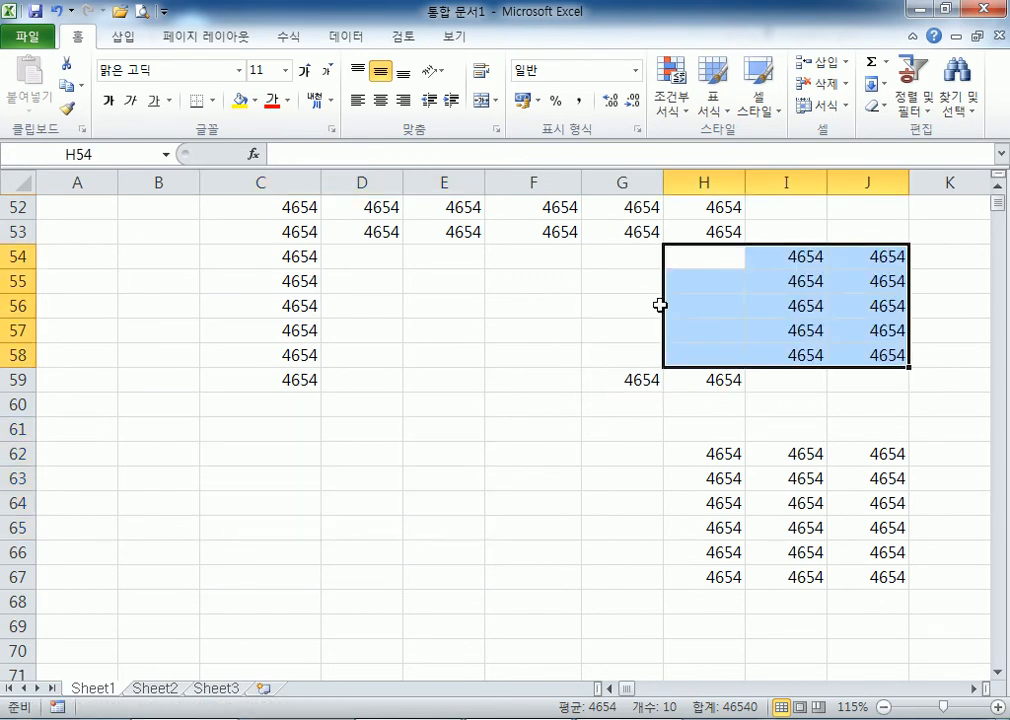
{"action": "left_click_drag", "start_coordinate": [668, 315], "coordinate": [258, 497]}
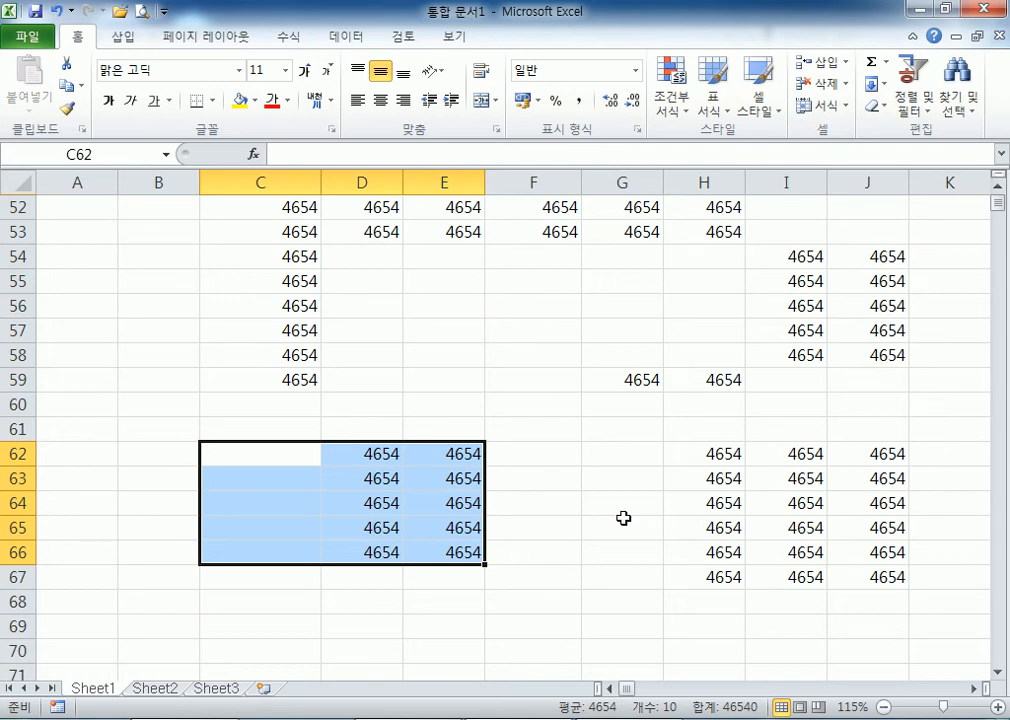
Step: Select the whole columns A, C, E, G and I together, and then the adjacent columns A through D
{"action": "left_click", "coordinate": [75, 184]}
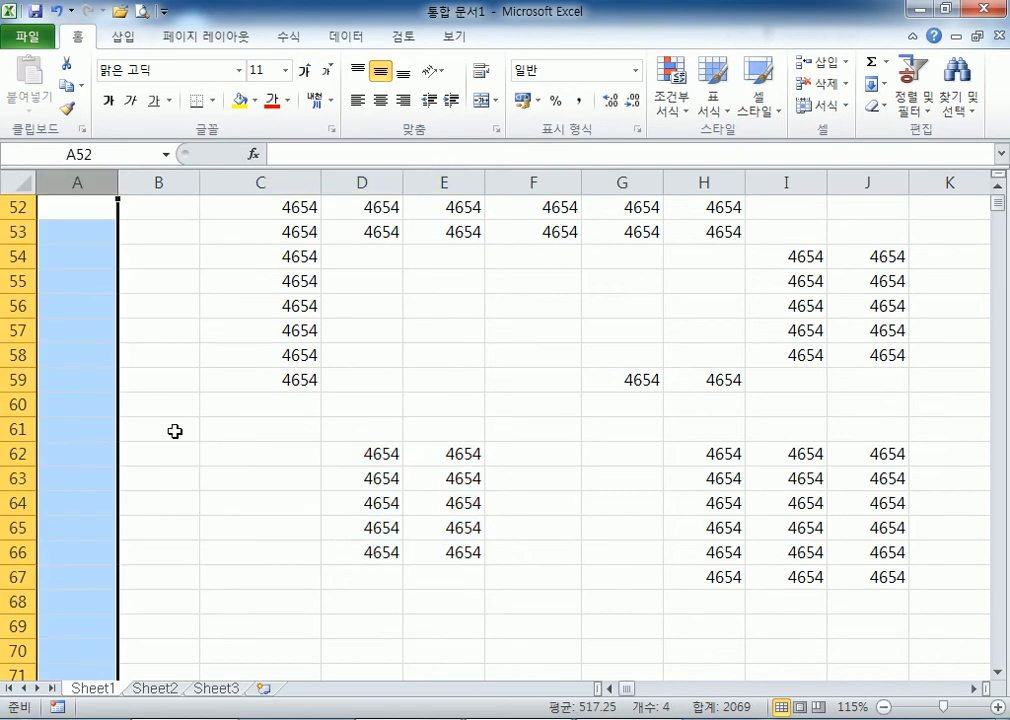
{"action": "left_click", "coordinate": [222, 178], "text": "ctrl"}
{"action": "left_click", "coordinate": [430, 178], "text": "ctrl"}
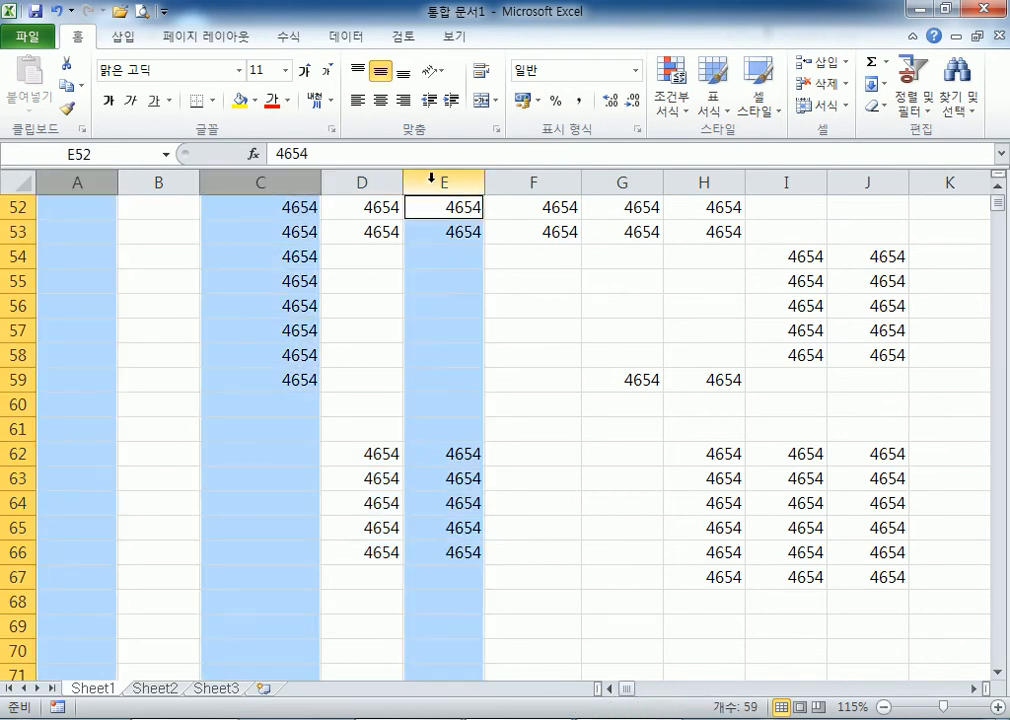
{"action": "left_click", "coordinate": [620, 180], "text": "ctrl"}
{"action": "left_click", "coordinate": [786, 180], "text": "ctrl"}
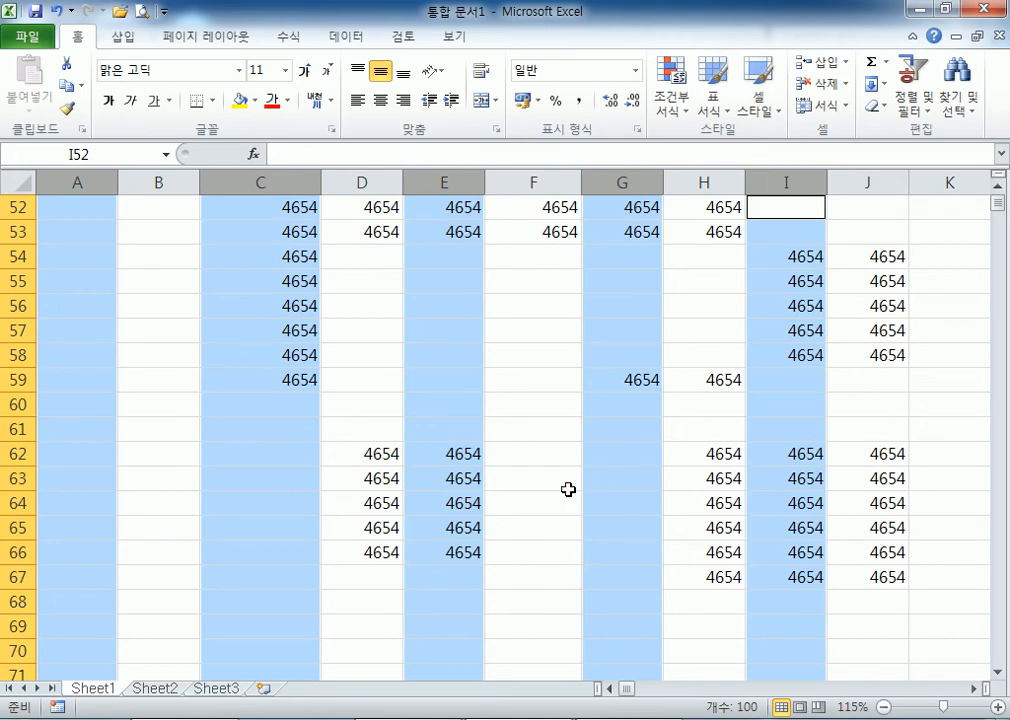
{"action": "left_click_drag", "start_coordinate": [101, 176], "coordinate": [380, 175]}
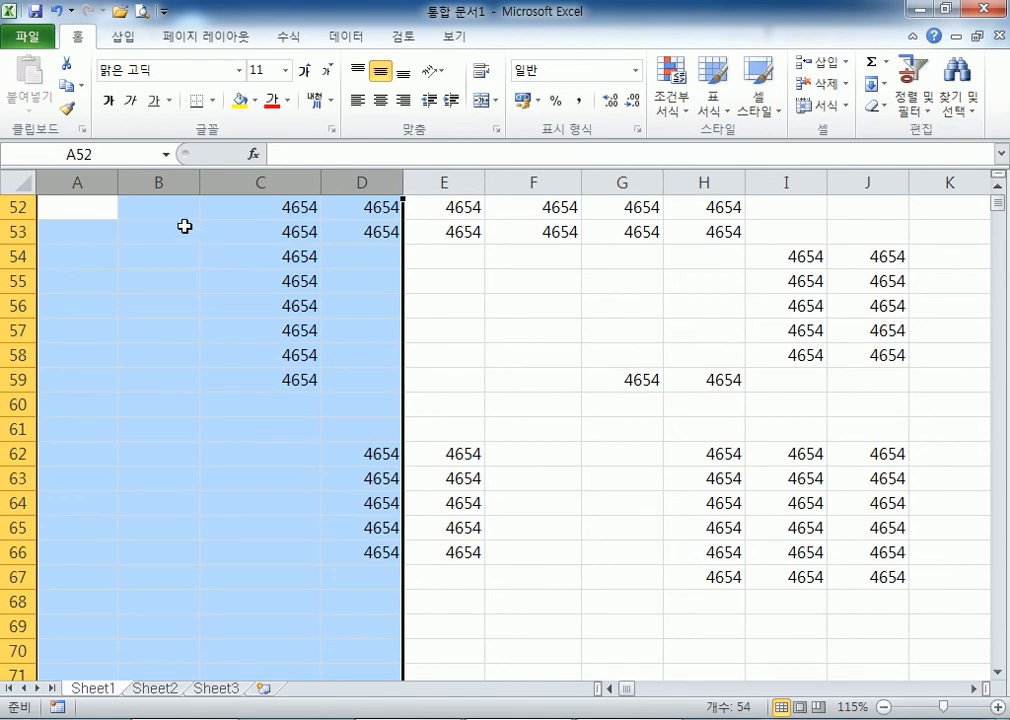
Step: Give the whole columns B, D and F a red font and yellow fill, and deselect them by selecting cell C34
{"action": "left_click", "coordinate": [161, 176]}
{"action": "left_click", "coordinate": [356, 178], "text": "ctrl"}
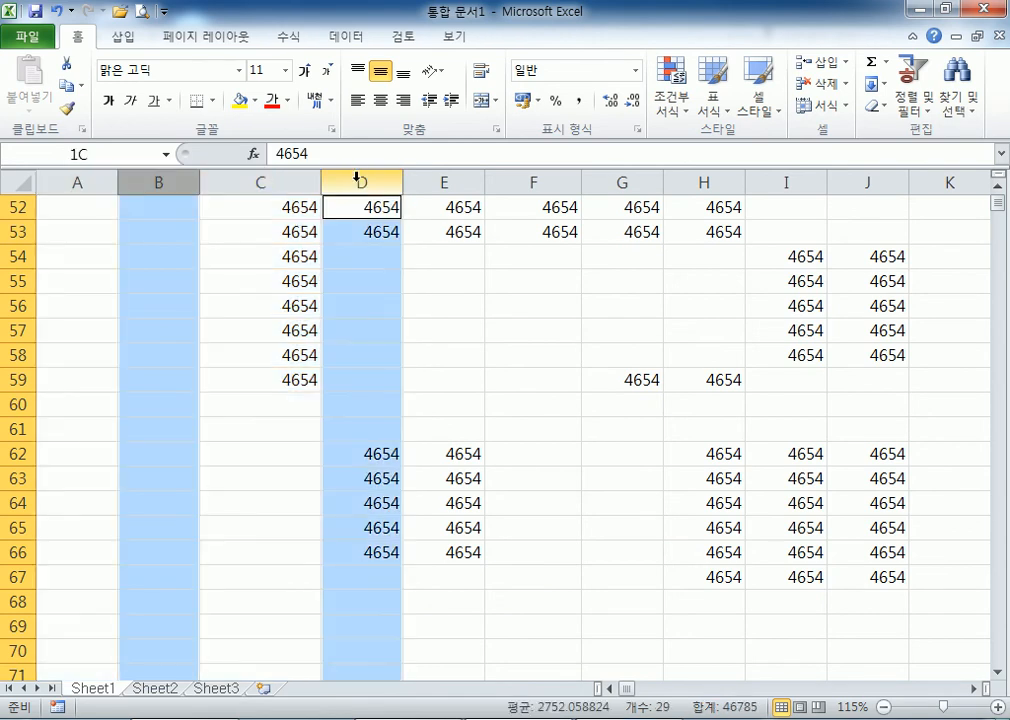
{"action": "left_click", "coordinate": [526, 182], "text": "ctrl"}
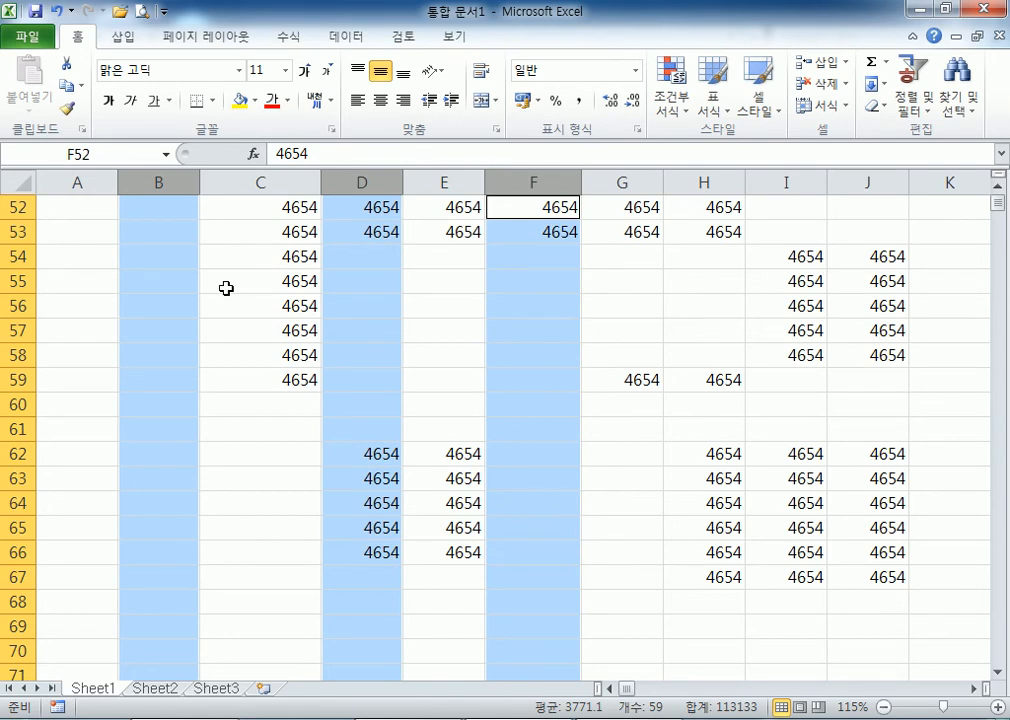
{"action": "left_click", "coordinate": [270, 100]}
{"action": "left_click", "coordinate": [240, 100]}
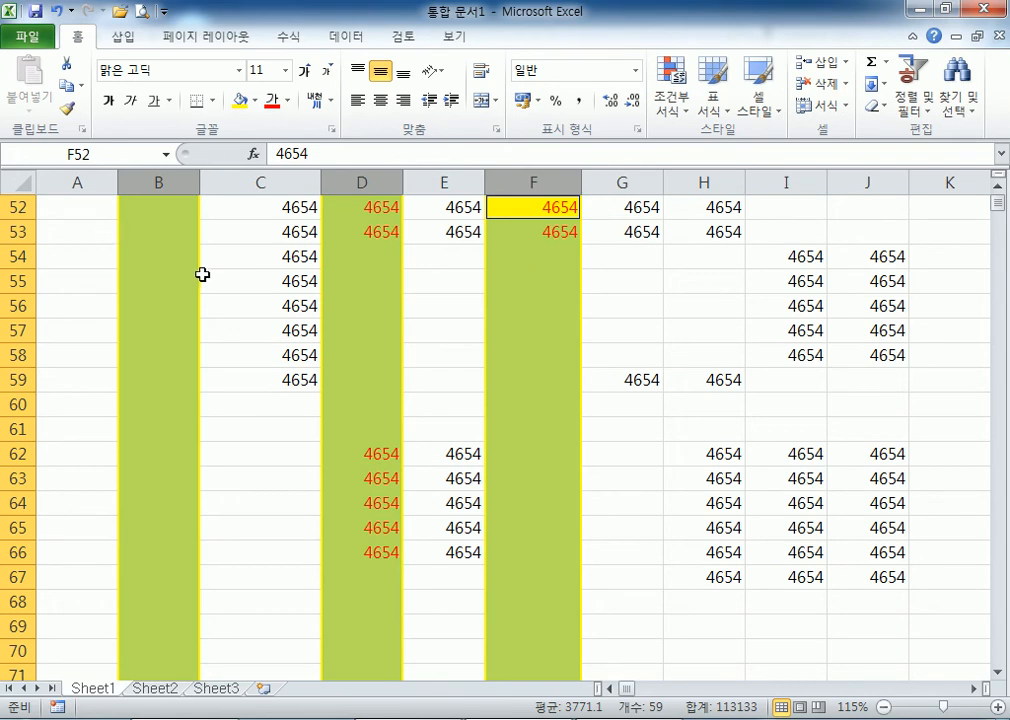
{"action": "scroll", "coordinate": [202, 294], "scroll_direction": "up", "scroll_amount": 7}
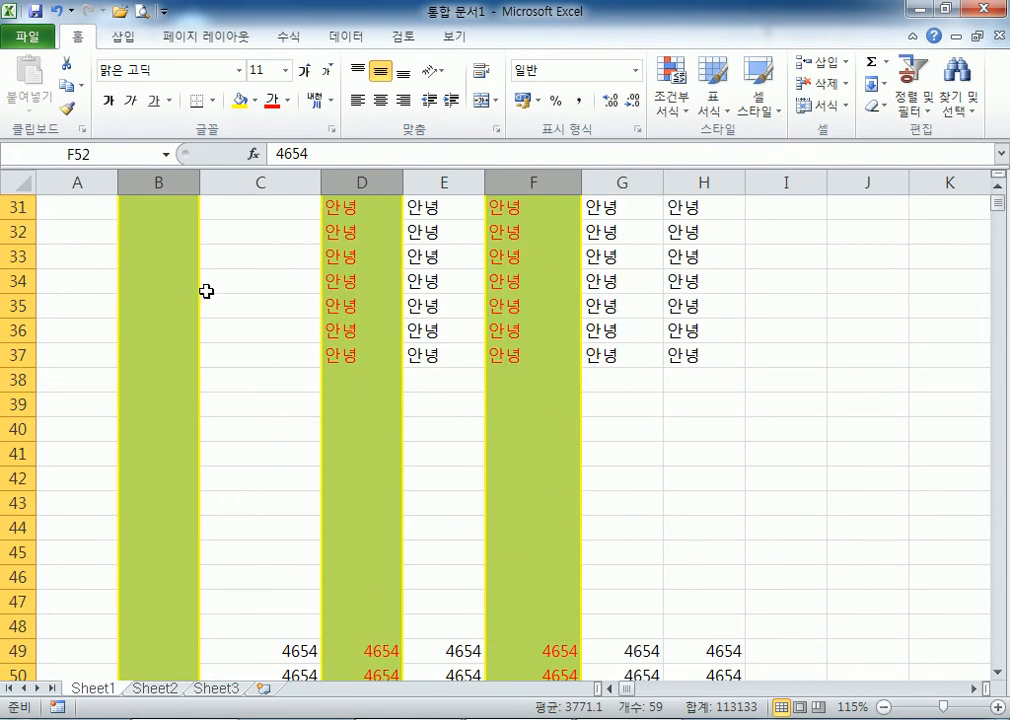
{"action": "left_click", "coordinate": [210, 282]}
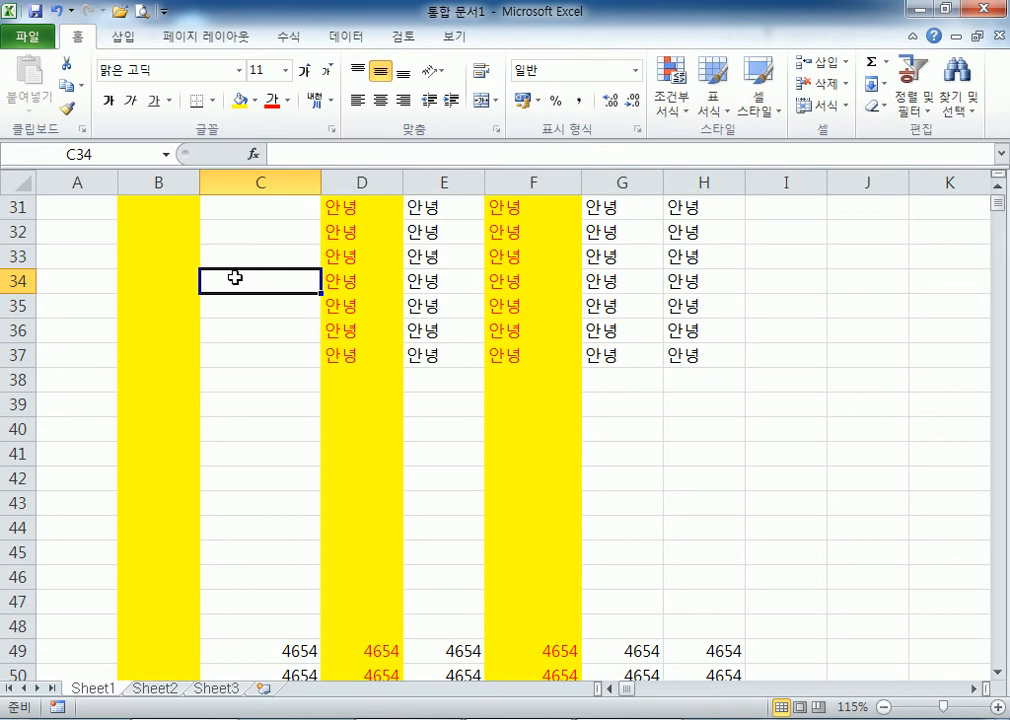
Step: Restore the Excel window to its smaller size, switch to Sheet2, and maximize the window again
{"action": "left_click", "coordinate": [943, 8]}
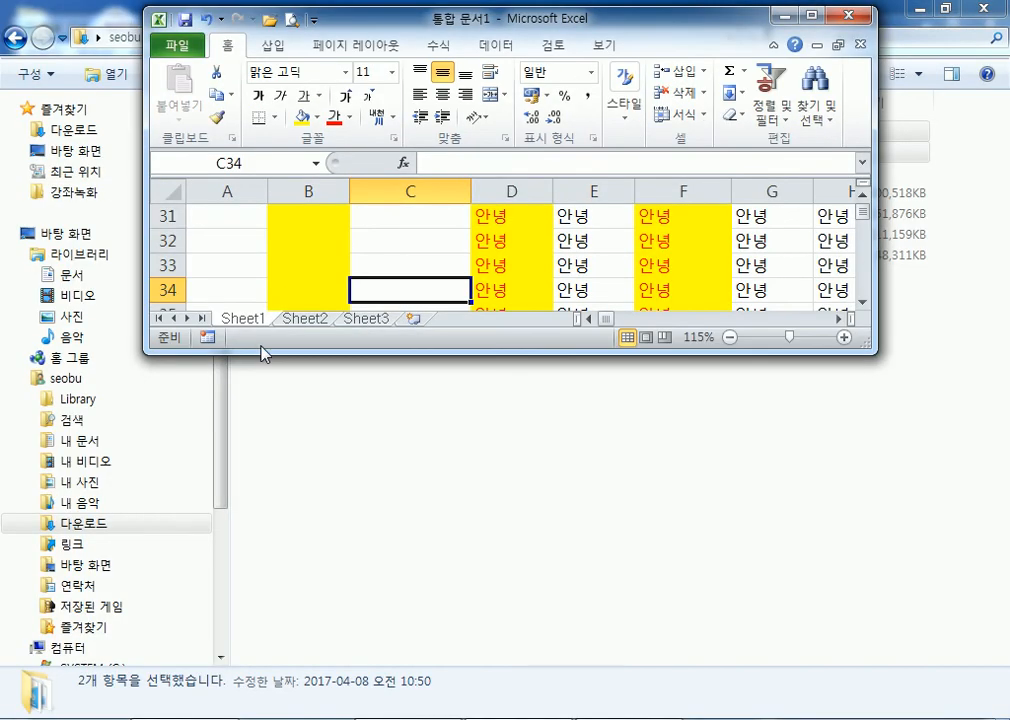
{"action": "left_click", "coordinate": [300, 320]}
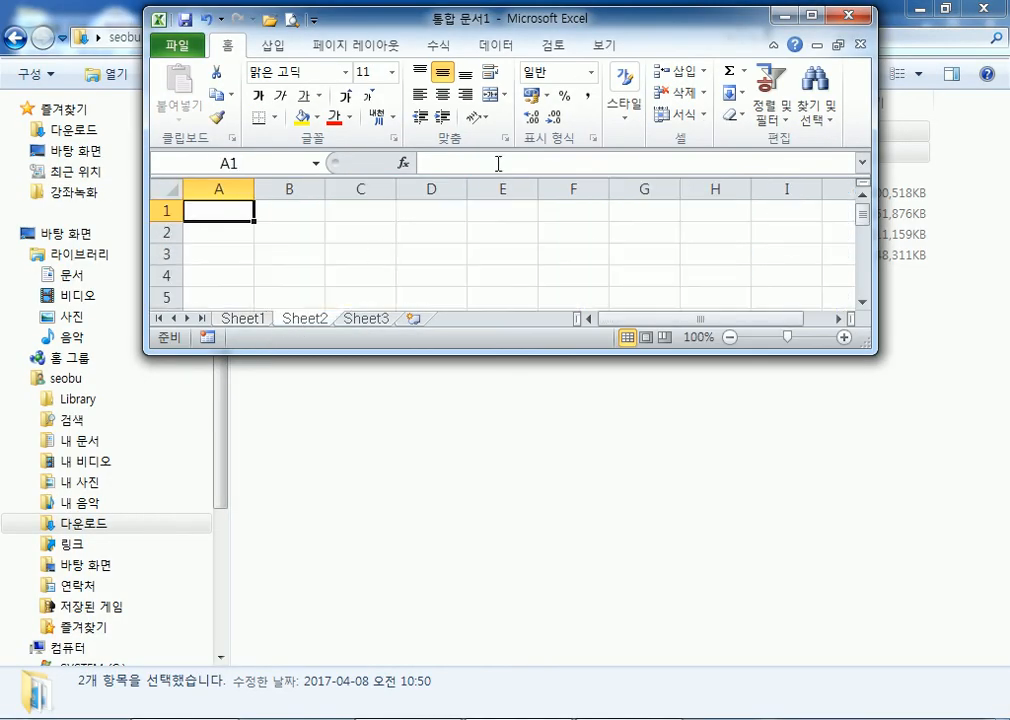
{"action": "left_click", "coordinate": [811, 15]}
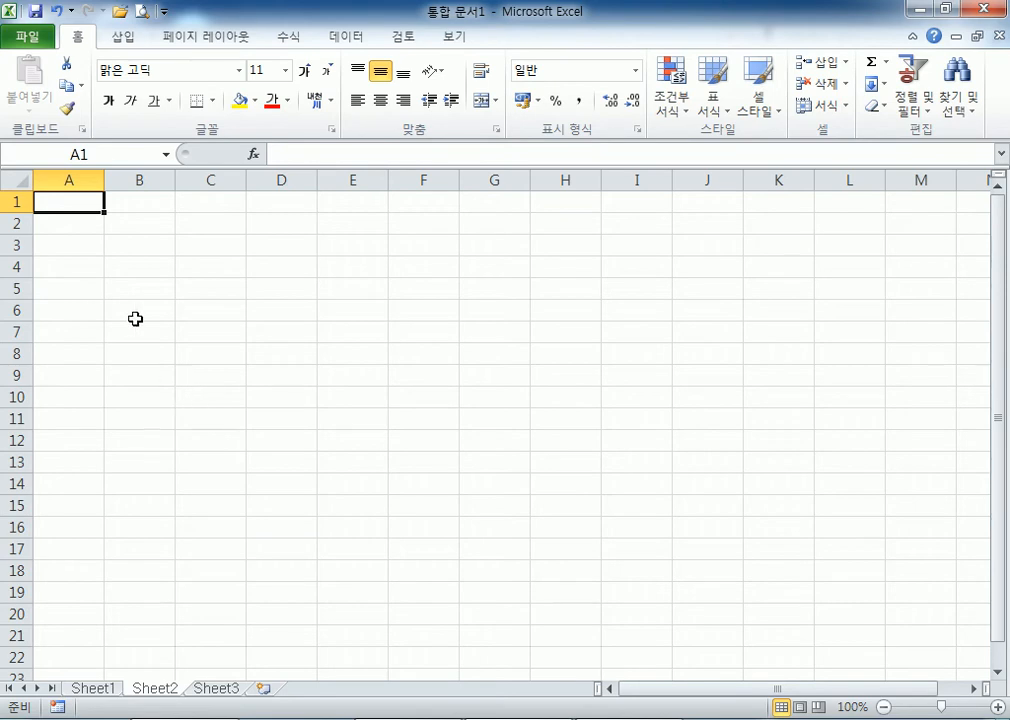
Step: Enter the title 주문금액 in cell A2, with the sheet magnified to 190%
{"action": "left_click", "coordinate": [81, 246]}
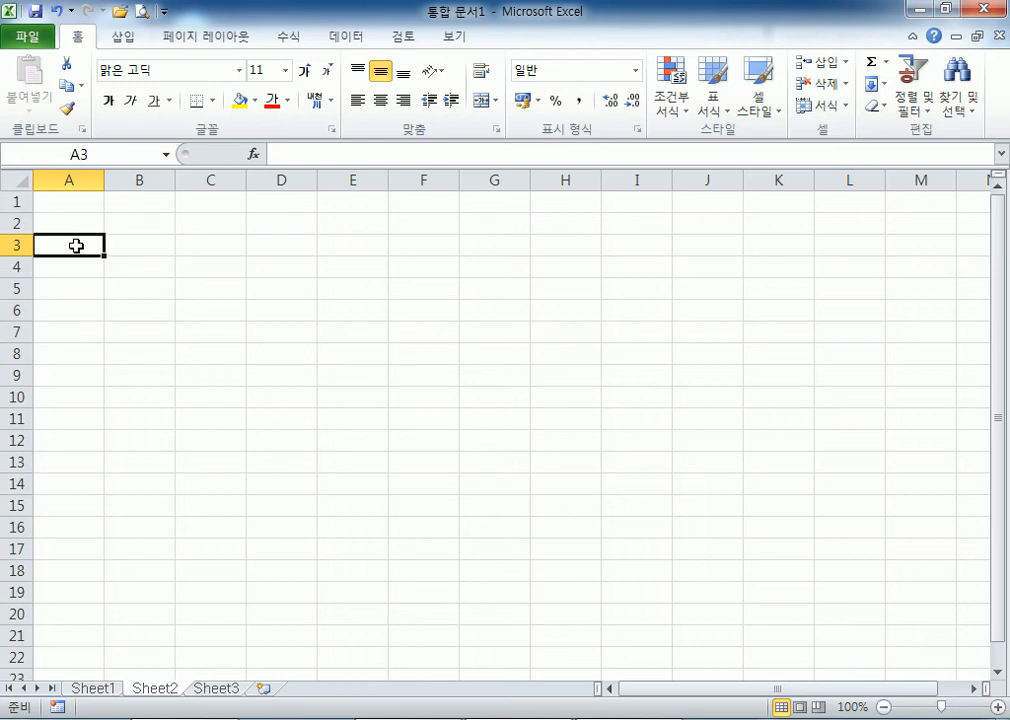
{"action": "left_click", "coordinate": [68, 221]}
{"action": "scroll", "coordinate": [72, 269], "scroll_direction": "up", "scroll_amount": 6}
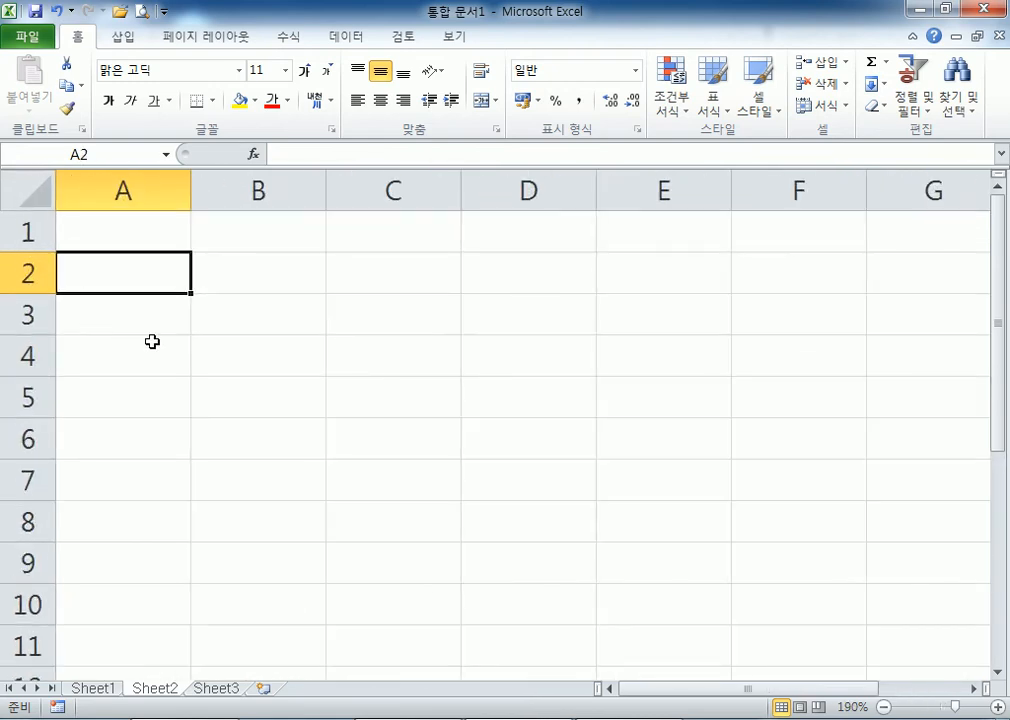
{"action": "type", "text": "주문내여"}
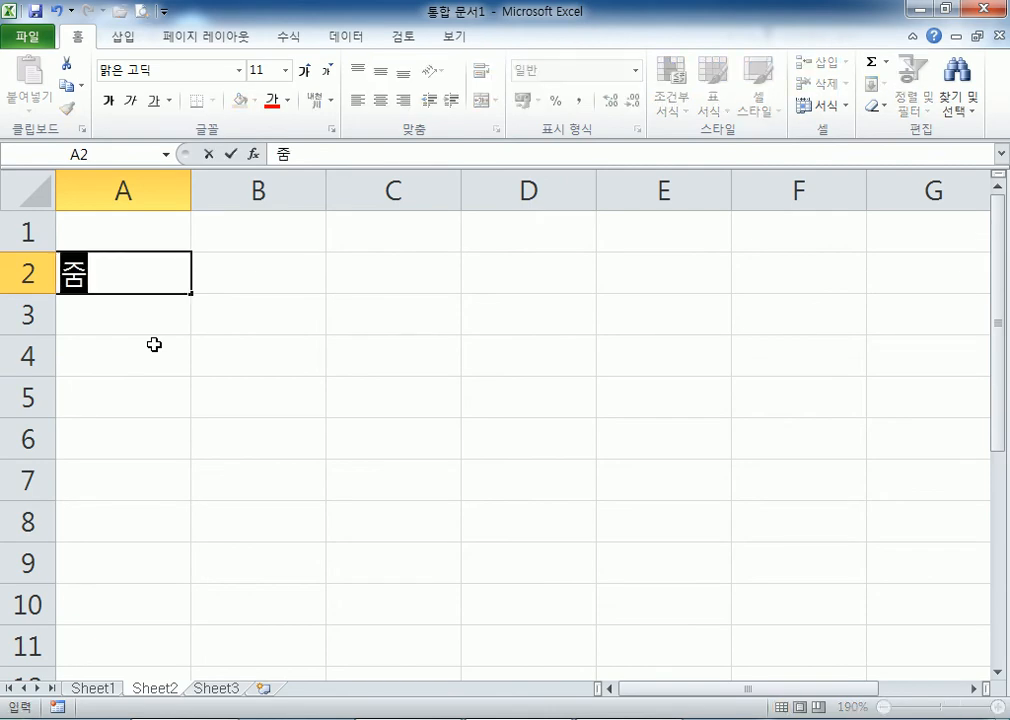
{"action": "type", "text": "ㄱ"}
{"action": "key", "text": "BackSpace"}
{"action": "key", "text": "BackSpace"}
{"action": "key", "text": "BackSpace"}
{"action": "key", "text": "BackSpace"}
{"action": "type", "text": "금액"}
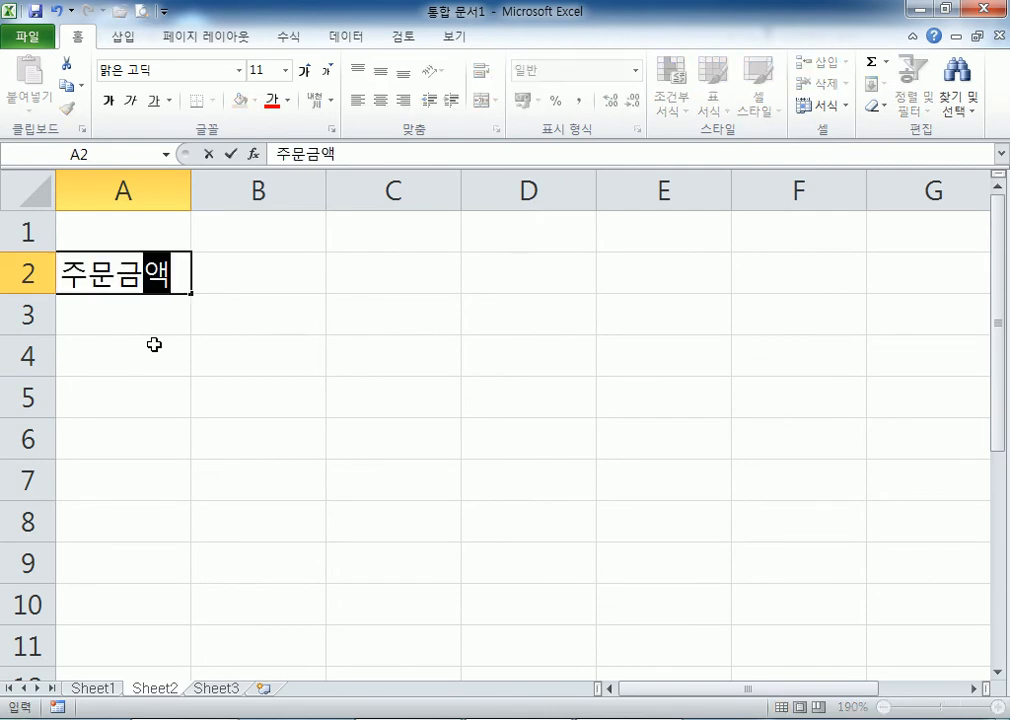
Step: Enter the headers 날짜 in A4 and 금액 in B4
{"action": "left_click", "coordinate": [154, 344]}
{"action": "type", "text": "날짜"}
{"action": "key", "text": "Tab"}
{"action": "type", "text": "금액"}
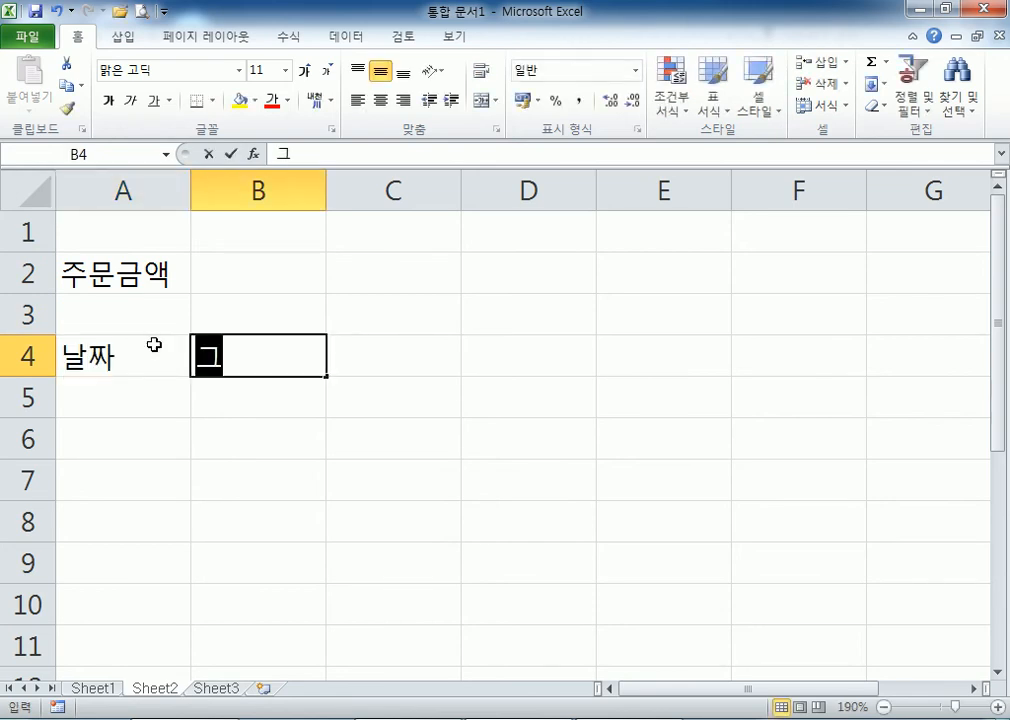
{"action": "key", "text": "Return"}
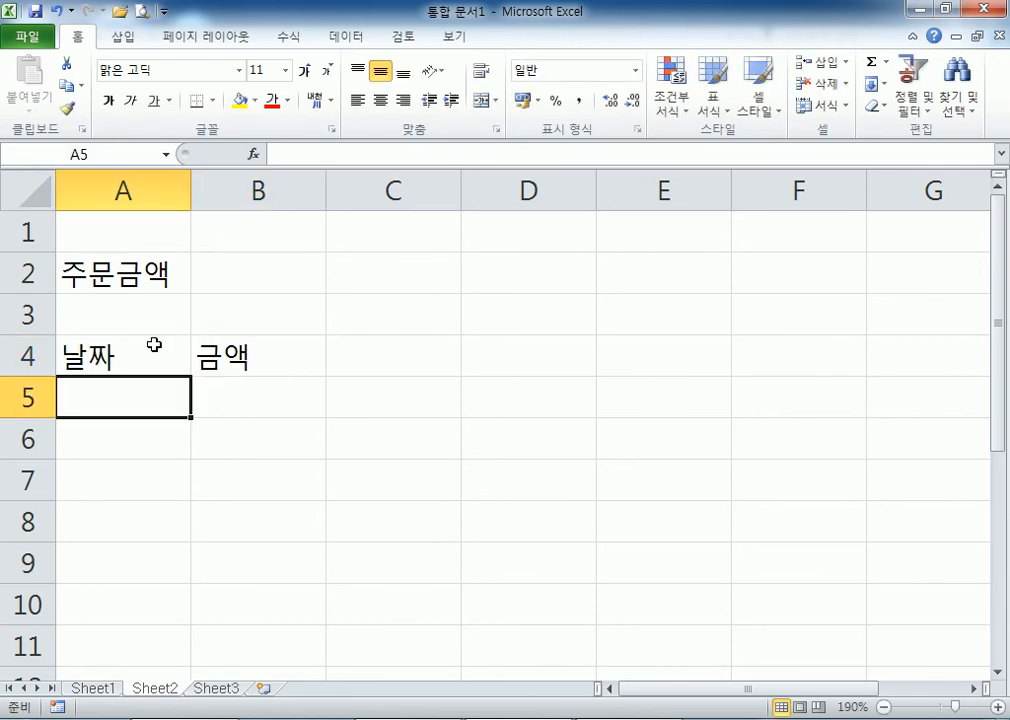
Step: Clear the two headers from A4:B4
{"action": "left_click", "coordinate": [123, 264]}
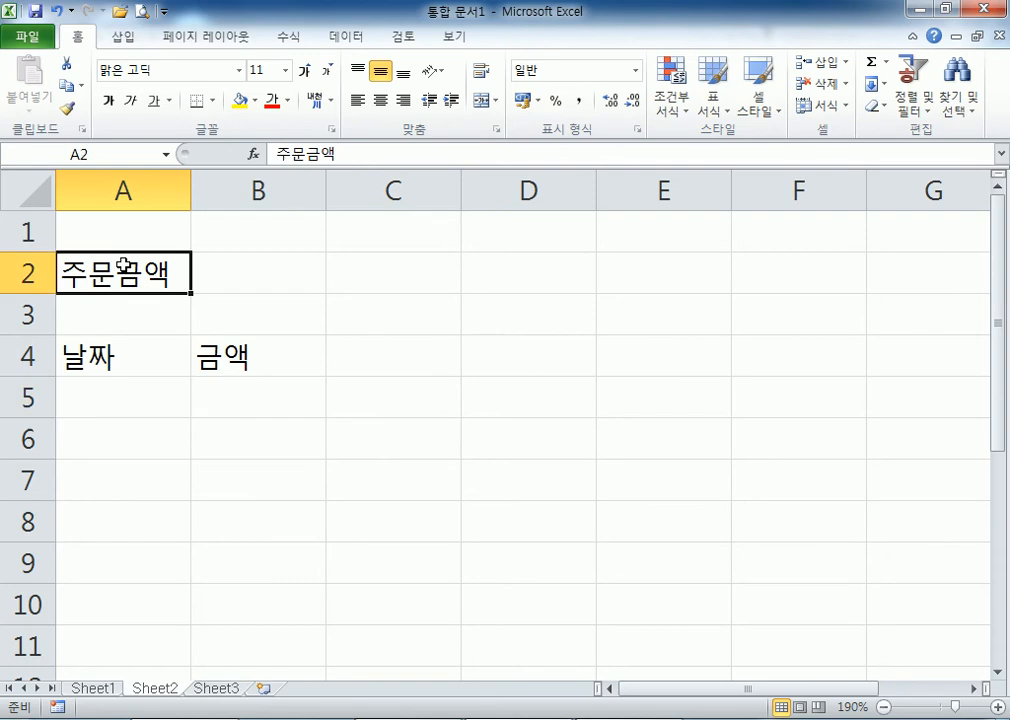
{"action": "left_click_drag", "start_coordinate": [100, 356], "coordinate": [252, 370]}
{"action": "key", "text": "Delete"}
Step: Enter the header 날짜 in cell A4, two rows below the 주문금액 title, and select B4
{"action": "left_click", "coordinate": [133, 264]}
{"action": "key", "text": "Down"}
{"action": "key", "text": "Down"}
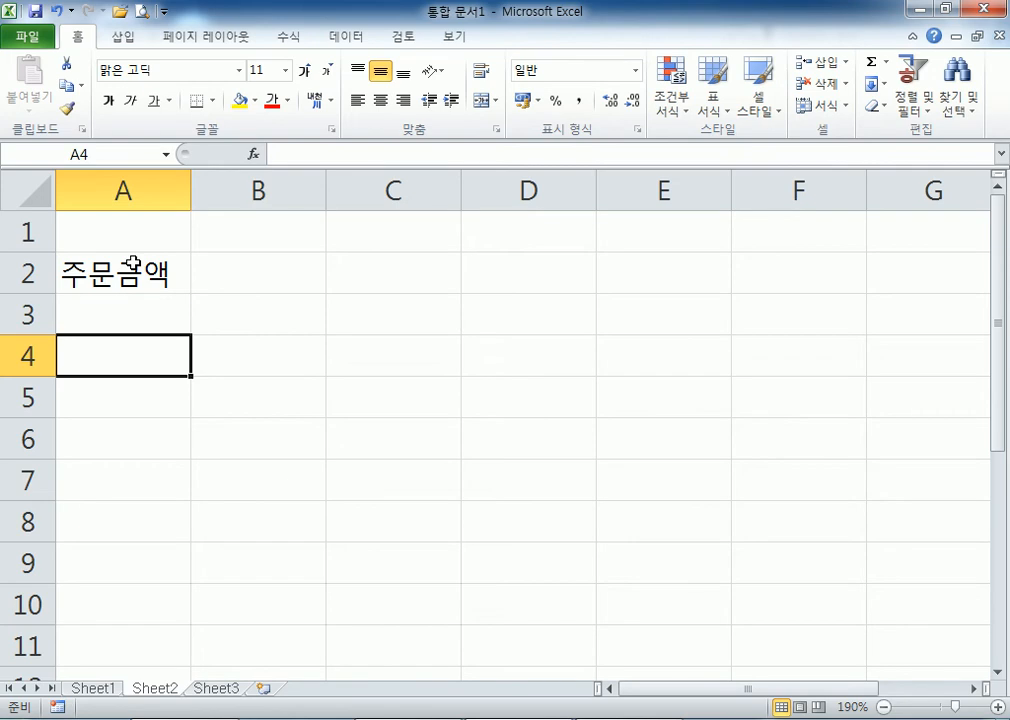
{"action": "type", "text": "날짜"}
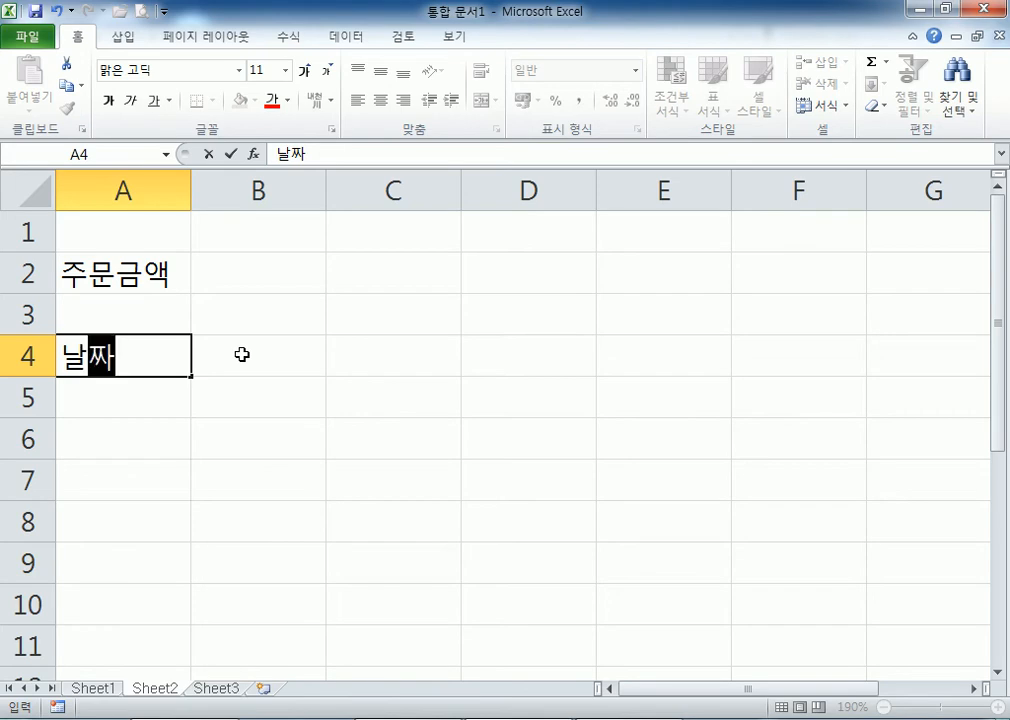
{"action": "left_click", "coordinate": [242, 354]}
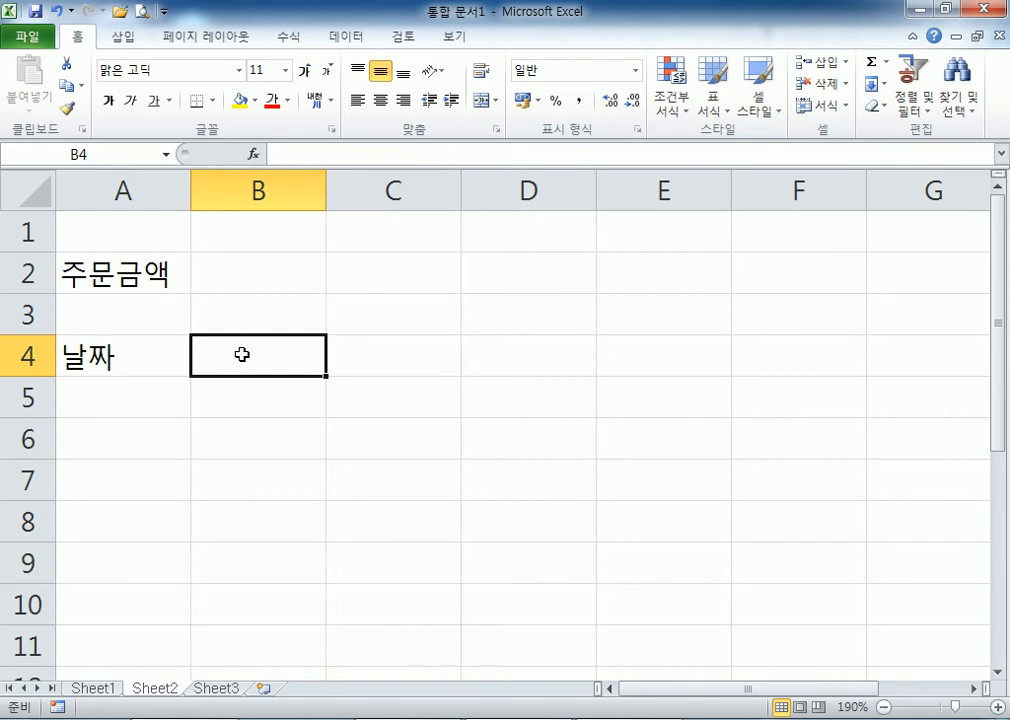
Step: Move the active cell along row 4 as far as G4 and back to A4
{"action": "key", "text": "Right"}
{"action": "key", "text": "Right"}
{"action": "key", "text": "Right"}
{"action": "key", "text": "Right"}
{"action": "key", "text": "Right"}
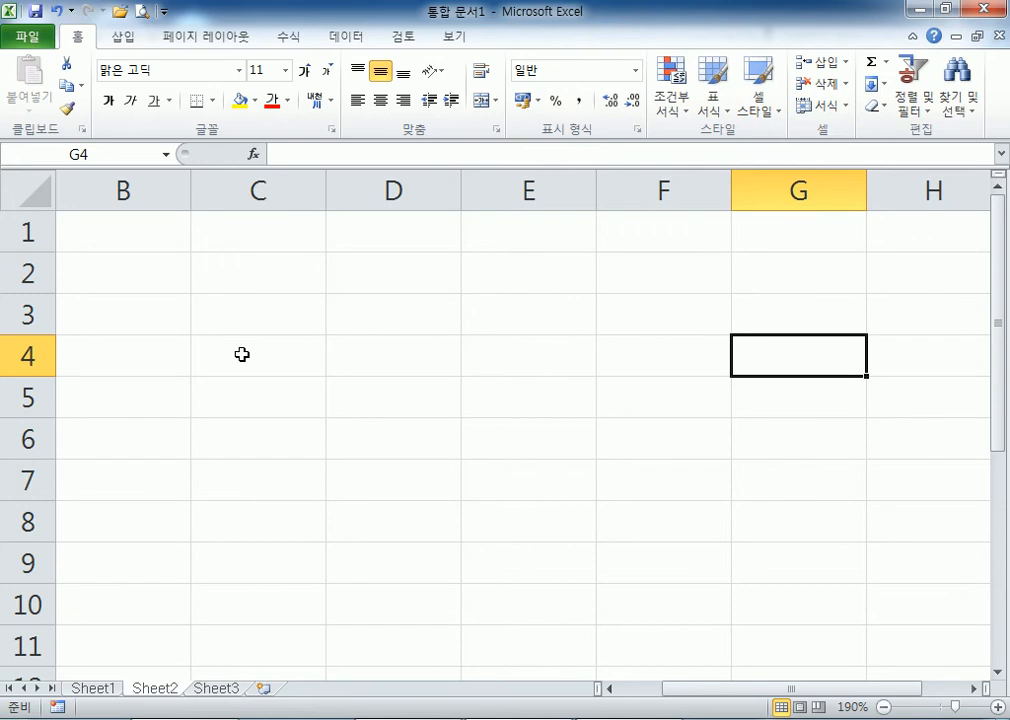
{"action": "key", "text": "Left"}
{"action": "key", "text": "Left"}
{"action": "key", "text": "Left"}
{"action": "key", "text": "Left"}
{"action": "key", "text": "Left"}
{"action": "key", "text": "Left"}
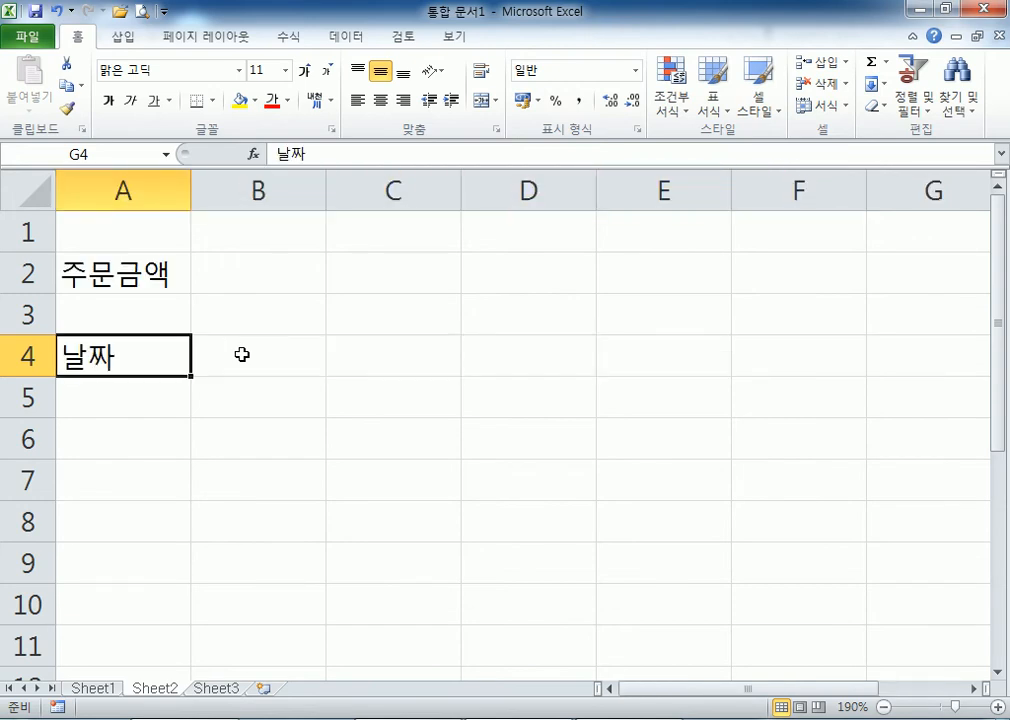
Step: Enter the header 금액 in cell B4, beside 날짜
{"action": "key", "text": "Right"}
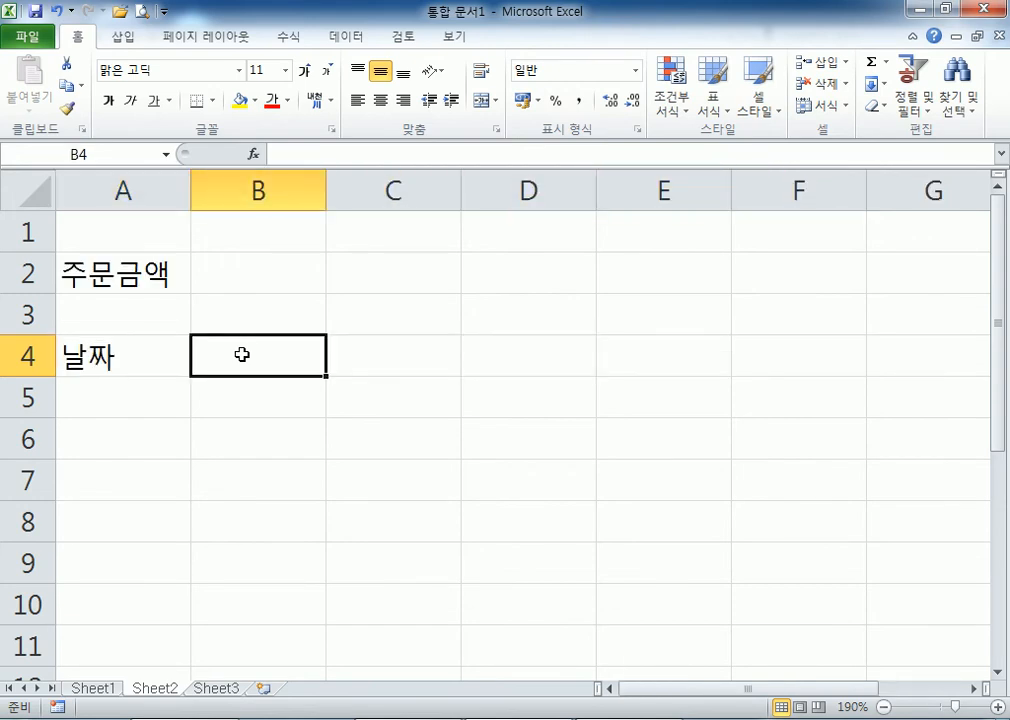
{"action": "type", "text": "금액"}
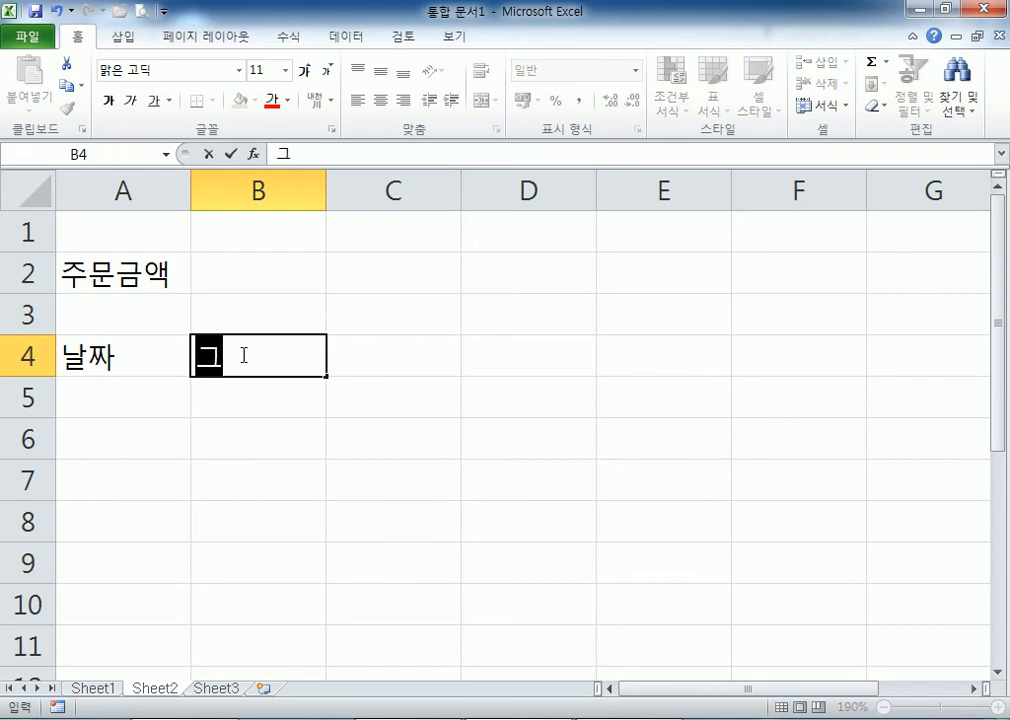
{"action": "key", "text": "Return"}
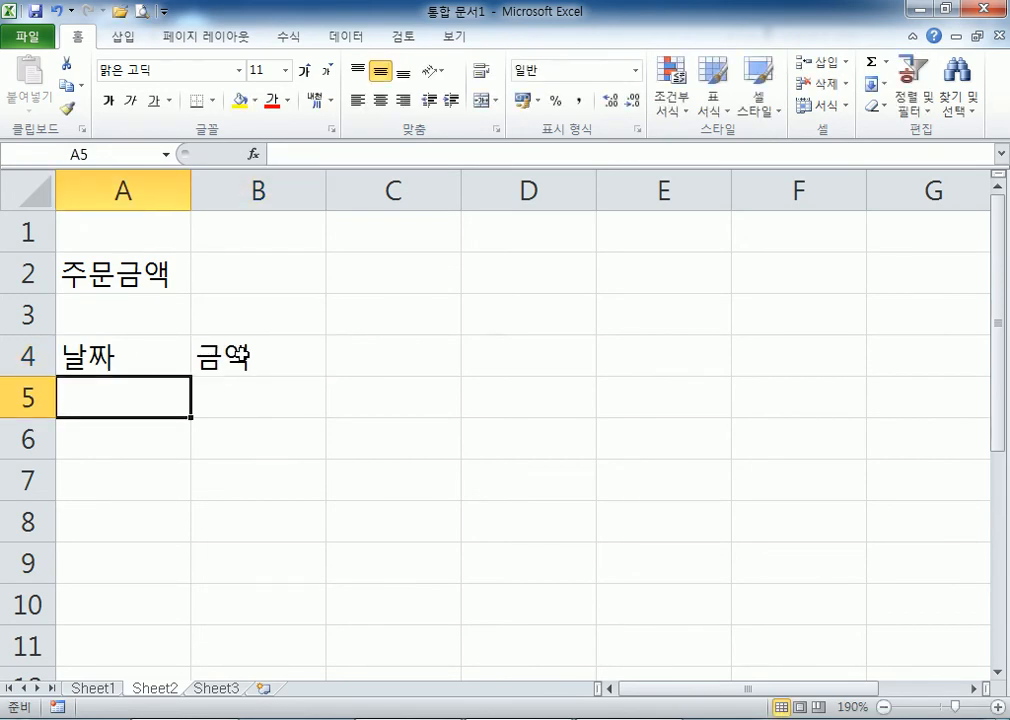
{"action": "left_click", "coordinate": [532, 350]}
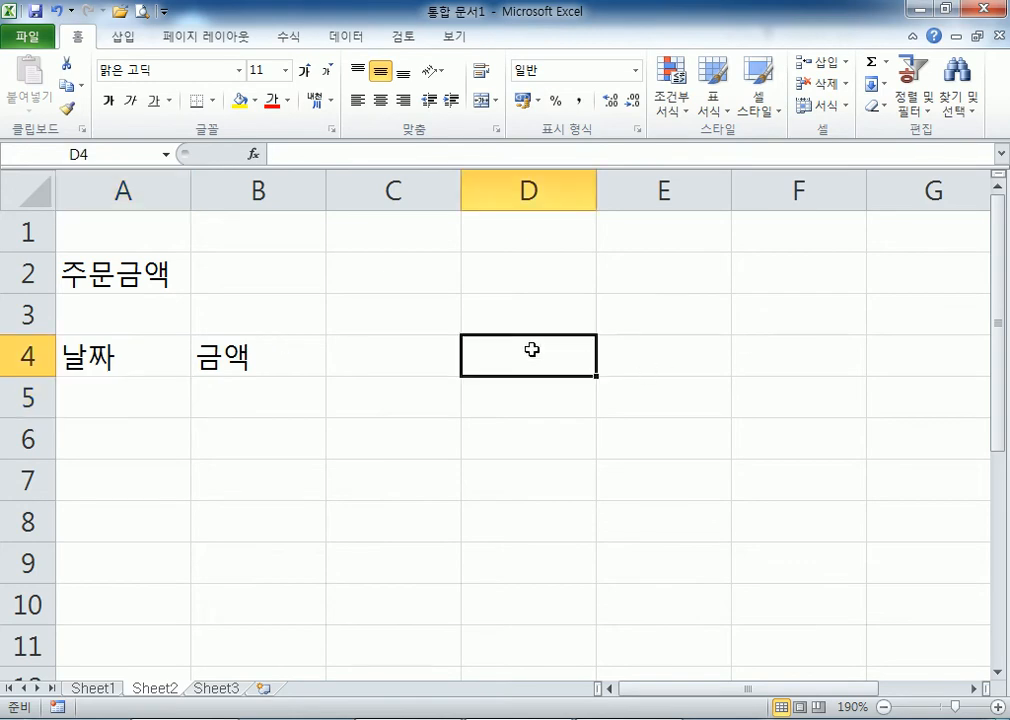
{"action": "key", "text": "Down"}
{"action": "key", "text": "Down"}
{"action": "key", "text": "Down"}
{"action": "key", "text": "Down"}
{"action": "left_click", "coordinate": [318, 385]}
{"action": "key", "text": "Down"}
{"action": "key", "text": "Down"}
{"action": "left_click", "coordinate": [110, 356]}
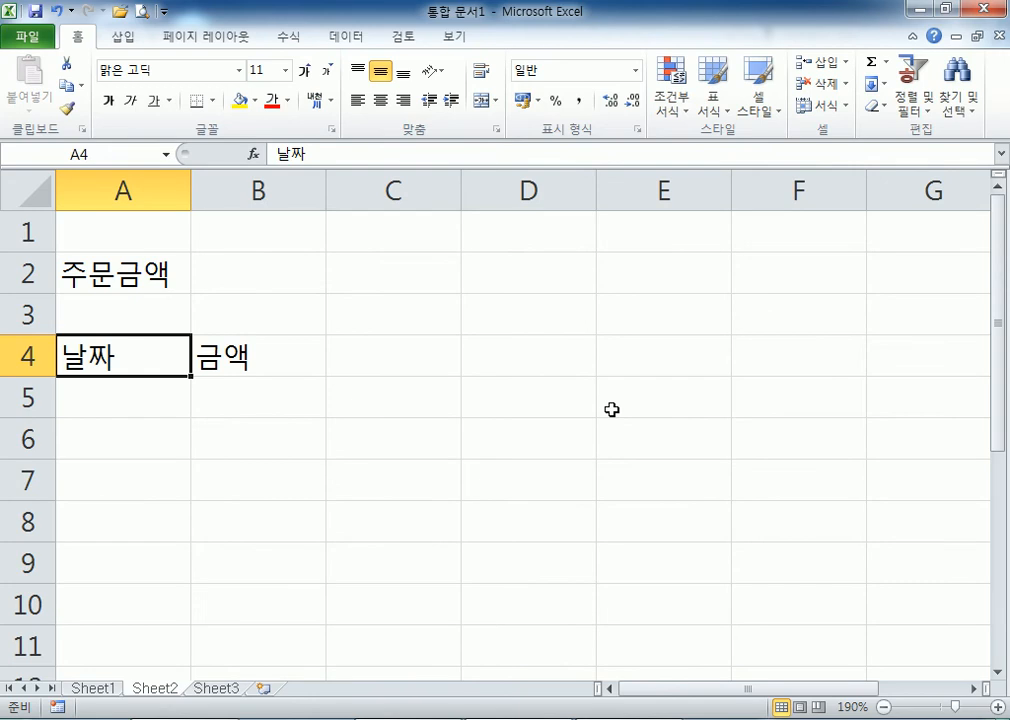
{"action": "key", "text": "Right"}
{"action": "key", "text": "Return"}
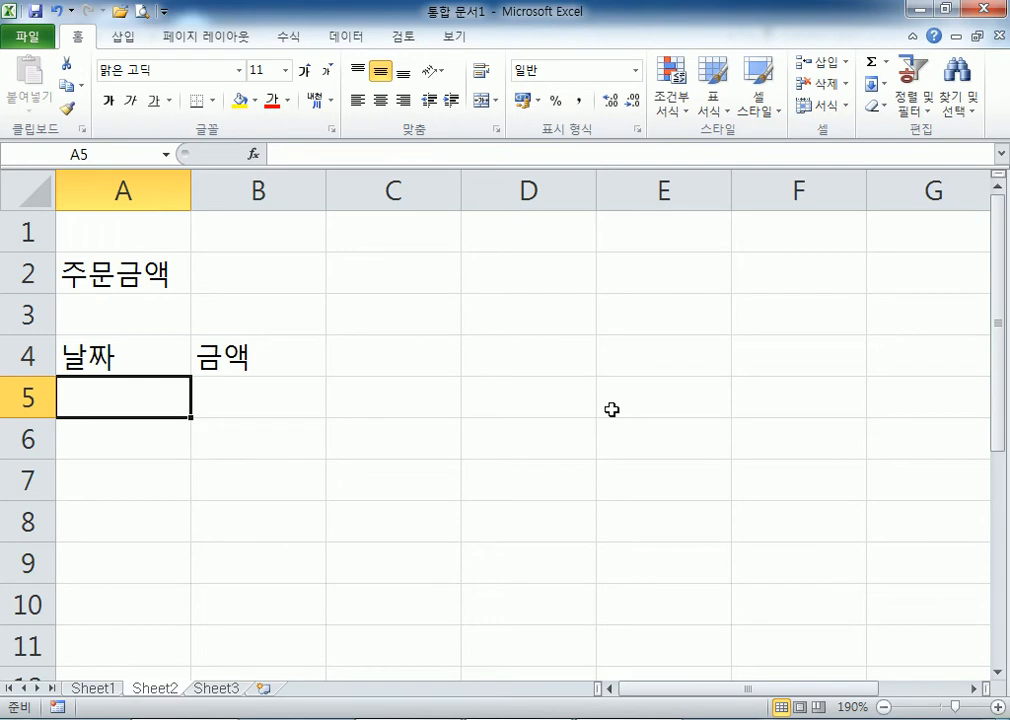
{"action": "left_click_drag", "start_coordinate": [83, 355], "coordinate": [640, 356]}
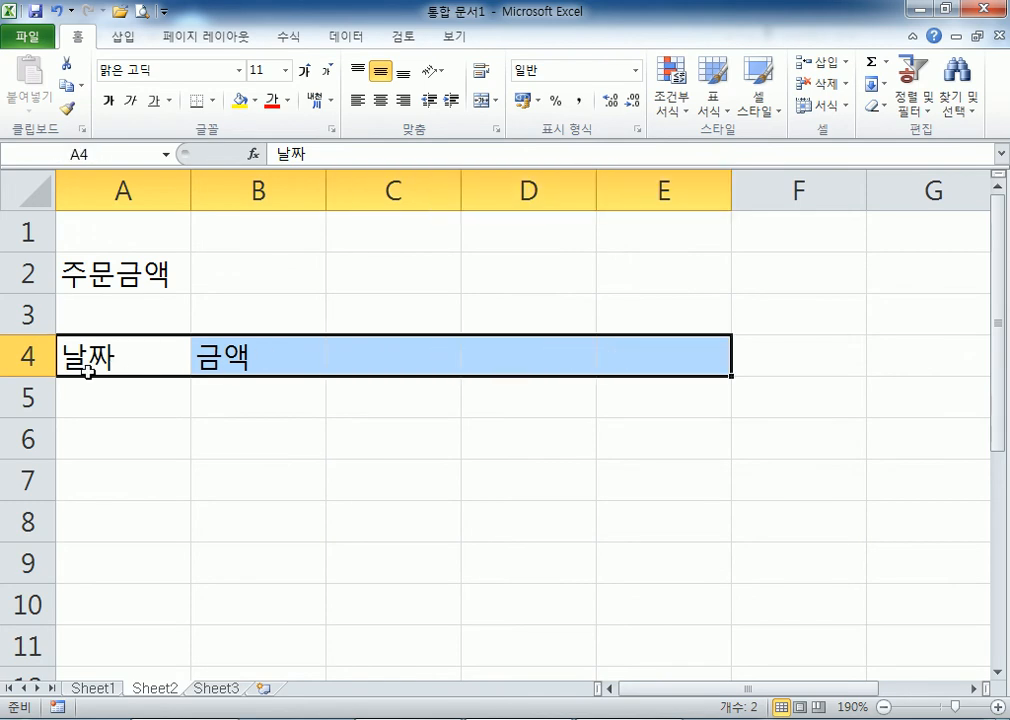
{"action": "left_click", "coordinate": [113, 395]}
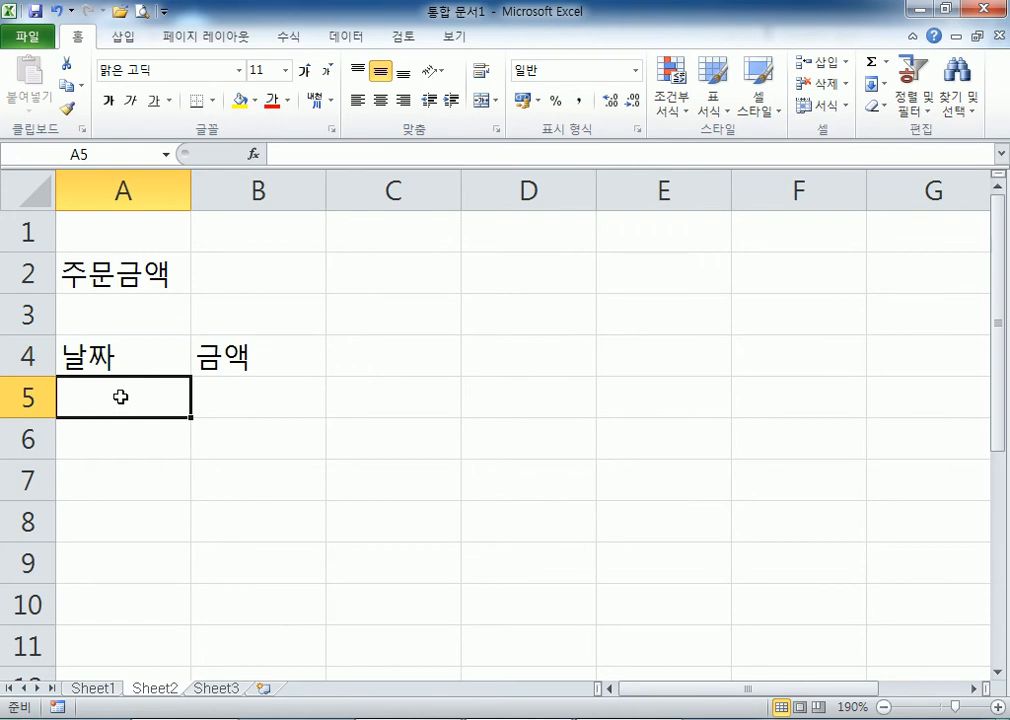
{"action": "key", "text": "Right"}
{"action": "key", "text": "Down"}
{"action": "key", "text": "Left"}
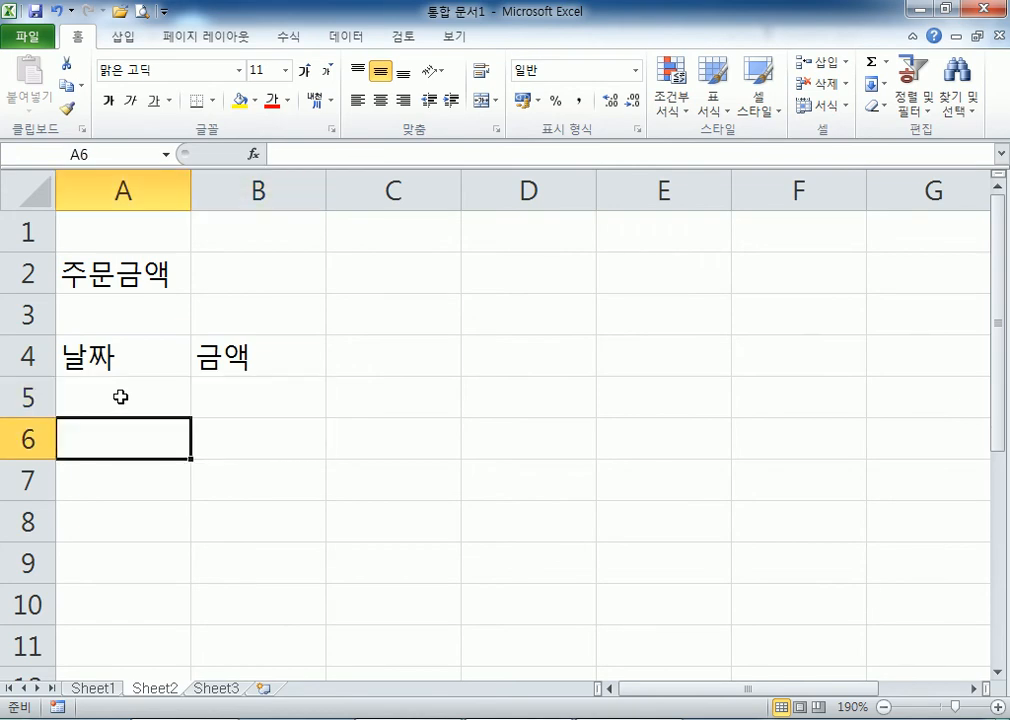
{"action": "key", "text": "Up"}
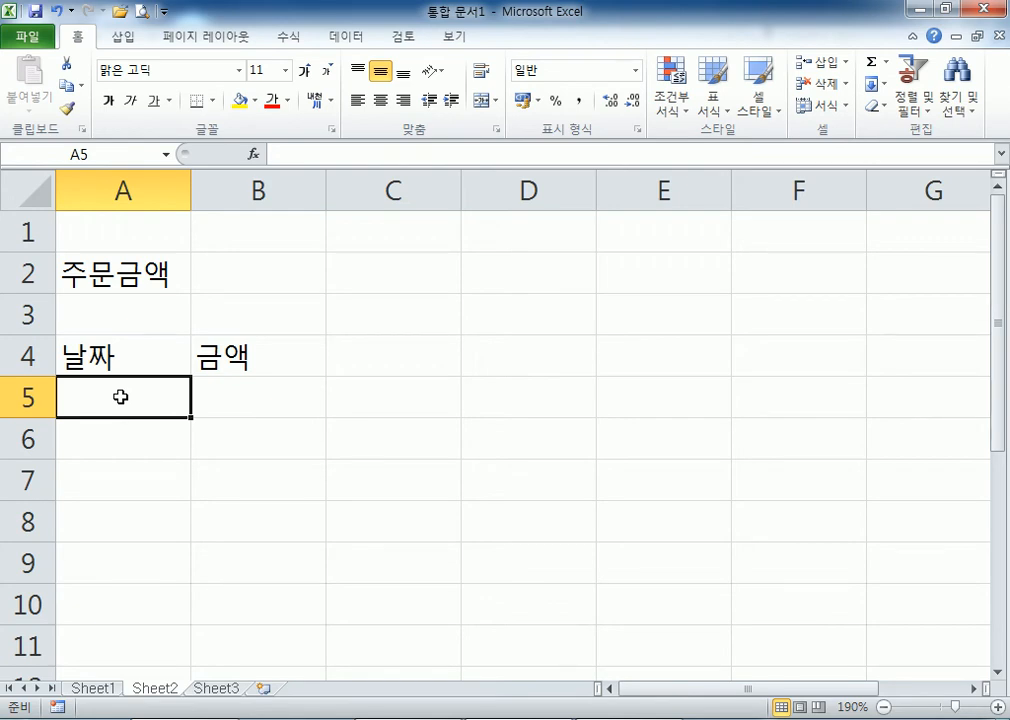
Step: Start entering the date 05월 15일 in A5 and discard the entry
{"action": "type", "text": "05워"}
{"action": "type", "text": "월 15일"}
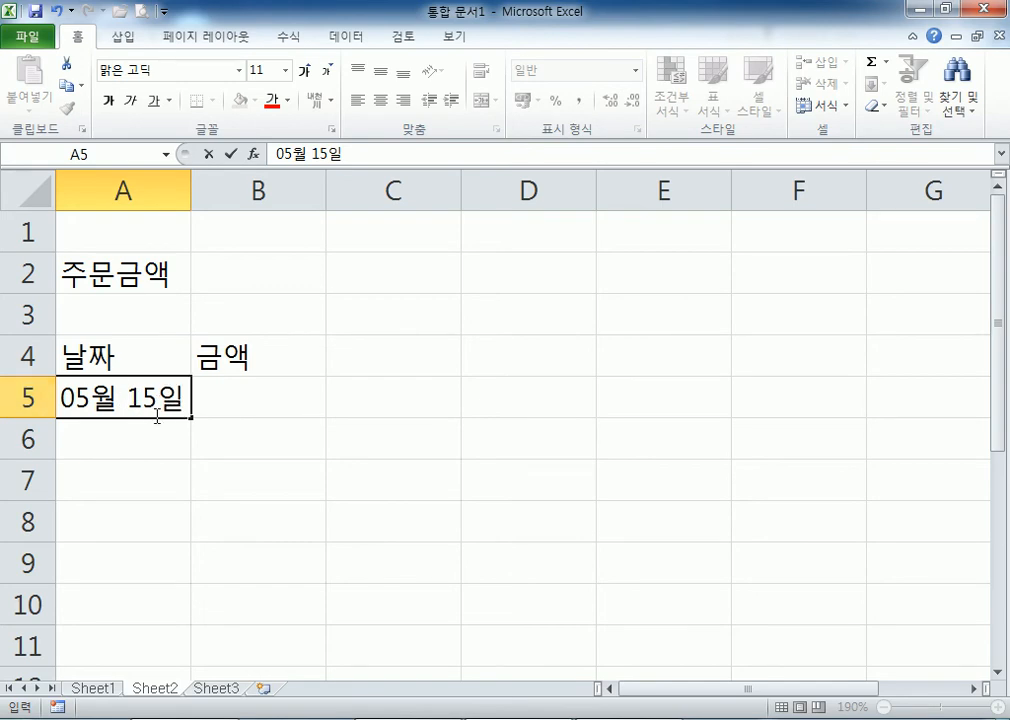
{"action": "key", "text": "Escape"}
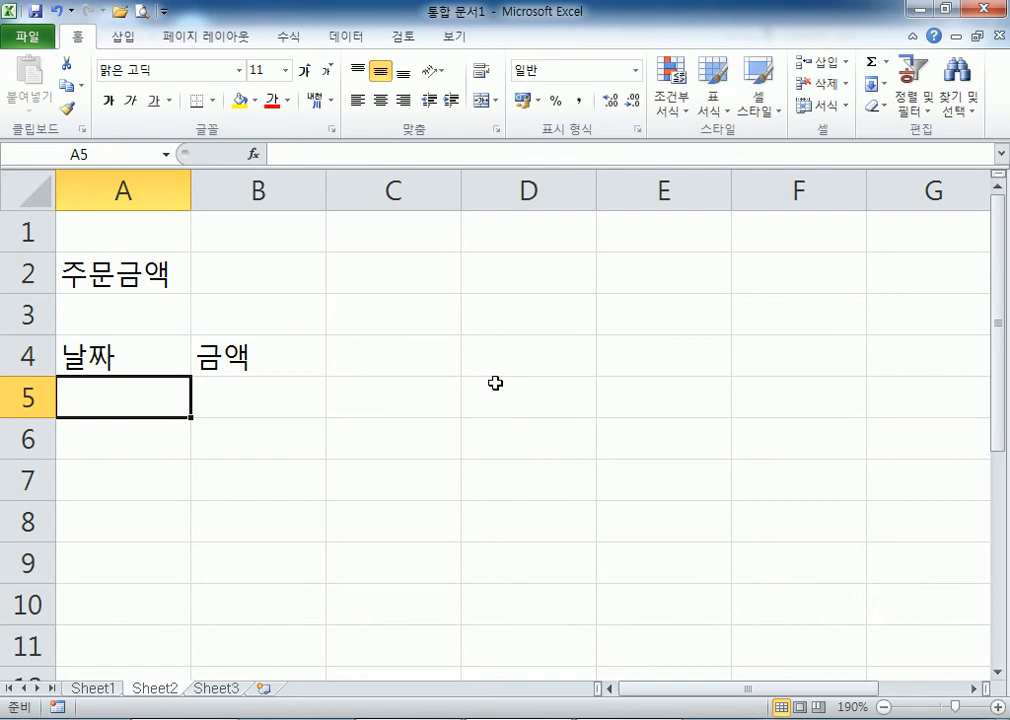
Step: Enter the dates 5-15, 5-20, 5-26 and 6-5 in cells A5 to A8 under 날짜
{"action": "type", "text": "5-15"}
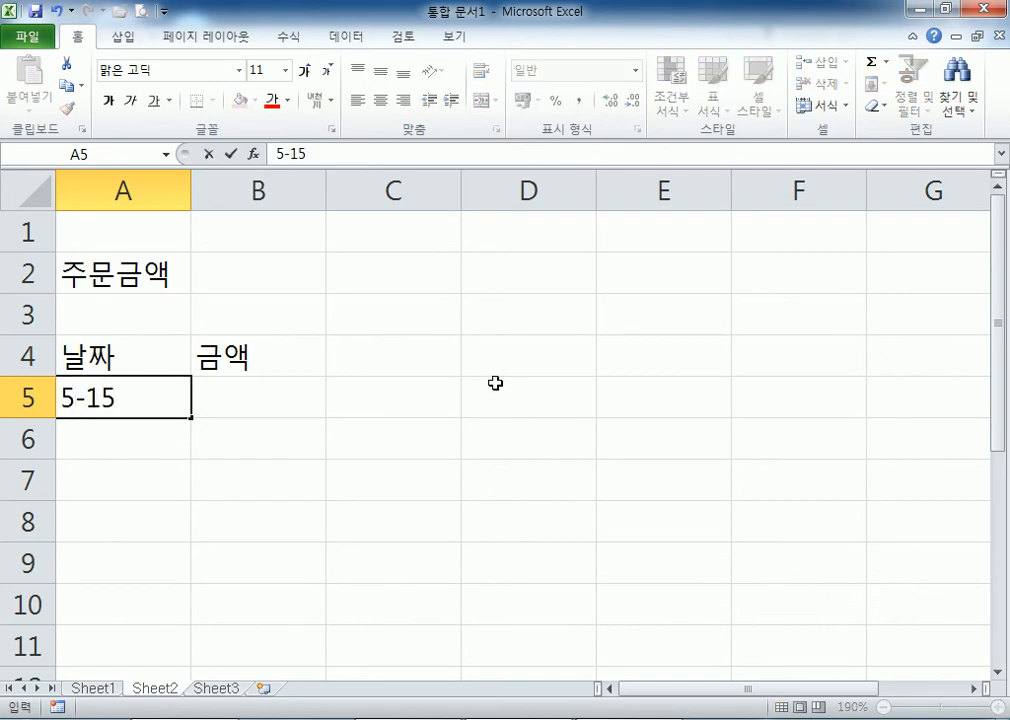
{"action": "key", "text": "Return"}
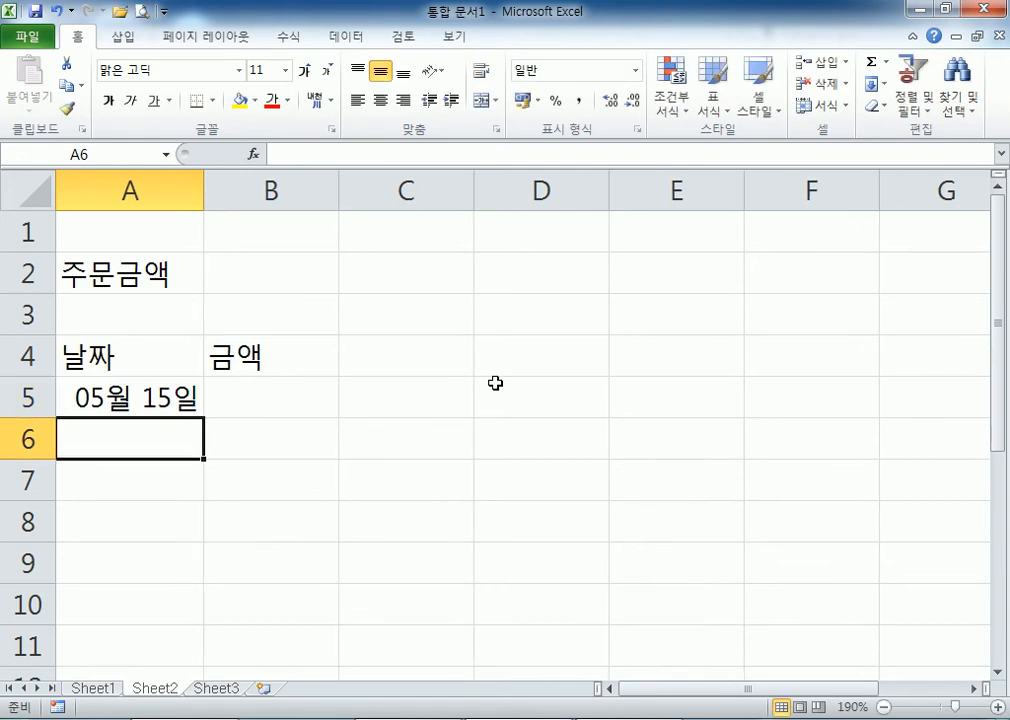
{"action": "type", "text": "5-20"}
{"action": "key", "text": "Return"}
{"action": "type", "text": "5-2"}
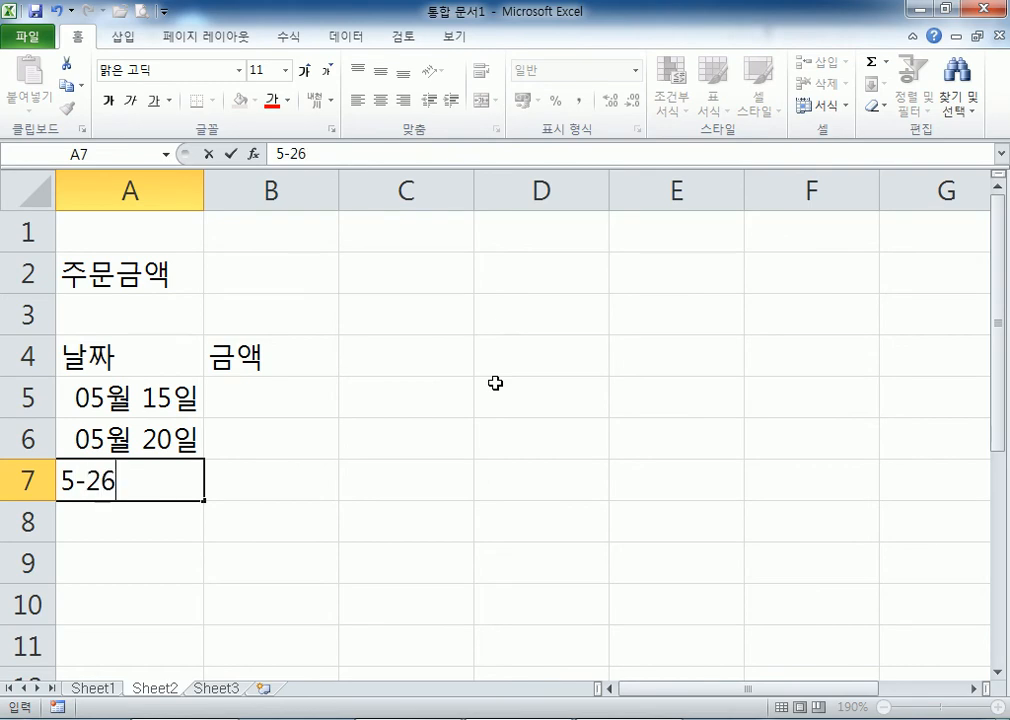
{"action": "type", "text": "6"}
{"action": "key", "text": "Return"}
{"action": "type", "text": "6-5"}
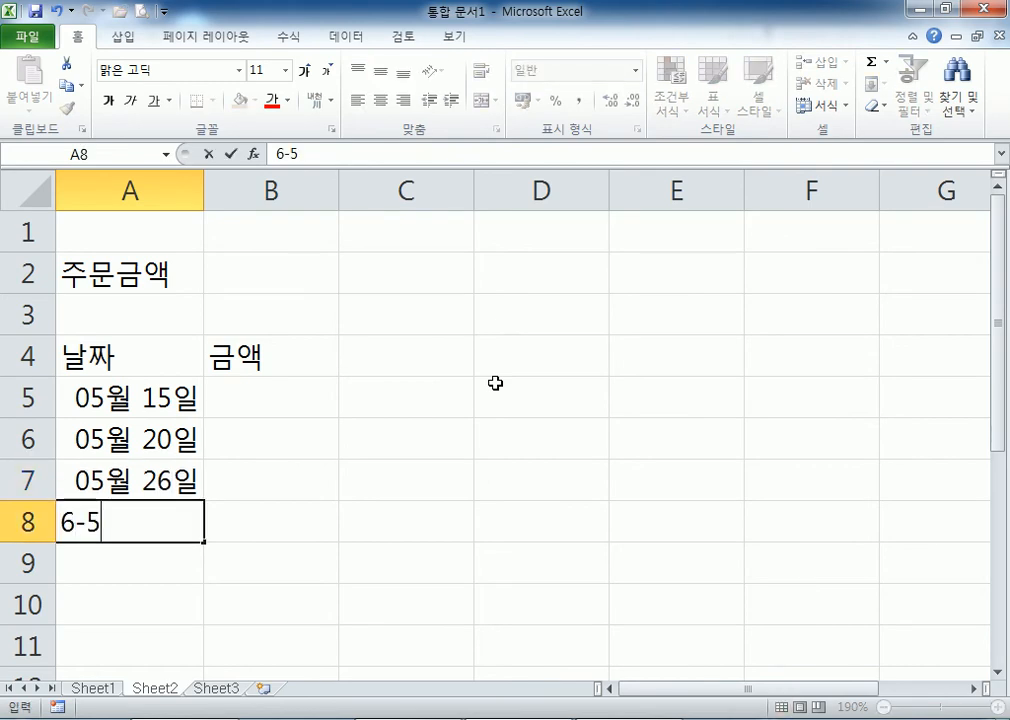
{"action": "key", "text": "Return"}
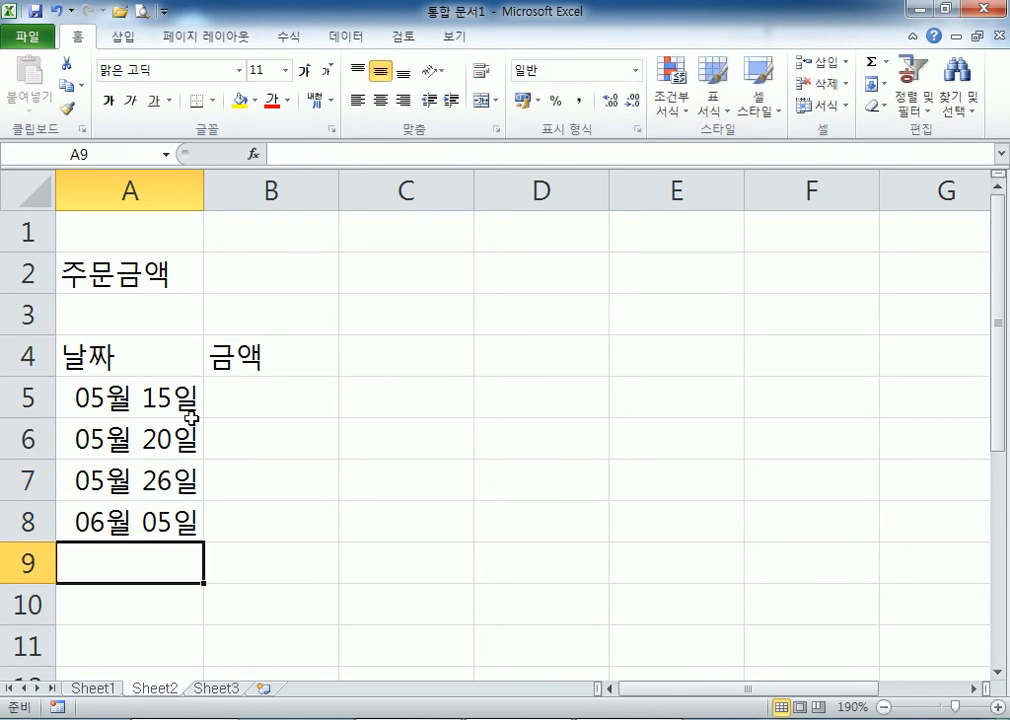
Step: Re-enter the date in A5 in the long form 05월 15일 and again in the short form 5-15
{"action": "left_click", "coordinate": [152, 398]}
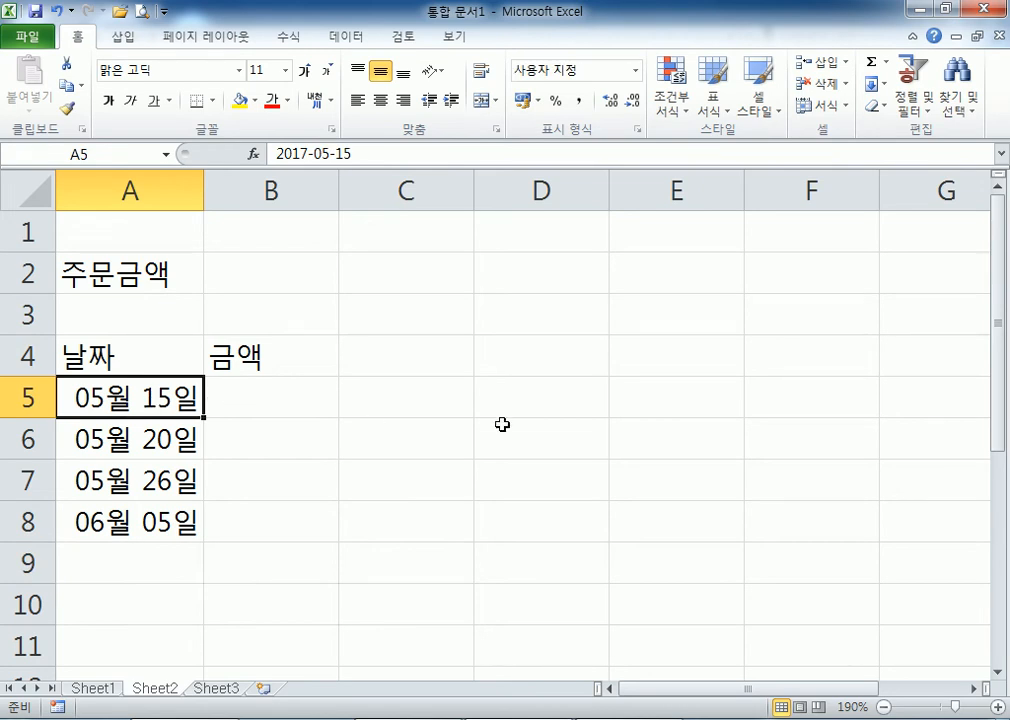
{"action": "type", "text": "05ㅇ월"}
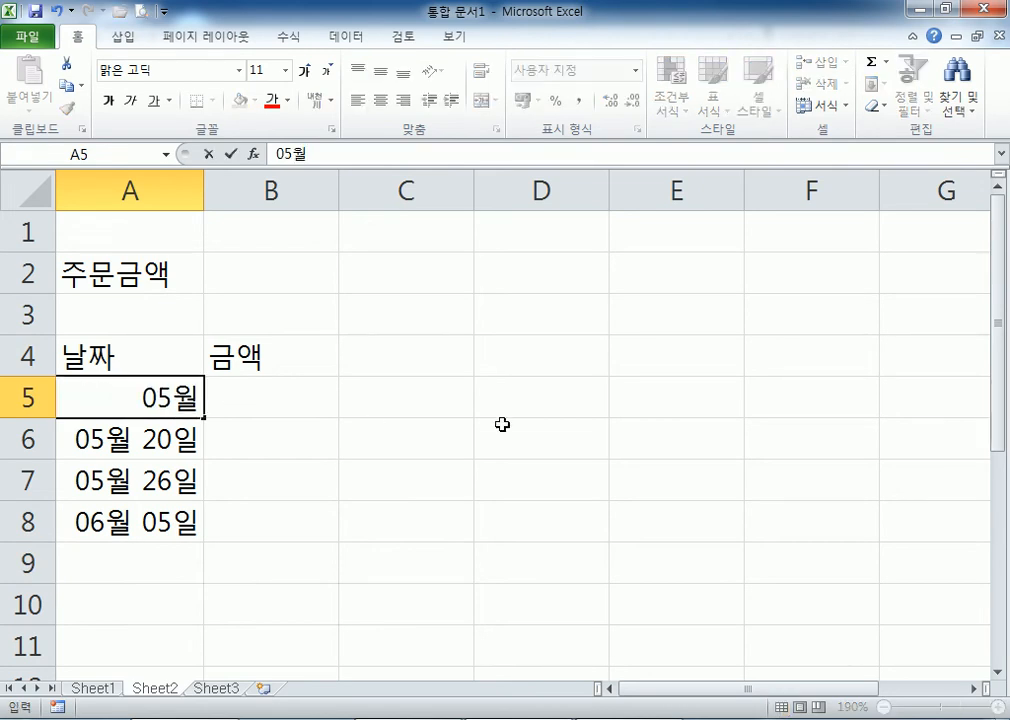
{"action": "type", "text": " 15일"}
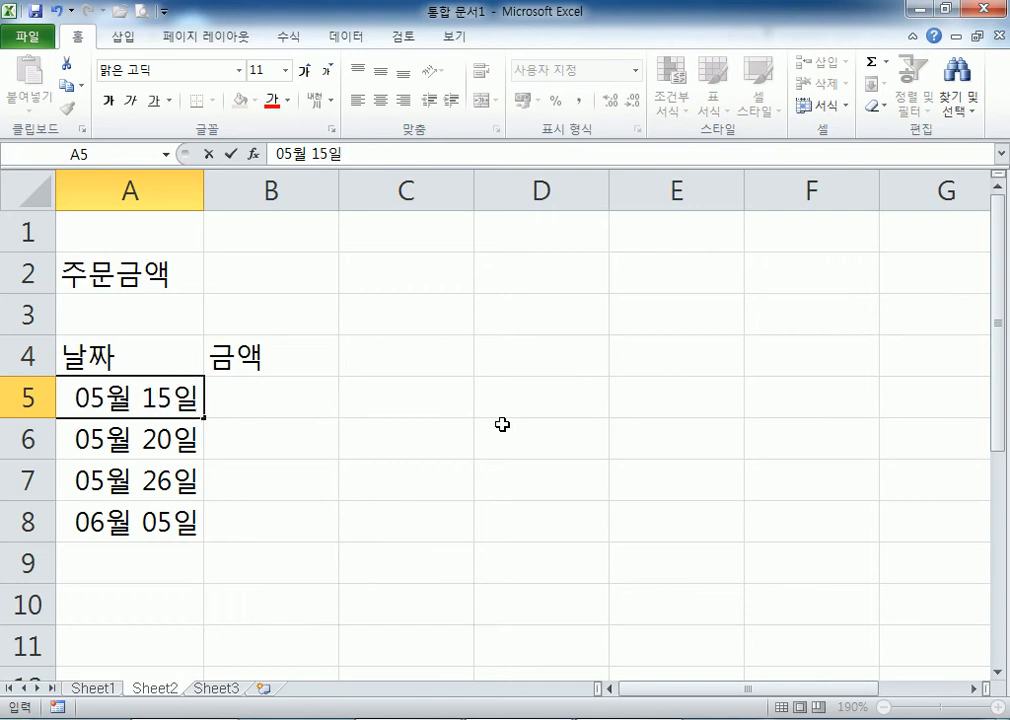
{"action": "key", "text": "ctrl+Return"}
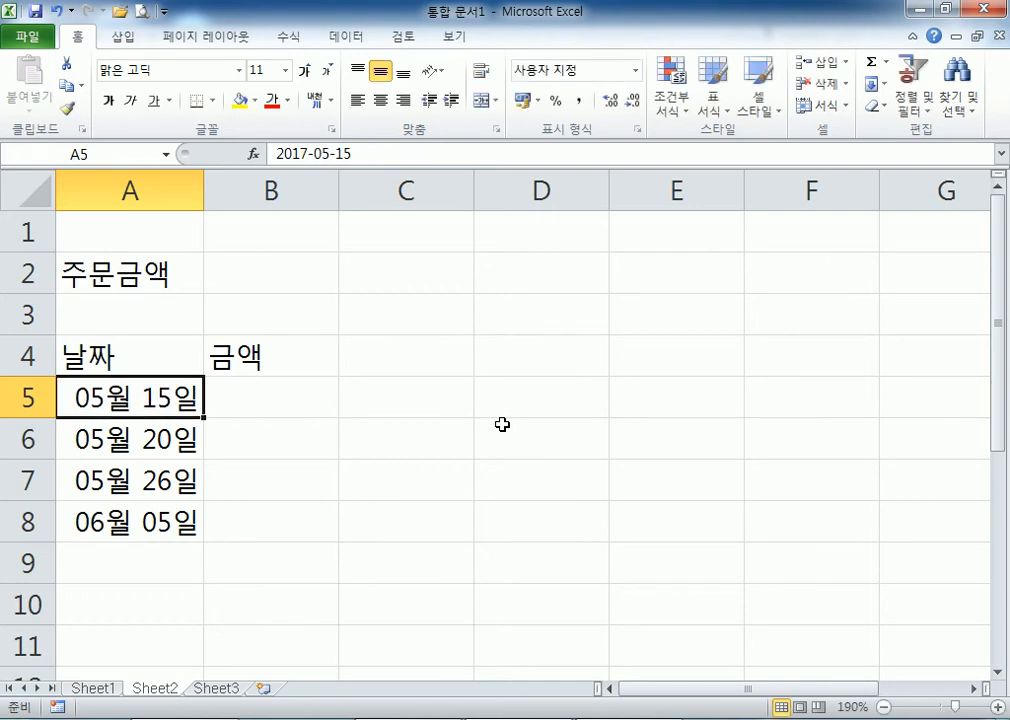
{"action": "type", "text": "5-15"}
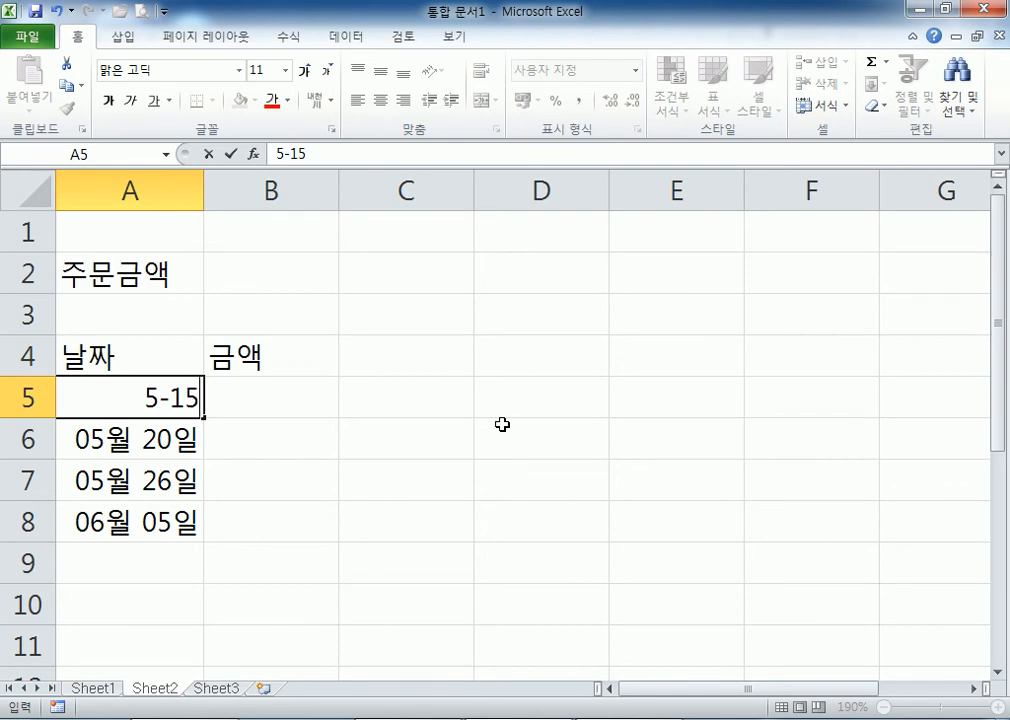
{"action": "key", "text": "Return"}
{"action": "key", "text": "Up"}
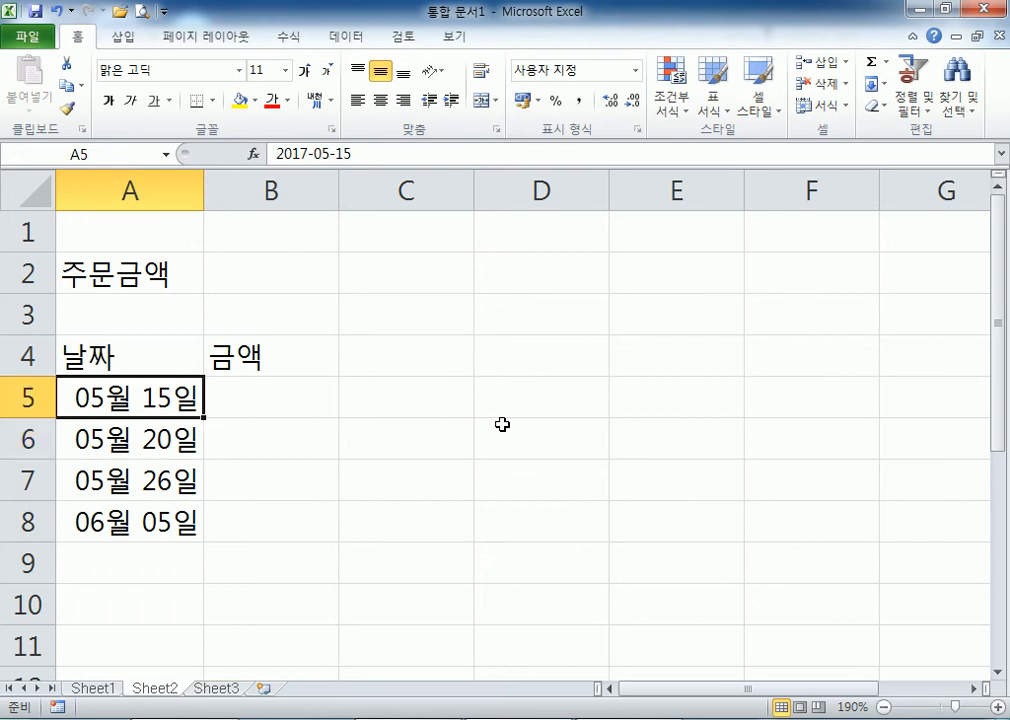
Step: Enter the amounts 50000, 60000, 50000 and 50000 in cells B5 to B8 under 금액
{"action": "key", "text": "Right"}
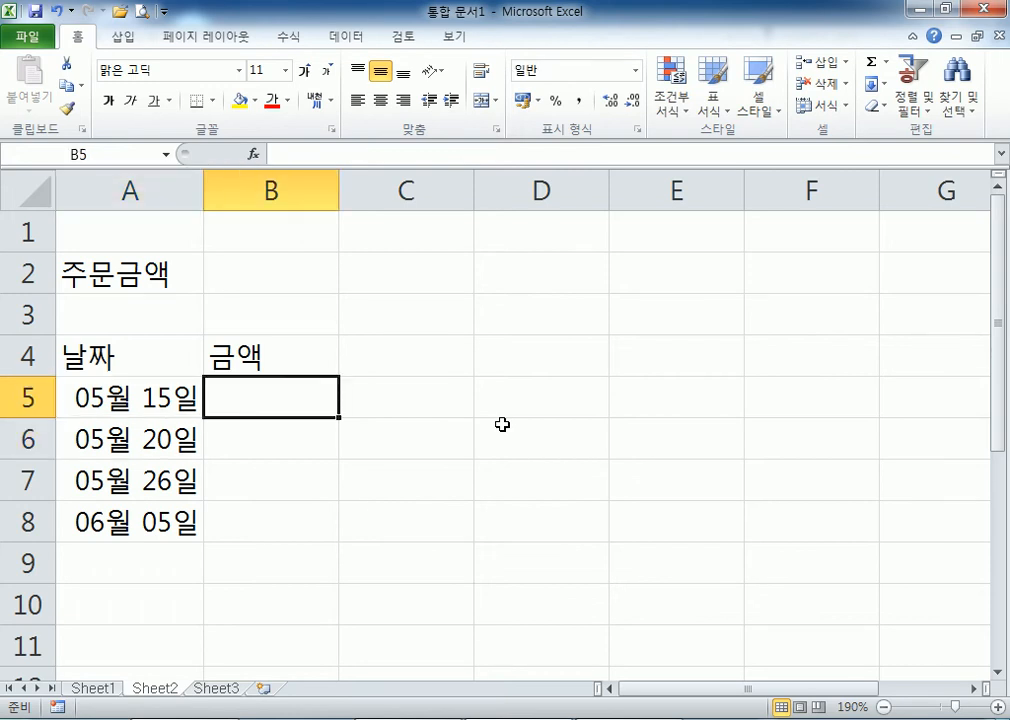
{"action": "type", "text": "500000"}
{"action": "key", "text": "BackSpace"}
{"action": "key", "text": "Return"}
{"action": "type", "text": "60000"}
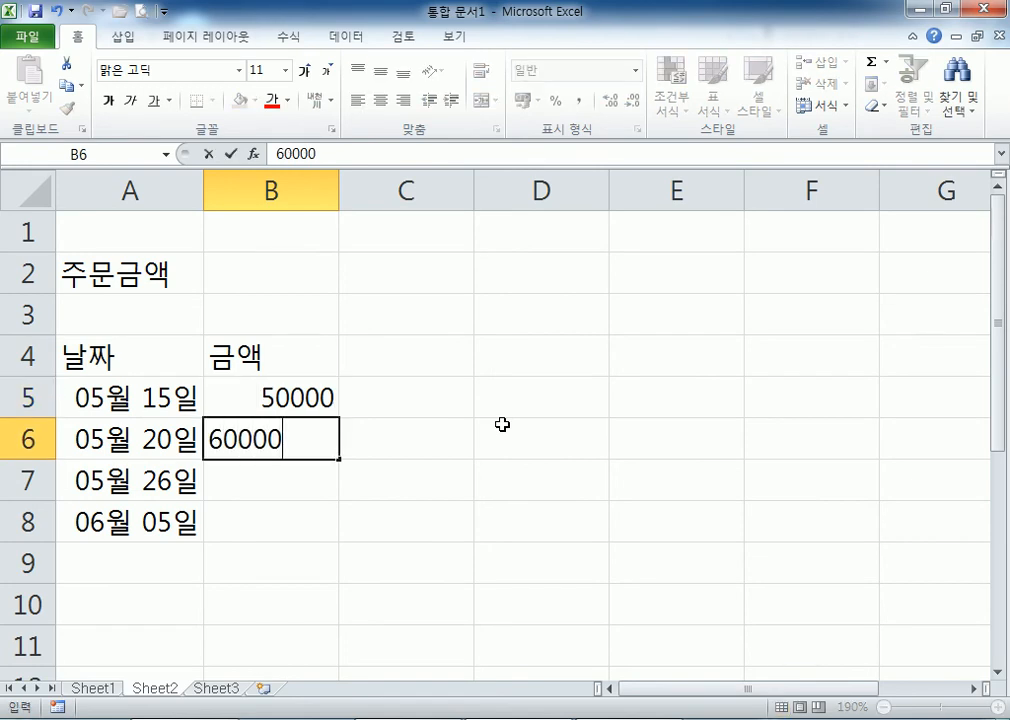
{"action": "key", "text": "Return"}
{"action": "type", "text": "50000"}
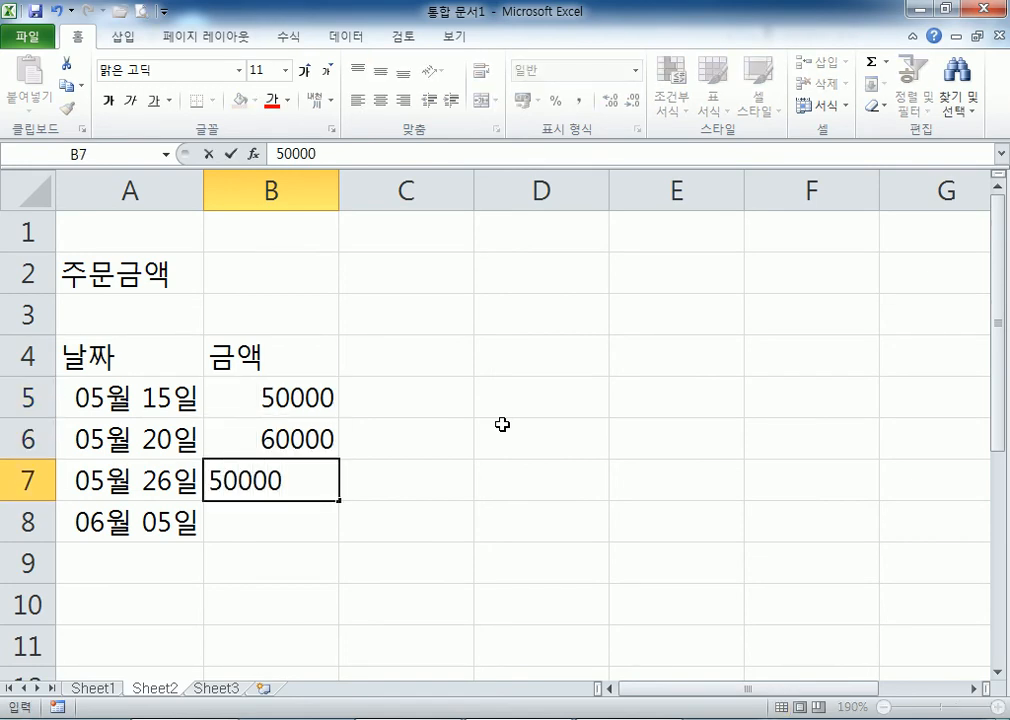
{"action": "key", "text": "Return"}
{"action": "type", "text": "600"}
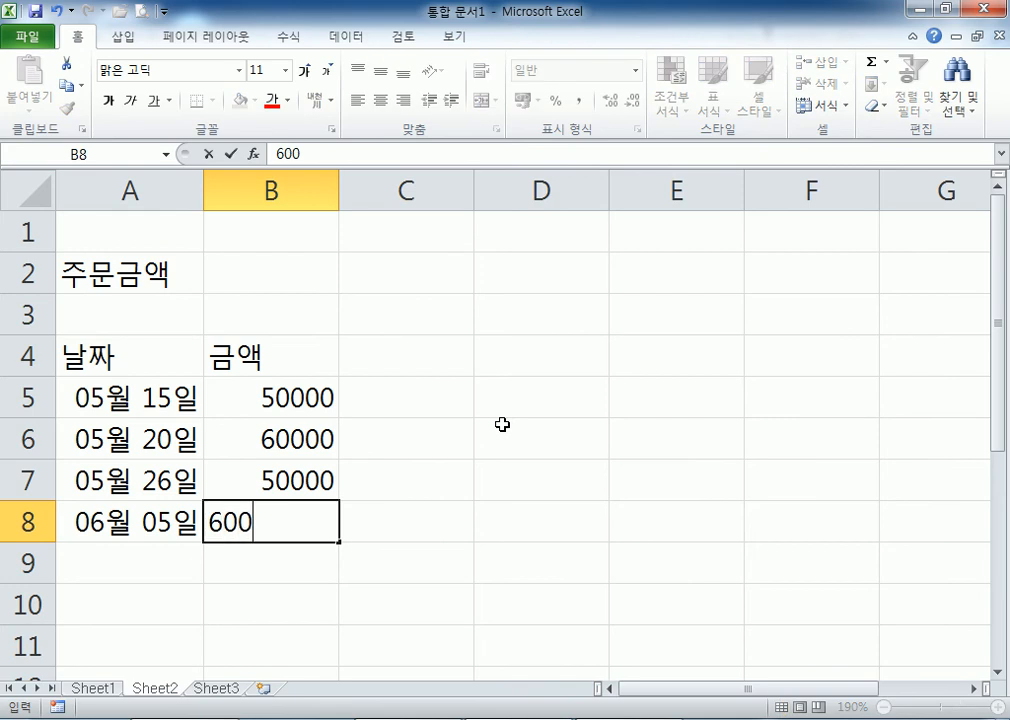
{"action": "key", "text": "Escape"}
{"action": "type", "text": "50000"}
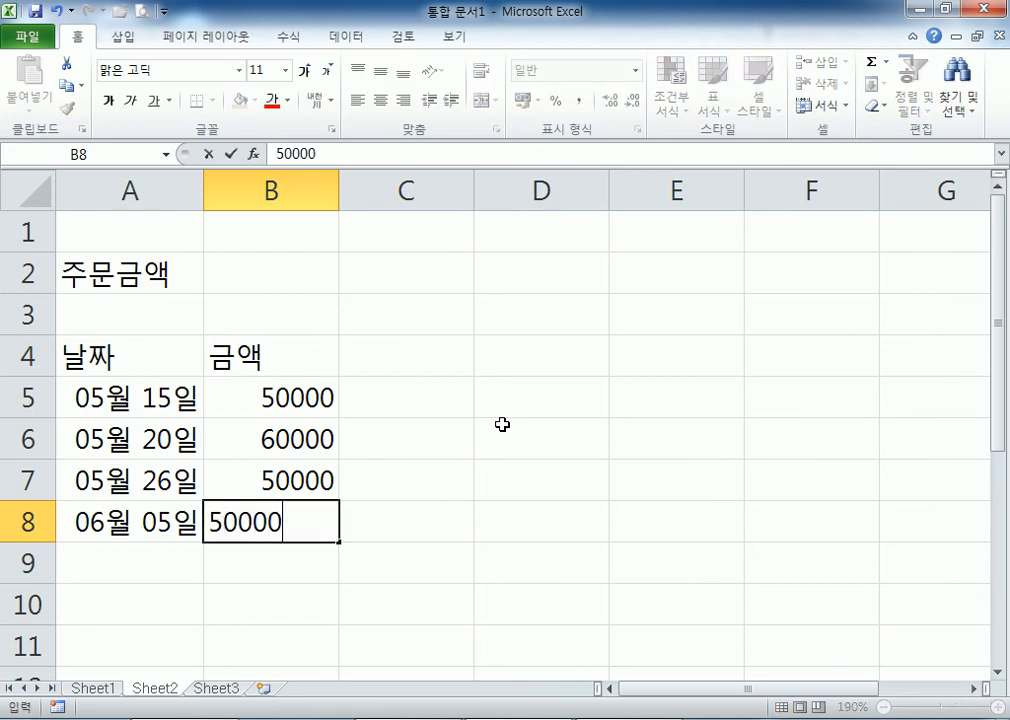
Step: Commit the 50000 amount in cell B8 and select the title cell A2
{"action": "key", "text": "Return"}
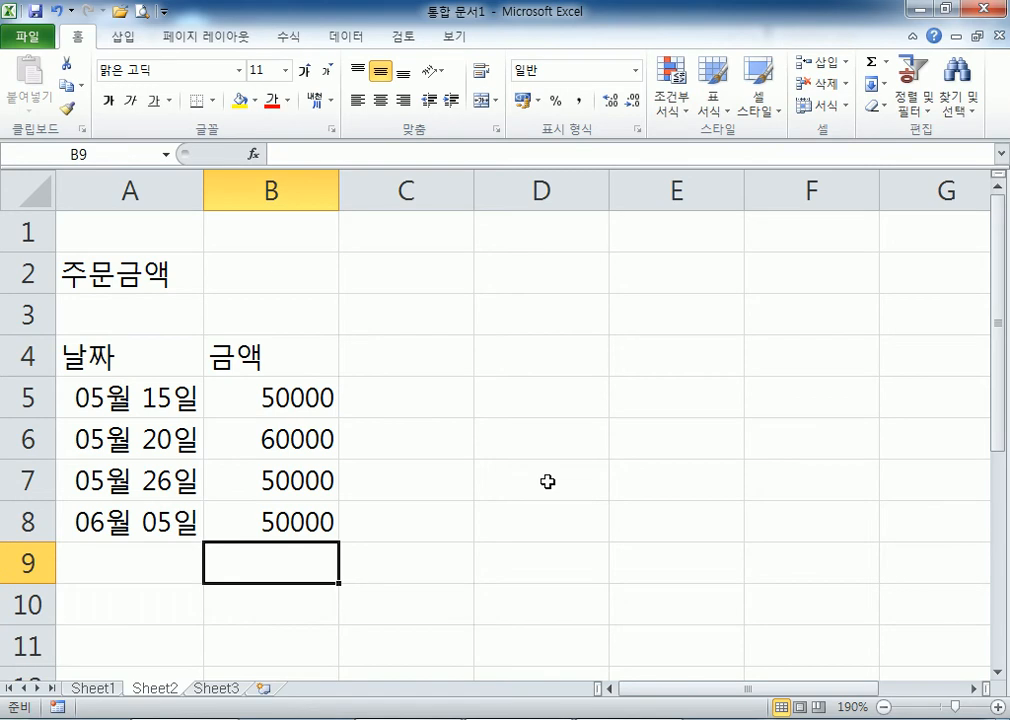
{"action": "left_click", "coordinate": [110, 275]}
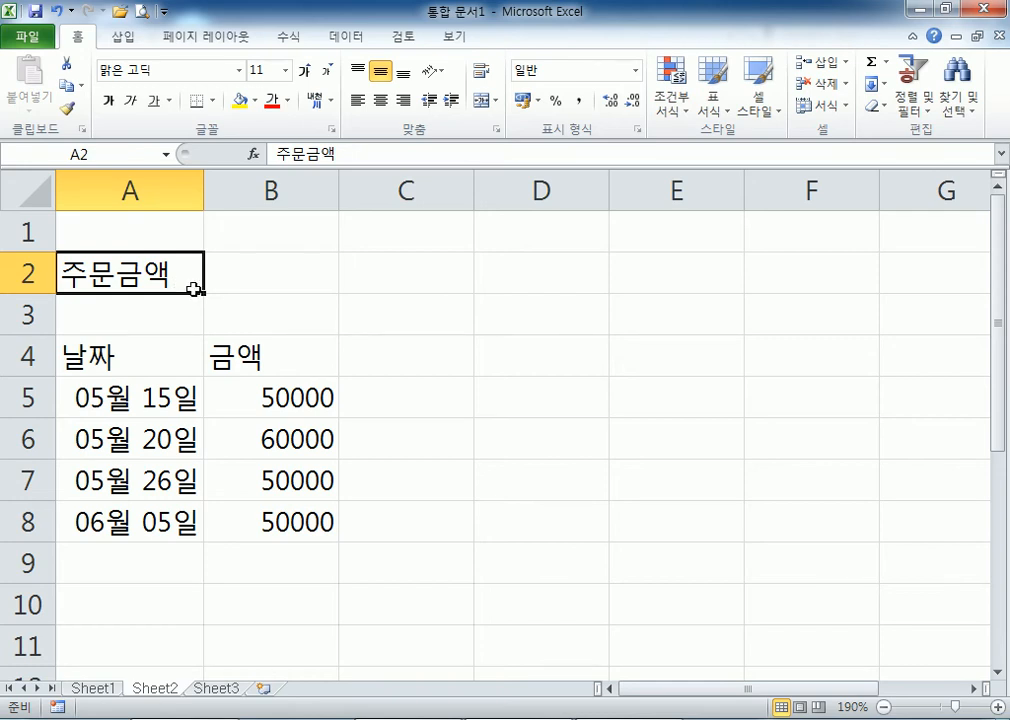
Step: Switch to Notepad and replace all existing text with the heading "셀에 입력된 내용을 수정하는 방법"
{"action": "left_click", "coordinate": [606, 719]}
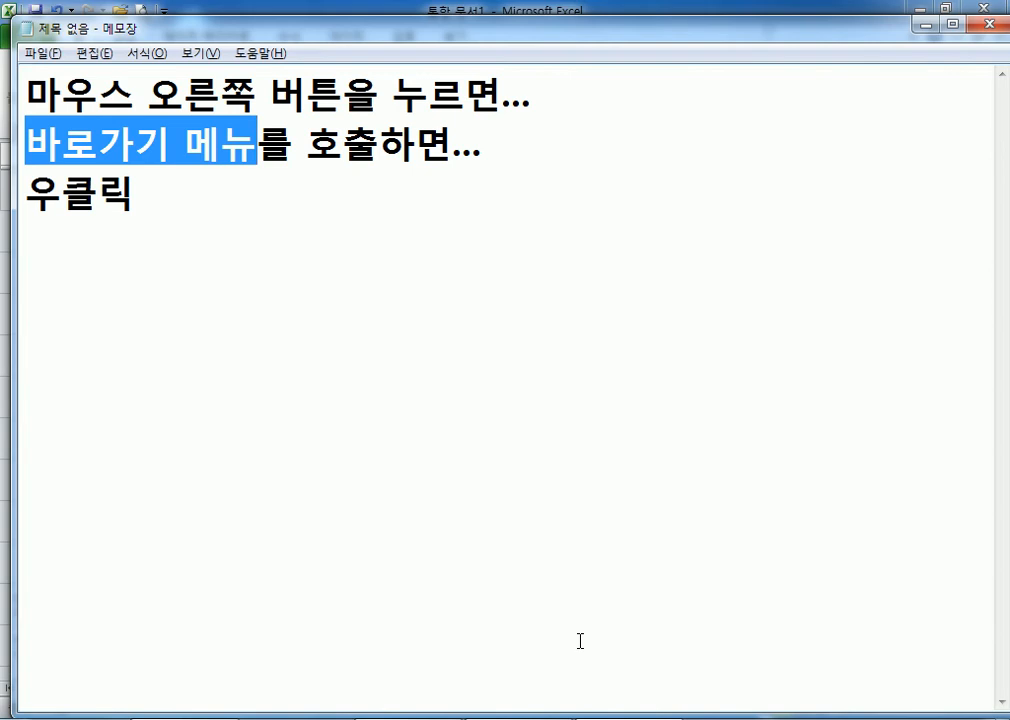
{"action": "left_click_drag", "start_coordinate": [294, 305], "coordinate": [85, 53]}
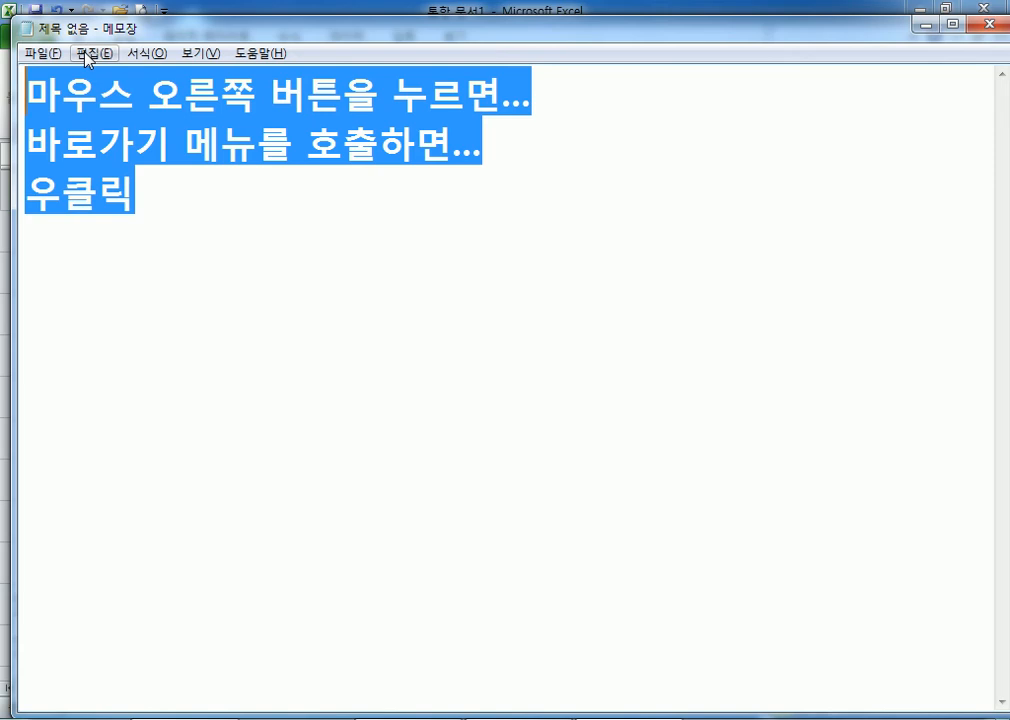
{"action": "type", "text": "셀에 입력"}
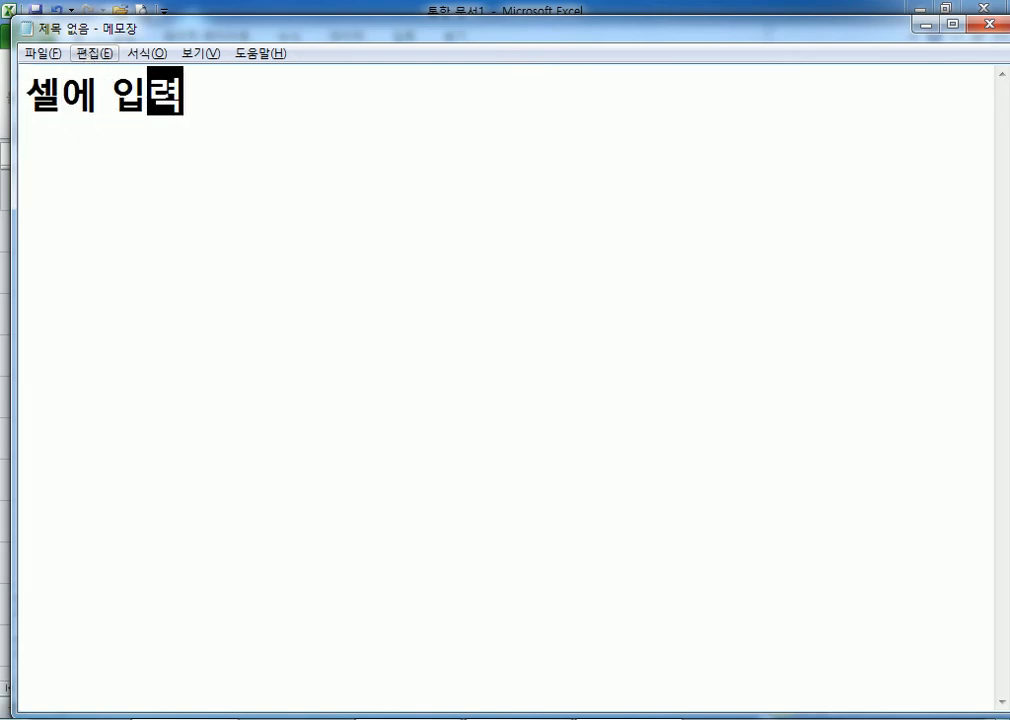
{"action": "type", "text": "된 내용을 수정"}
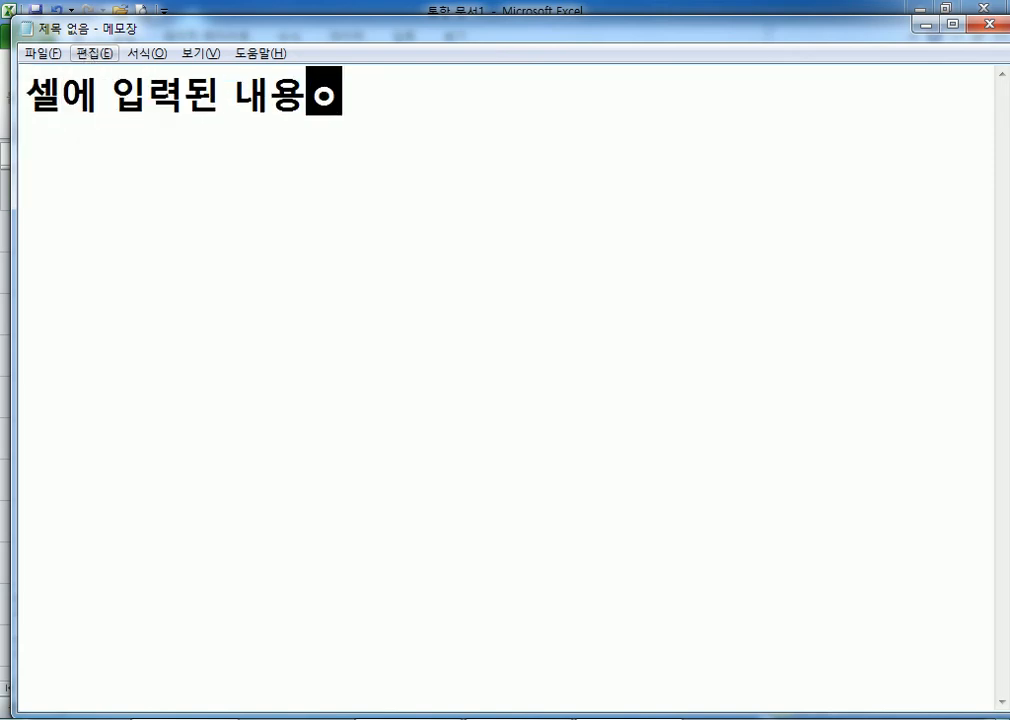
{"action": "type", "text": "하는 방법"}
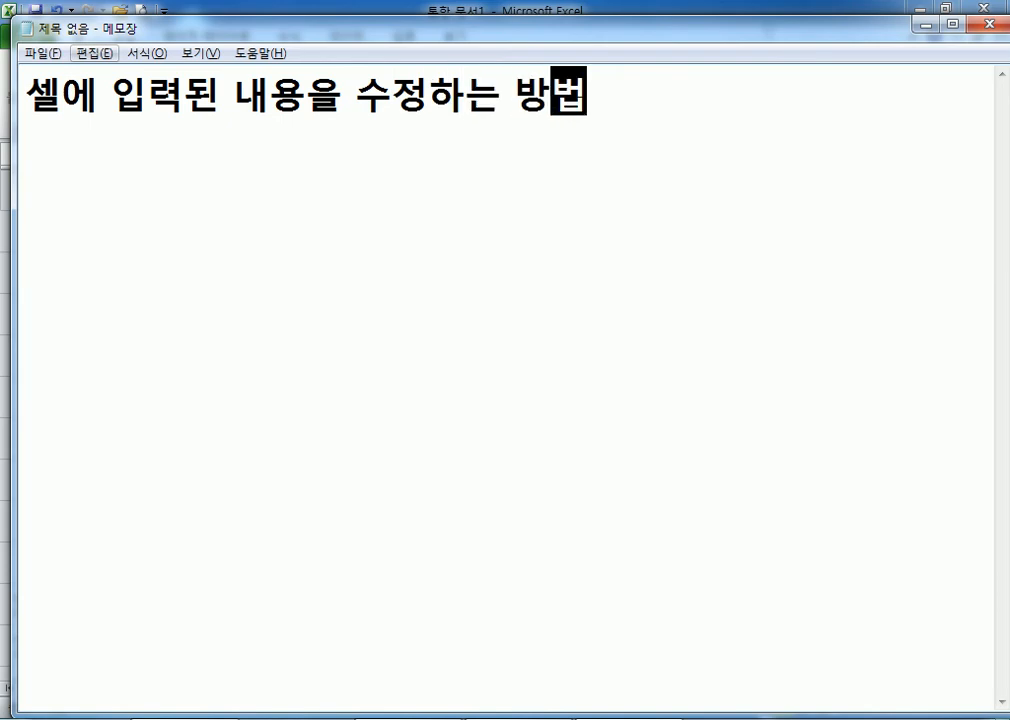
{"action": "key", "text": "Return"}
{"action": "key", "text": "Return"}
Step: Add the item "1. 새로 입력하기" directly below the heading, without a blank line between them
{"action": "type", "text": "1."}
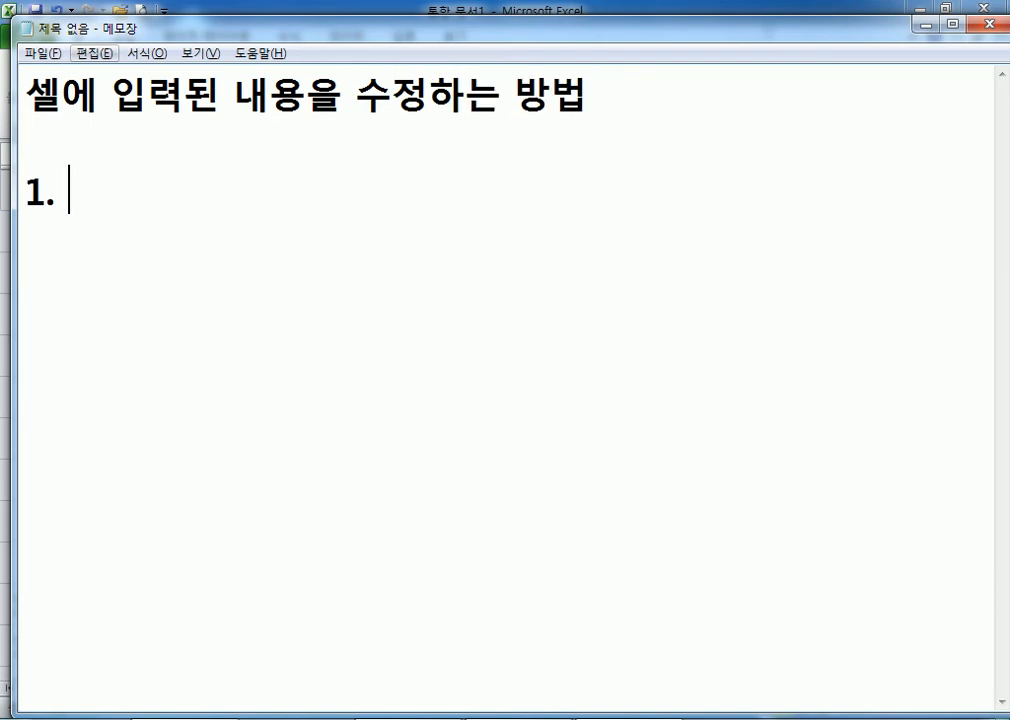
{"action": "key", "text": "Up"}
{"action": "key", "text": "Delete"}
{"action": "key", "text": "End"}
{"action": "type", "text": "새"}
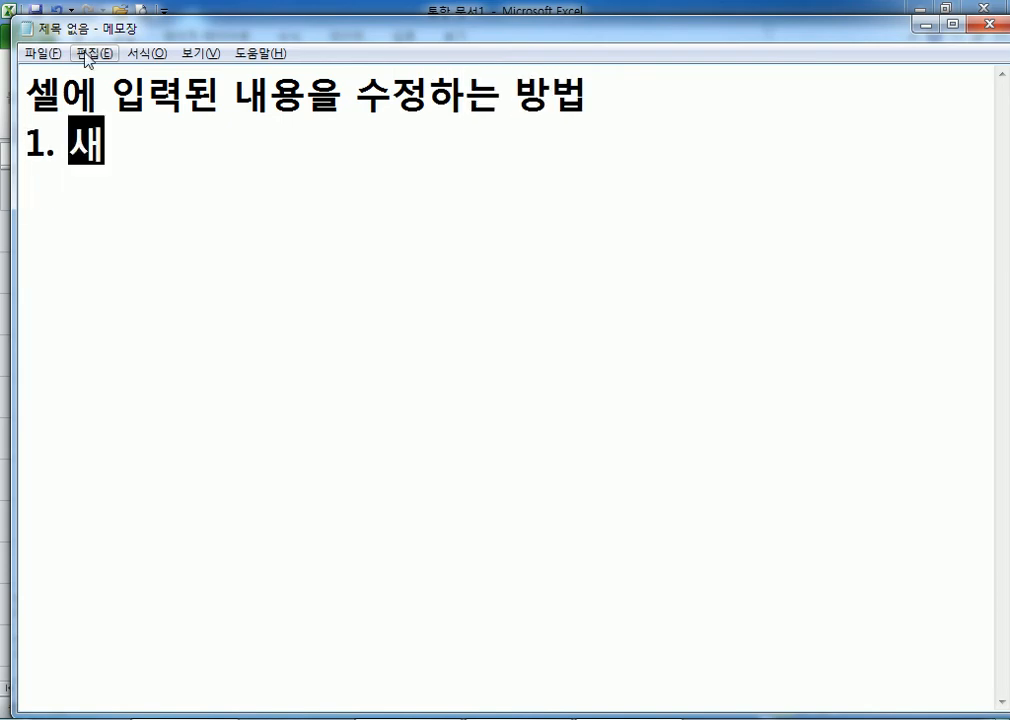
{"action": "type", "text": "로 입ㄹ력하기"}
{"action": "key", "text": "Return"}
Step: Add the item "2. F2키를 눌러서 수정" and move the Notepad window aside to uncover column A of the worksheet
{"action": "type", "text": "2."}
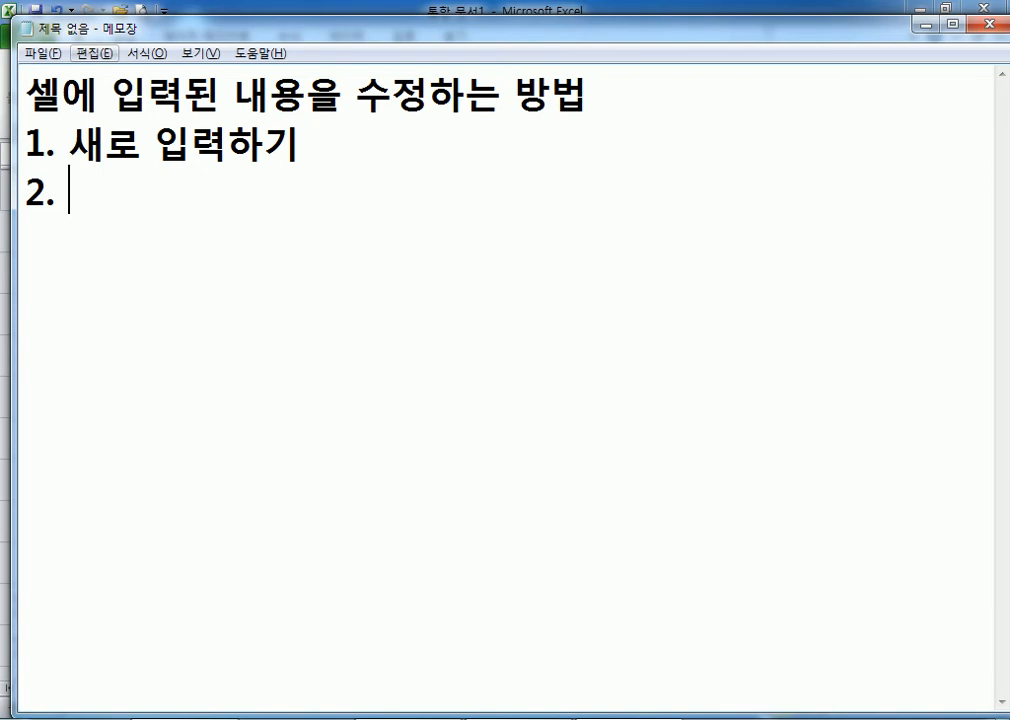
{"action": "left_click_drag", "start_coordinate": [128, 33], "coordinate": [400, 88]}
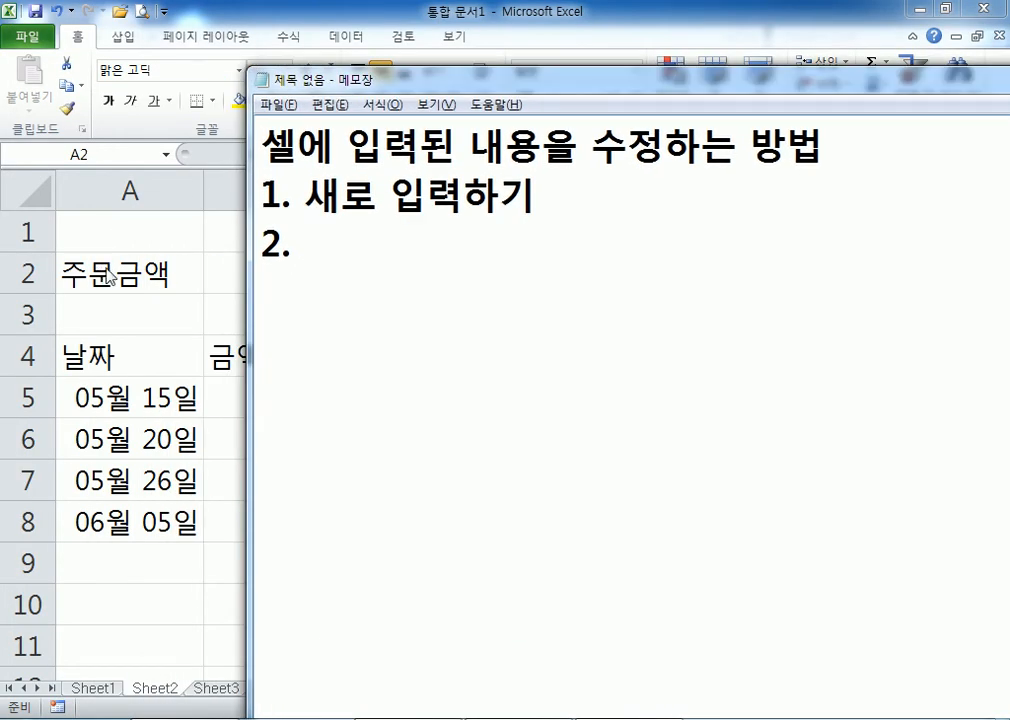
{"action": "type", "text": "F2"}
{"action": "type", "text": "키를 눌렀"}
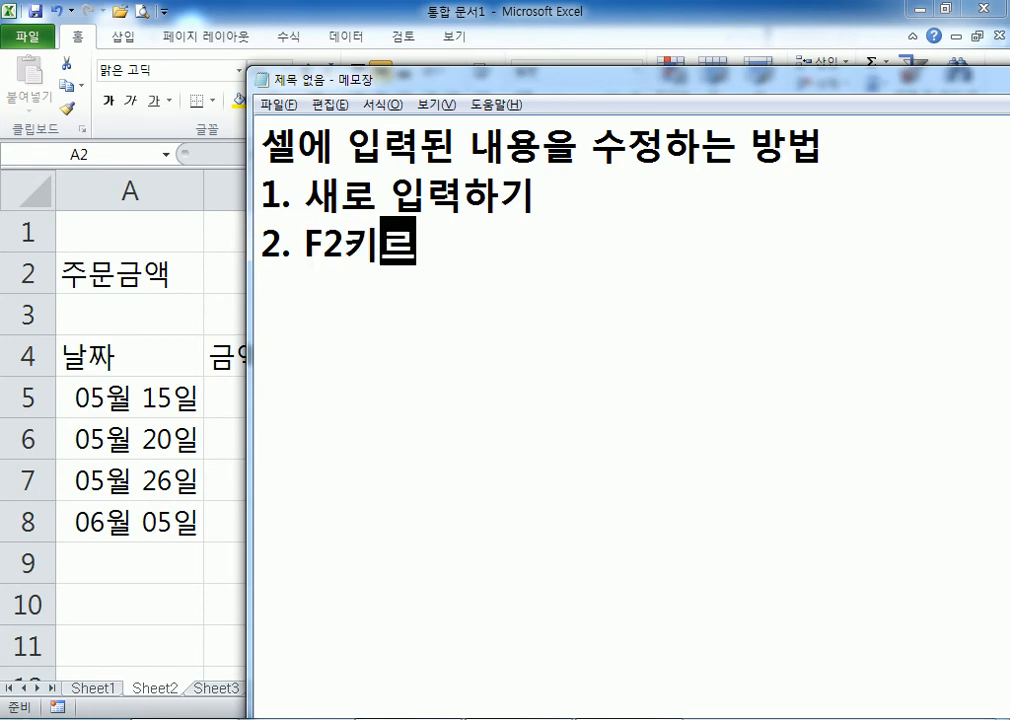
{"action": "type", "text": "서 수정"}
Step: Add the item "3. 셀을 더블클릭해서 수정" on a new line of the list
{"action": "key", "text": "Return"}
{"action": "type", "text": "3."}
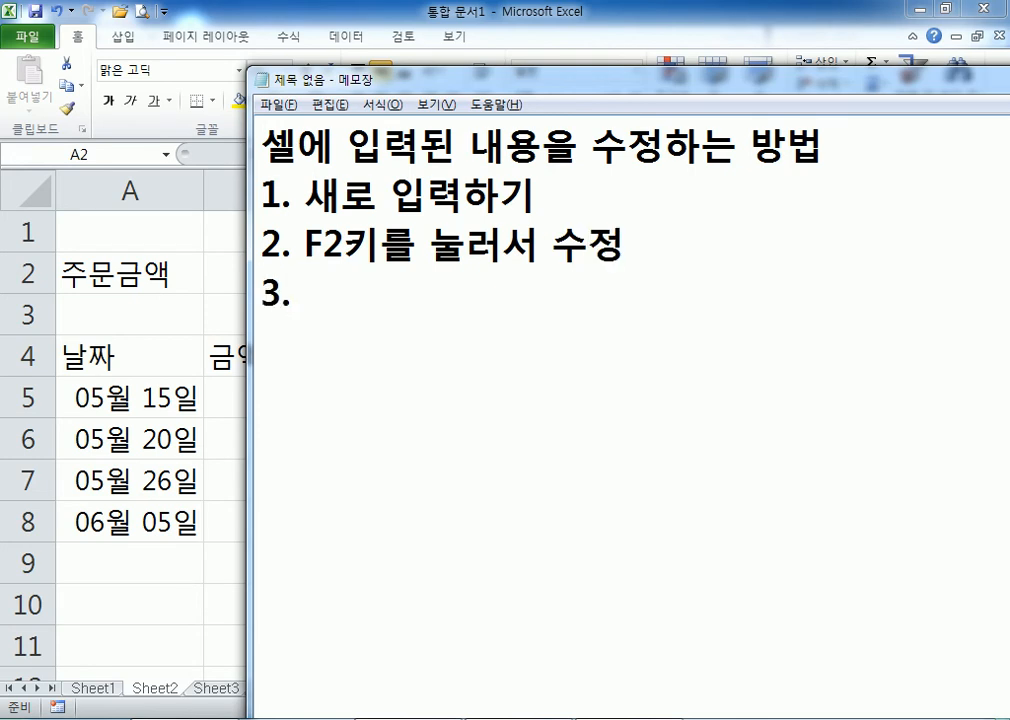
{"action": "type", "text": " 셀ㅇ을 더블"}
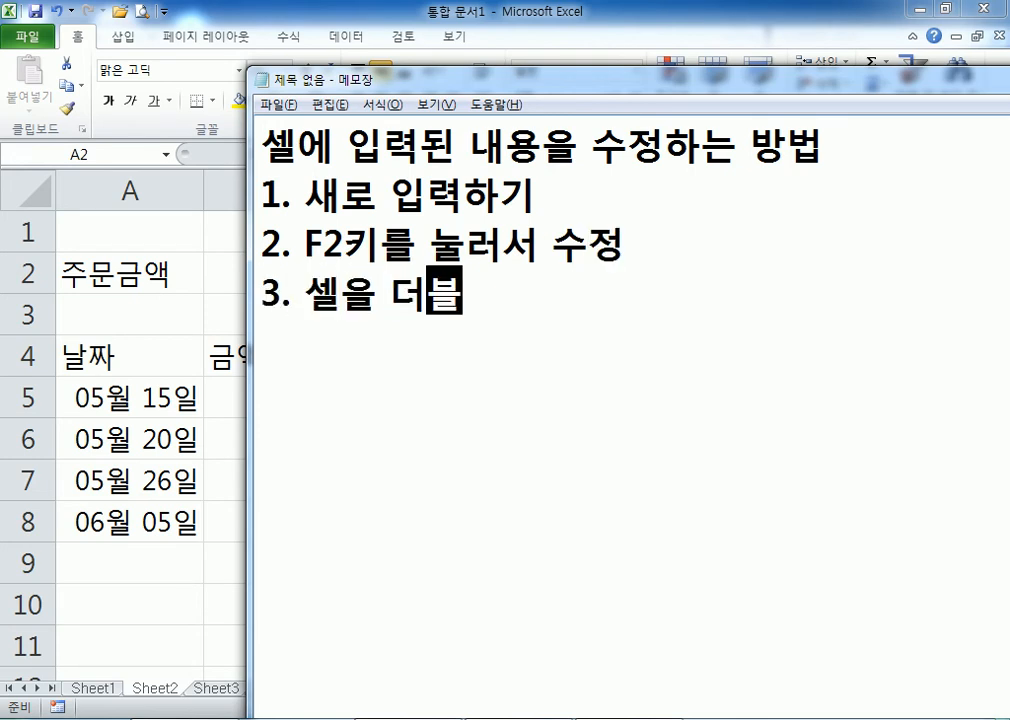
{"action": "type", "text": "클릭해서 수정"}
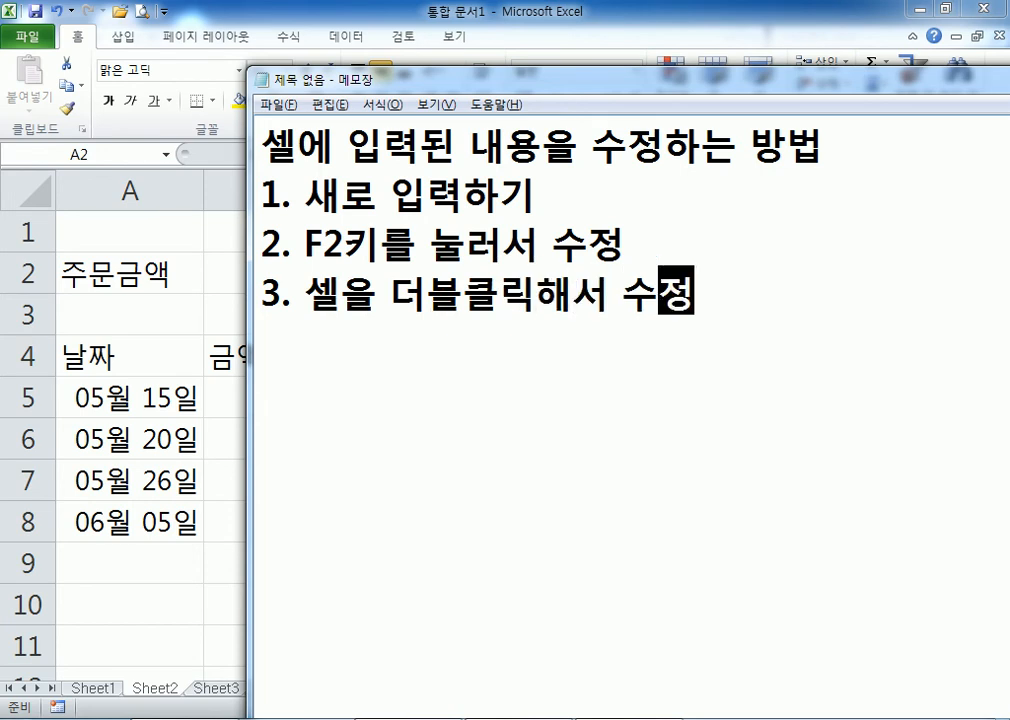
Step: Add the item "4. 수식입력줄을 클릭해서 수정" as the last line of the list
{"action": "key", "text": "Return"}
{"action": "type", "text": "4. "}
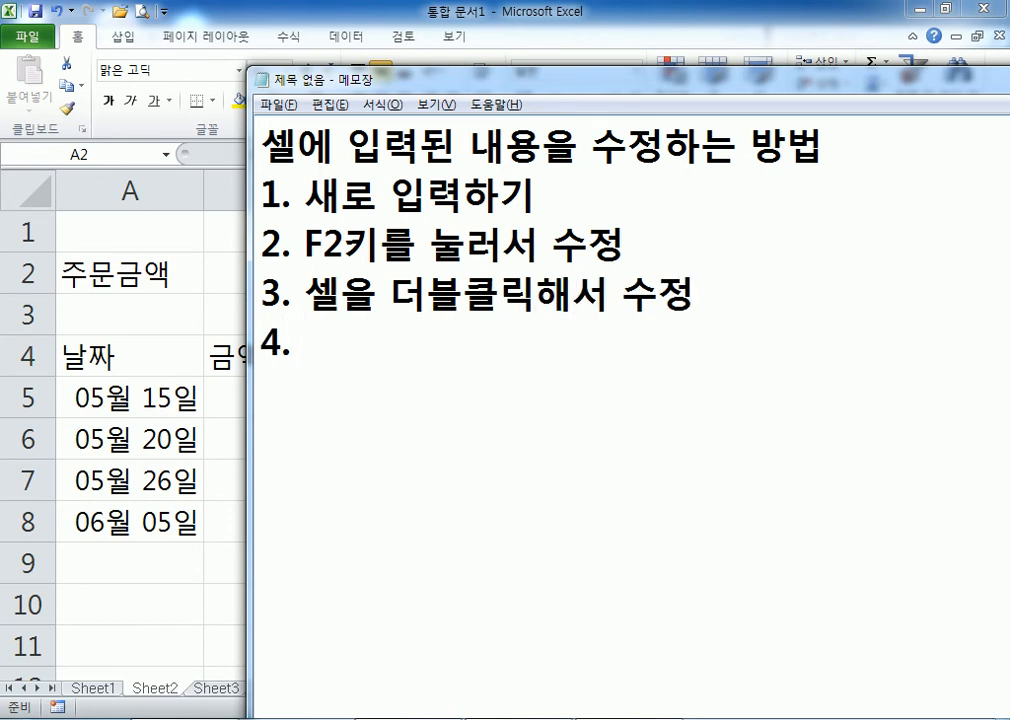
{"action": "type", "text": "수식"}
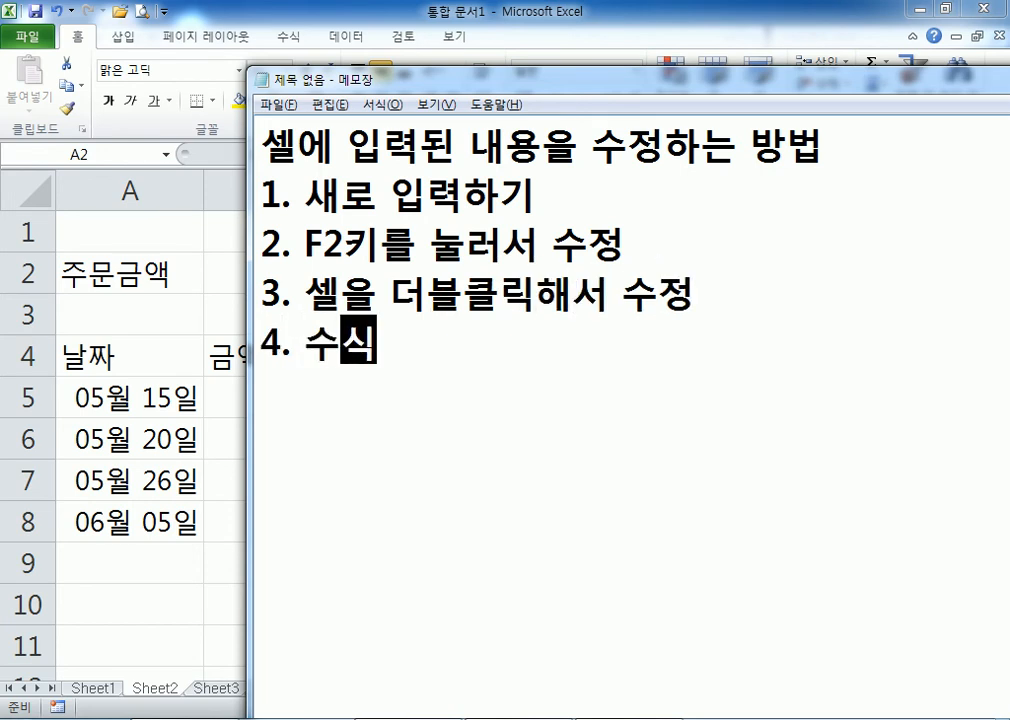
{"action": "type", "text": "입력ㅈ줄을 클릭"}
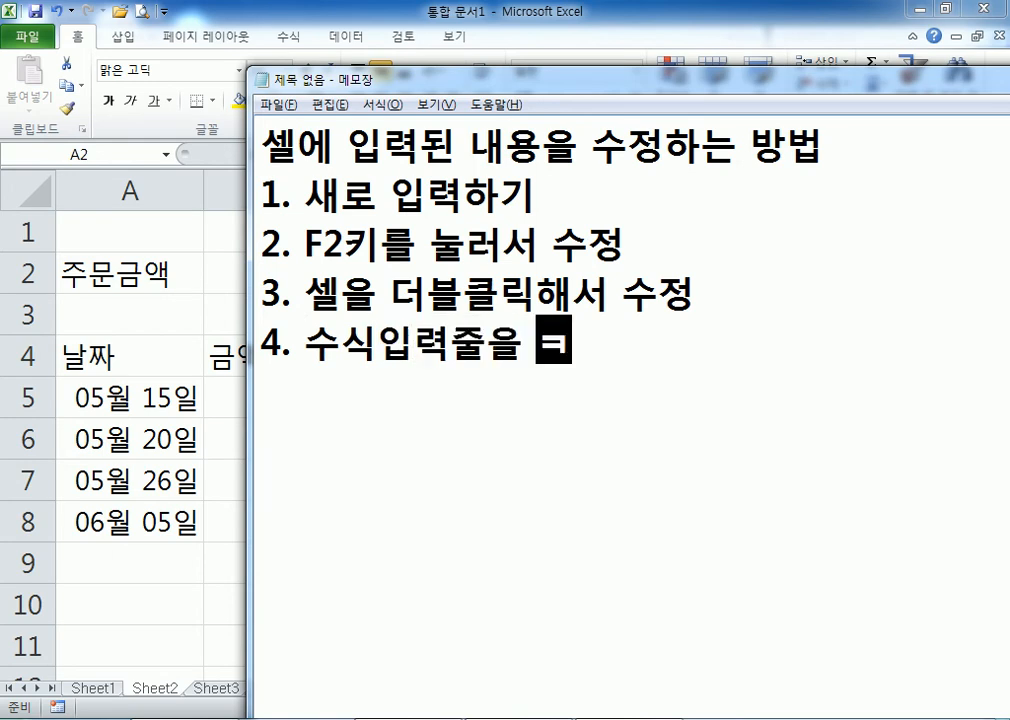
{"action": "type", "text": "해서 수정"}
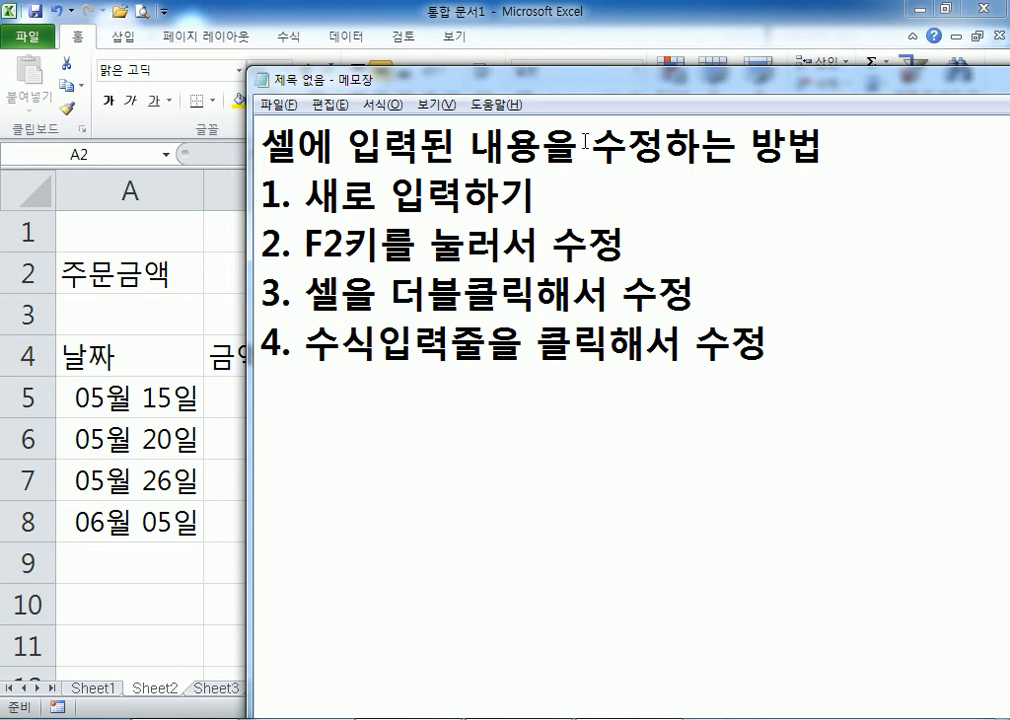
{"action": "left_click_drag", "start_coordinate": [832, 358], "coordinate": [249, 232]}
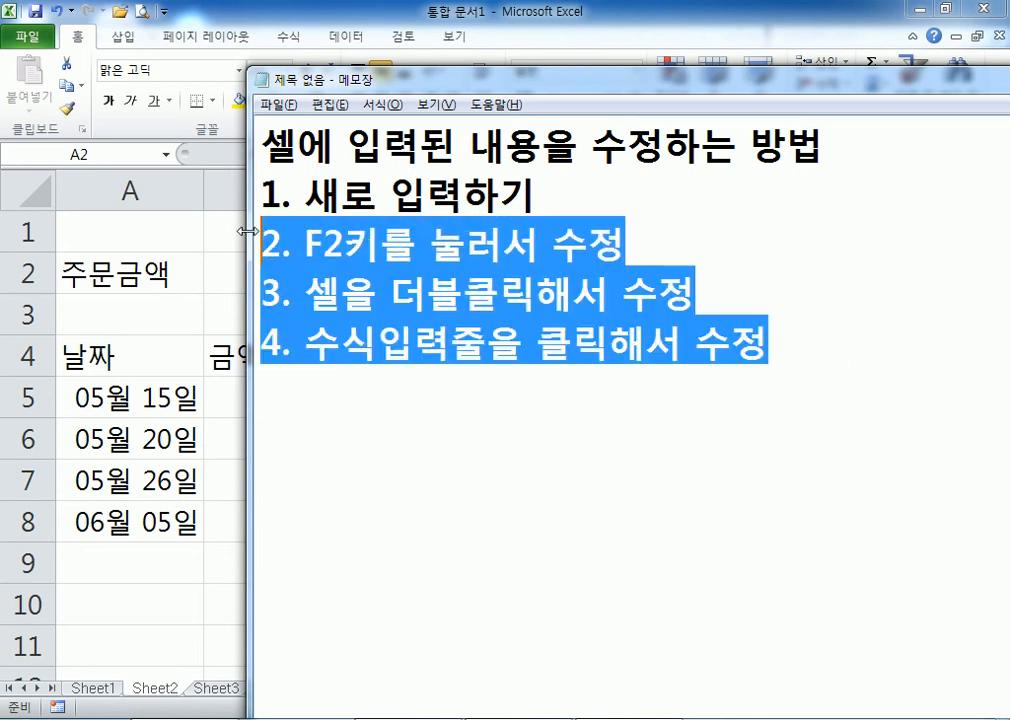
{"action": "left_click_drag", "start_coordinate": [533, 196], "coordinate": [264, 383]}
{"action": "left_click", "coordinate": [284, 408]}
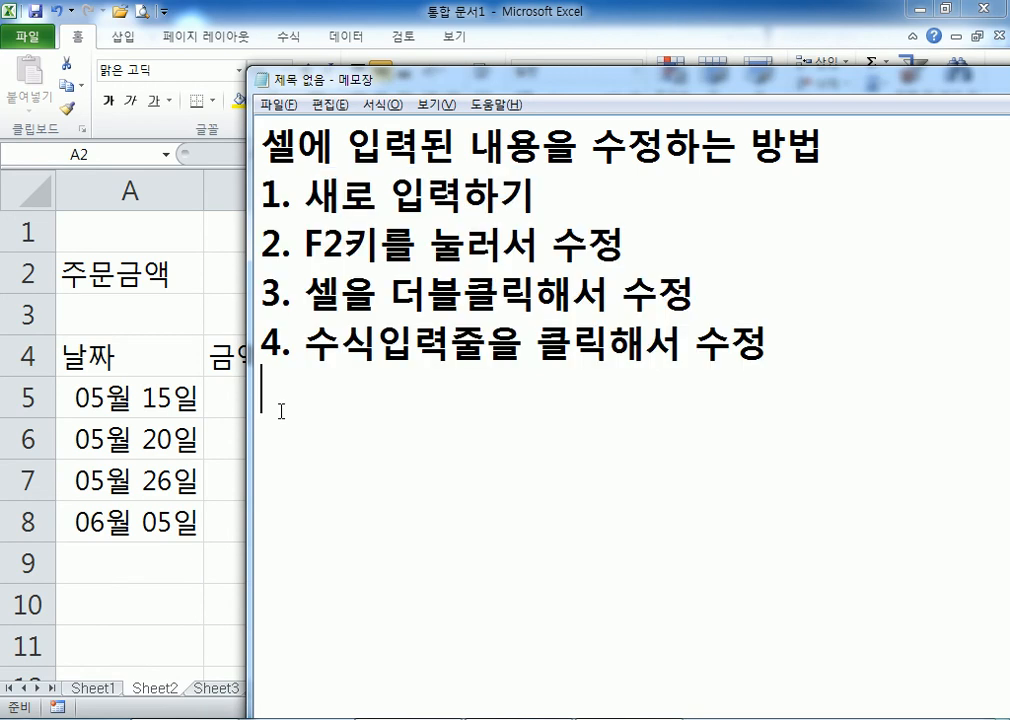
Step: Switch to Excel, overwrite the title in cell A2 with 주유금 and cancel the entry
{"action": "left_click", "coordinate": [92, 283]}
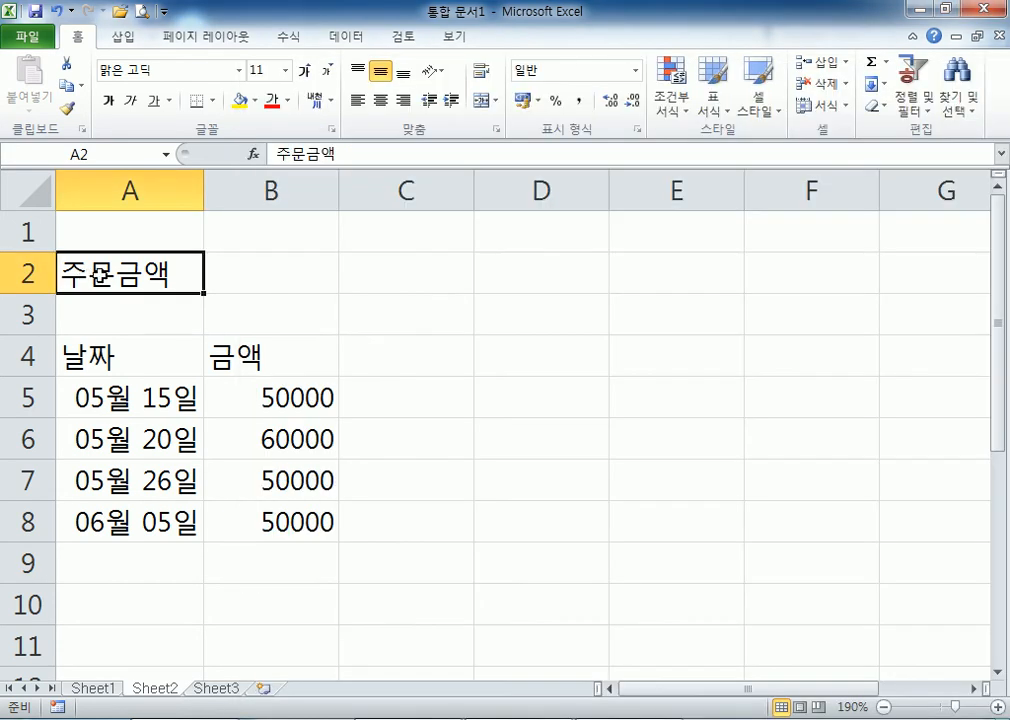
{"action": "type", "text": "주유그"}
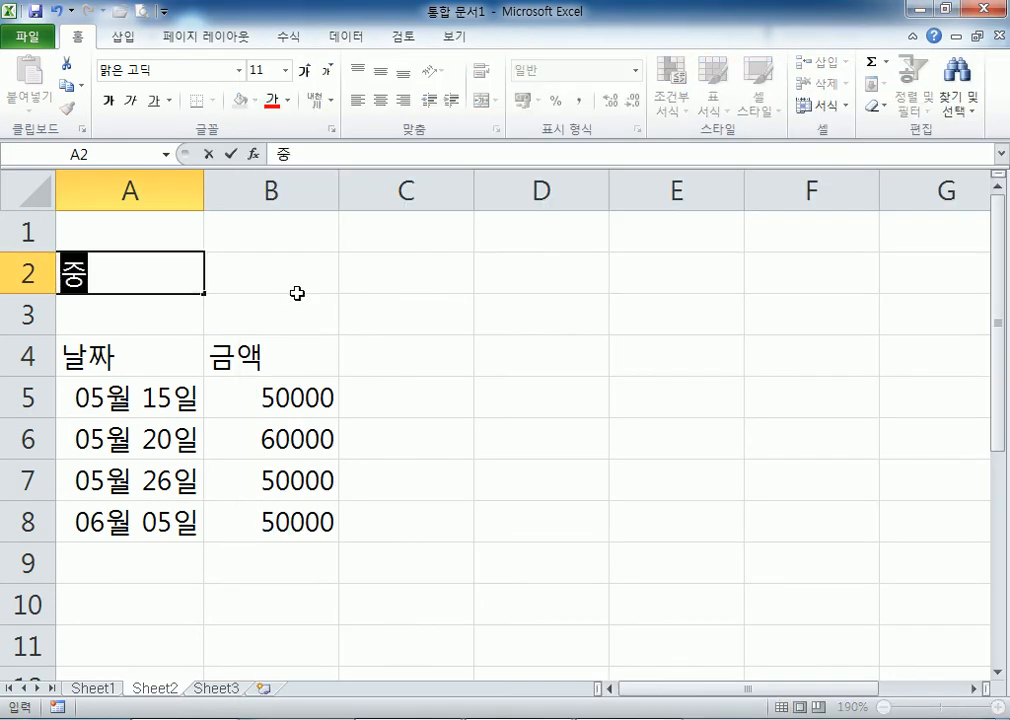
{"action": "type", "text": "ㅁ"}
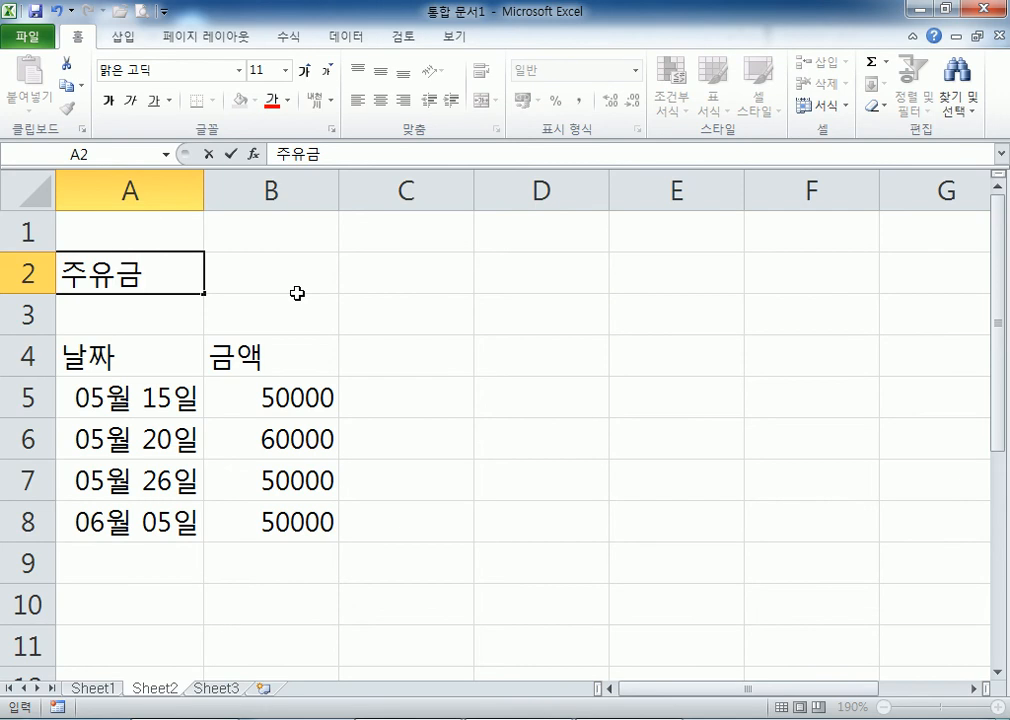
{"action": "key", "text": "Escape"}
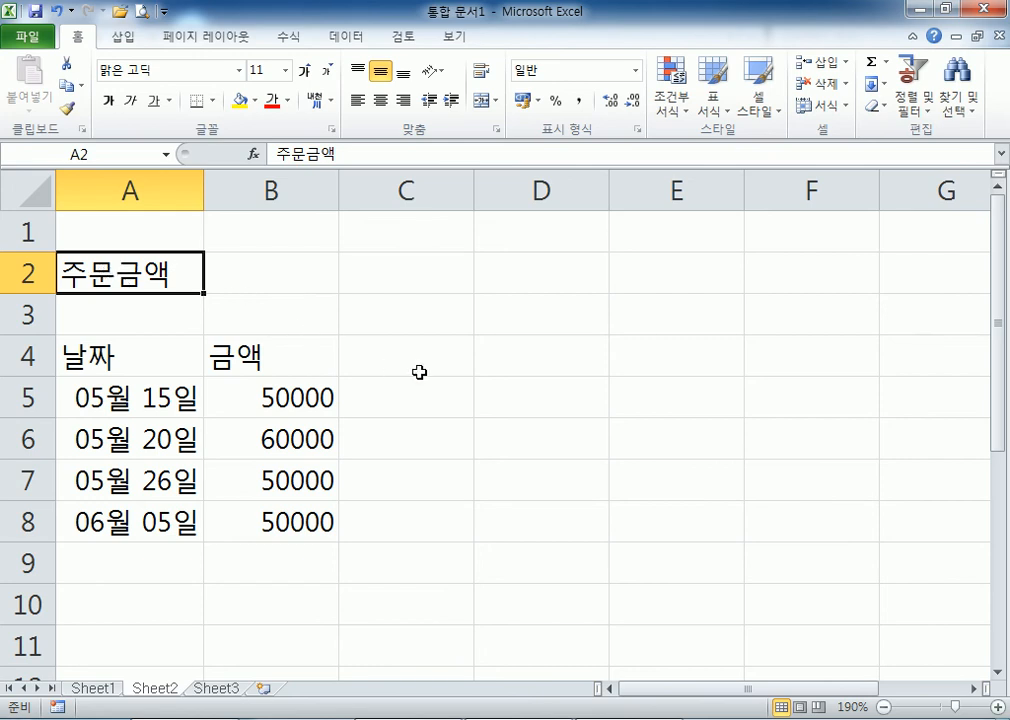
Step: Edit the existing title in cell A2 by replacing 문 with 유 to read 주유금액, and cancel the edit
{"action": "key", "text": "F2"}
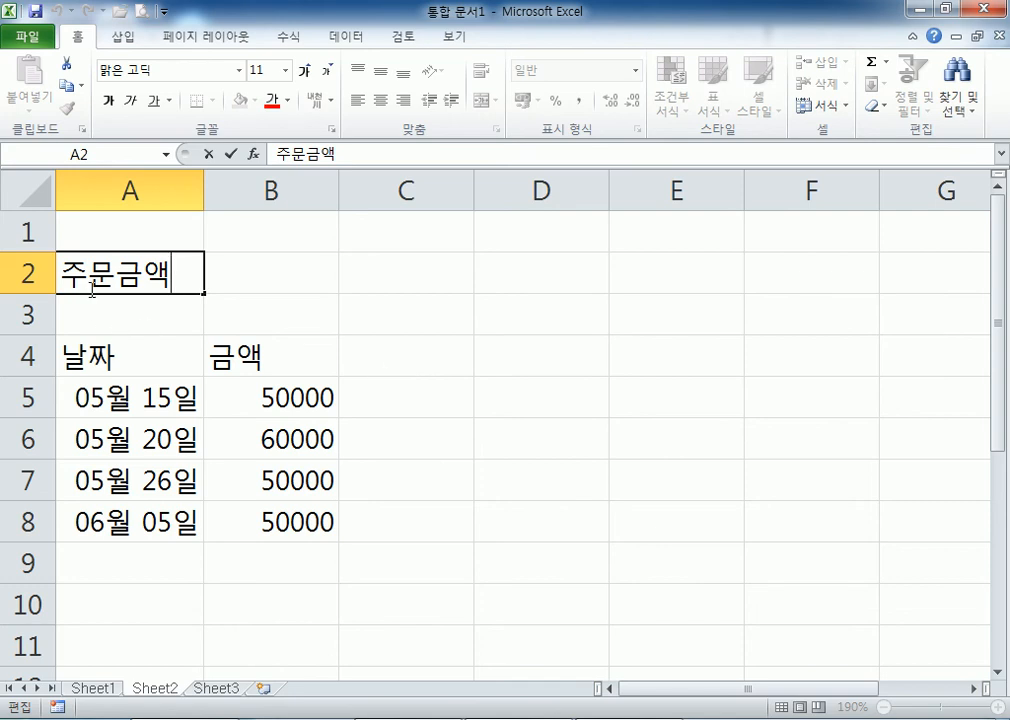
{"action": "key", "text": "Left"}
{"action": "key", "text": "Left"}
{"action": "key", "text": "Left"}
{"action": "key", "text": "shift+Right"}
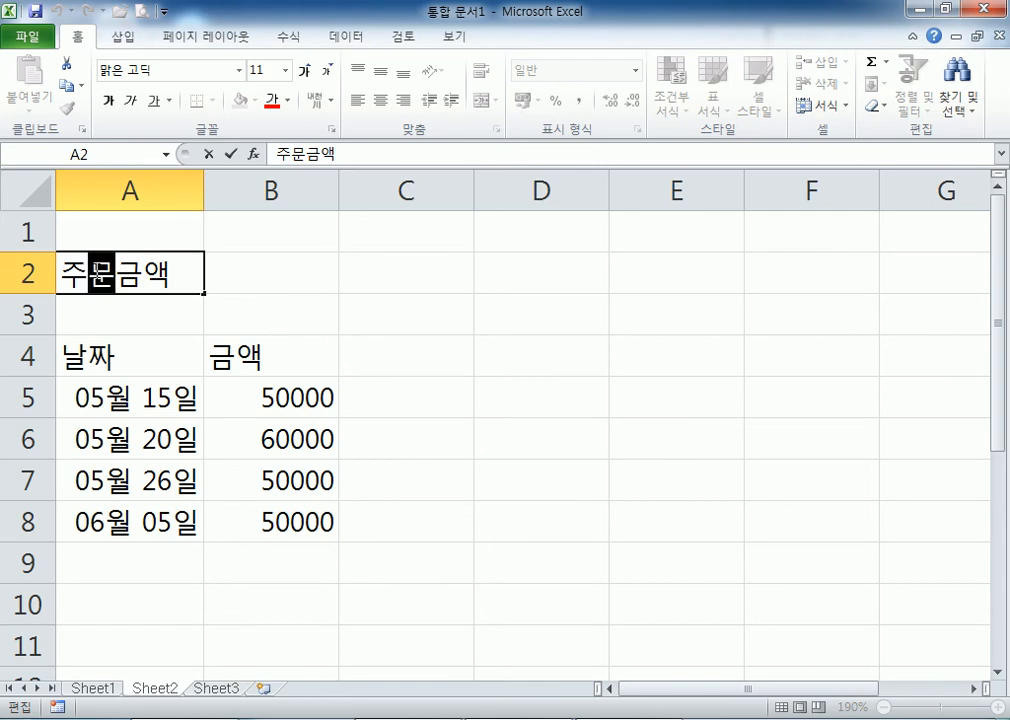
{"action": "type", "text": "유"}
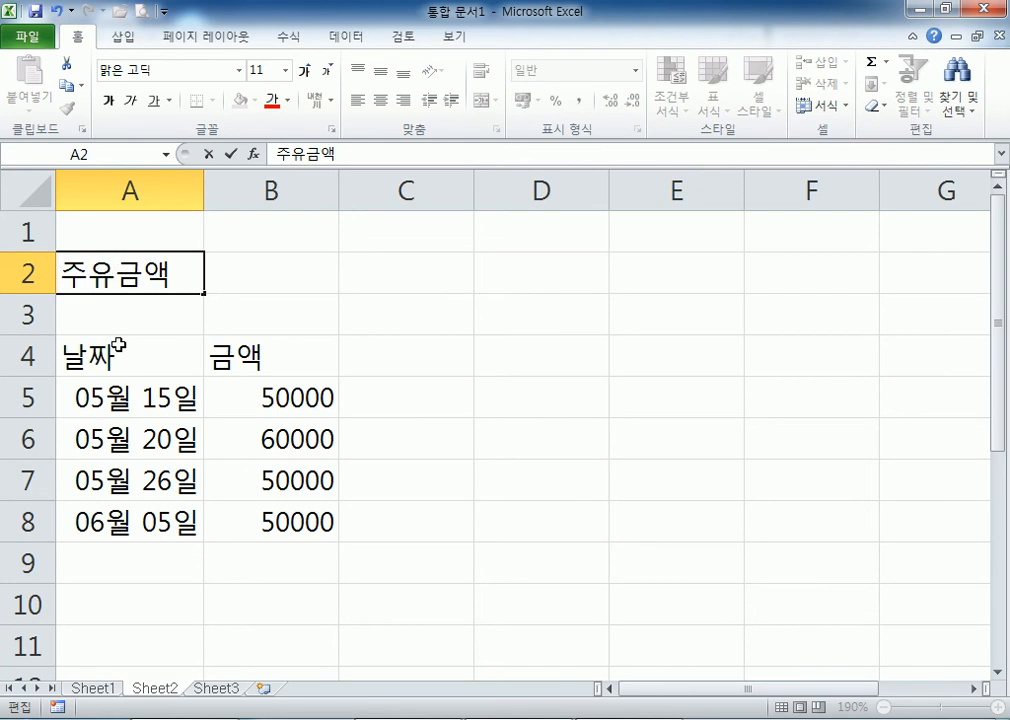
{"action": "key", "text": "Escape"}
Step: Open title cell A2 for in-cell editing, consult the list of editing methods in Notepad, and leave the cell in Excel
{"action": "left_click", "coordinate": [198, 362]}
{"action": "left_click", "coordinate": [149, 273]}
{"action": "double_click", "coordinate": [116, 273]}
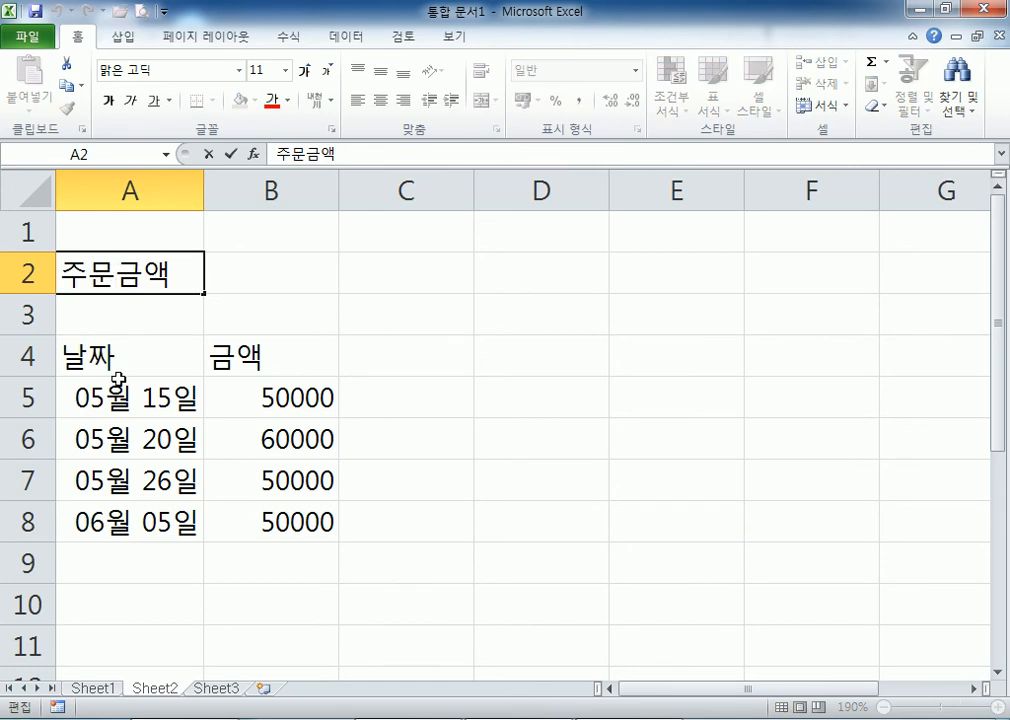
{"action": "key", "text": "alt+Tab"}
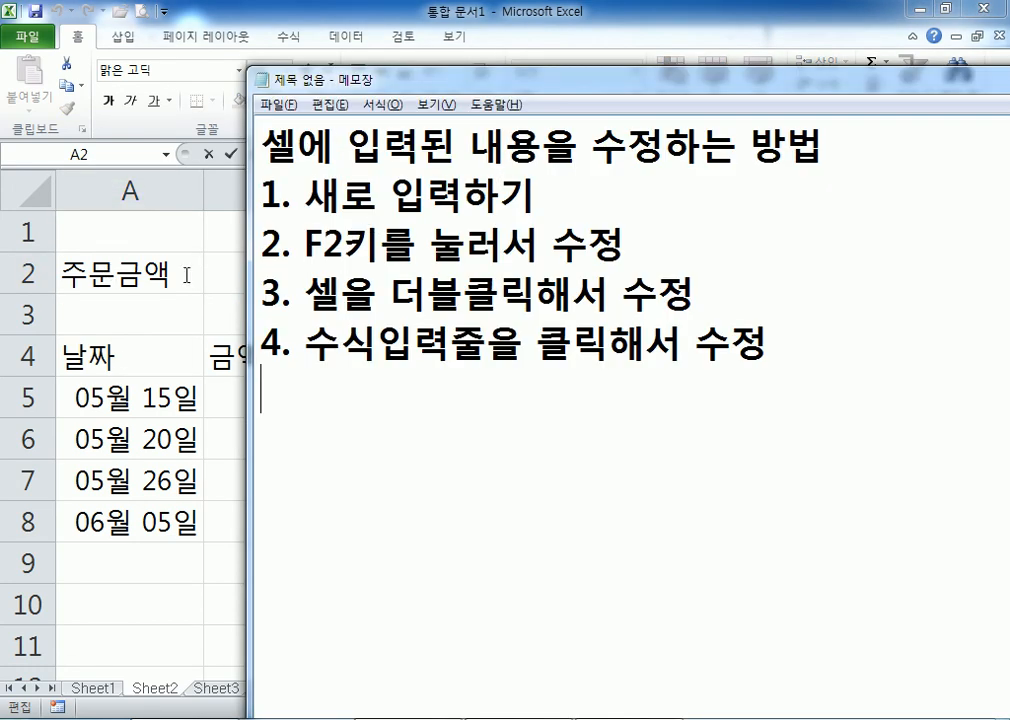
{"action": "left_click", "coordinate": [116, 280]}
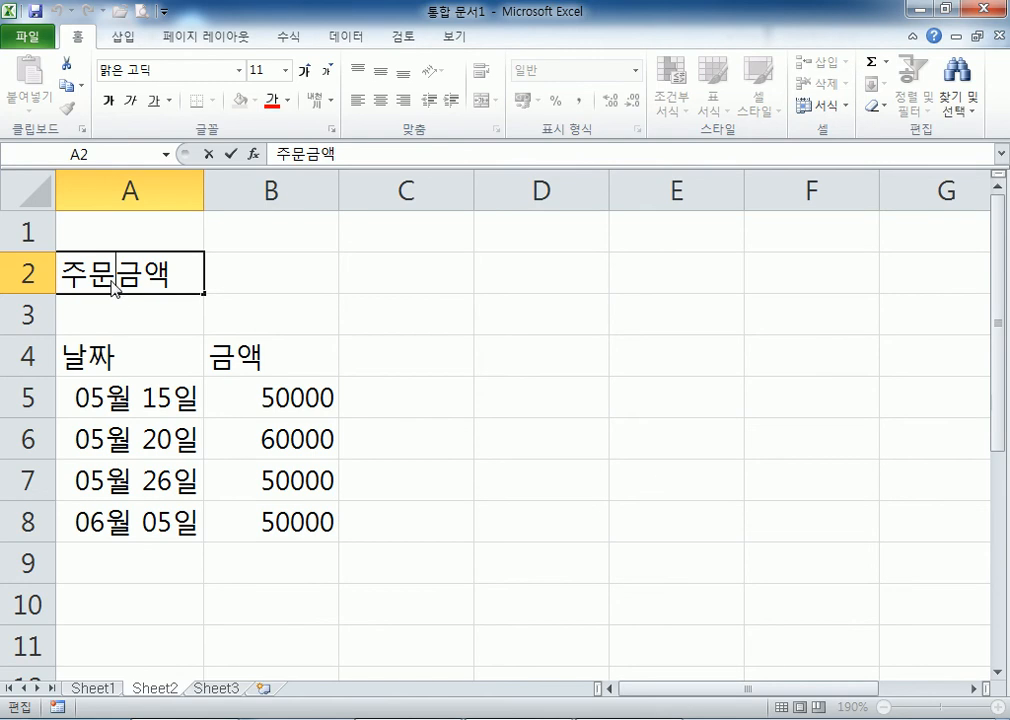
{"action": "key", "text": "alt+Tab"}
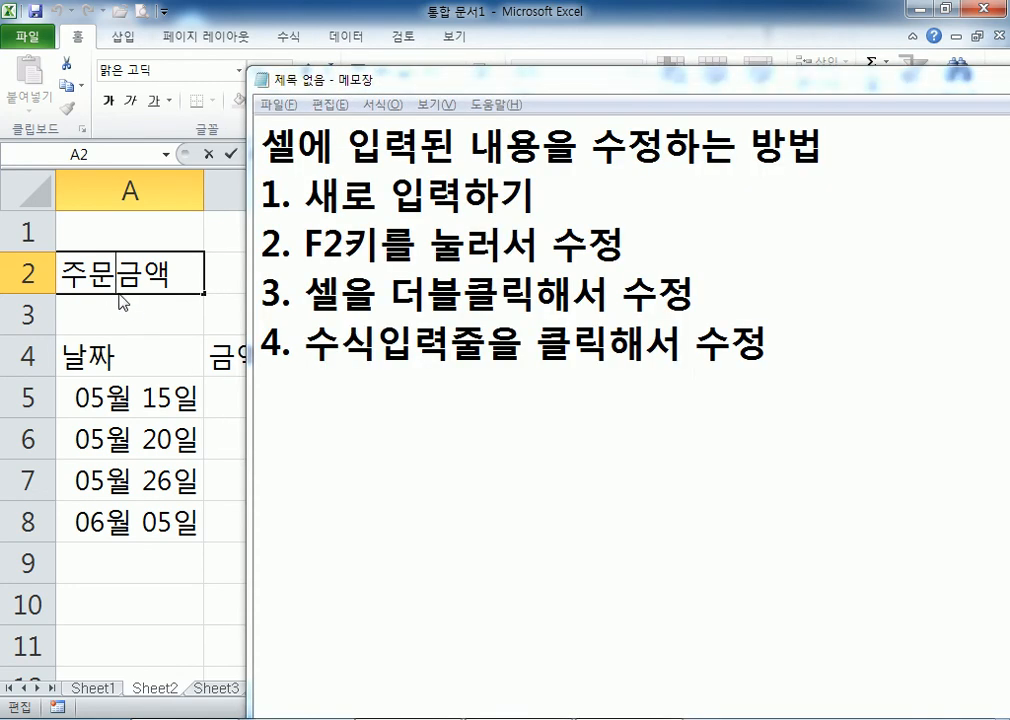
{"action": "key", "text": "alt+Tab"}
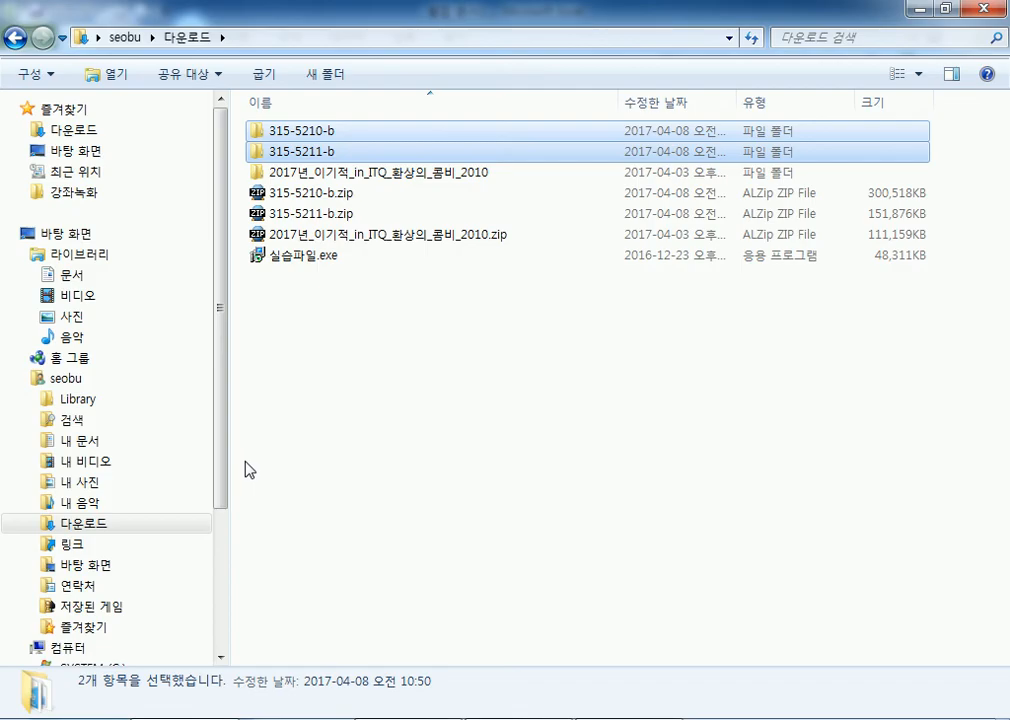
{"action": "key", "text": "alt+Tab"}
{"action": "key", "text": "alt+Tab"}
{"action": "left_click", "coordinate": [140, 318]}
Step: Reopen cell A2 for in-cell editing, replace only the syllable 문 with 유, cancel the change and reselect A2
{"action": "left_click", "coordinate": [110, 276]}
{"action": "double_click", "coordinate": [110, 276]}
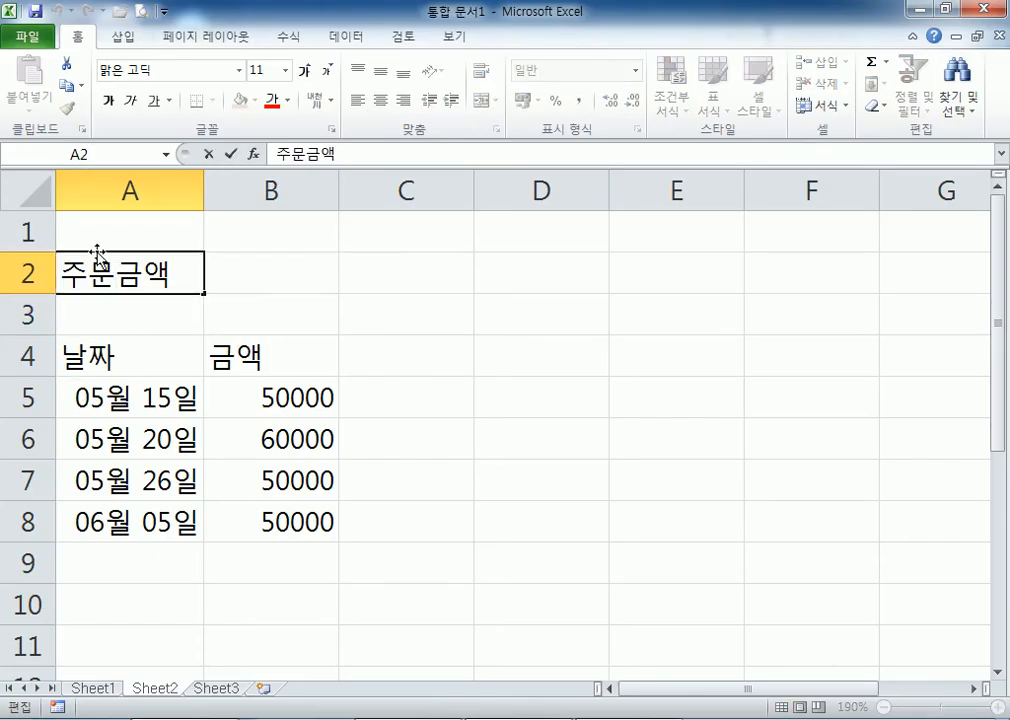
{"action": "left_click_drag", "start_coordinate": [97, 265], "coordinate": [107, 268]}
{"action": "type", "text": "유"}
{"action": "key", "text": "Escape"}
{"action": "left_click", "coordinate": [171, 315]}
{"action": "left_click", "coordinate": [145, 265]}
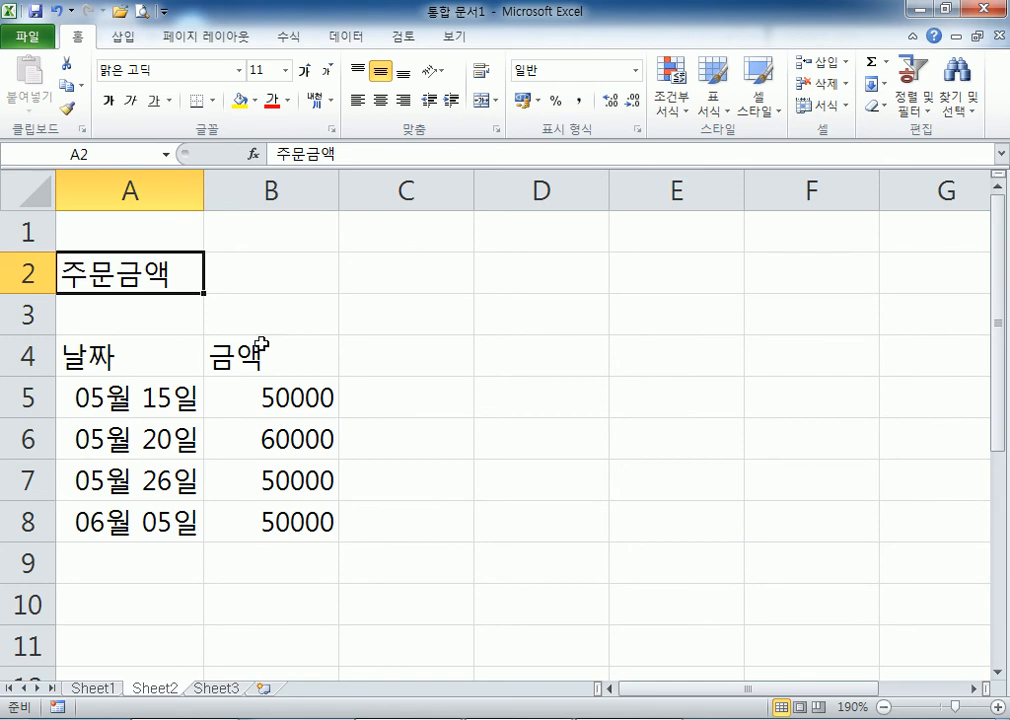
Step: Review the editing methods in Notepad and, back in Excel, inspect the stored contents of cells B5 and A5
{"action": "left_click", "coordinate": [604, 718]}
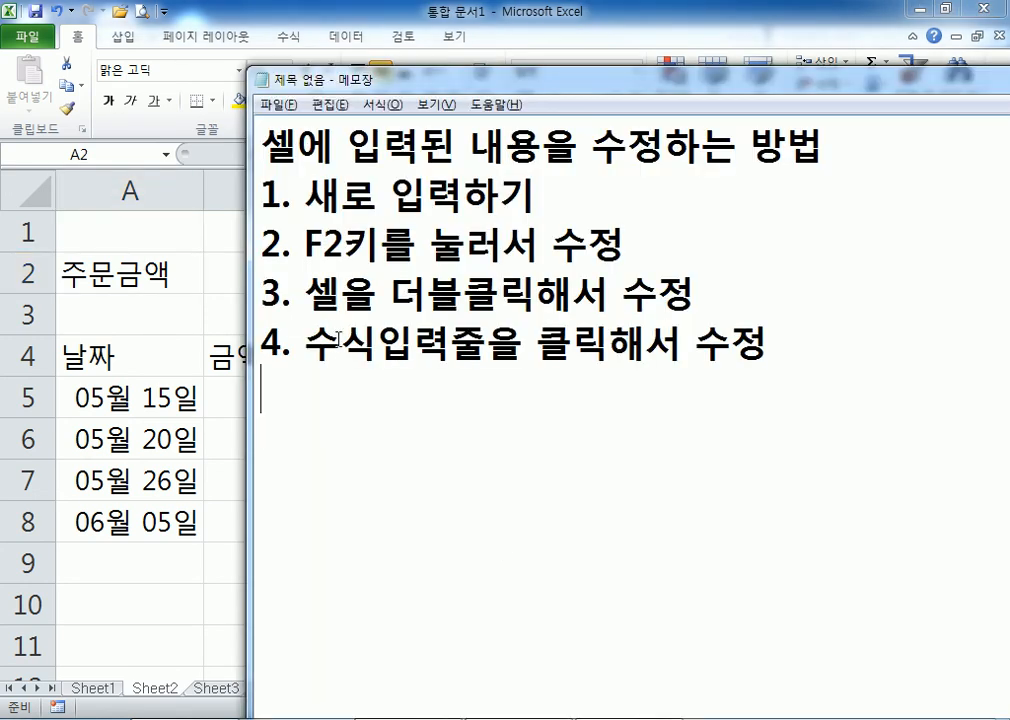
{"action": "key", "text": "alt+Tab"}
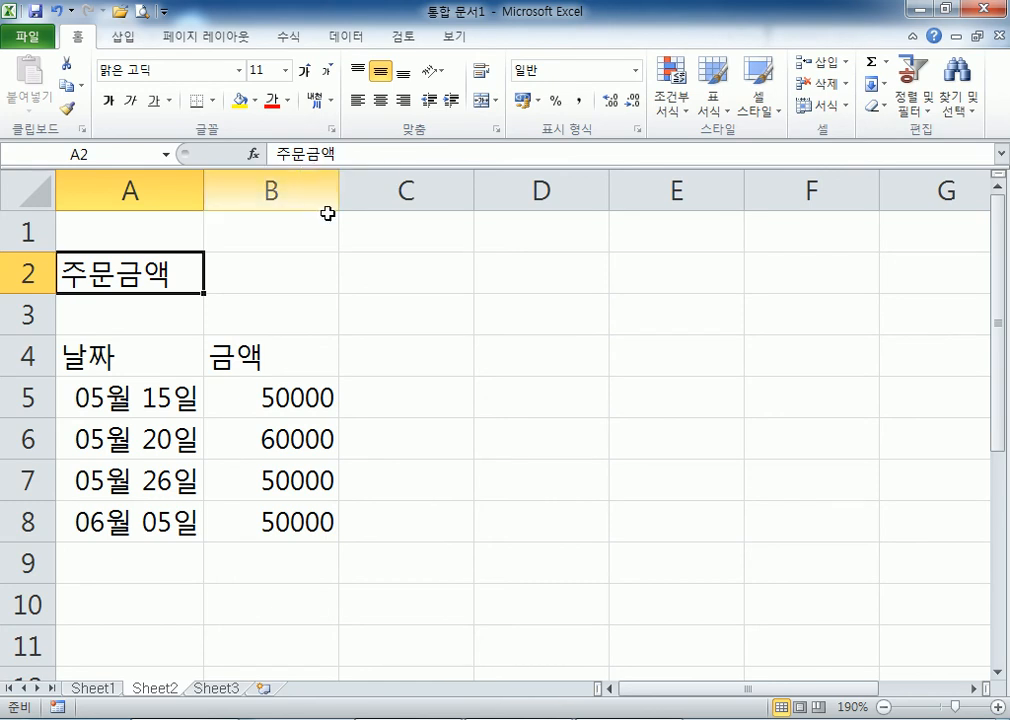
{"action": "left_click", "coordinate": [305, 395]}
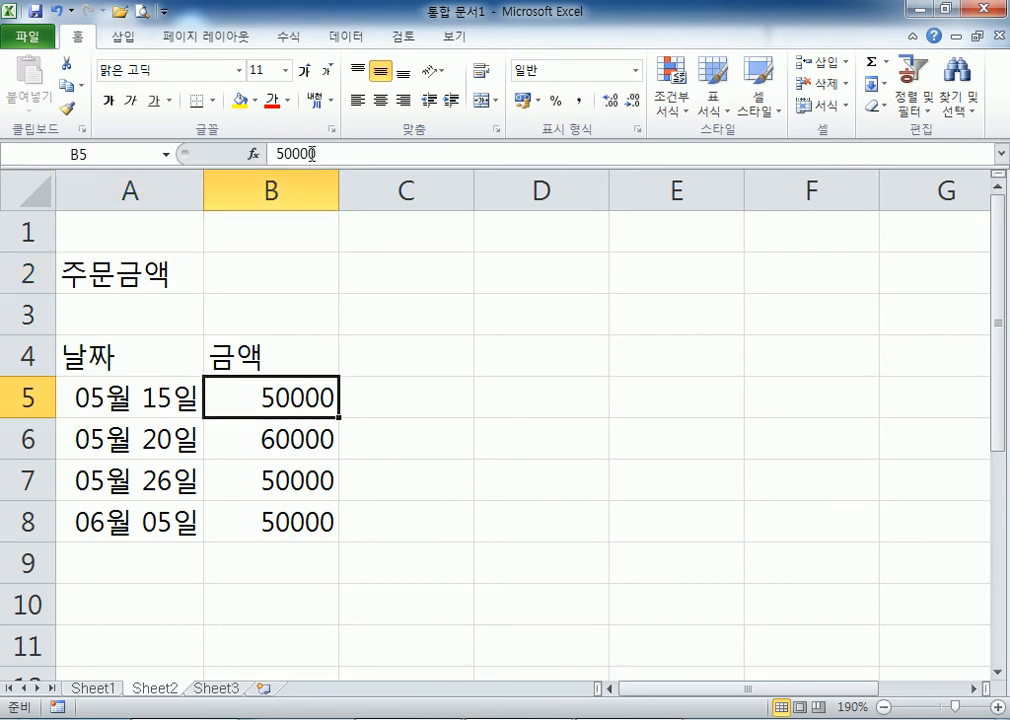
{"action": "left_click", "coordinate": [149, 410]}
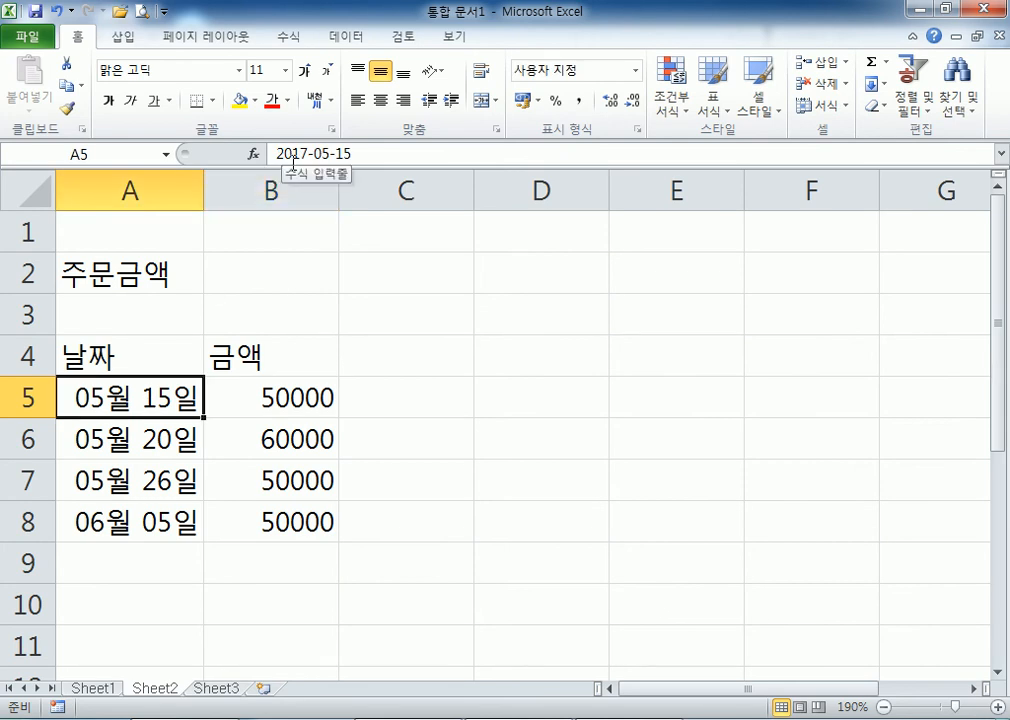
{"action": "scroll", "coordinate": [214, 221], "scroll_direction": "down", "scroll_amount": 1}
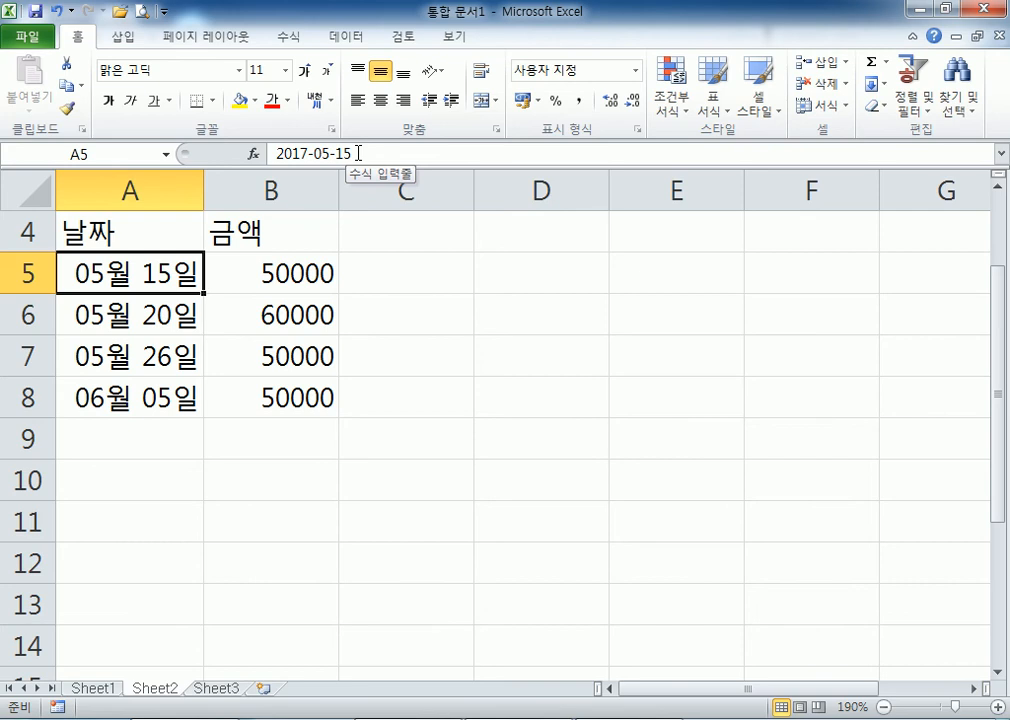
{"action": "scroll", "coordinate": [136, 203], "scroll_direction": "up", "scroll_amount": 1}
Step: Edit title cell A2 in the formula bar, replacing 문 with 유 to read 주유금액, and commit the entry
{"action": "left_click", "coordinate": [92, 281]}
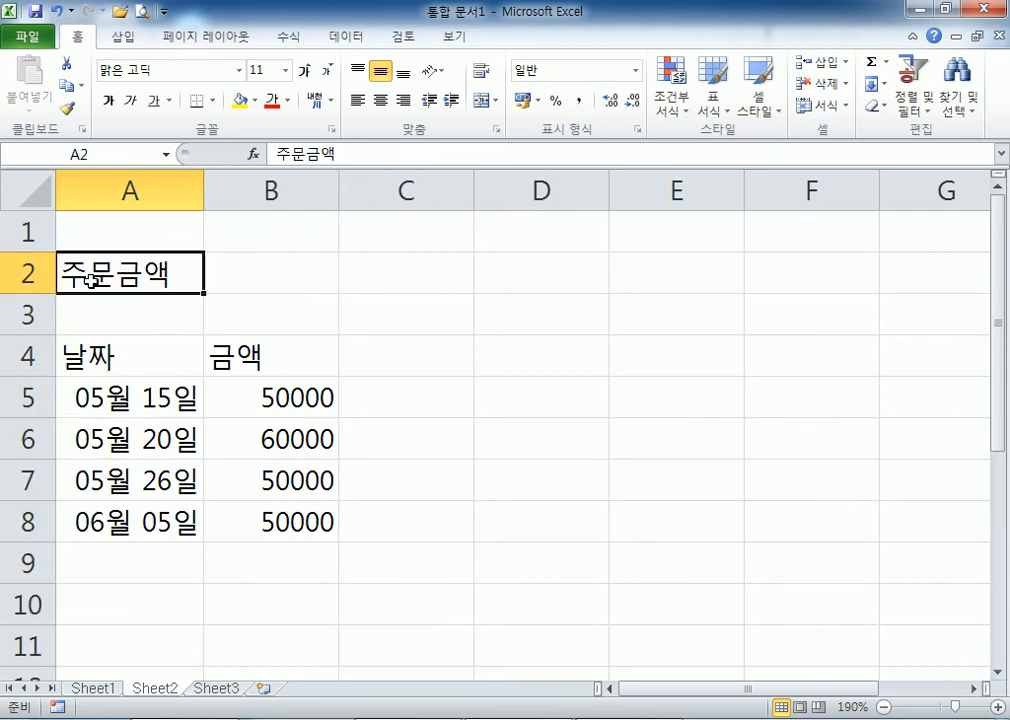
{"action": "double_click", "coordinate": [304, 153]}
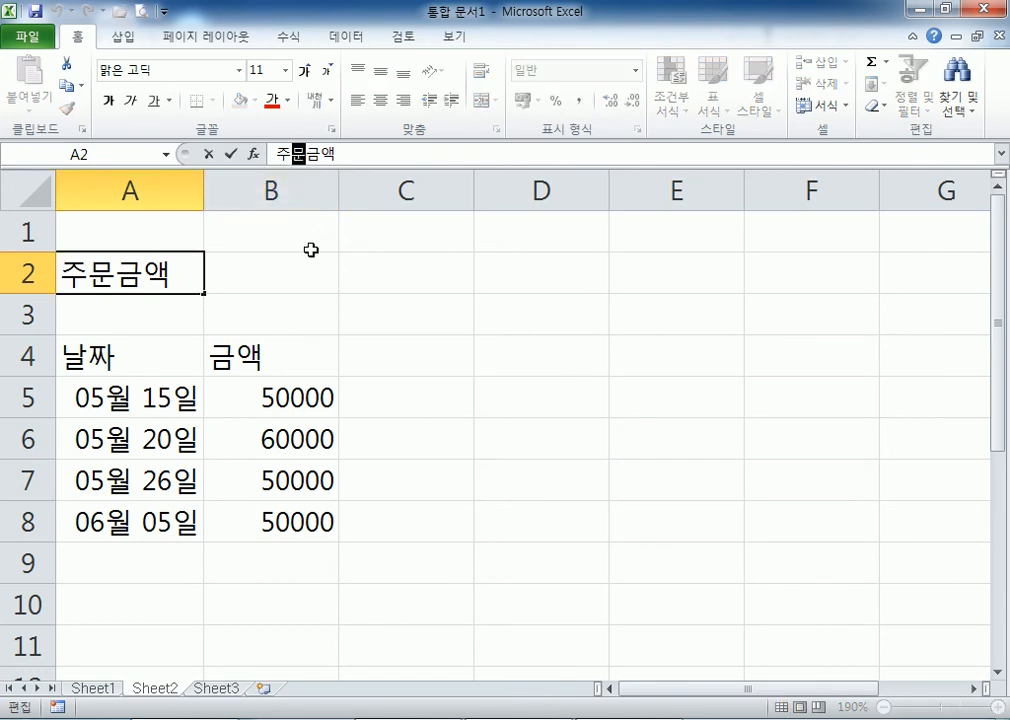
{"action": "type", "text": "유"}
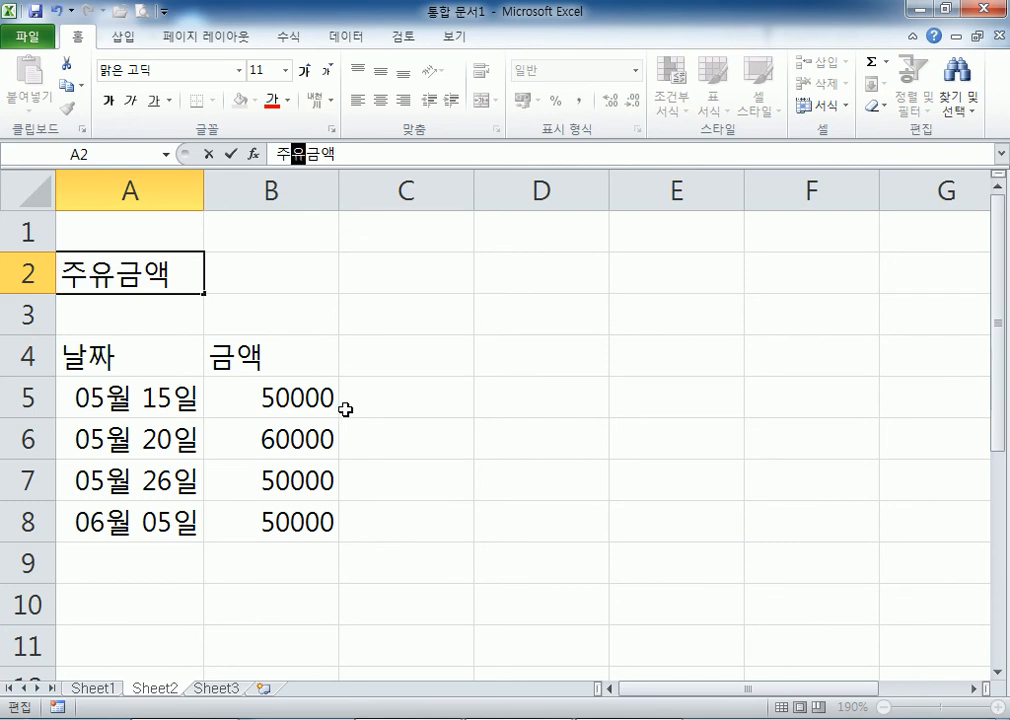
{"action": "key", "text": "Return"}
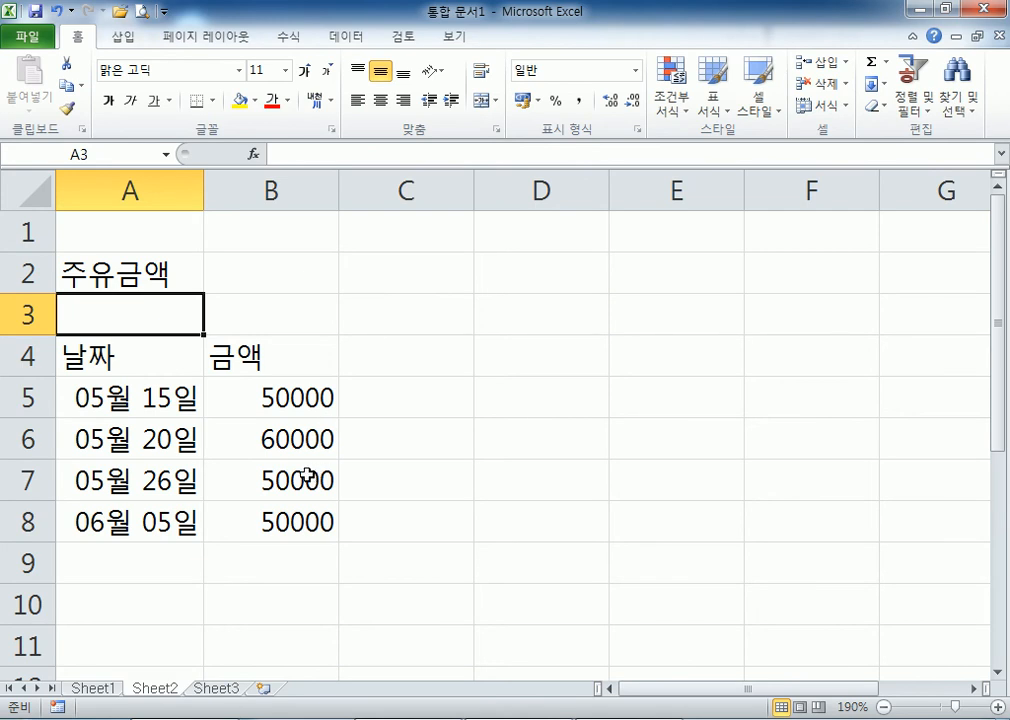
Step: Review the title in A2 and the amounts in B5:B8, checking their sum in the status bar
{"action": "scroll", "coordinate": [305, 477], "scroll_direction": "down", "scroll_amount": 1}
{"action": "left_click", "coordinate": [283, 434]}
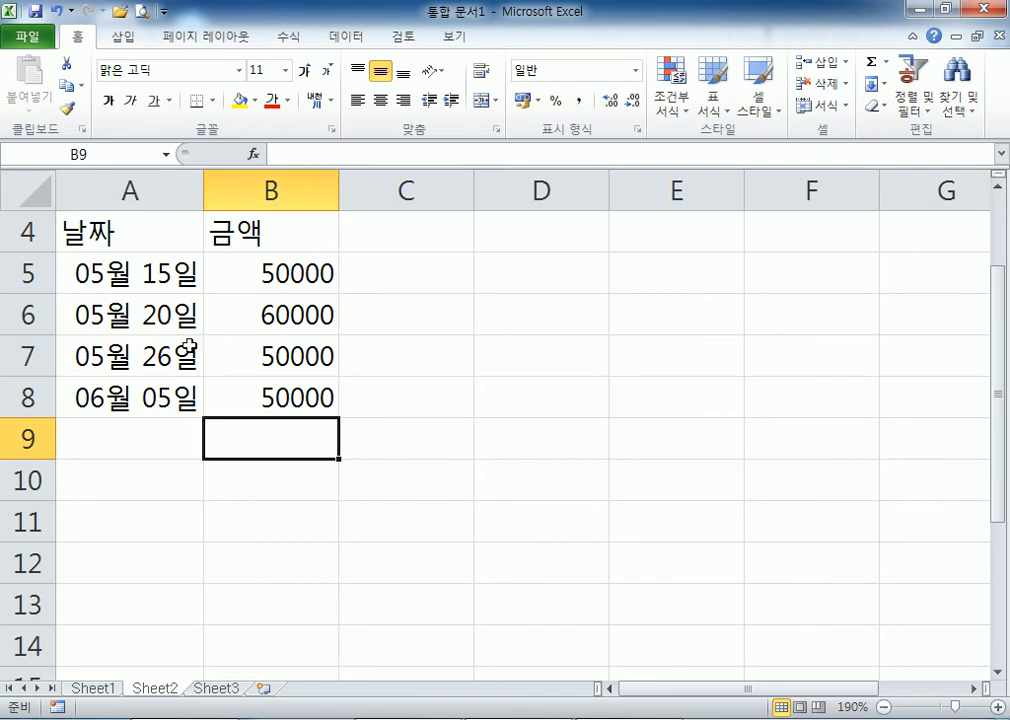
{"action": "scroll", "coordinate": [250, 390], "scroll_direction": "up", "scroll_amount": 1}
{"action": "left_click", "coordinate": [130, 275]}
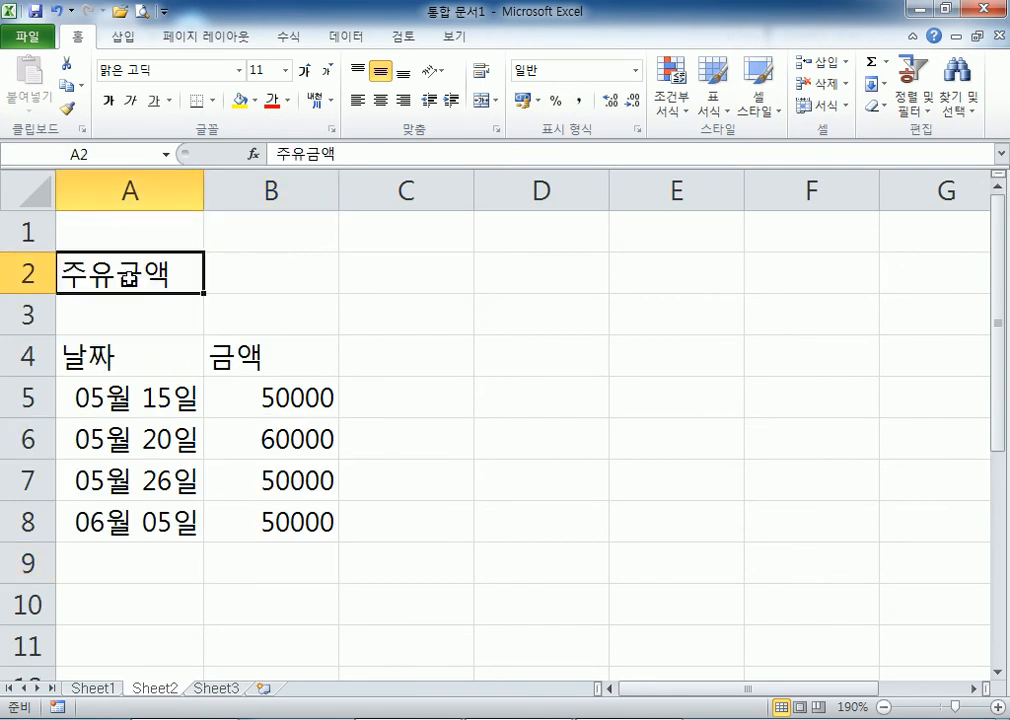
{"action": "scroll", "coordinate": [150, 322], "scroll_direction": "down", "scroll_amount": 1}
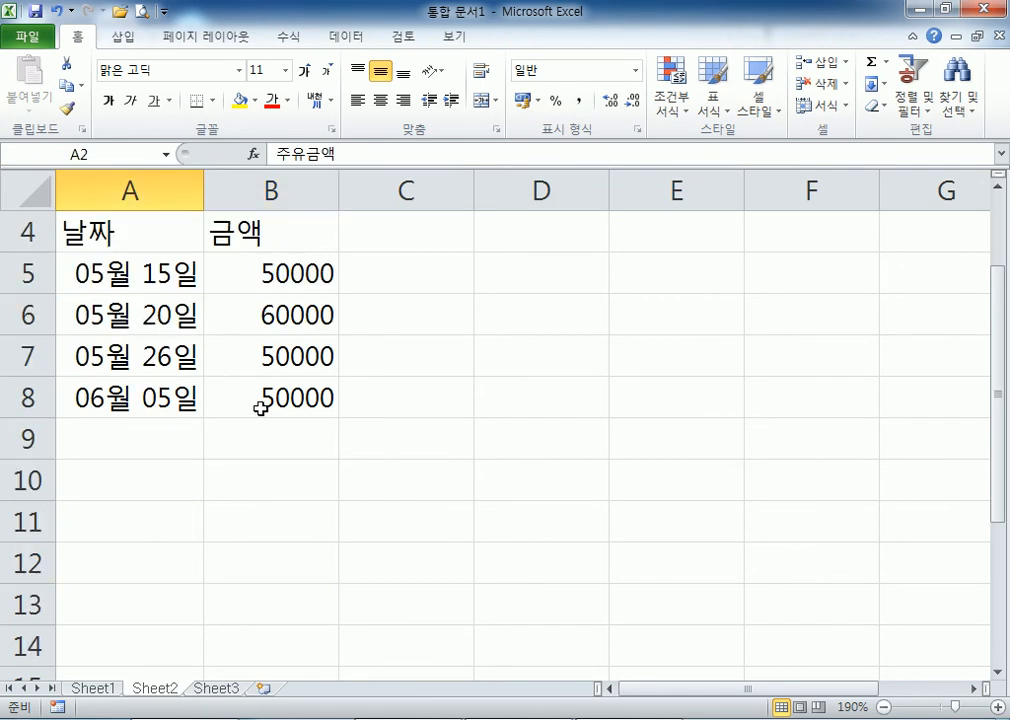
{"action": "left_click_drag", "start_coordinate": [259, 282], "coordinate": [259, 362]}
{"action": "left_click", "coordinate": [255, 452]}
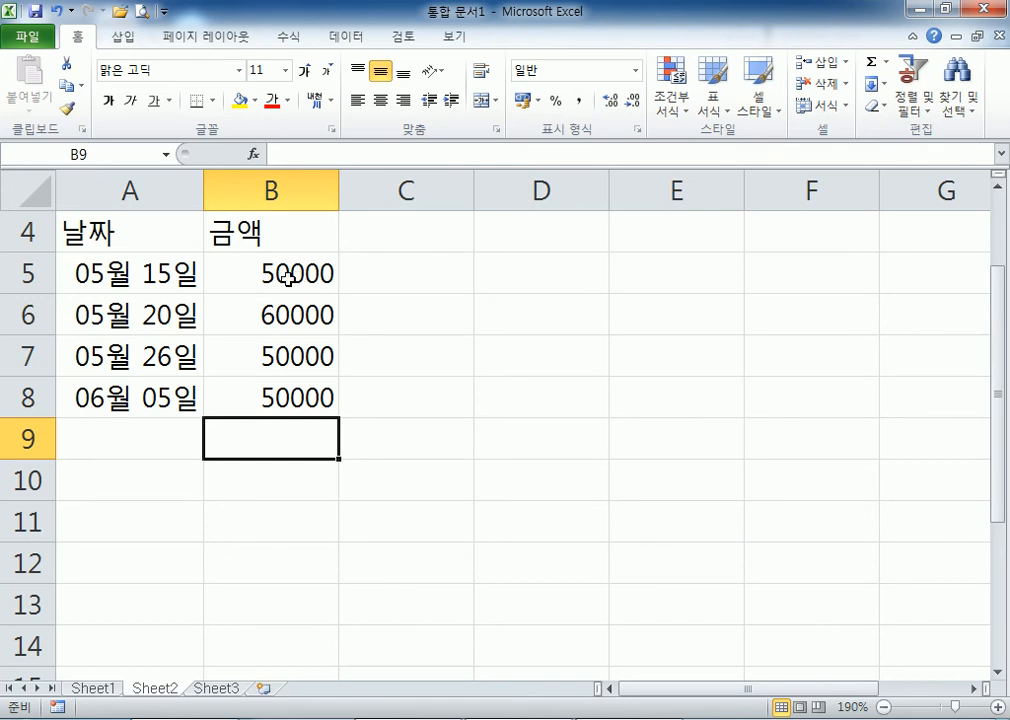
{"action": "left_click_drag", "start_coordinate": [297, 278], "coordinate": [282, 392]}
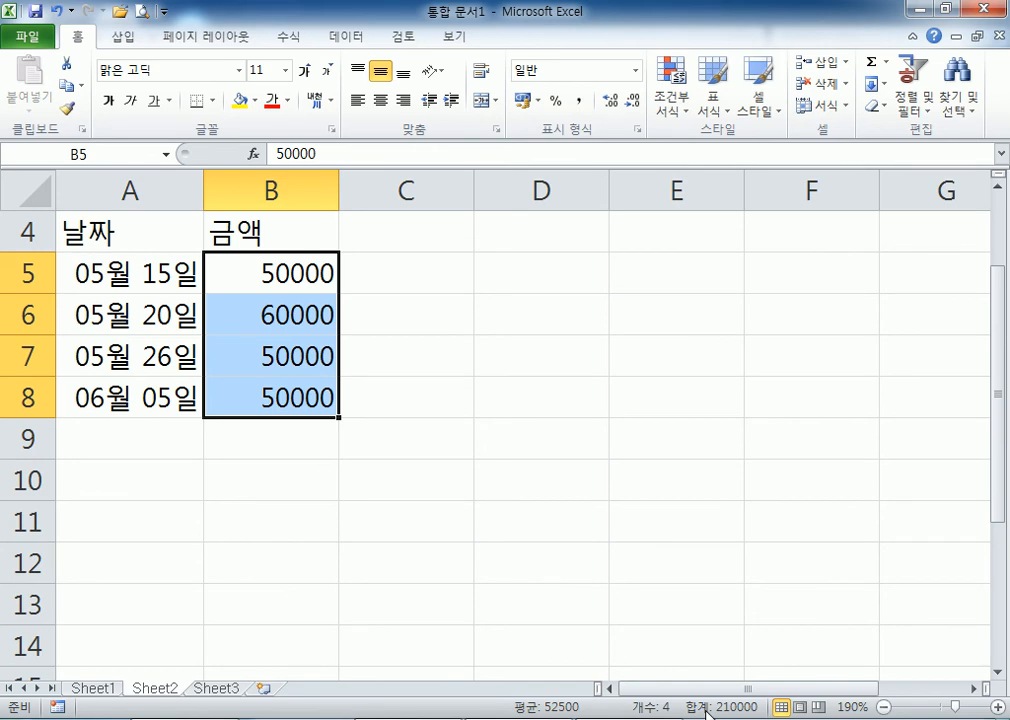
{"action": "left_click", "coordinate": [292, 439]}
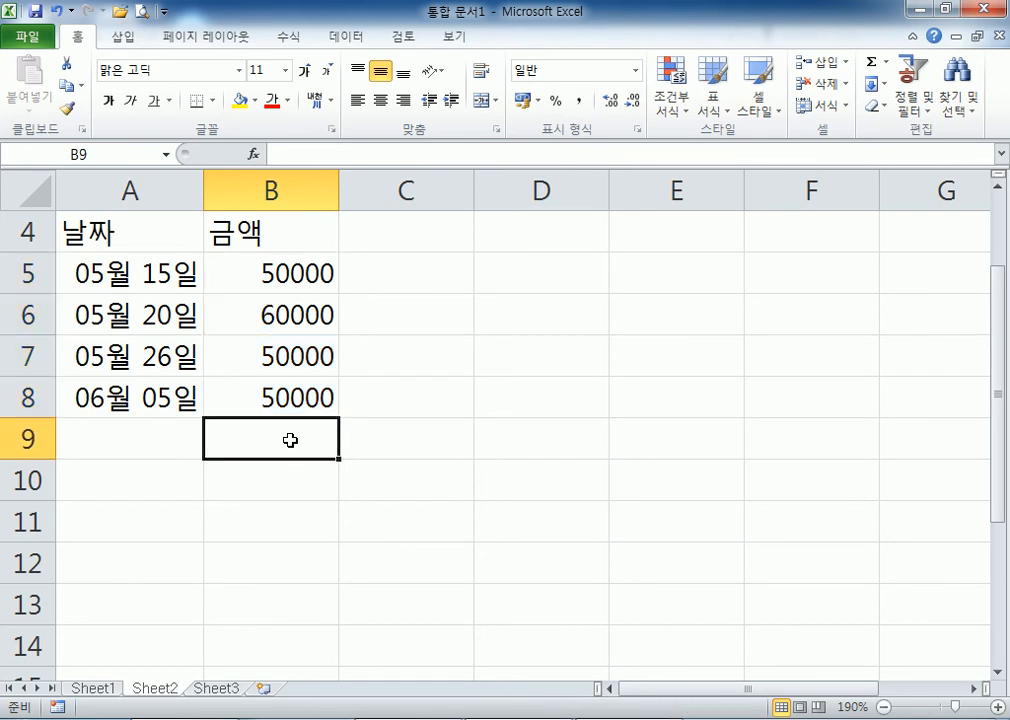
Step: Insert an AutoSum total of the amounts B5:B8 in cell B9 as =SUM(B5:B8)
{"action": "left_click_drag", "start_coordinate": [298, 272], "coordinate": [309, 440]}
{"action": "left_click", "coordinate": [308, 439]}
{"action": "left_click_drag", "start_coordinate": [288, 278], "coordinate": [266, 433]}
{"action": "left_click", "coordinate": [266, 433]}
{"action": "left_click", "coordinate": [289, 40]}
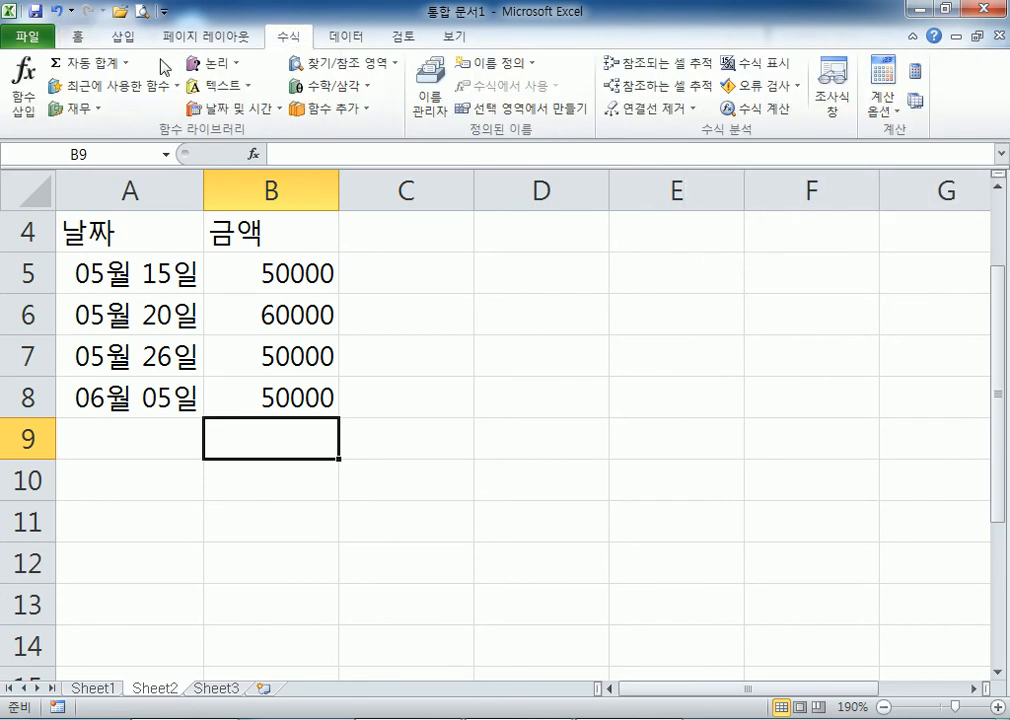
{"action": "left_click", "coordinate": [78, 37]}
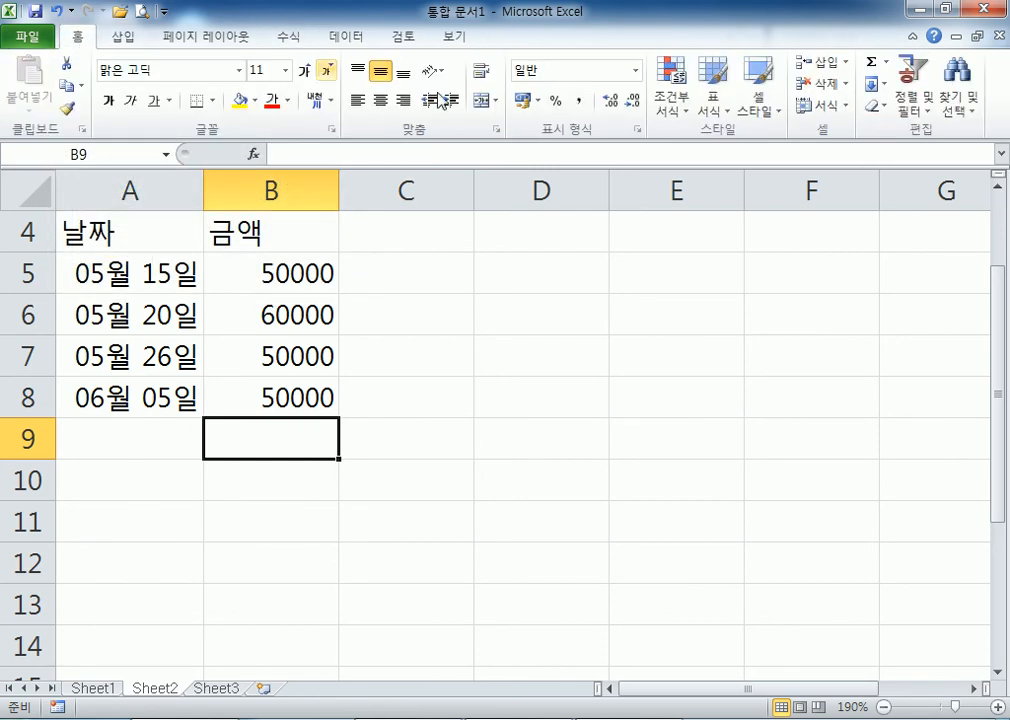
{"action": "left_click", "coordinate": [885, 66]}
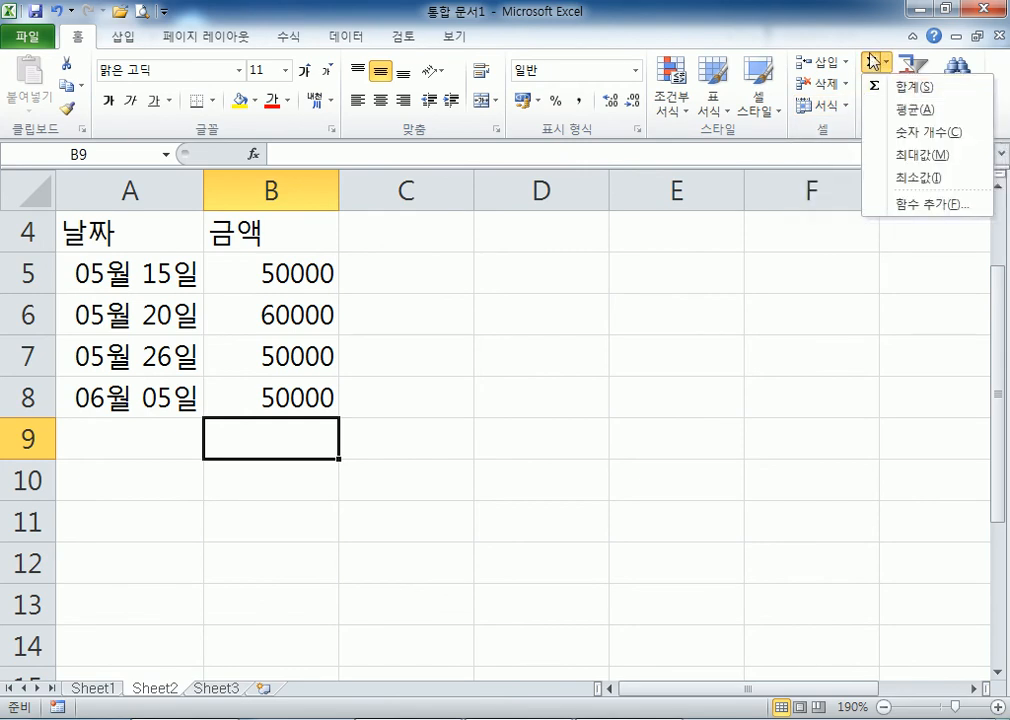
{"action": "left_click", "coordinate": [859, 31]}
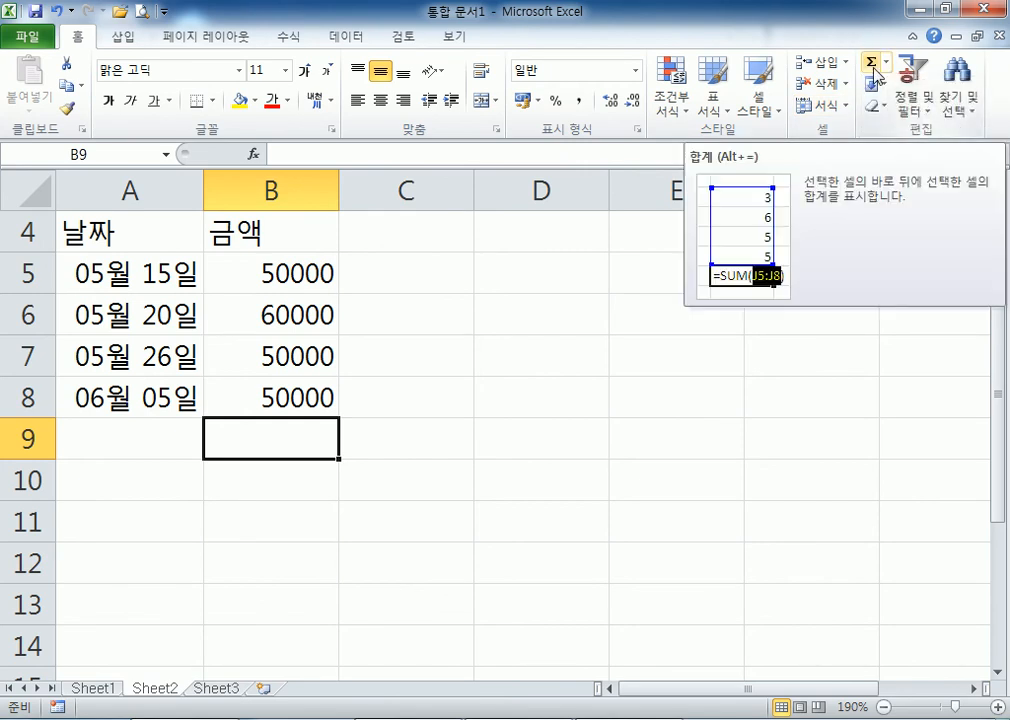
{"action": "left_click", "coordinate": [288, 36]}
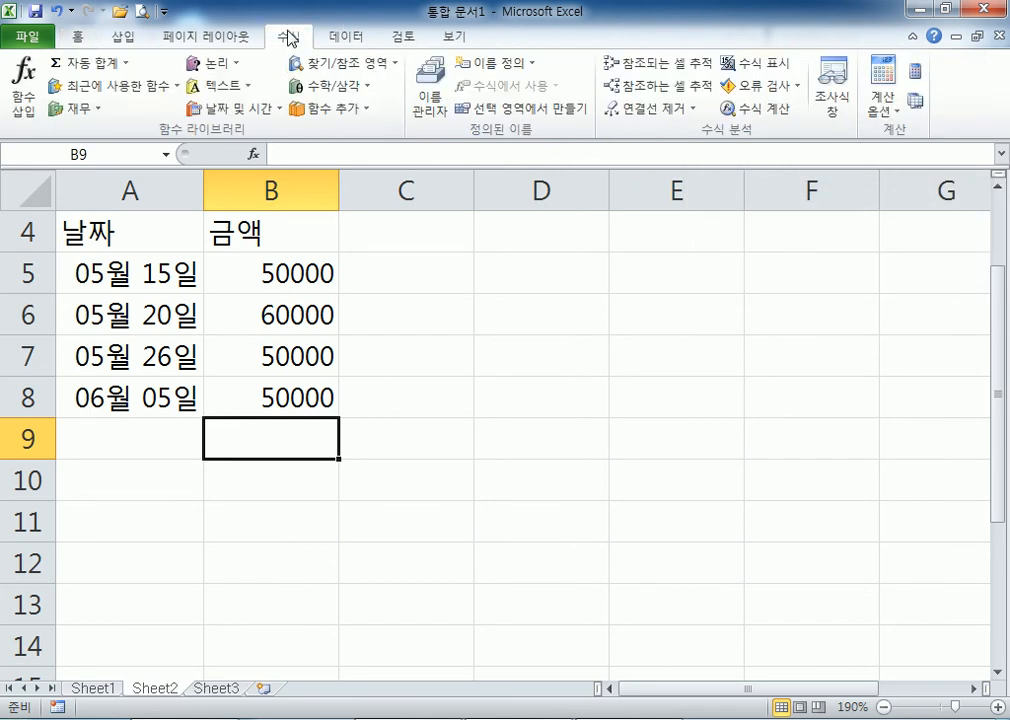
{"action": "left_click", "coordinate": [90, 68]}
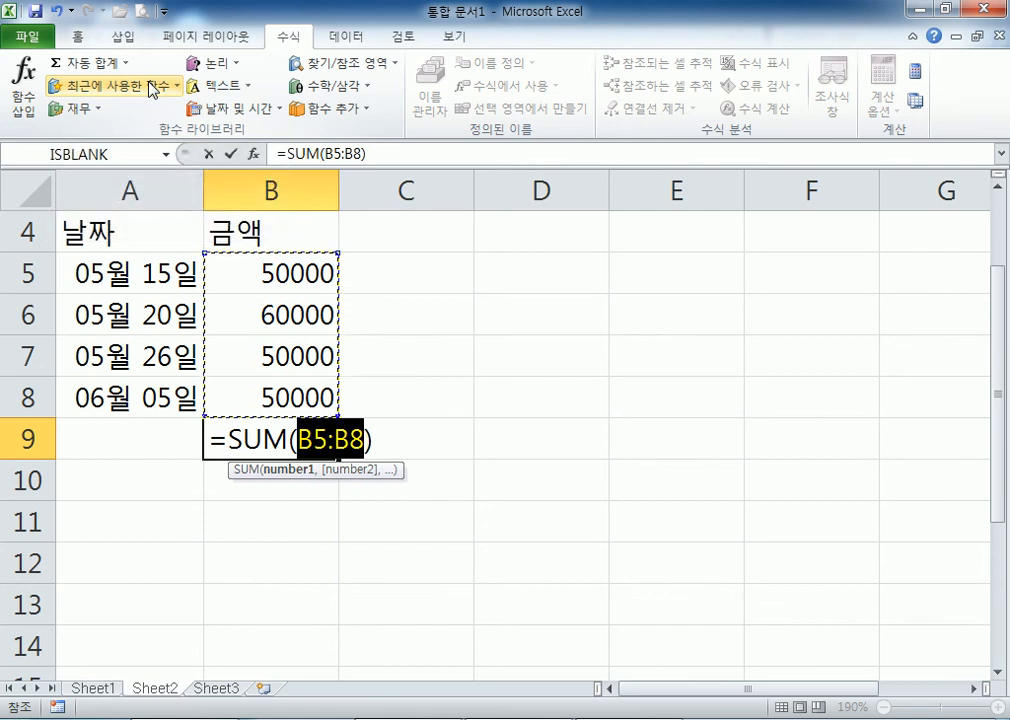
{"action": "key", "text": "Return"}
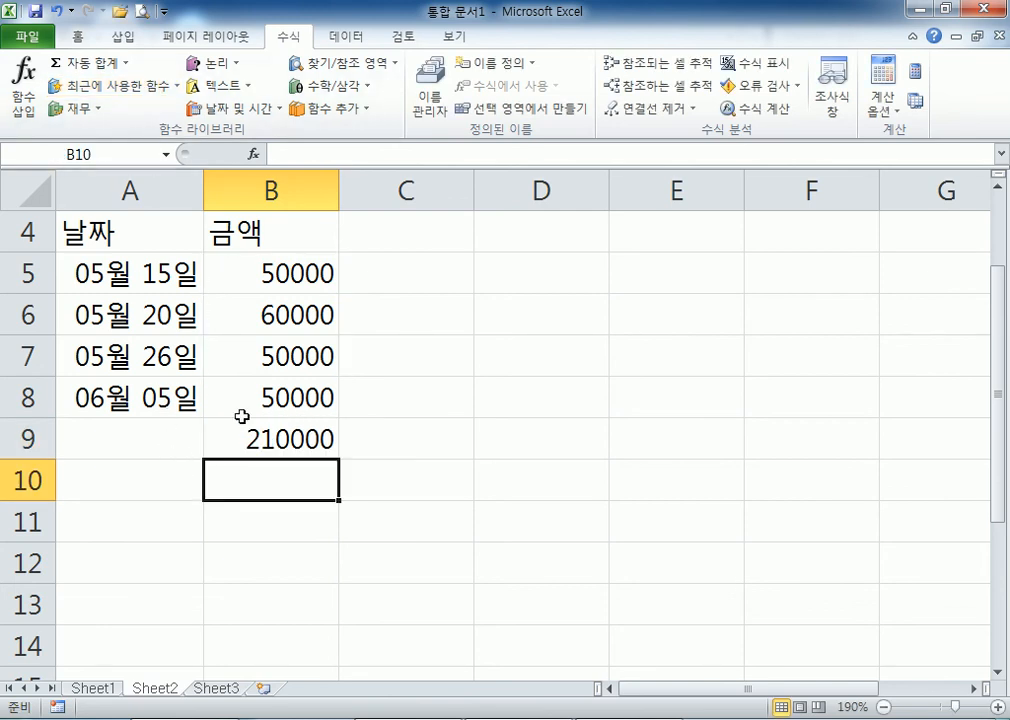
Step: Test the total by entering 35000 and 654654 in cell B5, and restore the amount to 50000
{"action": "left_click", "coordinate": [261, 280]}
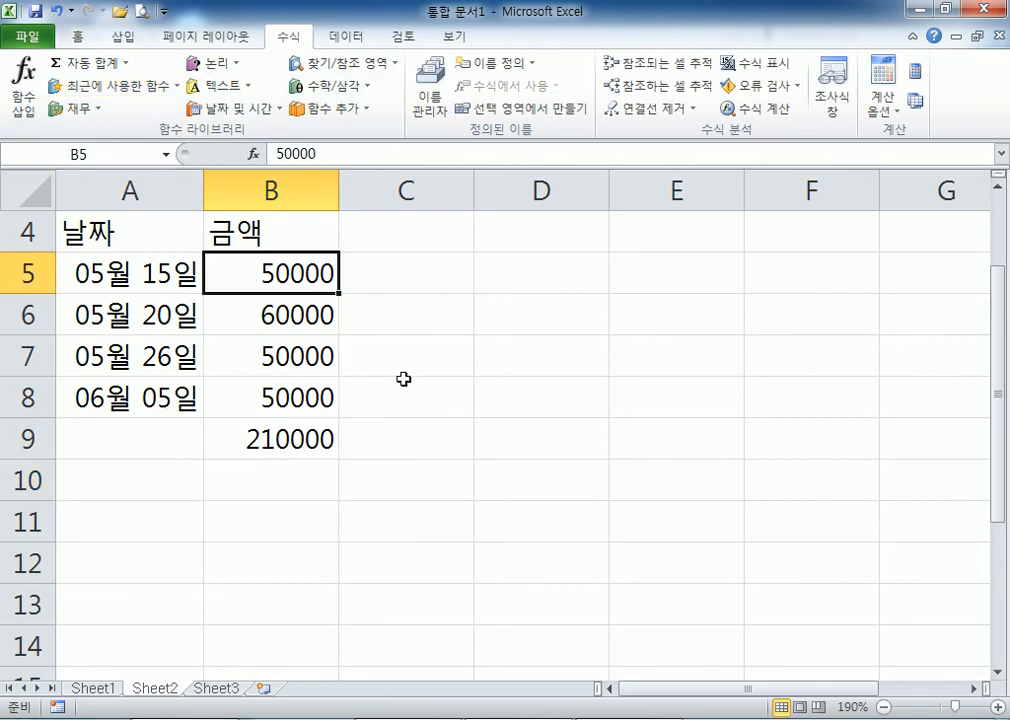
{"action": "type", "text": "35000"}
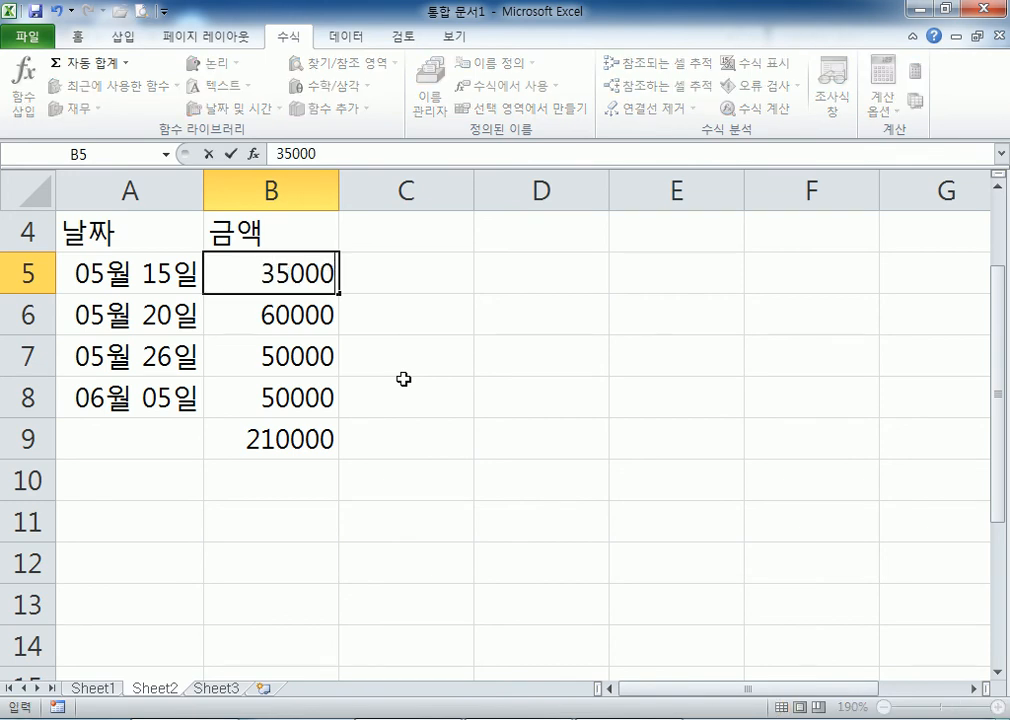
{"action": "key", "text": "Return"}
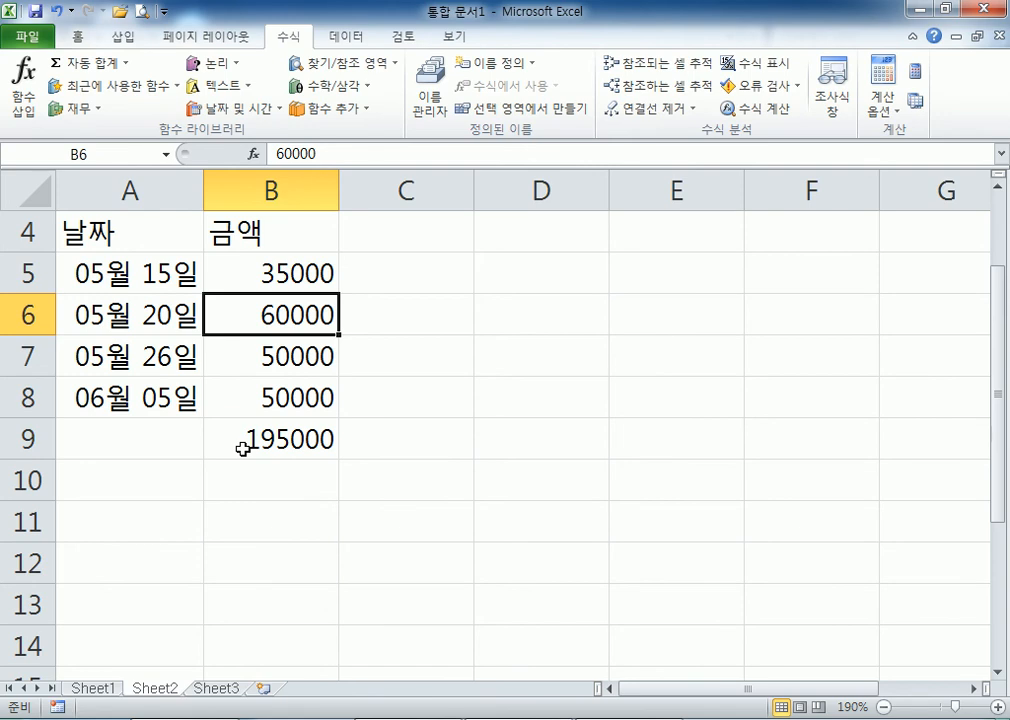
{"action": "left_click", "coordinate": [241, 258]}
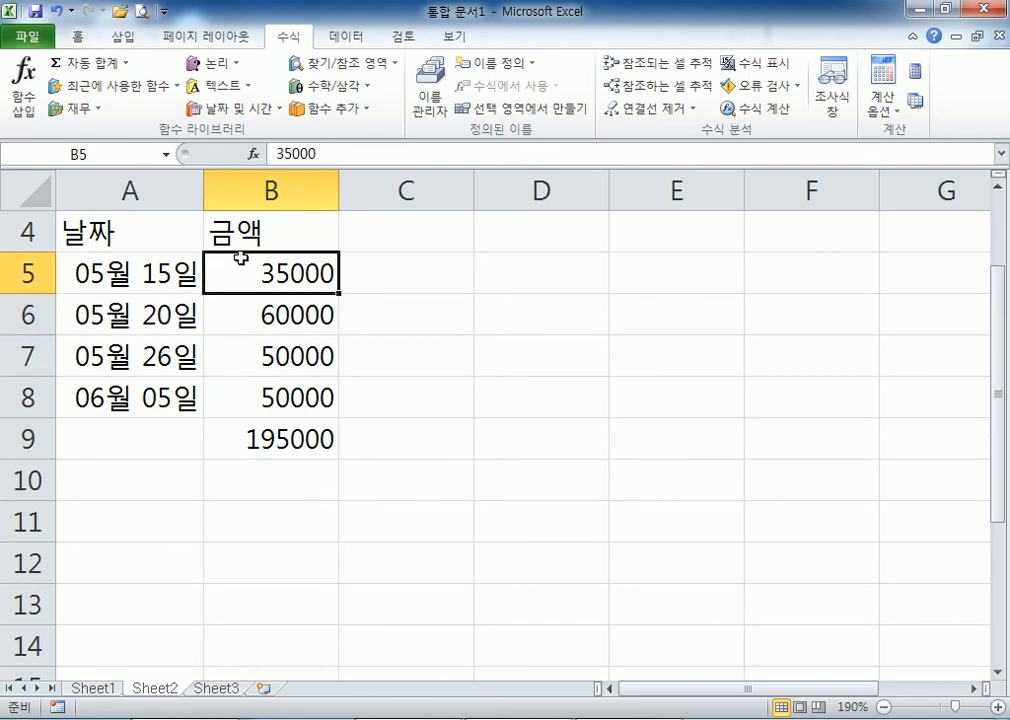
{"action": "type", "text": "654654"}
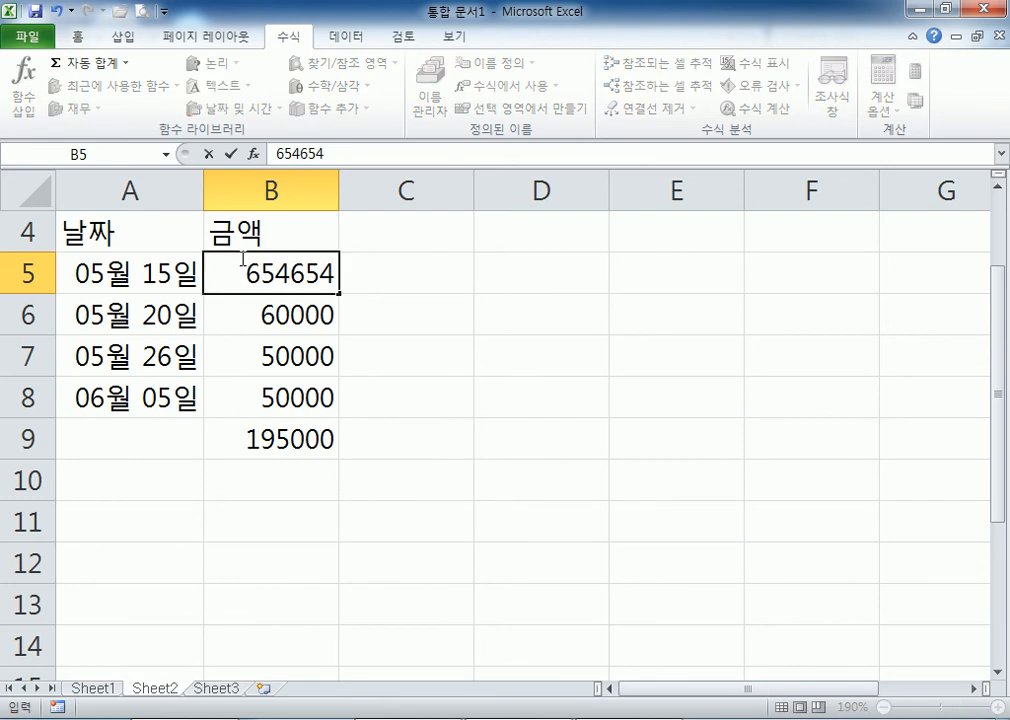
{"action": "key", "text": "Return"}
{"action": "left_click", "coordinate": [242, 263]}
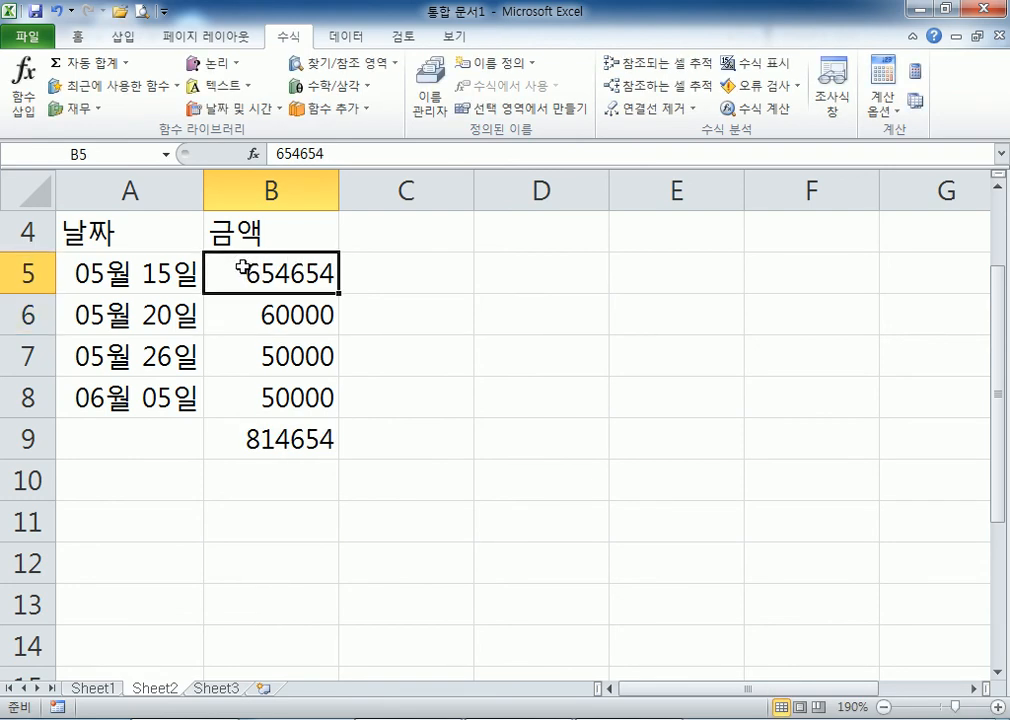
{"action": "type", "text": "50000"}
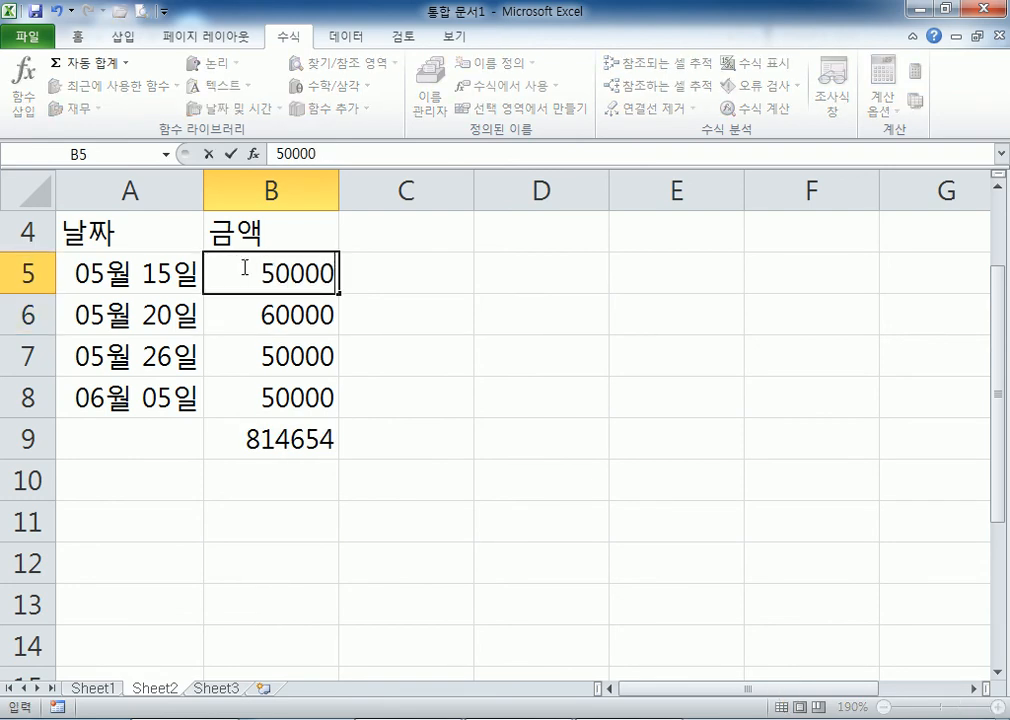
{"action": "key", "text": "Return"}
Step: Delete the total from cell B9 and keep the emptied cell selected
{"action": "left_click", "coordinate": [255, 440]}
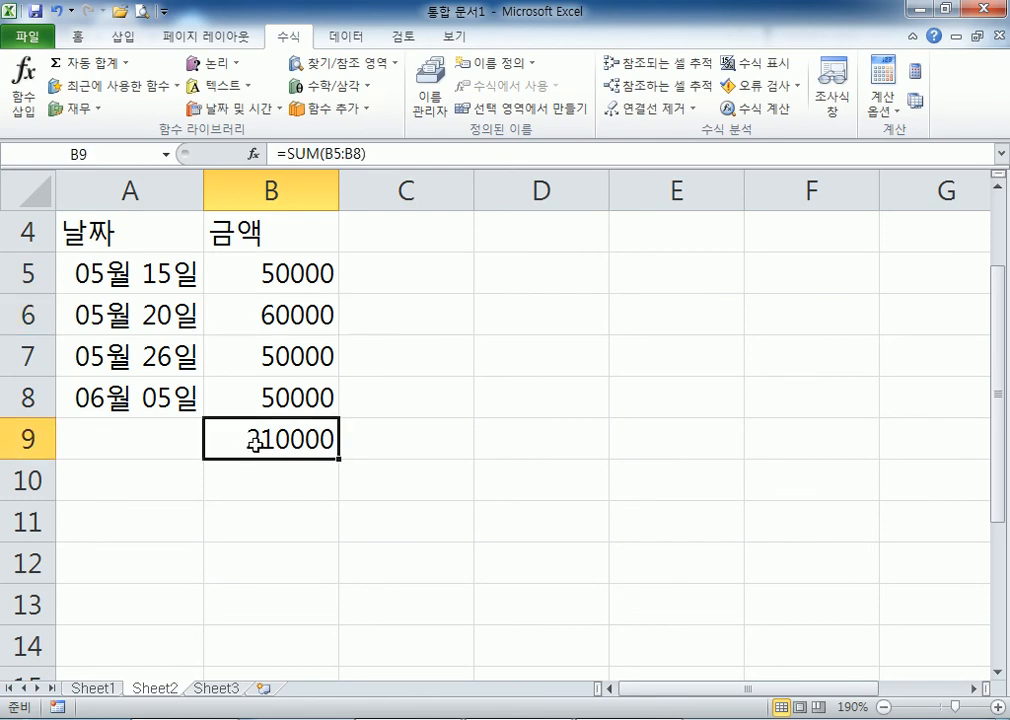
{"action": "key", "text": "Delete"}
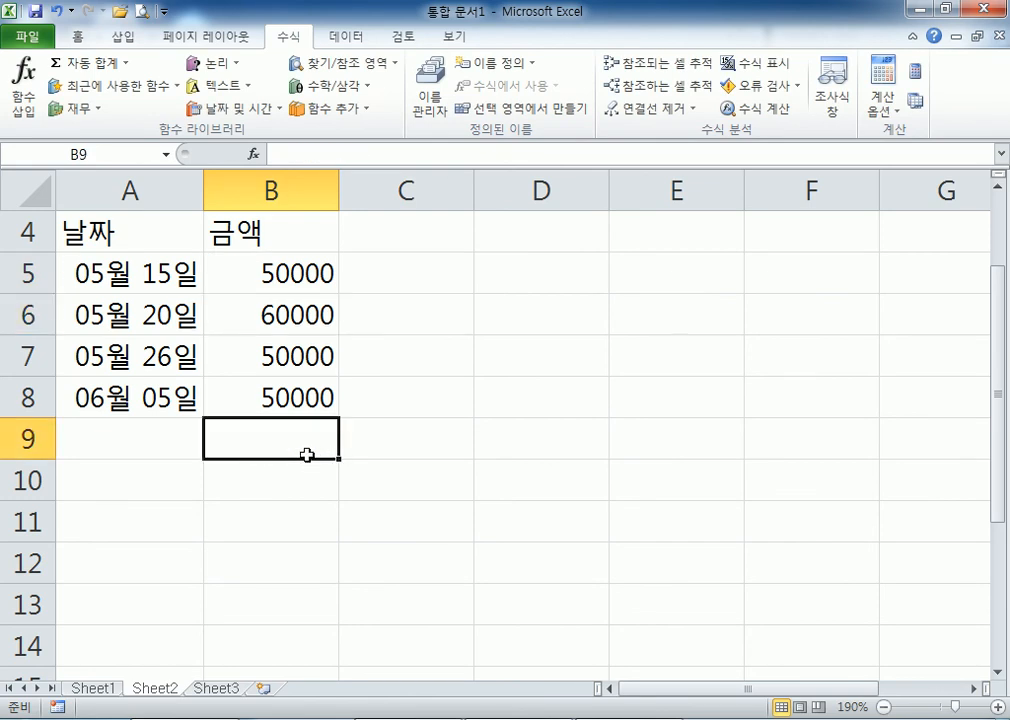
{"action": "left_click", "coordinate": [421, 467]}
{"action": "left_click", "coordinate": [302, 449]}
Step: Total the amounts by applying AutoSum to the selected range B5:B9, undo it and reselect cell B9
{"action": "left_click_drag", "start_coordinate": [297, 273], "coordinate": [282, 402]}
{"action": "left_click", "coordinate": [280, 431]}
{"action": "left_click_drag", "start_coordinate": [295, 275], "coordinate": [284, 442]}
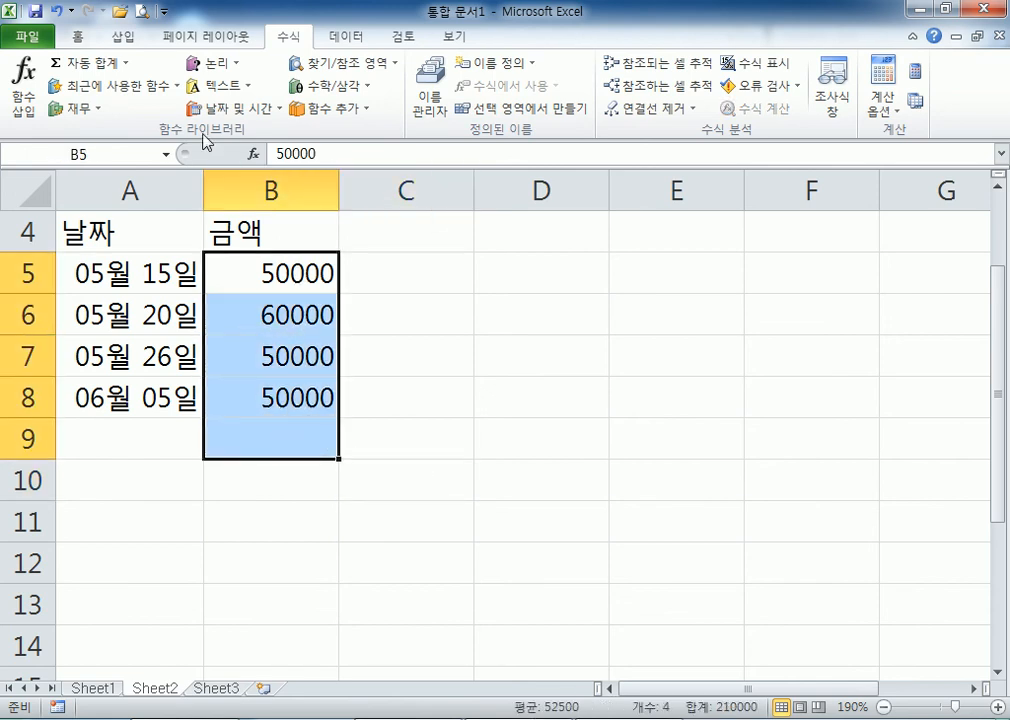
{"action": "left_click", "coordinate": [98, 63]}
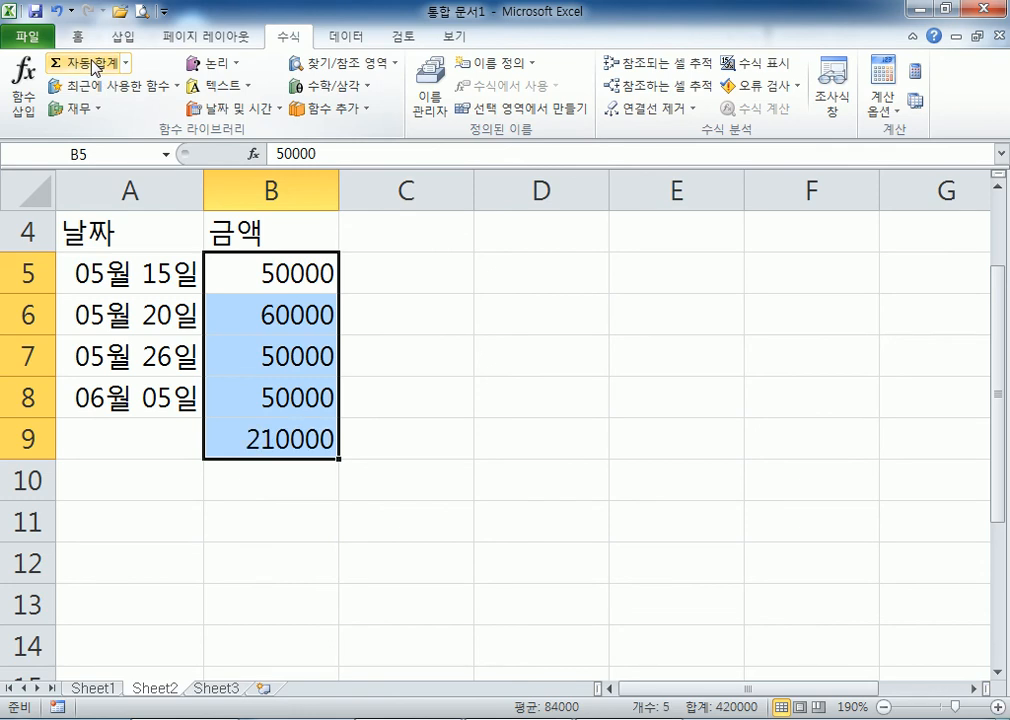
{"action": "key", "text": "ctrl+z"}
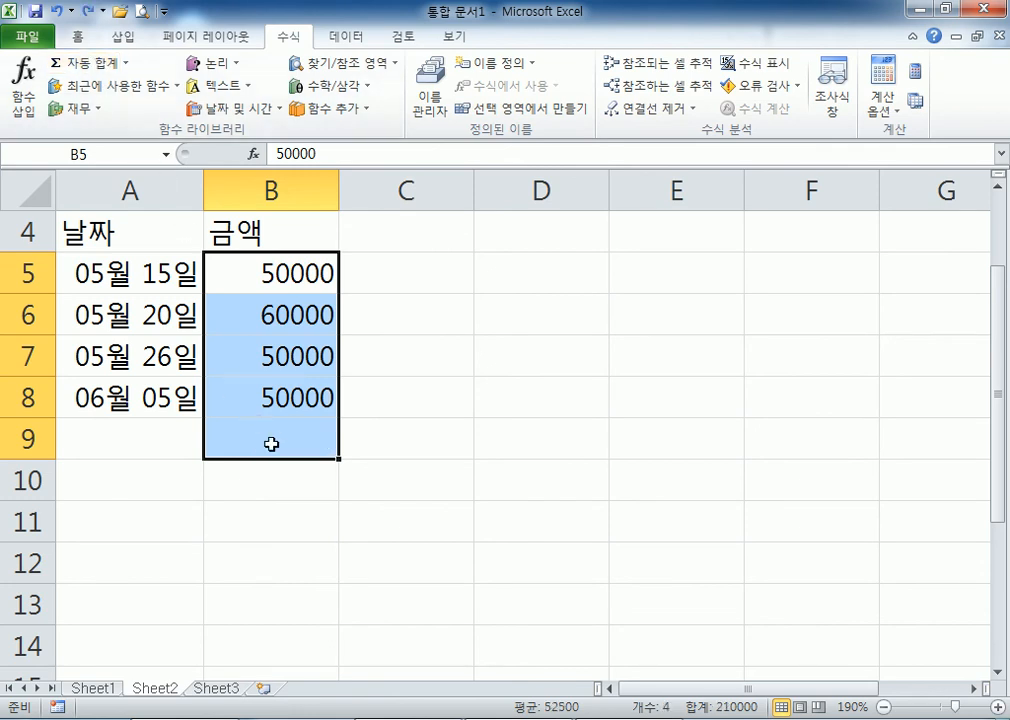
{"action": "left_click", "coordinate": [271, 444]}
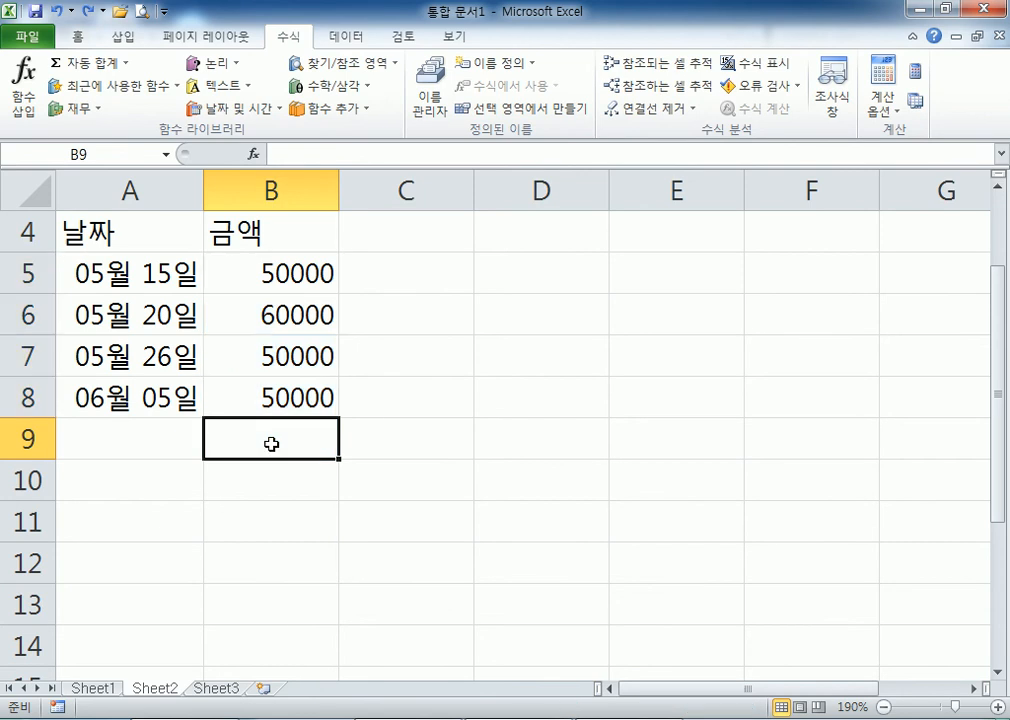
Step: Total the amounts B5:B8 with AutoSum in cell B9 and reselect the total's cell
{"action": "left_click", "coordinate": [78, 65]}
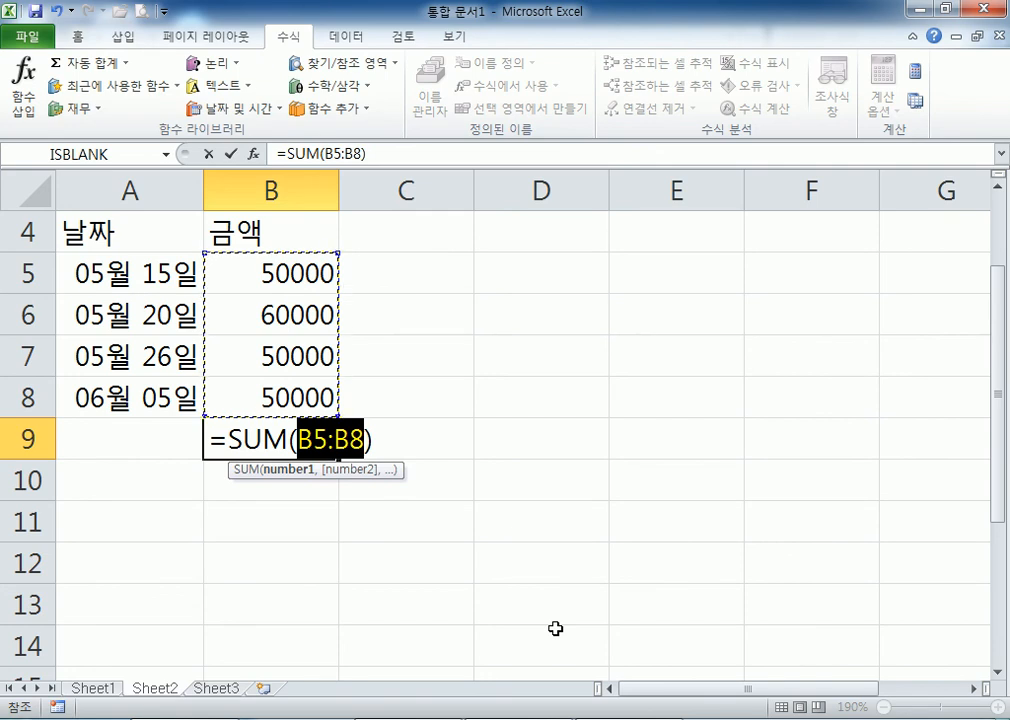
{"action": "key", "text": "Return"}
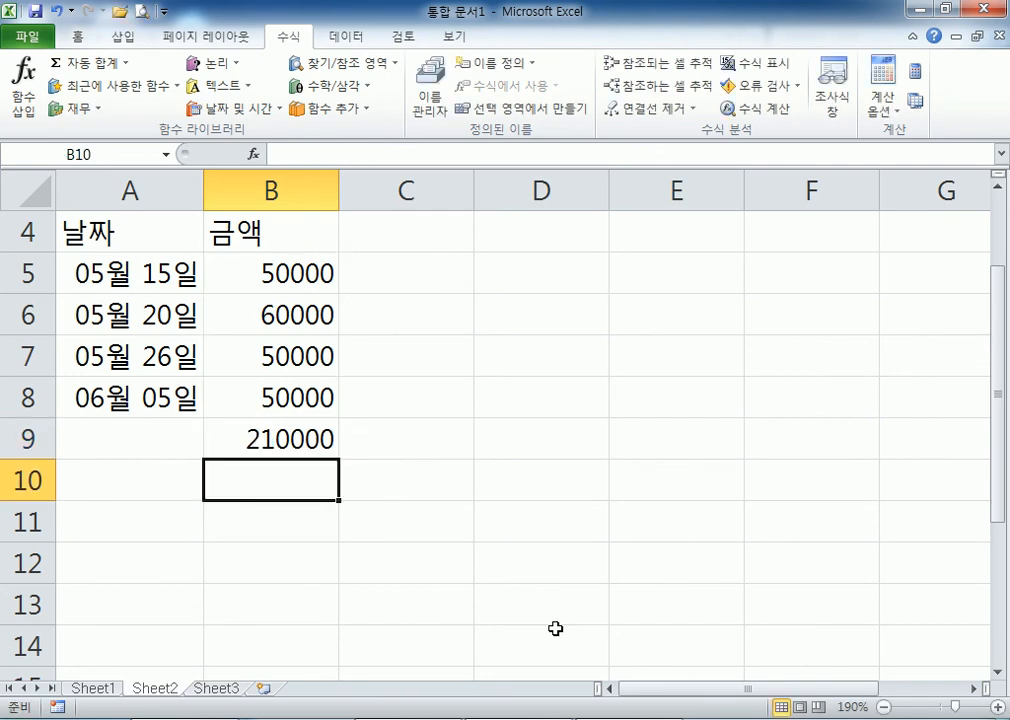
{"action": "left_click", "coordinate": [288, 440]}
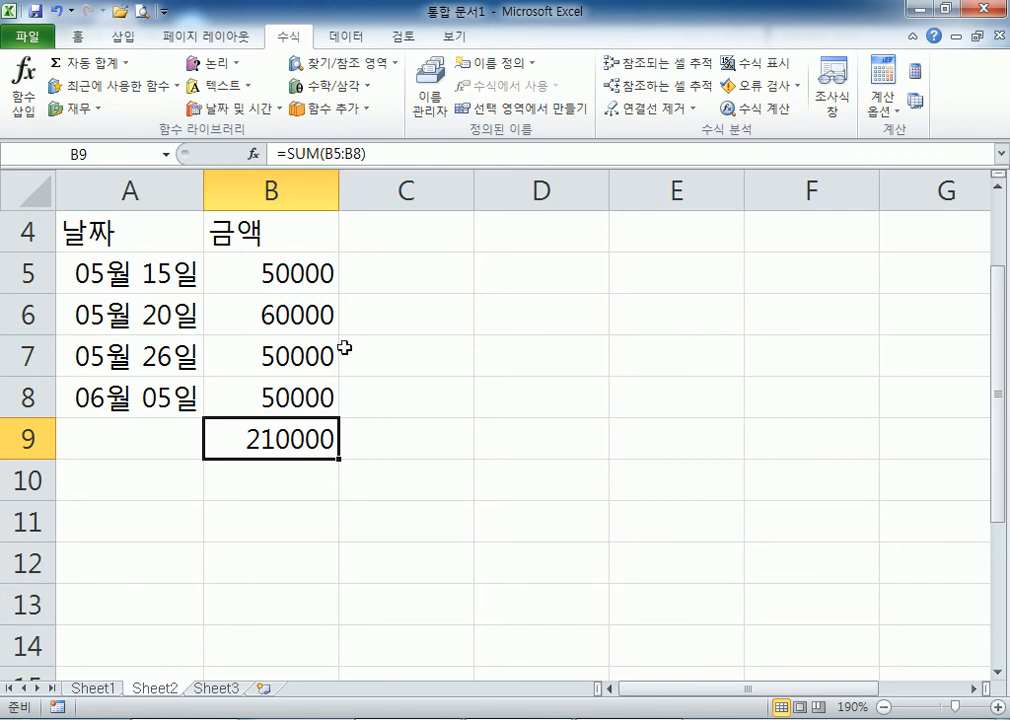
Step: Open the formula in cell B9 to examine its function name and summed range, leaving the formula unaltered
{"action": "double_click", "coordinate": [287, 441]}
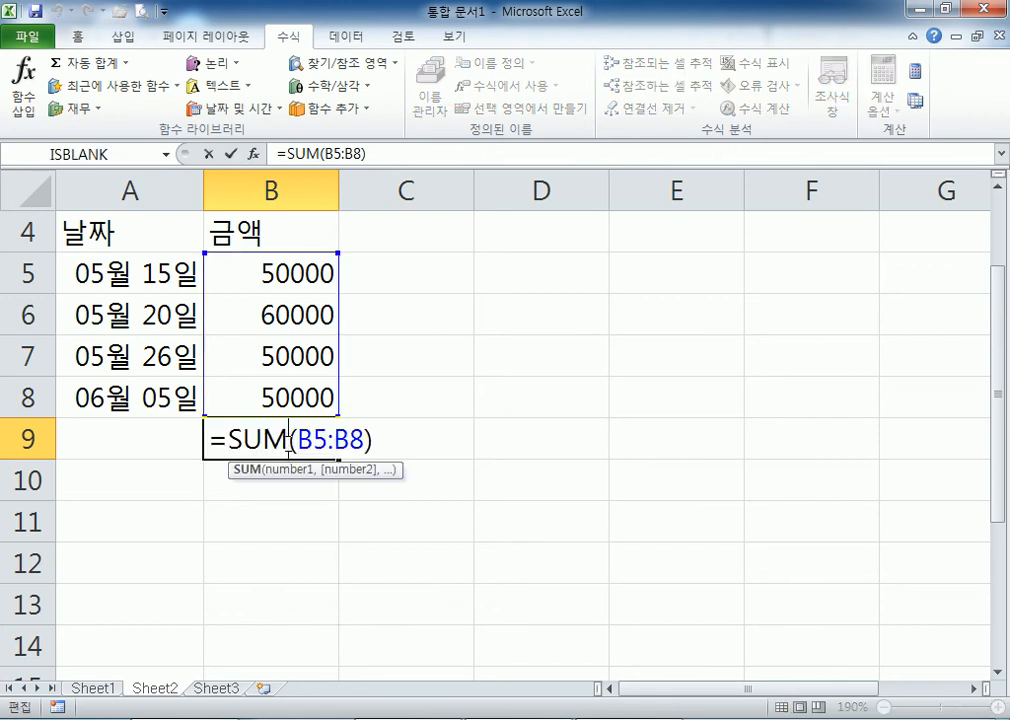
{"action": "key", "text": "Escape"}
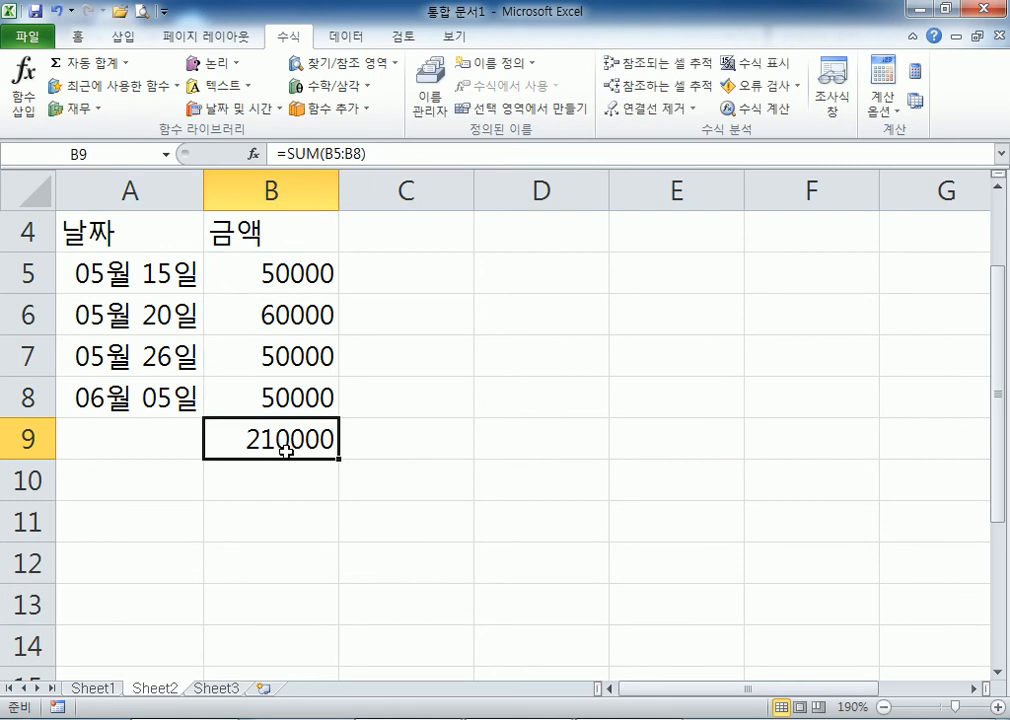
{"action": "double_click", "coordinate": [287, 451]}
{"action": "left_click_drag", "start_coordinate": [208, 440], "coordinate": [346, 440]}
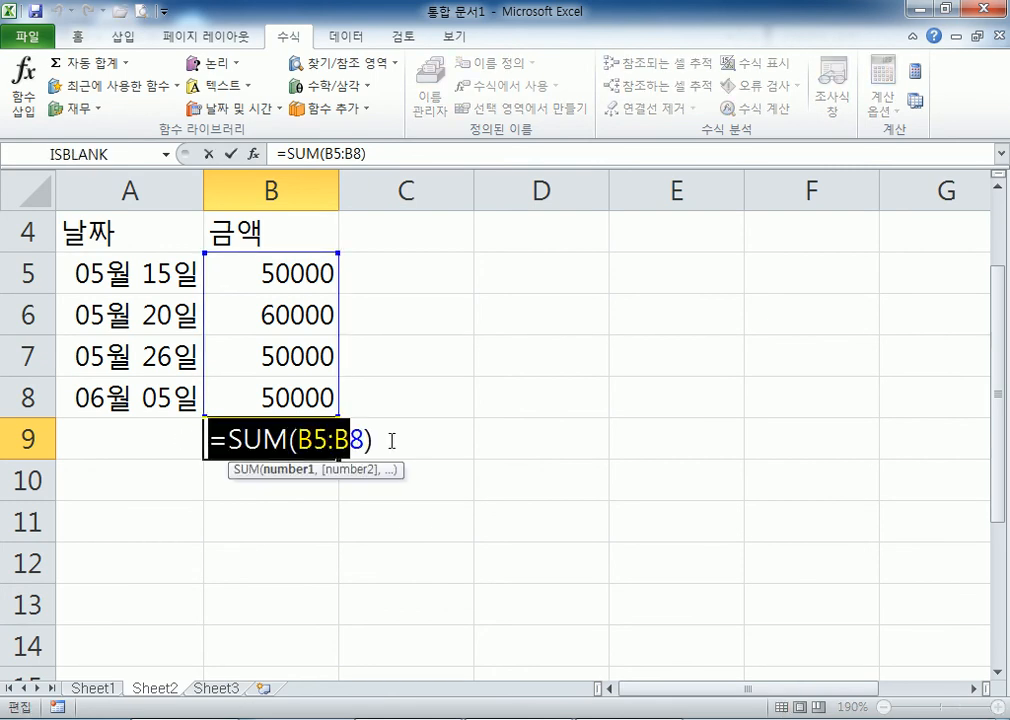
{"action": "left_click", "coordinate": [390, 440]}
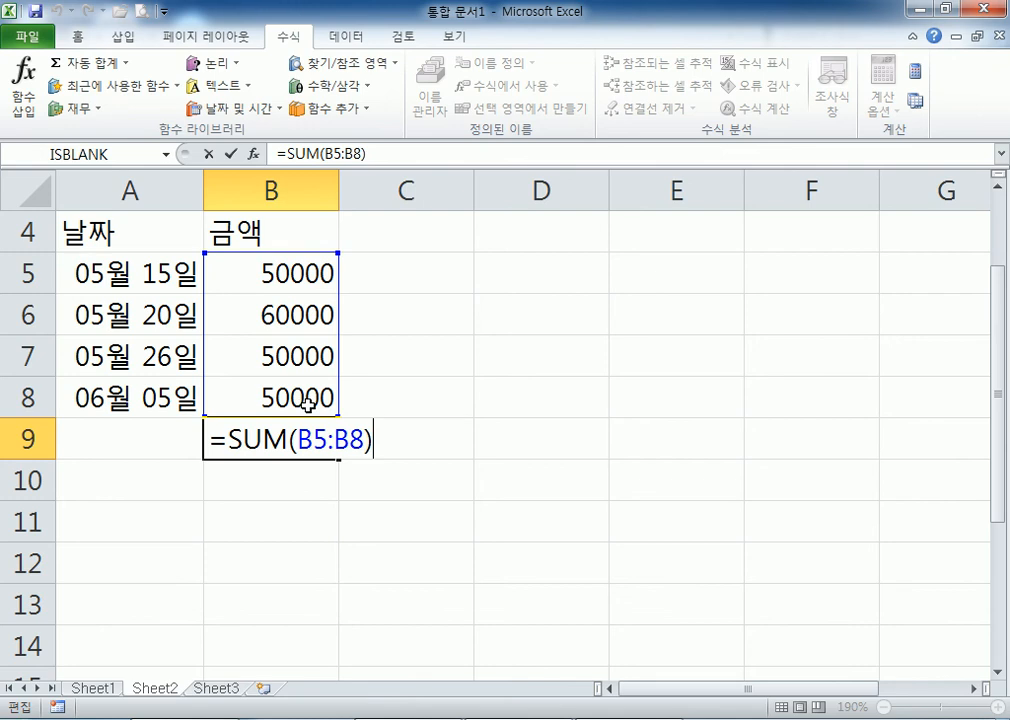
{"action": "key", "text": "ctrl+Return"}
Step: Set the amount in cell B6 to 65000 and check the total in cell B9
{"action": "left_click", "coordinate": [300, 325]}
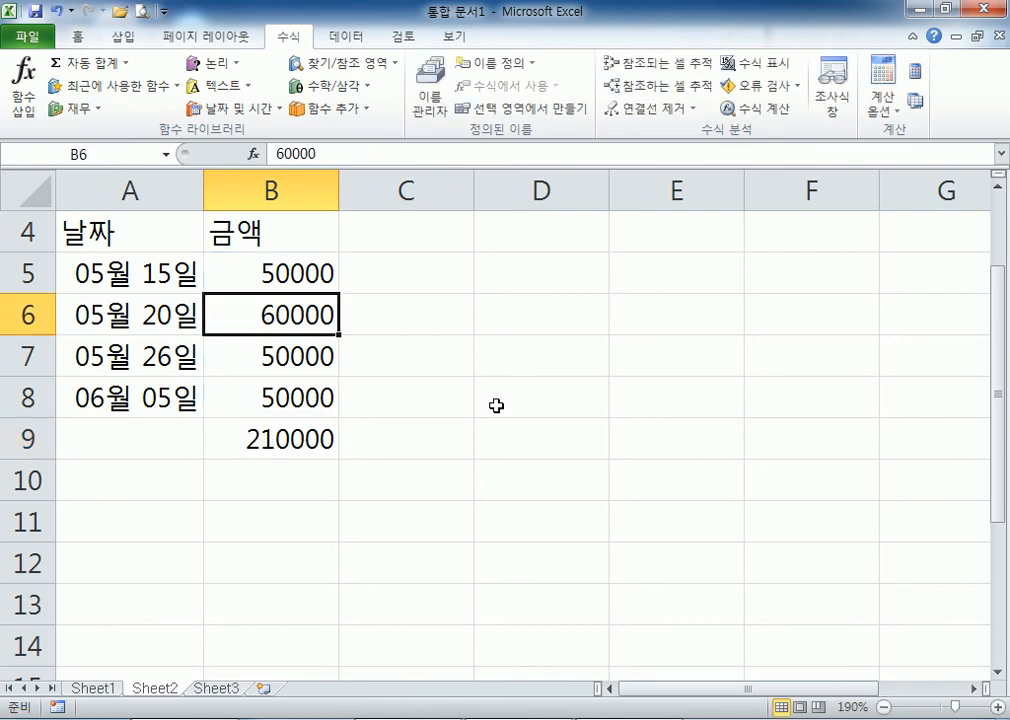
{"action": "type", "text": "65000"}
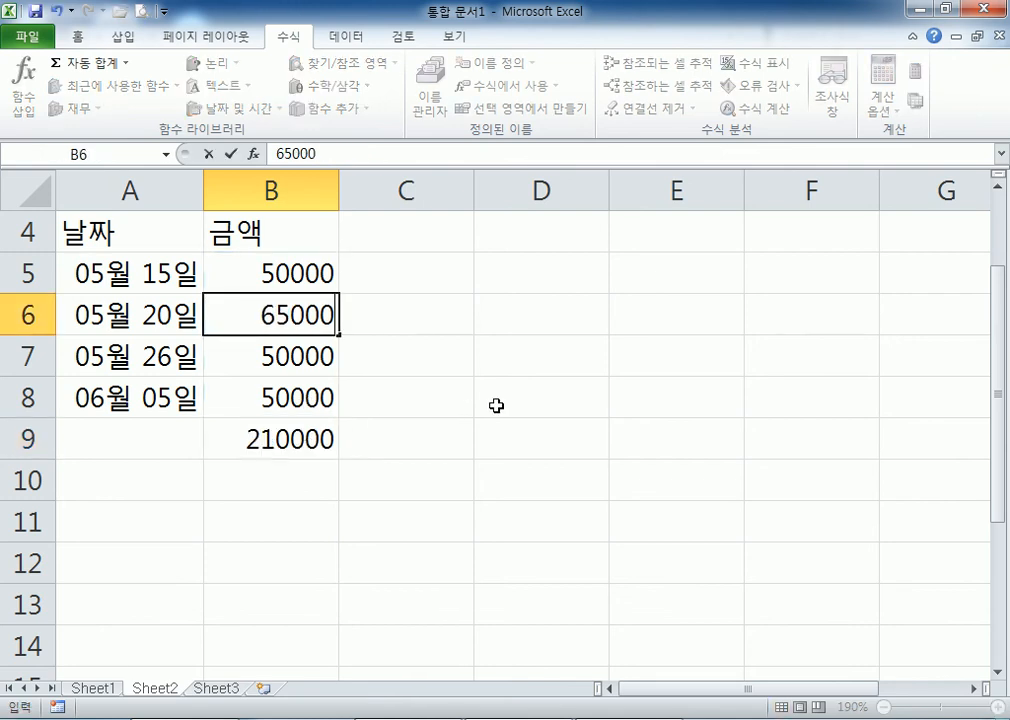
{"action": "key", "text": "Return"}
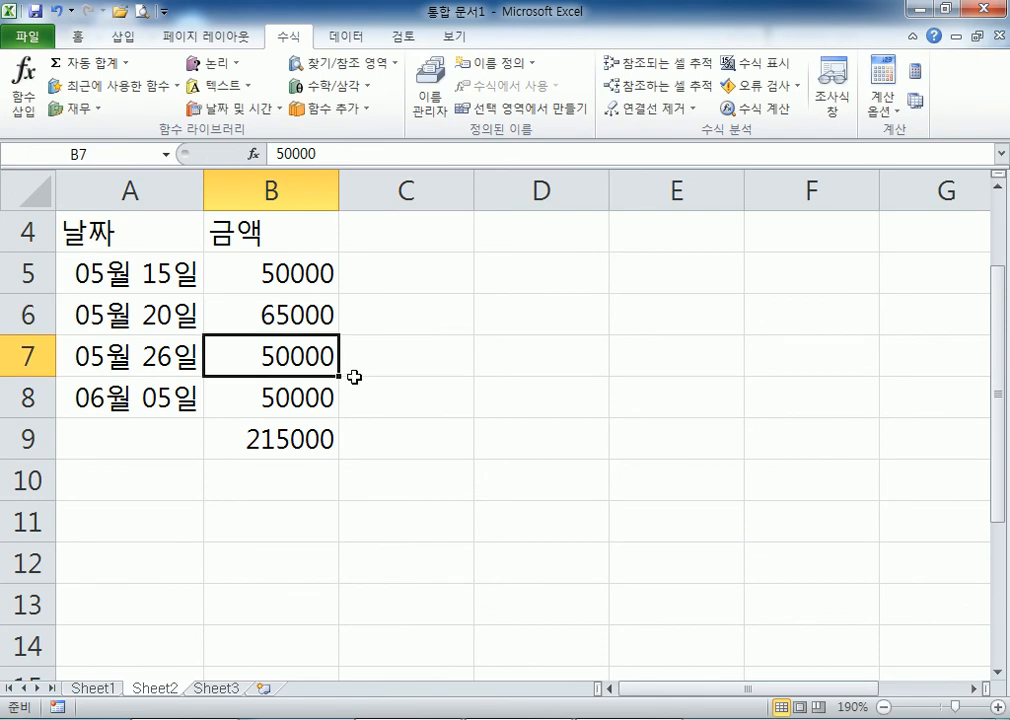
{"action": "left_click", "coordinate": [290, 438]}
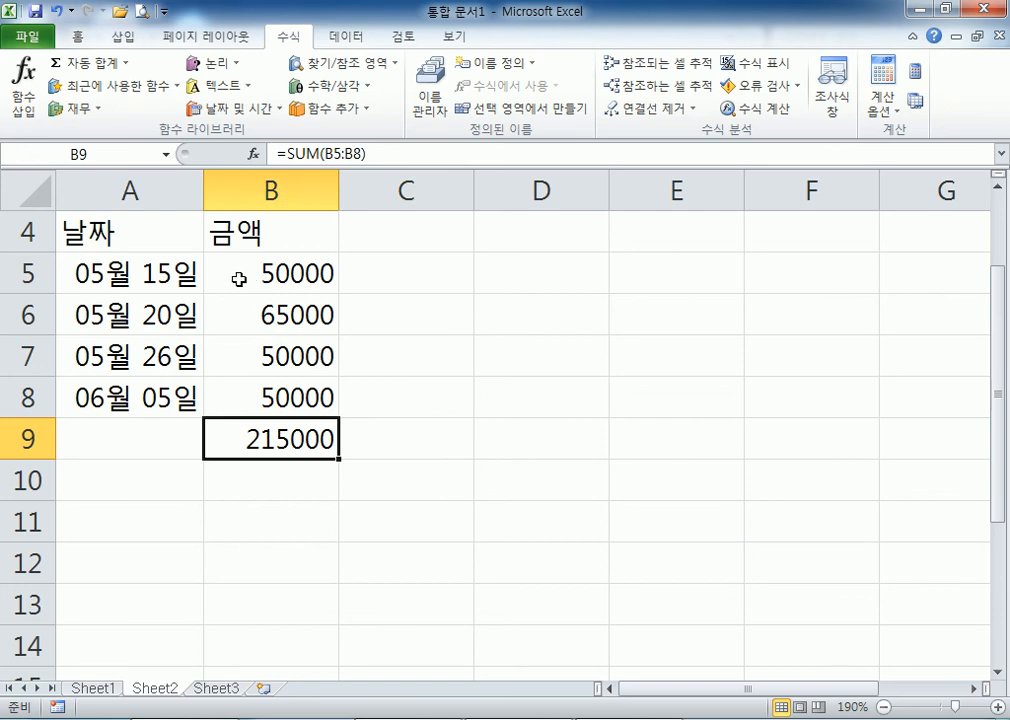
Step: Apply the comma style to the amounts and total in B5:B9
{"action": "left_click", "coordinate": [76, 36]}
{"action": "left_click_drag", "start_coordinate": [307, 271], "coordinate": [286, 424]}
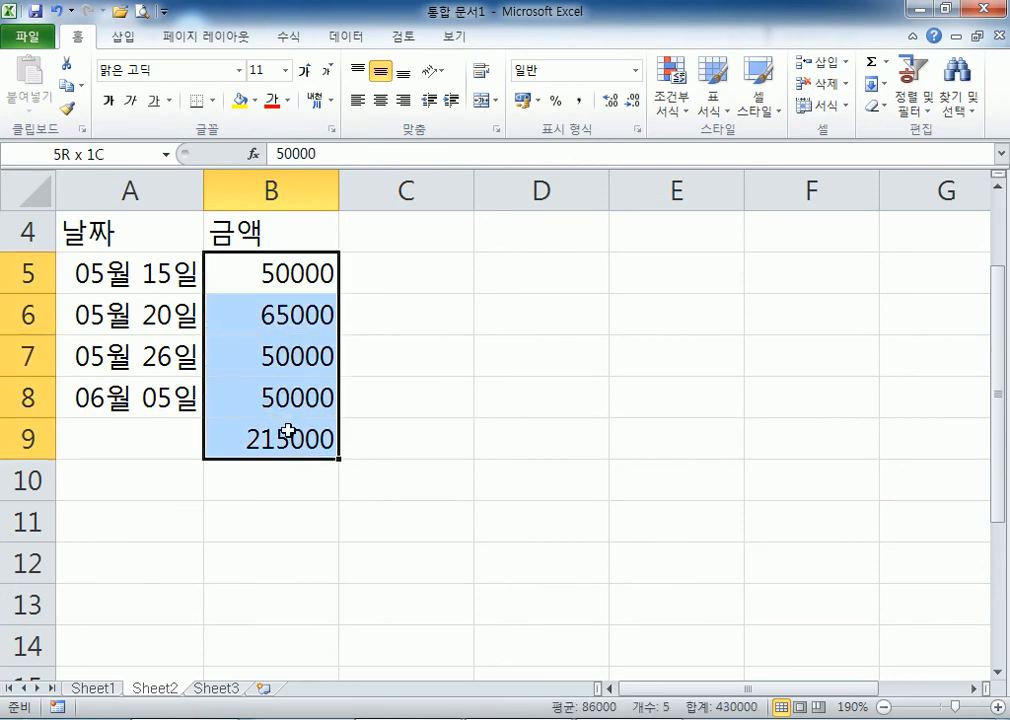
{"action": "left_click", "coordinate": [578, 101]}
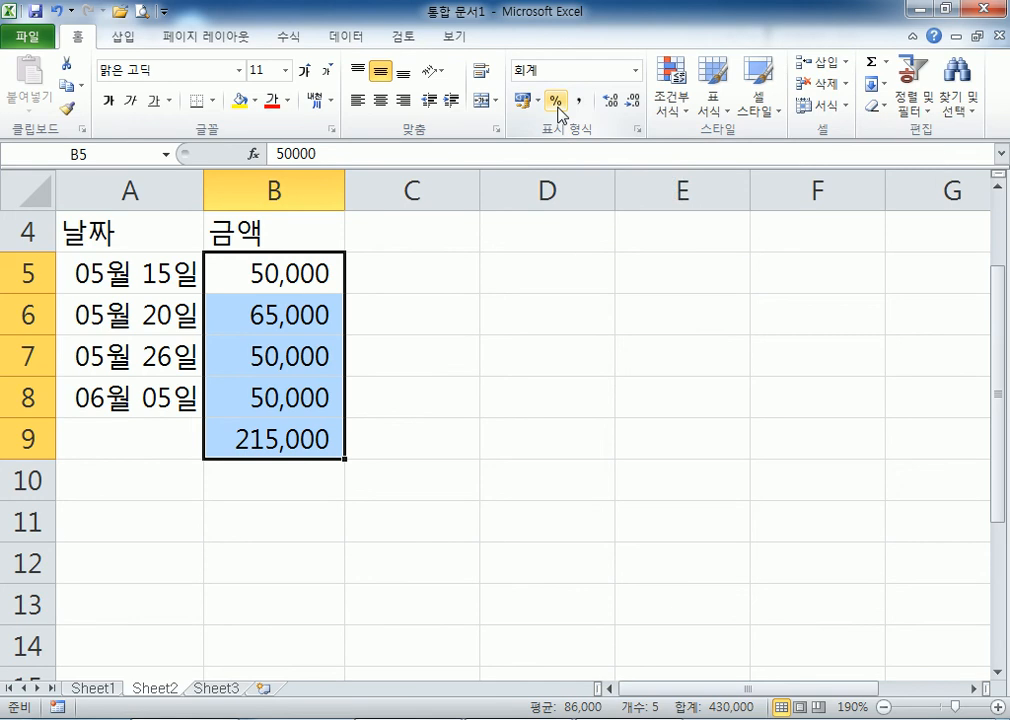
Step: Reset B5:B9 to the General number format, reapply the comma style and deselect the range
{"action": "left_click", "coordinate": [636, 71]}
{"action": "left_click", "coordinate": [598, 110]}
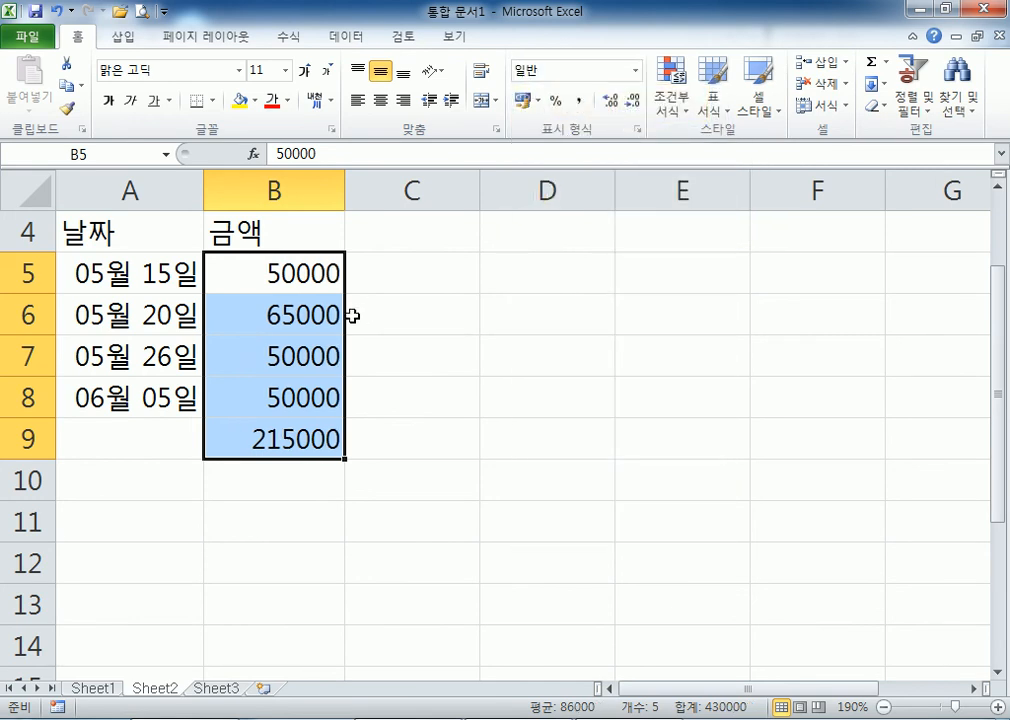
{"action": "left_click", "coordinate": [578, 101]}
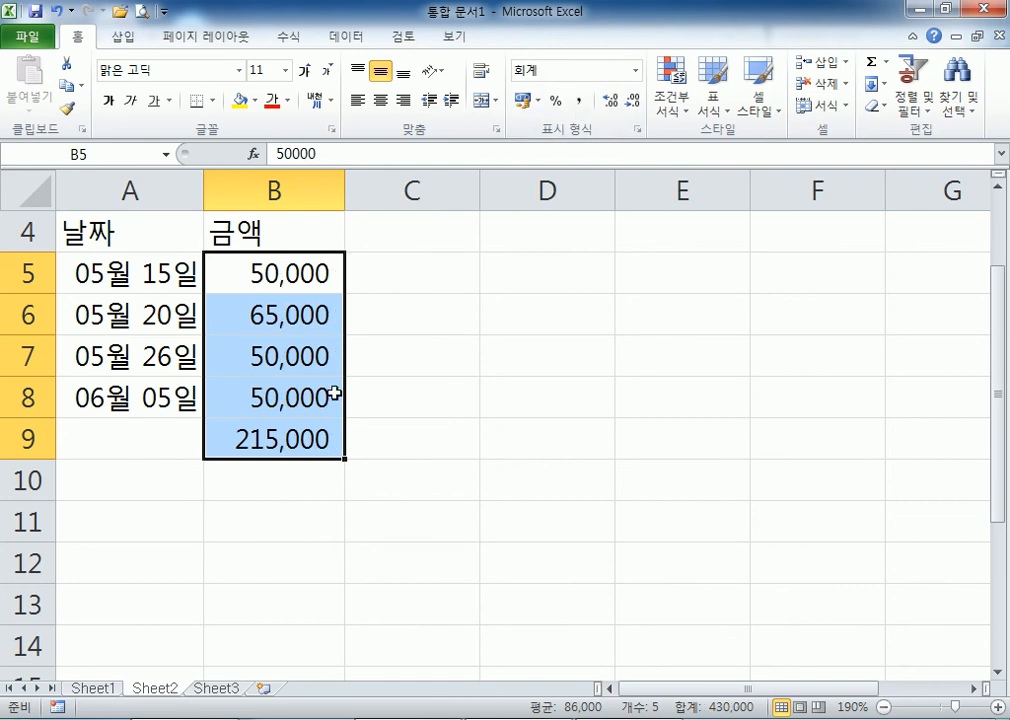
{"action": "left_click", "coordinate": [405, 350]}
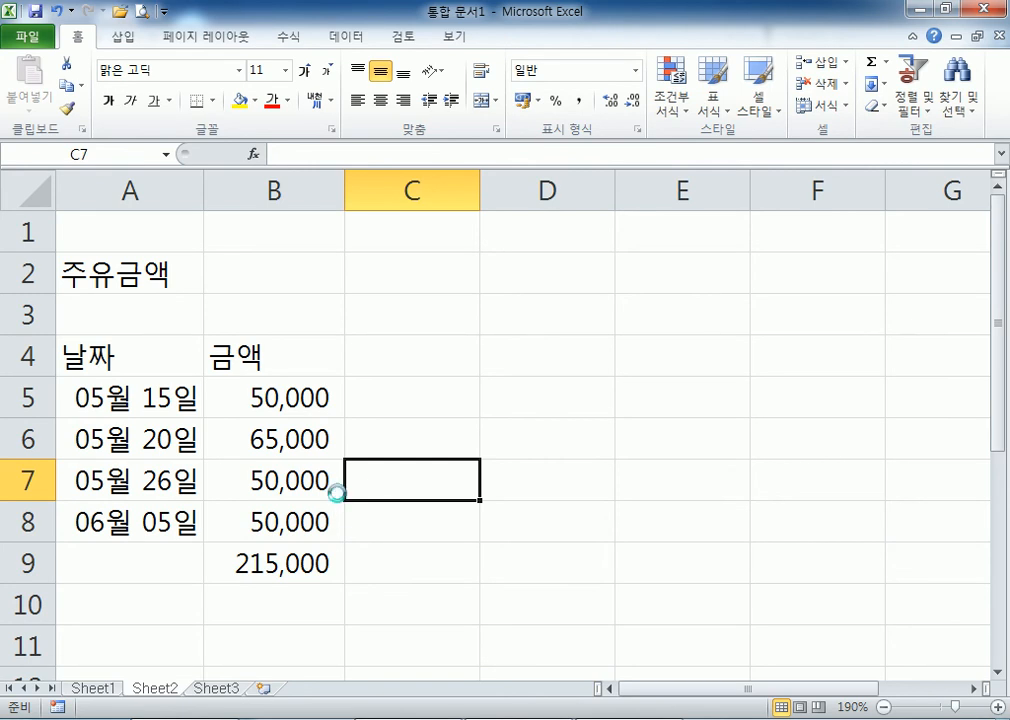
Step: Apply the comma style to the dates in A5:A8
{"action": "scroll", "coordinate": [337, 492], "scroll_direction": "down", "scroll_amount": 3}
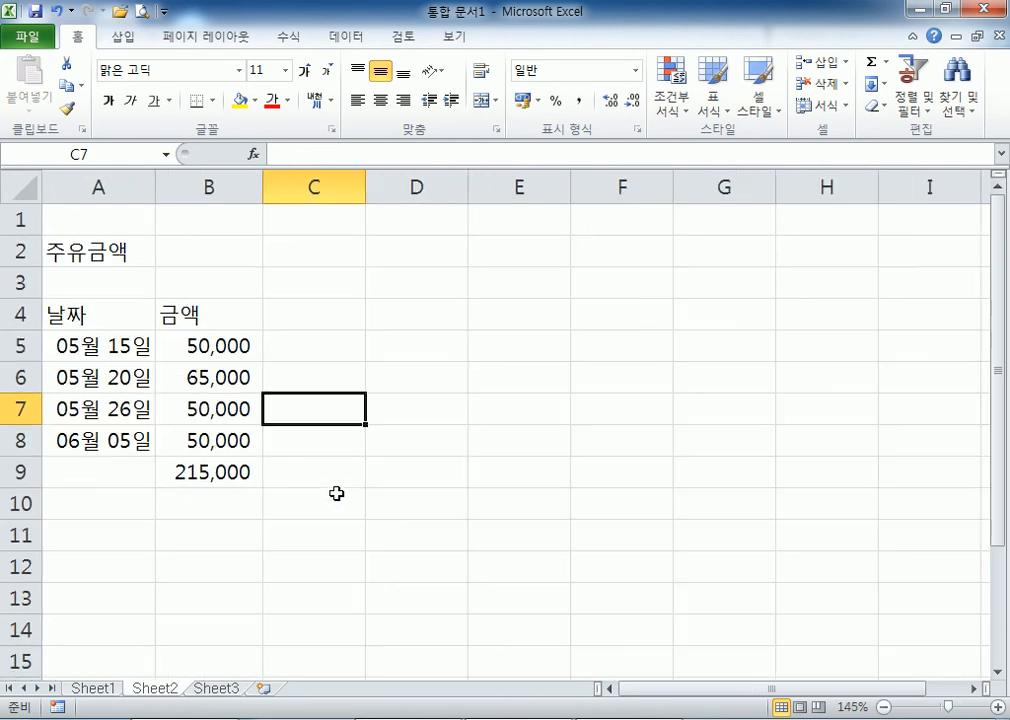
{"action": "left_click", "coordinate": [79, 221]}
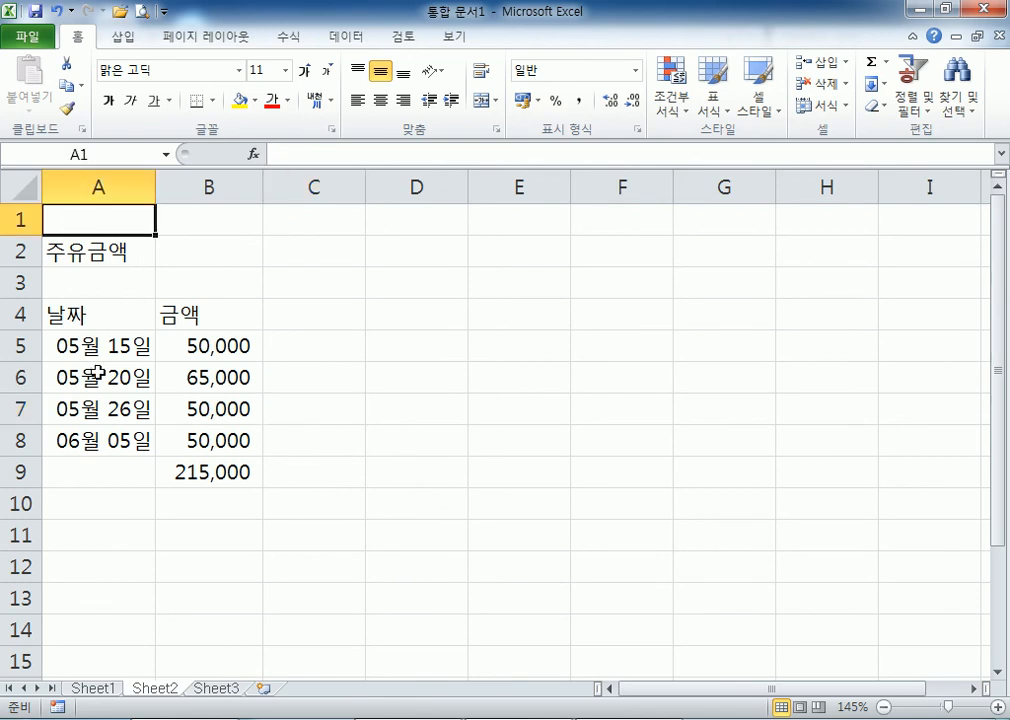
{"action": "left_click", "coordinate": [208, 476]}
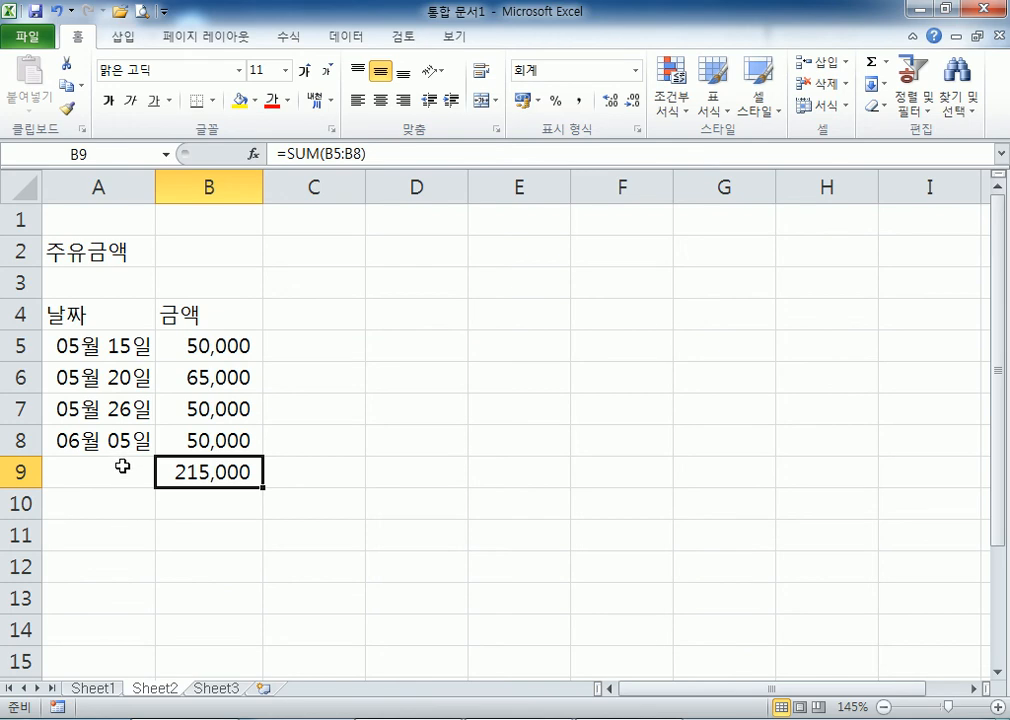
{"action": "left_click_drag", "start_coordinate": [100, 348], "coordinate": [145, 450]}
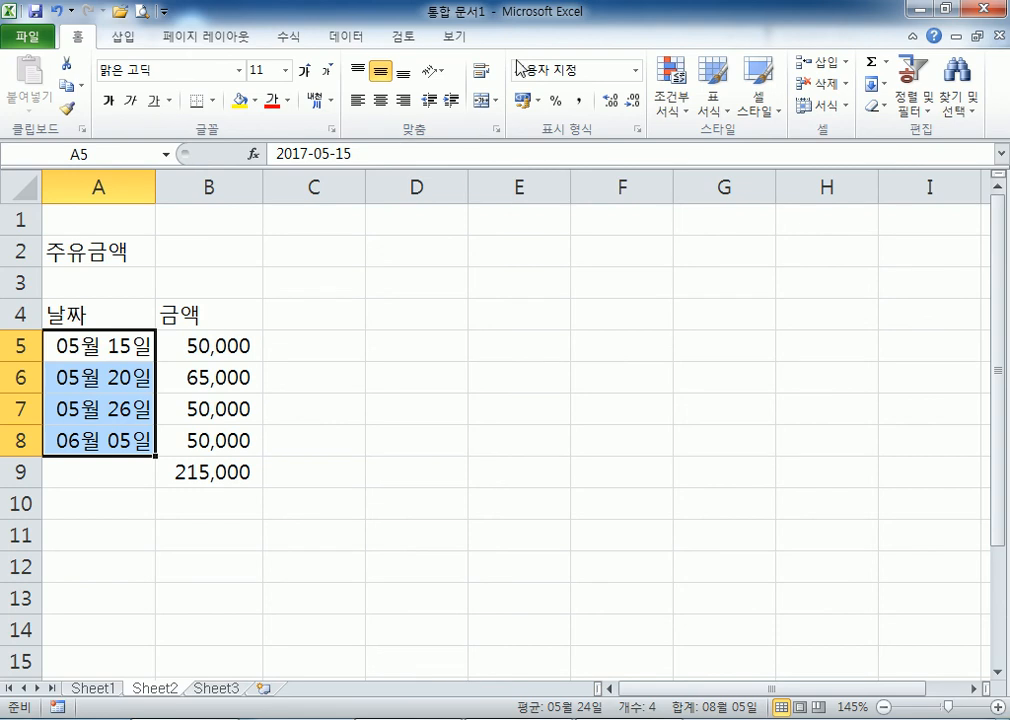
{"action": "left_click", "coordinate": [580, 102]}
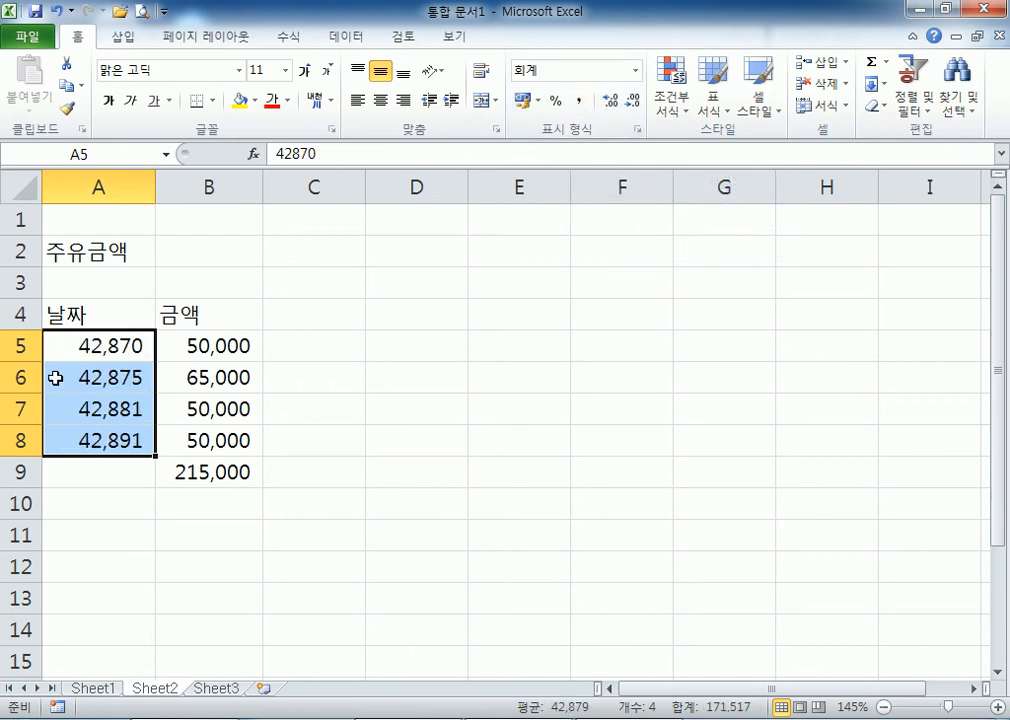
Step: Compare how the comma style displays the amounts in B5:B9 and the dates in A5:A8
{"action": "left_click_drag", "start_coordinate": [256, 339], "coordinate": [228, 470]}
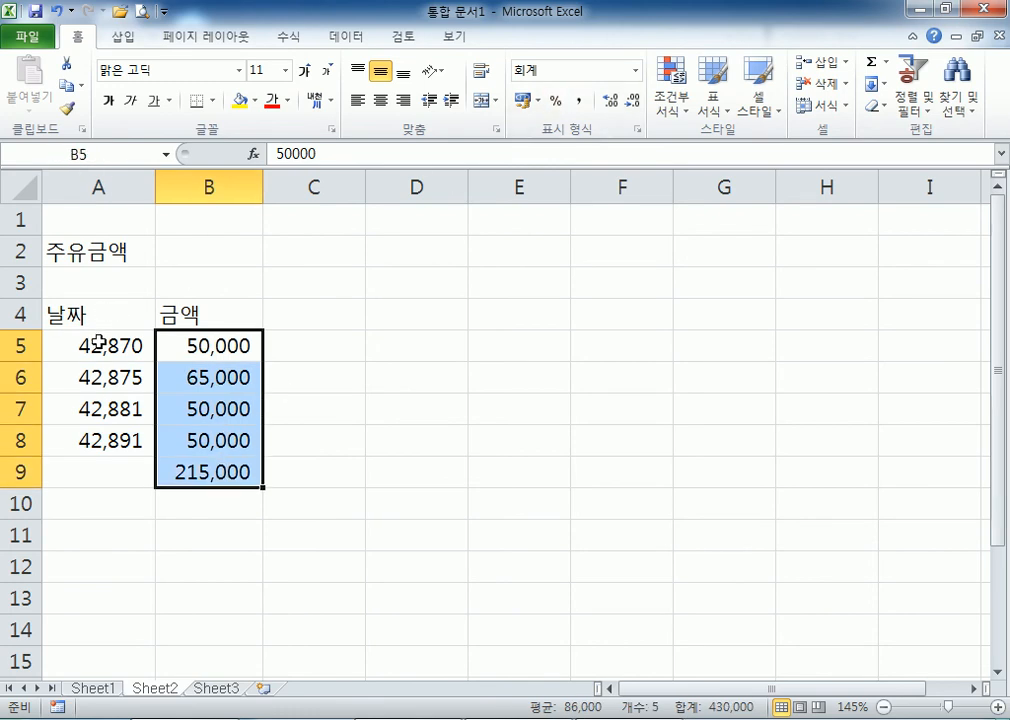
{"action": "left_click_drag", "start_coordinate": [98, 343], "coordinate": [84, 440]}
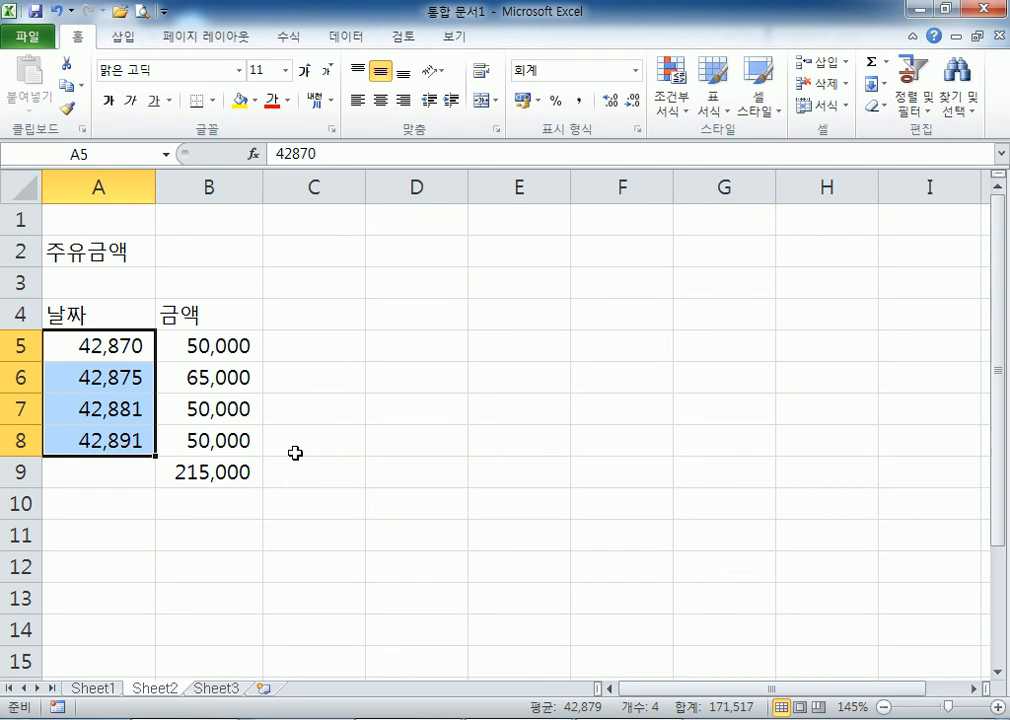
{"action": "left_click", "coordinate": [135, 338]}
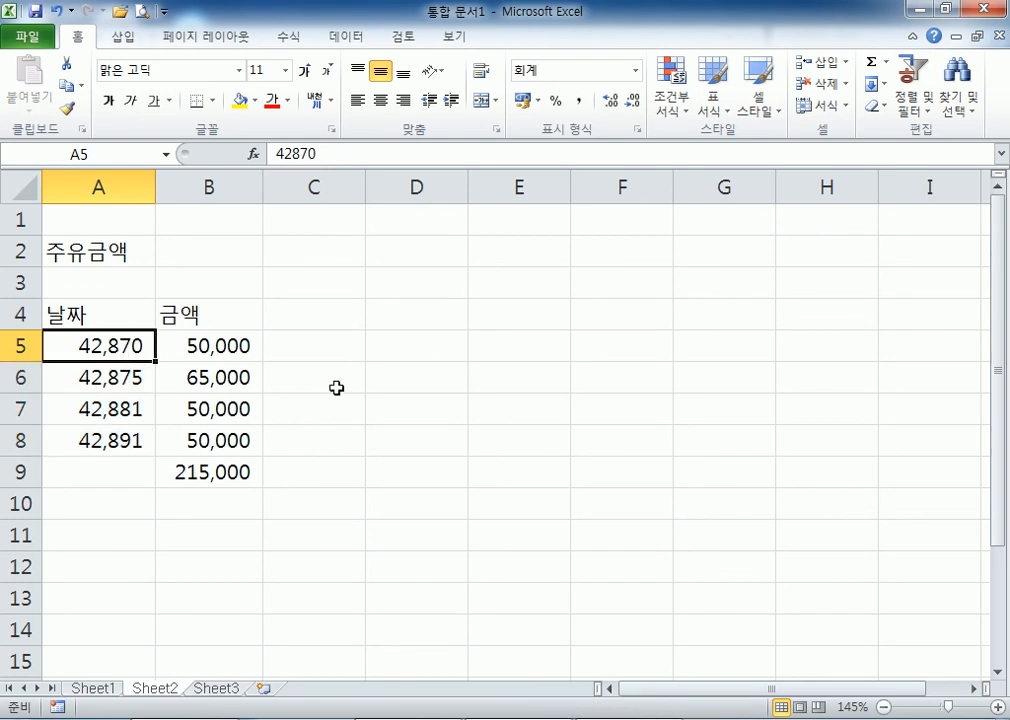
Step: Enter the comparison dates 5-15 in cell D5 and 5-20 in cell D6
{"action": "left_click", "coordinate": [446, 346]}
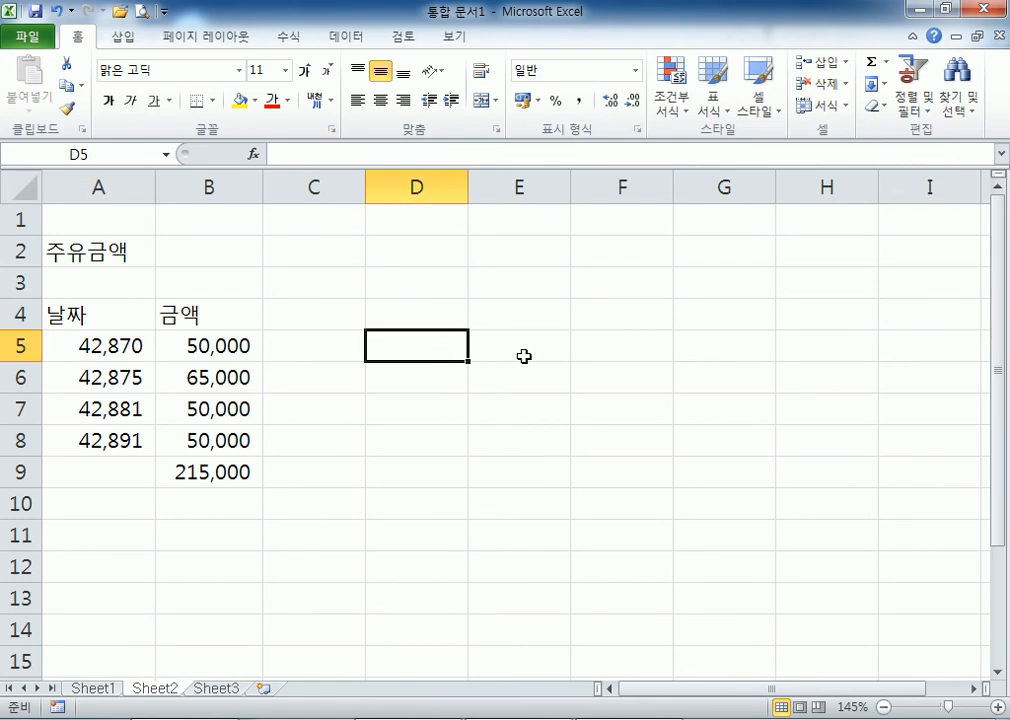
{"action": "type", "text": "5-15"}
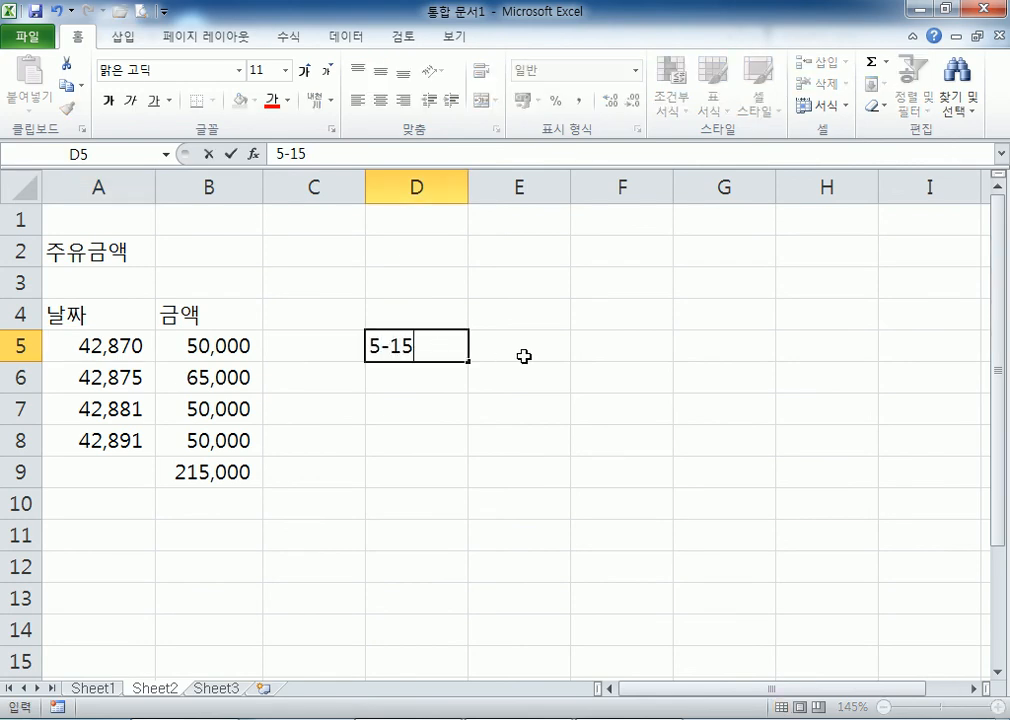
{"action": "key", "text": "Return"}
{"action": "key", "text": "Up"}
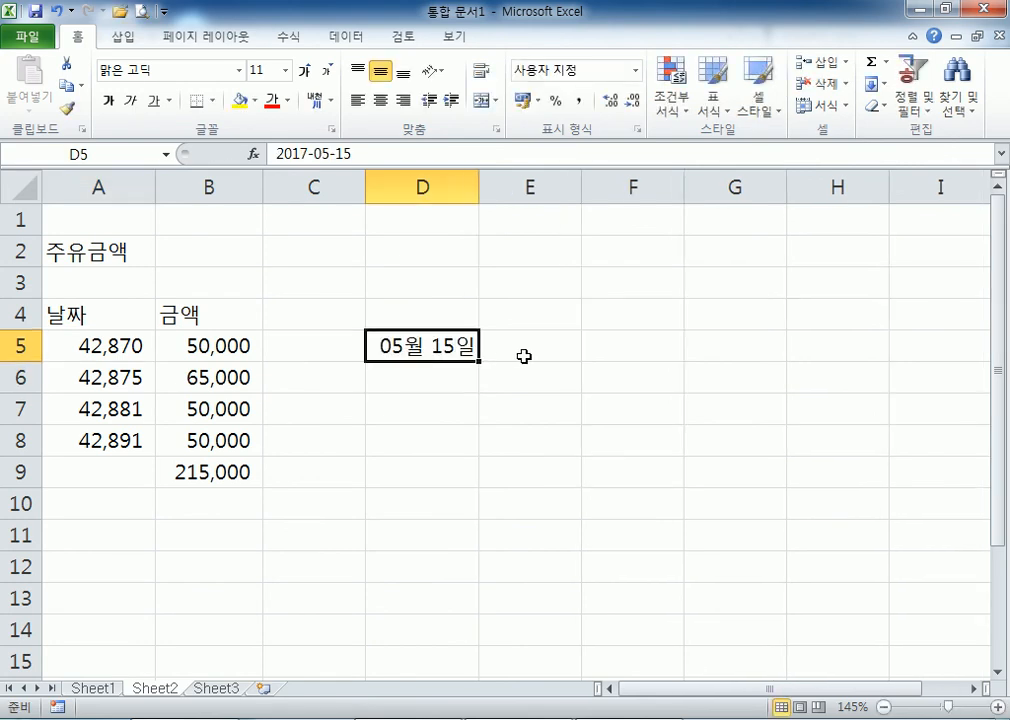
{"action": "left_click", "coordinate": [113, 346]}
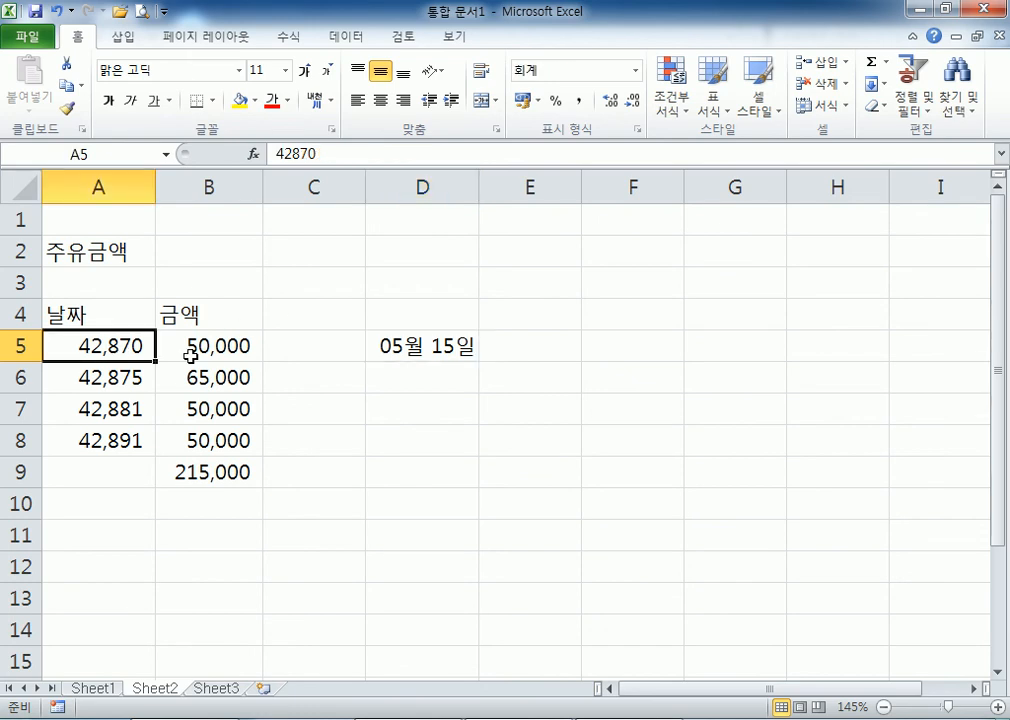
{"action": "left_click", "coordinate": [420, 378]}
{"action": "type", "text": "5-20"}
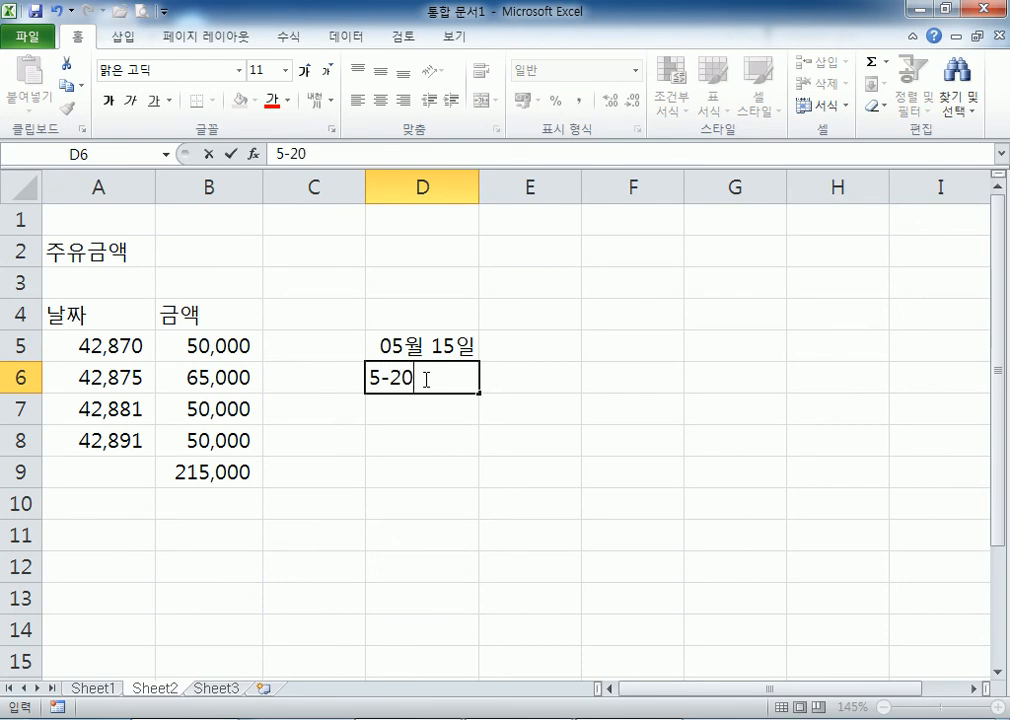
{"action": "key", "text": "Return"}
{"action": "left_click", "coordinate": [406, 380]}
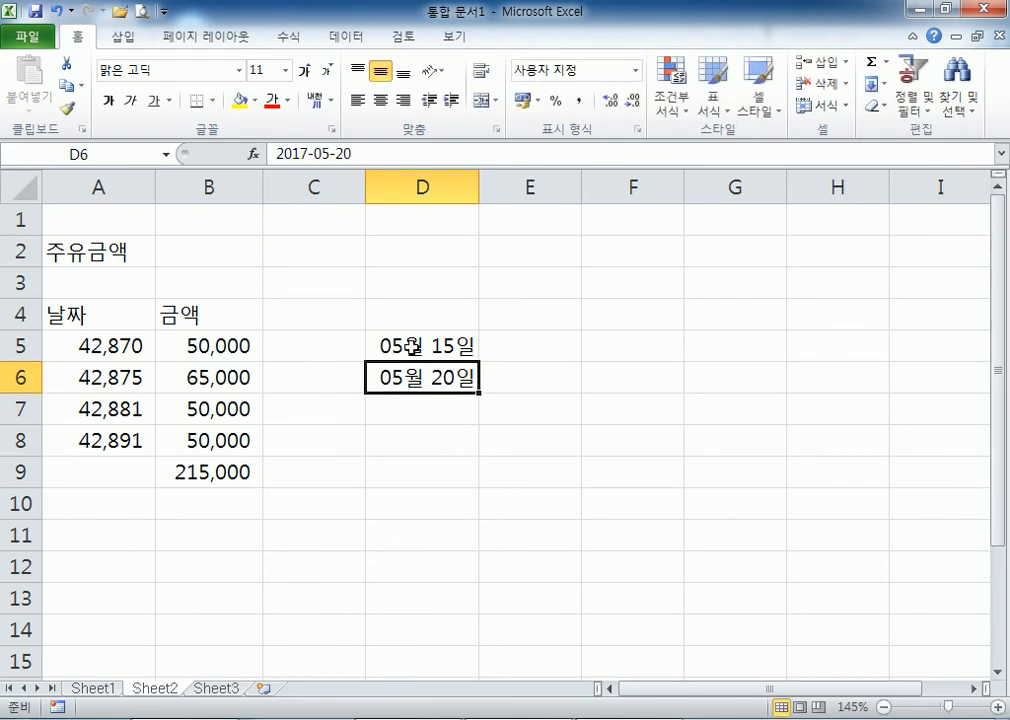
Step: Compare the dates in D5:D6 with the comma-styled values in A5:A8 and the amount in B5
{"action": "left_click_drag", "start_coordinate": [400, 345], "coordinate": [407, 378]}
{"action": "left_click_drag", "start_coordinate": [108, 347], "coordinate": [113, 376]}
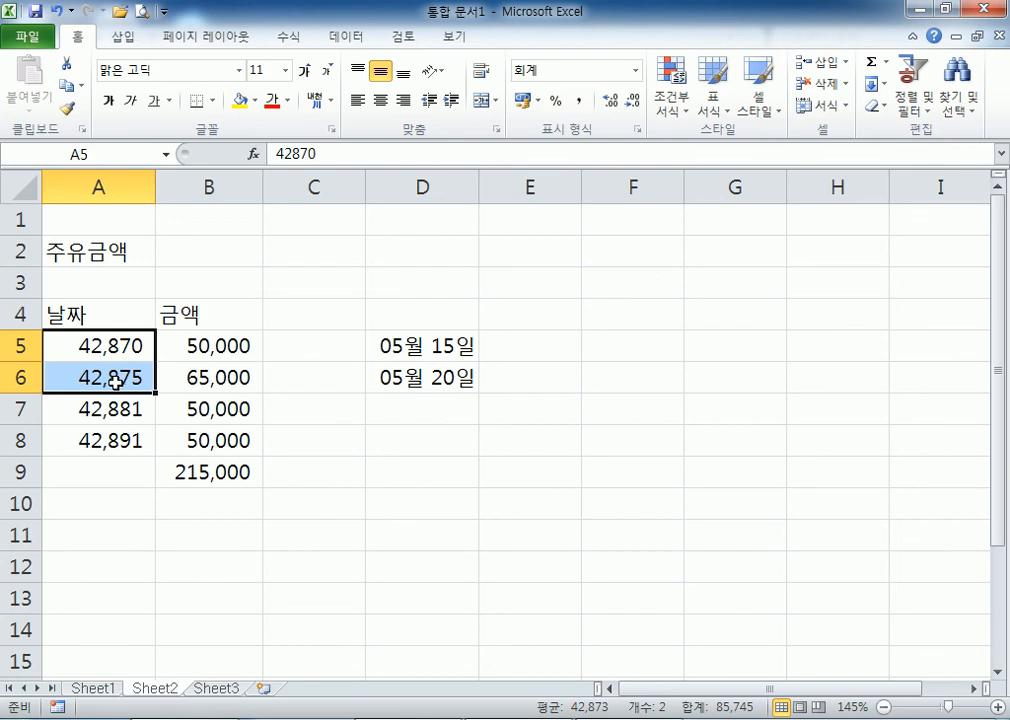
{"action": "left_click", "coordinate": [406, 347]}
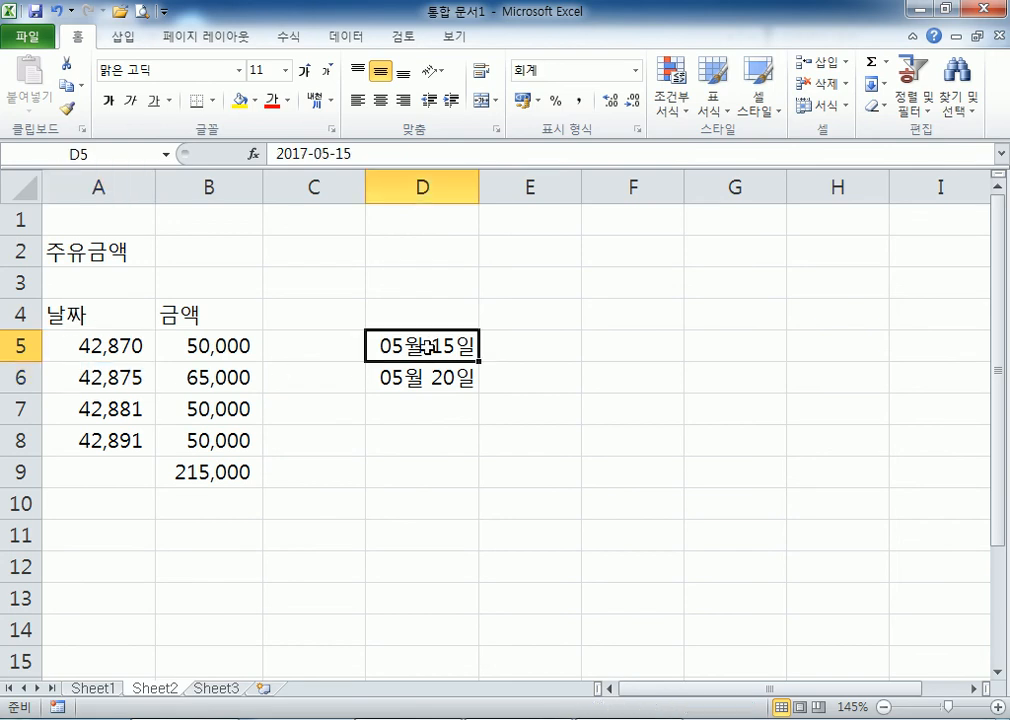
{"action": "left_click", "coordinate": [95, 352]}
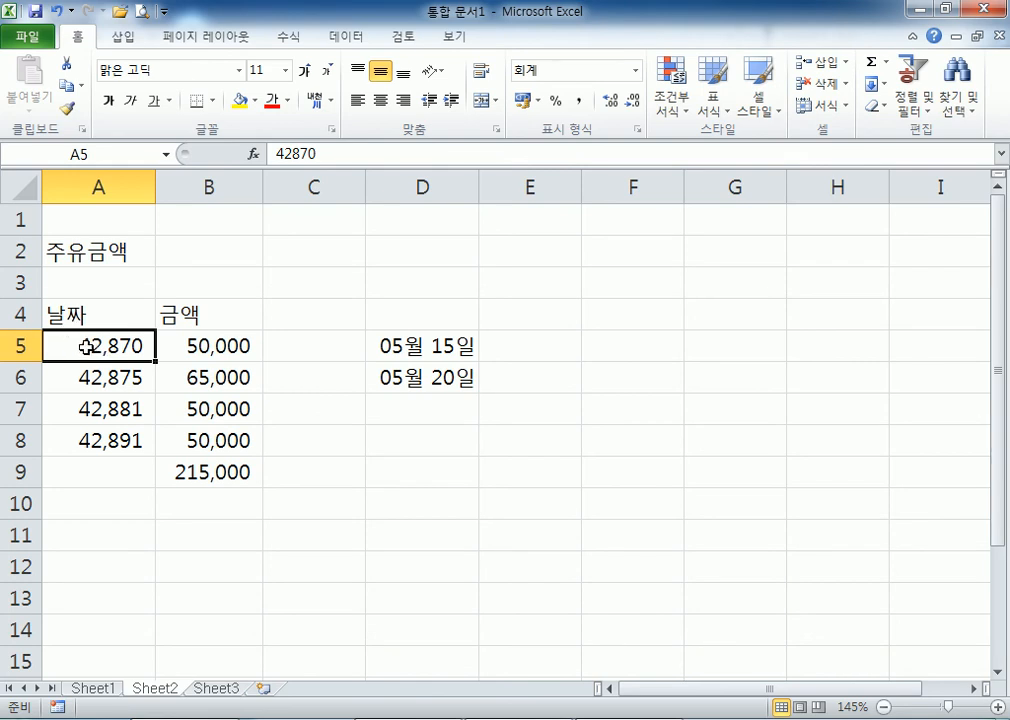
{"action": "left_click_drag", "start_coordinate": [86, 346], "coordinate": [80, 442]}
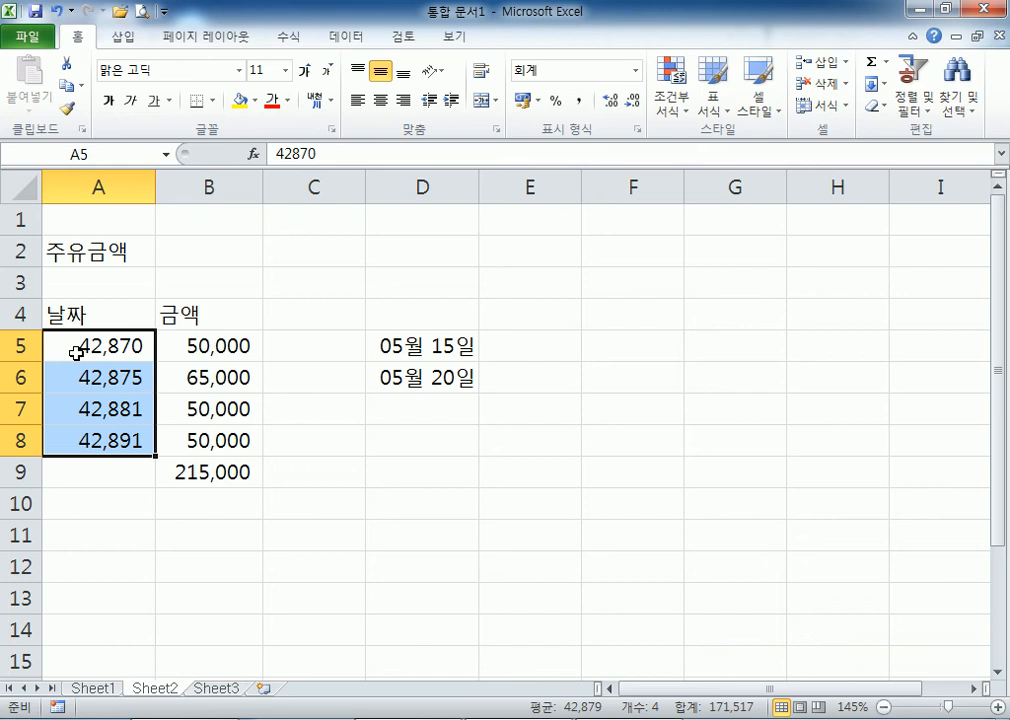
{"action": "left_click", "coordinate": [201, 342]}
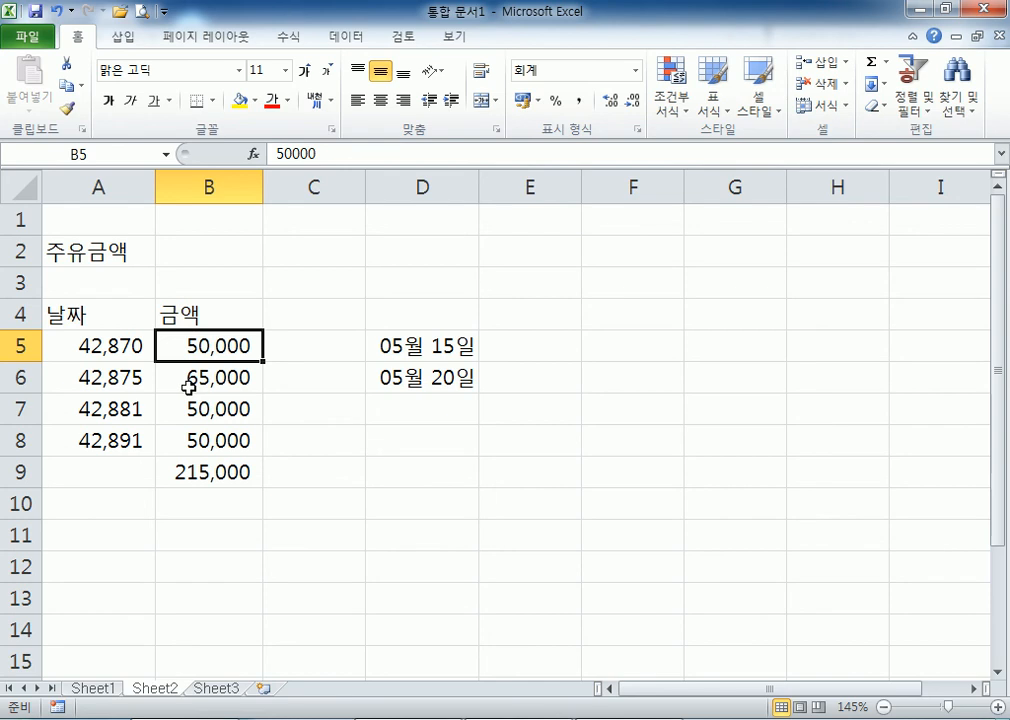
Step: Format the values in A5:A8 as dates in the 2001-03-14 style
{"action": "left_click_drag", "start_coordinate": [128, 343], "coordinate": [126, 445]}
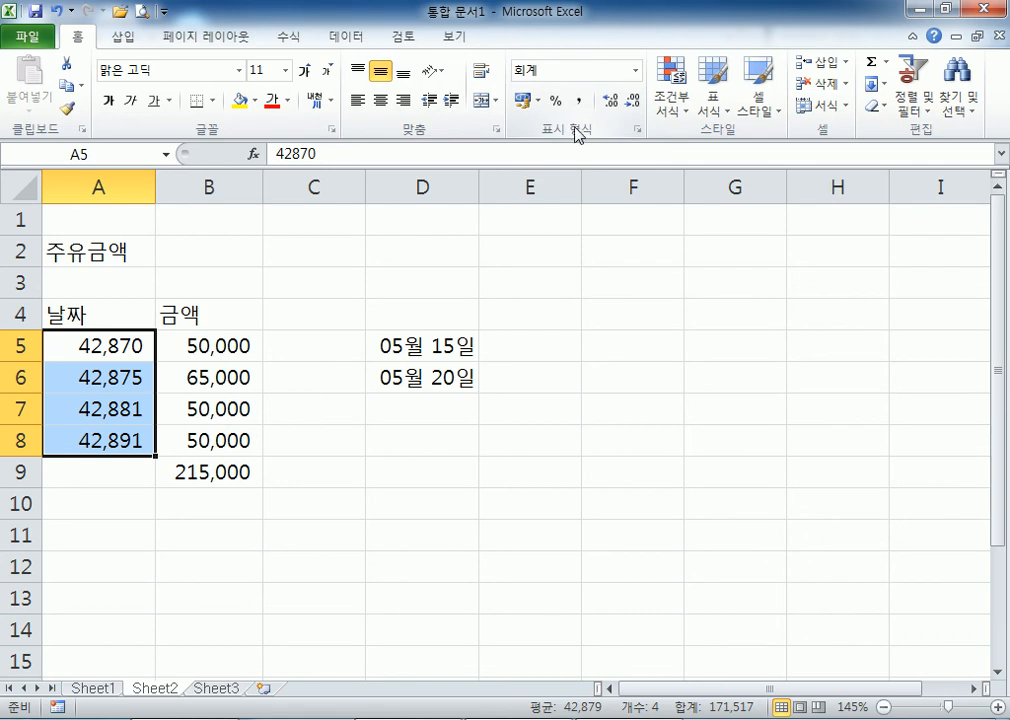
{"action": "left_click", "coordinate": [637, 131]}
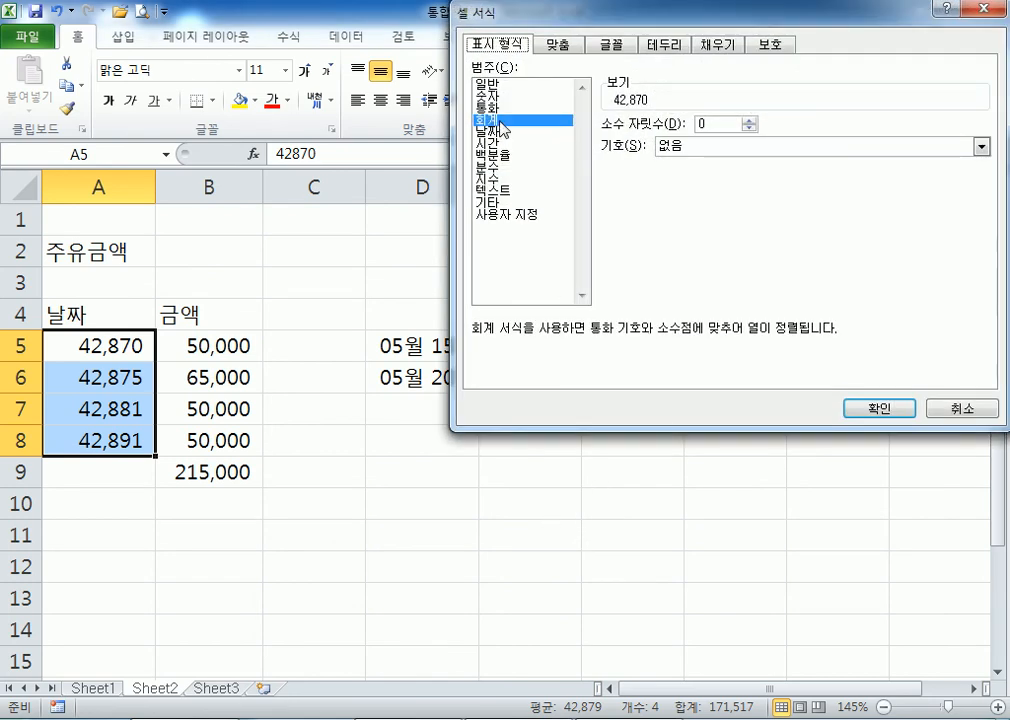
{"action": "left_click_drag", "start_coordinate": [526, 27], "coordinate": [395, 177]}
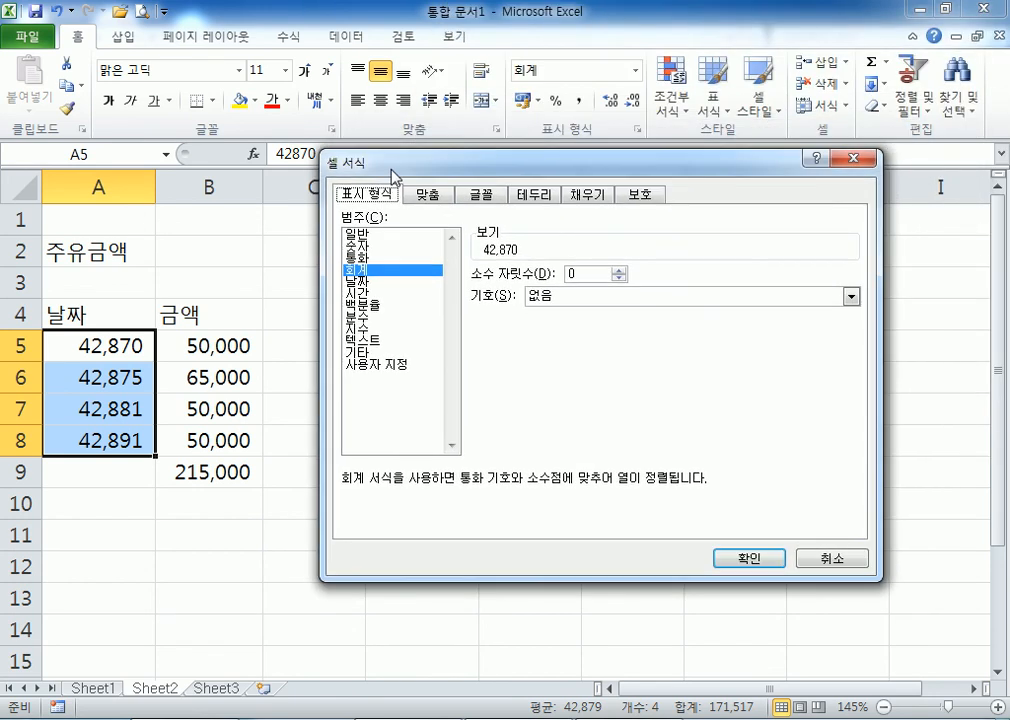
{"action": "left_click", "coordinate": [366, 281]}
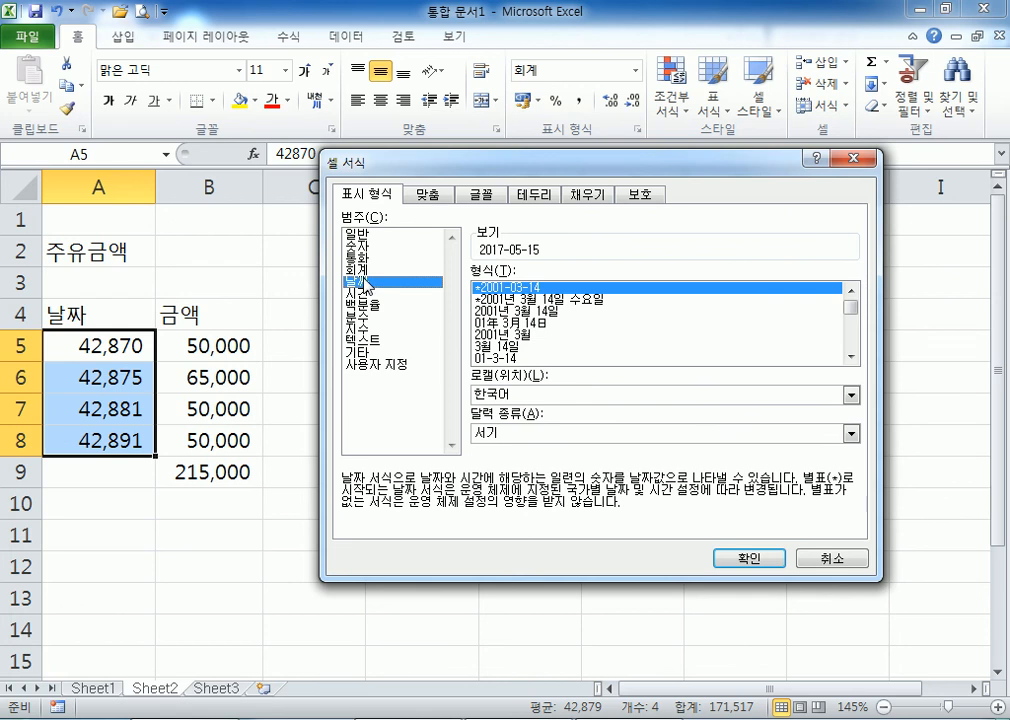
{"action": "left_click", "coordinate": [369, 270]}
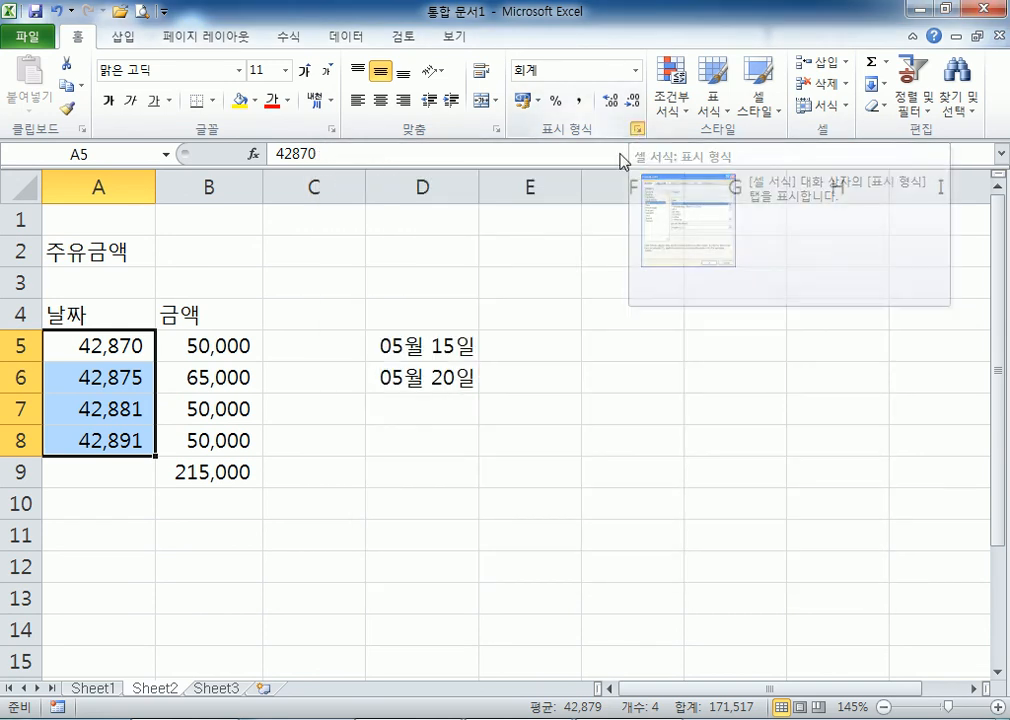
{"action": "left_click", "coordinate": [637, 130]}
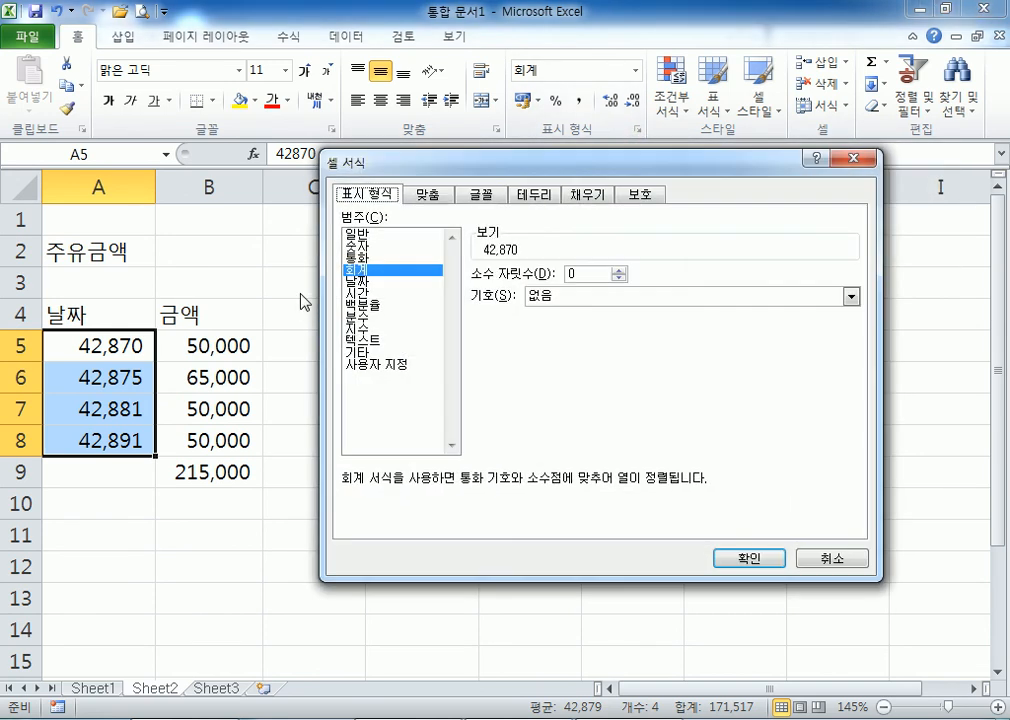
{"action": "left_click", "coordinate": [360, 281]}
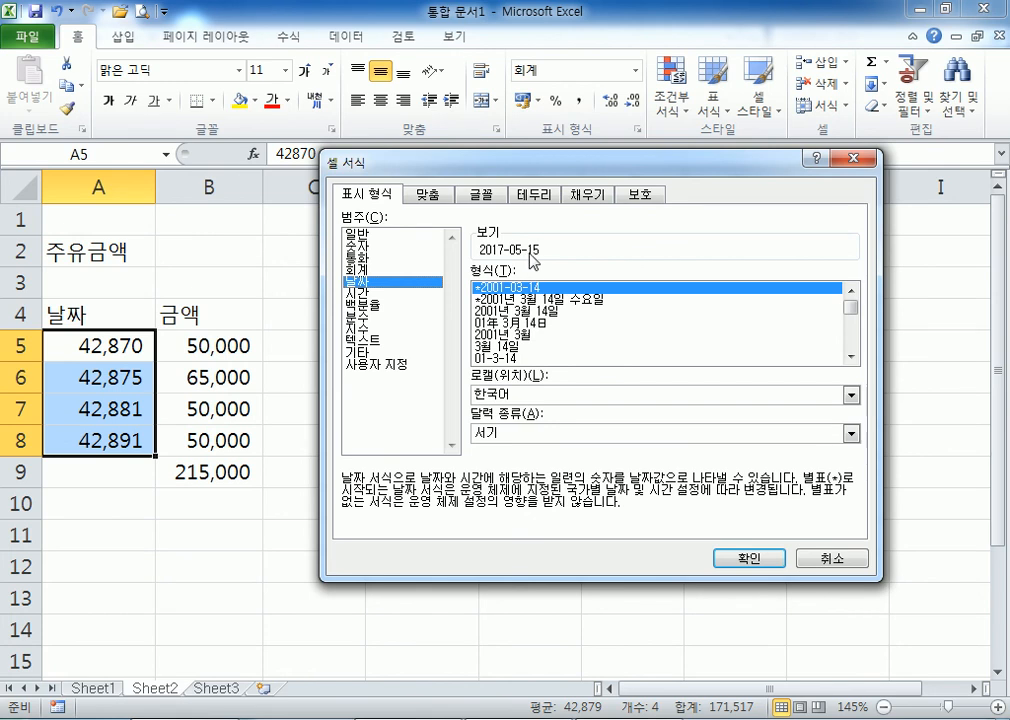
{"action": "left_click", "coordinate": [748, 557]}
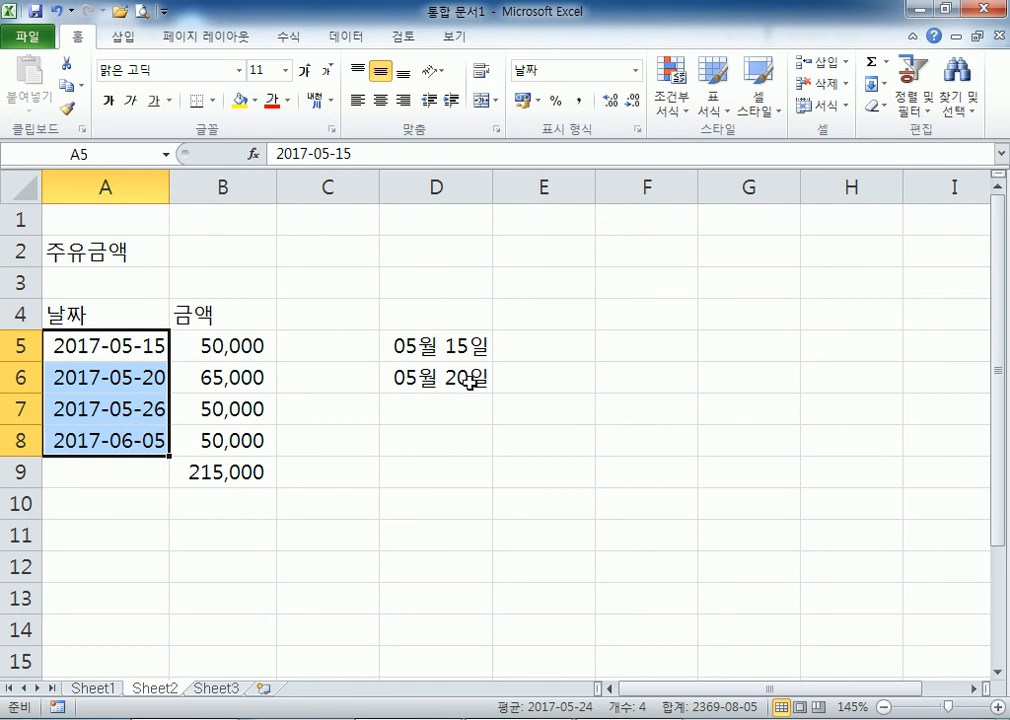
Step: Apply the comma style to the dates in D5:D6 and check the value of D5
{"action": "left_click_drag", "start_coordinate": [453, 345], "coordinate": [456, 362]}
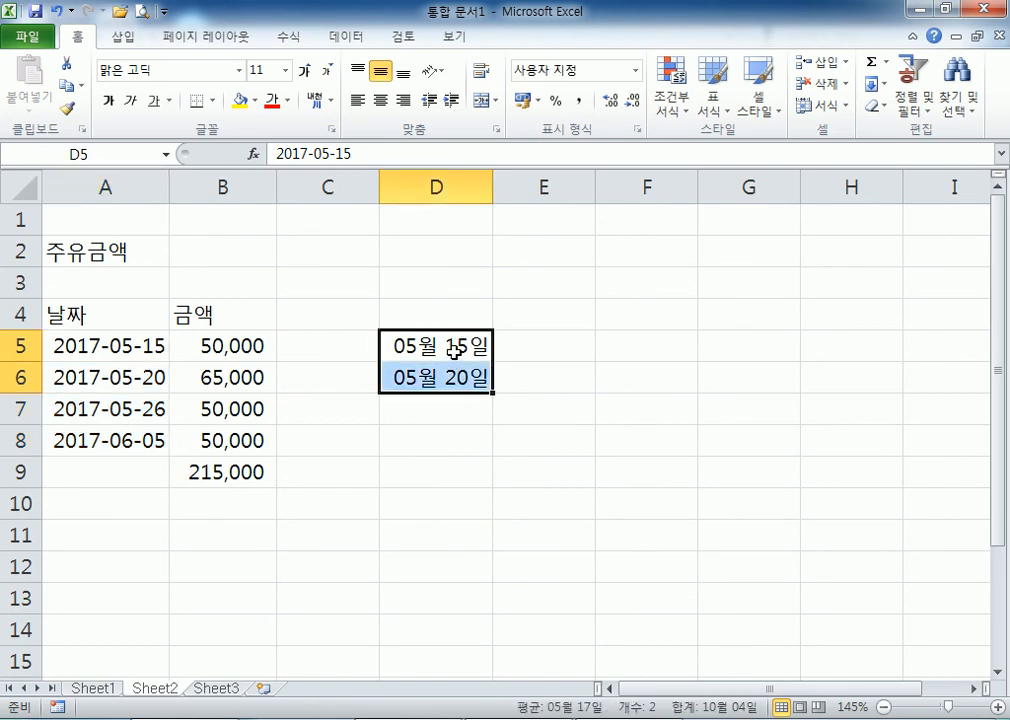
{"action": "left_click", "coordinate": [578, 101]}
{"action": "left_click", "coordinate": [448, 349]}
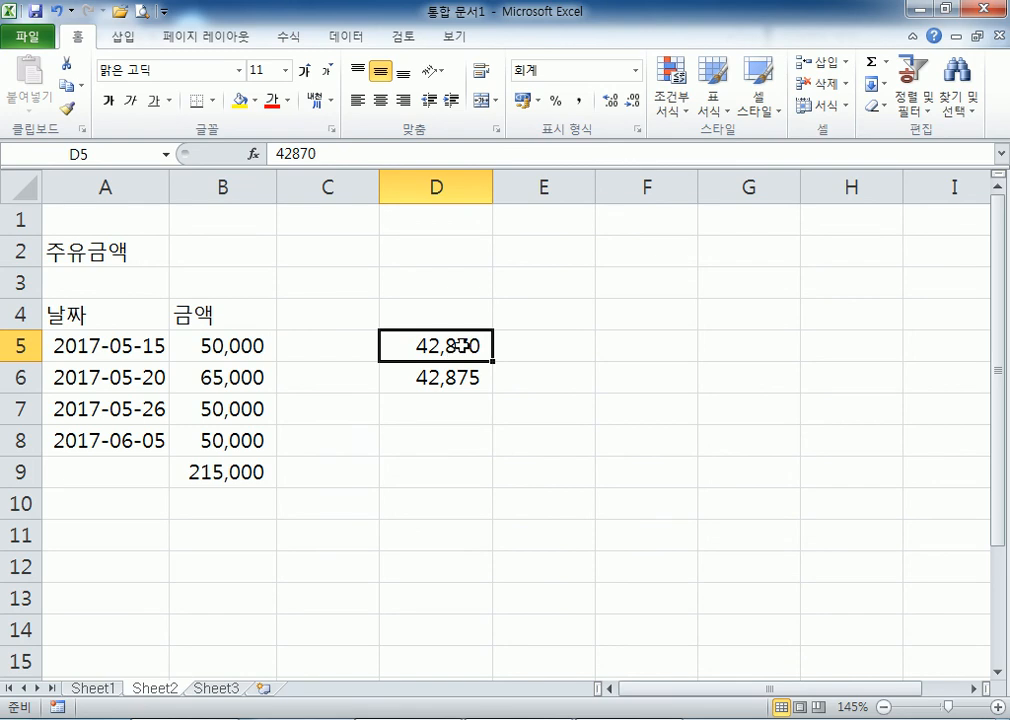
Step: Switch to Notepad and add the note "날짜는 1900-01-01을 기준으로 작성된다." below the existing list
{"action": "key", "text": "alt+Tab"}
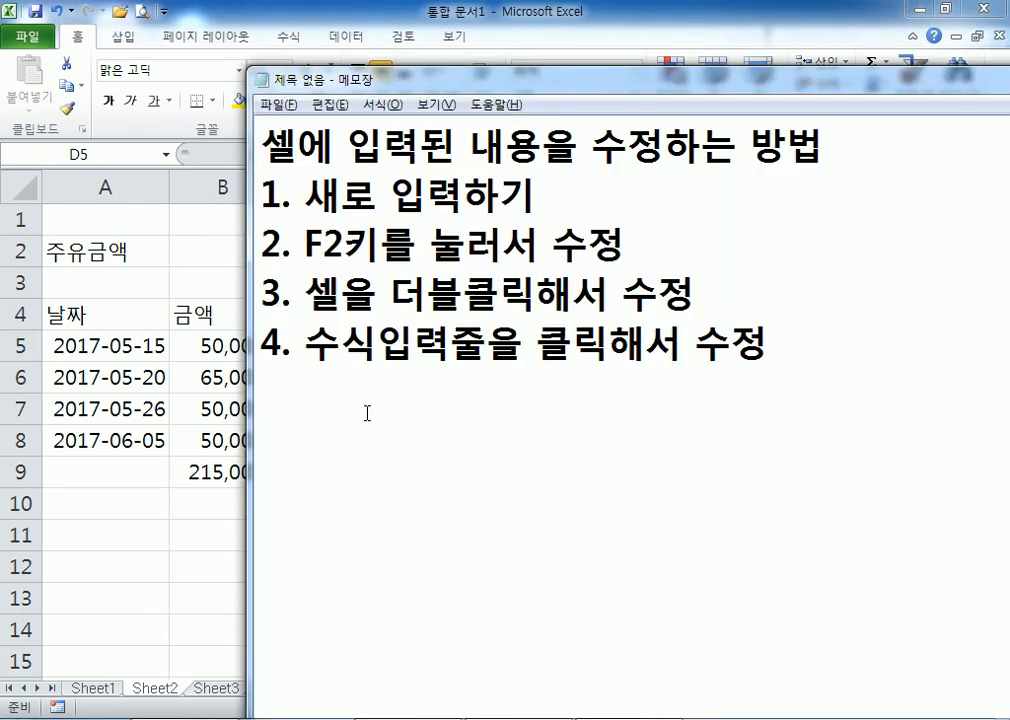
{"action": "key", "text": "Return"}
{"action": "type", "text": "날짜는 "}
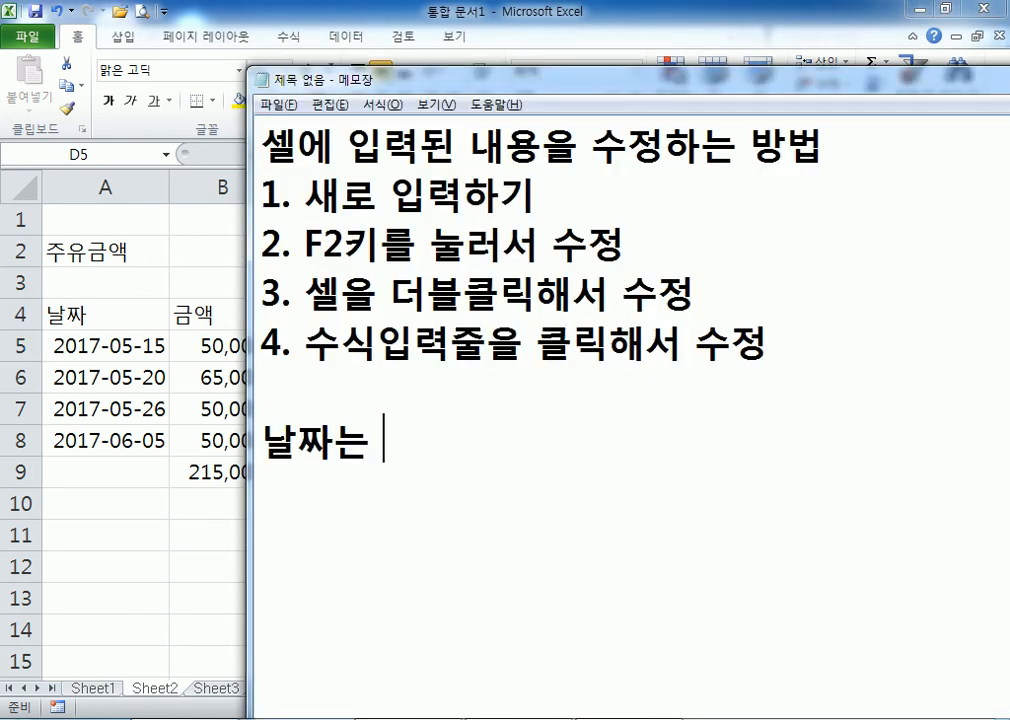
{"action": "type", "text": "1900-"}
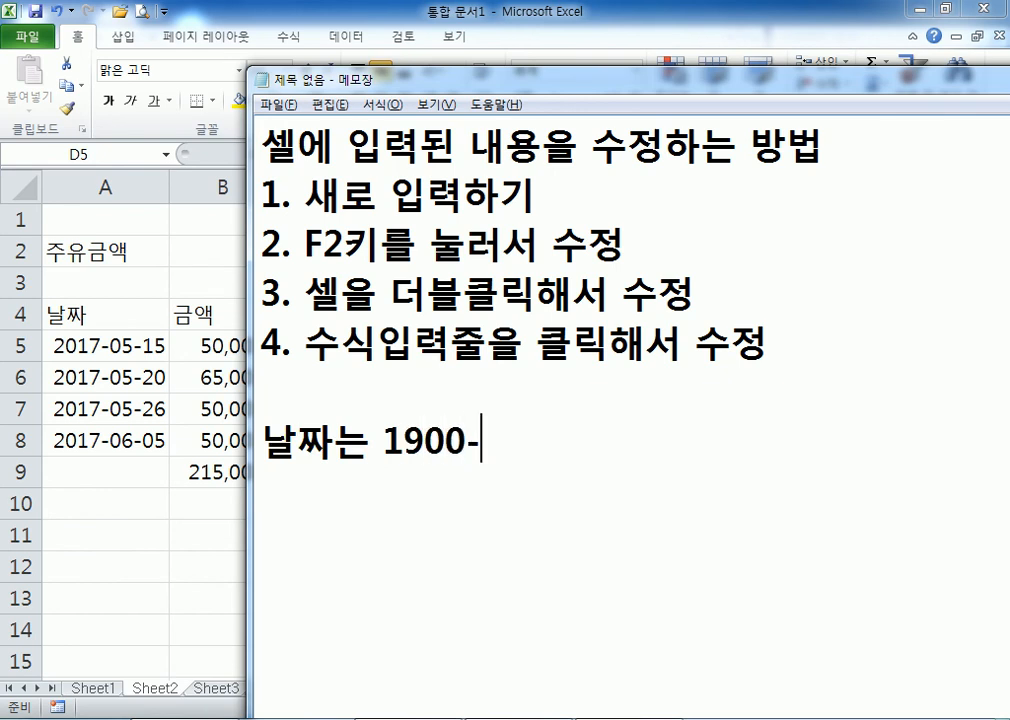
{"action": "type", "text": "01-01을 "}
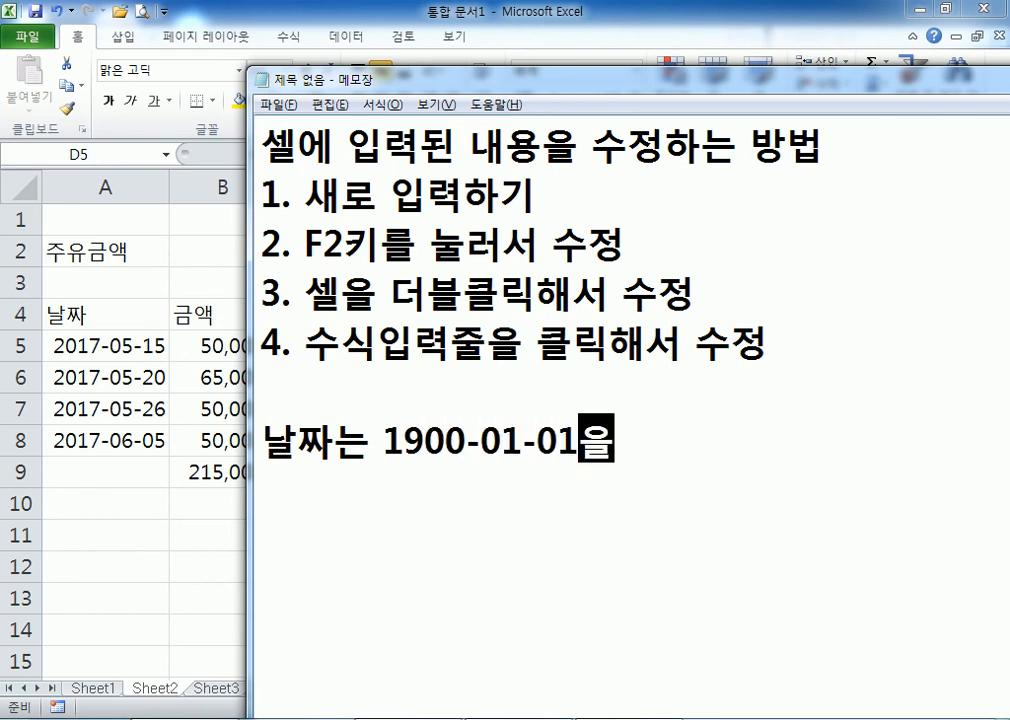
{"action": "type", "text": "기준으로 잡"}
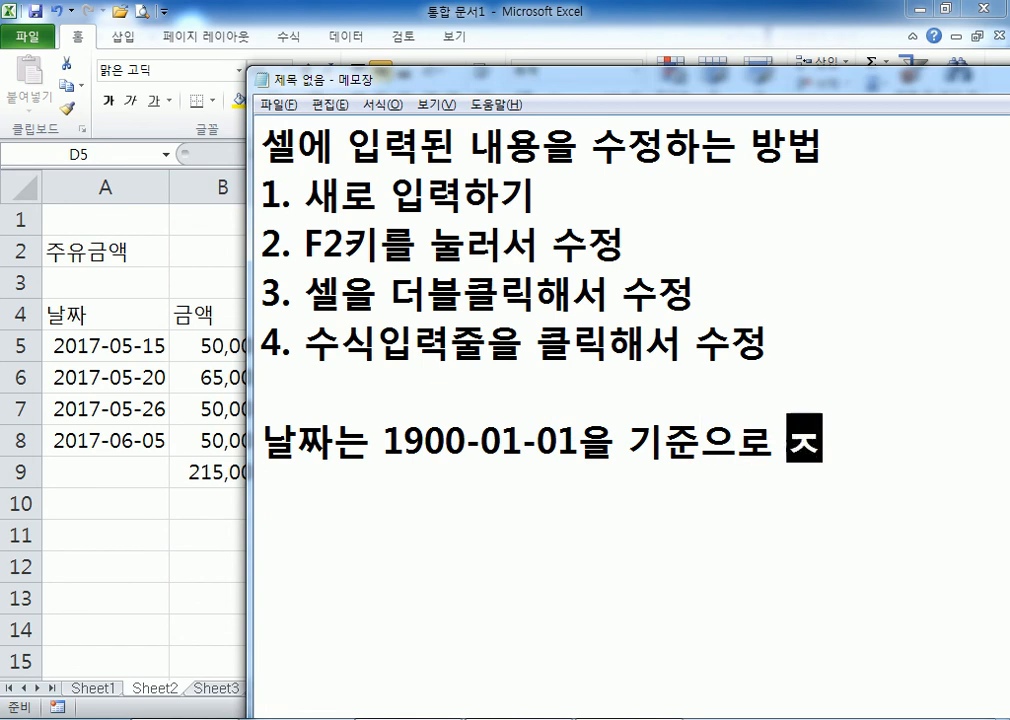
{"action": "type", "text": "성된다.,"}
{"action": "key", "text": "Return"}
{"action": "key", "text": "BackSpace"}
{"action": "key", "text": "BackSpace"}
{"action": "key", "text": "Return"}
{"action": "key", "text": "Return"}
{"action": "key", "text": "Return"}
{"action": "key", "text": "Return"}
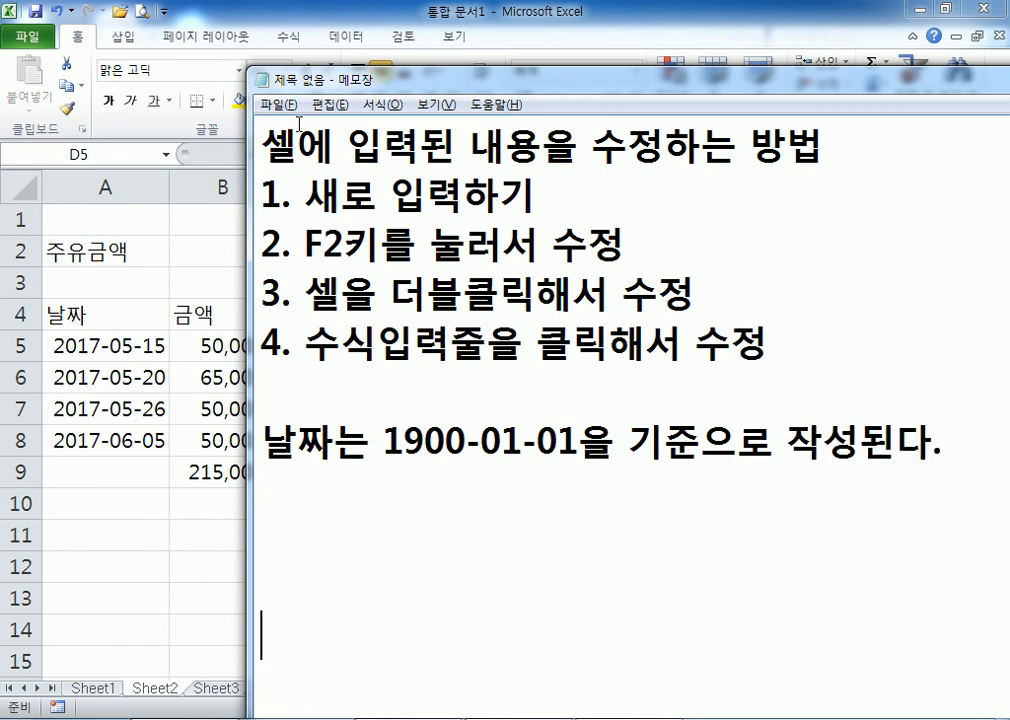
Step: Add a second note line under the date note reading "1900-01-01을 숫자 1로 지정해서 처리"
{"action": "left_click_drag", "start_coordinate": [330, 90], "coordinate": [273, 27]}
{"action": "left_click", "coordinate": [241, 437]}
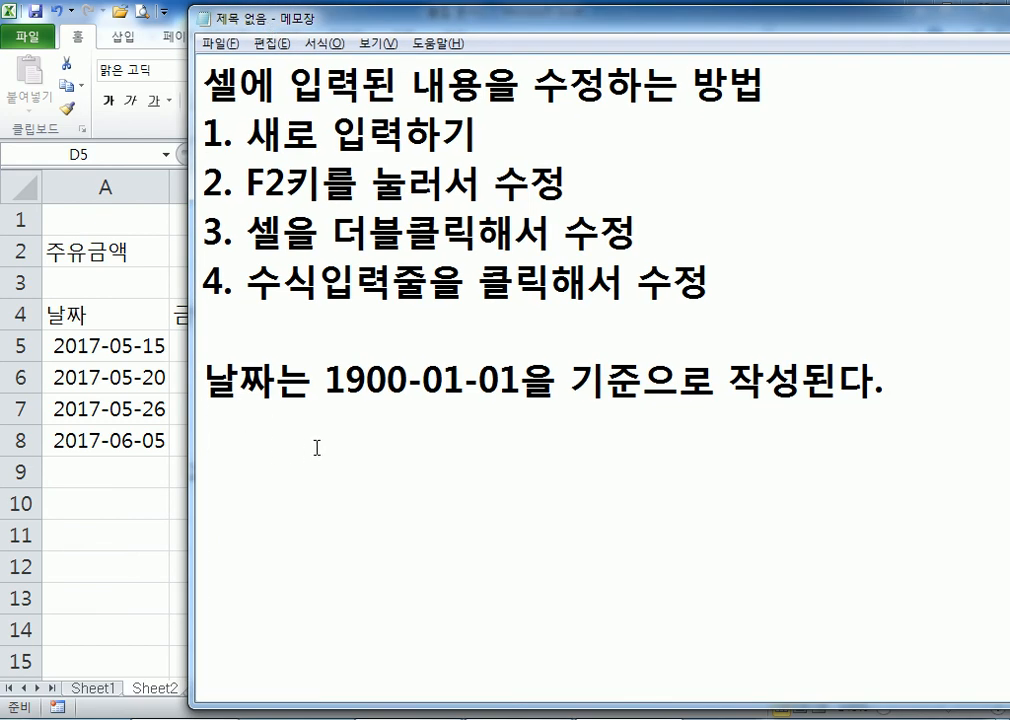
{"action": "type", "text": "1900-01-01"}
{"action": "type", "text": "을 숫자 "}
{"action": "type", "text": "1로 지정해서"}
{"action": "type", "text": " 처리"}
{"action": "key", "text": "Return"}
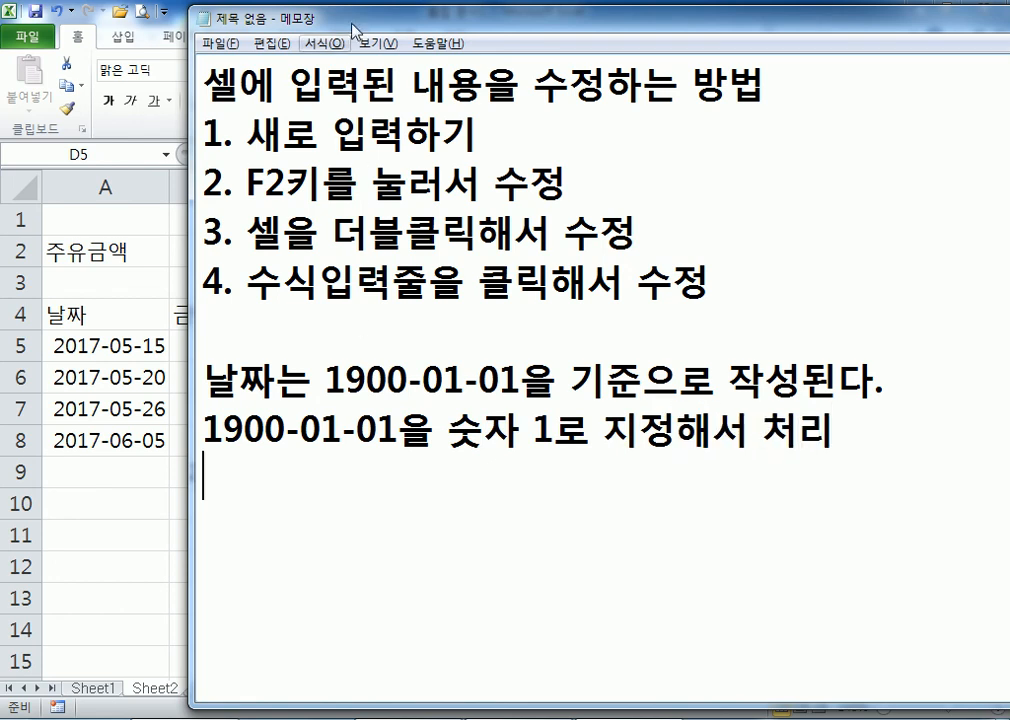
Step: Add the example line "42870 = 2017-05-15" to the notes, compare its two sides and switch back to Excel
{"action": "left_click_drag", "start_coordinate": [282, 15], "coordinate": [587, 193]}
{"action": "left_click_drag", "start_coordinate": [714, 224], "coordinate": [371, 21]}
{"action": "type", "text": "42870 = "}
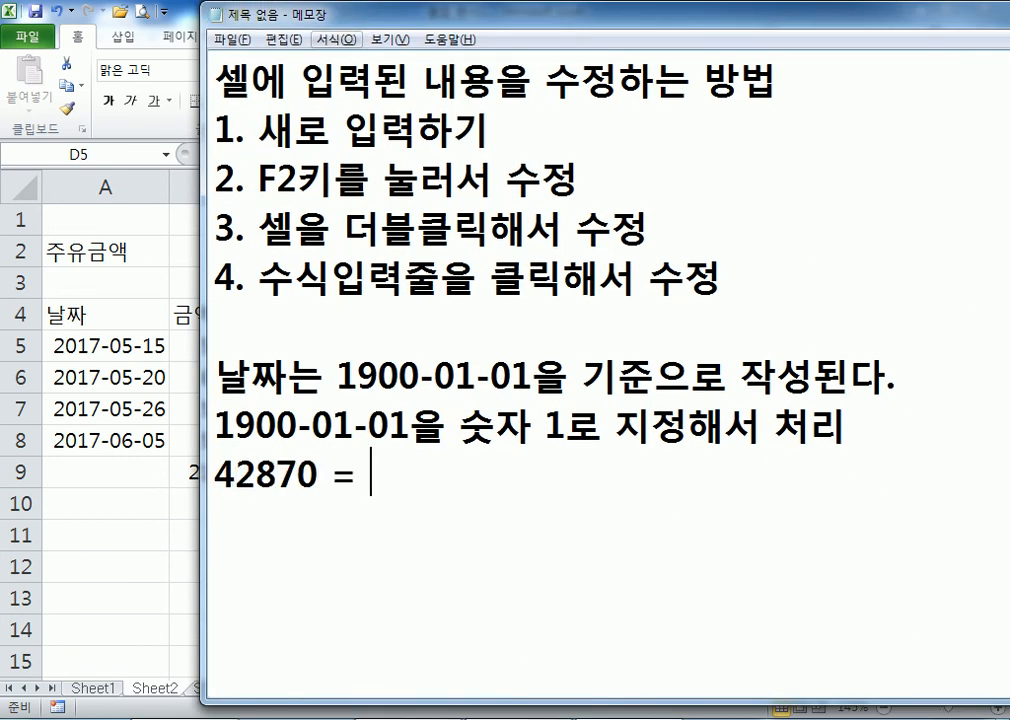
{"action": "type", "text": "2017-05-15"}
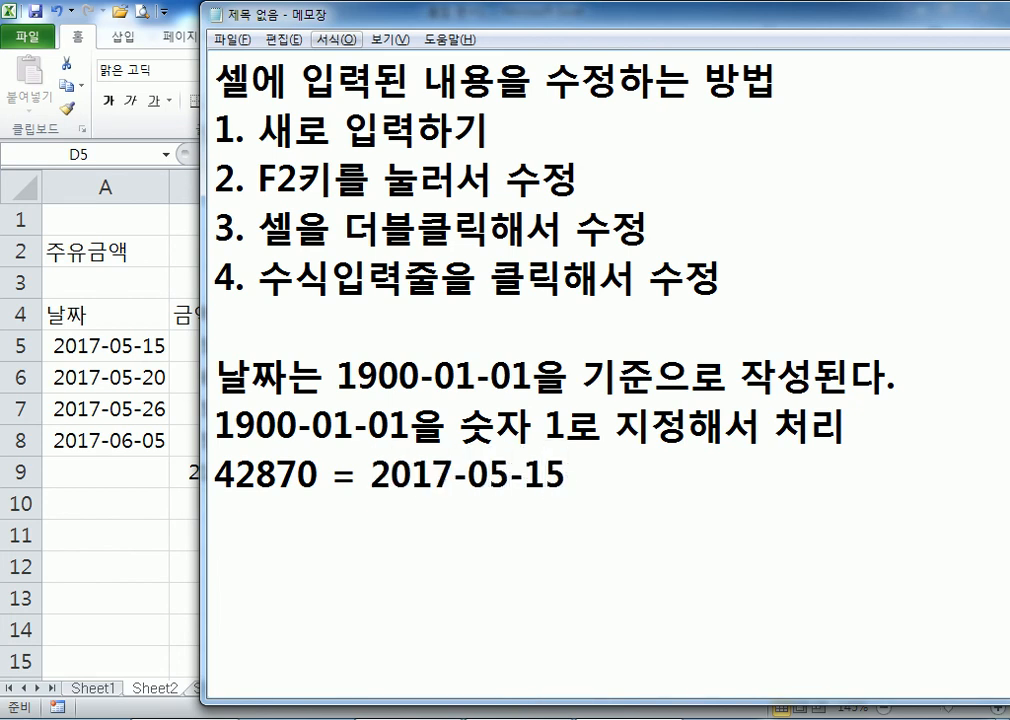
{"action": "key", "text": "Return"}
{"action": "left_click_drag", "start_coordinate": [385, 478], "coordinate": [565, 478]}
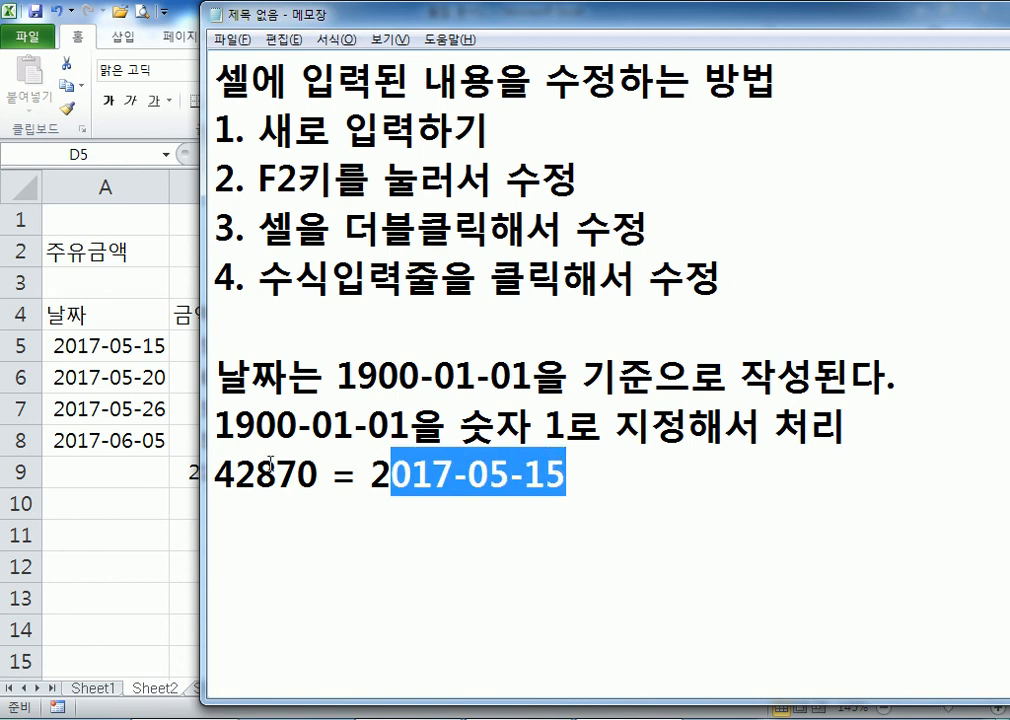
{"action": "left_click_drag", "start_coordinate": [216, 477], "coordinate": [319, 474]}
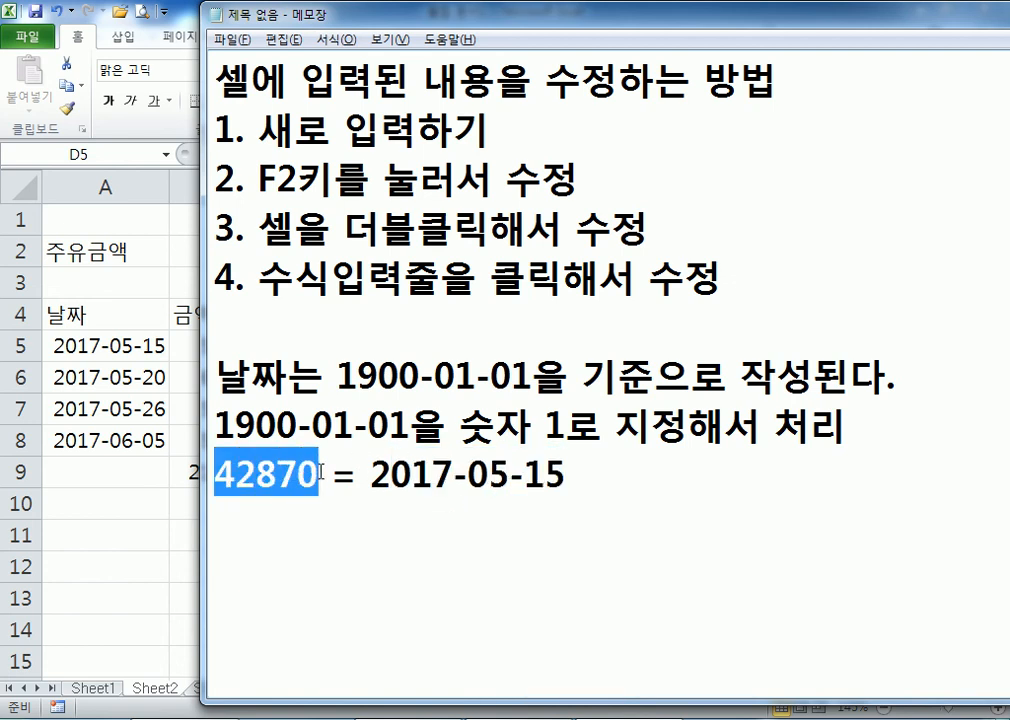
{"action": "left_click", "coordinate": [293, 555]}
{"action": "left_click", "coordinate": [287, 512]}
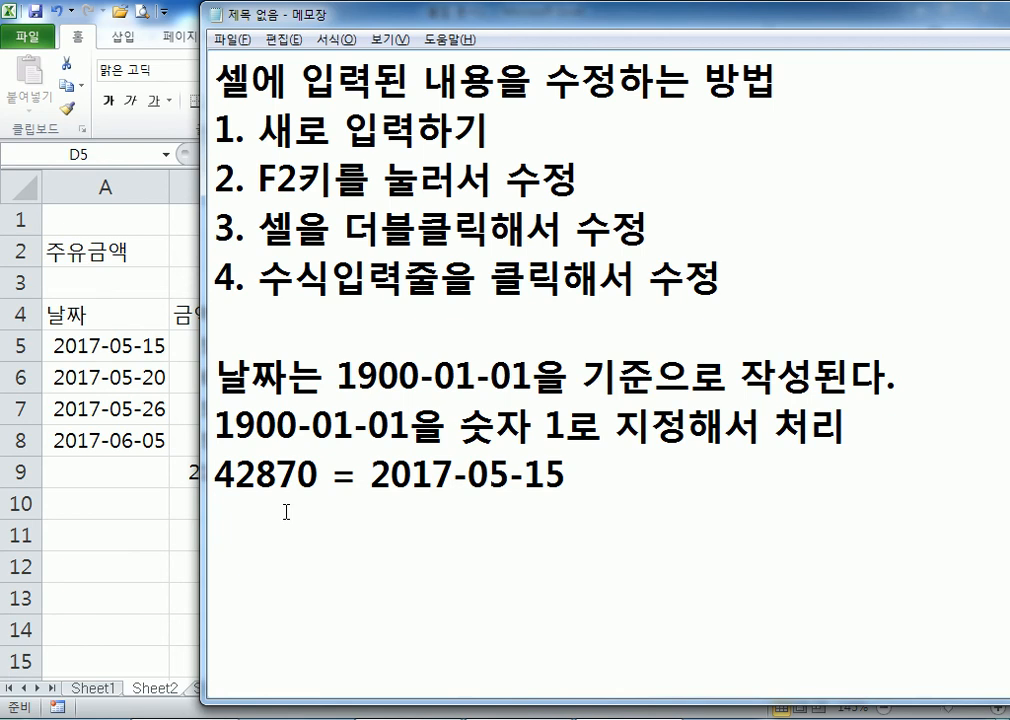
{"action": "key", "text": "alt+Tab"}
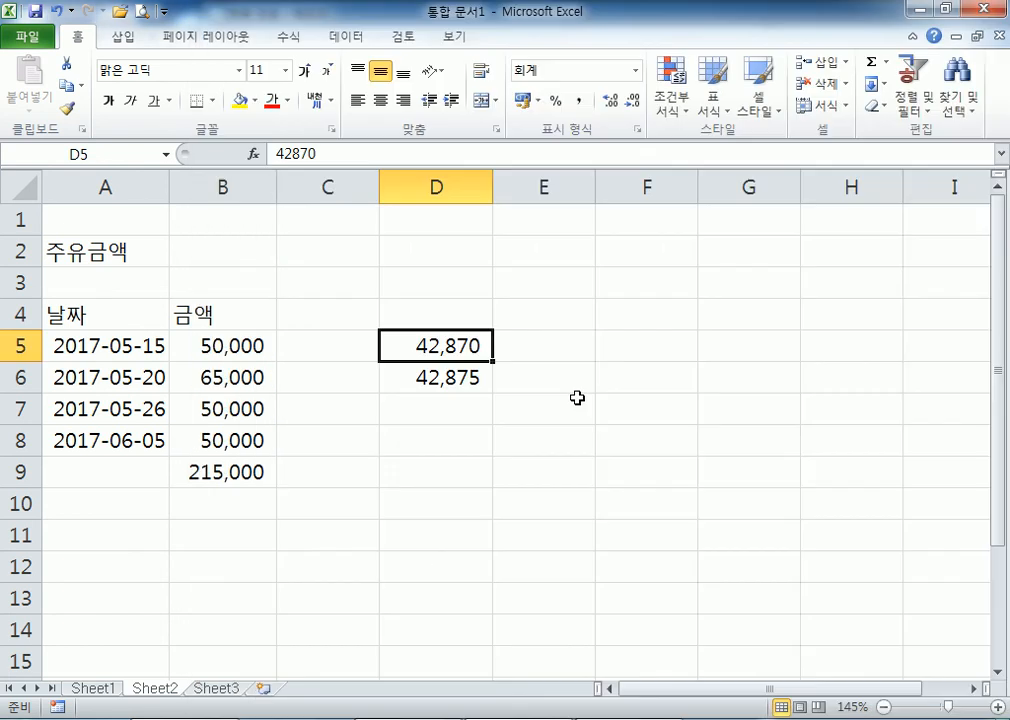
Step: Insert the current date in cell F2 and check its stored value
{"action": "left_click", "coordinate": [662, 250]}
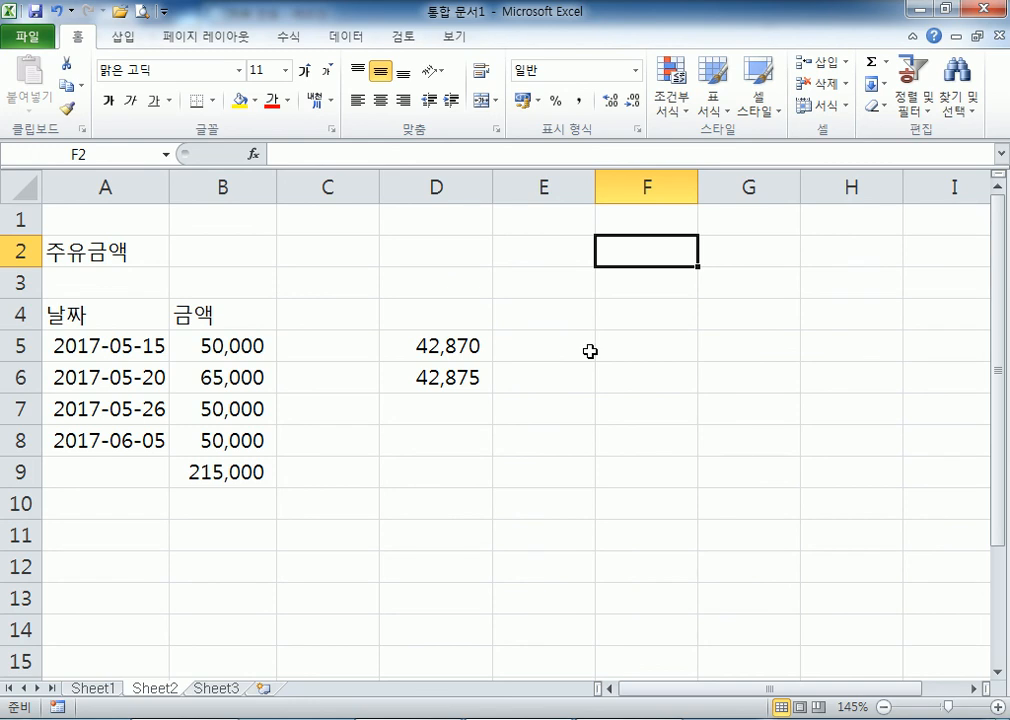
{"action": "key", "text": "ctrl"}
{"action": "key", "text": "ctrl+semicolon"}
{"action": "key", "text": "Return"}
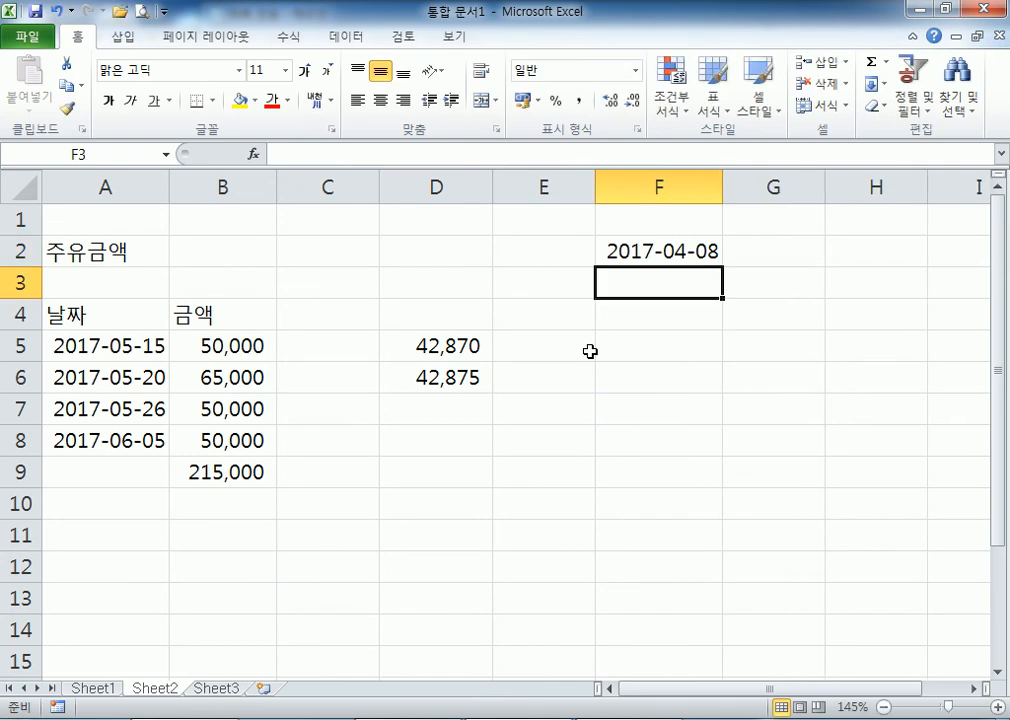
{"action": "key", "text": "Up"}
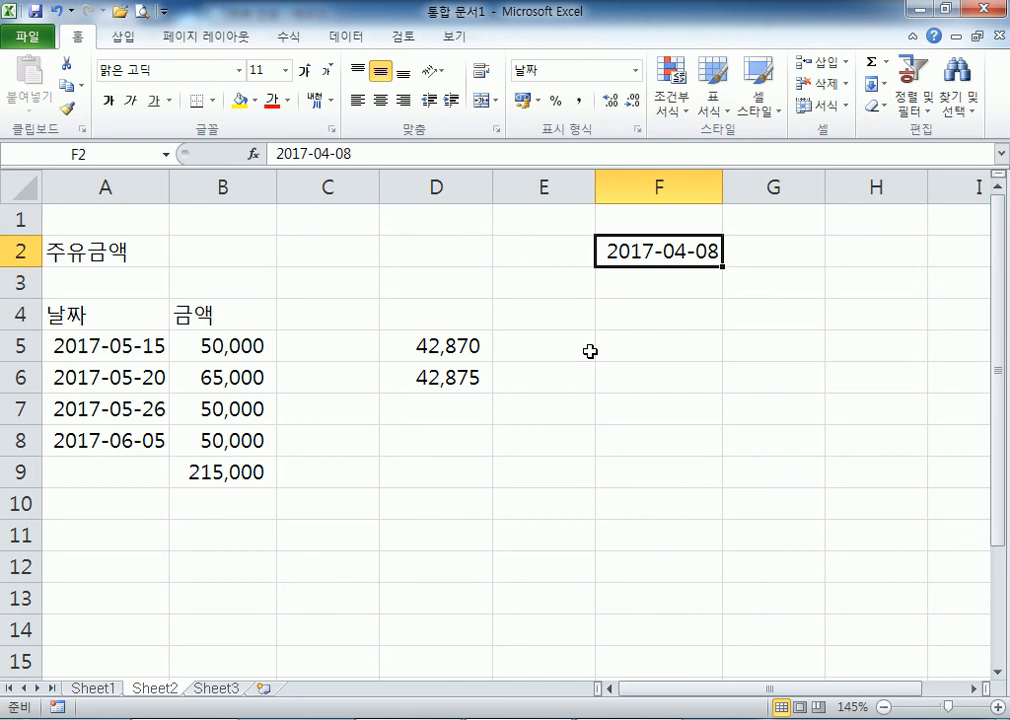
Step: Enter the date 2000-03-09 in cell F3
{"action": "key", "text": "Down"}
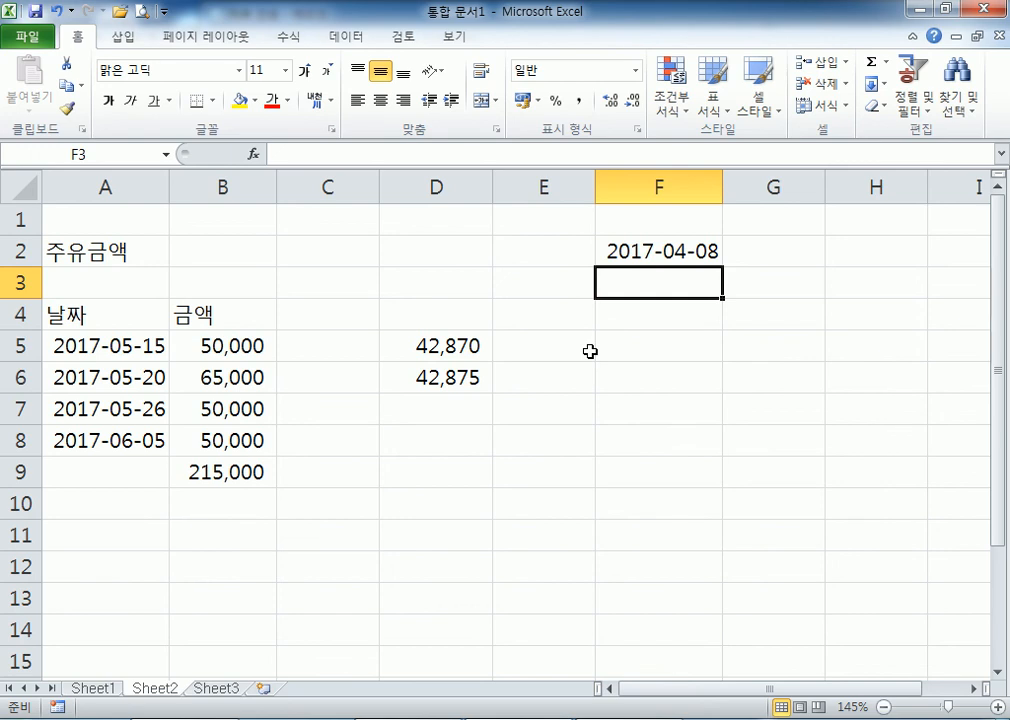
{"action": "type", "text": "2000-0"}
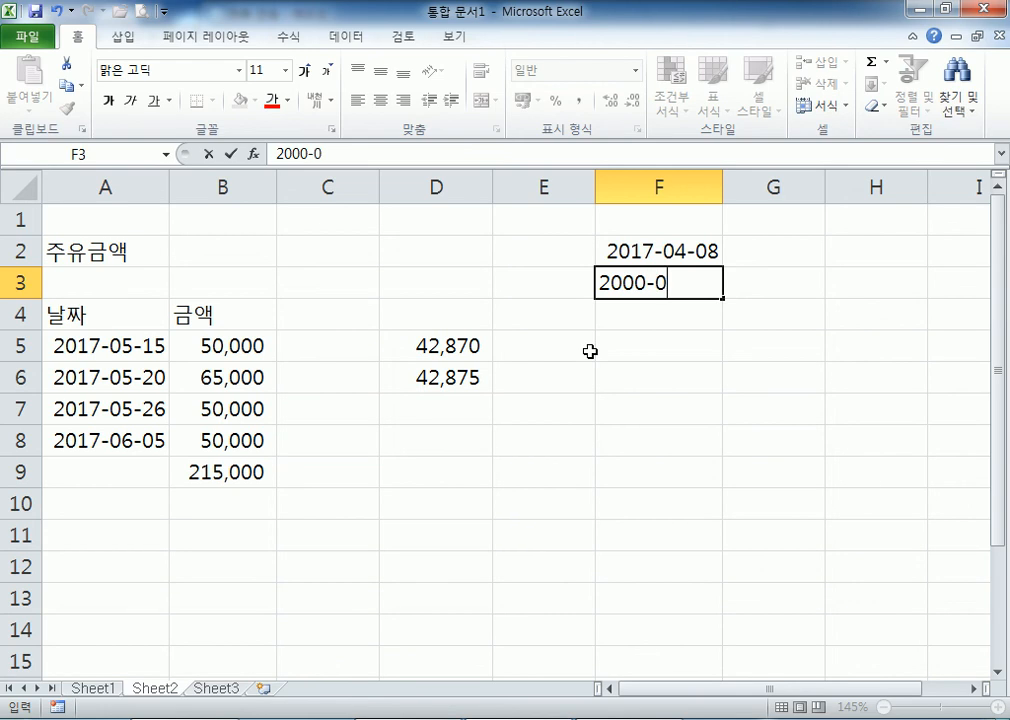
{"action": "type", "text": "3-09"}
{"action": "key", "text": "Return"}
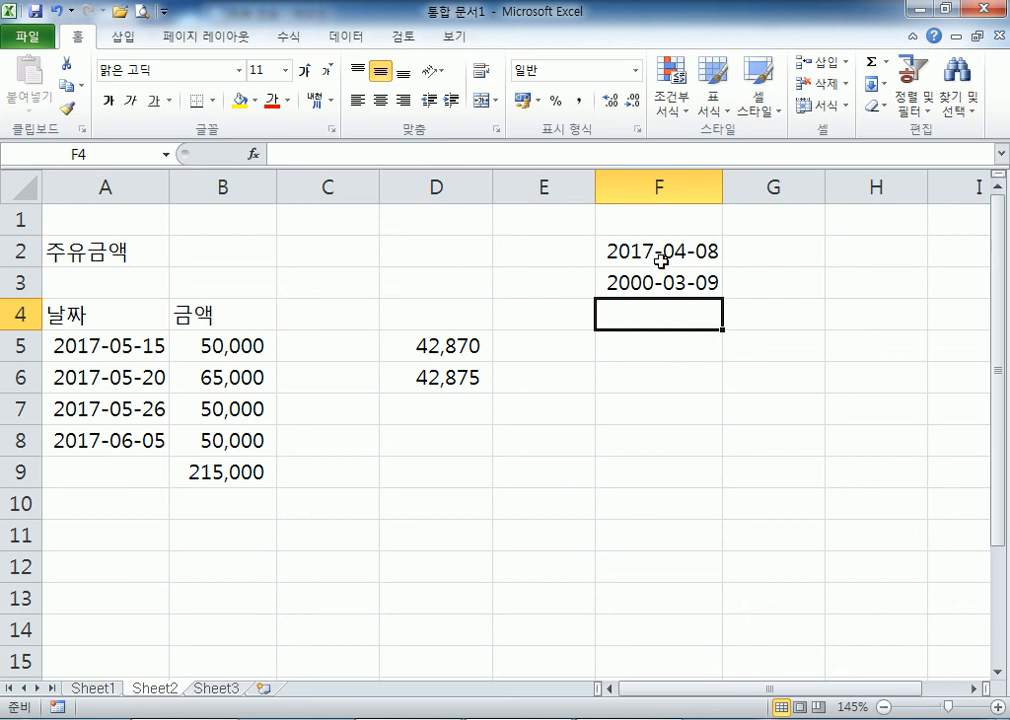
Step: Enlarge the sheet around column F and clear the dates from F2:F3
{"action": "left_click", "coordinate": [660, 260]}
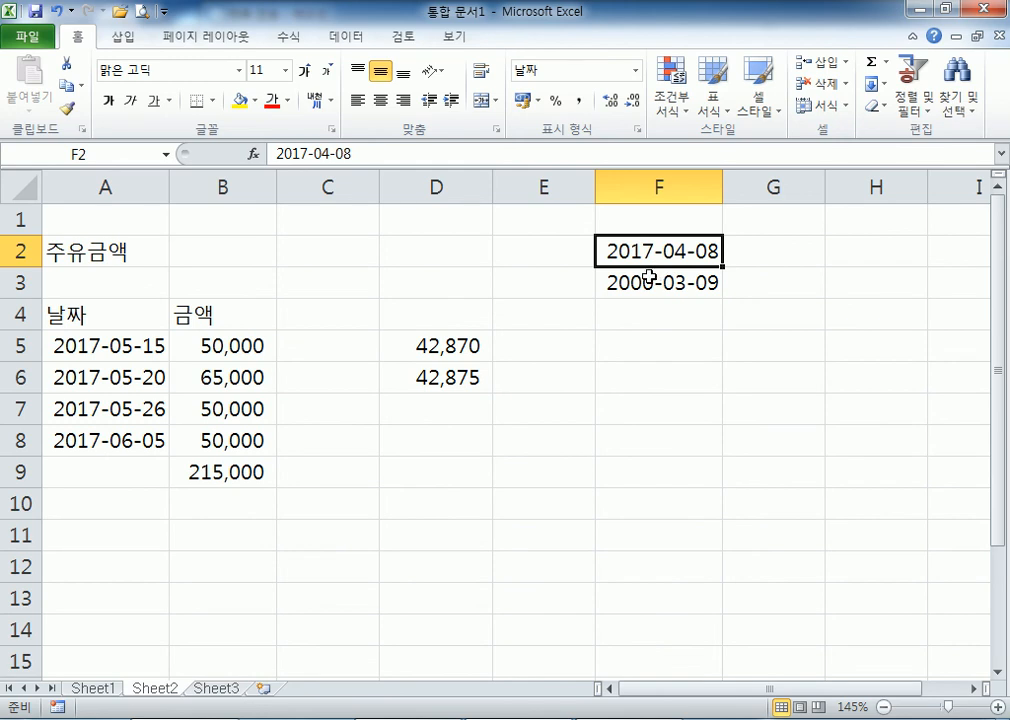
{"action": "scroll", "coordinate": [655, 282], "scroll_direction": "up", "scroll_amount": 2}
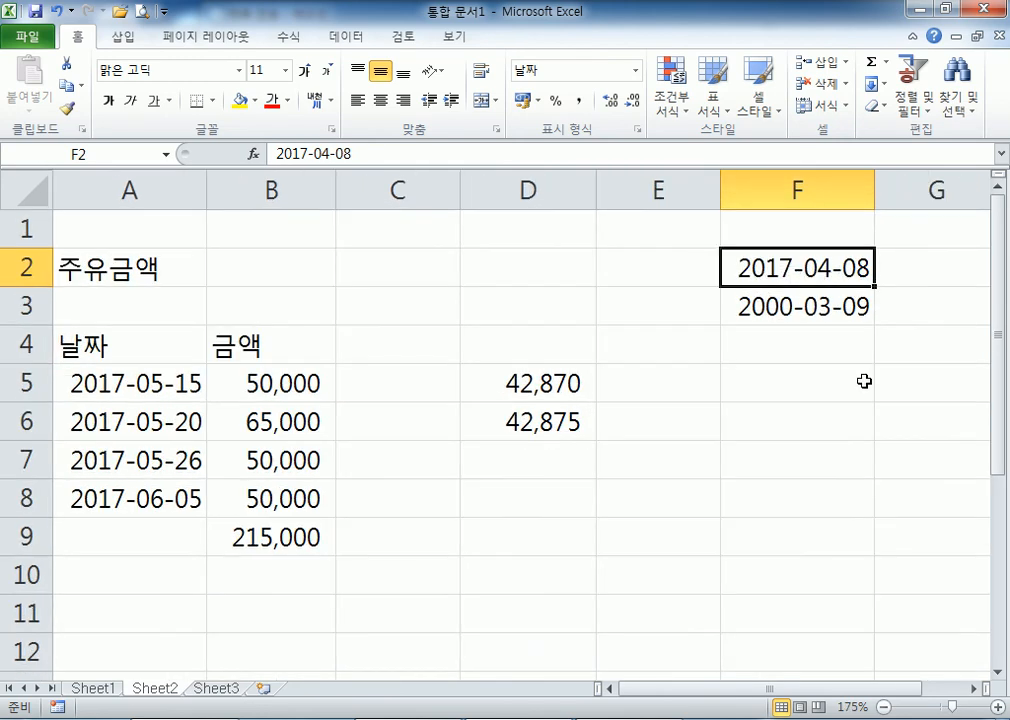
{"action": "left_click_drag", "start_coordinate": [903, 688], "coordinate": [955, 686]}
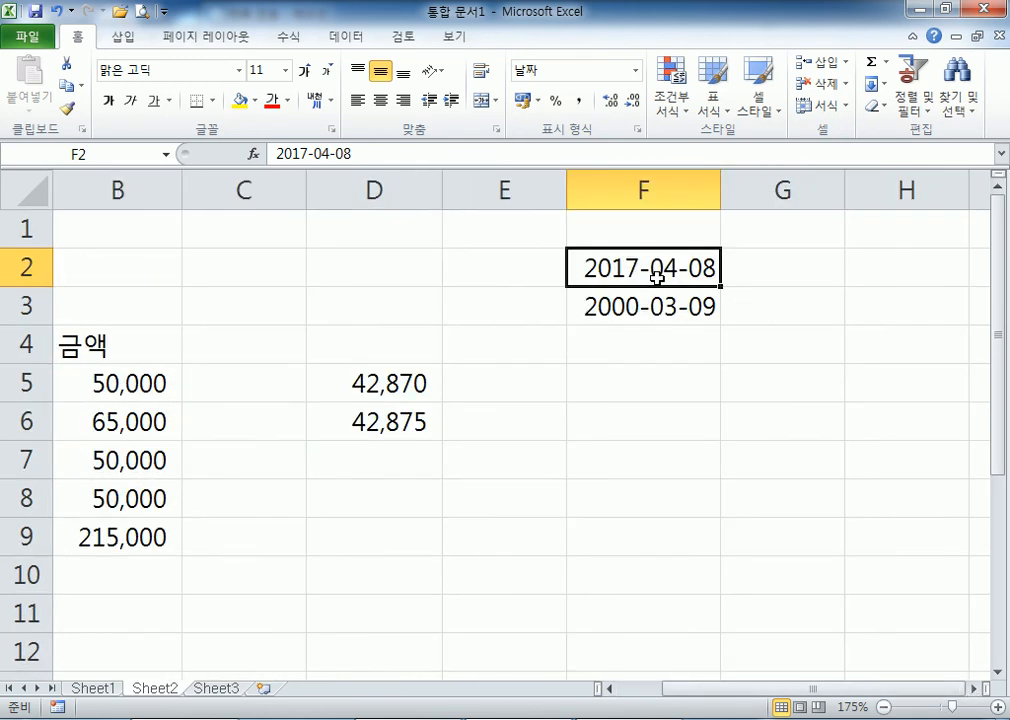
{"action": "left_click", "coordinate": [655, 355]}
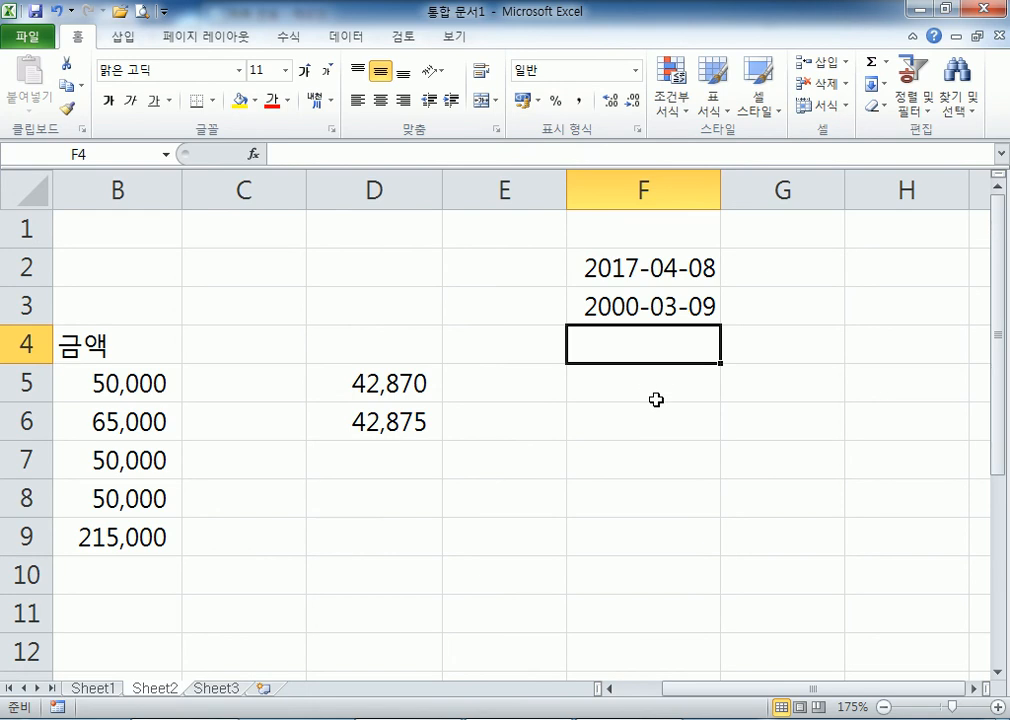
{"action": "left_click_drag", "start_coordinate": [647, 280], "coordinate": [646, 310]}
{"action": "key", "text": "Delete"}
Step: Enter the dates 2017-04-08 in cell F2 and 2000-03-09 in cell F3
{"action": "left_click", "coordinate": [680, 277]}
{"action": "type", "text": "207-0"}
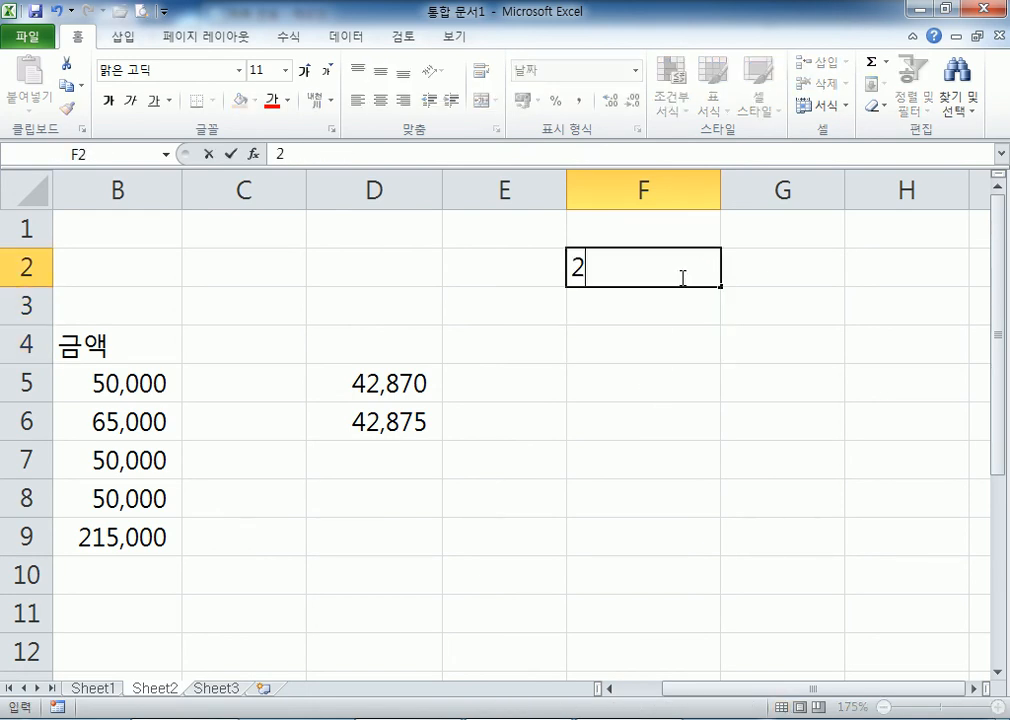
{"action": "key", "text": "BackSpace"}
{"action": "key", "text": "BackSpace"}
{"action": "key", "text": "BackSpace"}
{"action": "type", "text": "17-04-08"}
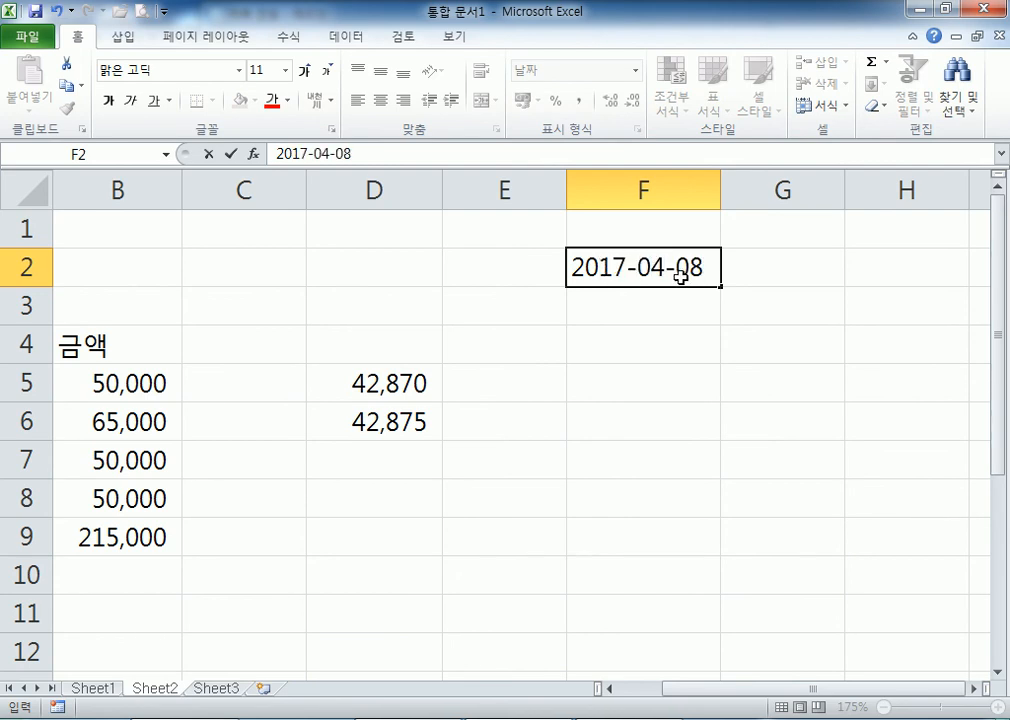
{"action": "key", "text": "Return"}
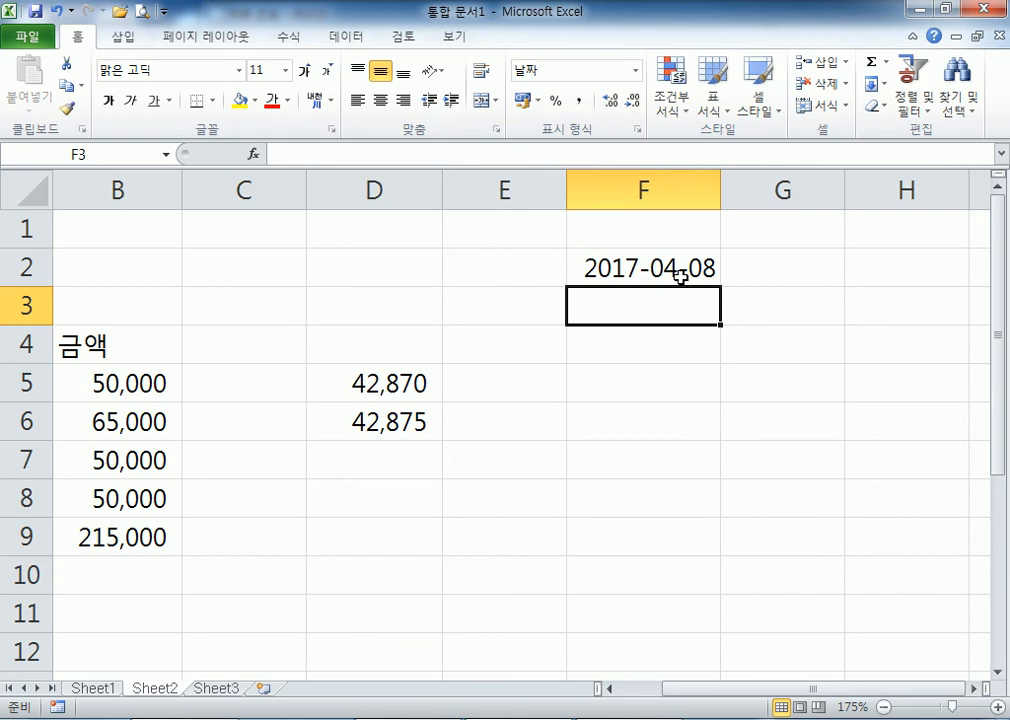
{"action": "type", "text": "2000-"}
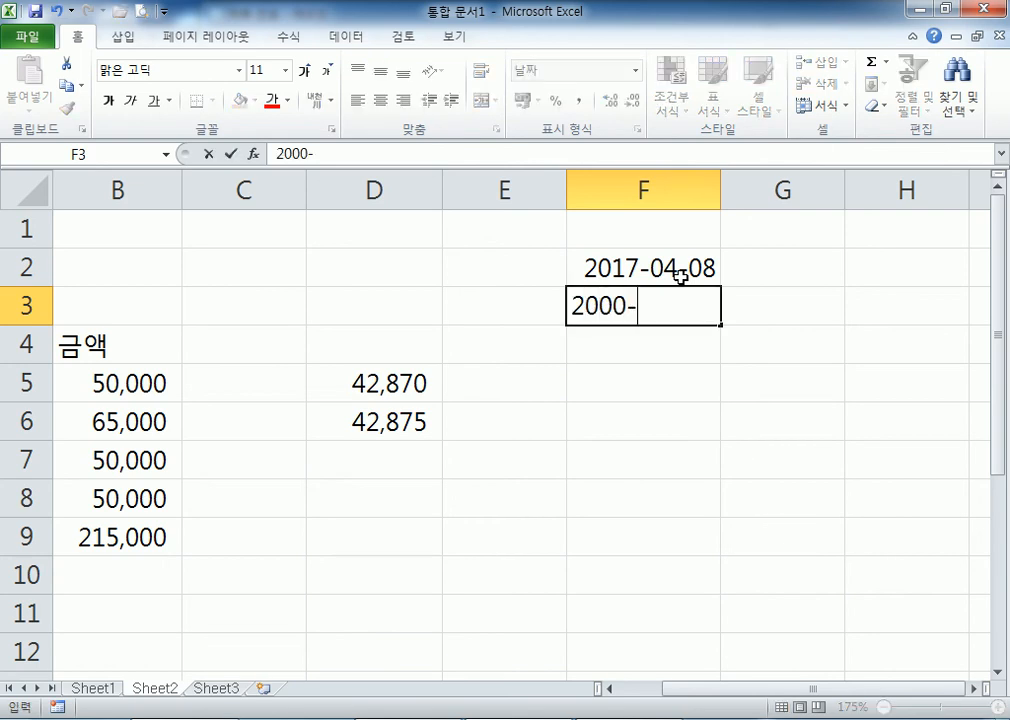
{"action": "type", "text": "03-09"}
{"action": "key", "text": "Return"}
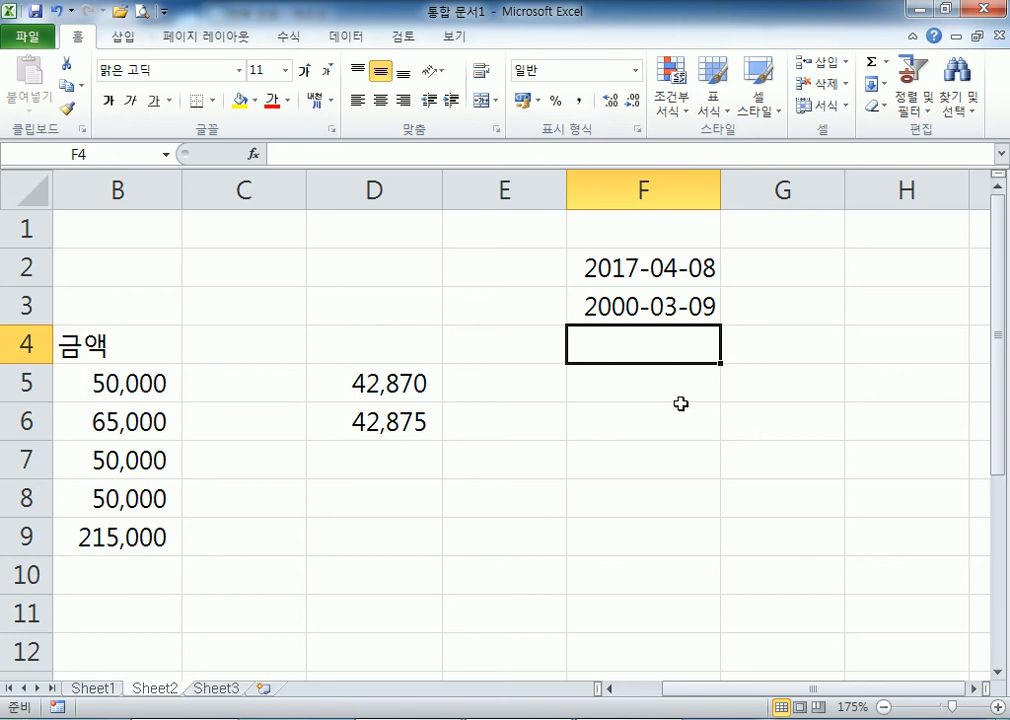
Step: Calculate the number of days between the two dates in cell F4 with =F2-F3 and recheck the formula
{"action": "type", "text": "="}
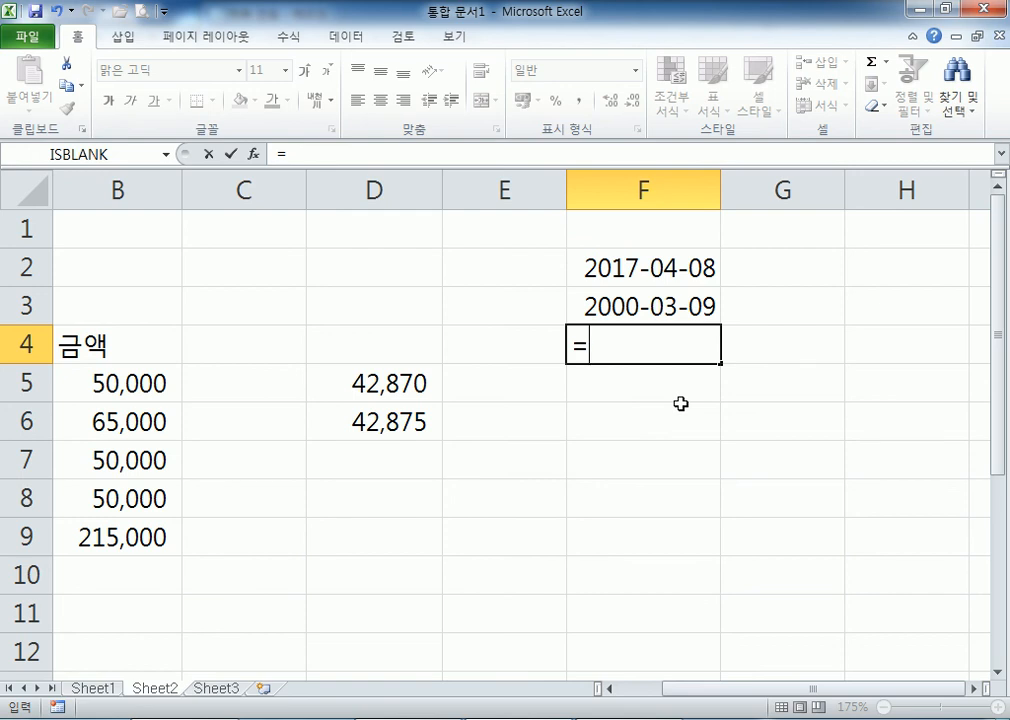
{"action": "left_click", "coordinate": [612, 267]}
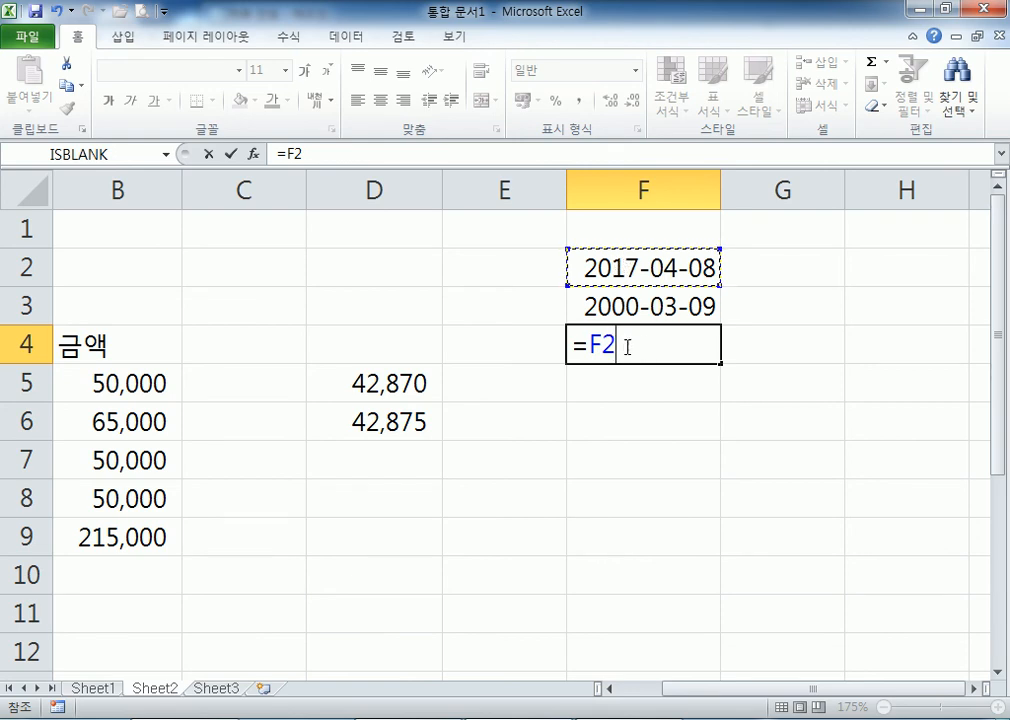
{"action": "type", "text": "-"}
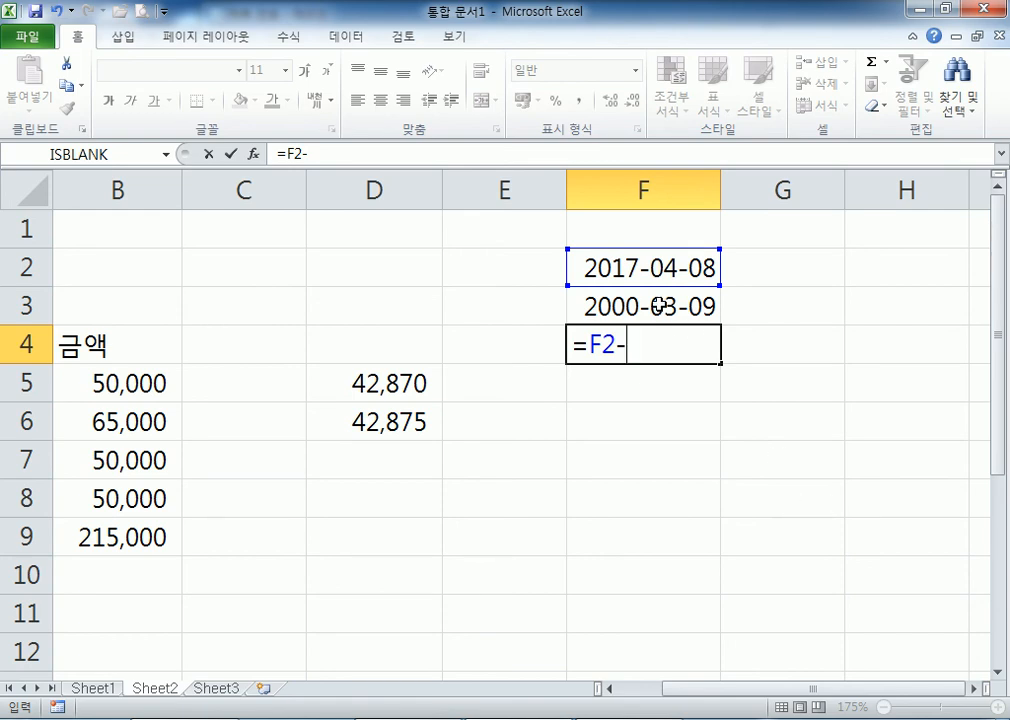
{"action": "key", "text": "Up"}
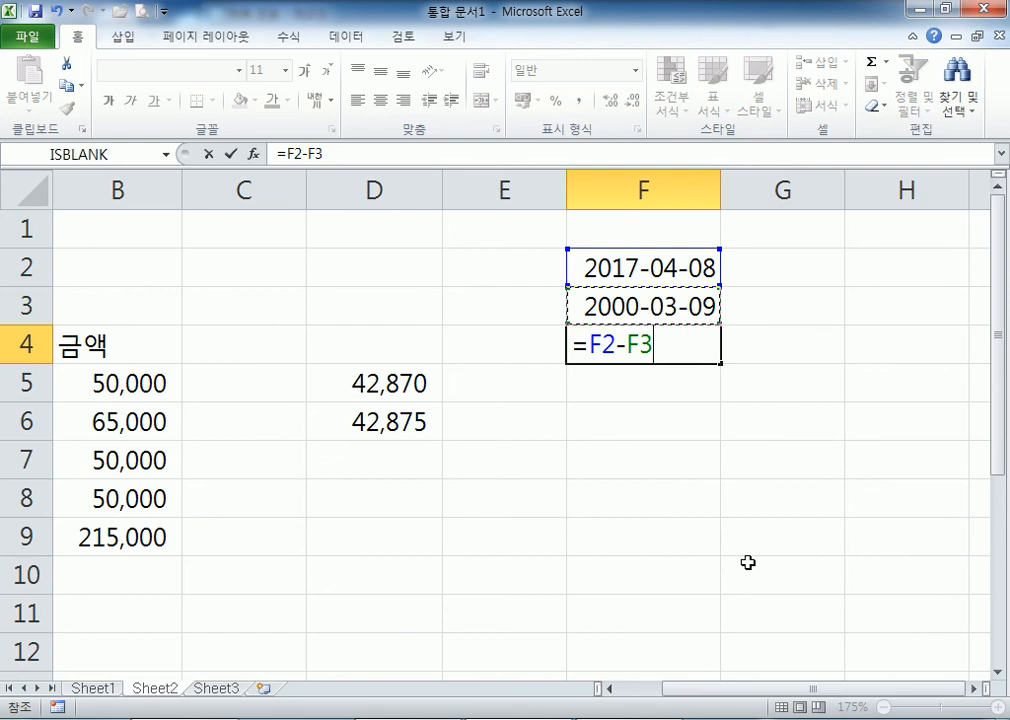
{"action": "key", "text": "Return"}
{"action": "key", "text": "Return"}
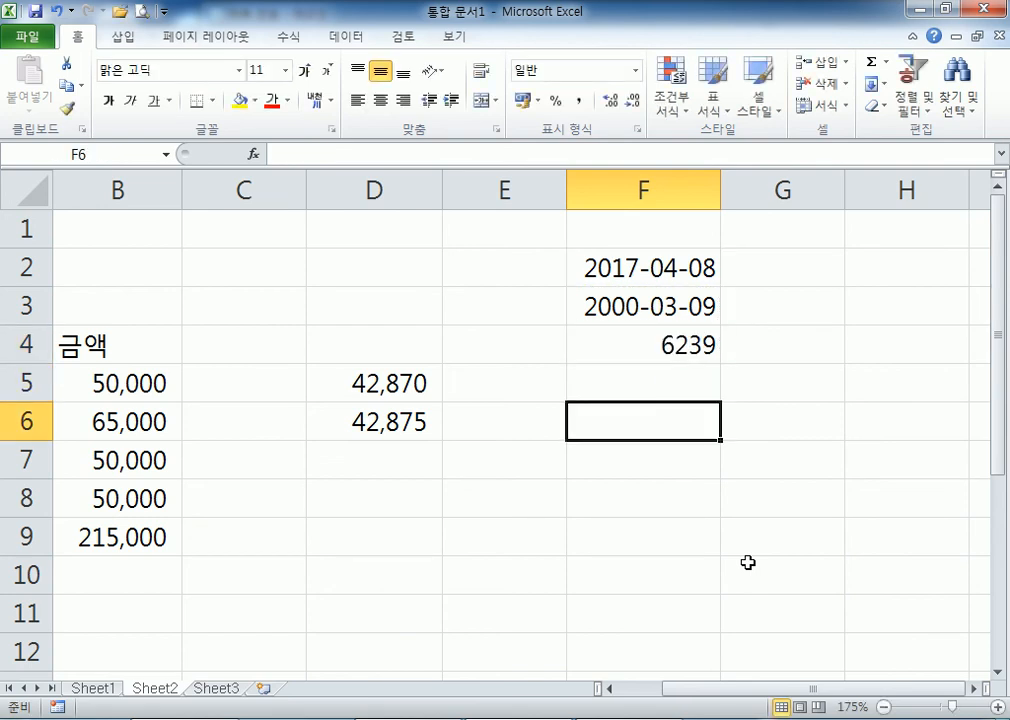
{"action": "left_click", "coordinate": [683, 345]}
{"action": "key", "text": "F2"}
{"action": "key", "text": "Return"}
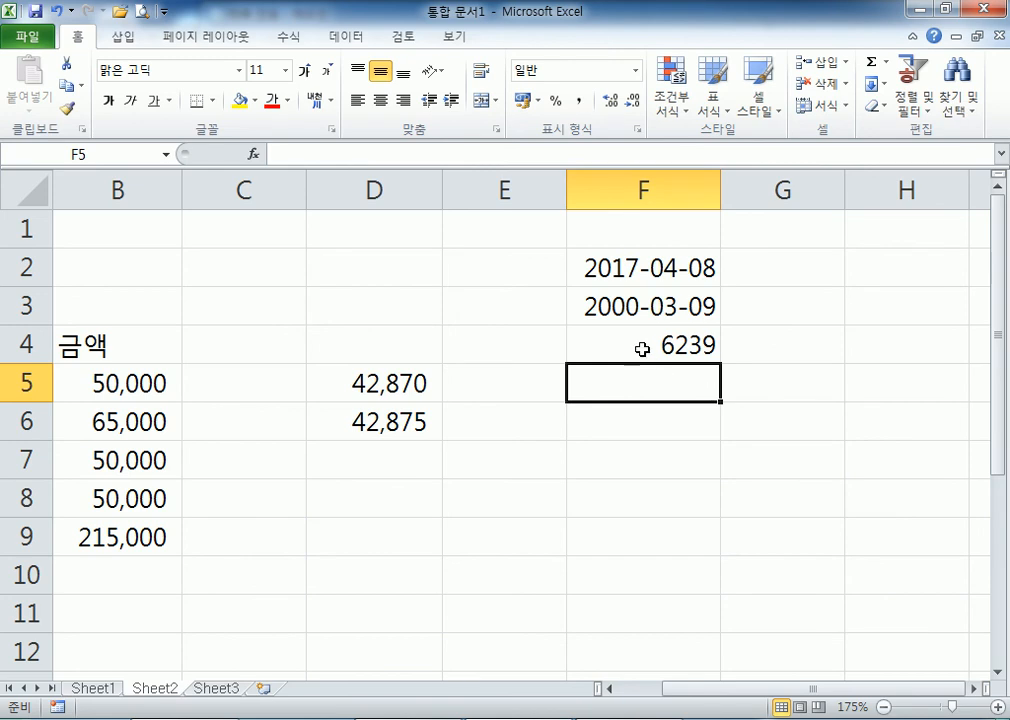
Step: Switch to Notepad to highlight the example date 2017-05-15, and return to Excel to inspect the formula in F4
{"action": "key", "text": "alt+Tab"}
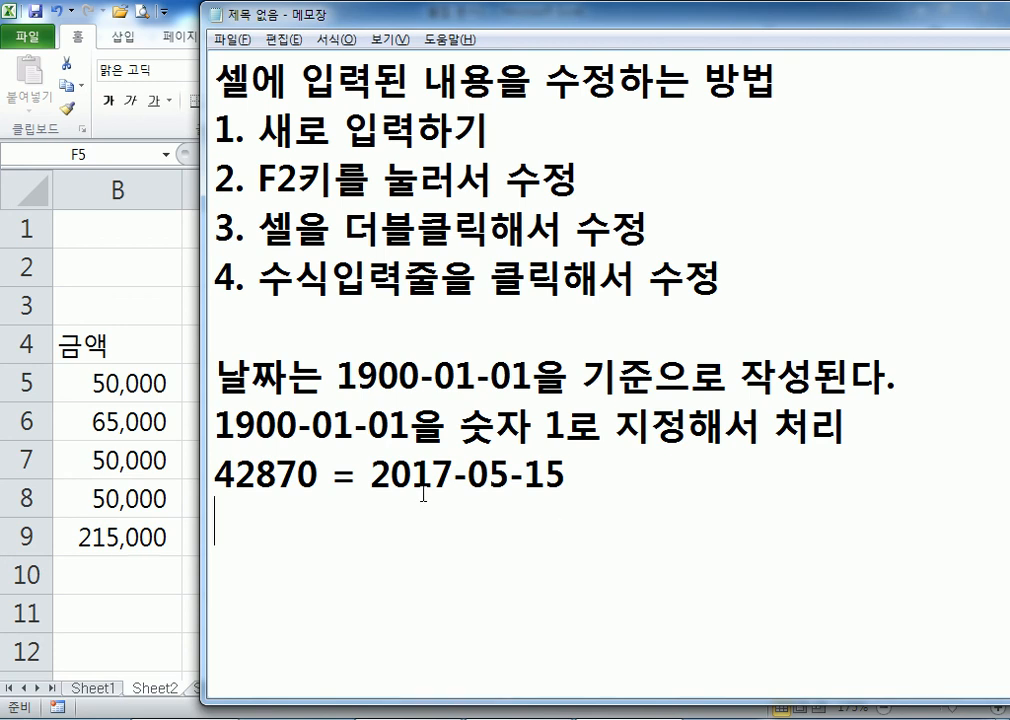
{"action": "left_click_drag", "start_coordinate": [370, 472], "coordinate": [575, 468]}
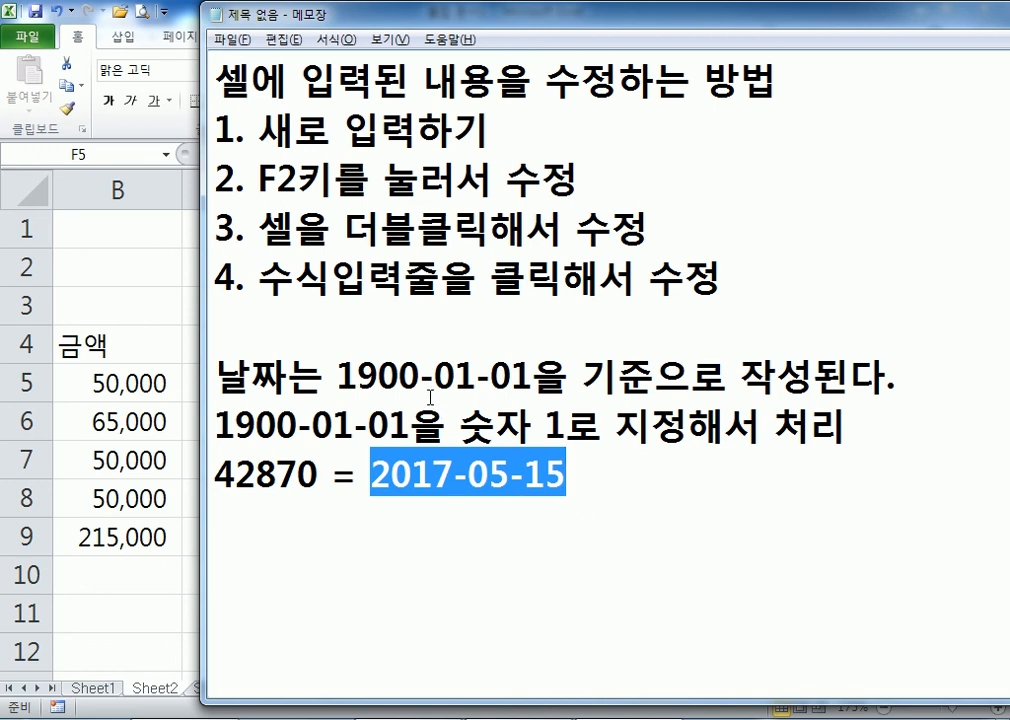
{"action": "key", "text": "alt+Tab"}
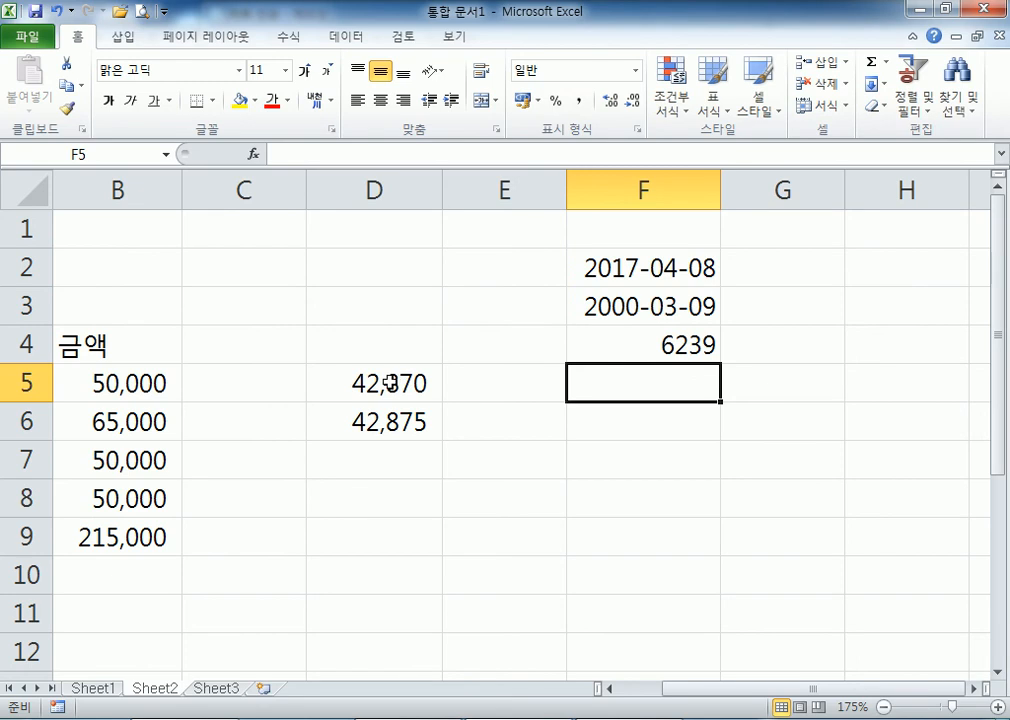
{"action": "left_click", "coordinate": [674, 350]}
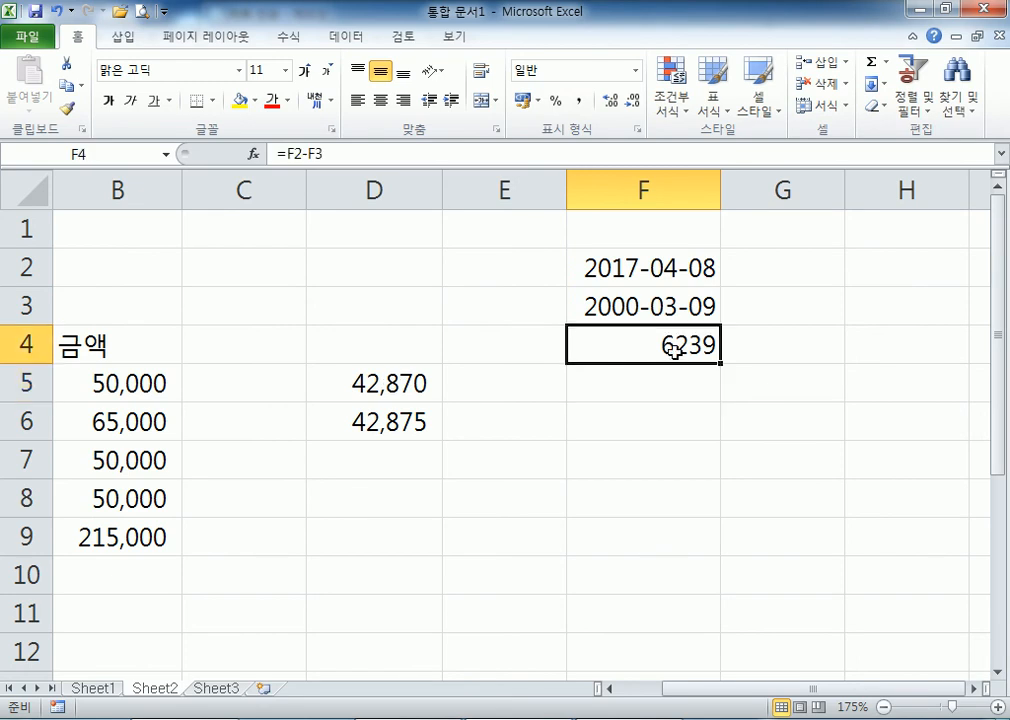
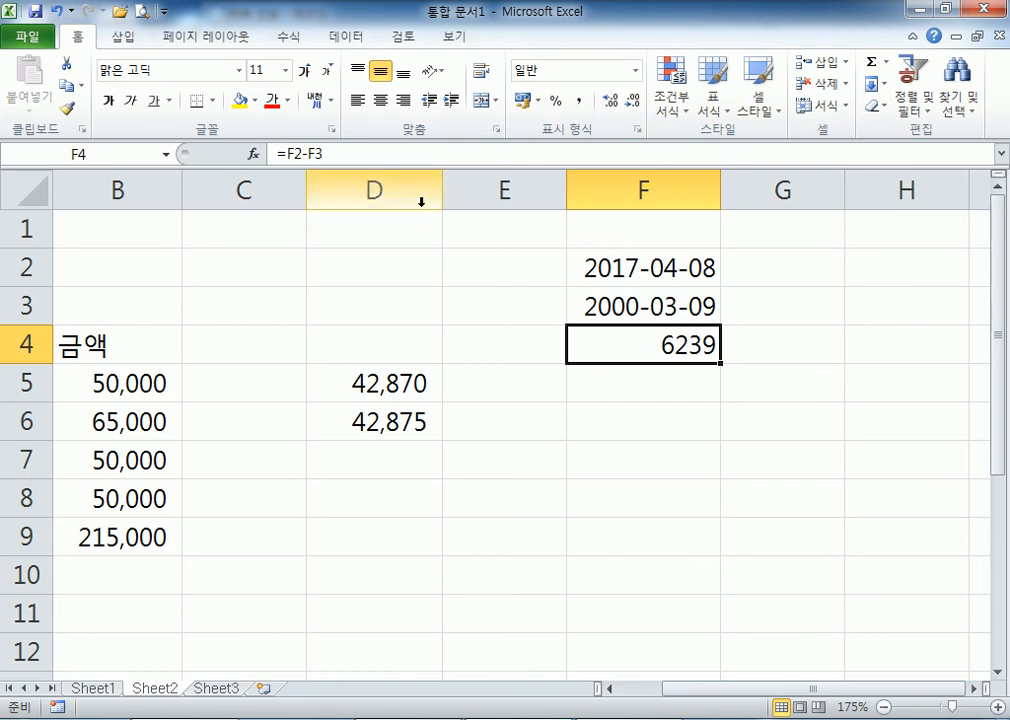
{"action": "left_click", "coordinate": [360, 156]}
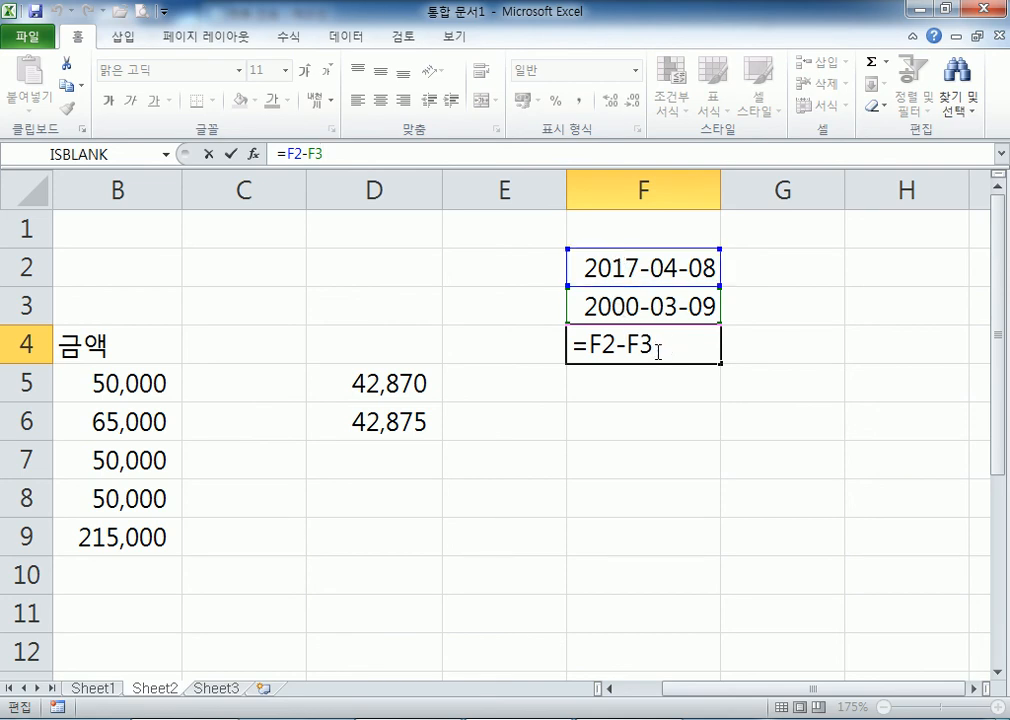
{"action": "key", "text": "ctrl+Return"}
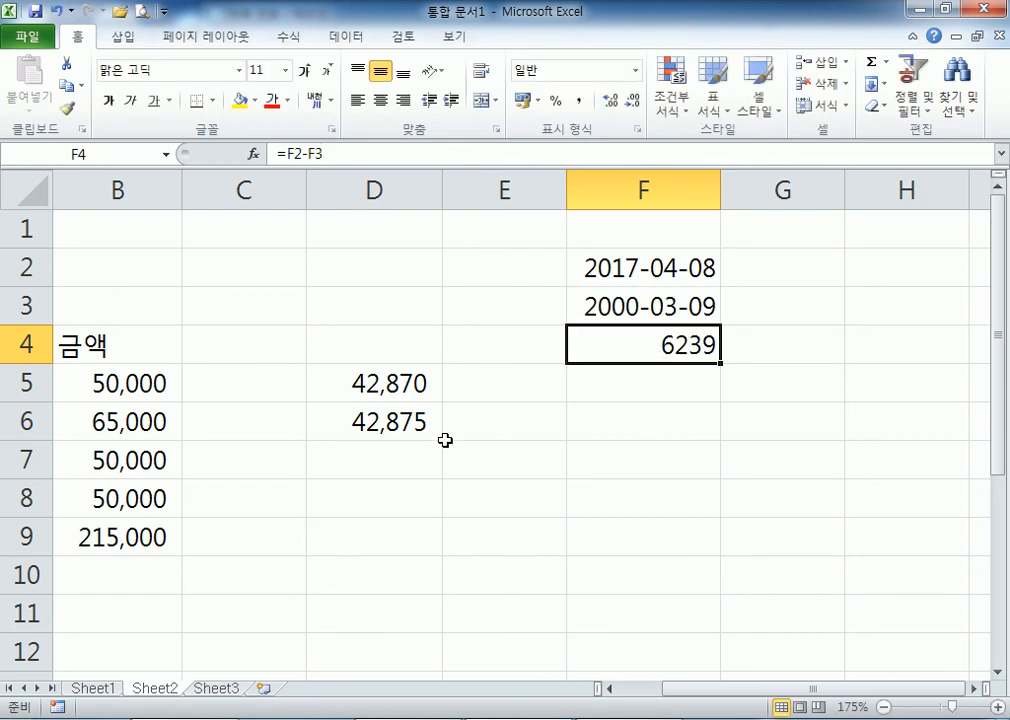
Step: Examine the total formula in cell B9 under the 금액 column, with the date column in view
{"action": "scroll", "coordinate": [320, 462], "scroll_direction": "down", "scroll_amount": 1}
{"action": "left_click", "coordinate": [103, 421]}
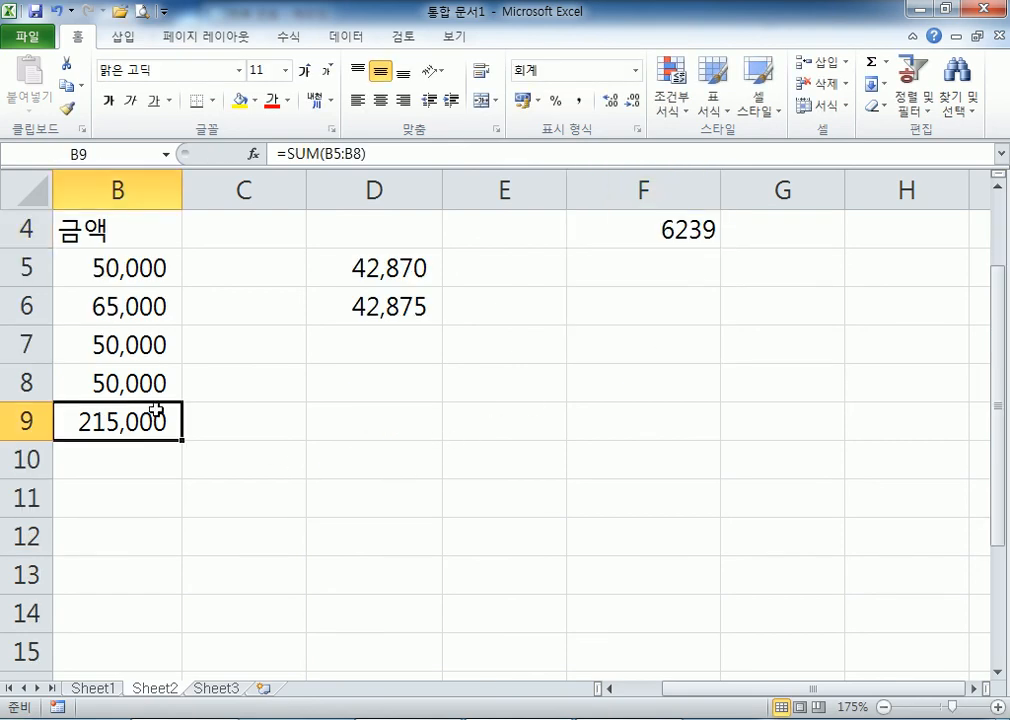
{"action": "key", "text": "Left"}
{"action": "key", "text": "Right"}
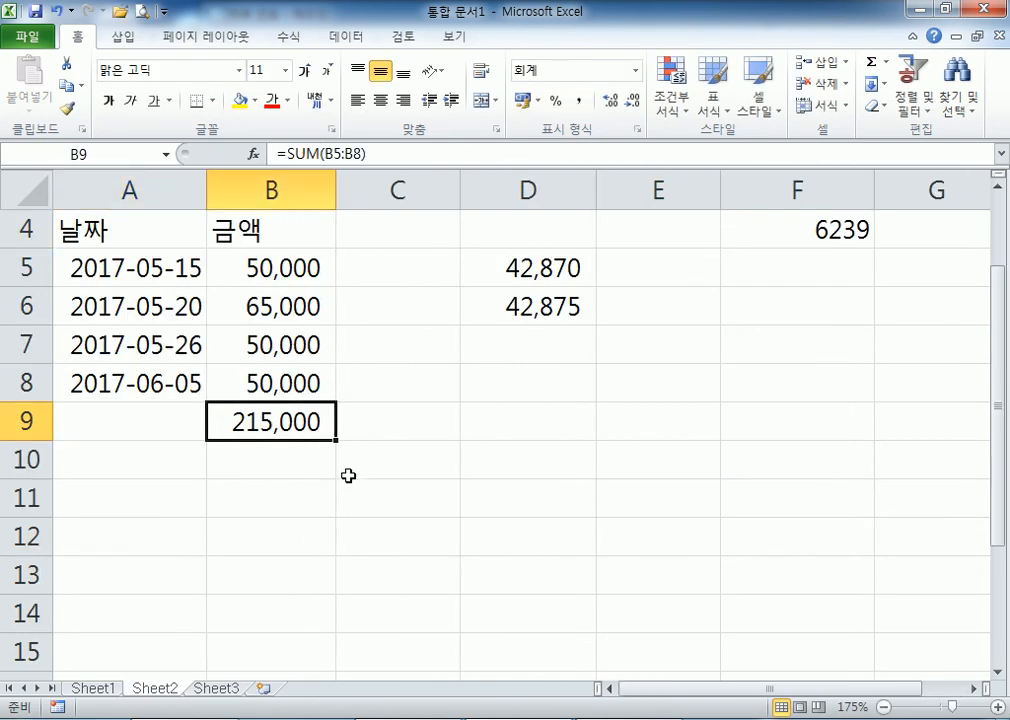
{"action": "key", "text": "Delete"}
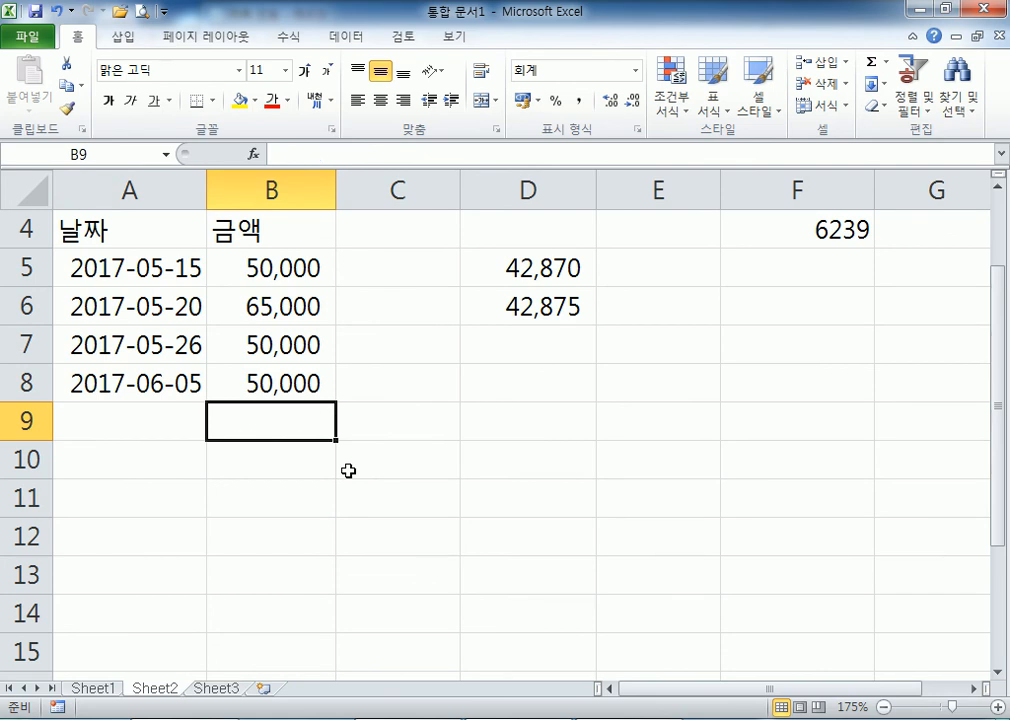
{"action": "type", "text": "="}
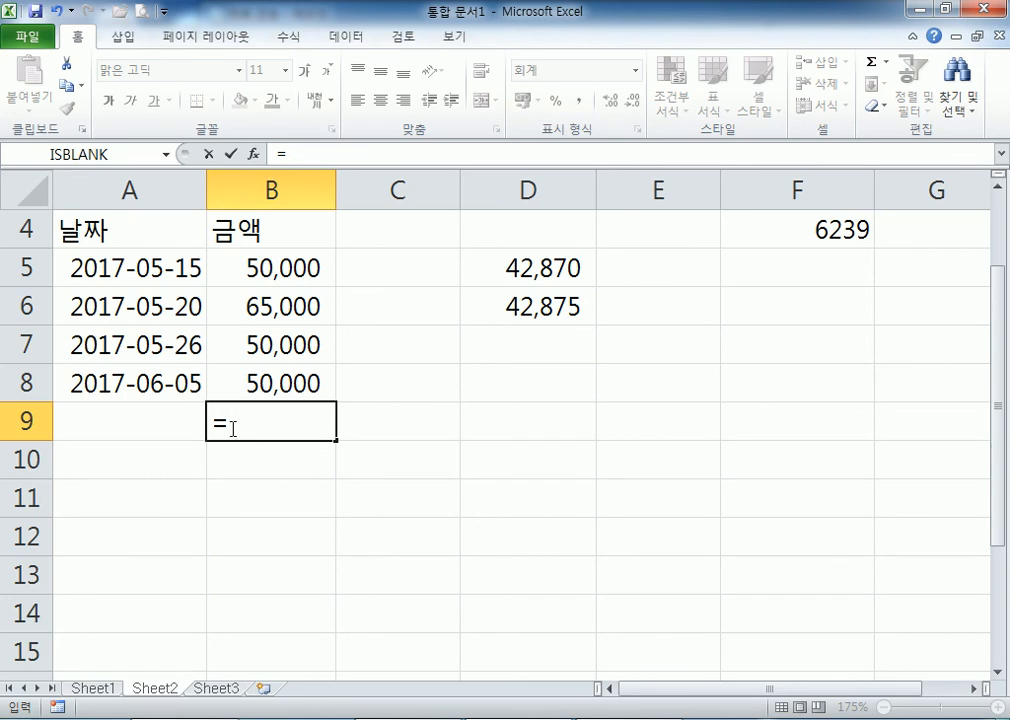
{"action": "key", "text": "Escape"}
{"action": "key", "text": "ctrl+z"}
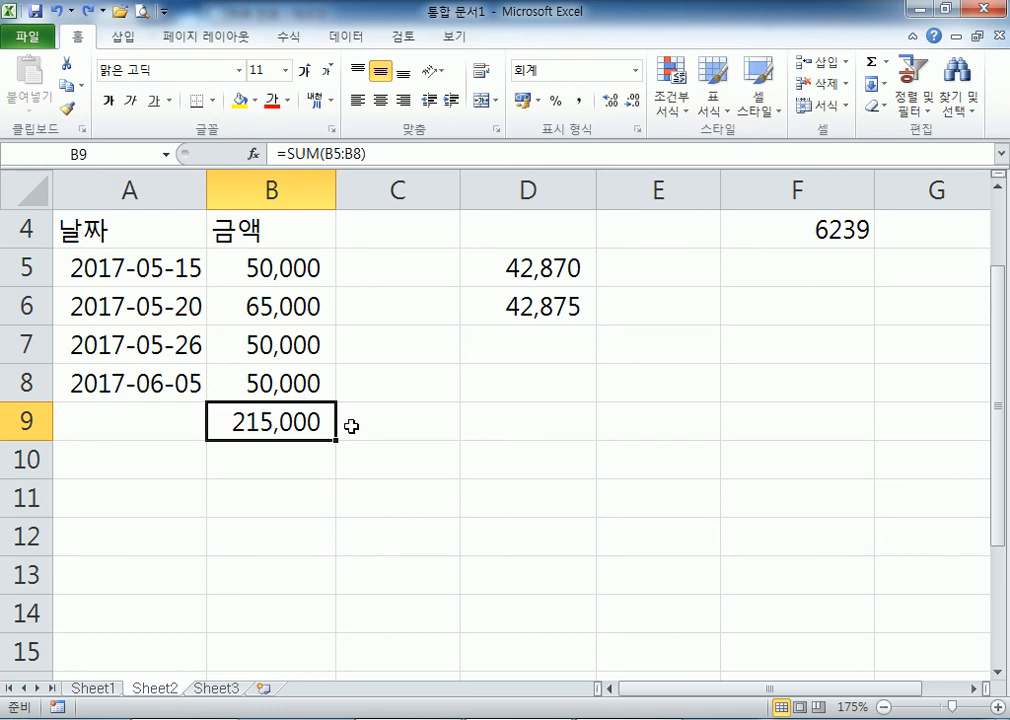
{"action": "key", "text": "Delete"}
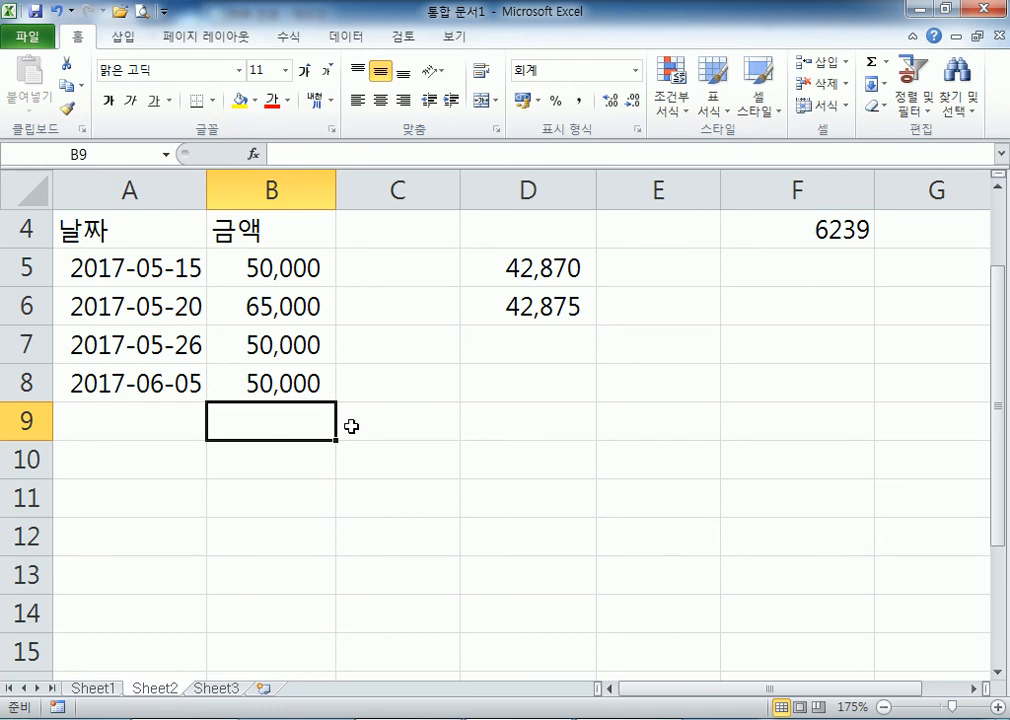
{"action": "key", "text": "ctrl+z"}
Step: Replace the total in cell B9 with the formula =B5+B6+B7+B8 and select the cell to check it
{"action": "type", "text": "="}
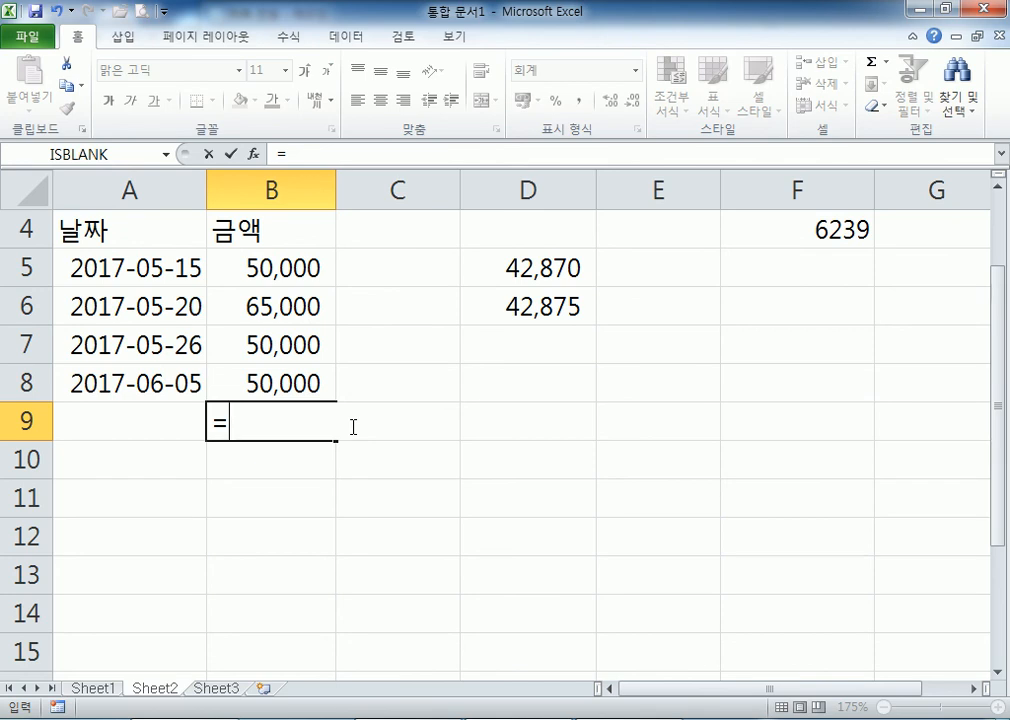
{"action": "left_click", "coordinate": [262, 267]}
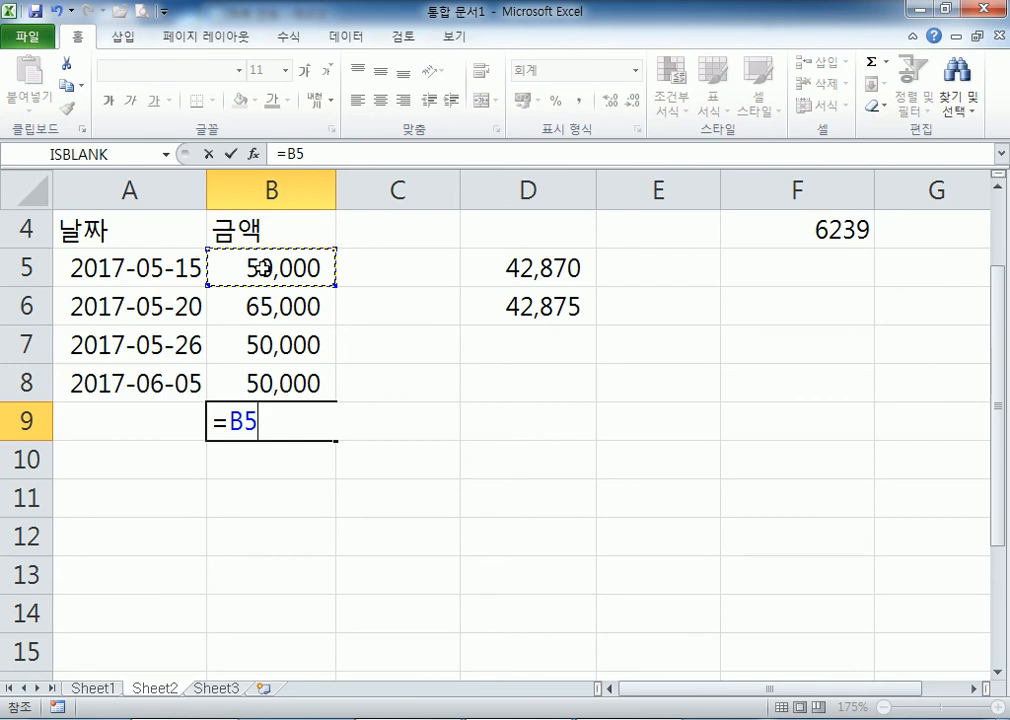
{"action": "type", "text": "+"}
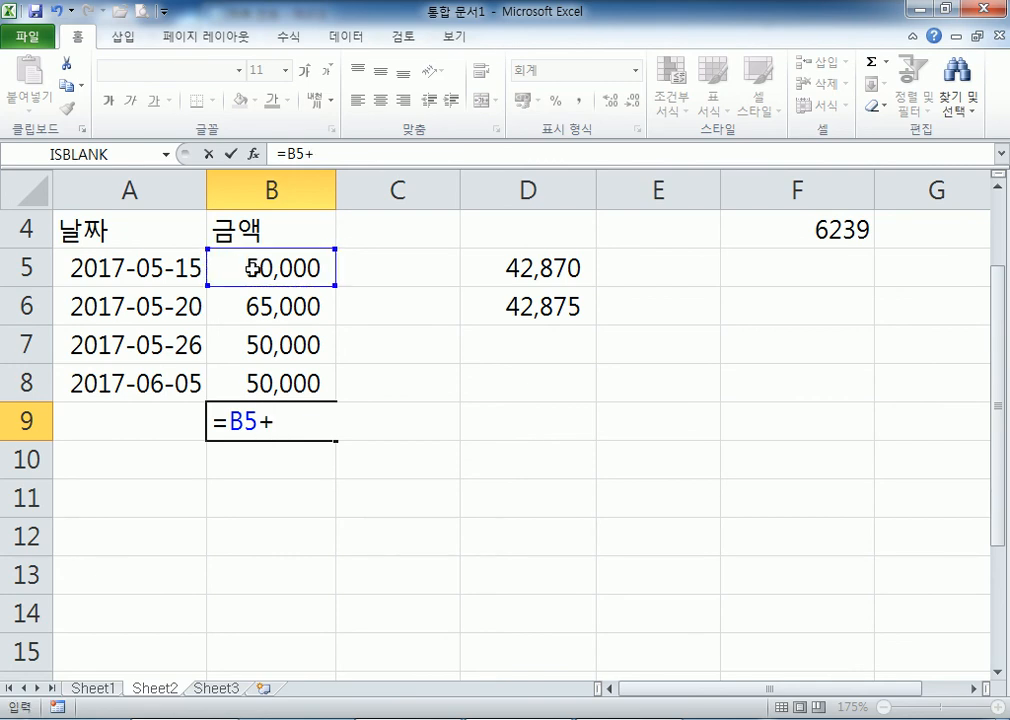
{"action": "left_click", "coordinate": [244, 312]}
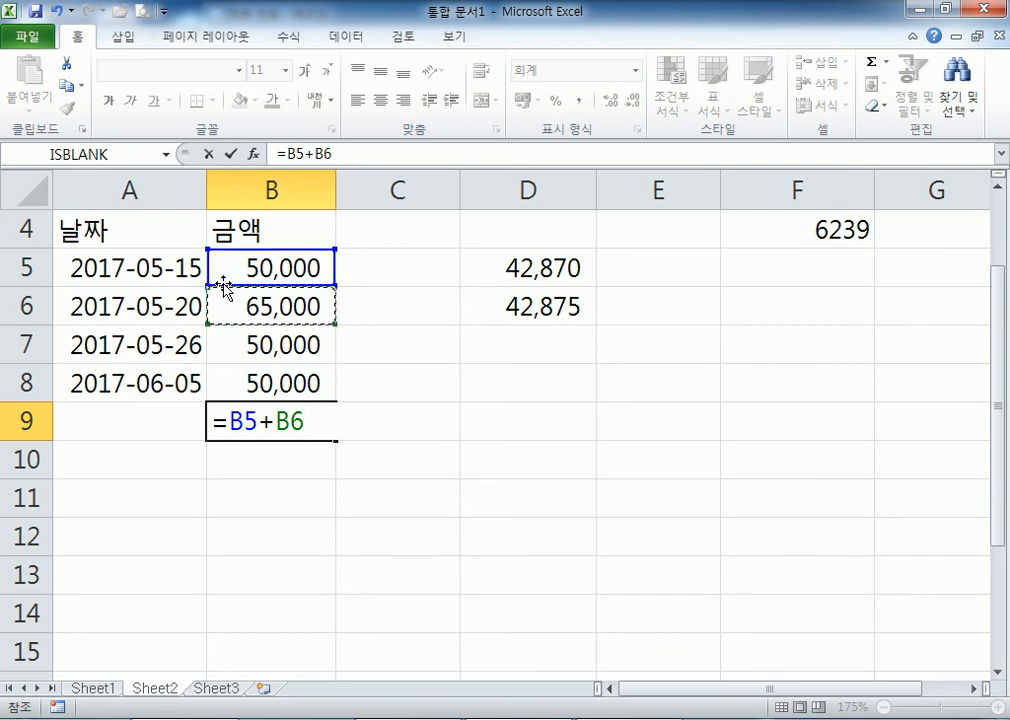
{"action": "type", "text": "+"}
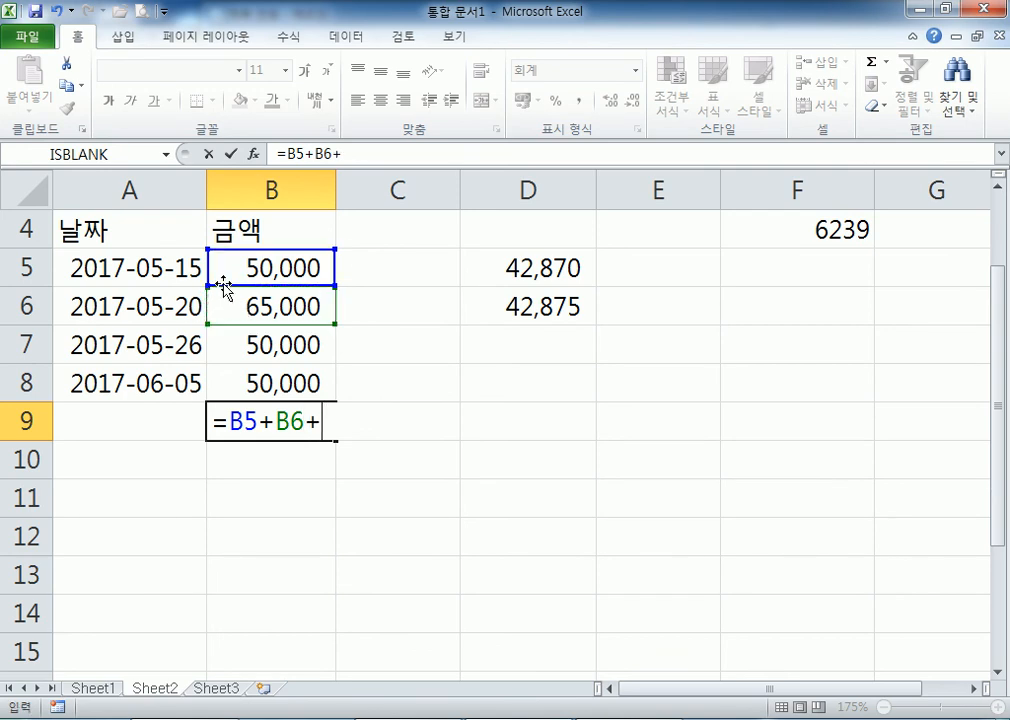
{"action": "left_click", "coordinate": [236, 344]}
{"action": "type", "text": "+"}
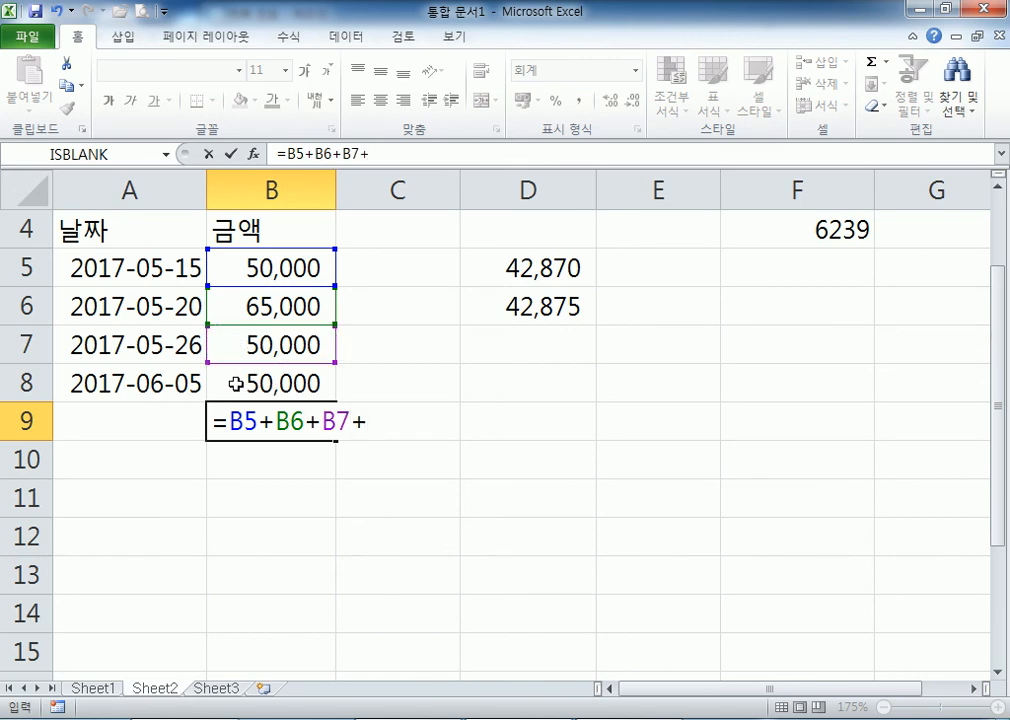
{"action": "left_click", "coordinate": [237, 384]}
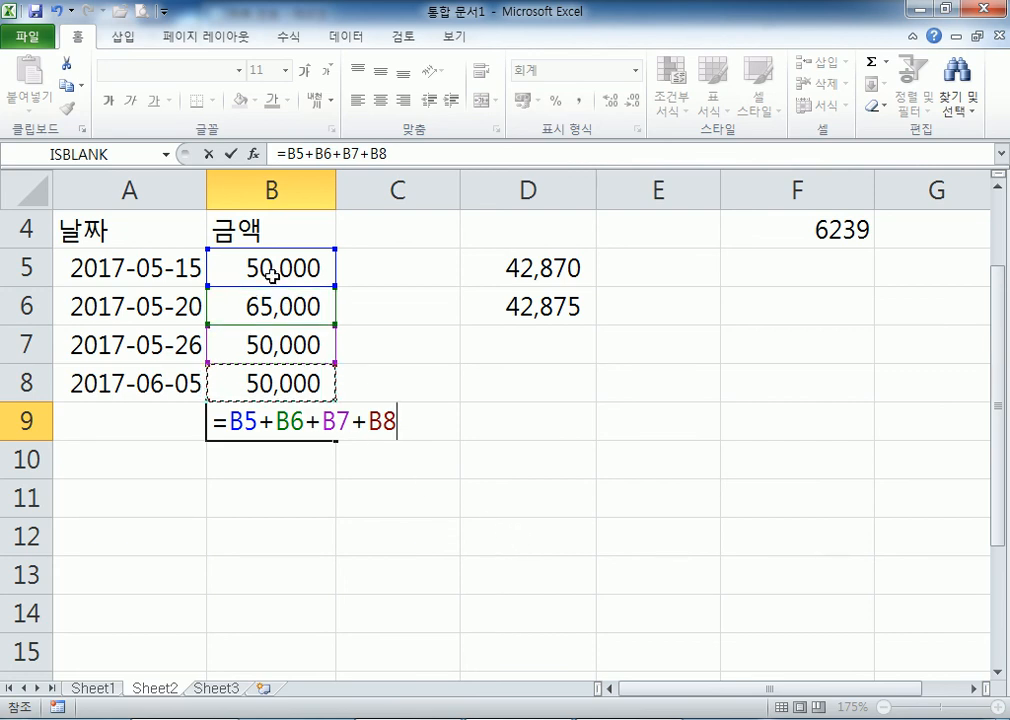
{"action": "left_click", "coordinate": [304, 345]}
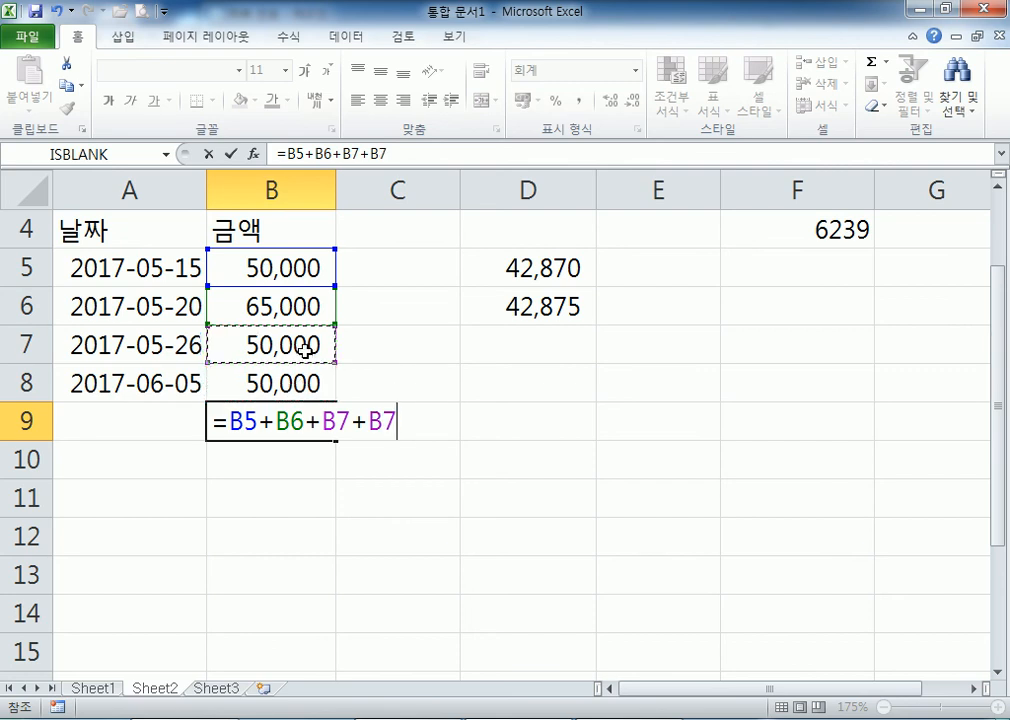
{"action": "left_click", "coordinate": [316, 388]}
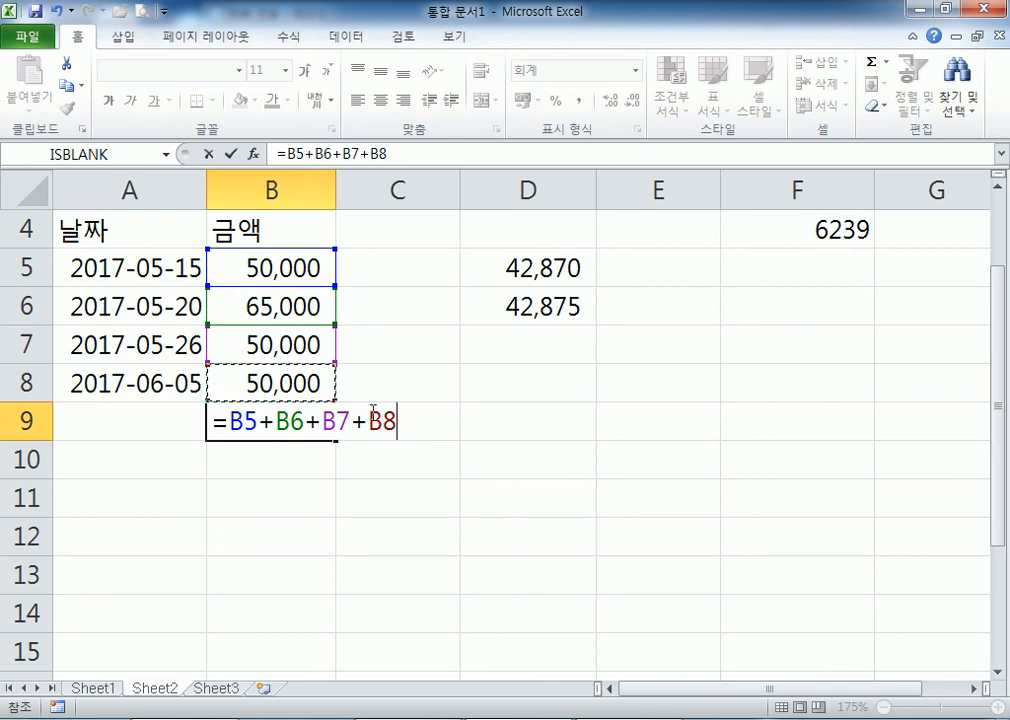
{"action": "key", "text": "Return"}
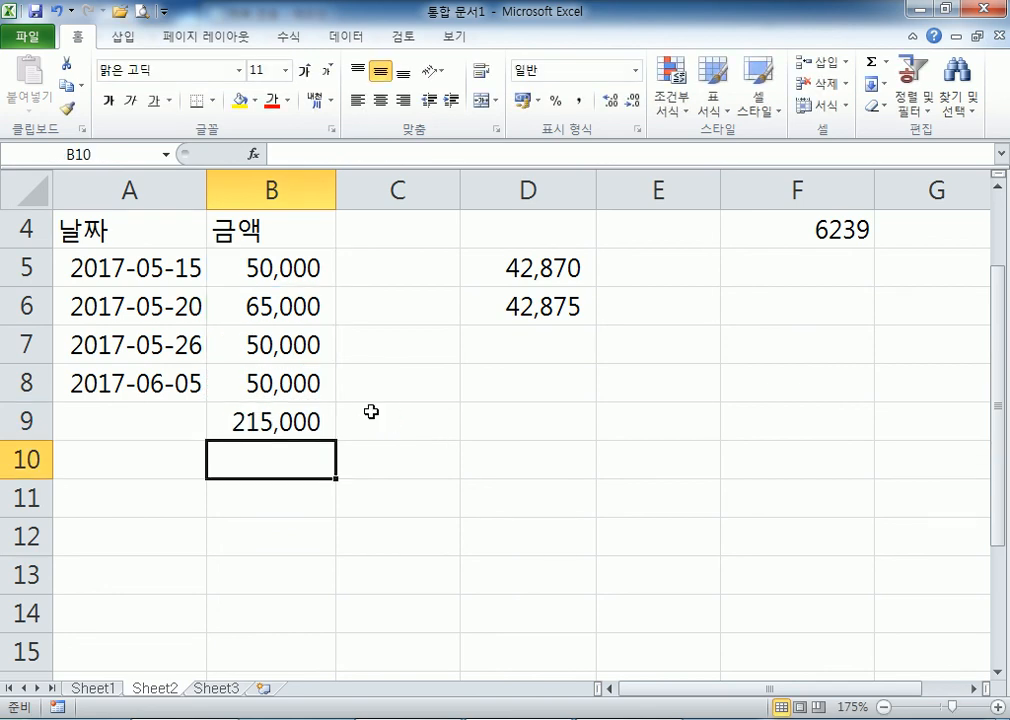
{"action": "left_click", "coordinate": [238, 420]}
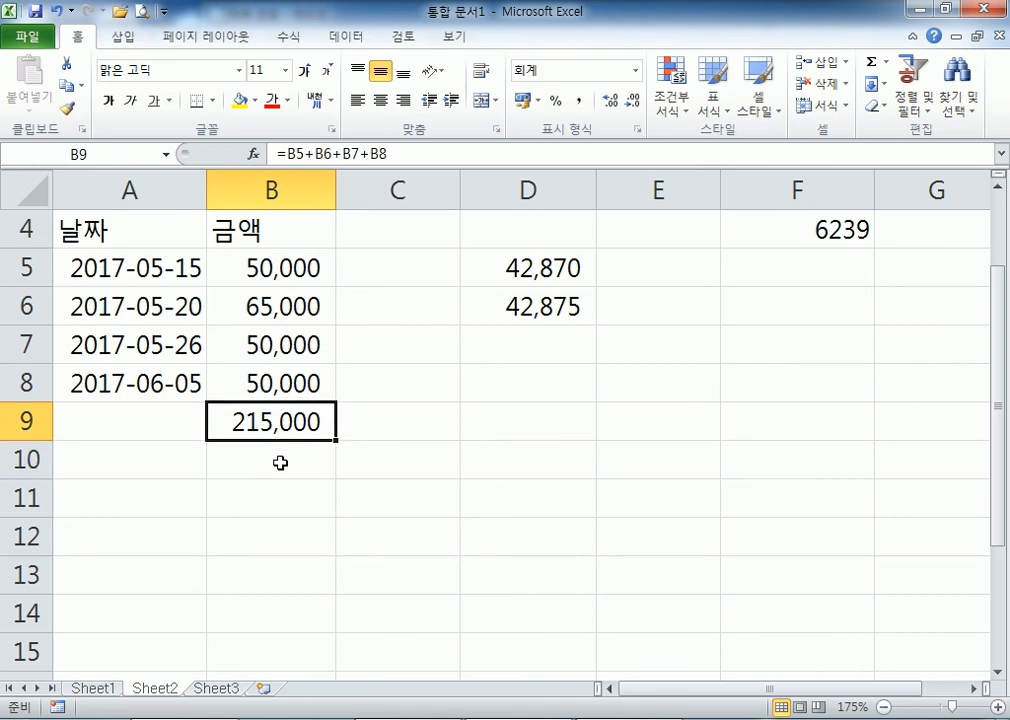
Step: Total the amounts in cell C9 with the formula =SUM(B5:B8)
{"action": "left_click", "coordinate": [388, 422]}
{"action": "type", "text": "="}
{"action": "type", "text": "녀ㅡ"}
{"action": "key", "text": "BackSpace"}
{"action": "key", "text": "BackSpace"}
{"action": "type", "text": "SUM("}
{"action": "left_click_drag", "start_coordinate": [300, 271], "coordinate": [275, 372]}
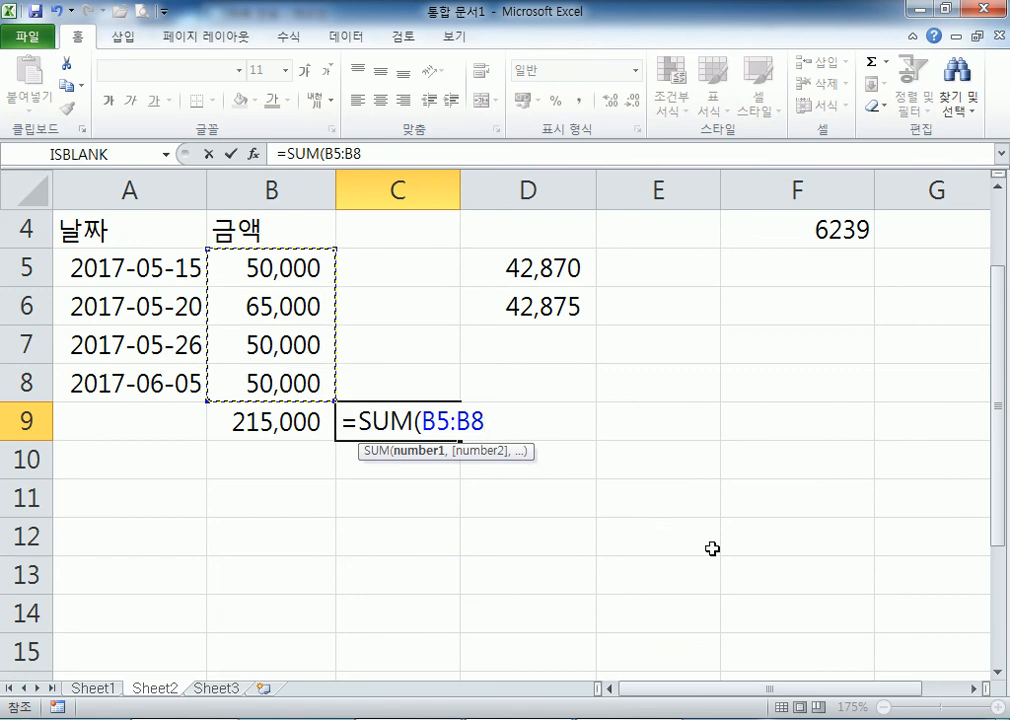
{"action": "type", "text": ")"}
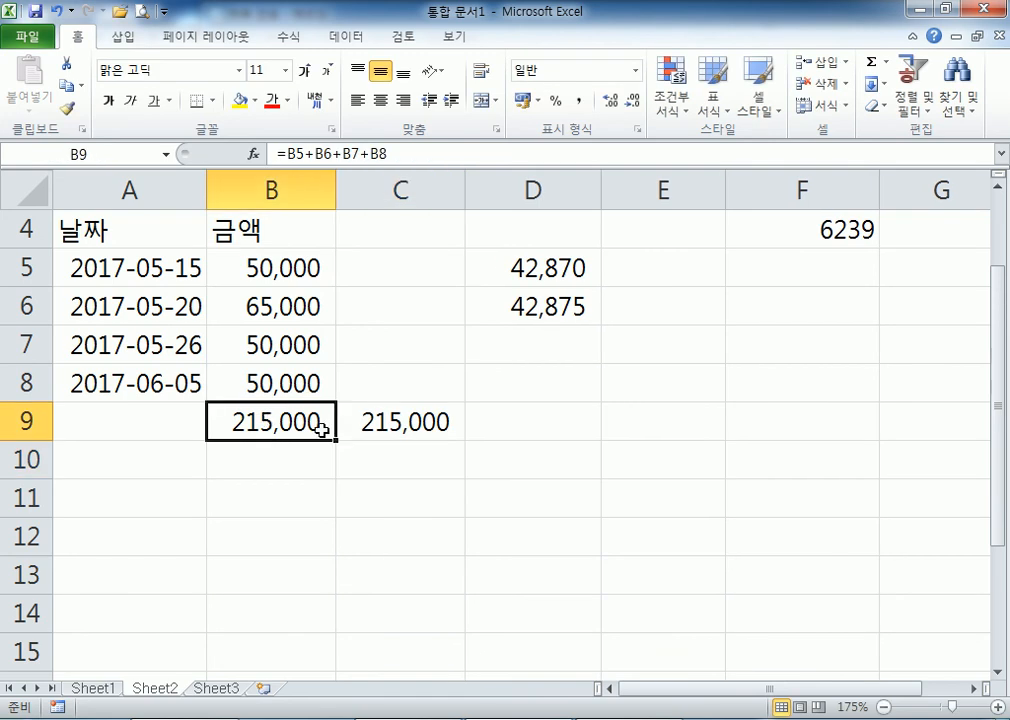
Step: Examine the formulas in cells B9, C9 and F4 to compare cell-by-cell addition, the SUM function and date subtraction
{"action": "key", "text": "F2"}
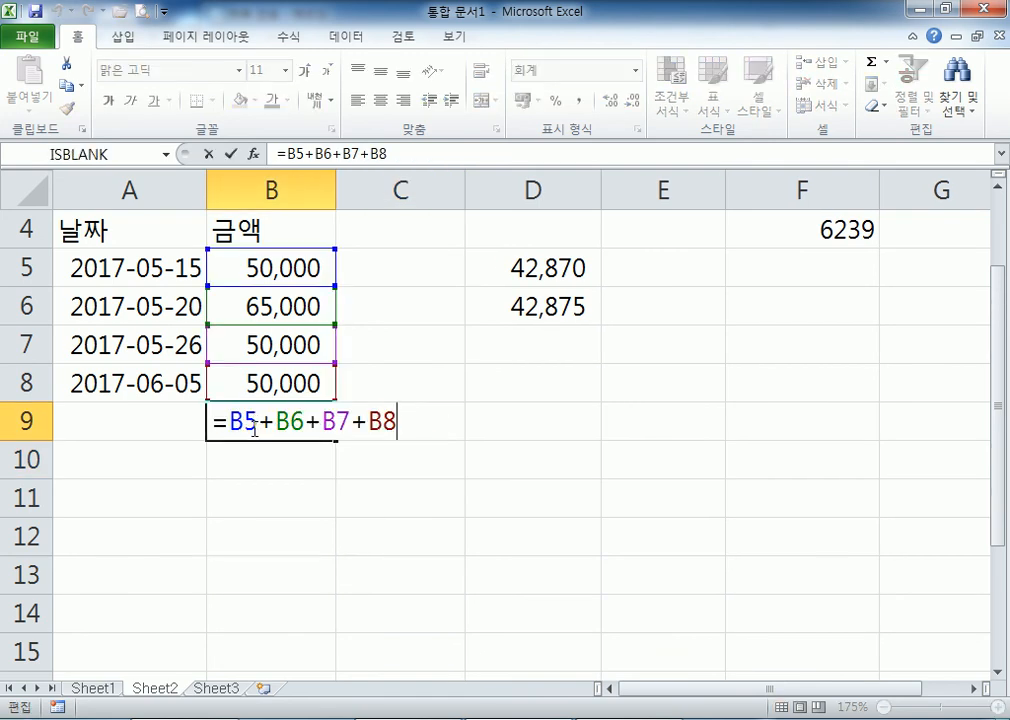
{"action": "key", "text": "Escape"}
{"action": "double_click", "coordinate": [383, 421]}
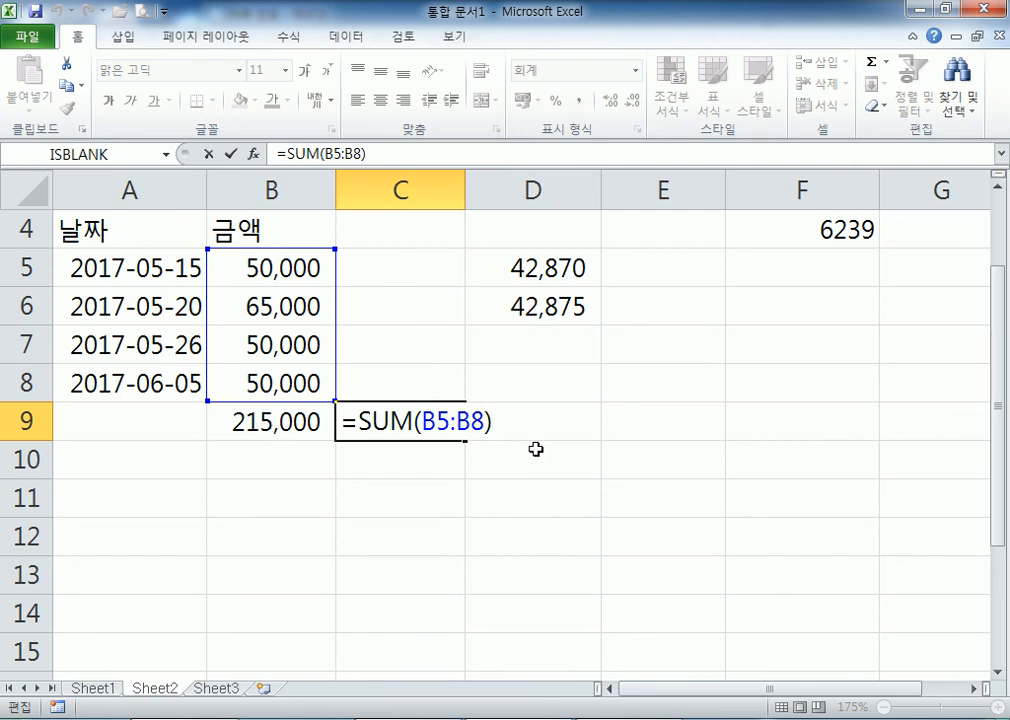
{"action": "key", "text": "ctrl+Return"}
{"action": "scroll", "coordinate": [672, 305], "scroll_direction": "up", "scroll_amount": 1}
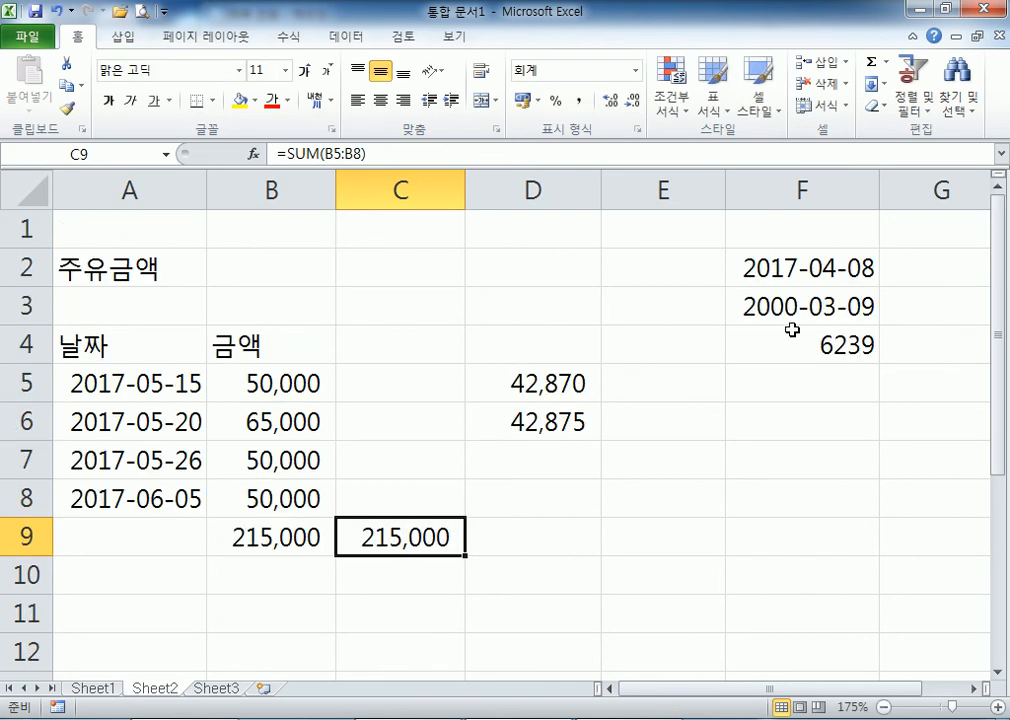
{"action": "left_click", "coordinate": [789, 339]}
{"action": "double_click", "coordinate": [813, 330]}
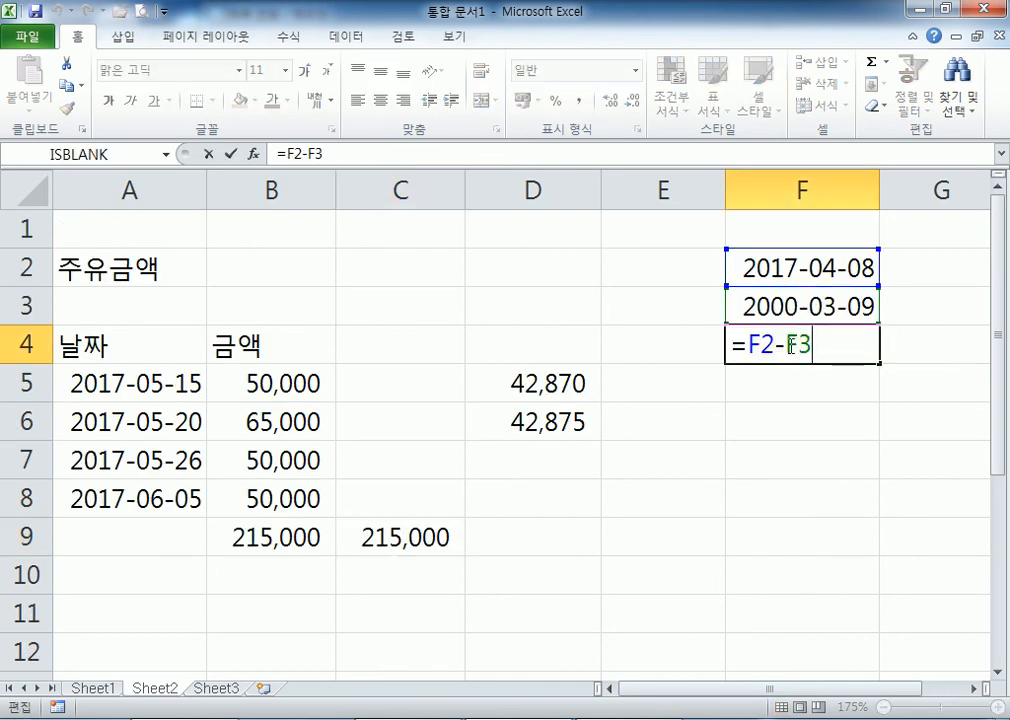
{"action": "key", "text": "ctrl+Return"}
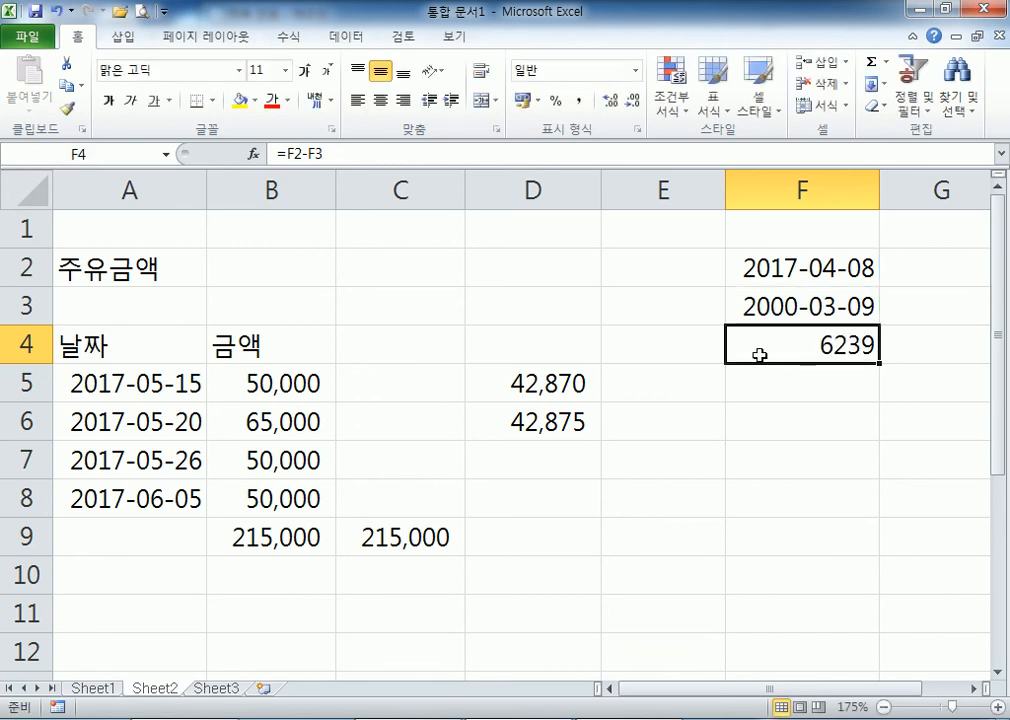
{"action": "double_click", "coordinate": [300, 545]}
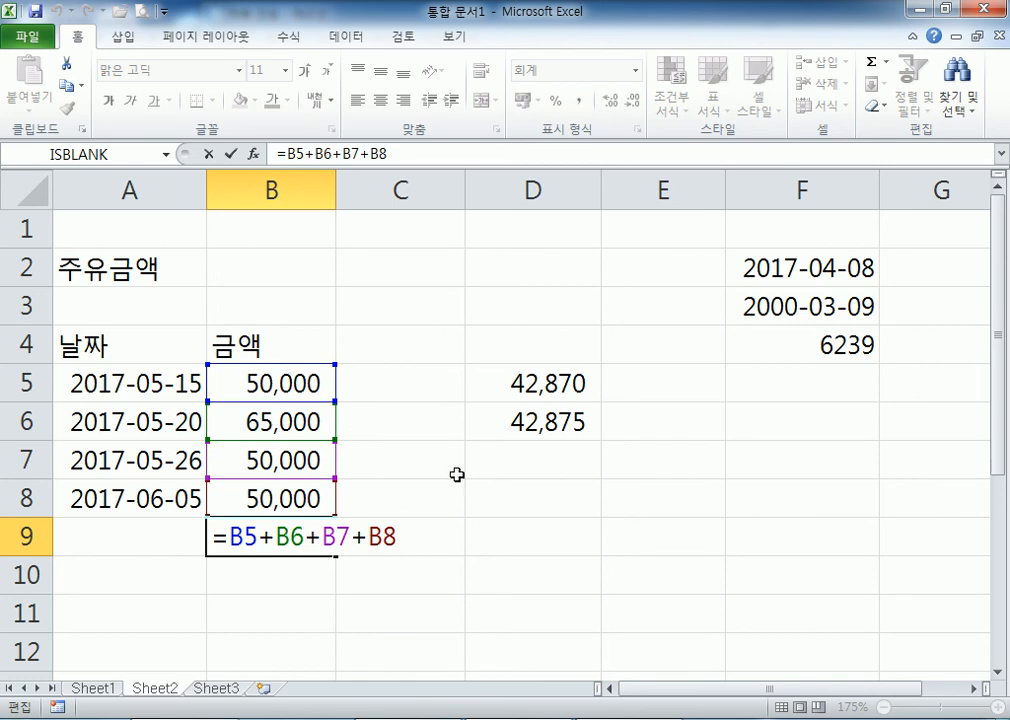
{"action": "key", "text": "ctrl+Return"}
{"action": "scroll", "coordinate": [428, 397], "scroll_direction": "down", "scroll_amount": 3}
{"action": "left_click_drag", "start_coordinate": [428, 397], "coordinate": [766, 589]}
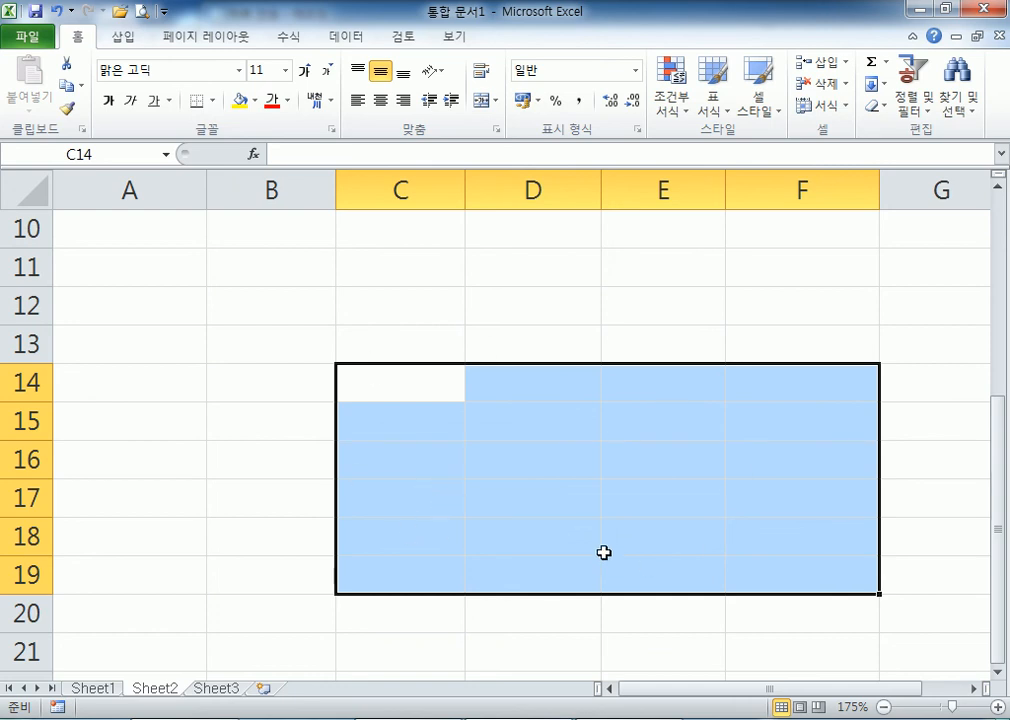
{"action": "scroll", "coordinate": [307, 428], "scroll_direction": "up", "scroll_amount": 2}
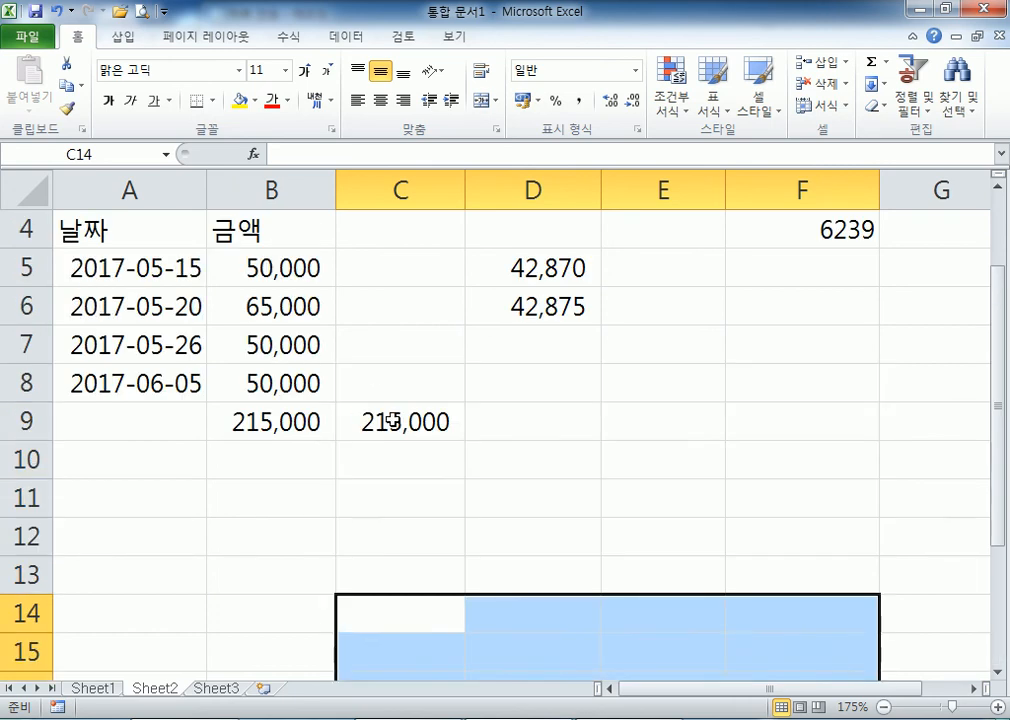
{"action": "double_click", "coordinate": [367, 420]}
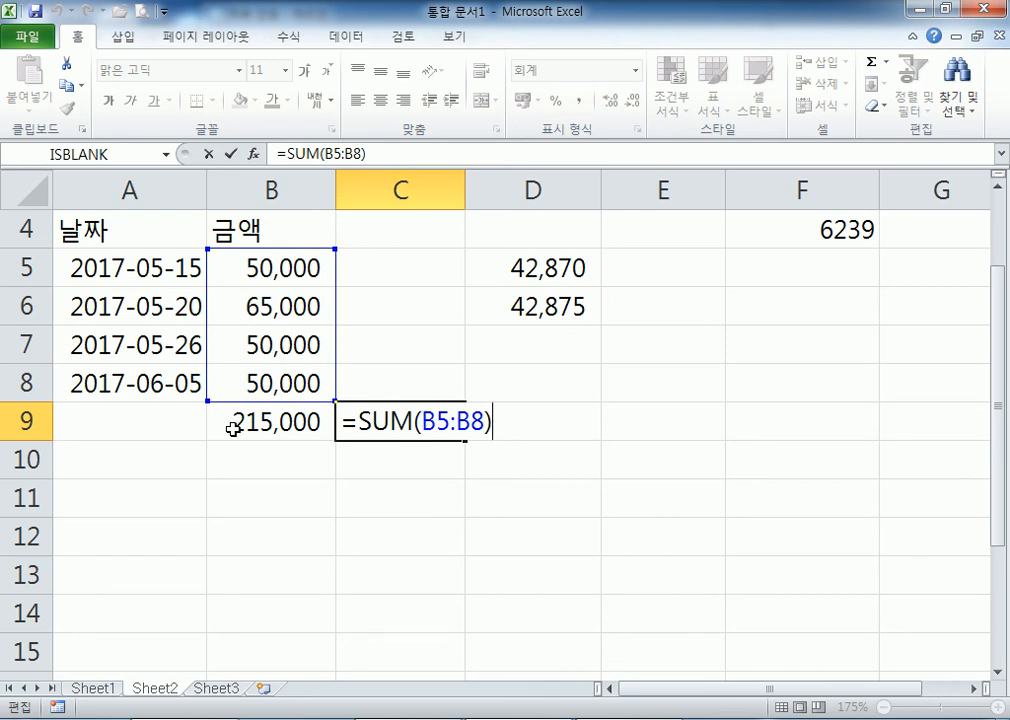
{"action": "key", "text": "ctrl+Return"}
Step: Switch to Notepad and add the heading 연산자 below the date notes, leaving a blank line between them
{"action": "key", "text": "alt+Tab"}
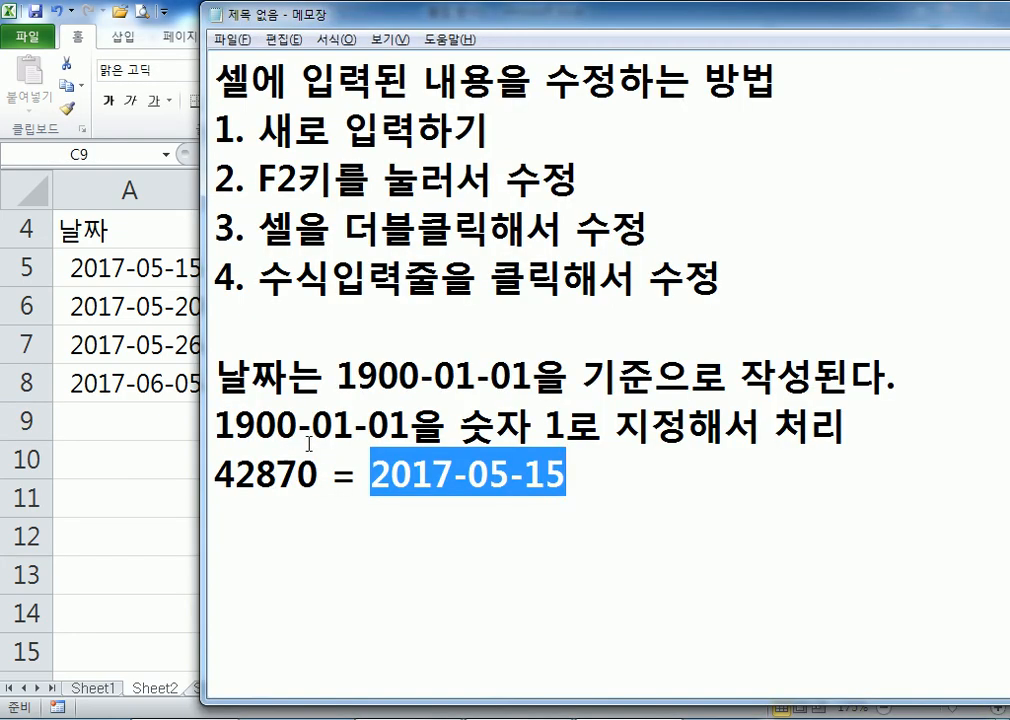
{"action": "left_click", "coordinate": [369, 532]}
{"action": "key", "text": "Return"}
{"action": "key", "text": "Return"}
{"action": "key", "text": "Return"}
{"action": "key", "text": "Return"}
{"action": "key", "text": "Return"}
{"action": "key", "text": "Return"}
{"action": "key", "text": "Return"}
{"action": "key", "text": "Return"}
{"action": "key", "text": "Return"}
{"action": "key", "text": "Return"}
{"action": "key", "text": "Return"}
{"action": "key", "text": "Return"}
{"action": "key", "text": "ctrl+z"}
{"action": "type", "text": "연산자"}
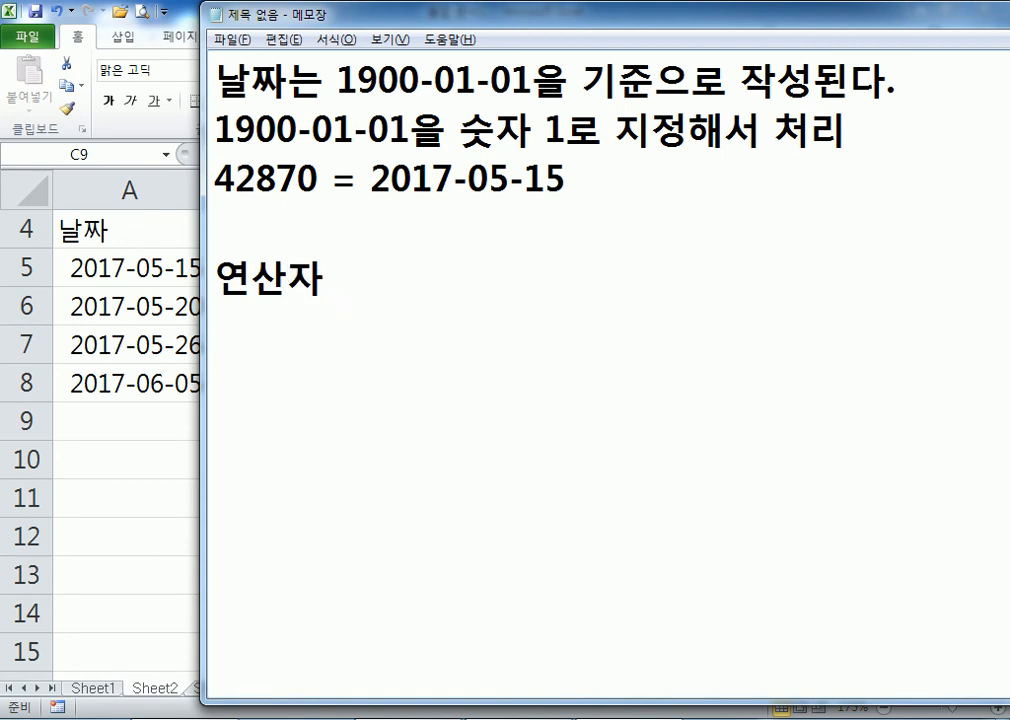
Step: List * 산술연산자, * 관계연산자 and * 결합연산자 on separate lines under the 연산자 heading
{"action": "key", "text": "Return"}
{"action": "type", "text": "* 산ㅅ"}
{"action": "type", "text": "술연산자"}
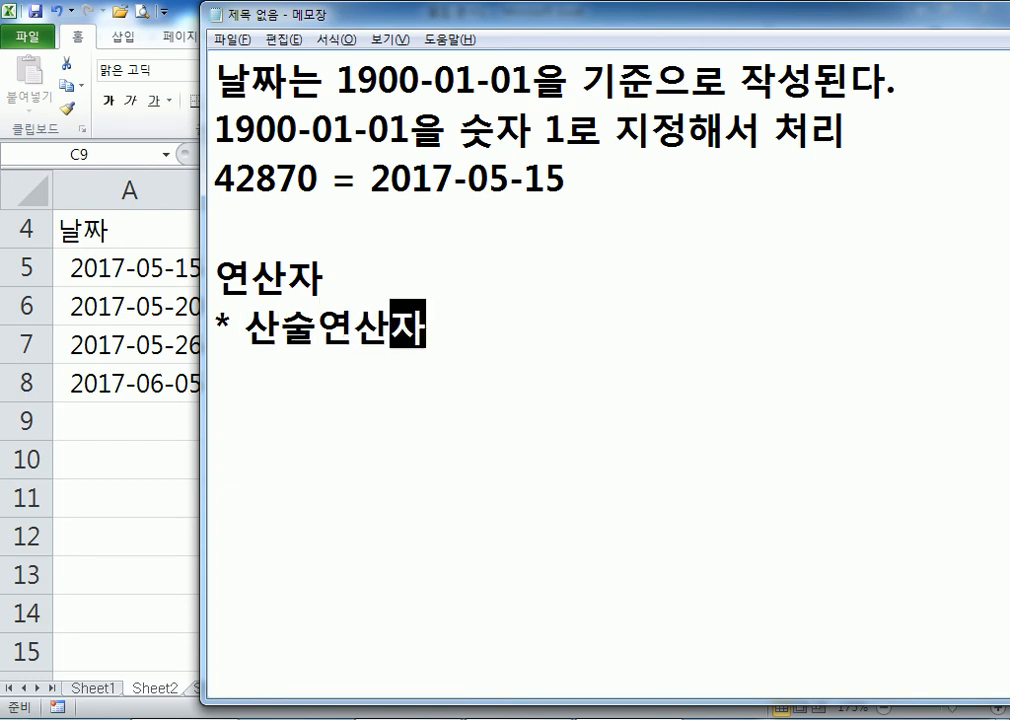
{"action": "key", "text": "Return"}
{"action": "type", "text": "* "}
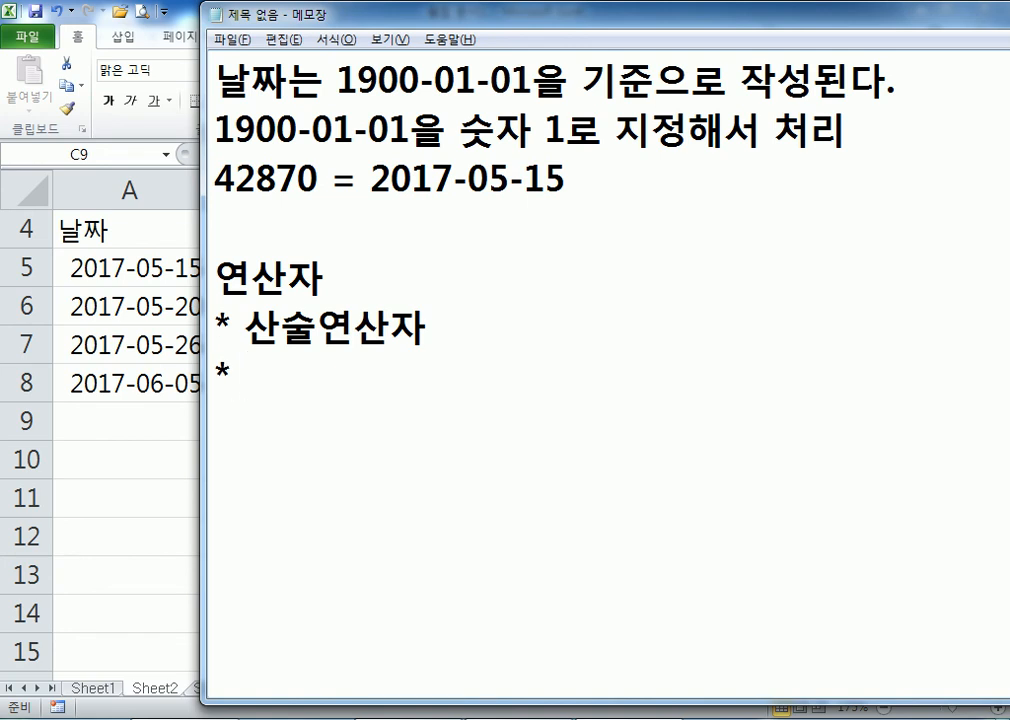
{"action": "type", "text": "관"}
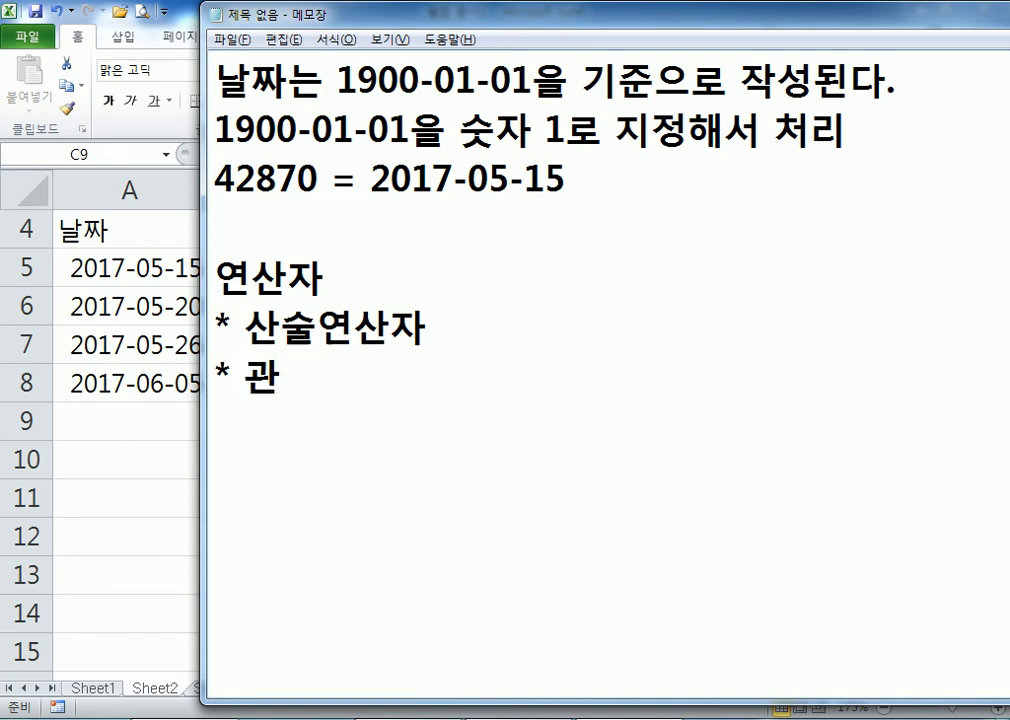
{"action": "type", "text": "계연사ㄴ자"}
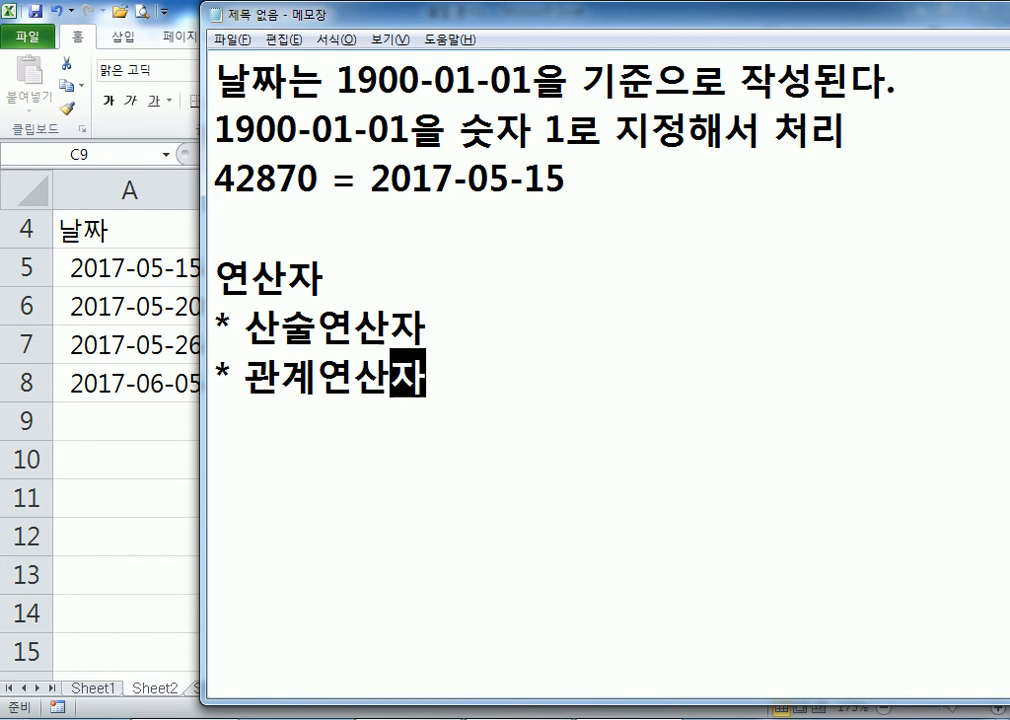
{"action": "key", "text": "Return"}
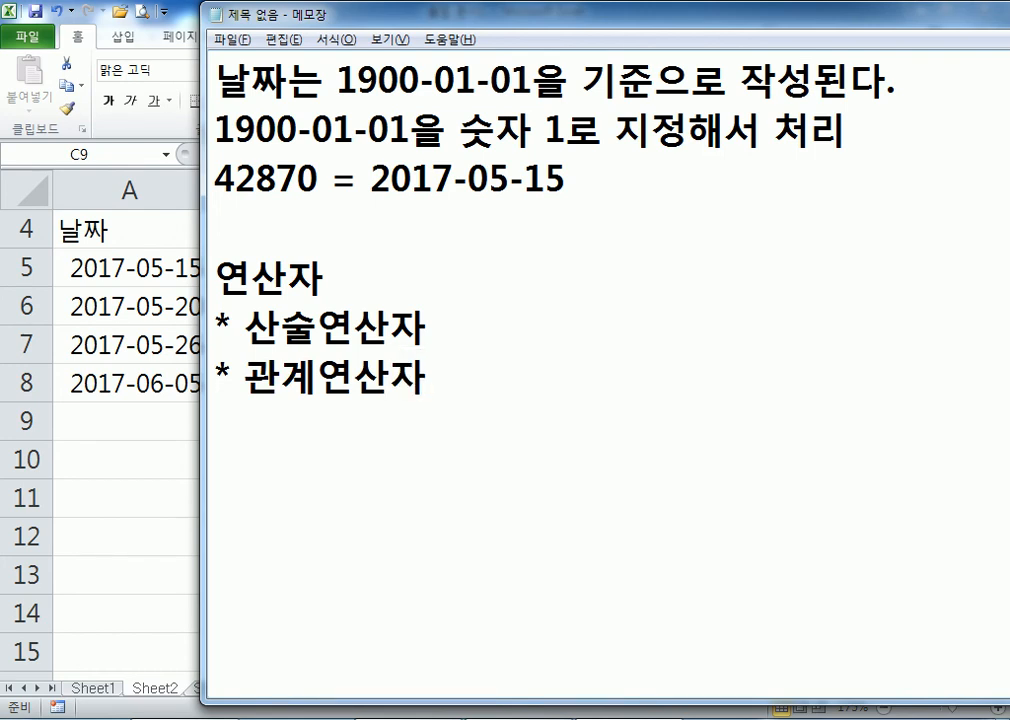
{"action": "type", "text": "* 결합연산자"}
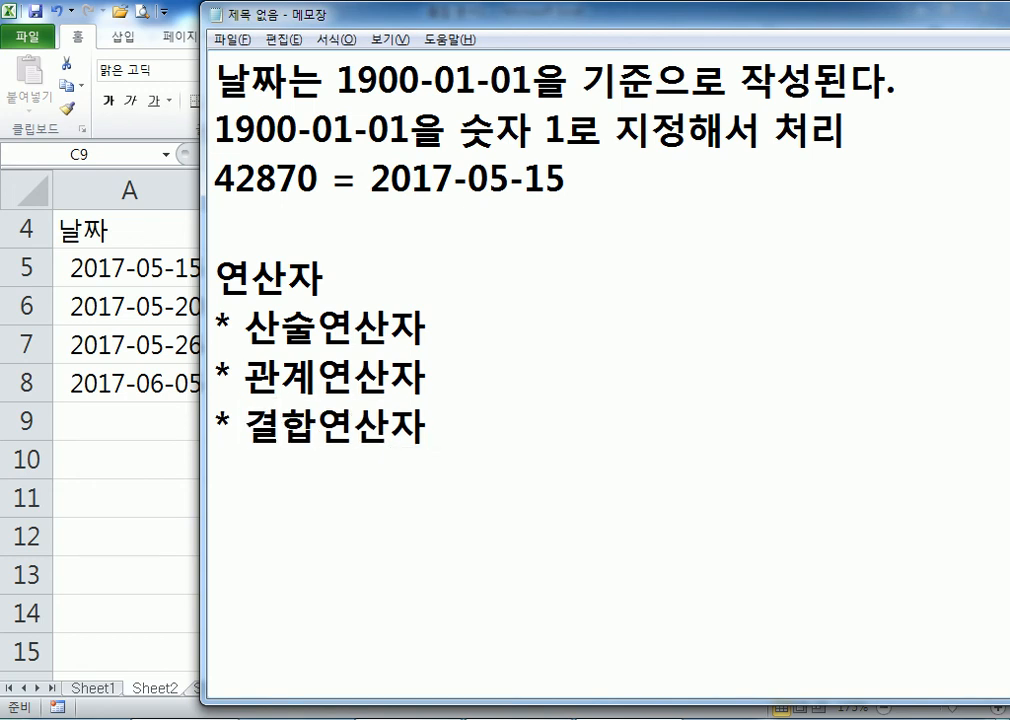
Step: Maximize the Notepad window and add a colon and the operators + - * / % ^ after 산술연산자
{"action": "key", "text": "Up"}
{"action": "key", "text": "Up"}
{"action": "left_click_drag", "start_coordinate": [203, 198], "coordinate": [121, 202]}
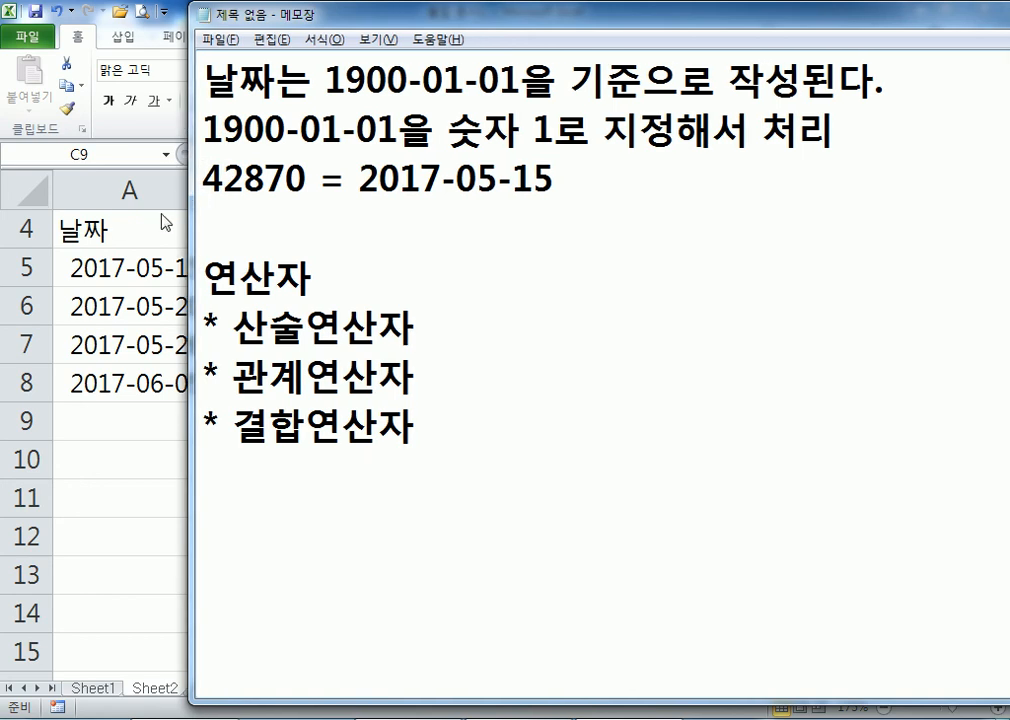
{"action": "left_click_drag", "start_coordinate": [406, 27], "coordinate": [252, 0]}
{"action": "type", "text": ":  + -"}
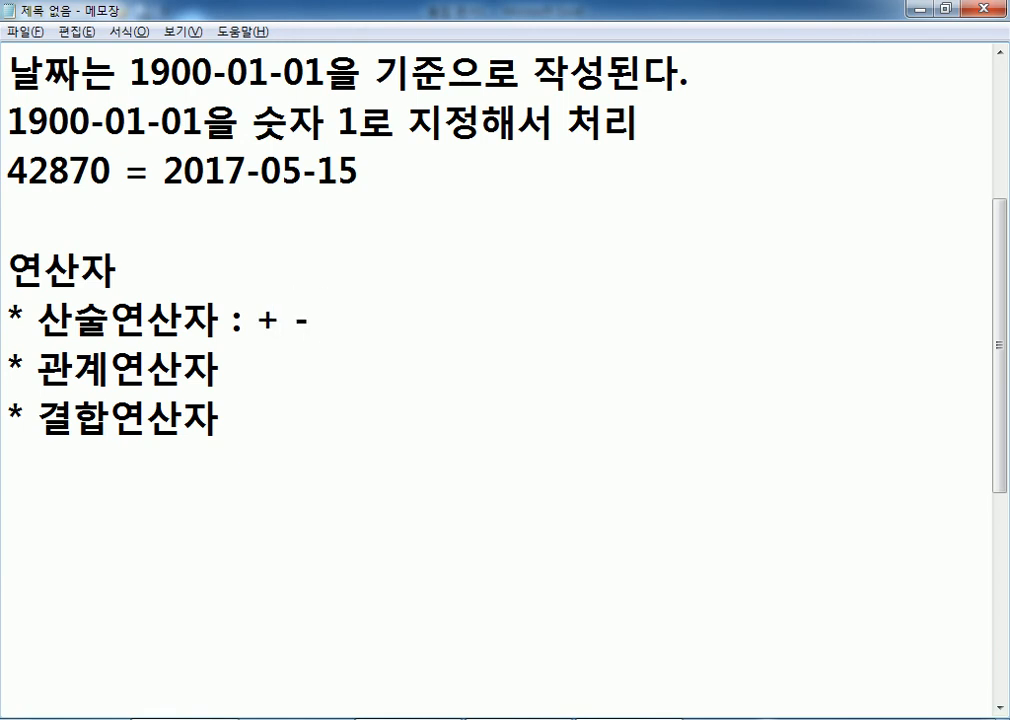
{"action": "type", "text": " * / % "}
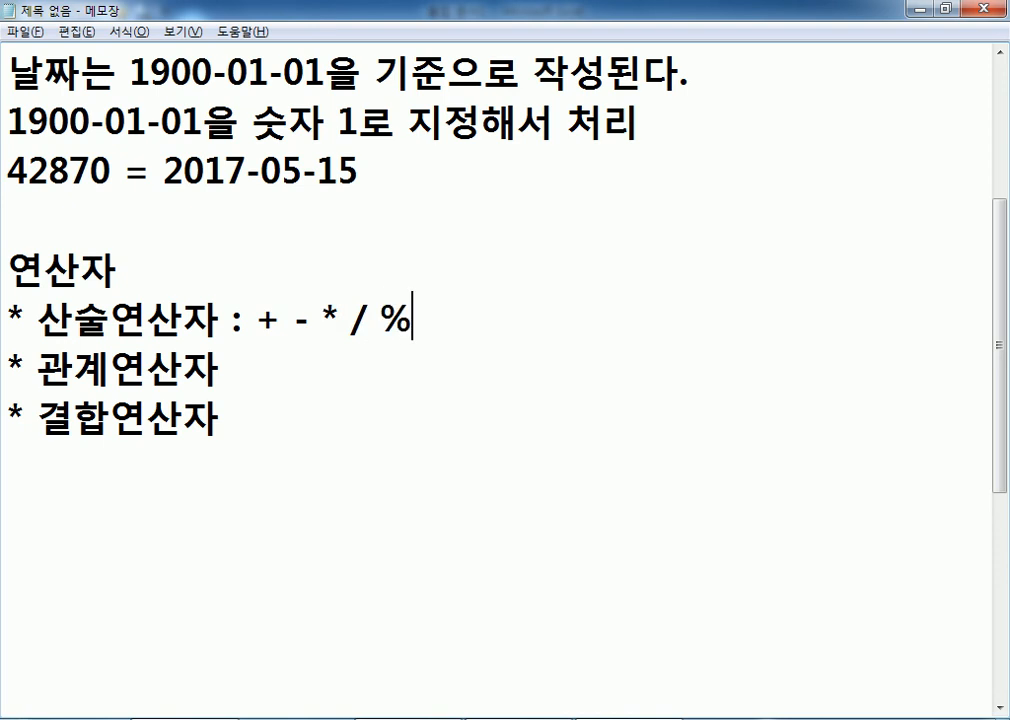
{"action": "type", "text": "^"}
Step: Replace the colon after 산술연산자 with an opening parenthesis and add one after 관계연산자 and 결합연산자 too
{"action": "key", "text": "Left"}
{"action": "key", "text": "Left"}
{"action": "key", "text": "Left"}
{"action": "key", "text": "Left"}
{"action": "key", "text": "Left"}
{"action": "key", "text": "Left"}
{"action": "key", "text": "Left"}
{"action": "key", "text": "Left"}
{"action": "key", "text": "Left"}
{"action": "key", "text": "Left"}
{"action": "key", "text": "Left"}
{"action": "key", "text": "Left"}
{"action": "key", "text": "Left"}
{"action": "key", "text": "Left"}
{"action": "key", "text": "Delete"}
{"action": "key", "text": "Delete"}
{"action": "key", "text": "Delete"}
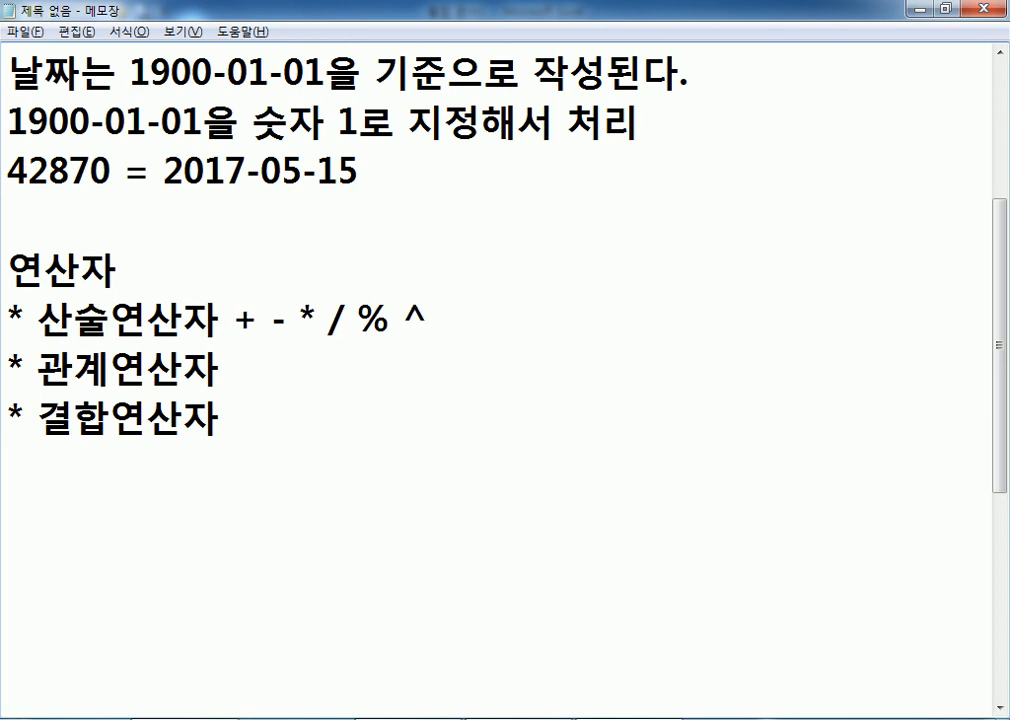
{"action": "type", "text": "("}
{"action": "key", "text": "Down"}
{"action": "type", "text": "("}
{"action": "key", "text": "Down"}
{"action": "type", "text": "("}
{"action": "key", "text": "Up"}
{"action": "key", "text": "Up"}
{"action": "key", "text": "Right"}
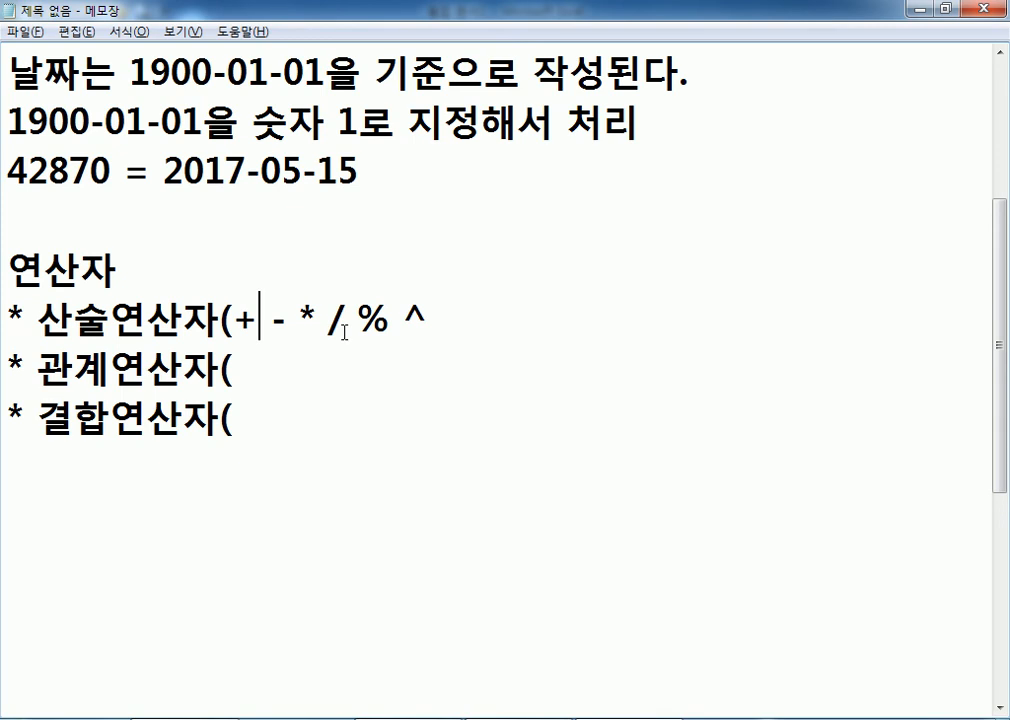
{"action": "key", "text": "Right"}
{"action": "key", "text": "Right"}
{"action": "key", "text": "Right"}
Step: Open Paint (그림판) with a blank canvas
{"action": "key", "text": "super"}
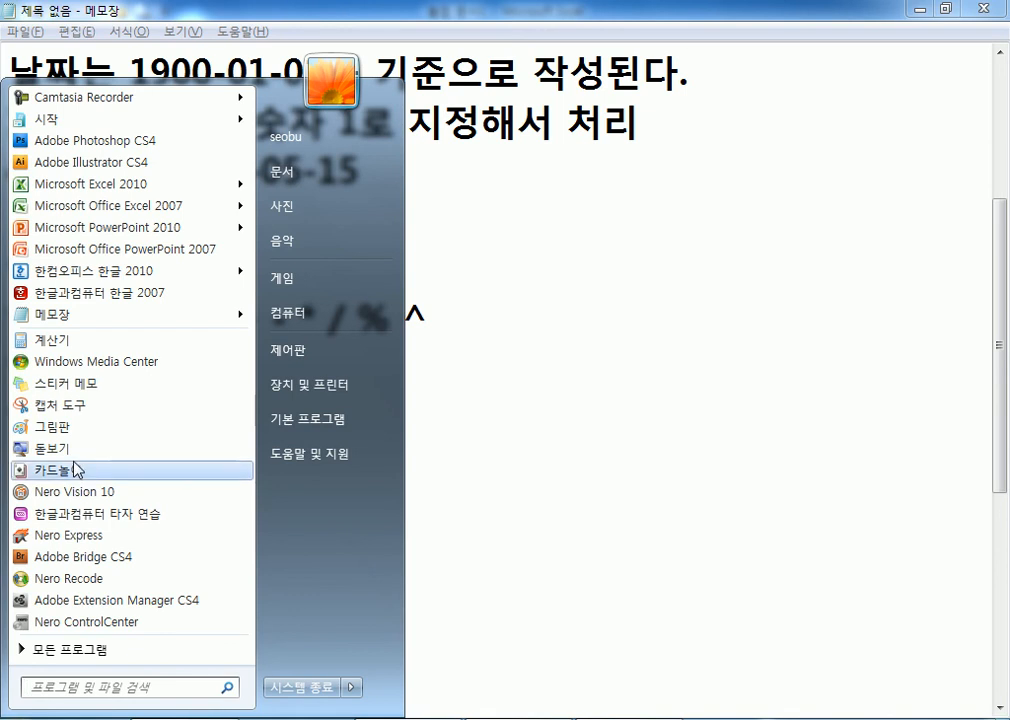
{"action": "left_click", "coordinate": [73, 430]}
{"action": "mouse_move", "coordinate": [440, 284]}
{"action": "left_mouse_down"}
{"action": "mouse_move", "coordinate": [298, 410]}
{"action": "mouse_move", "coordinate": [297, 401]}
{"action": "left_mouse_up"}
{"action": "left_click_drag", "start_coordinate": [320, 287], "coordinate": [395, 421]}
{"action": "left_click_drag", "start_coordinate": [302, 358], "coordinate": [486, 374]}
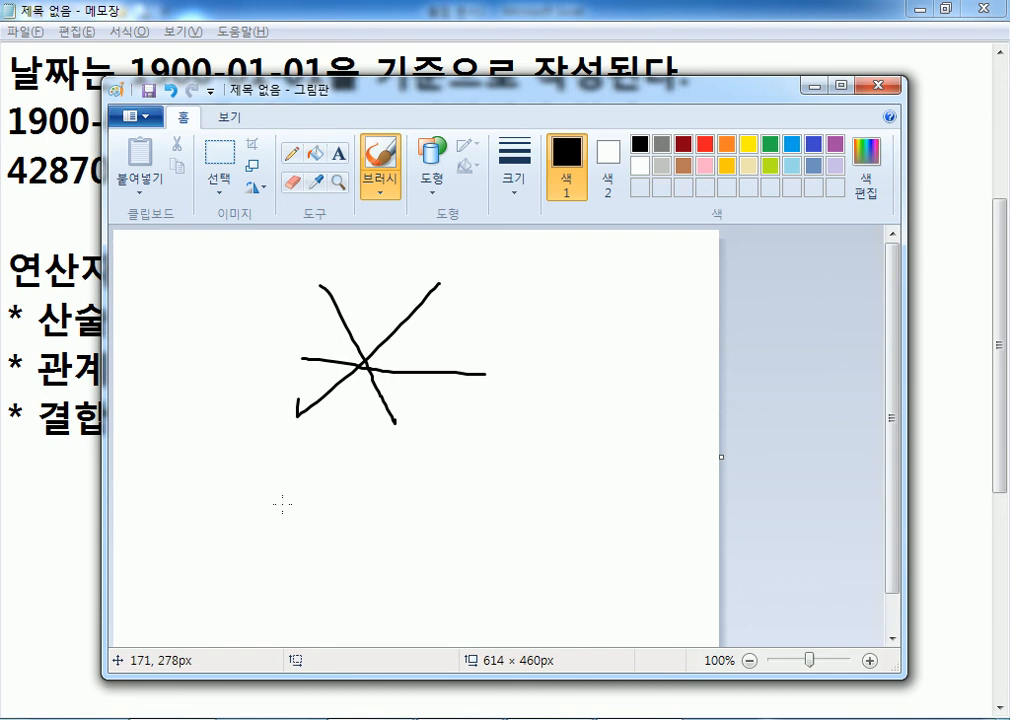
{"action": "key", "text": "ctrl+z"}
{"action": "key", "text": "ctrl+z"}
{"action": "key", "text": "ctrl+z"}
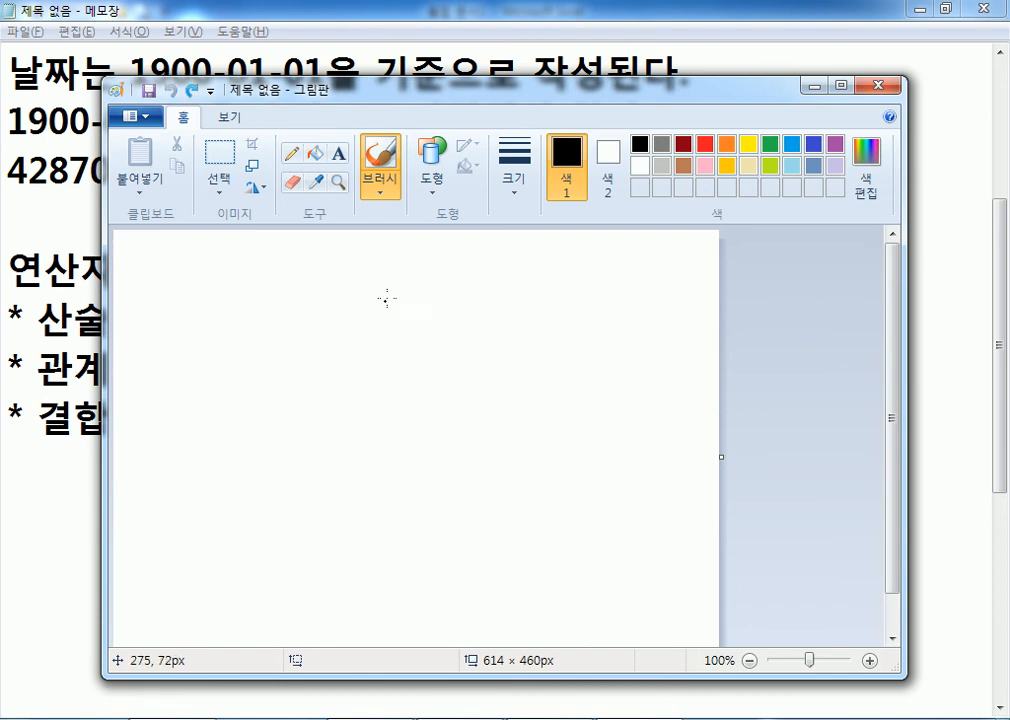
Step: Draw a large black asterisk from three crossing brush strokes in the upper part of the canvas
{"action": "left_click_drag", "start_coordinate": [424, 283], "coordinate": [348, 418]}
{"action": "left_click_drag", "start_coordinate": [331, 284], "coordinate": [407, 428]}
{"action": "key", "text": "ctrl+z"}
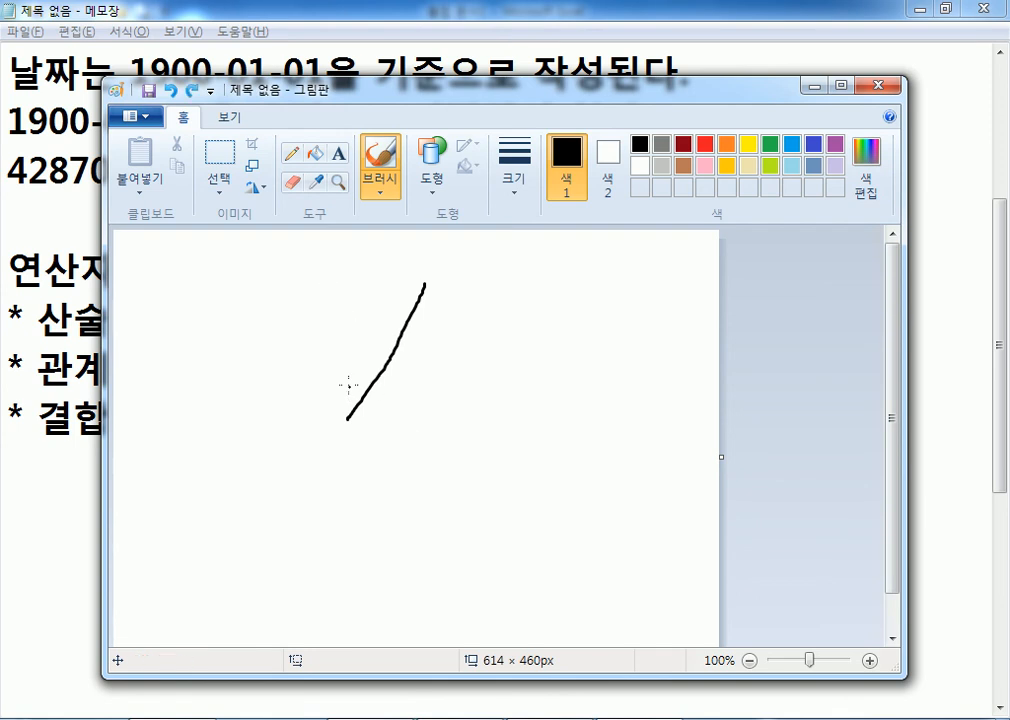
{"action": "left_click_drag", "start_coordinate": [342, 292], "coordinate": [424, 419]}
{"action": "left_click_drag", "start_coordinate": [329, 353], "coordinate": [457, 364]}
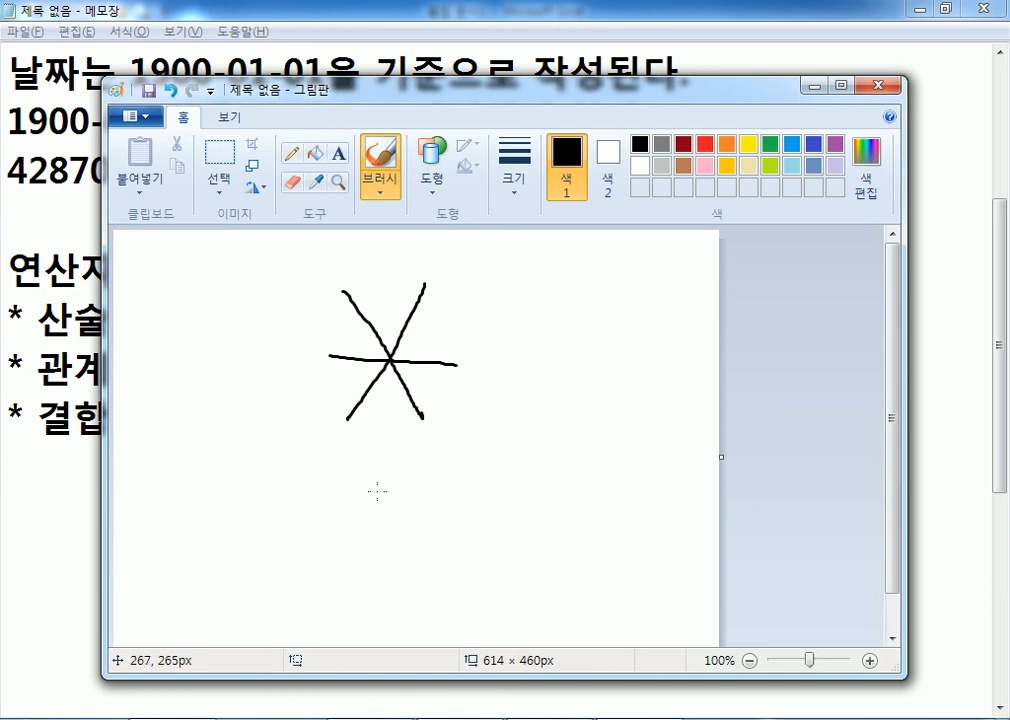
Step: Compare the drawn asterisk with the Notepad notes and highlight the * operator in the 산술연산자 line
{"action": "key", "text": "alt+Tab"}
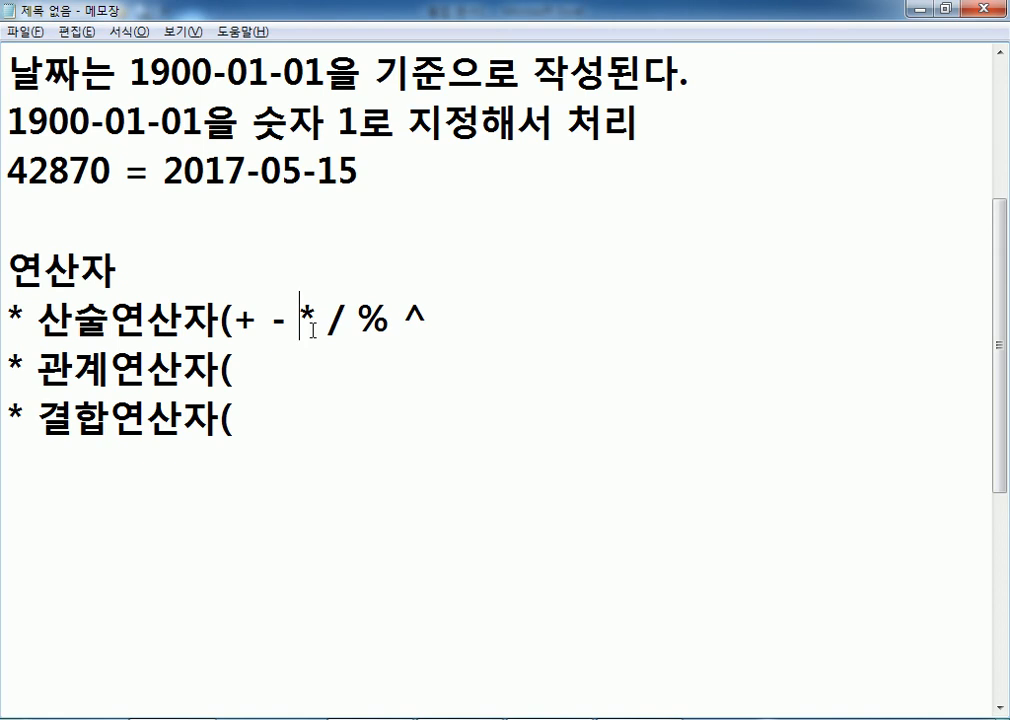
{"action": "key", "text": "alt+Tab"}
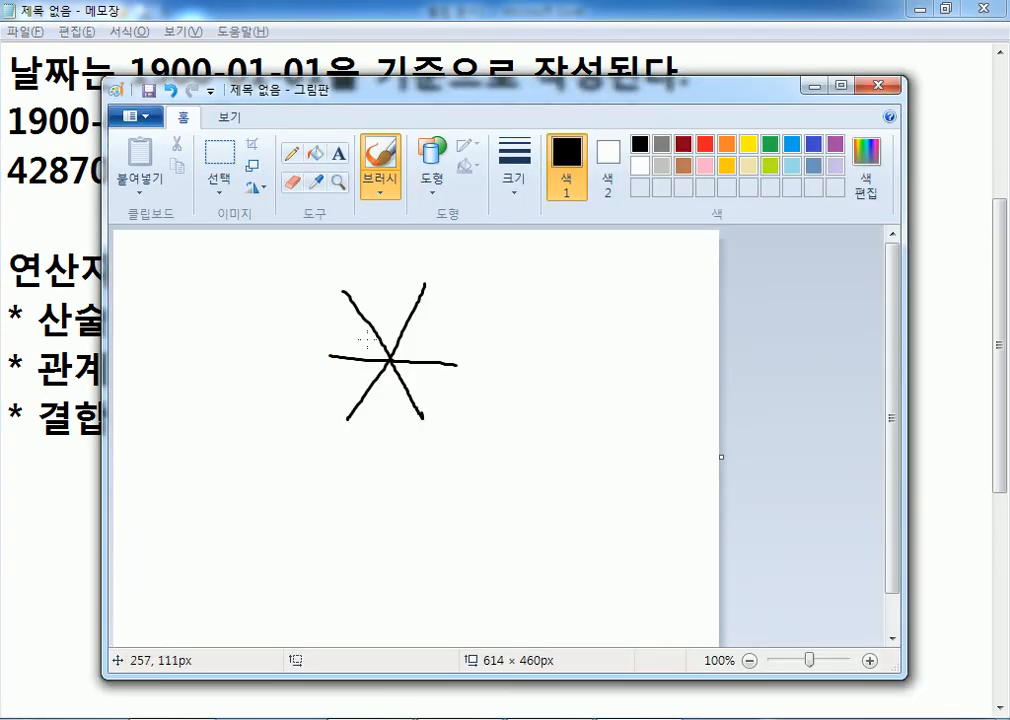
{"action": "key", "text": "alt+Tab"}
{"action": "left_click_drag", "start_coordinate": [300, 316], "coordinate": [316, 316]}
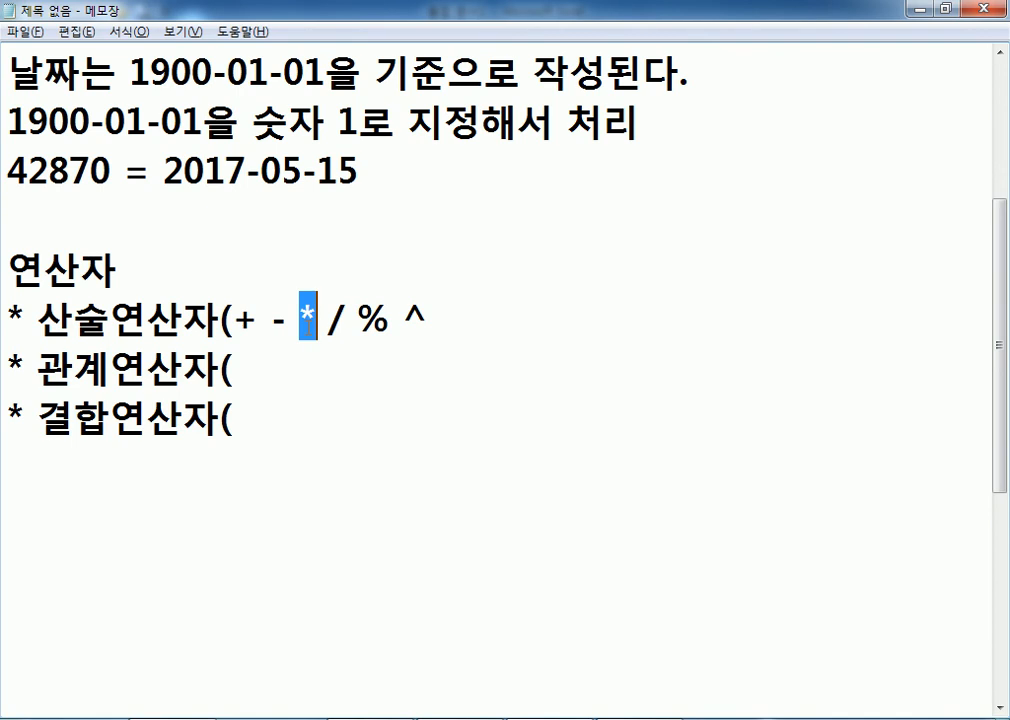
Step: Write the multiplication examples 4X5= and WXY on separate lines below the operator list
{"action": "scroll", "coordinate": [214, 241], "scroll_direction": "down", "scroll_amount": 2}
{"action": "left_click", "coordinate": [214, 241]}
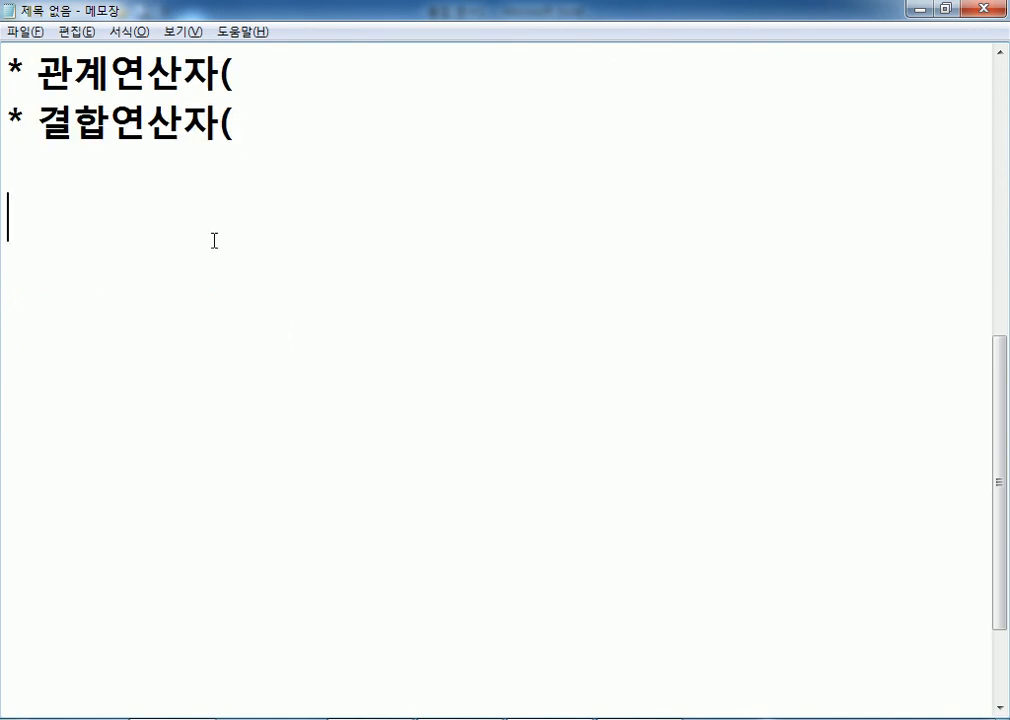
{"action": "type", "text": "4XY="}
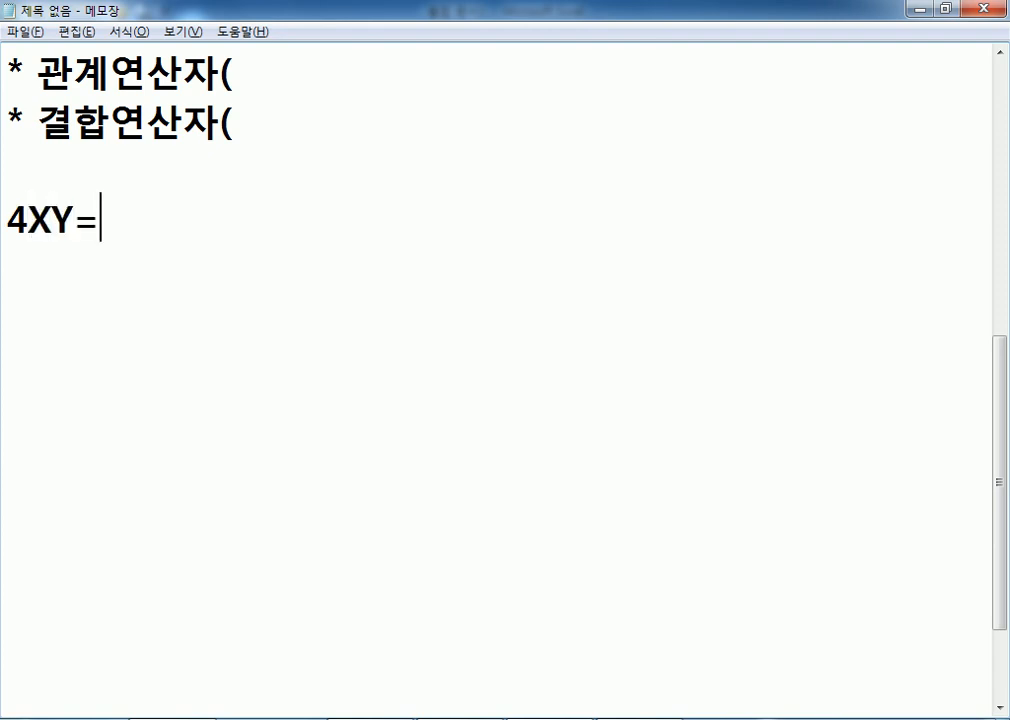
{"action": "key", "text": "BackSpace"}
{"action": "key", "text": "BackSpace"}
{"action": "type", "text": "5="}
{"action": "key", "text": "Return"}
{"action": "type", "text": "WXY"}
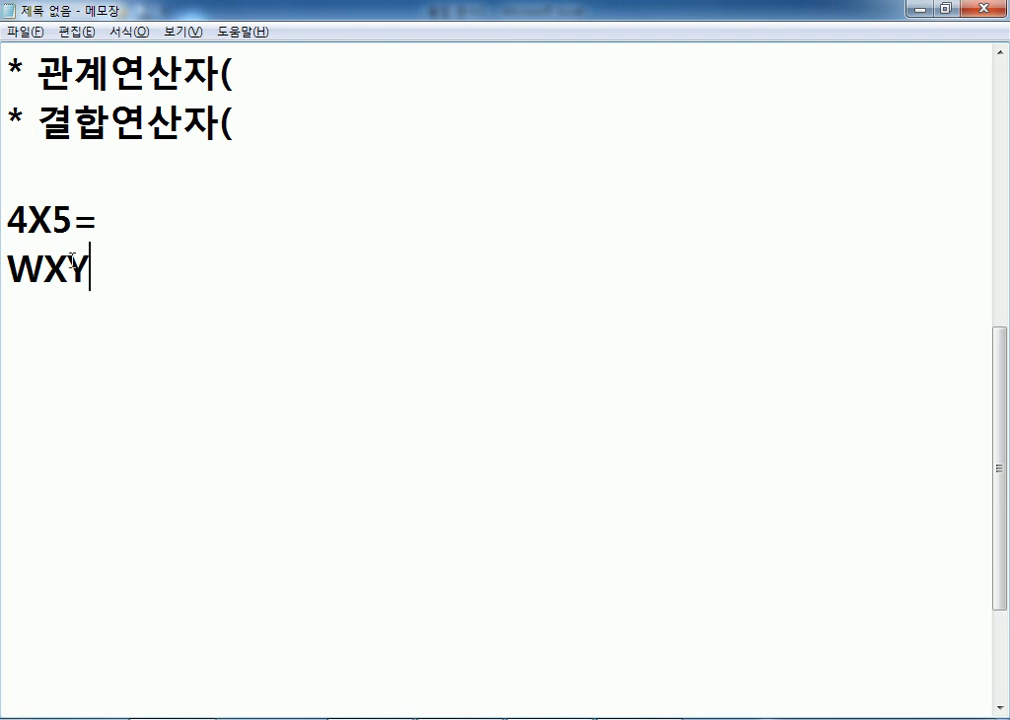
Step: Highlight the X in 4X5= and in WXY, and replace the X in 4X5= with *
{"action": "left_click_drag", "start_coordinate": [27, 220], "coordinate": [54, 221]}
{"action": "left_click", "coordinate": [67, 221]}
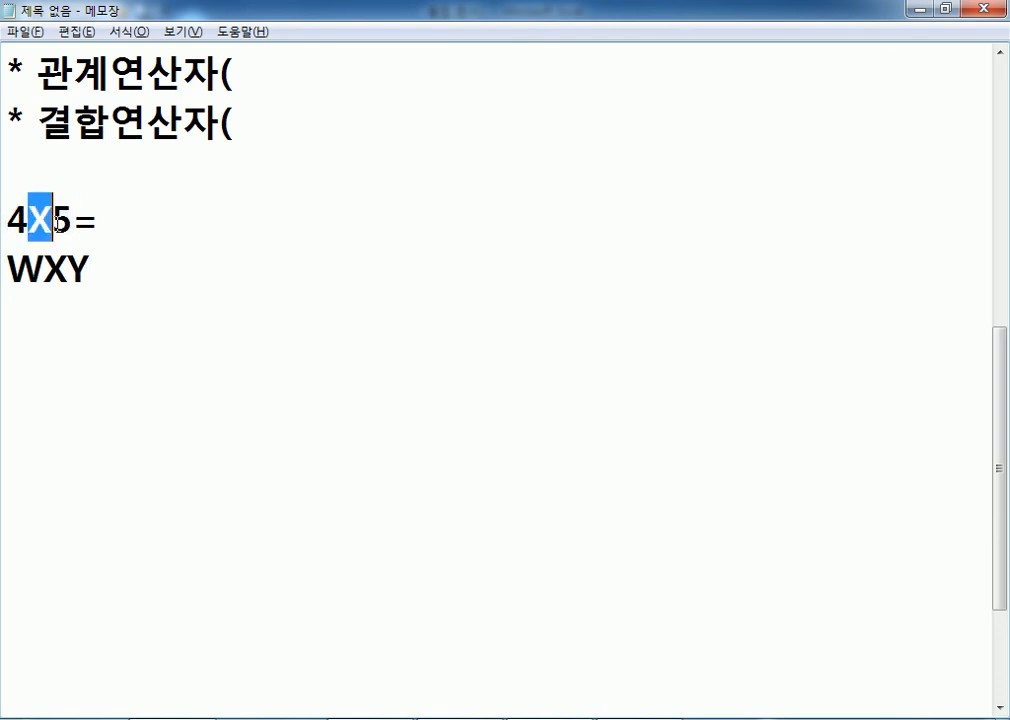
{"action": "left_click_drag", "start_coordinate": [43, 268], "coordinate": [68, 268]}
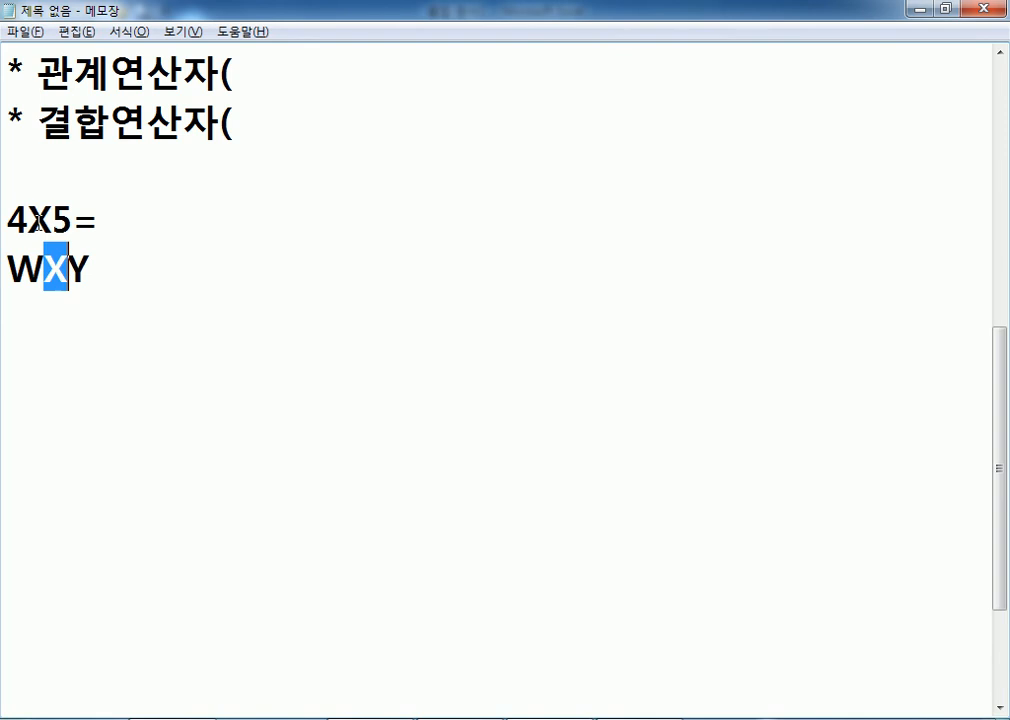
{"action": "left_click_drag", "start_coordinate": [28, 221], "coordinate": [52, 221]}
{"action": "type", "text": "*"}
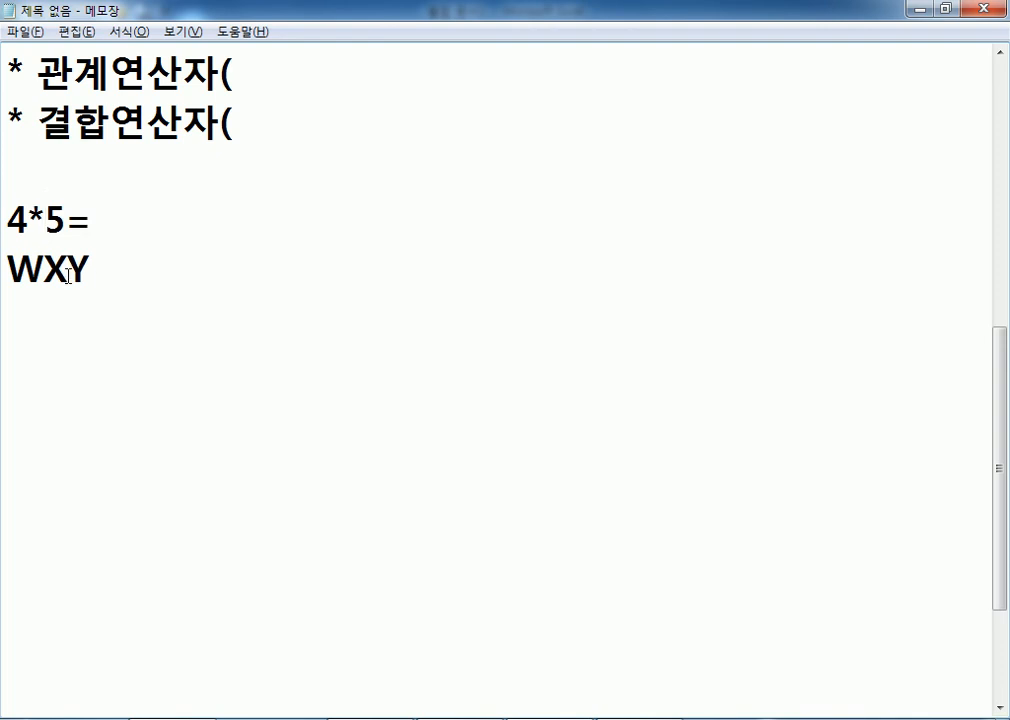
Step: Highlight the X in WXY and the * in 4*5=, and compare them with the asterisk drawn in Paint
{"action": "left_click_drag", "start_coordinate": [44, 271], "coordinate": [66, 271]}
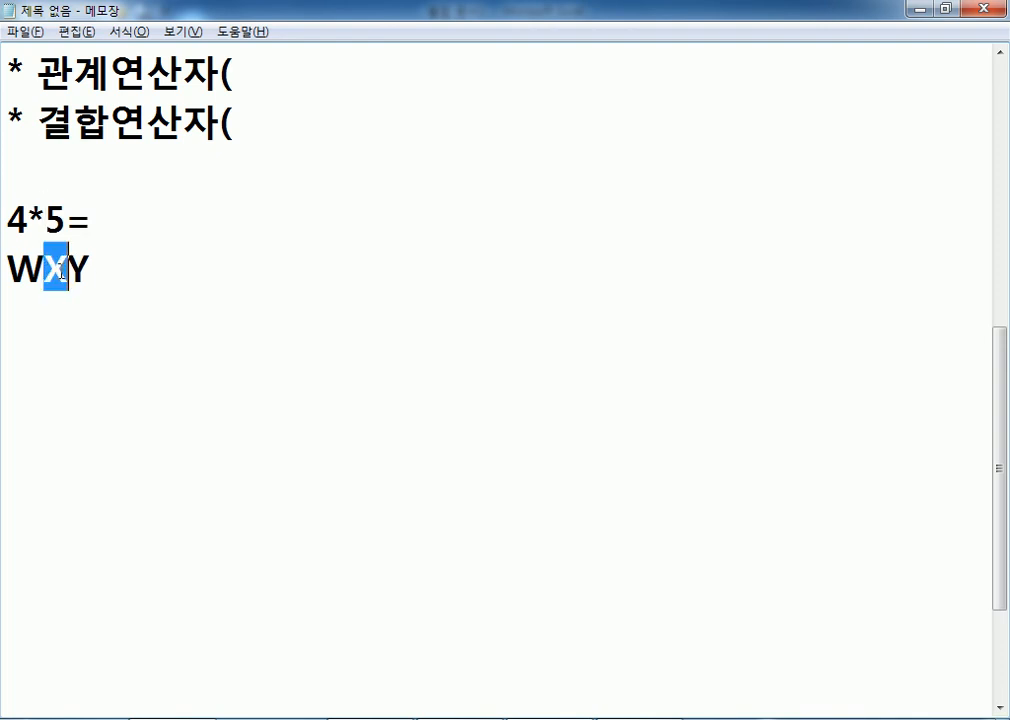
{"action": "left_click_drag", "start_coordinate": [28, 219], "coordinate": [46, 219]}
{"action": "left_click", "coordinate": [628, 718]}
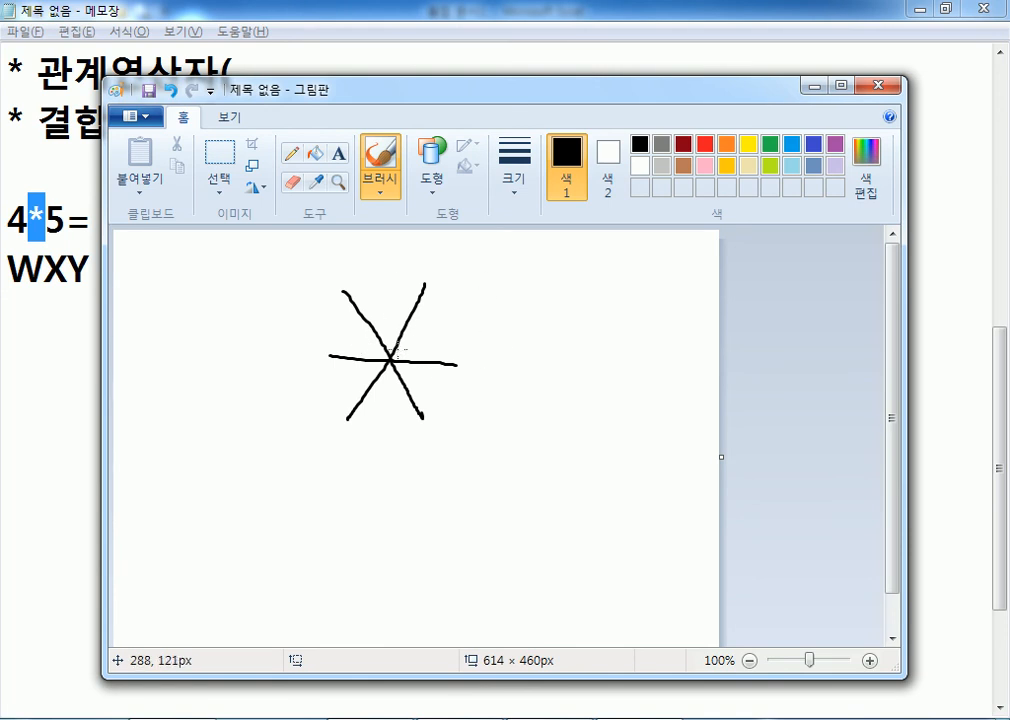
{"action": "key", "text": "alt+Tab"}
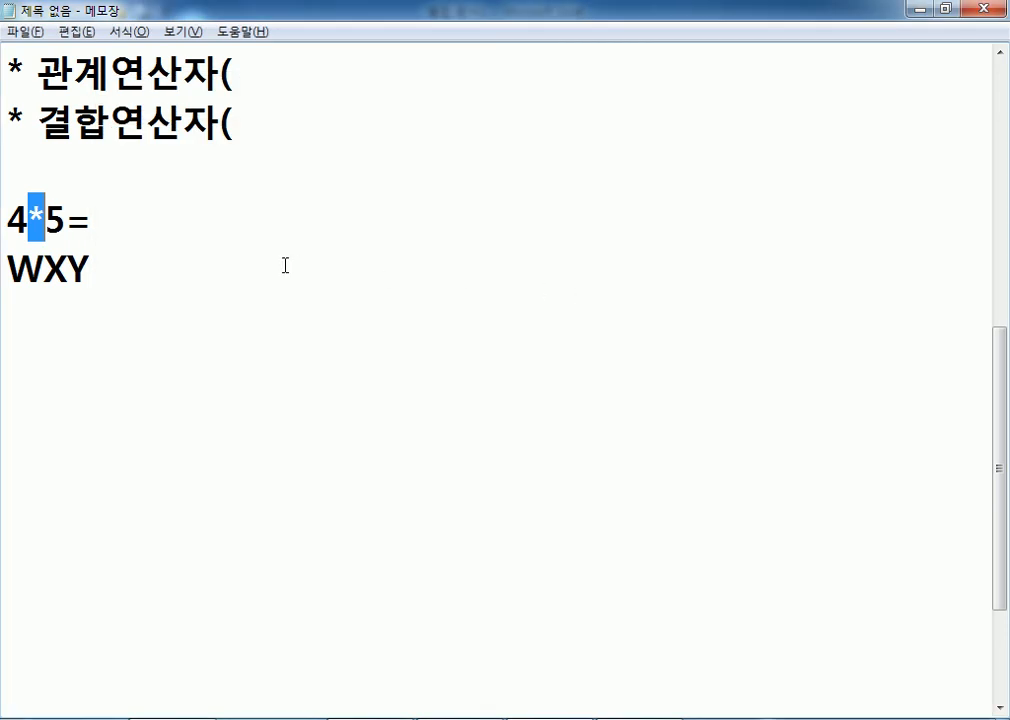
Step: Highlight the / operator in the 산술연산자 line and draw a ÷ sign beside the asterisk in Paint
{"action": "scroll", "coordinate": [293, 266], "scroll_direction": "up", "scroll_amount": 2}
{"action": "left_click_drag", "start_coordinate": [328, 320], "coordinate": [344, 320]}
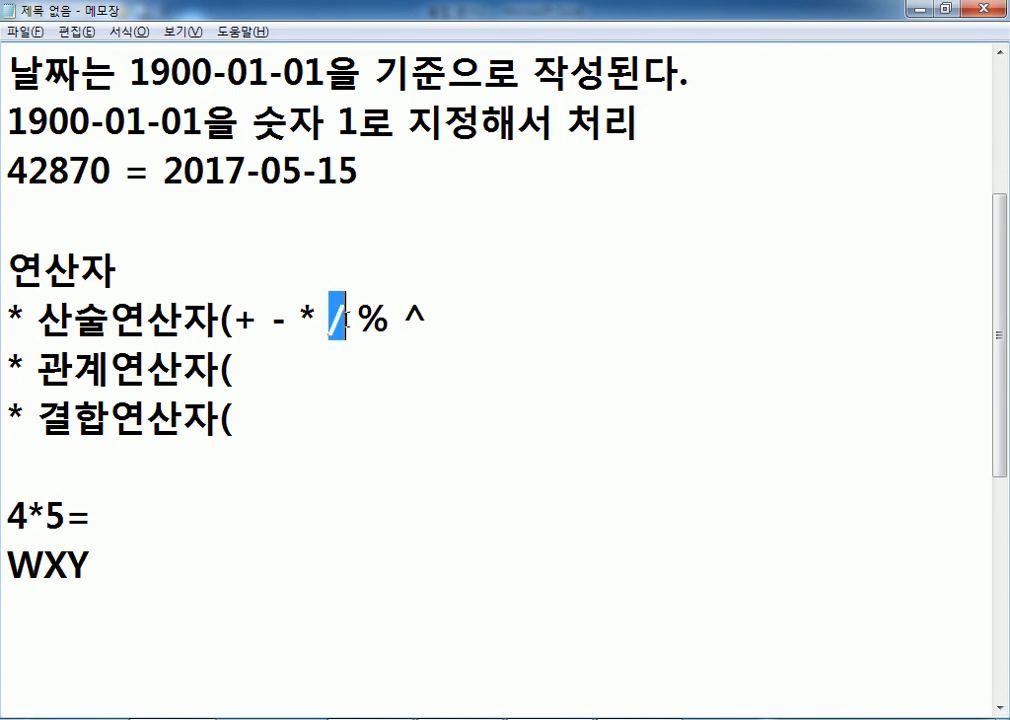
{"action": "key", "text": "alt+Tab"}
{"action": "left_click_drag", "start_coordinate": [505, 348], "coordinate": [594, 347]}
{"action": "left_click_drag", "start_coordinate": [537, 322], "coordinate": [542, 369]}
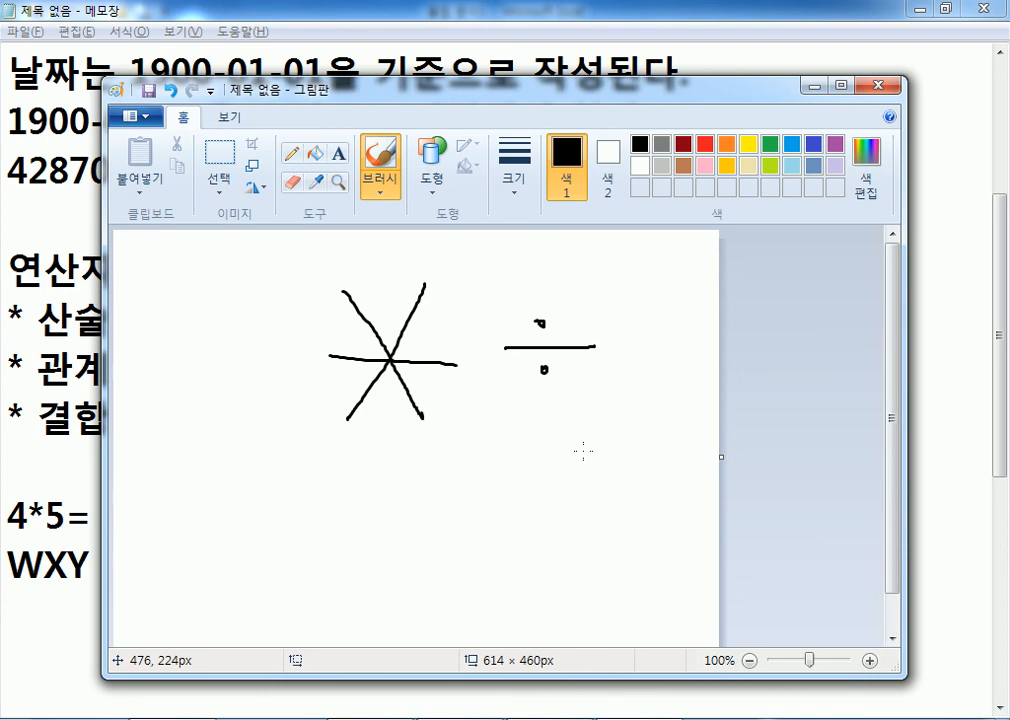
Step: Handwrite the division 4÷5 on the canvas and its computer form 4/5 below it
{"action": "left_click_drag", "start_coordinate": [161, 305], "coordinate": [233, 336]}
{"action": "left_click_drag", "start_coordinate": [218, 286], "coordinate": [177, 371]}
{"action": "mouse_move", "coordinate": [245, 332]}
{"action": "left_mouse_down"}
{"action": "mouse_move", "coordinate": [371, 341]}
{"action": "mouse_move", "coordinate": [352, 378]}
{"action": "left_mouse_up"}
{"action": "left_click", "coordinate": [284, 316]}
{"action": "left_click", "coordinate": [285, 361]}
{"action": "left_click_drag", "start_coordinate": [350, 318], "coordinate": [383, 309]}
{"action": "mouse_move", "coordinate": [185, 446]}
{"action": "left_mouse_down"}
{"action": "mouse_move", "coordinate": [186, 463]}
{"action": "mouse_move", "coordinate": [235, 472]}
{"action": "mouse_move", "coordinate": [200, 487]}
{"action": "left_mouse_up"}
{"action": "left_click_drag", "start_coordinate": [293, 440], "coordinate": [241, 505]}
{"action": "mouse_move", "coordinate": [326, 457]}
{"action": "left_mouse_down"}
{"action": "mouse_move", "coordinate": [334, 488]}
{"action": "mouse_move", "coordinate": [324, 502]}
{"action": "mouse_move", "coordinate": [345, 453]}
{"action": "left_mouse_up"}
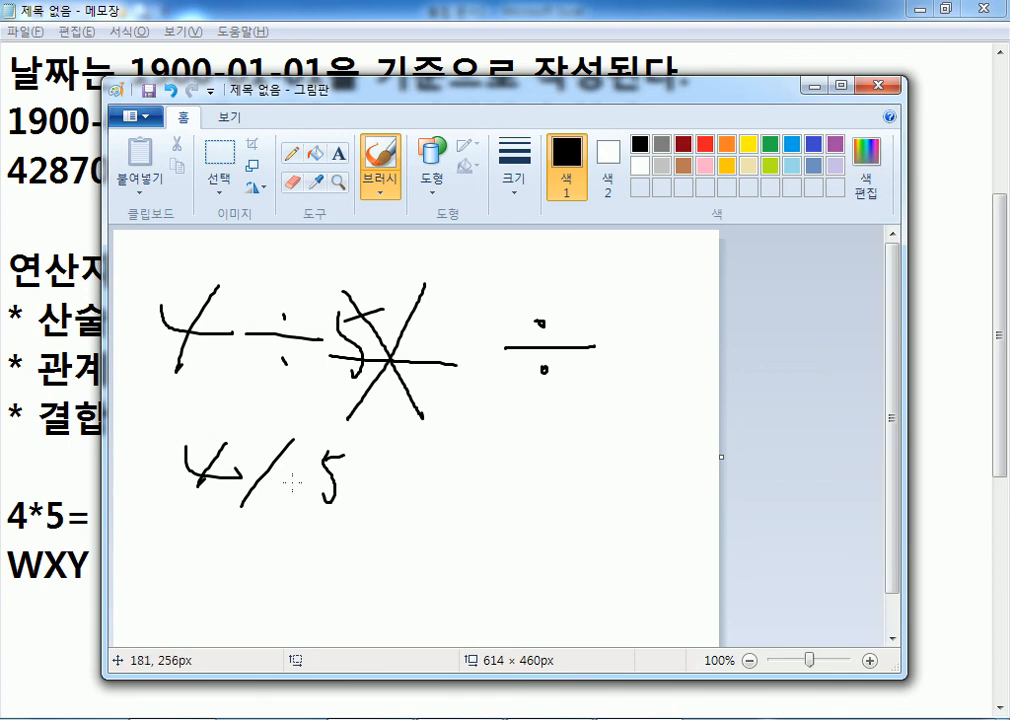
Step: In Notepad, highlight the % operator and replace the 4*5= and WXY examples with 5% = 0.05, followed by a new line
{"action": "key", "text": "alt+Tab"}
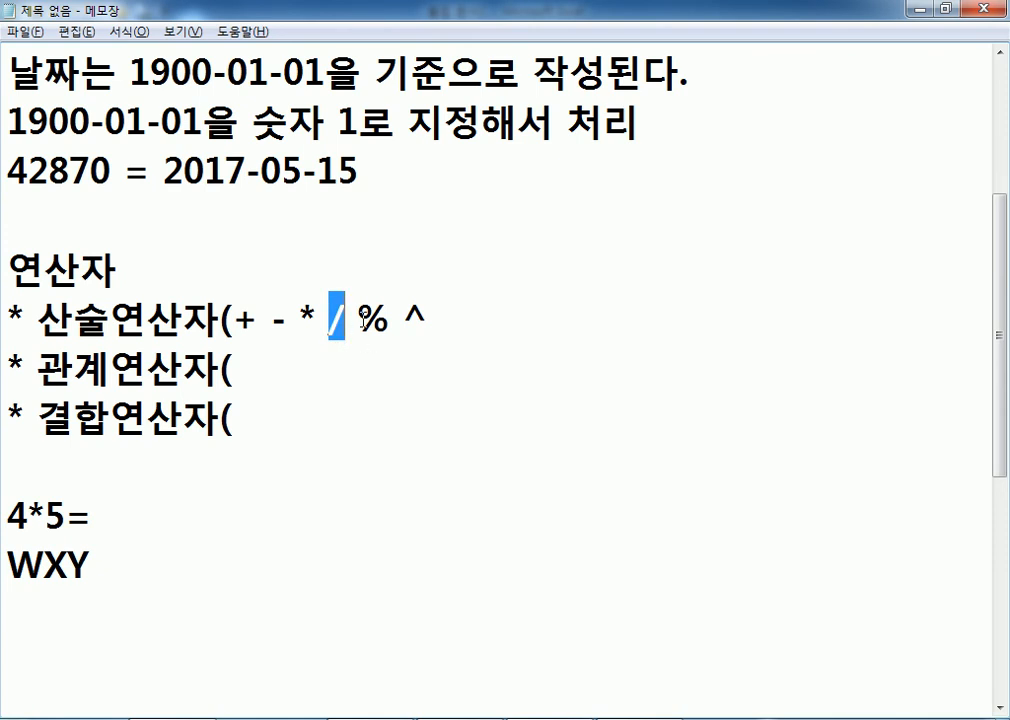
{"action": "key", "text": "Right"}
{"action": "key", "text": "shift+Right"}
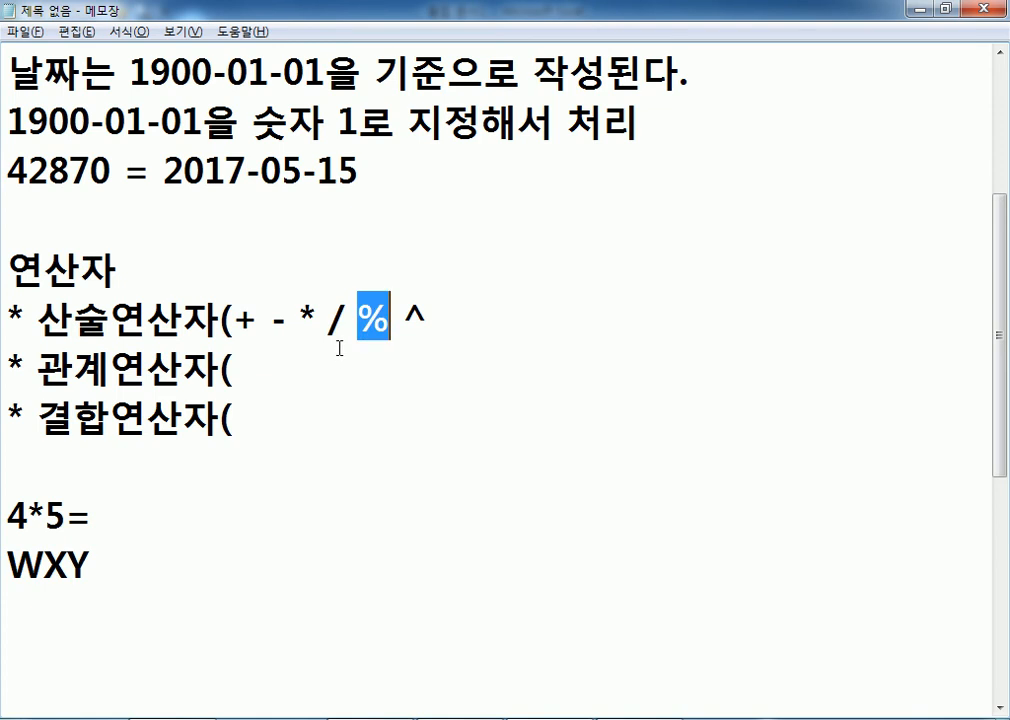
{"action": "left_click_drag", "start_coordinate": [126, 573], "coordinate": [4, 515]}
{"action": "type", "text": "5% = 0.005"}
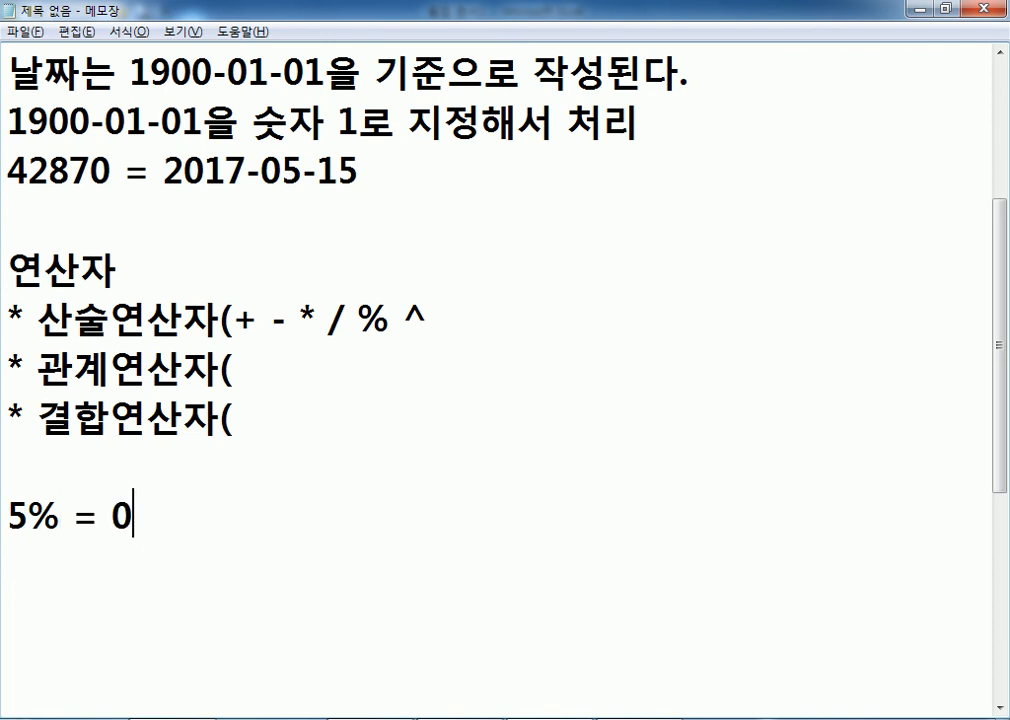
{"action": "key", "text": "BackSpace"}
{"action": "key", "text": "BackSpace"}
{"action": "type", "text": "5"}
{"action": "key", "text": "Return"}
{"action": "scroll", "coordinate": [120, 555], "scroll_direction": "down", "scroll_amount": 1}
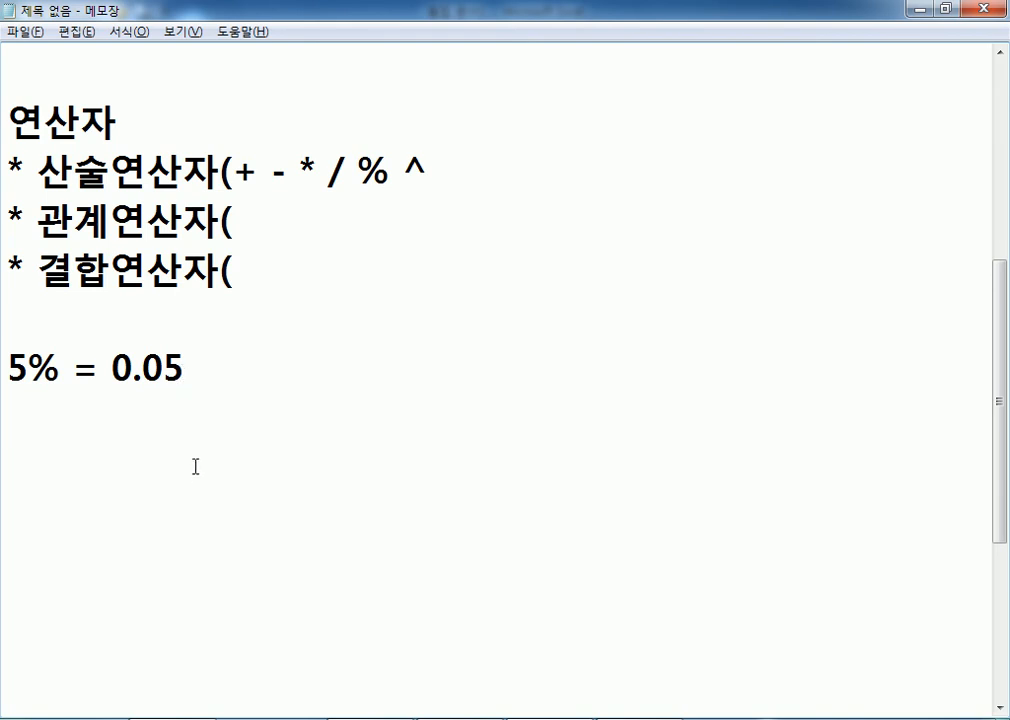
Step: Highlight the ^ operator and close the 산술연산자 list with a parenthesis after it
{"action": "left_click_drag", "start_coordinate": [362, 176], "coordinate": [420, 170]}
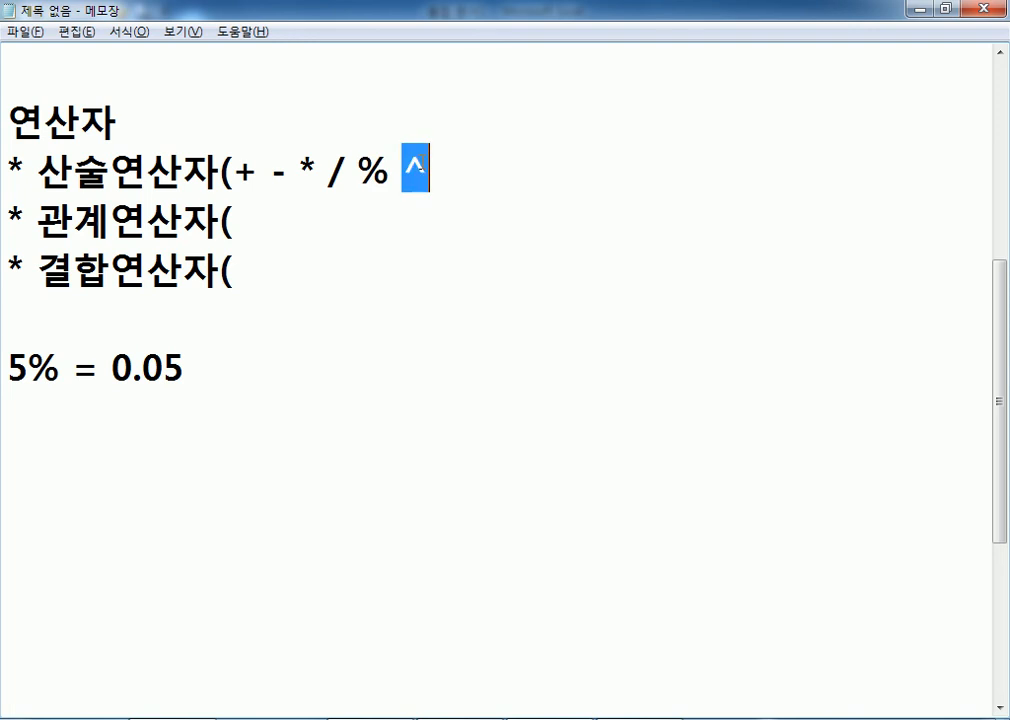
{"action": "left_click", "coordinate": [424, 170]}
{"action": "type", "text": ")"}
{"action": "scroll", "coordinate": [146, 456], "scroll_direction": "down", "scroll_amount": 1}
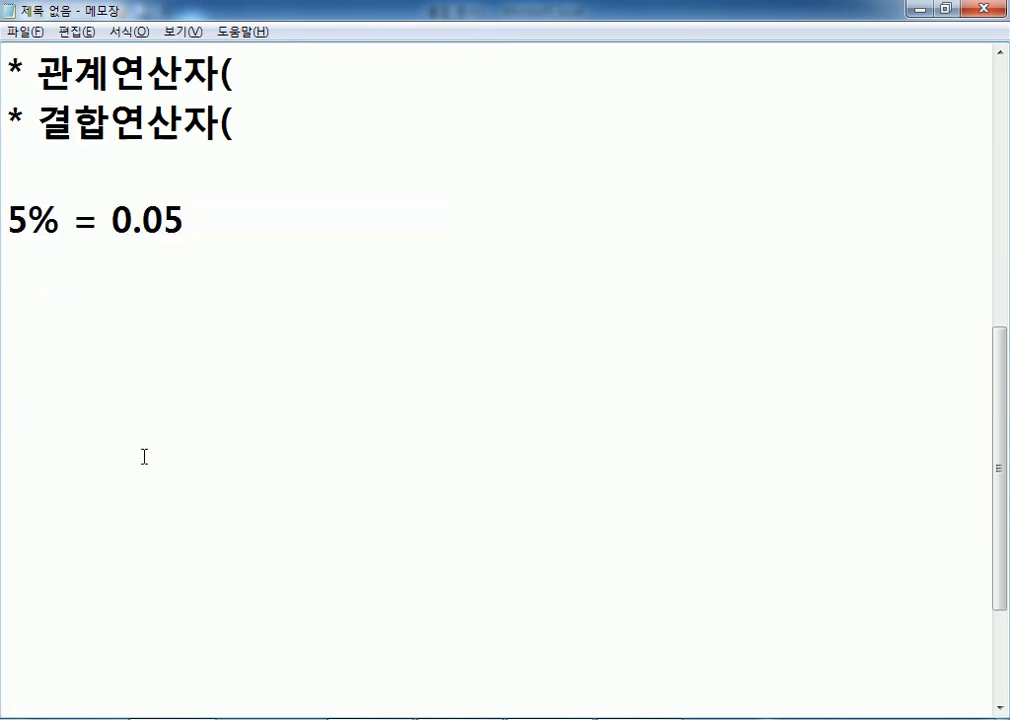
Step: Switch to Paint and erase everything on the canvas
{"action": "key", "text": "alt+Tab"}
{"action": "key", "text": "alt+Tab"}
{"action": "key", "text": "alt+Tab"}
{"action": "key", "text": "ctrl+a"}
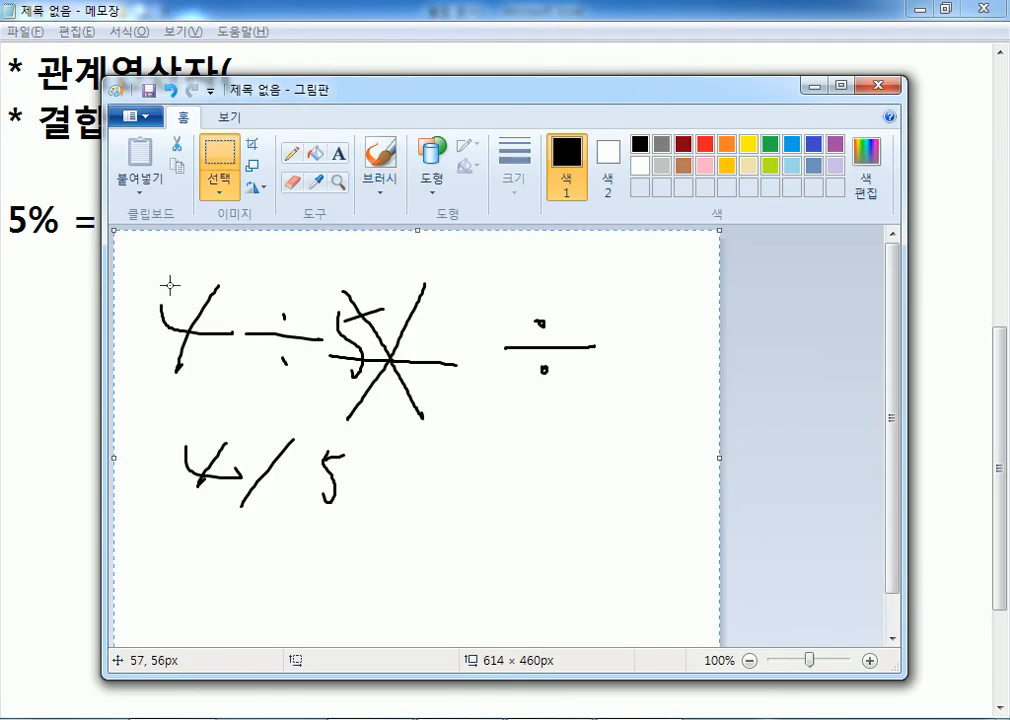
{"action": "key", "text": "Delete"}
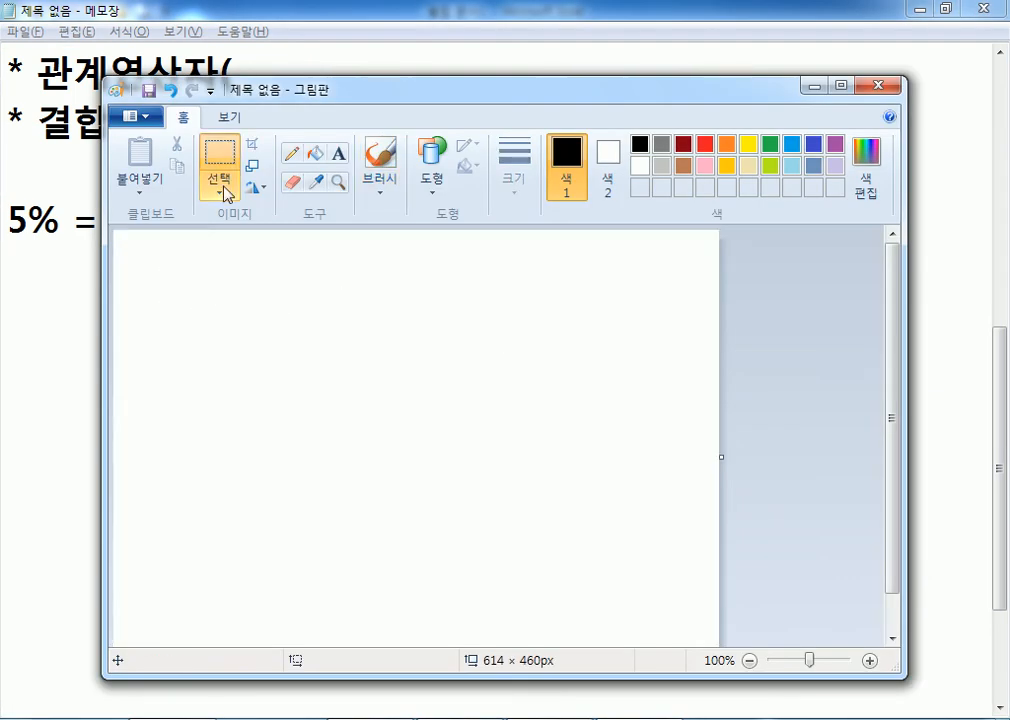
Step: Handwrite 3² = 3^2 with the brush in the upper part of the canvas
{"action": "left_click", "coordinate": [292, 155]}
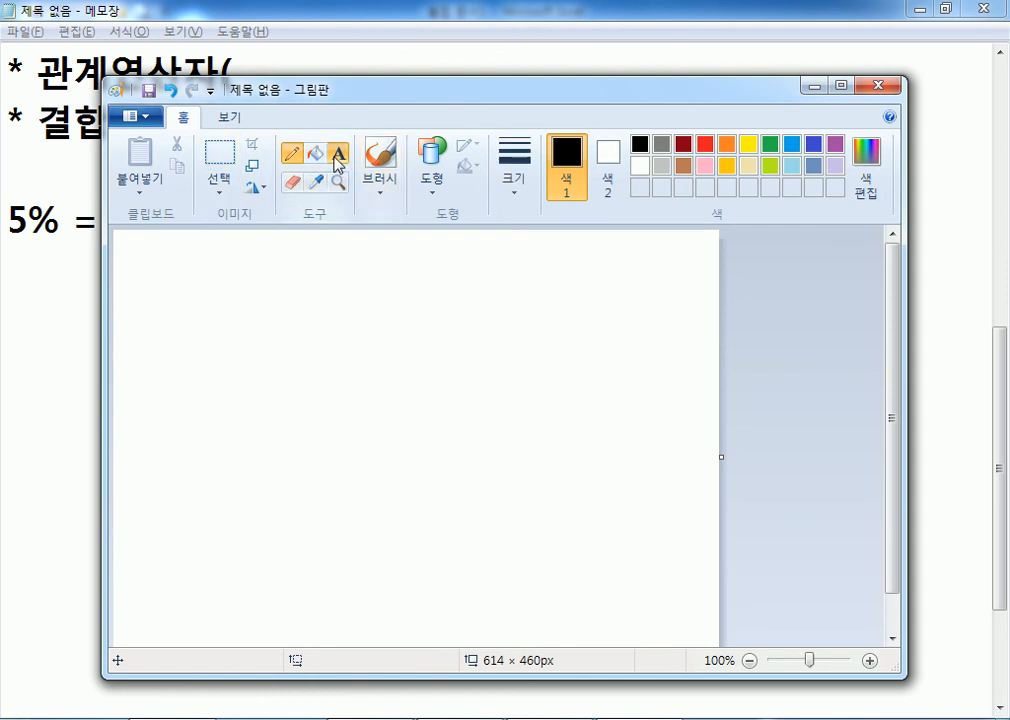
{"action": "left_click", "coordinate": [380, 156]}
{"action": "left_click_drag", "start_coordinate": [196, 316], "coordinate": [197, 408]}
{"action": "left_click_drag", "start_coordinate": [244, 289], "coordinate": [244, 317]}
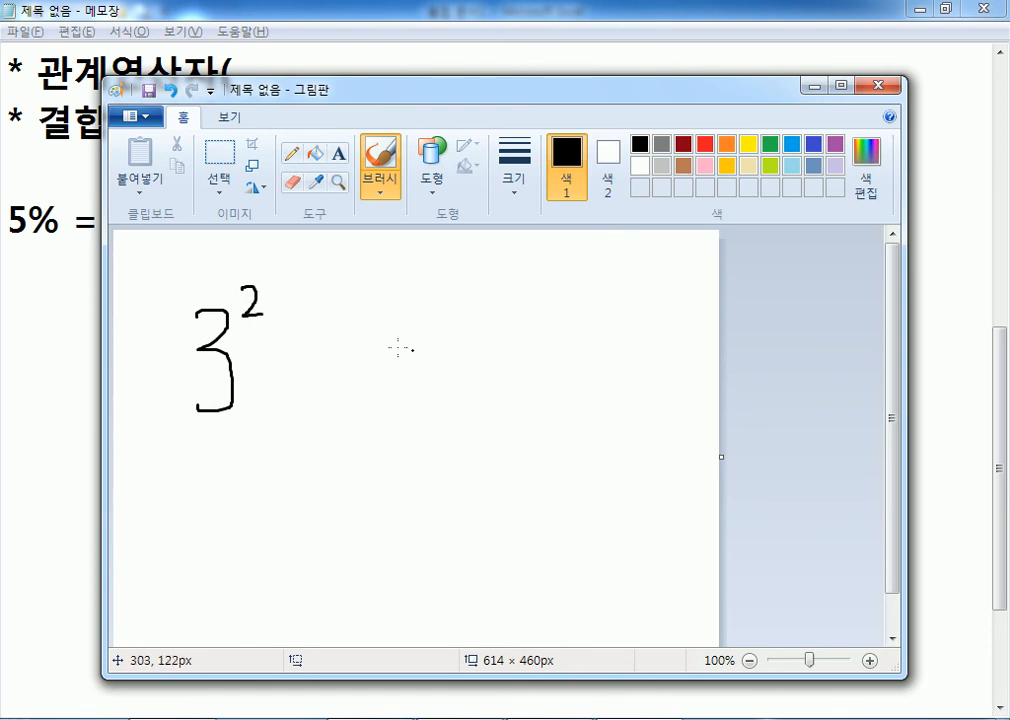
{"action": "left_click_drag", "start_coordinate": [412, 375], "coordinate": [415, 375]}
{"action": "mouse_move", "coordinate": [441, 330]}
{"action": "left_mouse_down"}
{"action": "mouse_move", "coordinate": [466, 329]}
{"action": "mouse_move", "coordinate": [480, 382]}
{"action": "mouse_move", "coordinate": [450, 388]}
{"action": "left_mouse_up"}
{"action": "mouse_move", "coordinate": [503, 361]}
{"action": "left_mouse_down"}
{"action": "mouse_move", "coordinate": [537, 355]}
{"action": "mouse_move", "coordinate": [569, 381]}
{"action": "mouse_move", "coordinate": [603, 380]}
{"action": "left_mouse_up"}
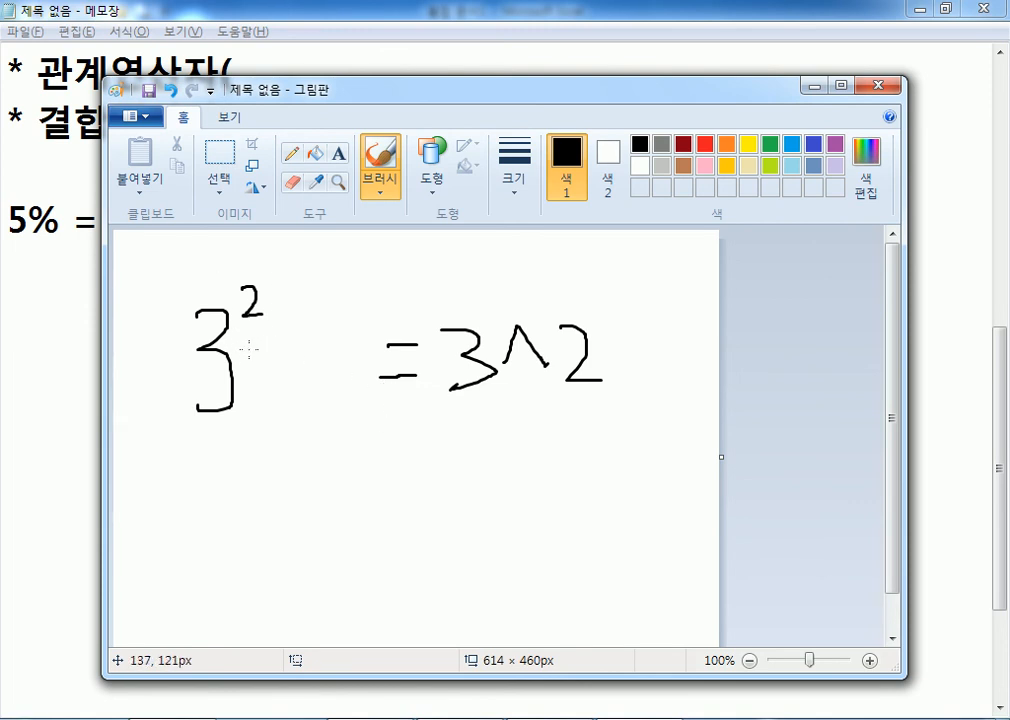
Step: In Notepad, write the exponent example =4^3 = 4*4*4 below the percent example
{"action": "key", "text": "alt+Tab"}
{"action": "type", "text": "=4^"}
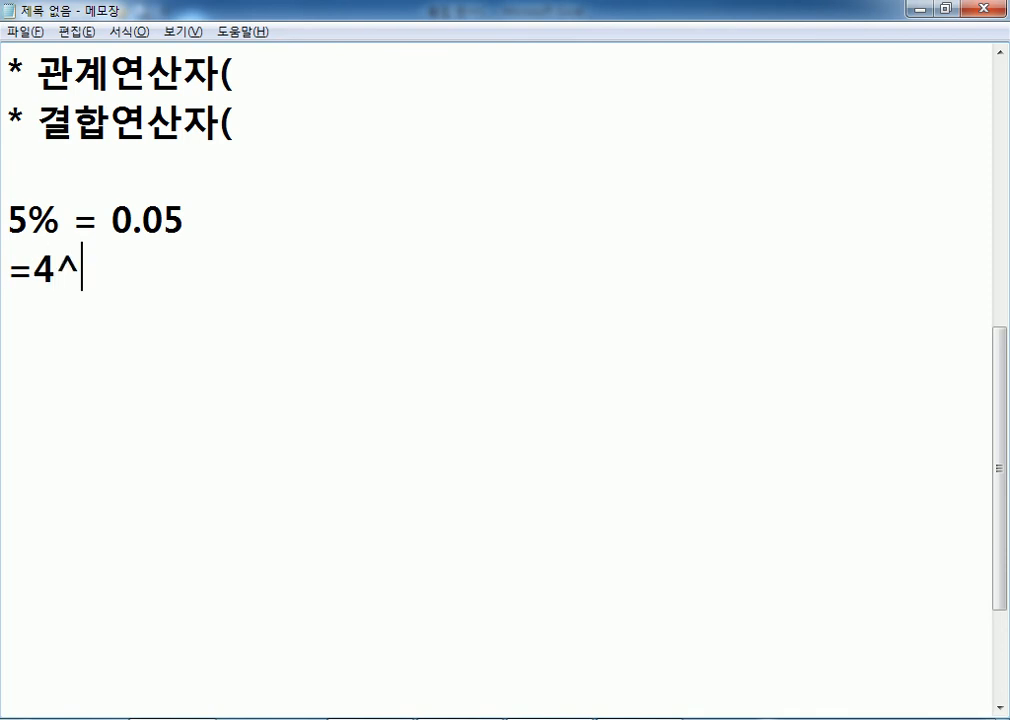
{"action": "type", "text": "3"}
{"action": "key", "text": "BackSpace"}
{"action": "type", "text": "= 4*4*4"}
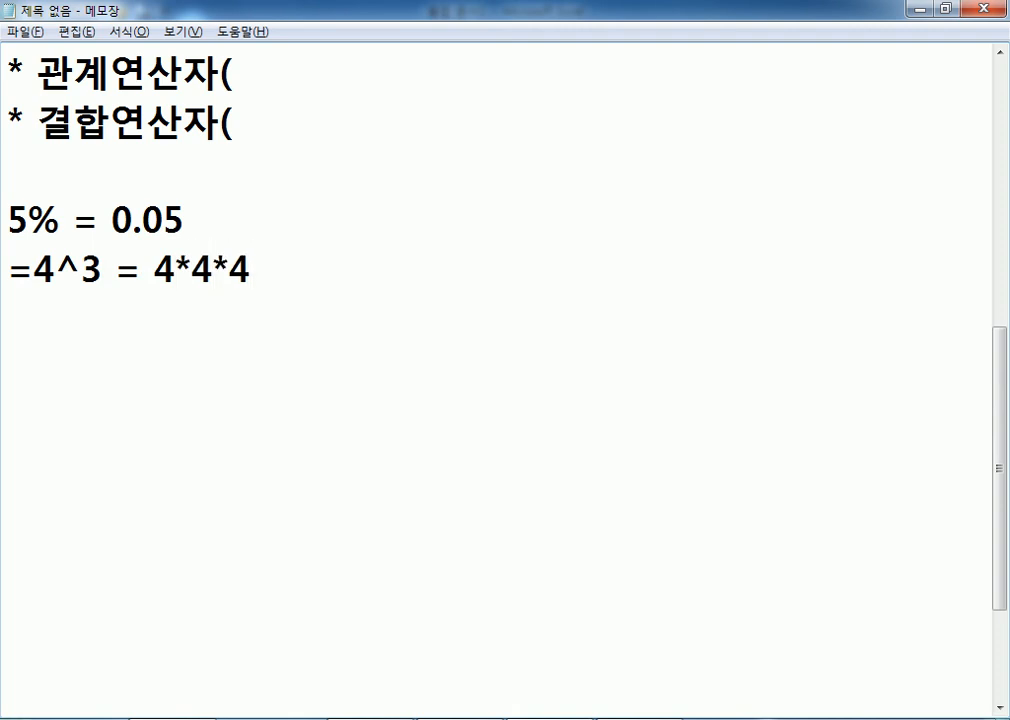
Step: List the operators > >= < <= = <> in the 관계연산자 line and close the parenthesis
{"action": "key", "text": "alt+Tab"}
{"action": "key", "text": "alt+Tab"}
{"action": "scroll", "coordinate": [309, 347], "scroll_direction": "up", "scroll_amount": 3}
{"action": "scroll", "coordinate": [292, 431], "scroll_direction": "down", "scroll_amount": 2}
{"action": "left_click", "coordinate": [276, 232]}
{"action": "type", "text": ">"}
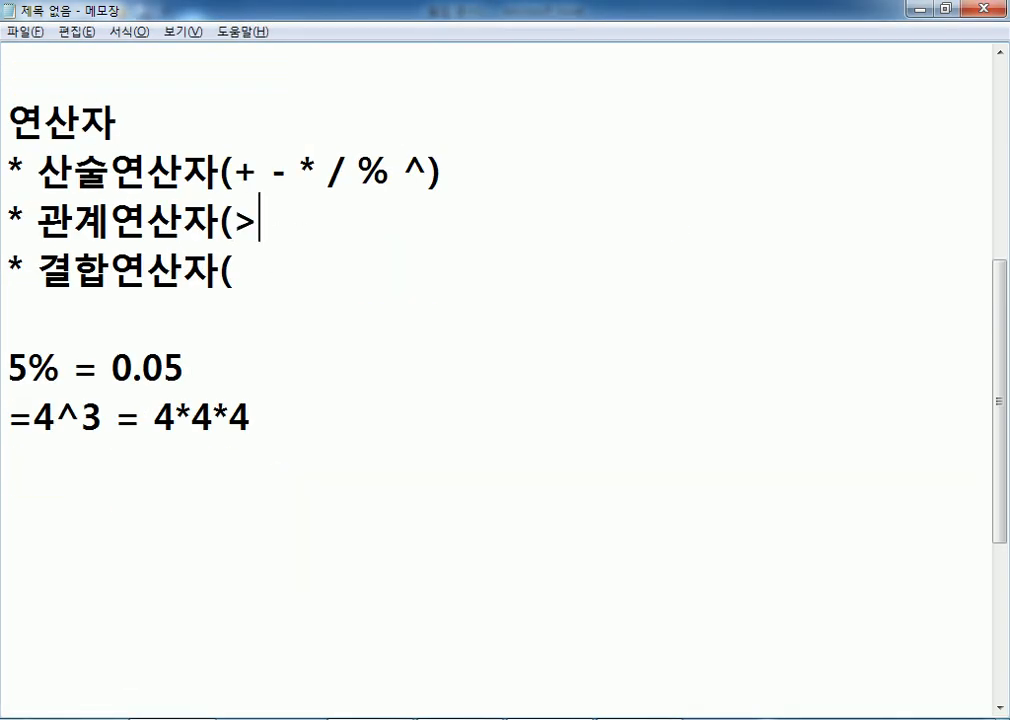
{"action": "type", "text": " <"}
{"action": "key", "text": "BackSpace"}
{"action": "type", "text": ">"}
{"action": "key", "text": "BackSpace"}
{"action": "type", "text": ">= < <="}
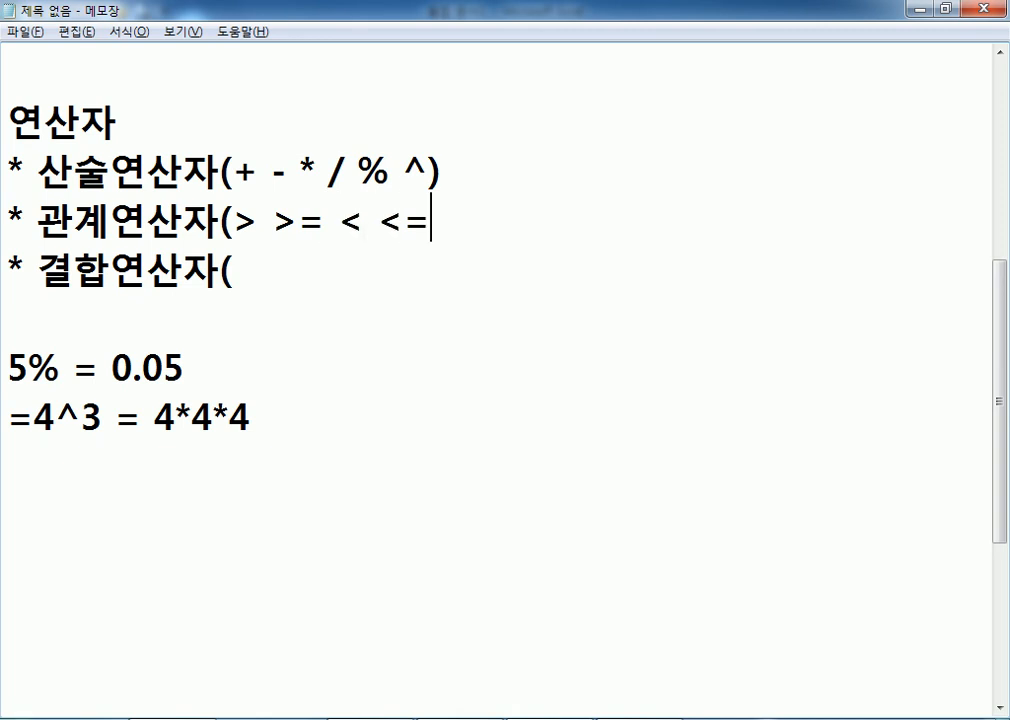
{"action": "type", "text": " = <>)"}
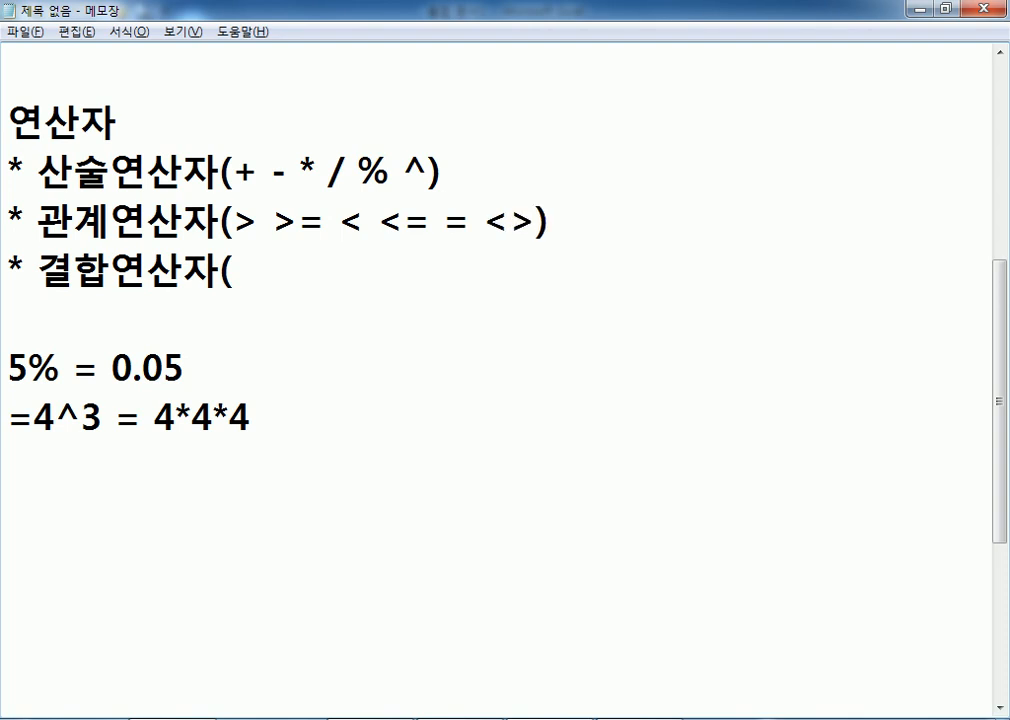
Step: Add the label 크다/초과 directly after the > operator in the 관계연산자 line
{"action": "left_click", "coordinate": [265, 219]}
{"action": "type", "text": "ZM"}
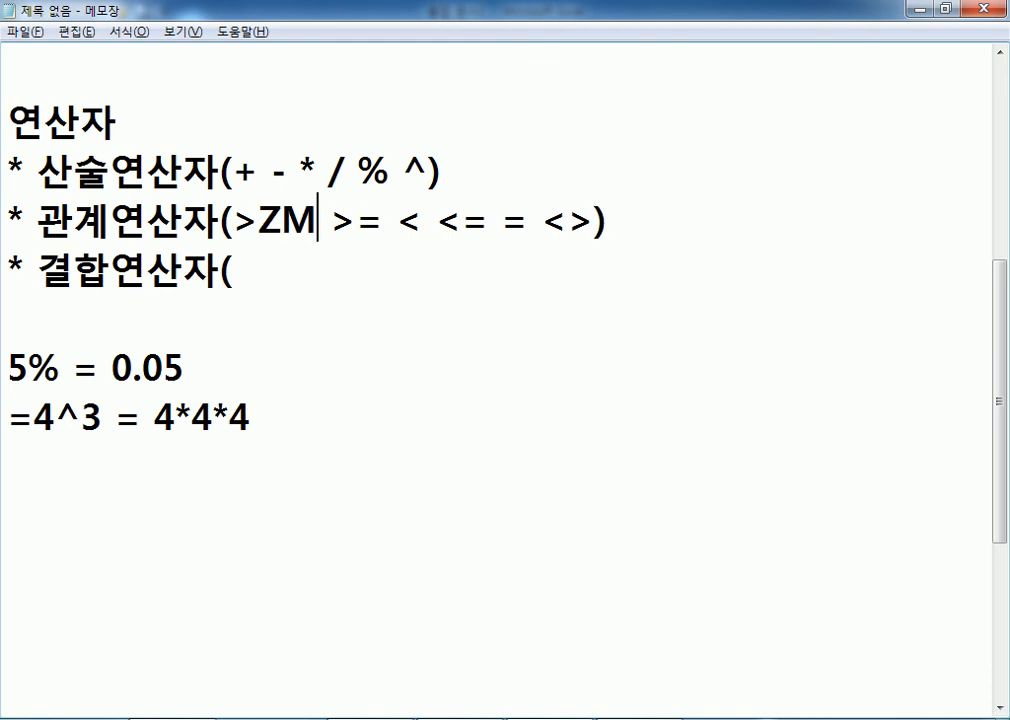
{"action": "key", "text": "BackSpace"}
{"action": "key", "text": "BackSpace"}
{"action": "type", "text": "칻"}
{"action": "key", "text": "BackSpace"}
{"action": "key", "text": "BackSpace"}
{"action": "type", "text": "큼"}
{"action": "key", "text": "BackSpace"}
{"action": "type", "text": "다"}
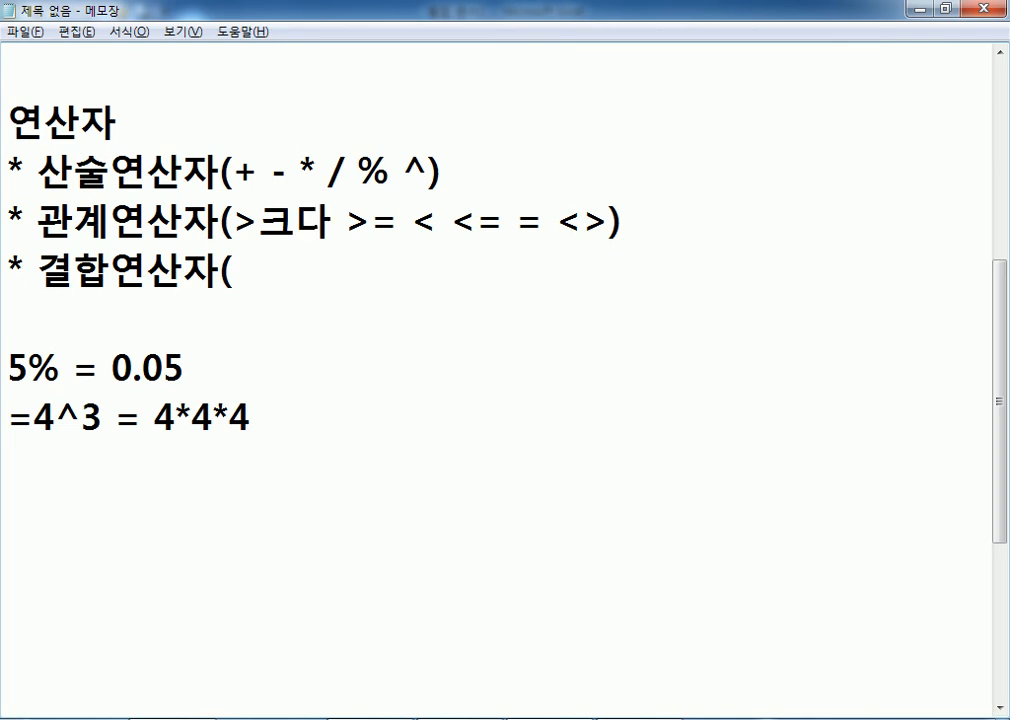
{"action": "type", "text": "/토"}
{"action": "key", "text": "BackSpace"}
{"action": "type", "text": "ㅗㄱ"}
{"action": "key", "text": "BackSpace"}
{"action": "key", "text": "BackSpace"}
{"action": "key", "text": "BackSpace"}
{"action": "type", "text": "코ㄱ"}
{"action": "key", "text": "BackSpace"}
{"action": "key", "text": "BackSpace"}
{"action": "key", "text": "BackSpace"}
{"action": "type", "text": "초과"}
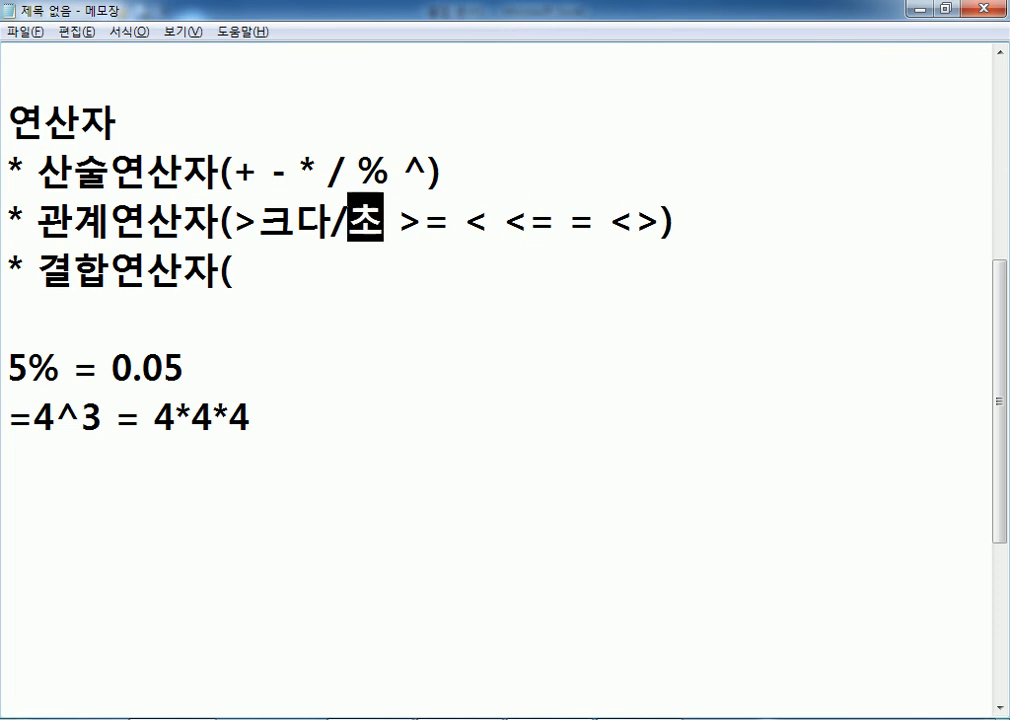
Step: Label the >= operator 이상 and the < operator 미만
{"action": "key", "text": "Right"}
{"action": "key", "text": "Right"}
{"action": "key", "text": "Right"}
{"action": "key", "text": "Right"}
{"action": "key", "text": "Left"}
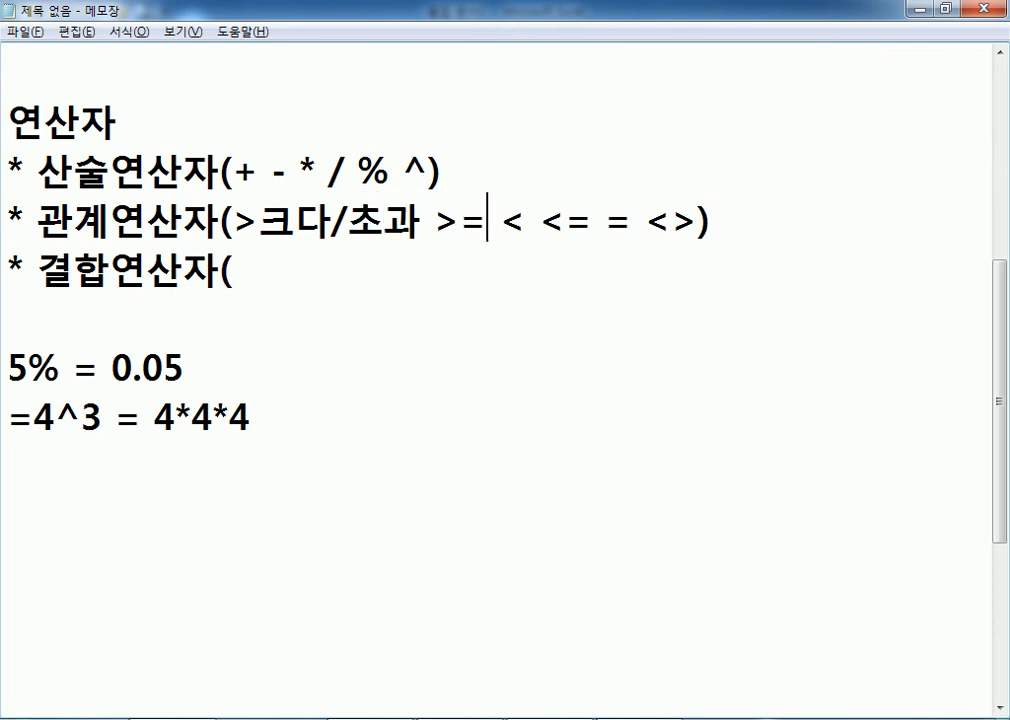
{"action": "type", "text": "이상"}
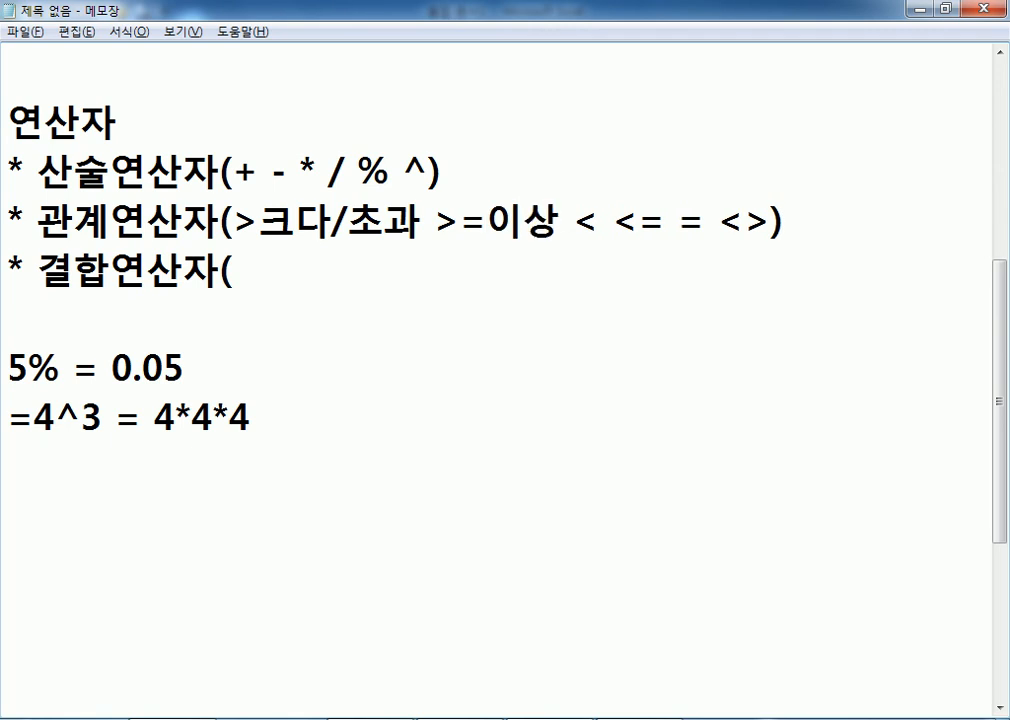
{"action": "key", "text": "Right"}
{"action": "key", "text": "Right"}
{"action": "key", "text": "Right"}
{"action": "key", "text": "Right"}
{"action": "key", "text": "Left"}
{"action": "type", "text": "미만"}
Step: Remove 크다/ from the label of the > operator so only 초과 remains
{"action": "key", "text": "Left"}
{"action": "key", "text": "Left"}
{"action": "key", "text": "Left"}
{"action": "key", "text": "Left"}
{"action": "key", "text": "Left"}
{"action": "key", "text": "Left"}
{"action": "key", "text": "Left"}
{"action": "key", "text": "Left"}
{"action": "key", "text": "Left"}
{"action": "key", "text": "Left"}
{"action": "key", "text": "Left"}
{"action": "key", "text": "Left"}
{"action": "key", "text": "Left"}
{"action": "key", "text": "Left"}
{"action": "key", "text": "Delete"}
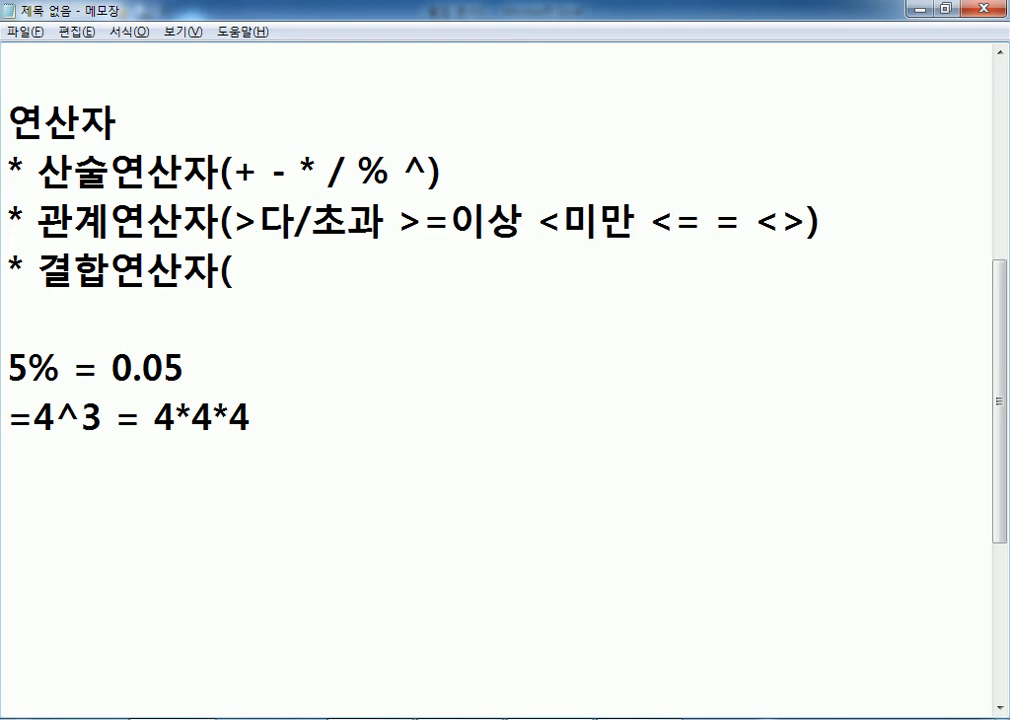
{"action": "key", "text": "Delete"}
{"action": "key", "text": "Delete"}
Step: Add the label 이하 directly after the <= operator
{"action": "key", "text": "Right"}
{"action": "key", "text": "Right"}
{"action": "key", "text": "Right"}
{"action": "key", "text": "Right"}
{"action": "key", "text": "Right"}
{"action": "key", "text": "Right"}
{"action": "key", "text": "Right"}
{"action": "key", "text": "Right"}
{"action": "key", "text": "Right"}
{"action": "key", "text": "Right"}
{"action": "key", "text": "Right"}
{"action": "key", "text": "Right"}
{"action": "key", "text": "Right"}
{"action": "key", "text": "Right"}
{"action": "key", "text": "Right"}
{"action": "key", "text": "Right"}
{"action": "key", "text": "Right"}
{"action": "key", "text": "Left"}
{"action": "key", "text": "Left"}
{"action": "key", "text": "Left"}
{"action": "type", "text": "이하"}
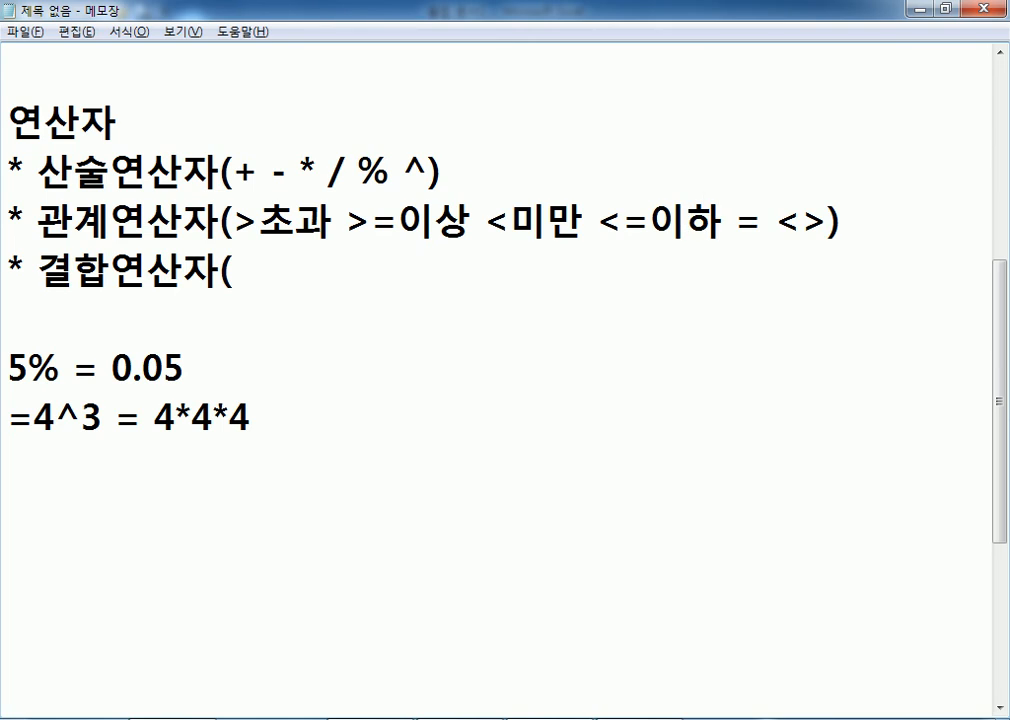
Step: Label the = operator 같다 and the <> operator 다르다
{"action": "key", "text": "Right"}
{"action": "key", "text": "Right"}
{"action": "type", "text": "같다"}
{"action": "key", "text": "Right"}
{"action": "key", "text": "Right"}
{"action": "key", "text": "Right"}
{"action": "type", "text": "다르다"}
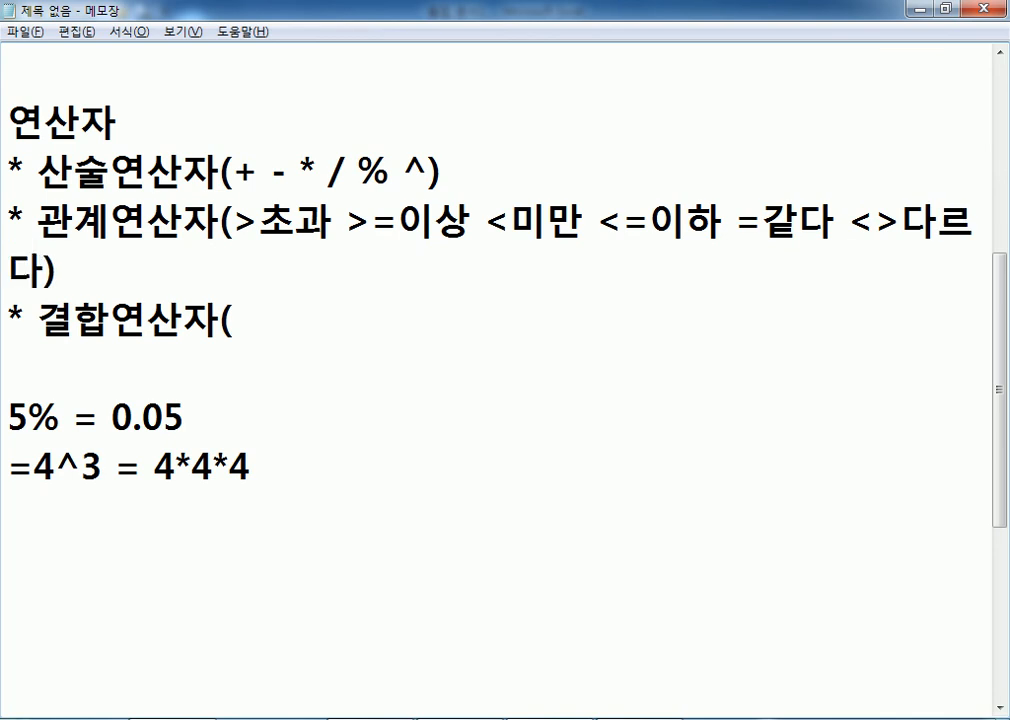
Step: Reduce the Notepad font size so the whole 관계연산자 entry fits on one line
{"action": "left_click", "coordinate": [136, 32]}
{"action": "left_click", "coordinate": [166, 78]}
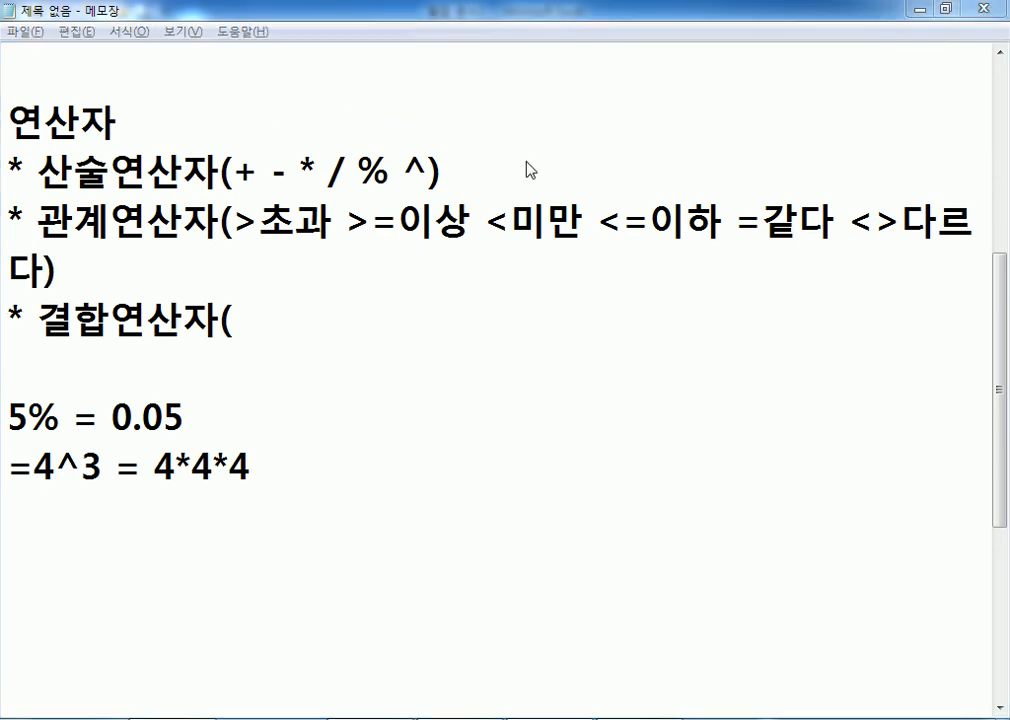
{"action": "left_click", "coordinate": [318, 580]}
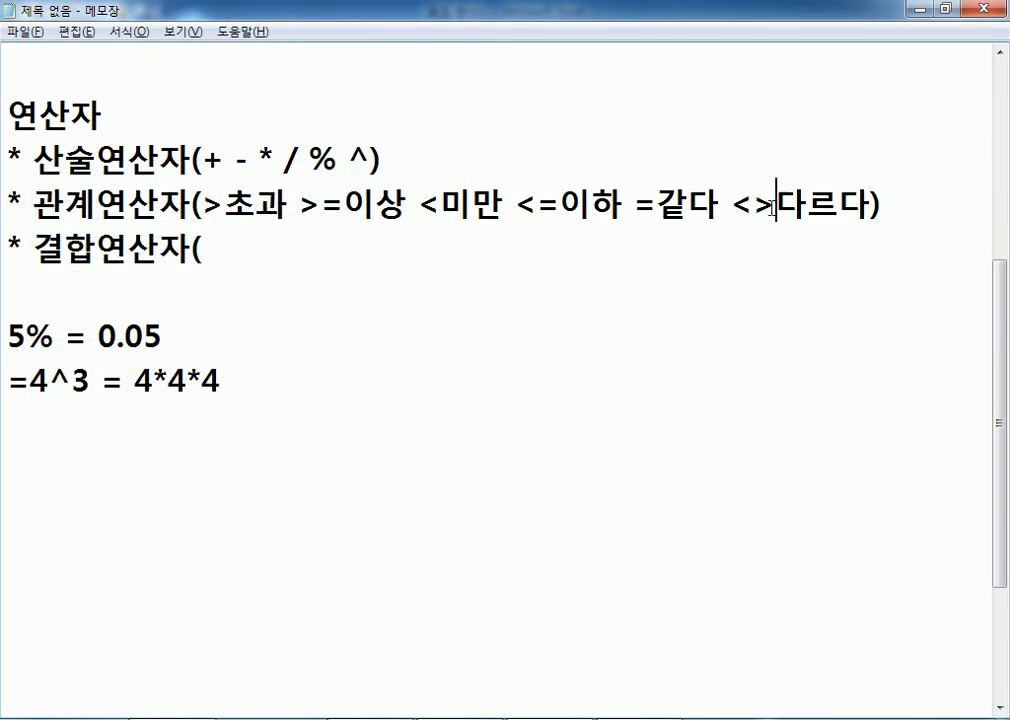
Step: Highlight the <>, >= and <= operators in the 관계연산자 entry to examine how each two-character sign is written
{"action": "left_click_drag", "start_coordinate": [778, 205], "coordinate": [733, 205]}
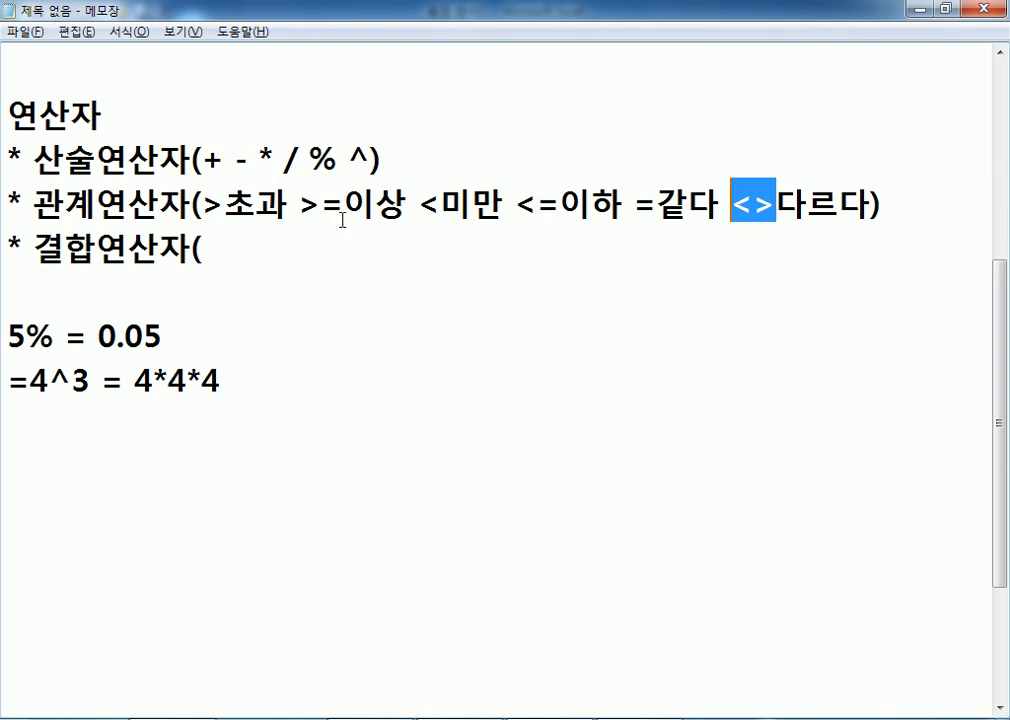
{"action": "left_click_drag", "start_coordinate": [301, 205], "coordinate": [345, 205]}
{"action": "left_click", "coordinate": [516, 205]}
{"action": "left_click_drag", "start_coordinate": [517, 205], "coordinate": [560, 205]}
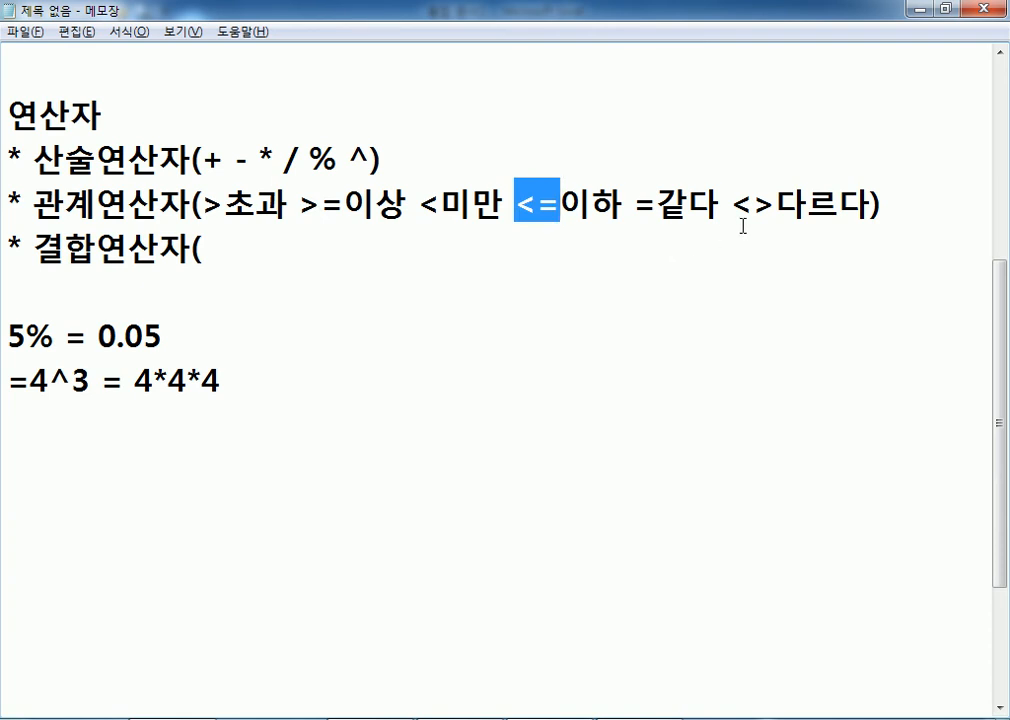
{"action": "left_click_drag", "start_coordinate": [731, 205], "coordinate": [777, 206]}
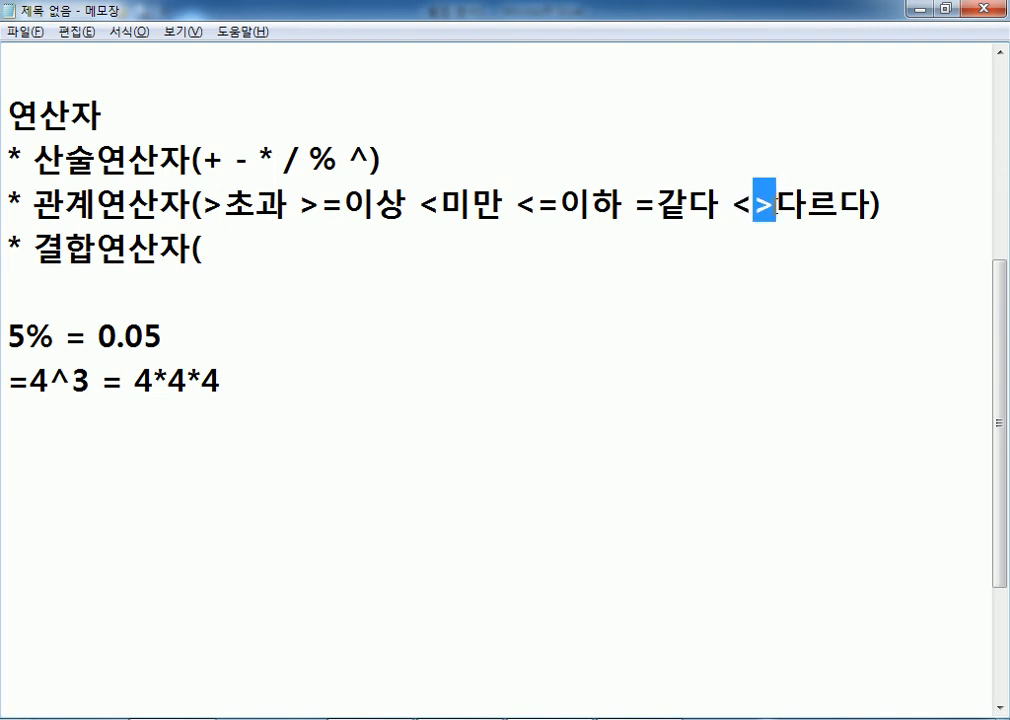
{"action": "left_click", "coordinate": [758, 206]}
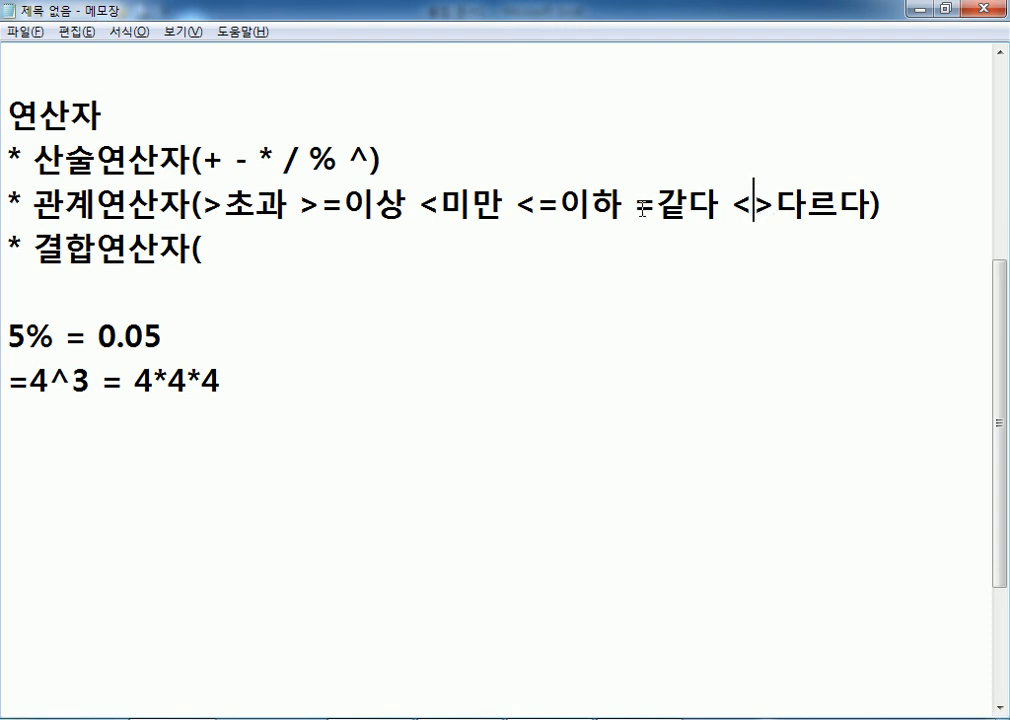
Step: Complete the 결합연산자 entry with &) and add the example =5&3 = 53 below the =4^3 line
{"action": "left_click", "coordinate": [748, 230]}
{"action": "type", "text": "&)"}
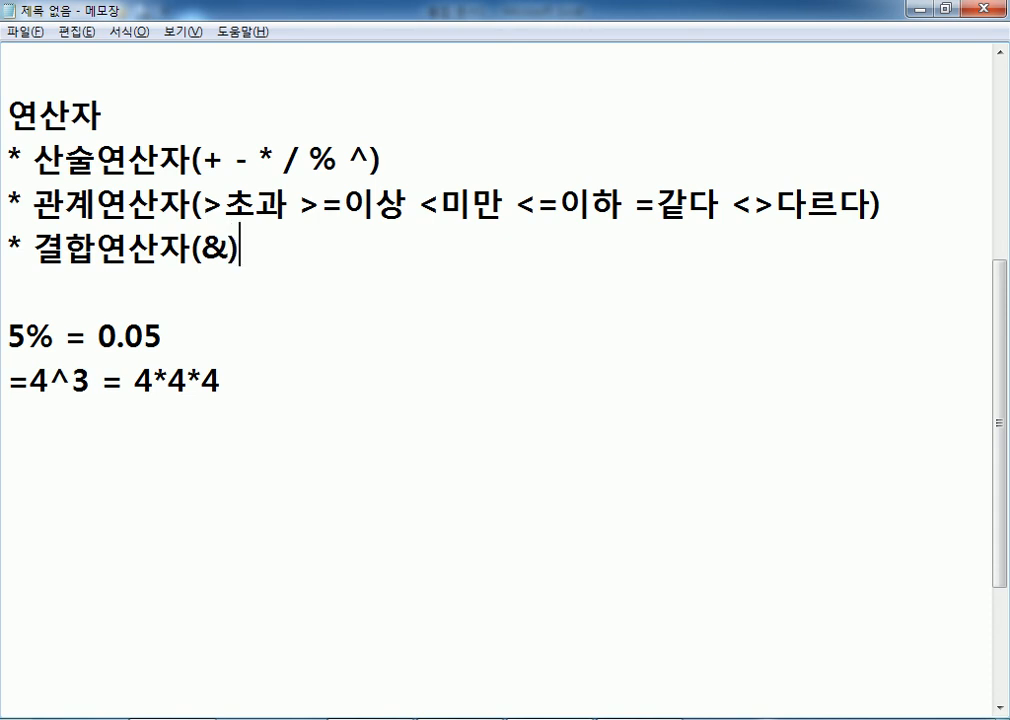
{"action": "key", "text": "Down"}
{"action": "key", "text": "Down"}
{"action": "key", "text": "Down"}
{"action": "key", "text": "Down"}
{"action": "type", "text": "=5&3"}
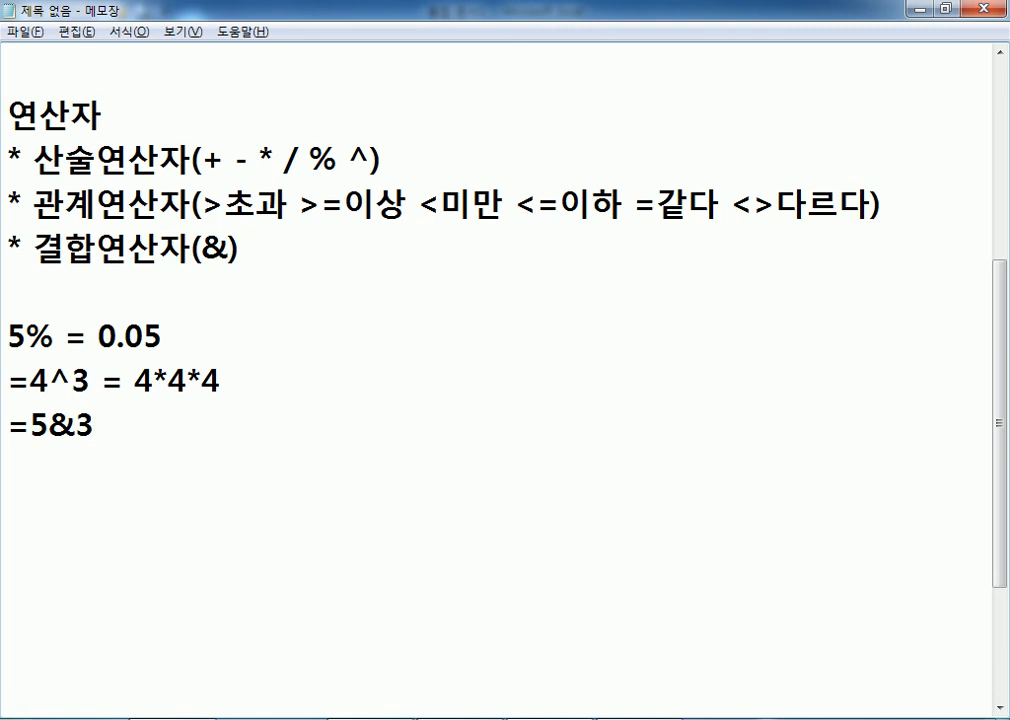
{"action": "type", "text": " = 53"}
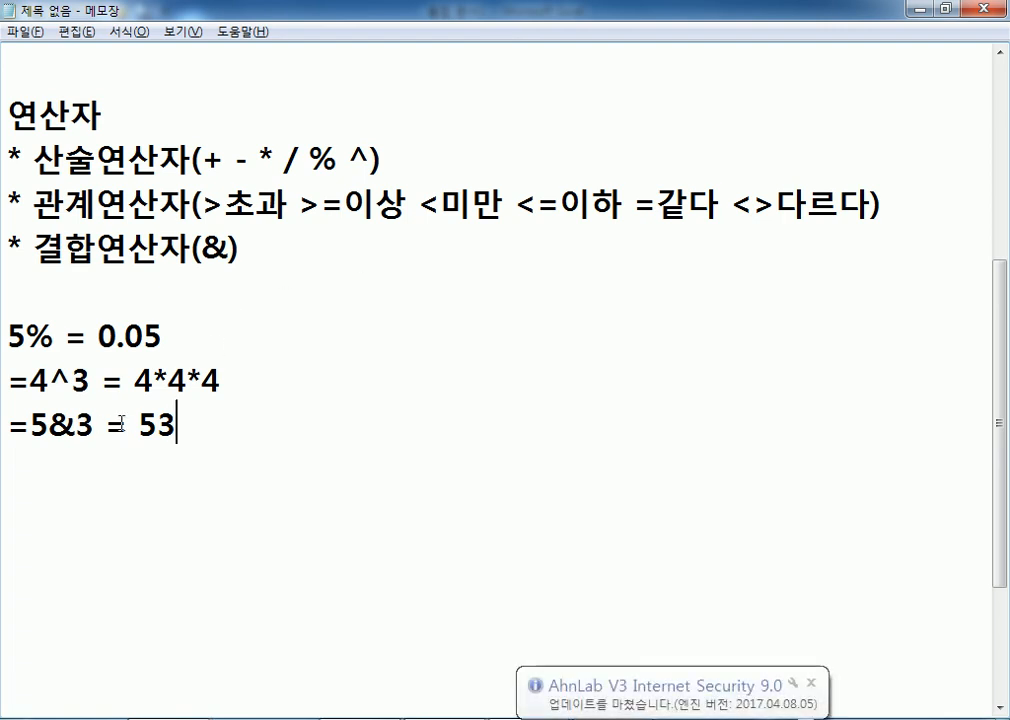
Step: Dismiss the antivirus update notification and close the Paint sketch without saving it
{"action": "scroll", "coordinate": [196, 388], "scroll_direction": "down", "scroll_amount": 1}
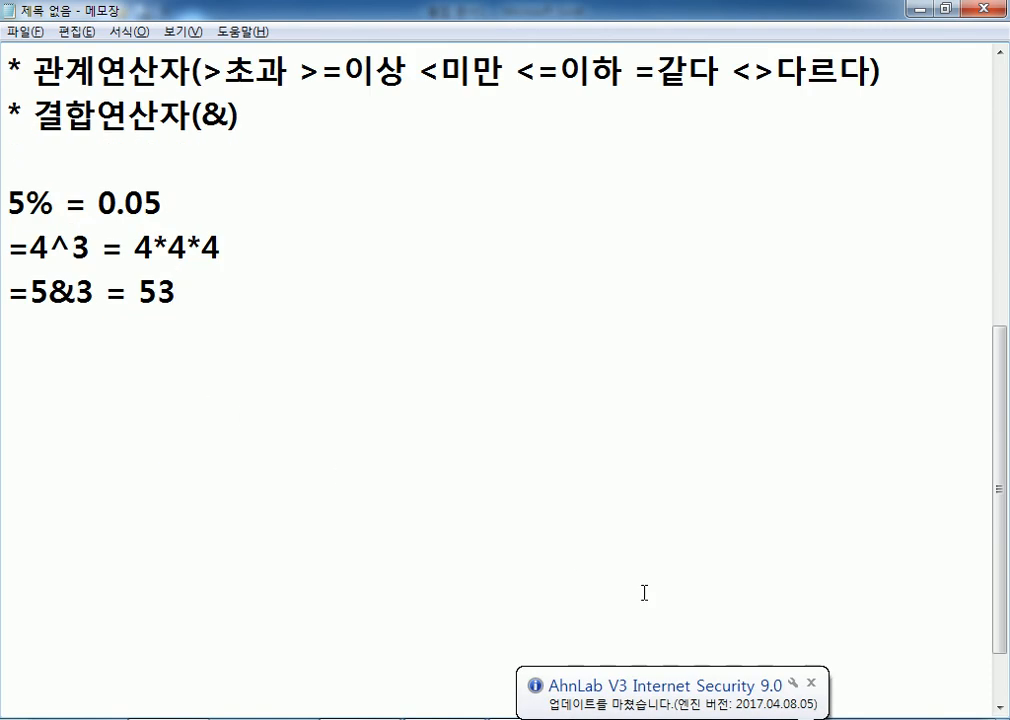
{"action": "left_click", "coordinate": [811, 683]}
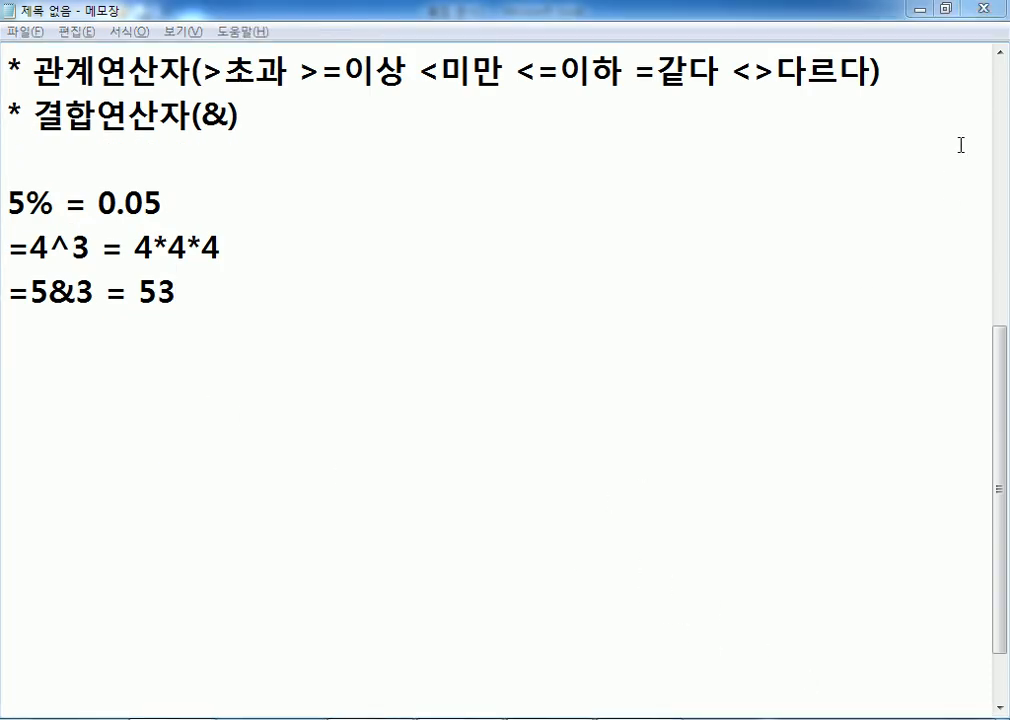
{"action": "left_click", "coordinate": [999, 52]}
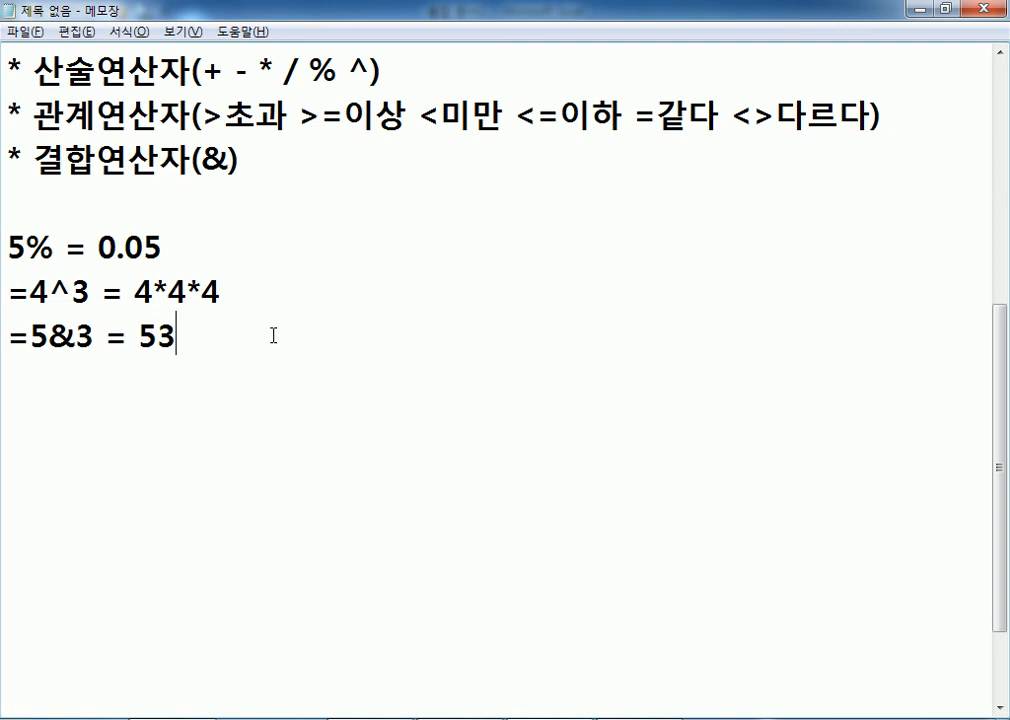
{"action": "key", "text": "alt+Tab"}
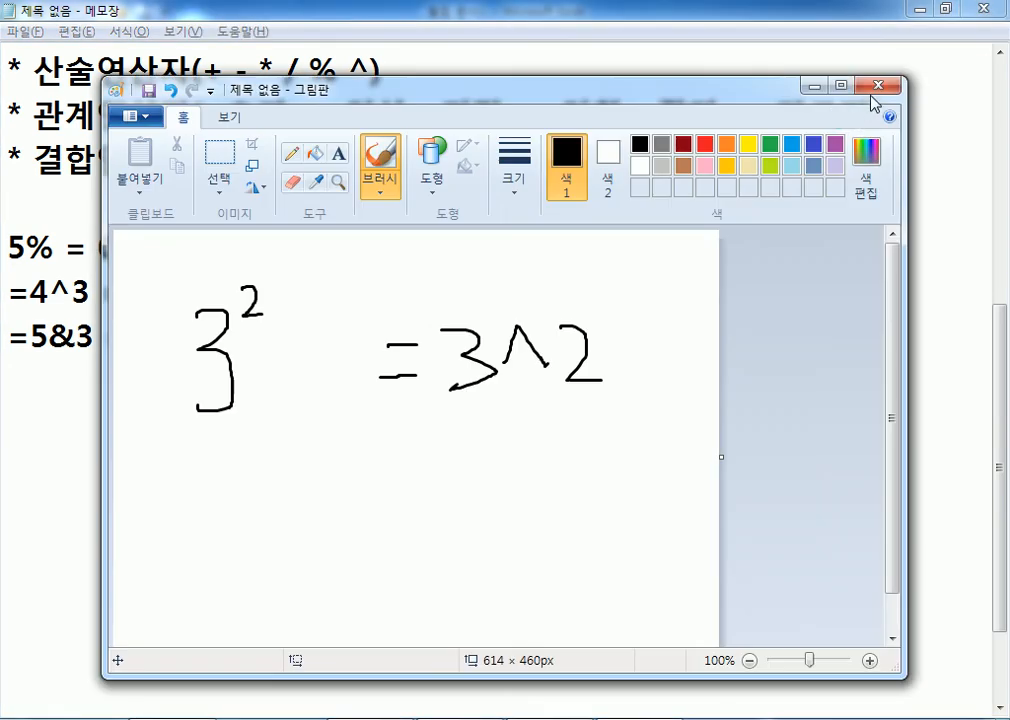
{"action": "left_click", "coordinate": [877, 86]}
{"action": "left_click", "coordinate": [520, 387]}
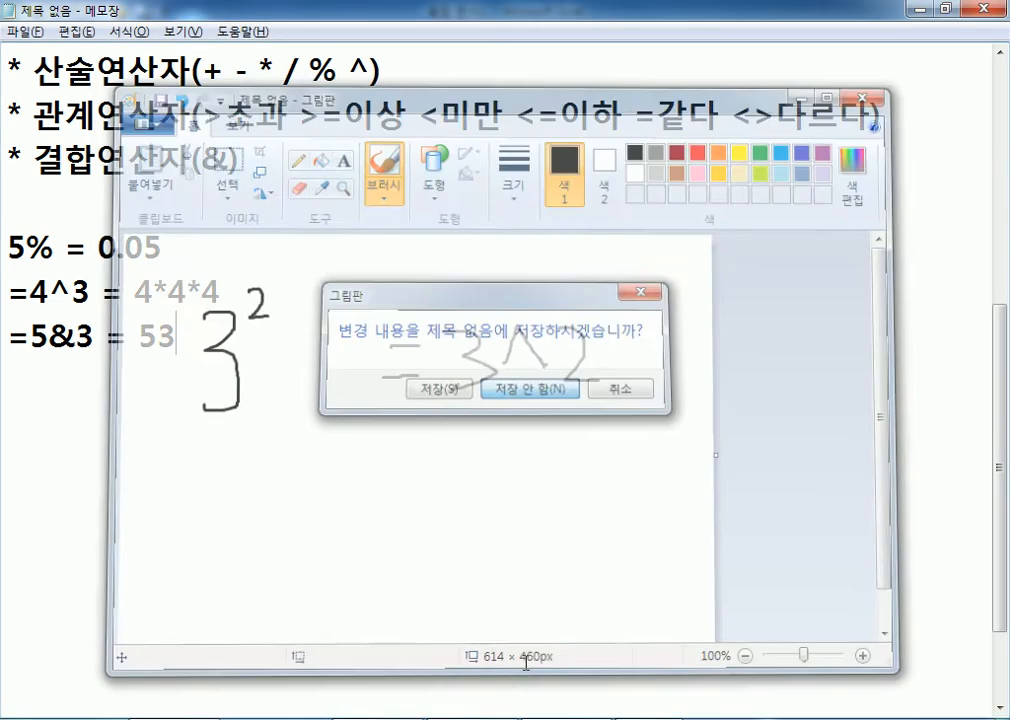
Step: Switch to the Excel workbook and select the empty cell A18
{"action": "key", "text": "alt+Tab"}
{"action": "scroll", "coordinate": [232, 397], "scroll_direction": "down", "scroll_amount": 4}
{"action": "left_click", "coordinate": [198, 306]}
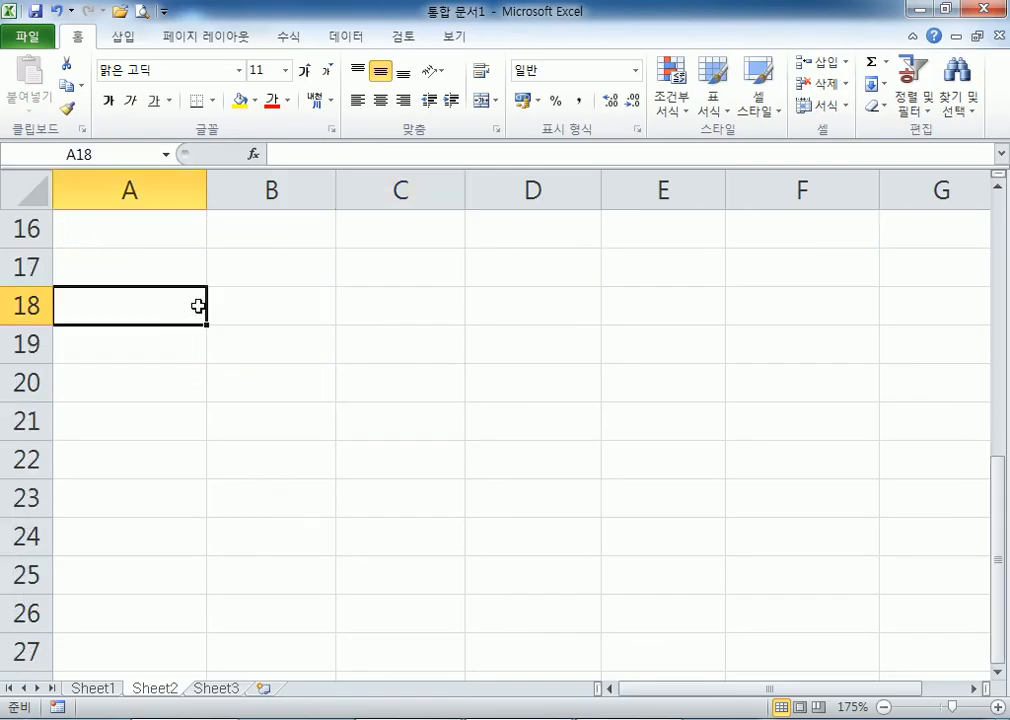
{"action": "type", "text": "DLFAM"}
{"action": "key", "text": "Return"}
{"action": "left_click", "coordinate": [198, 306]}
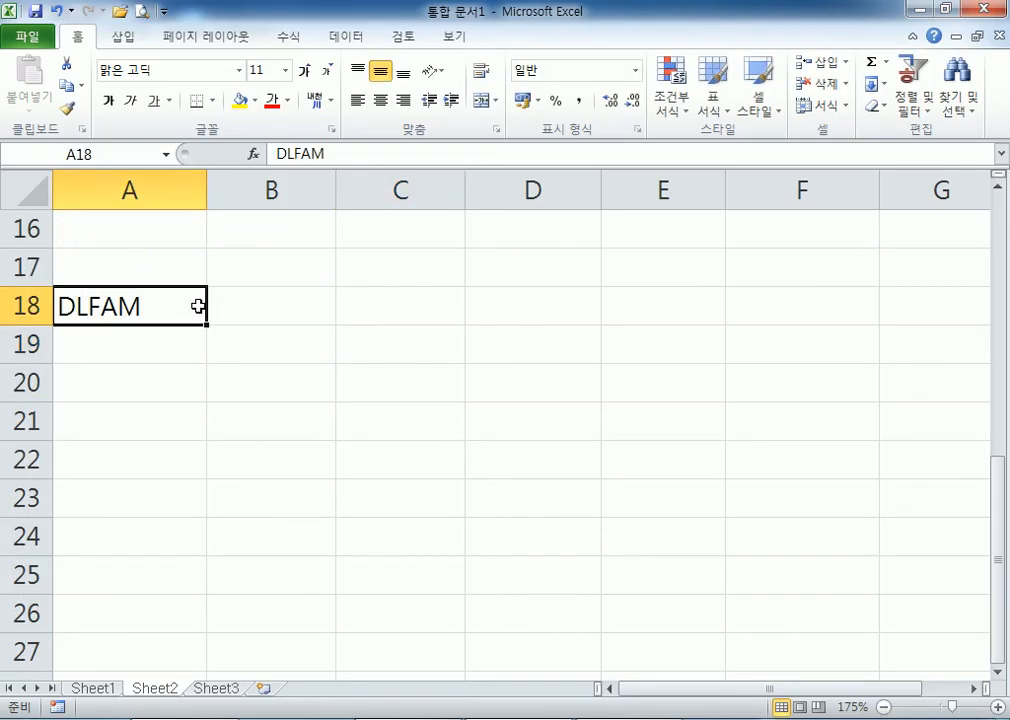
{"action": "type", "text": "이름"}
{"action": "key", "text": "Return"}
{"action": "left_click", "coordinate": [198, 306]}
Step: Enter the column headings 성 in A18 and 명 in B18
{"action": "type", "text": "성"}
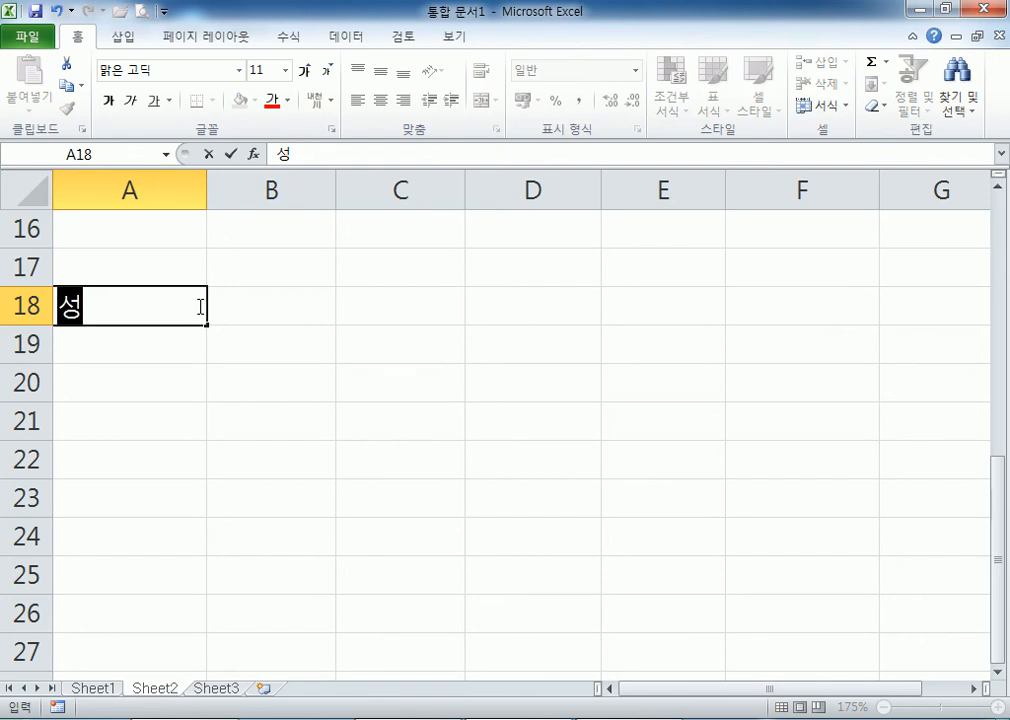
{"action": "key", "text": "Tab"}
{"action": "type", "text": "명"}
{"action": "key", "text": "Return"}
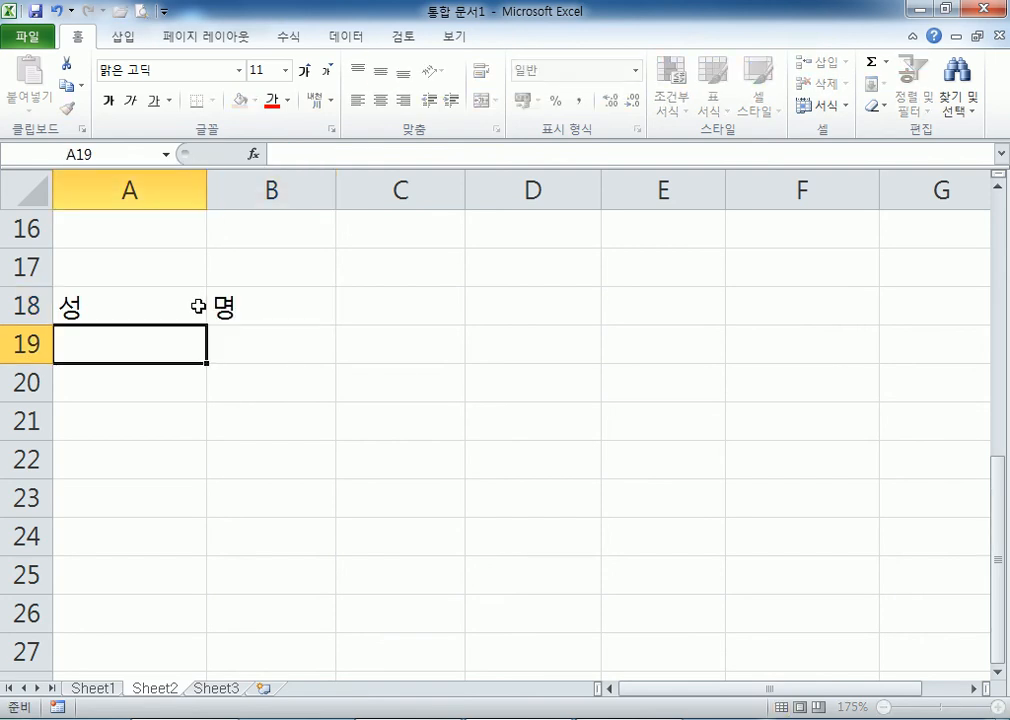
Step: Enter three sample people, with their surnames in A19:A21 and their given names in B19:B21
{"action": "type", "text": "홍"}
{"action": "key", "text": "Tab"}
{"action": "type", "text": "길동"}
{"action": "key", "text": "Return"}
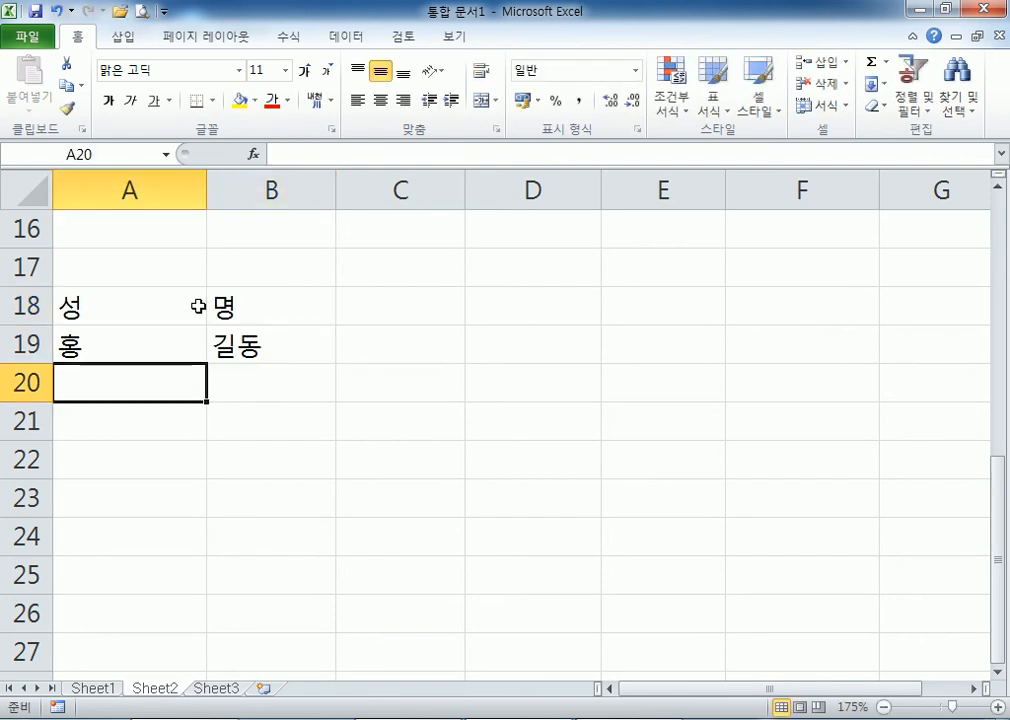
{"action": "type", "text": "일"}
{"action": "key", "text": "Tab"}
{"action": "type", "text": "지매"}
{"action": "key", "text": "Return"}
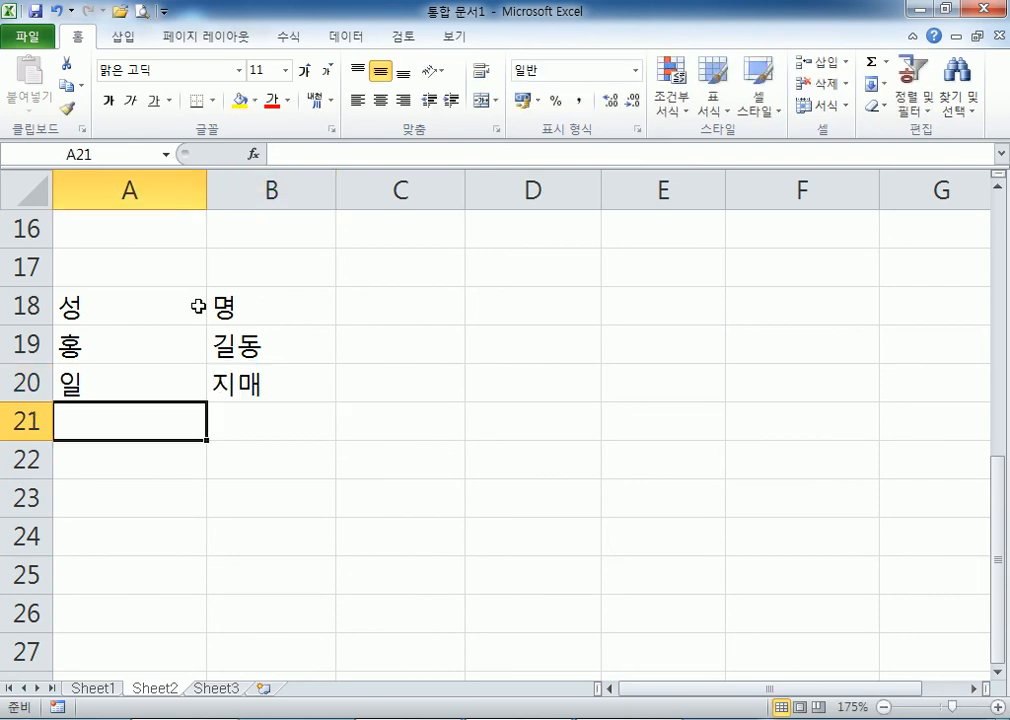
{"action": "type", "text": "임ㄲ"}
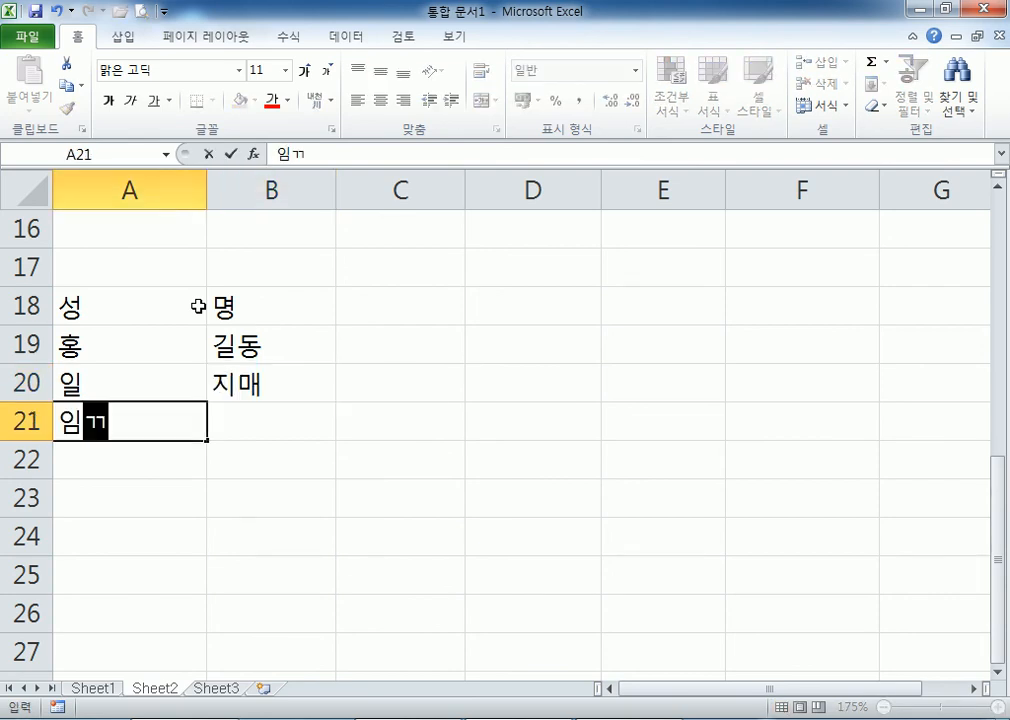
{"action": "key", "text": "Tab"}
{"action": "type", "text": "꺼ㄱ정"}
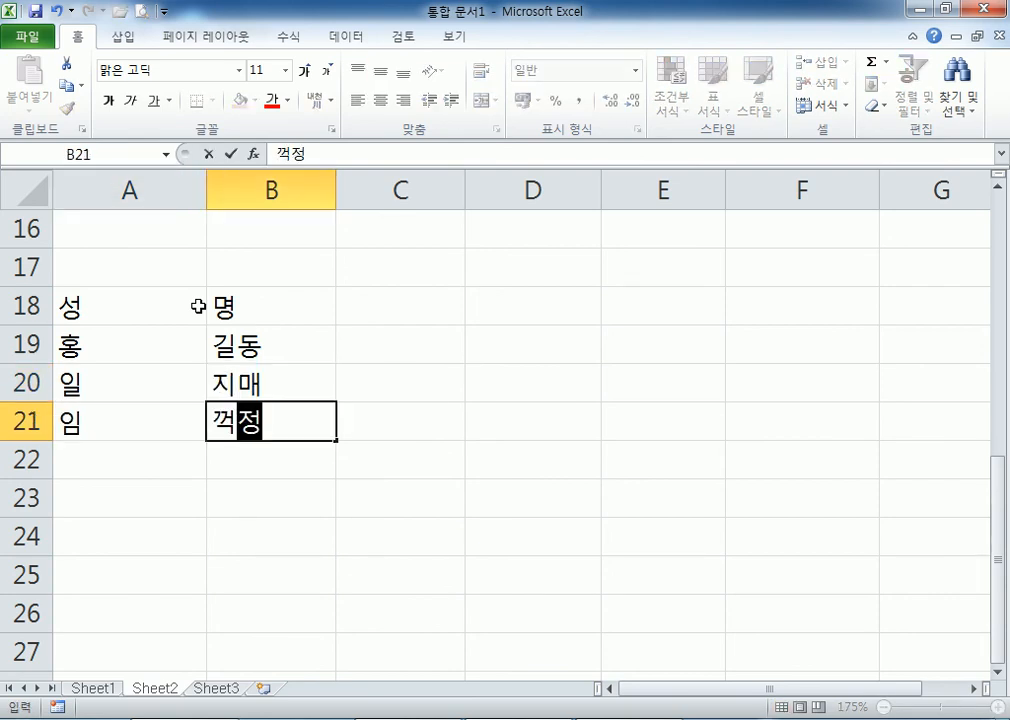
Step: Add the heading 성명 in C18
{"action": "key", "text": "Up"}
{"action": "key", "text": "Up"}
{"action": "key", "text": "Up"}
{"action": "key", "text": "Right"}
{"action": "type", "text": "성명"}
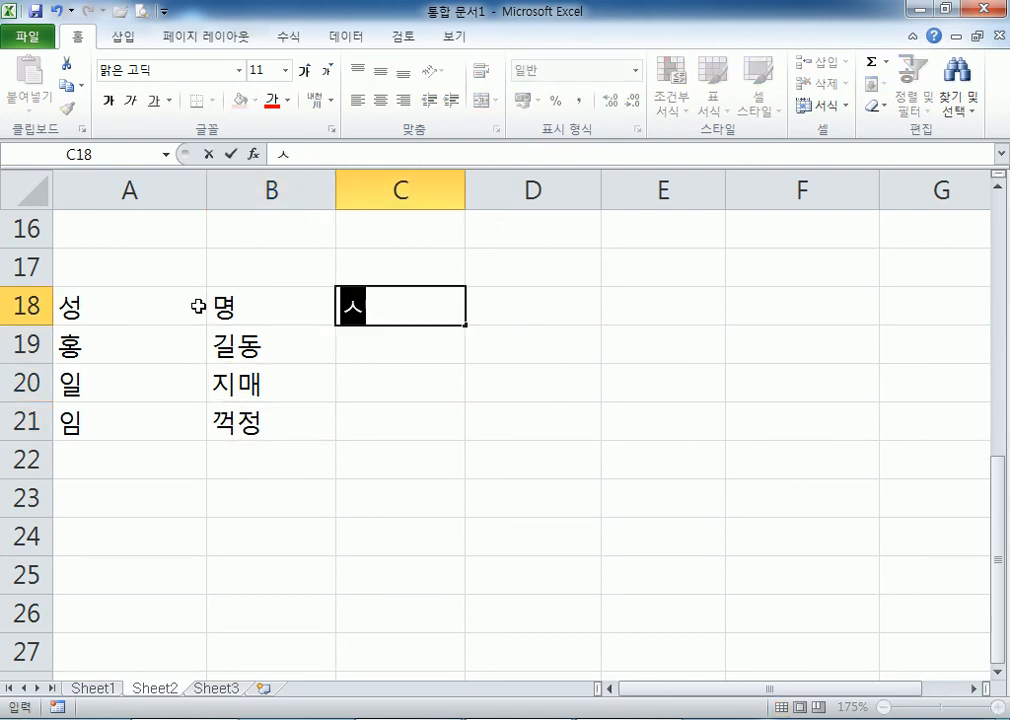
{"action": "key", "text": "Return"}
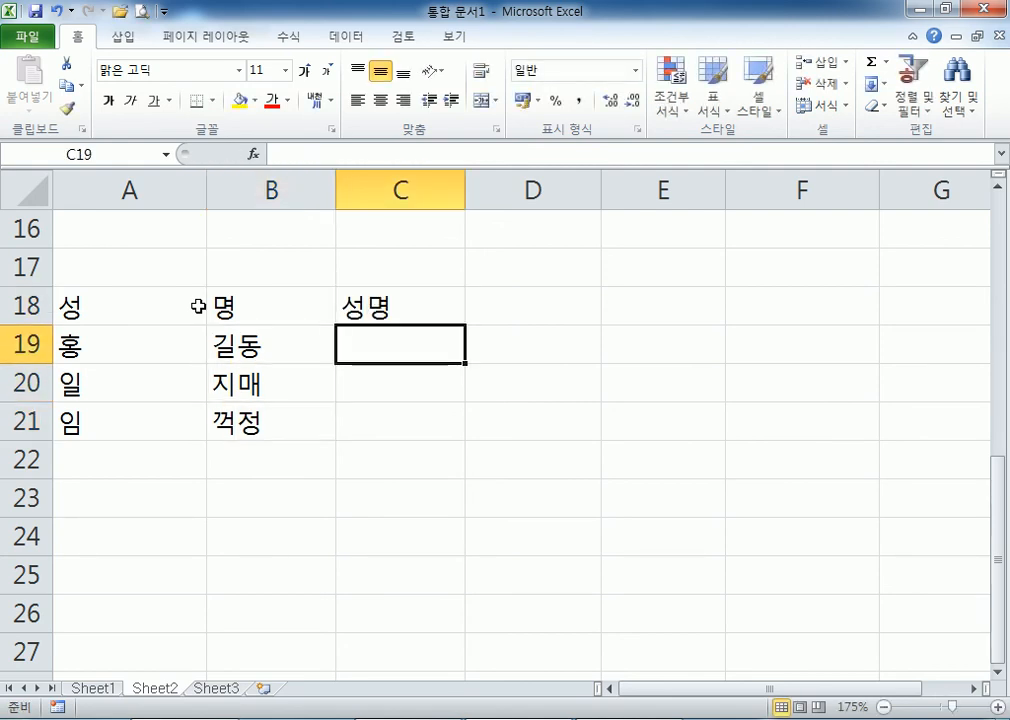
Step: Join the first person's surname and given name in C19 with the formula =A19&B19
{"action": "type", "text": "="}
{"action": "left_click", "coordinate": [109, 347]}
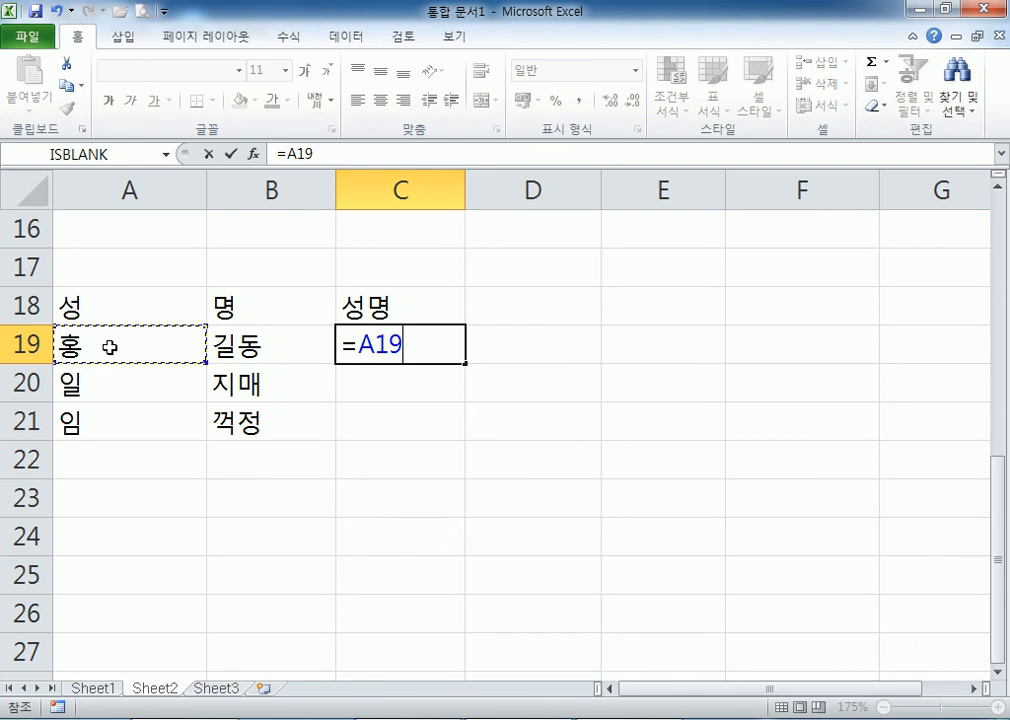
{"action": "type", "text": "&"}
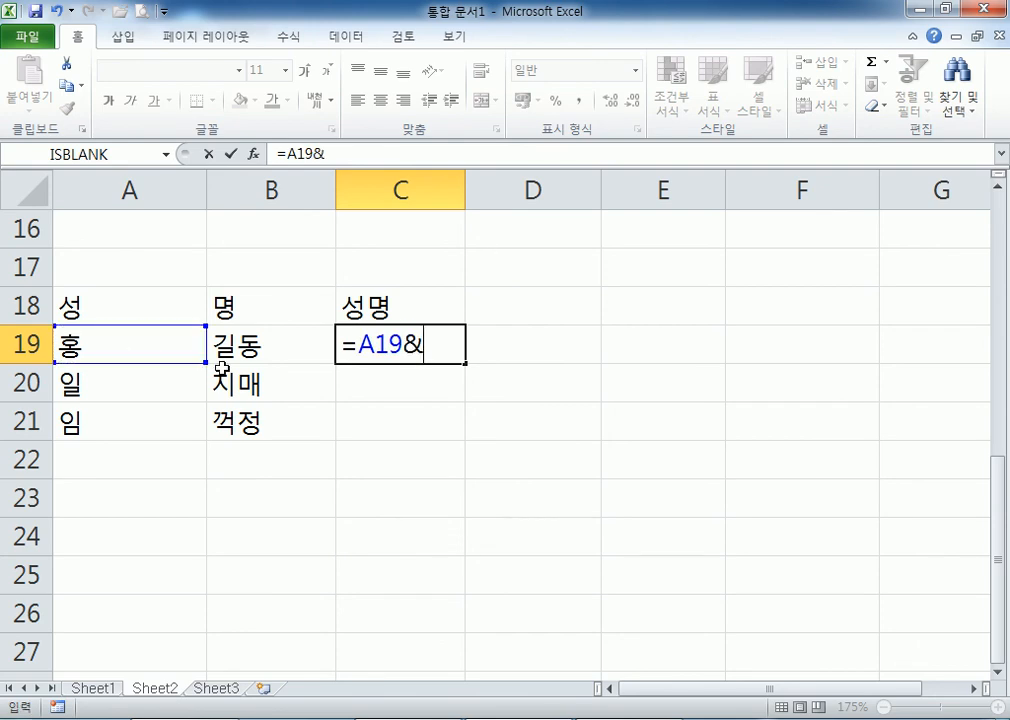
{"action": "left_click", "coordinate": [242, 345]}
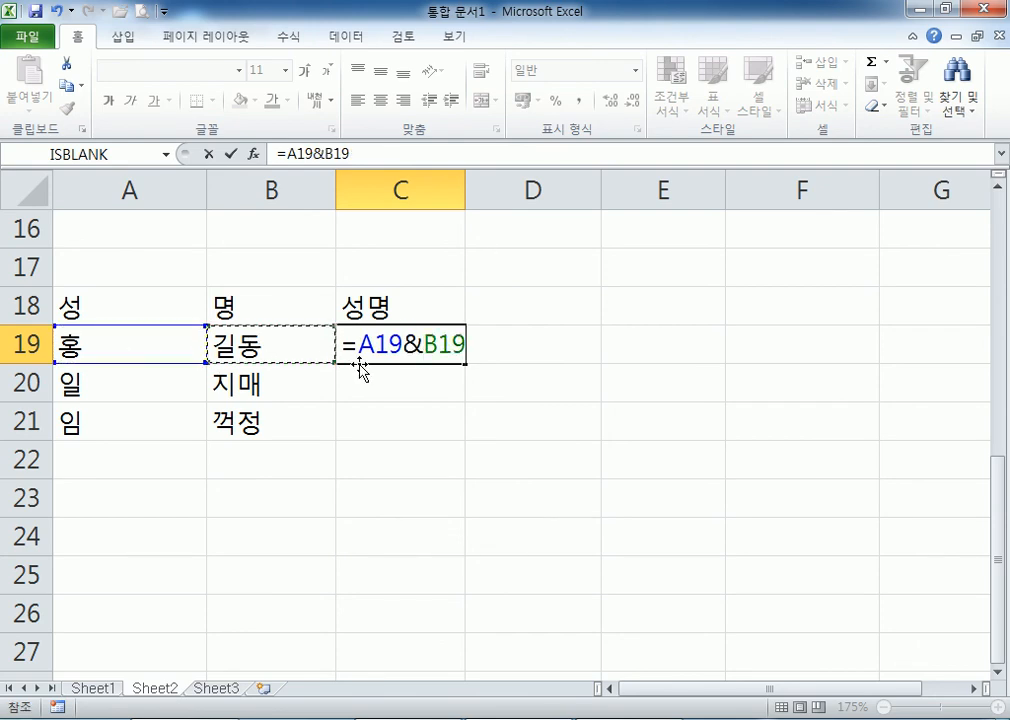
{"action": "key", "text": "Return"}
Step: Copy the C19 formula down through C21 with the fill handle and clear the copies in C20:C21
{"action": "left_click", "coordinate": [442, 347]}
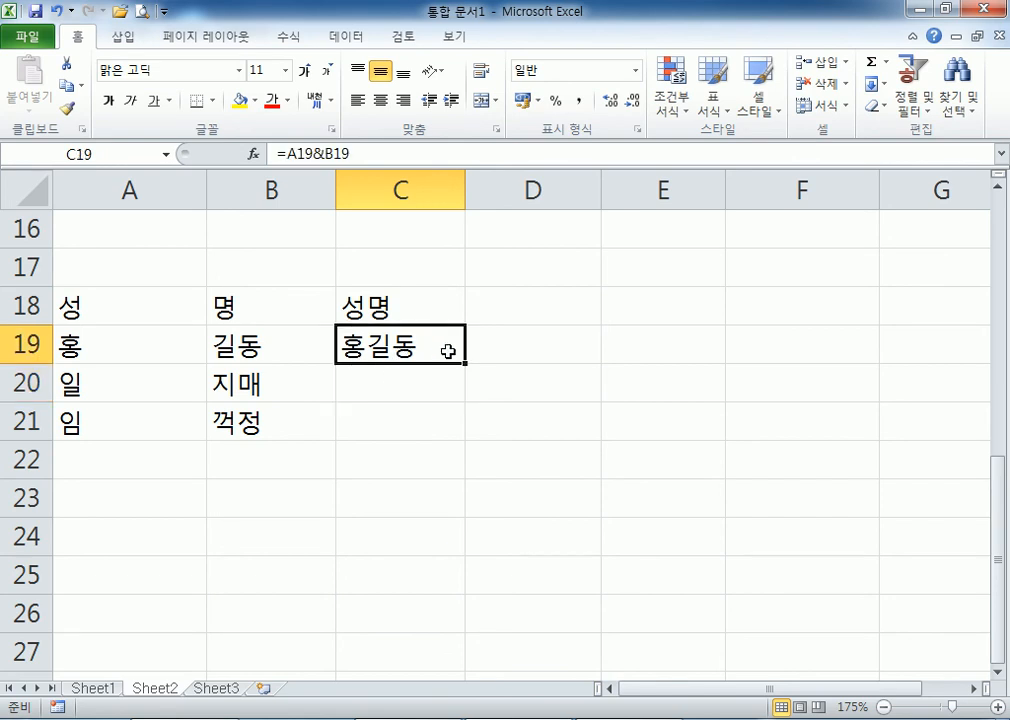
{"action": "left_click_drag", "start_coordinate": [464, 362], "coordinate": [462, 438]}
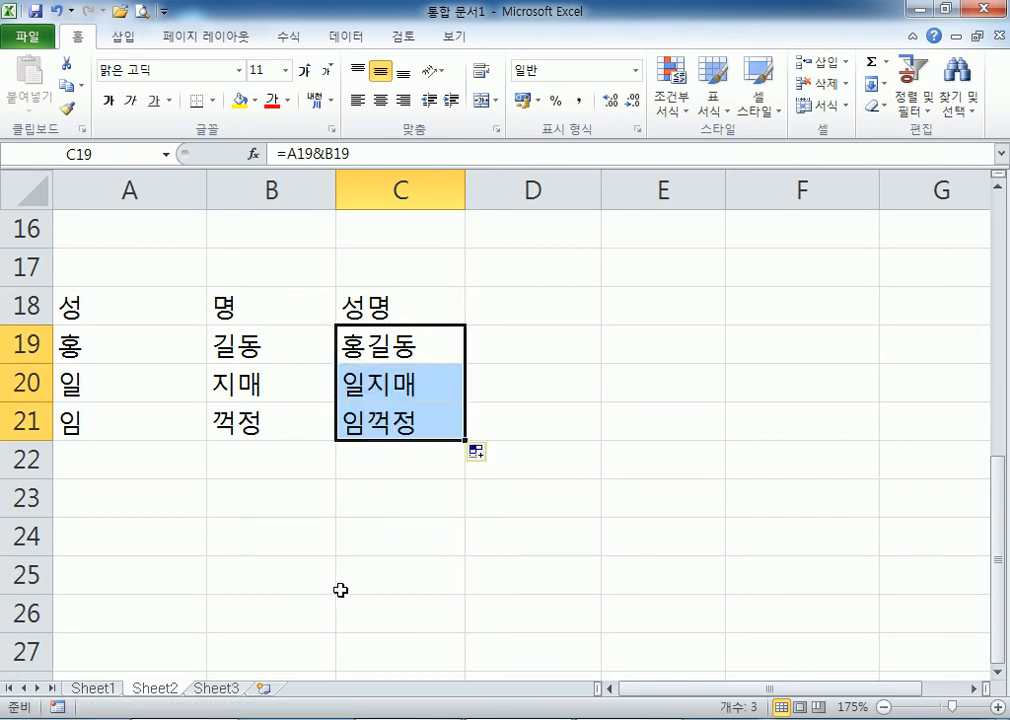
{"action": "left_click_drag", "start_coordinate": [395, 386], "coordinate": [354, 420]}
{"action": "key", "text": "Delete"}
Step: Enter the =A19&B19 formula into the whole range C19:C21 at once
{"action": "left_click", "coordinate": [408, 361]}
{"action": "left_click_drag", "start_coordinate": [408, 361], "coordinate": [410, 408]}
{"action": "key", "text": "F2"}
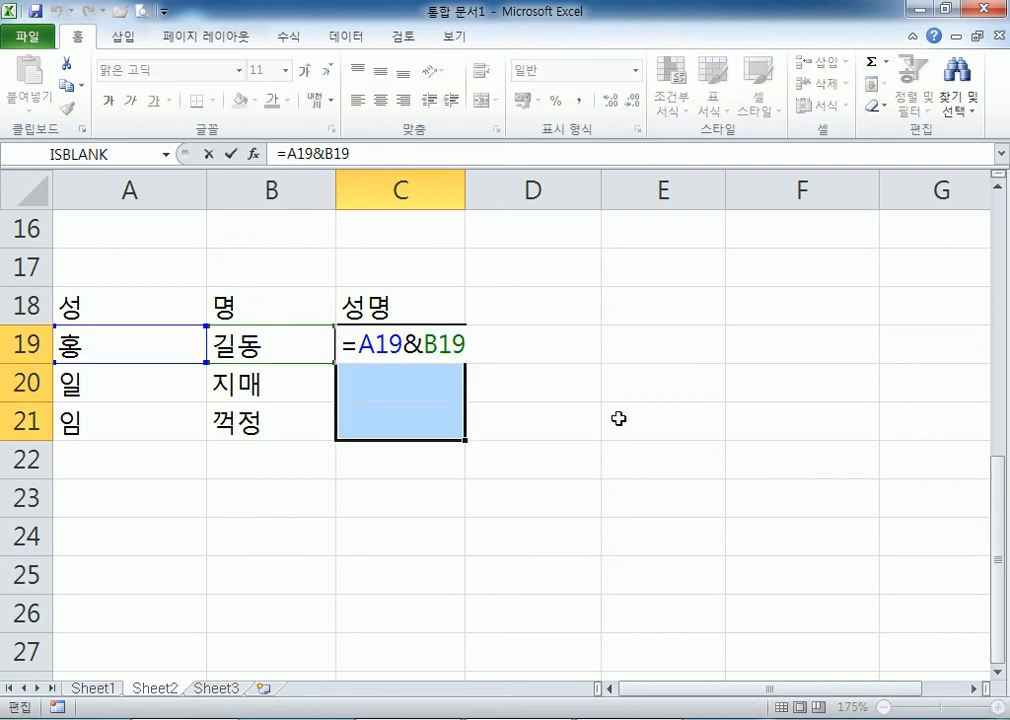
{"action": "key", "text": "ctrl+Return"}
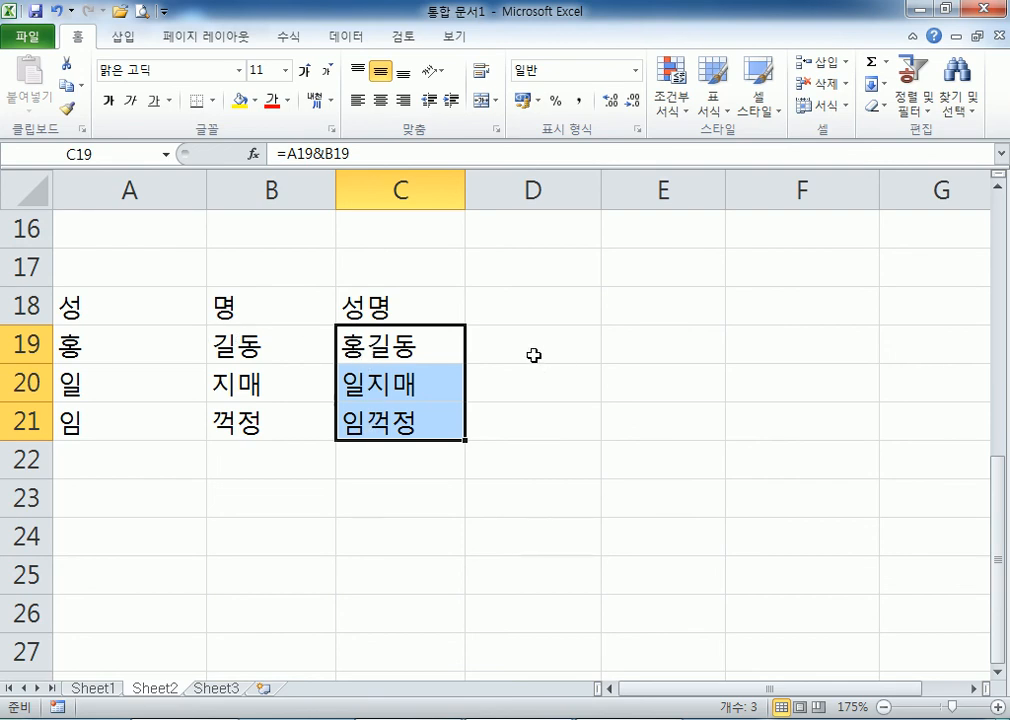
Step: Examine how the & operator joins A19 and B19 in the C19 formula, leaving the formula unedited
{"action": "left_click", "coordinate": [150, 343]}
{"action": "key", "text": "Right"}
{"action": "left_click", "coordinate": [183, 343]}
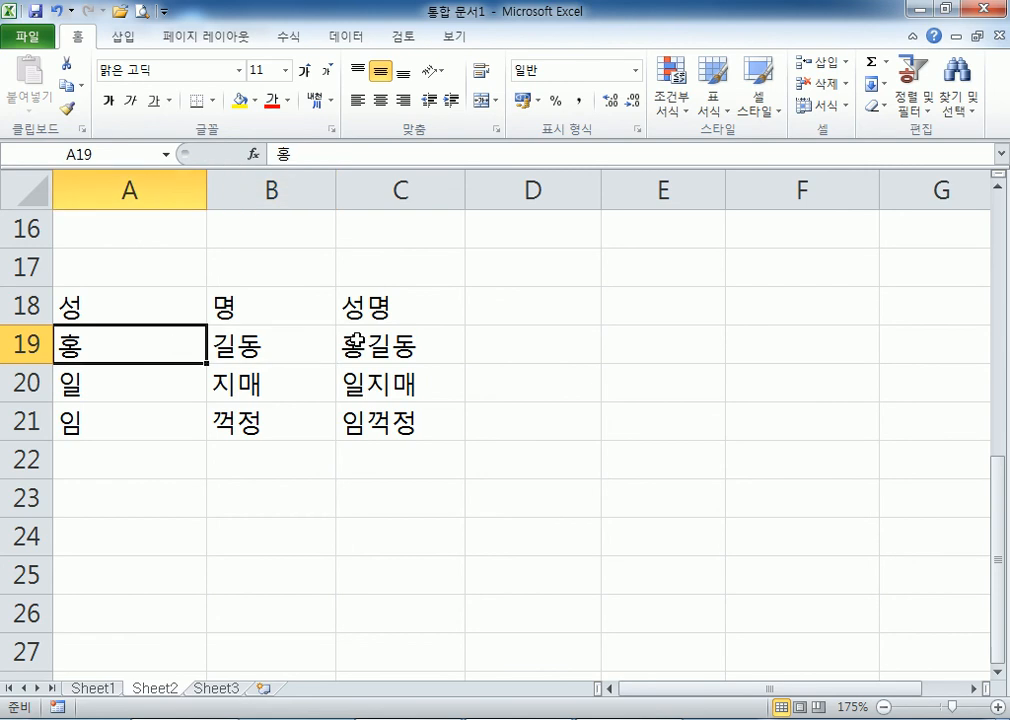
{"action": "left_click", "coordinate": [342, 344]}
{"action": "key", "text": "F2"}
{"action": "key", "text": "Left"}
{"action": "key", "text": "Left"}
{"action": "key", "text": "Left"}
{"action": "key", "text": "shift+Left"}
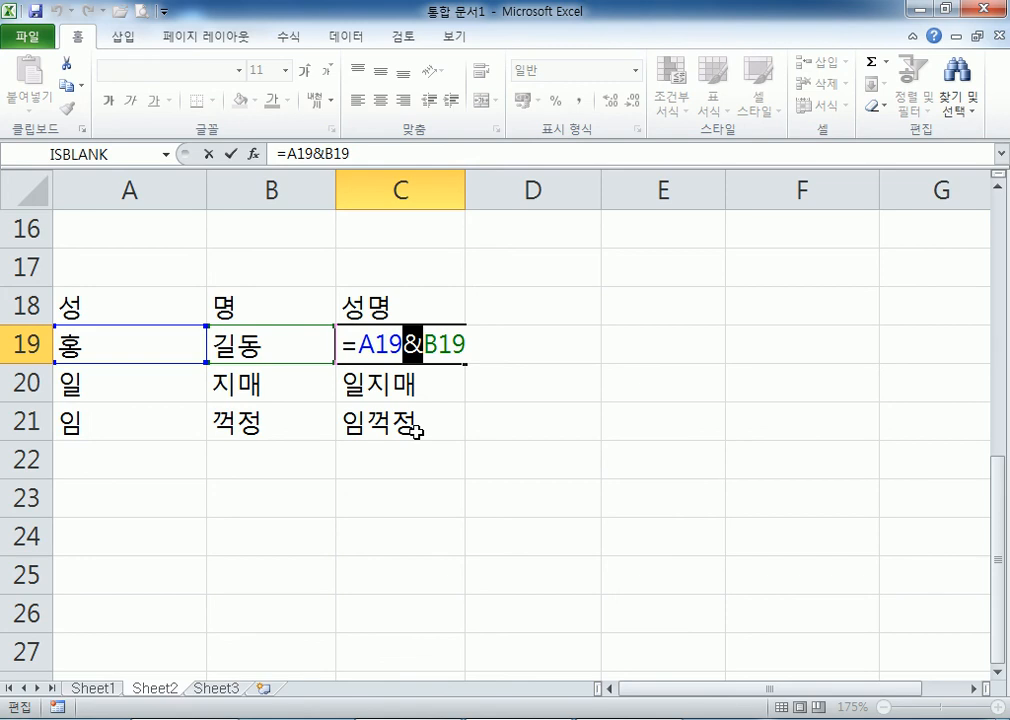
{"action": "key", "text": "Escape"}
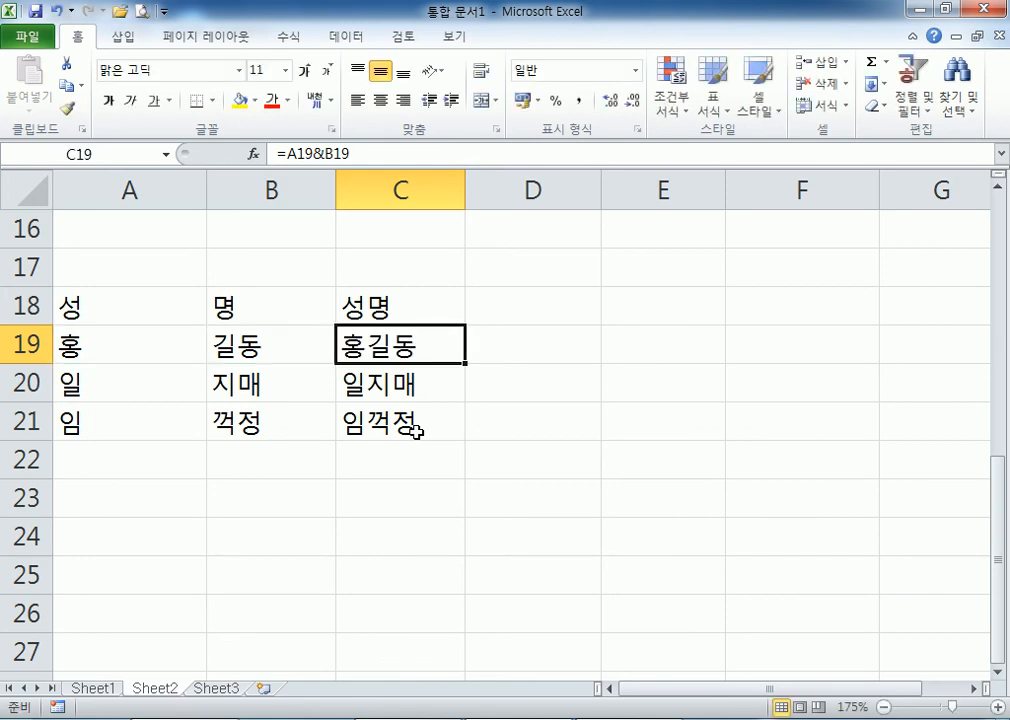
Step: Switch to Notepad, start a new line below the =5&3 = 53 example and review the date and operator notes
{"action": "key", "text": "alt+Tab"}
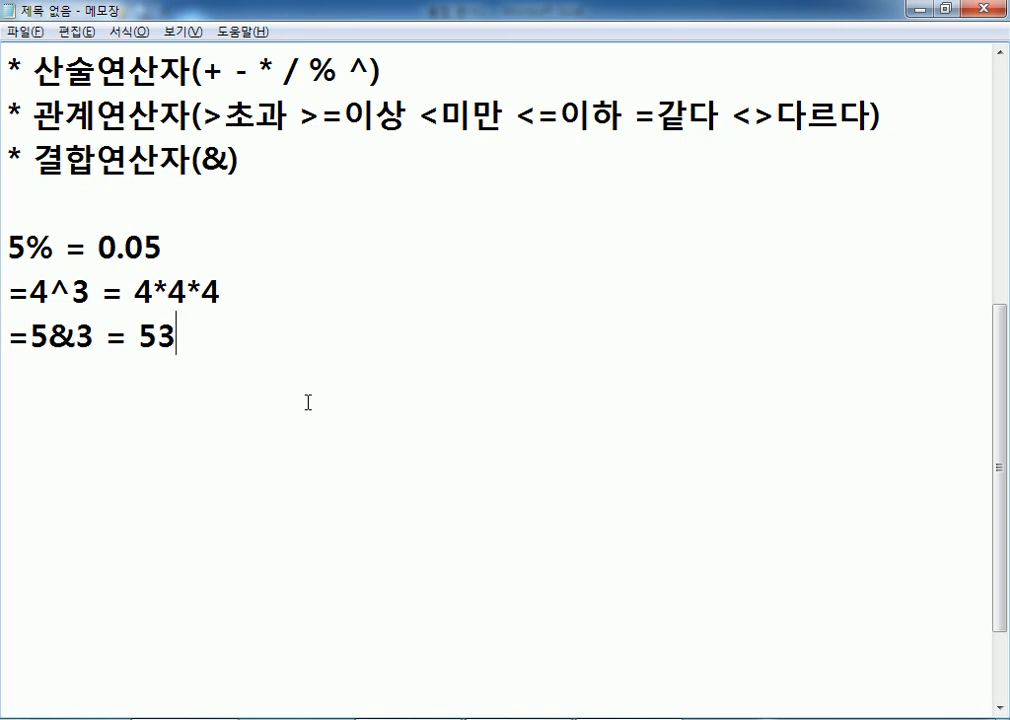
{"action": "key", "text": "Return"}
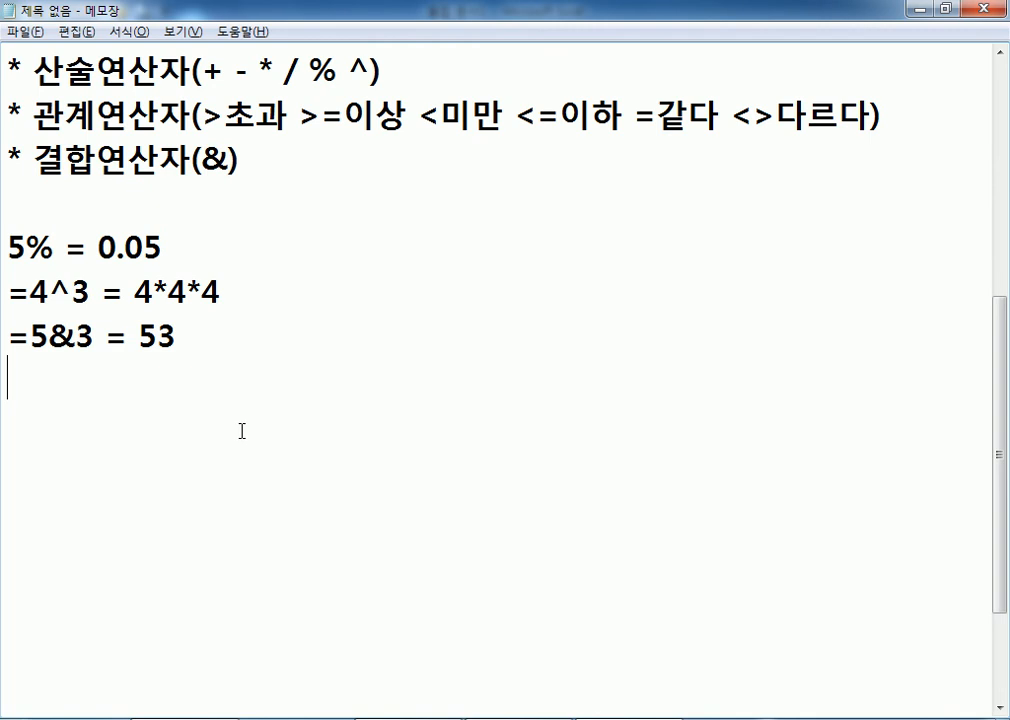
{"action": "scroll", "coordinate": [242, 429], "scroll_direction": "up", "scroll_amount": 1}
{"action": "scroll", "coordinate": [242, 429], "scroll_direction": "up", "scroll_amount": 2}
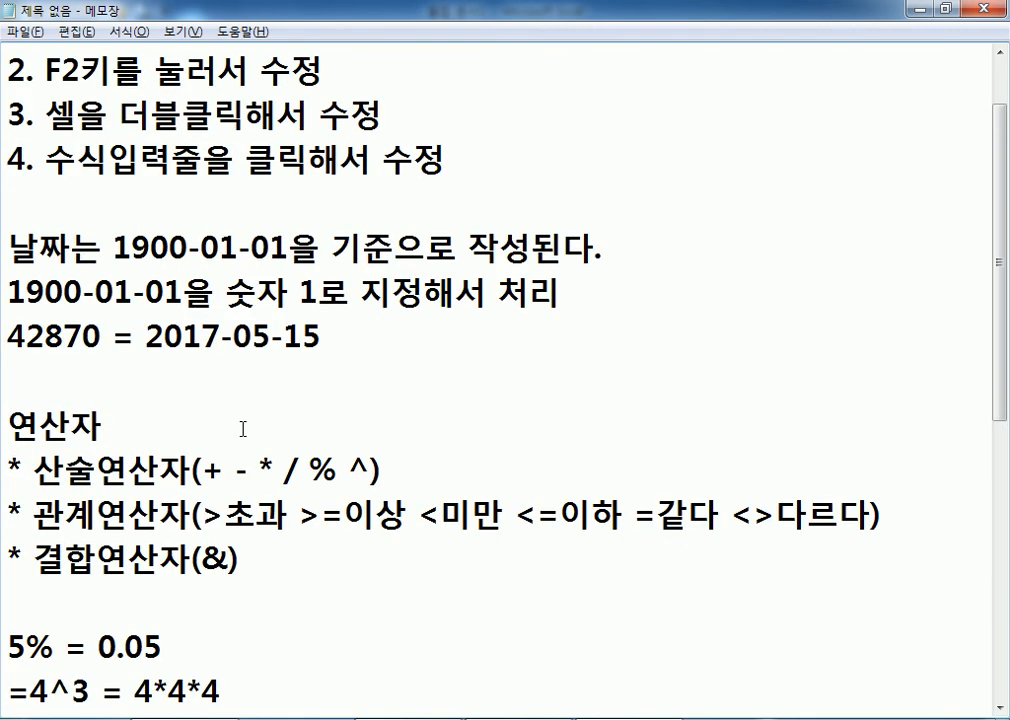
{"action": "scroll", "coordinate": [242, 429], "scroll_direction": "up", "scroll_amount": 1}
{"action": "scroll", "coordinate": [242, 429], "scroll_direction": "down", "scroll_amount": 3}
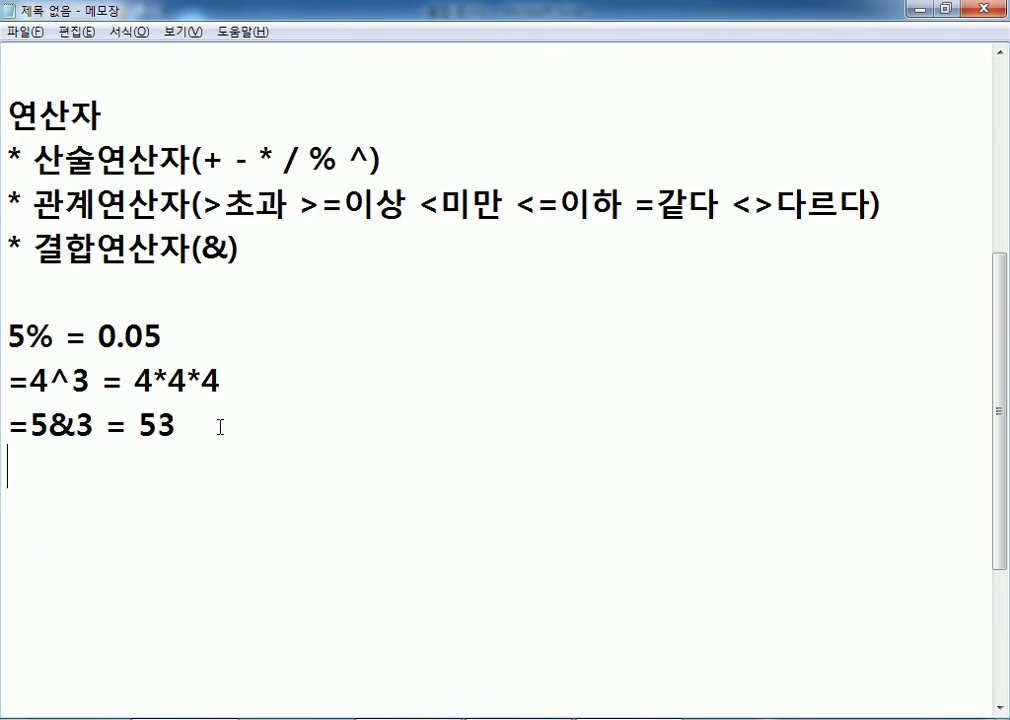
{"action": "scroll", "coordinate": [142, 470], "scroll_direction": "up", "scroll_amount": 1}
{"action": "scroll", "coordinate": [142, 470], "scroll_direction": "up", "scroll_amount": 1}
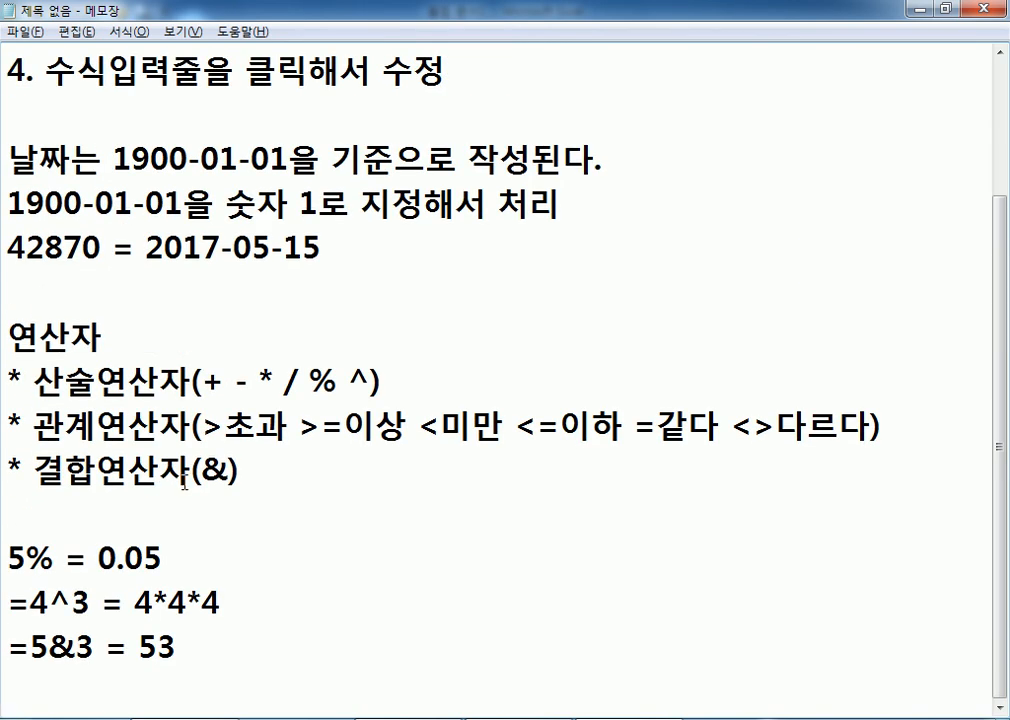